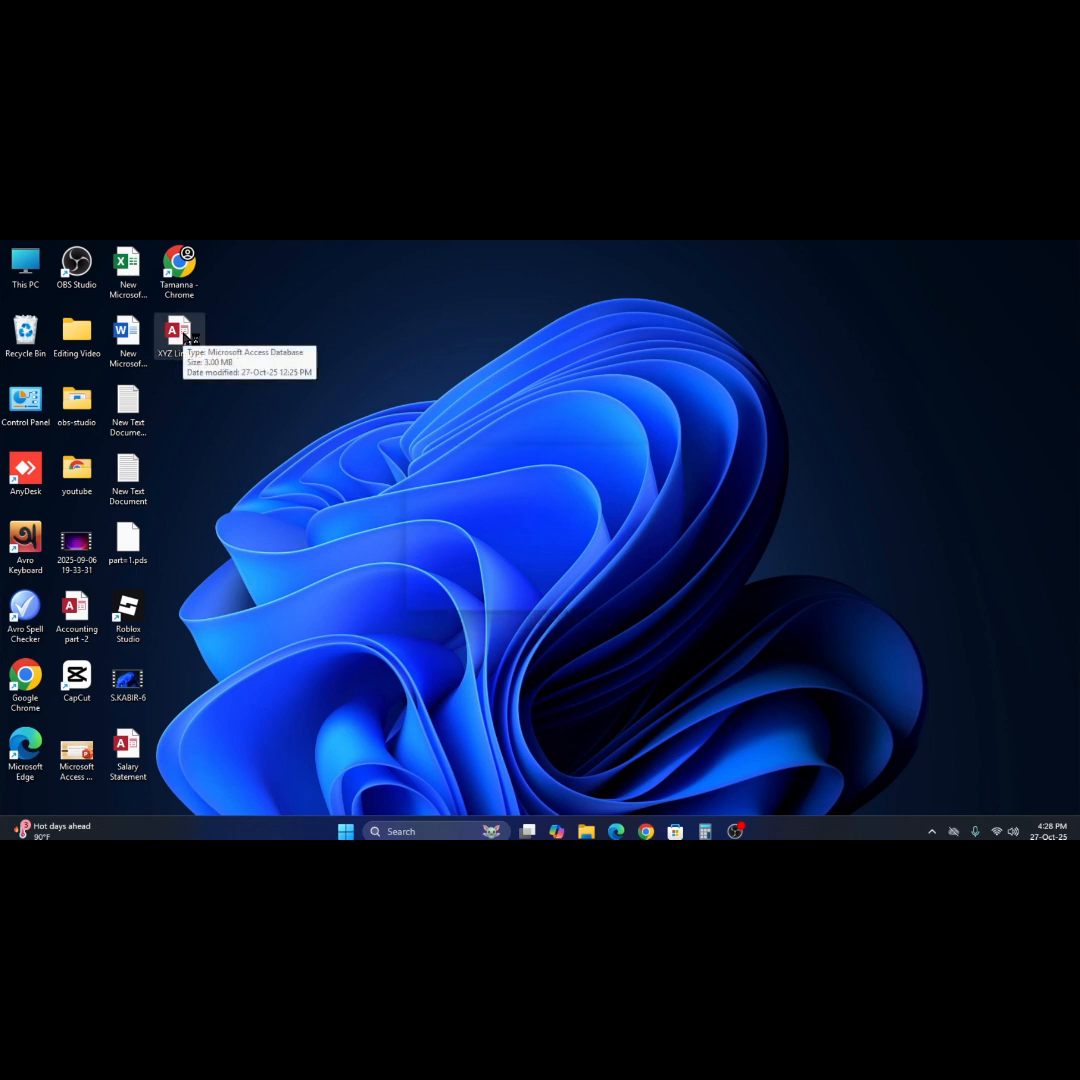
# Open the XYZ Limited database from the desktop in Microsoft Access and show its Customer table in Design View.
pyautogui.doubleClick(180, 335)
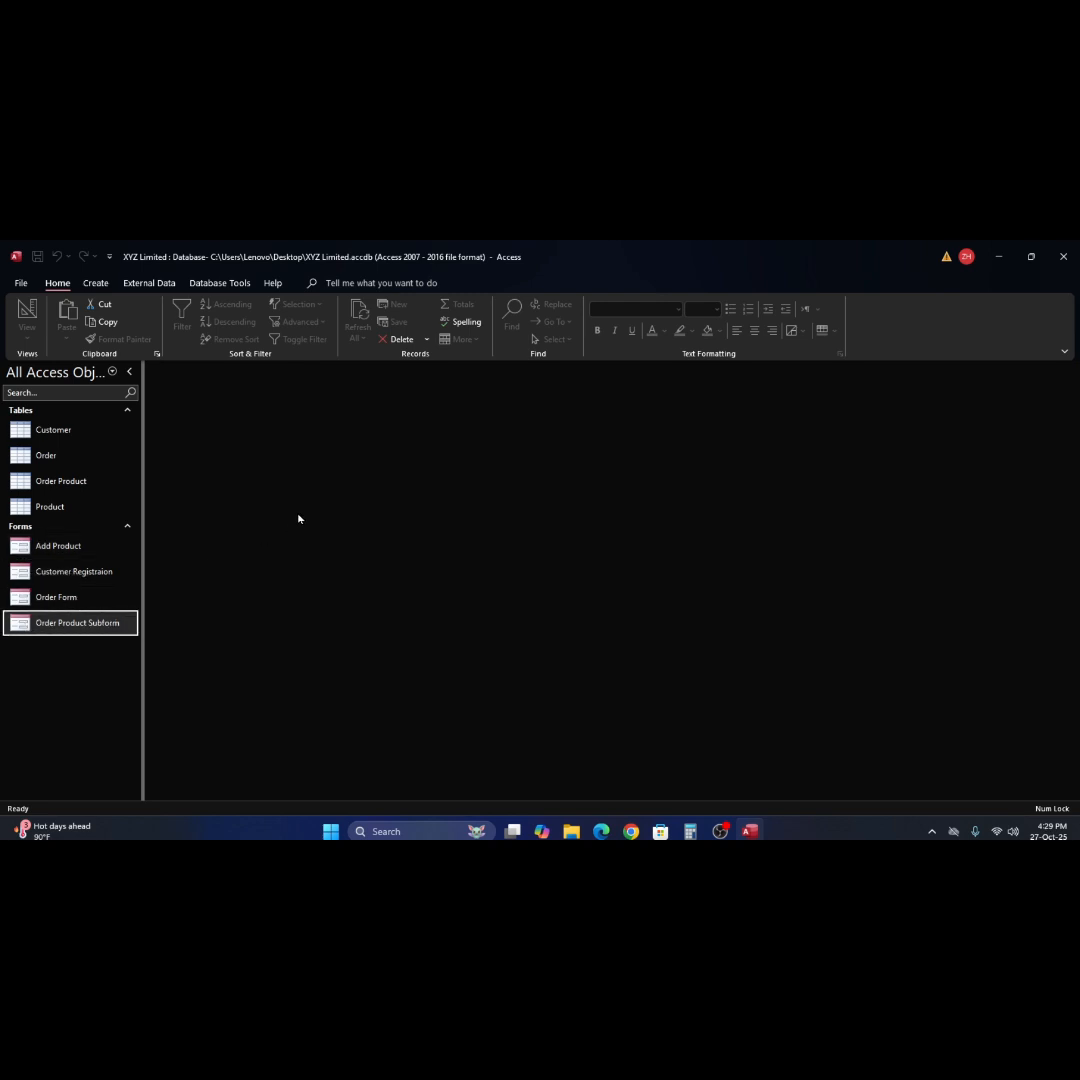
pyautogui.rightClick(30, 432)
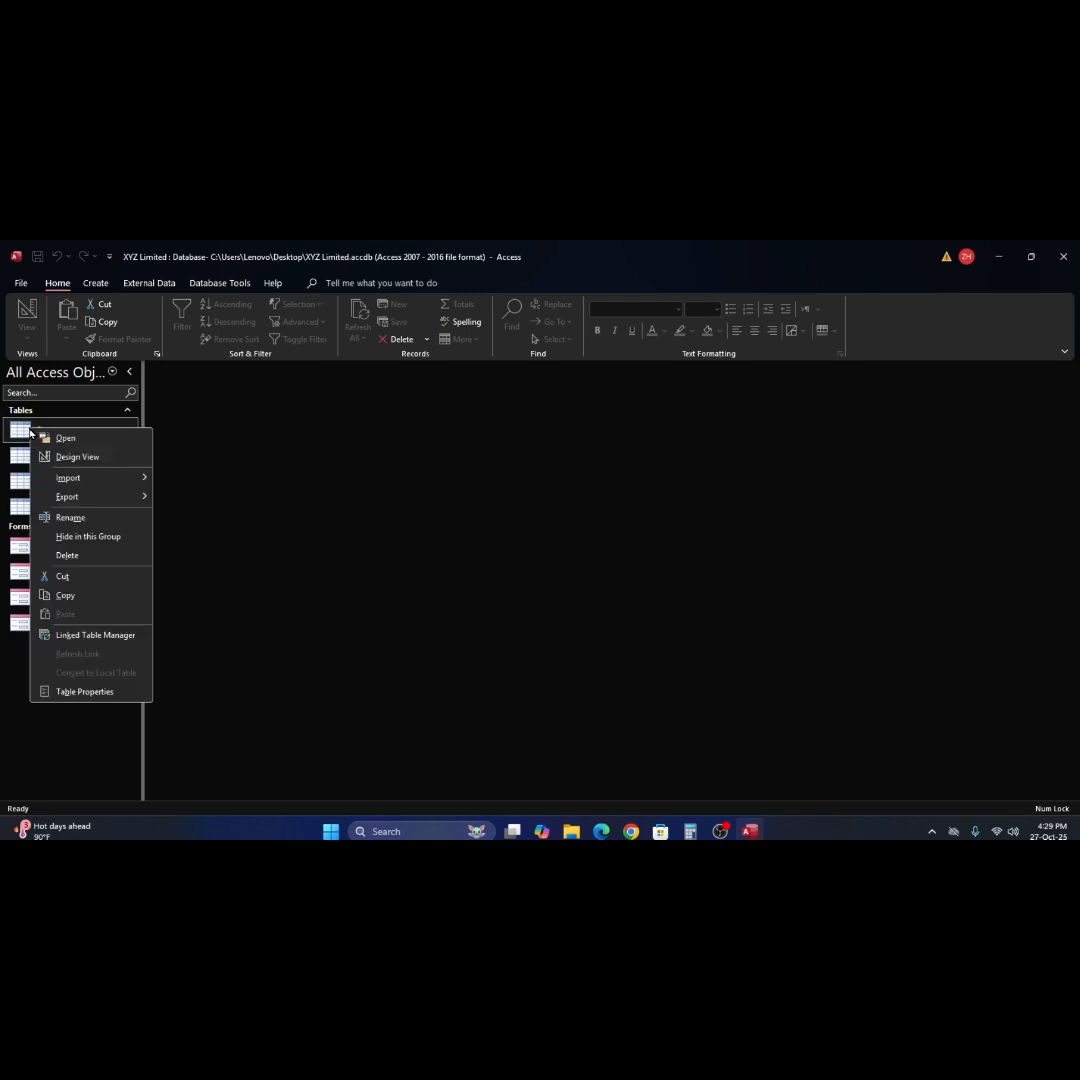
pyautogui.click(78, 457)
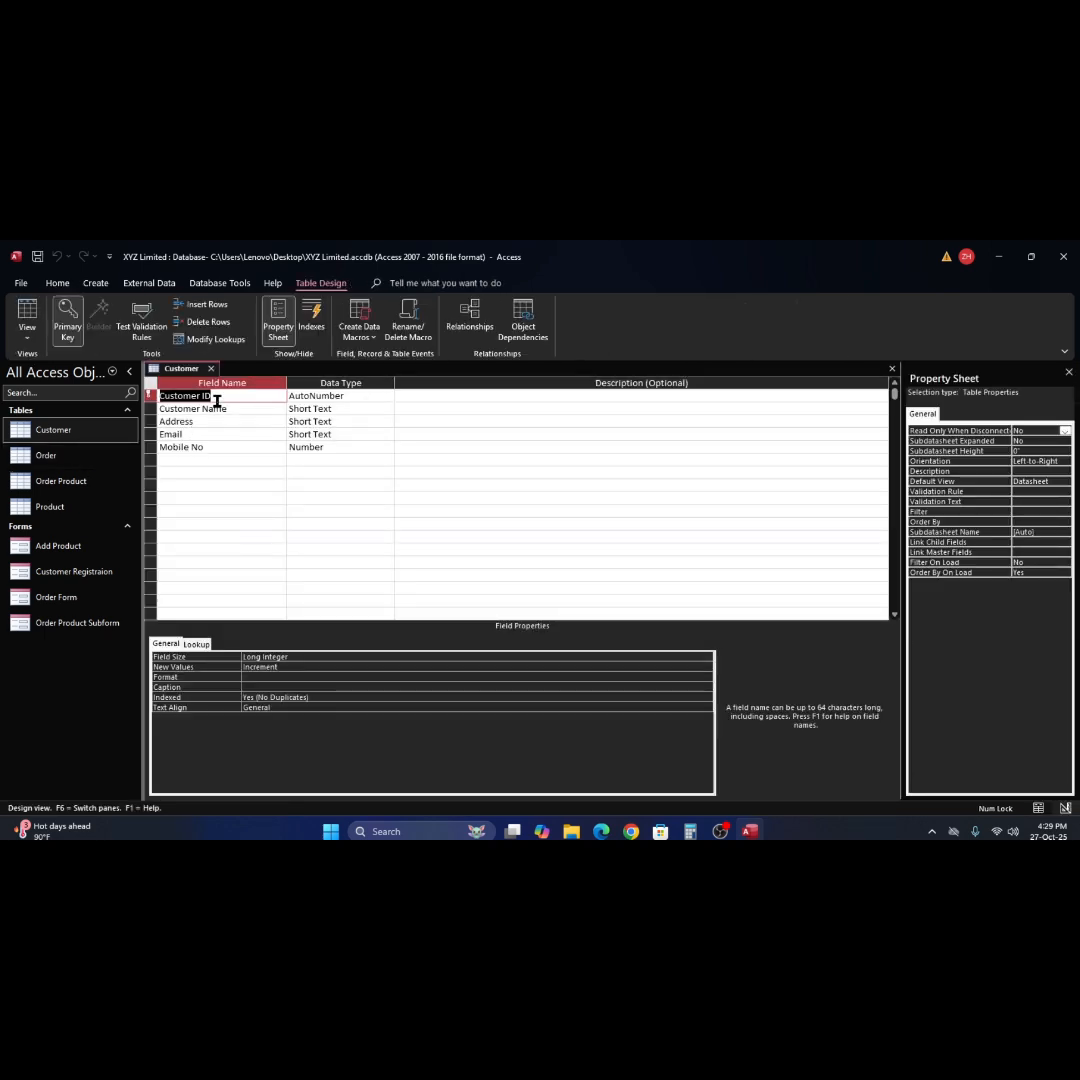
# Examine the Customer table's field data types and the lookup properties of the Customer Name and Email fields.
pyautogui.click(236, 394)
pyautogui.click(375, 396)
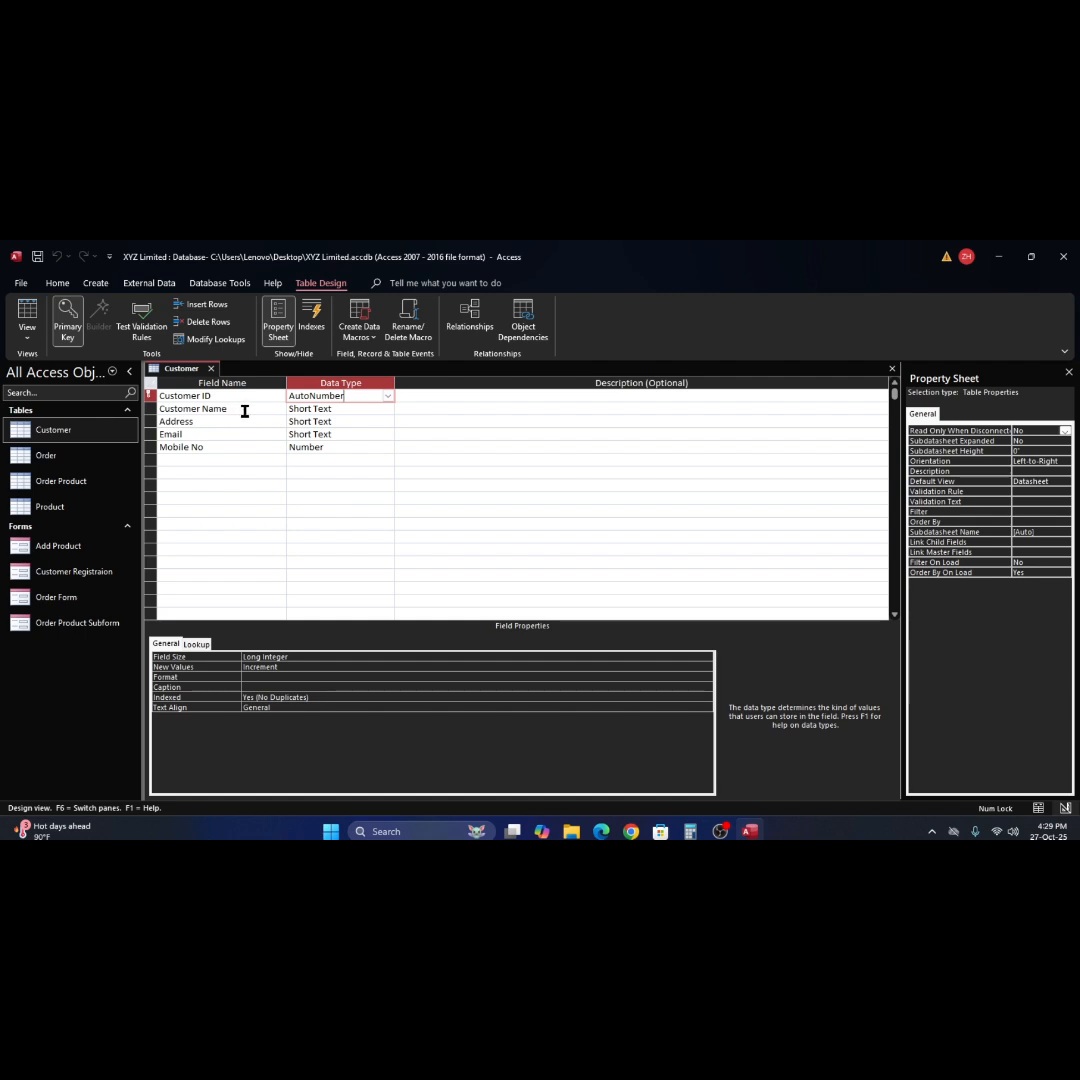
pyautogui.click(375, 408)
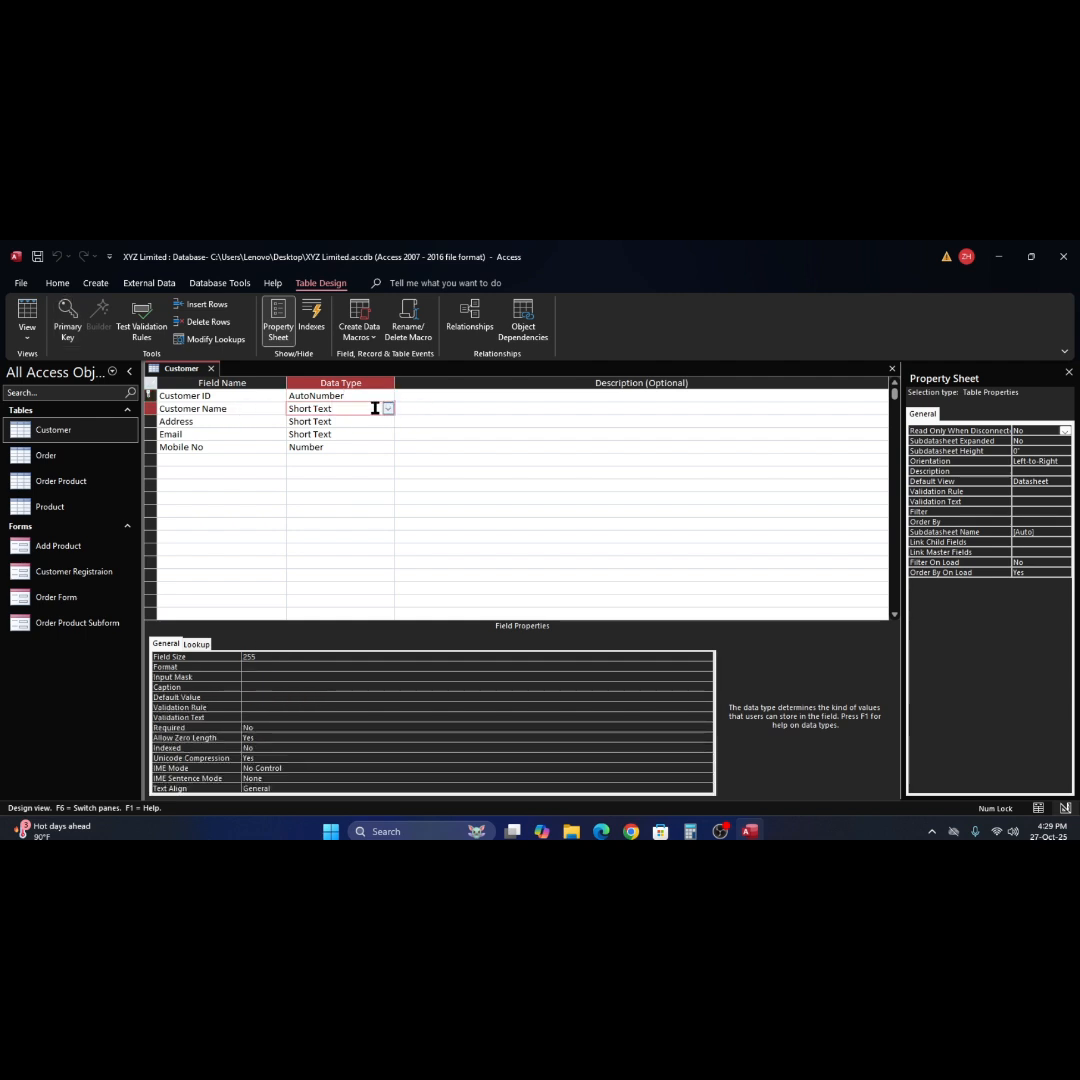
pyautogui.click(197, 644)
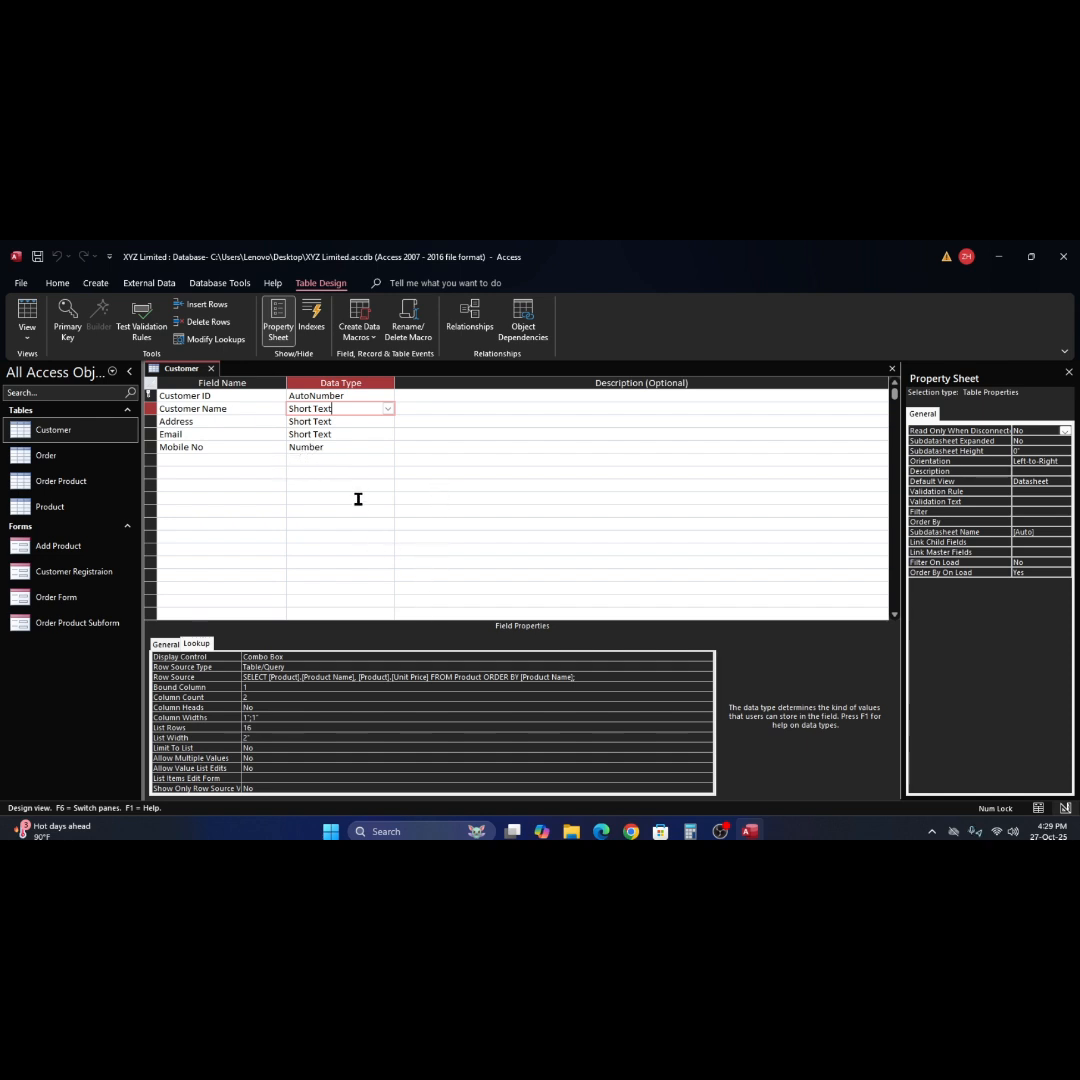
pyautogui.click(355, 433)
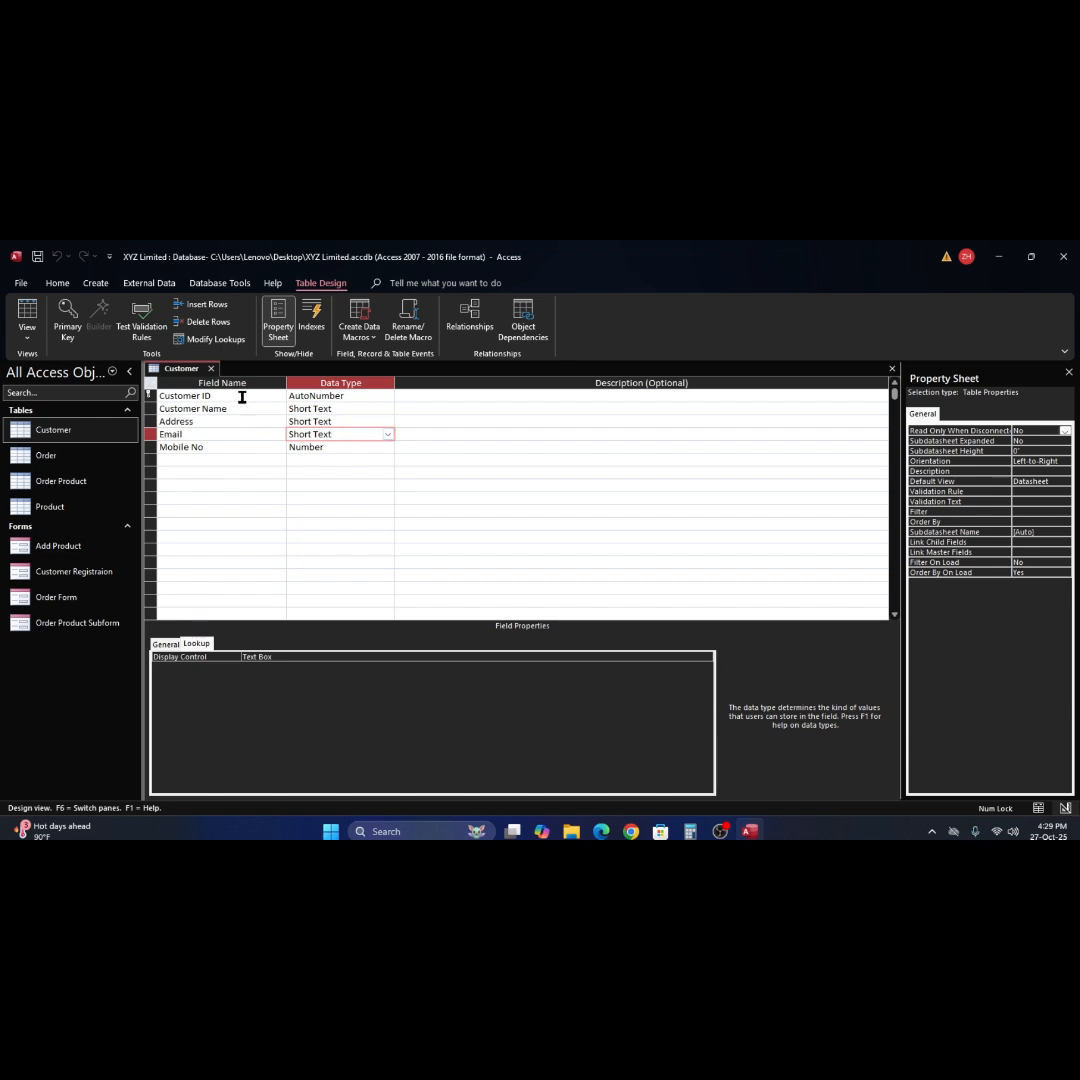
pyautogui.click(241, 396)
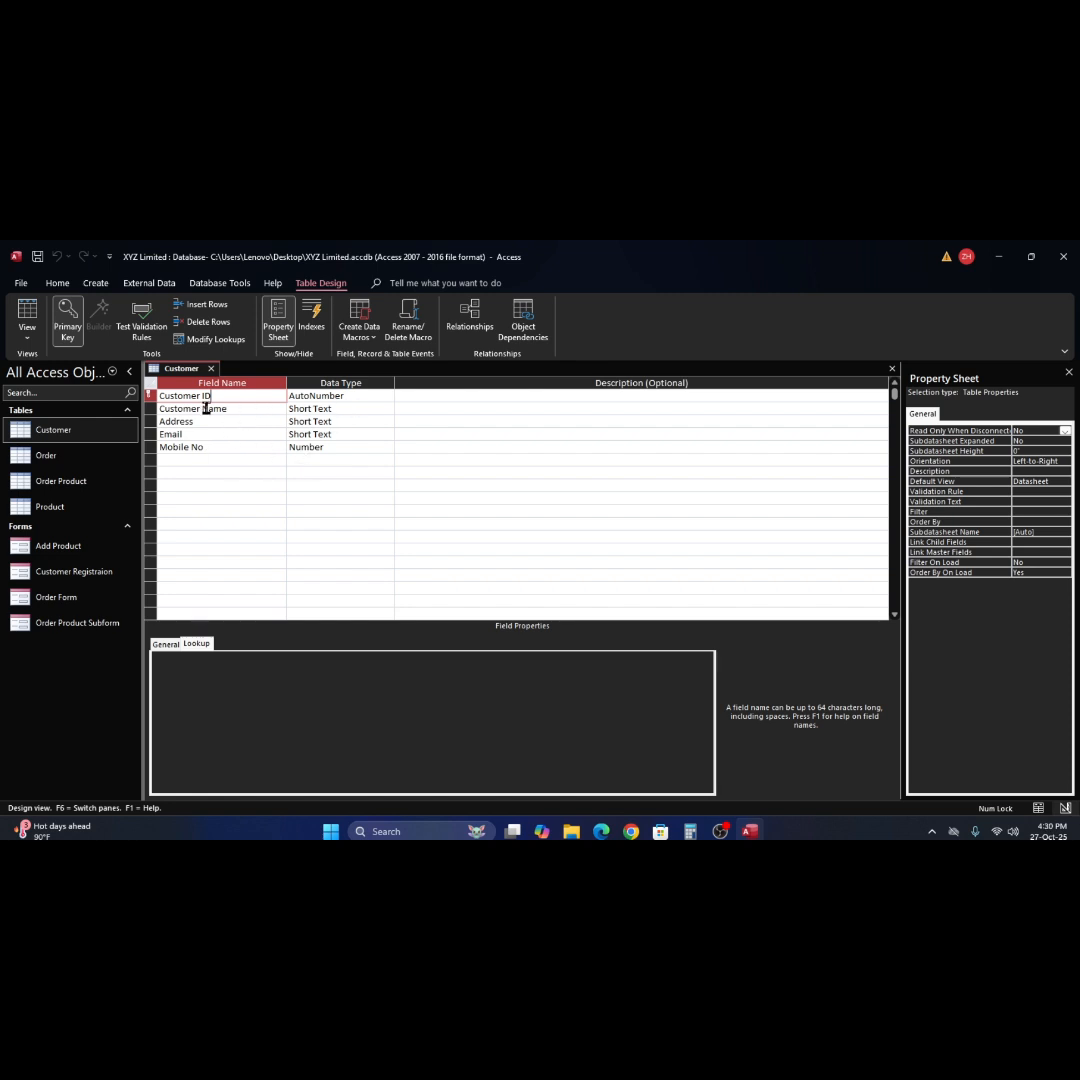
# Start a Lookup Wizard for the Customer Name field, taking Customer ID and Customer Name from the Customer table.
pyautogui.click(356, 408)
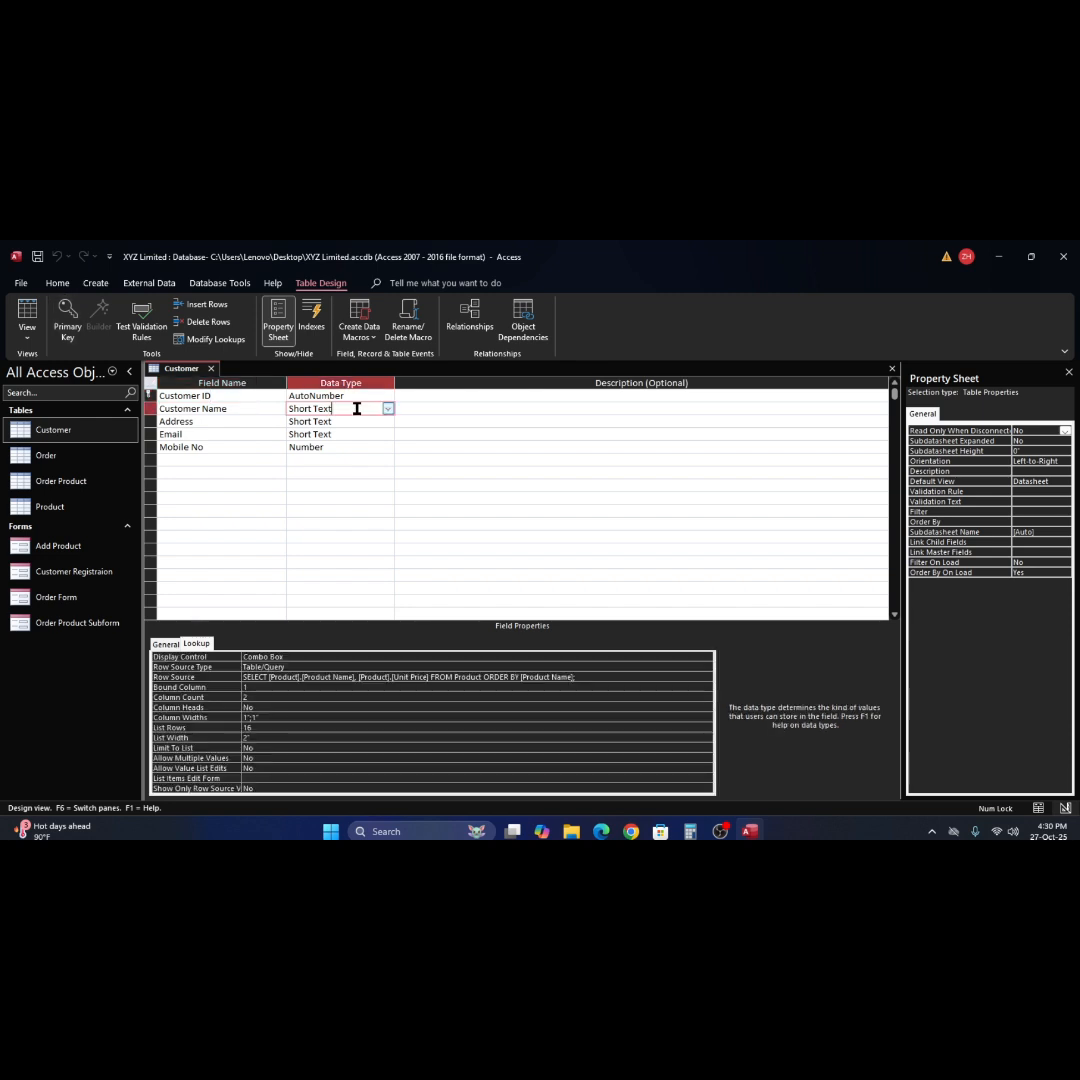
pyautogui.click(387, 409)
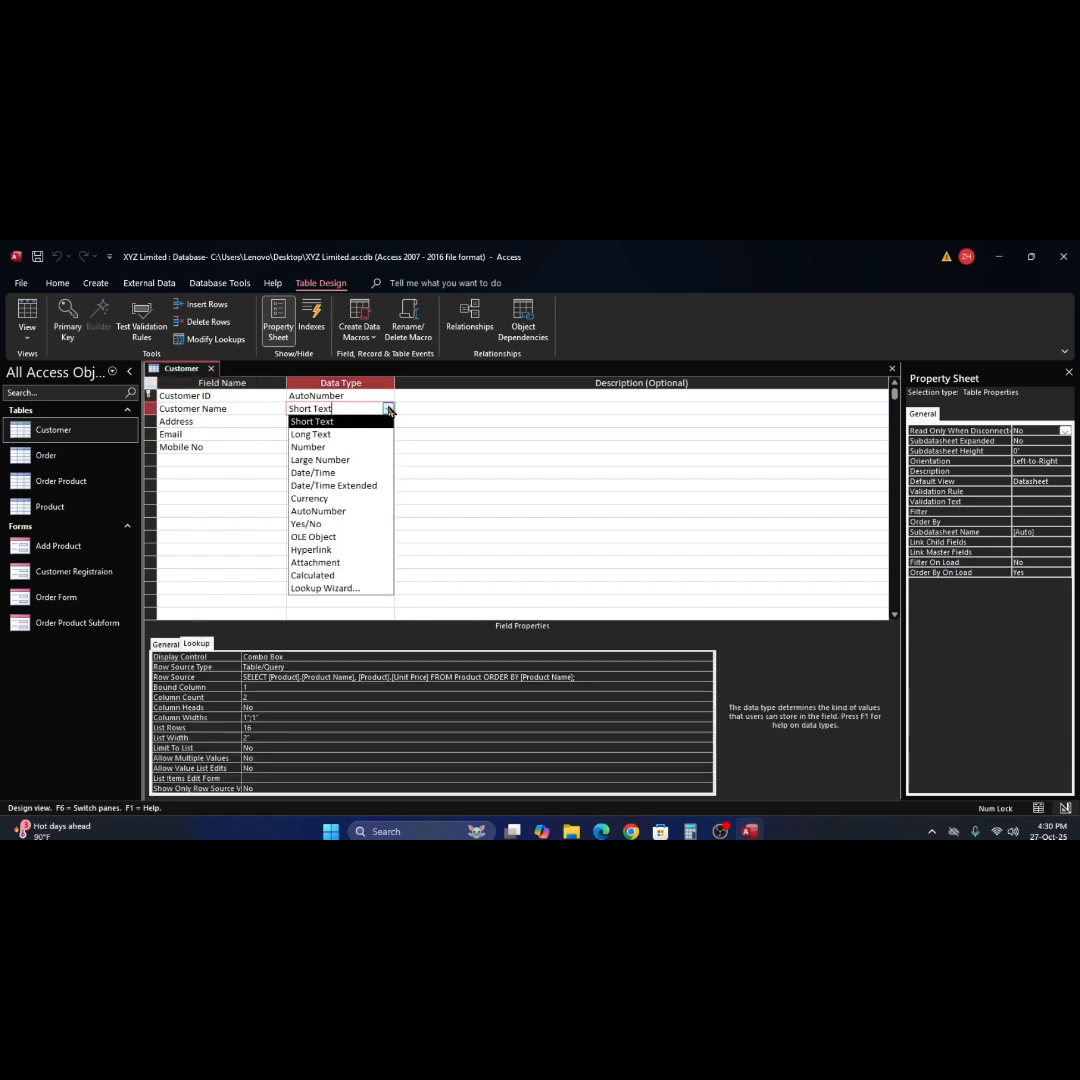
pyautogui.click(343, 590)
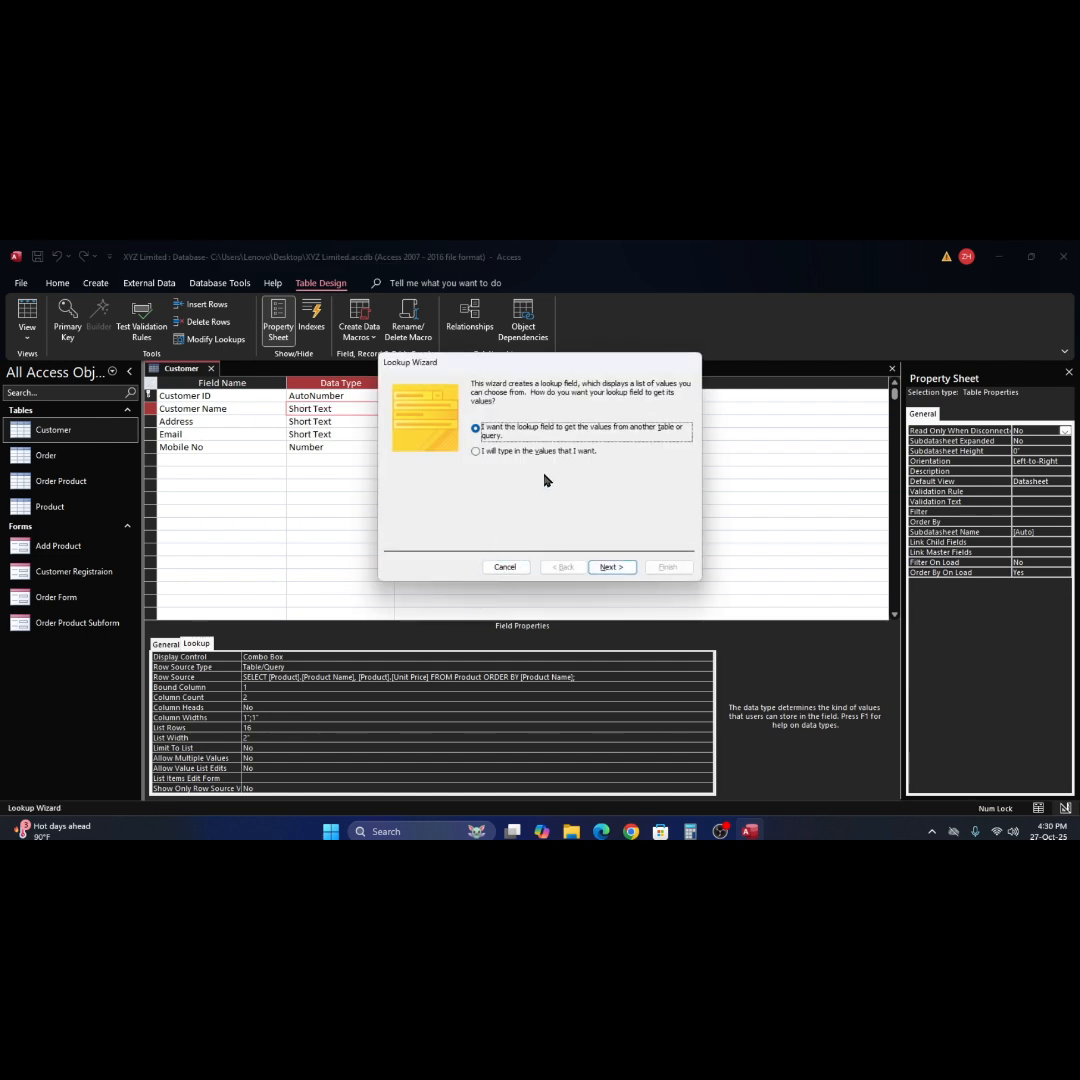
pyautogui.click(610, 569)
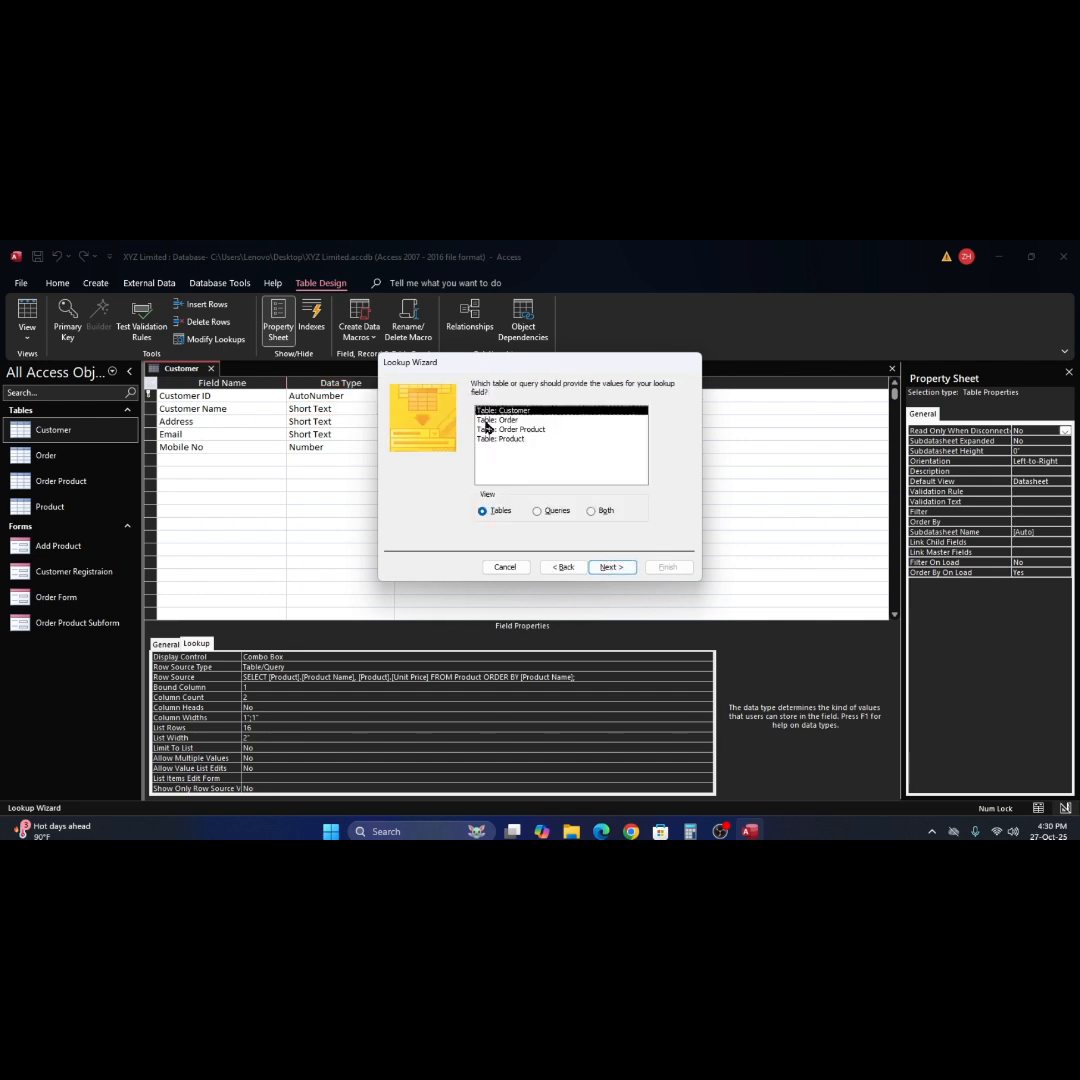
pyautogui.click(610, 568)
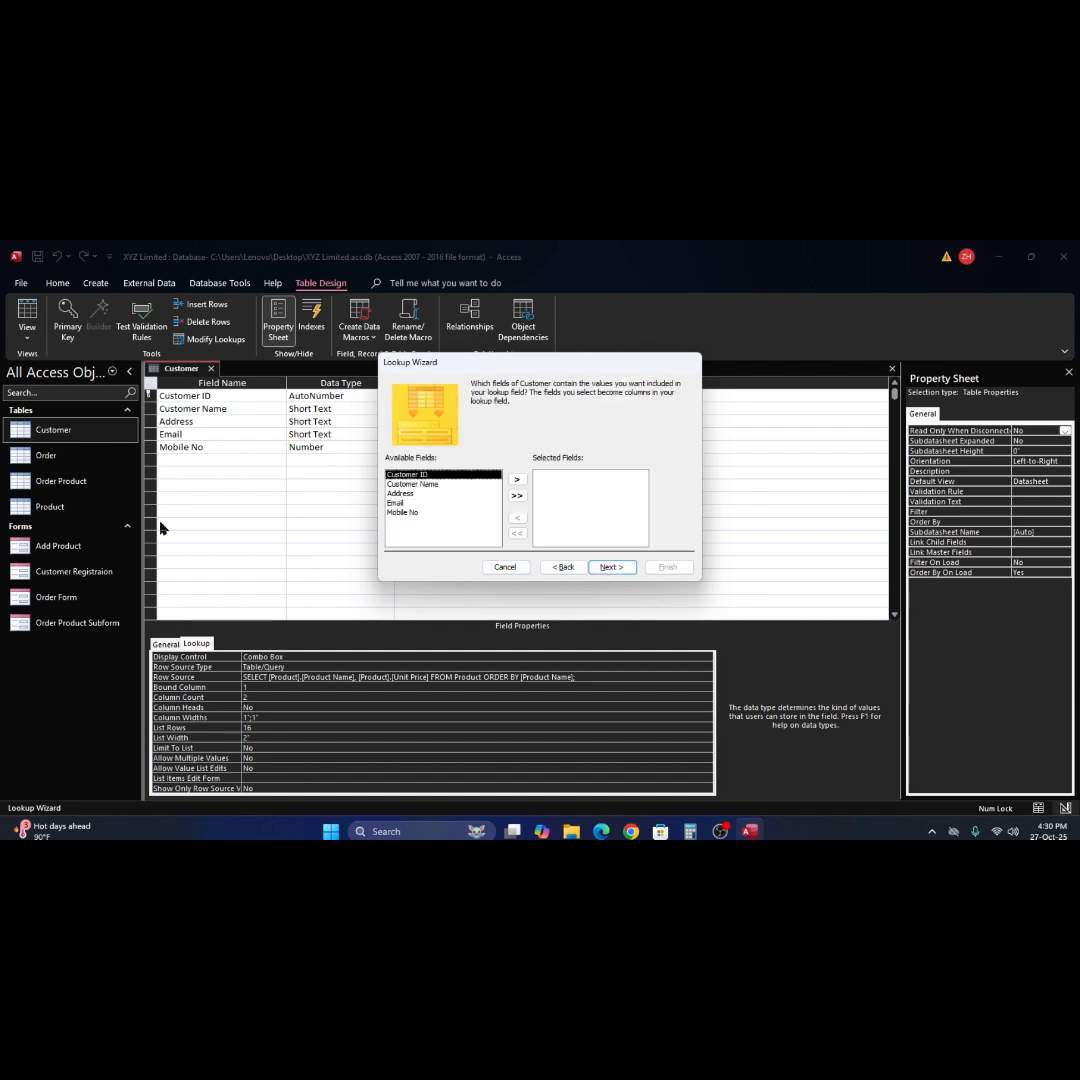
pyautogui.click(517, 480)
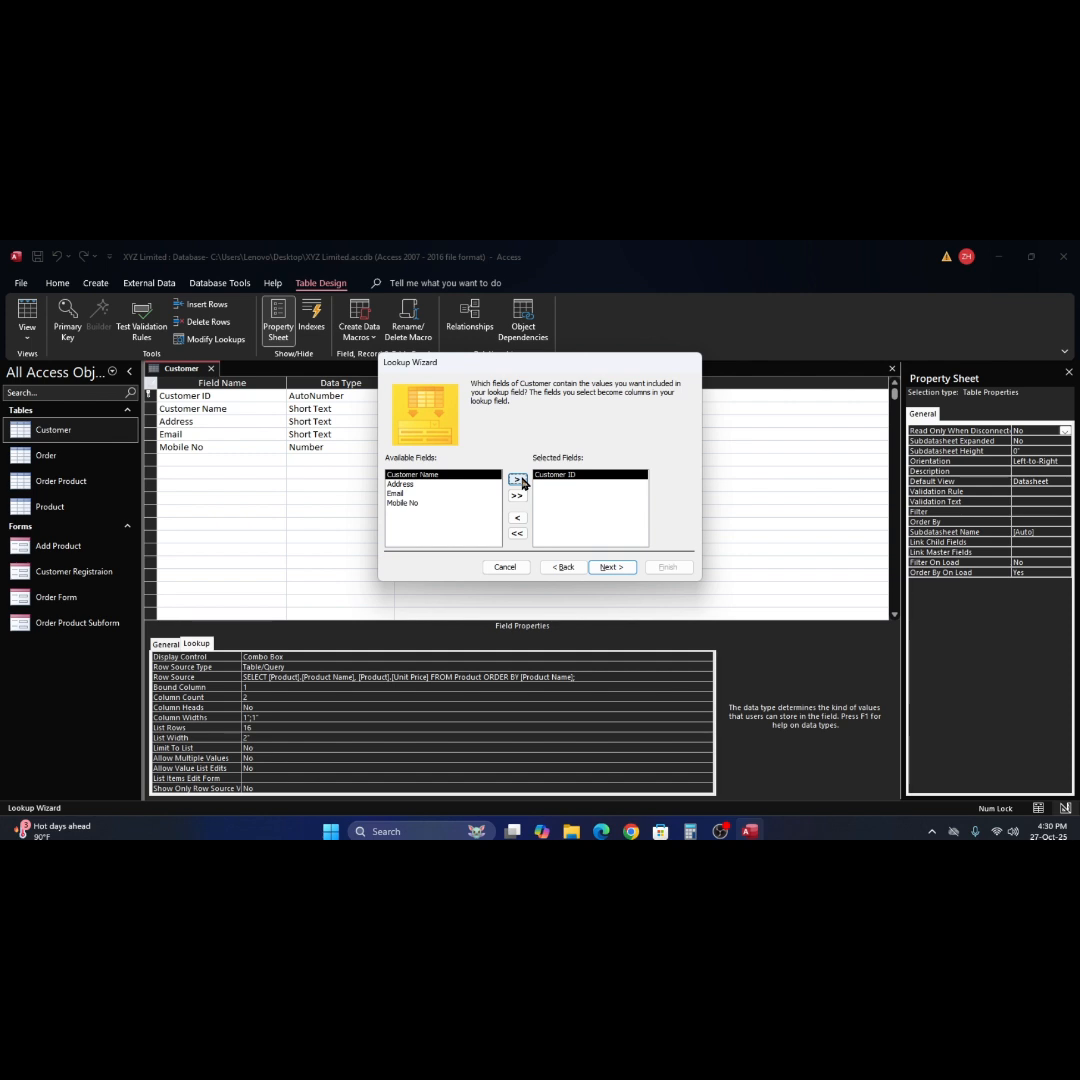
pyautogui.click(518, 480)
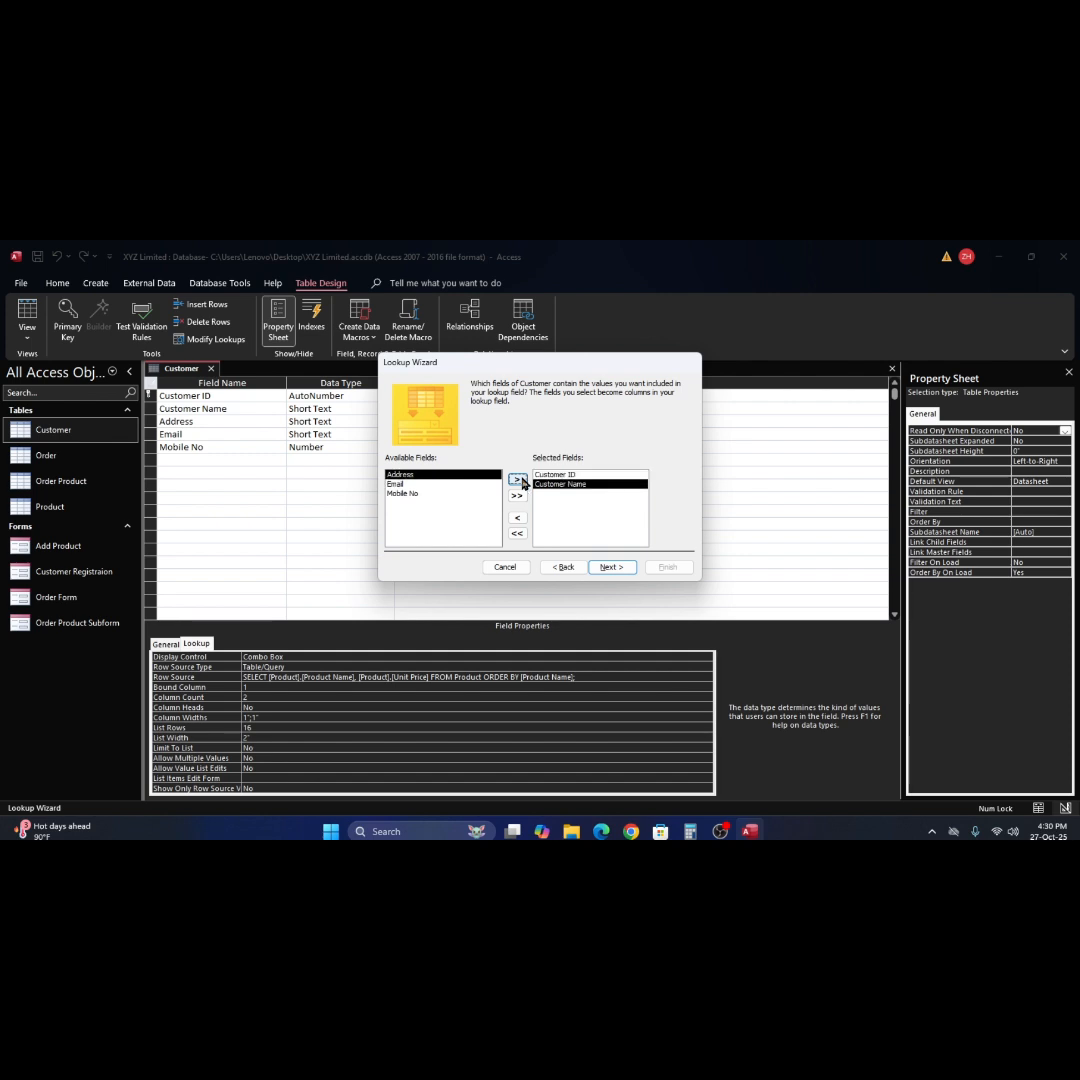
# Sort the lookup ascending by Customer Name, unhide the key column, go to the final wizard page, and cancel the wizard.
pyautogui.click(613, 569)
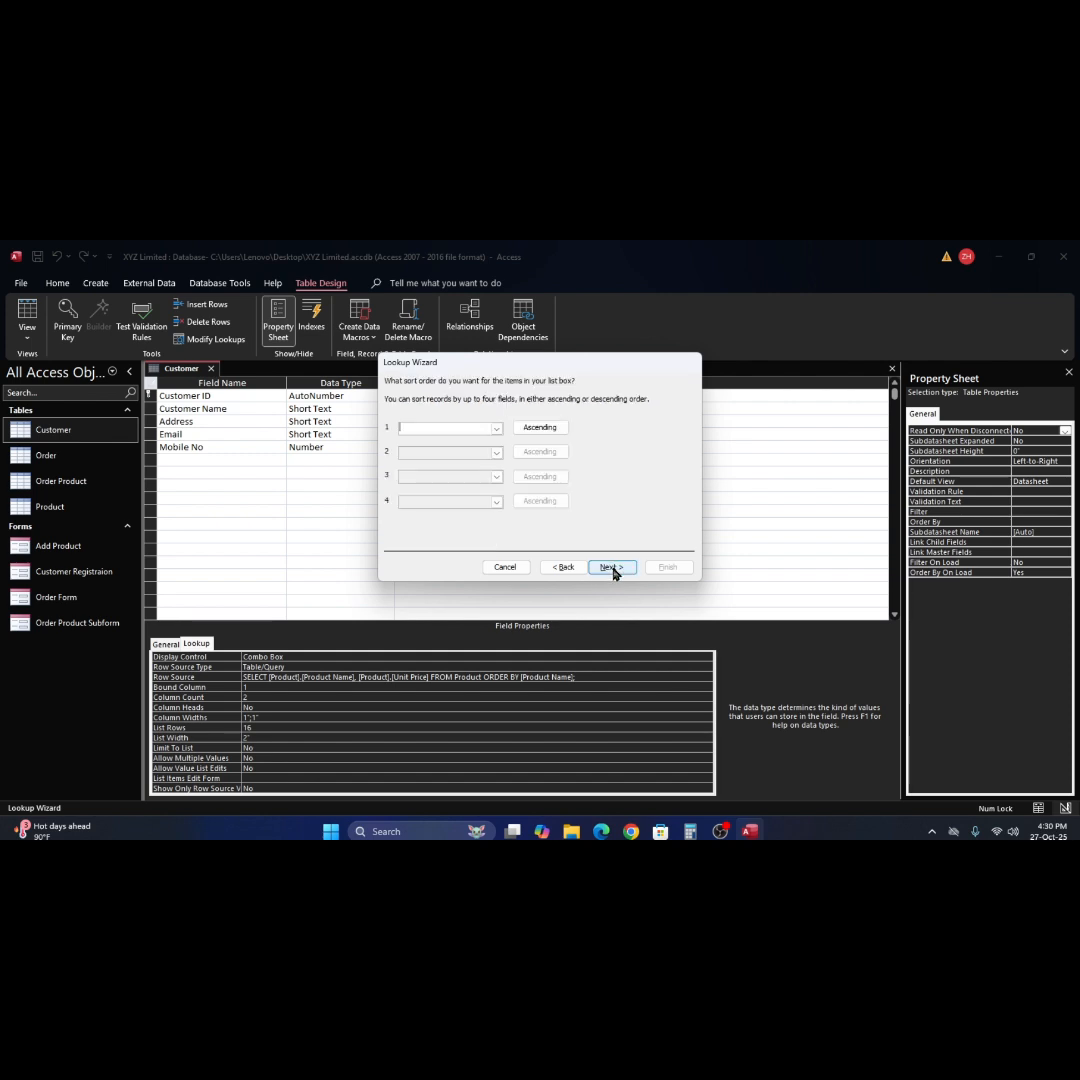
pyautogui.click(497, 433)
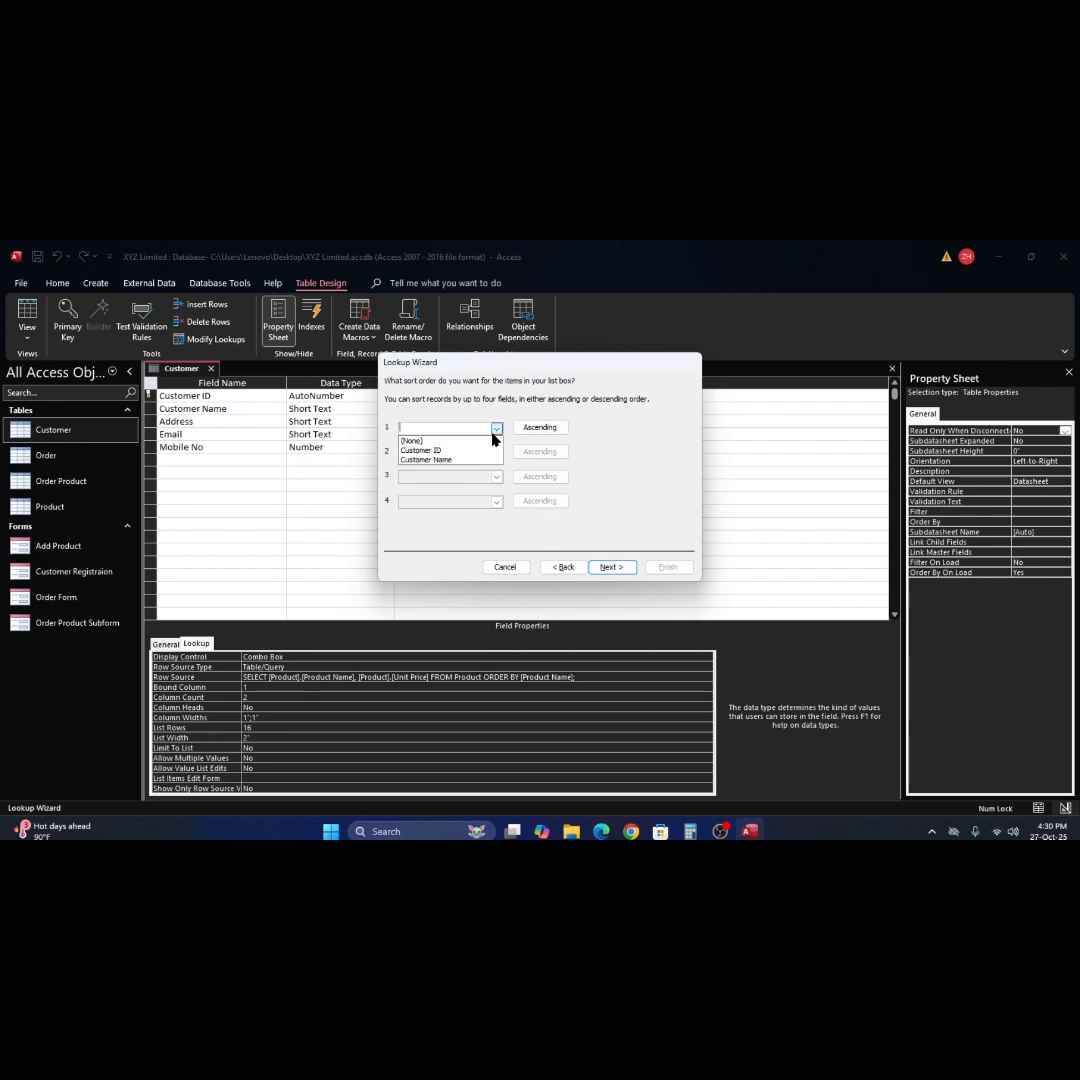
pyautogui.click(454, 458)
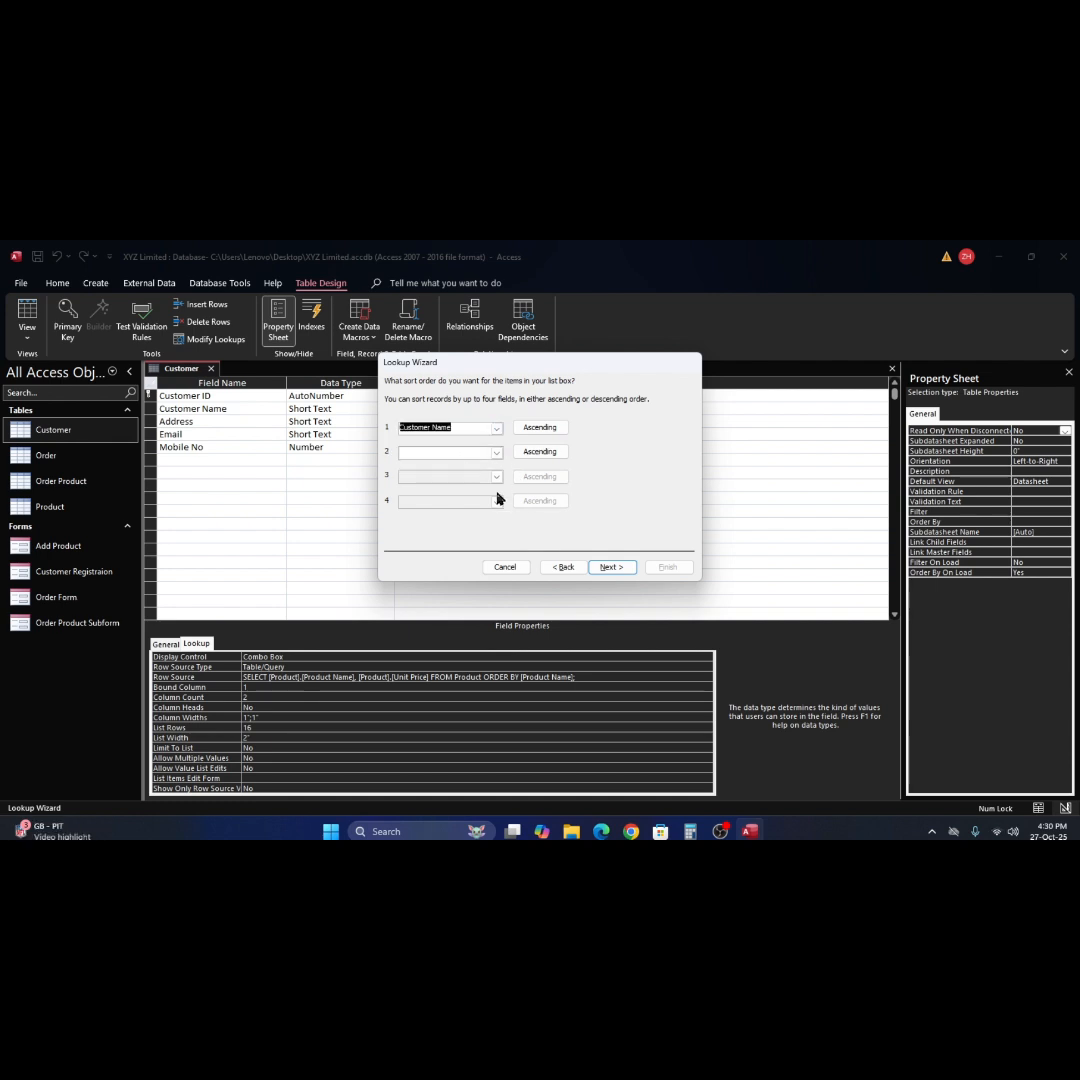
pyautogui.click(614, 568)
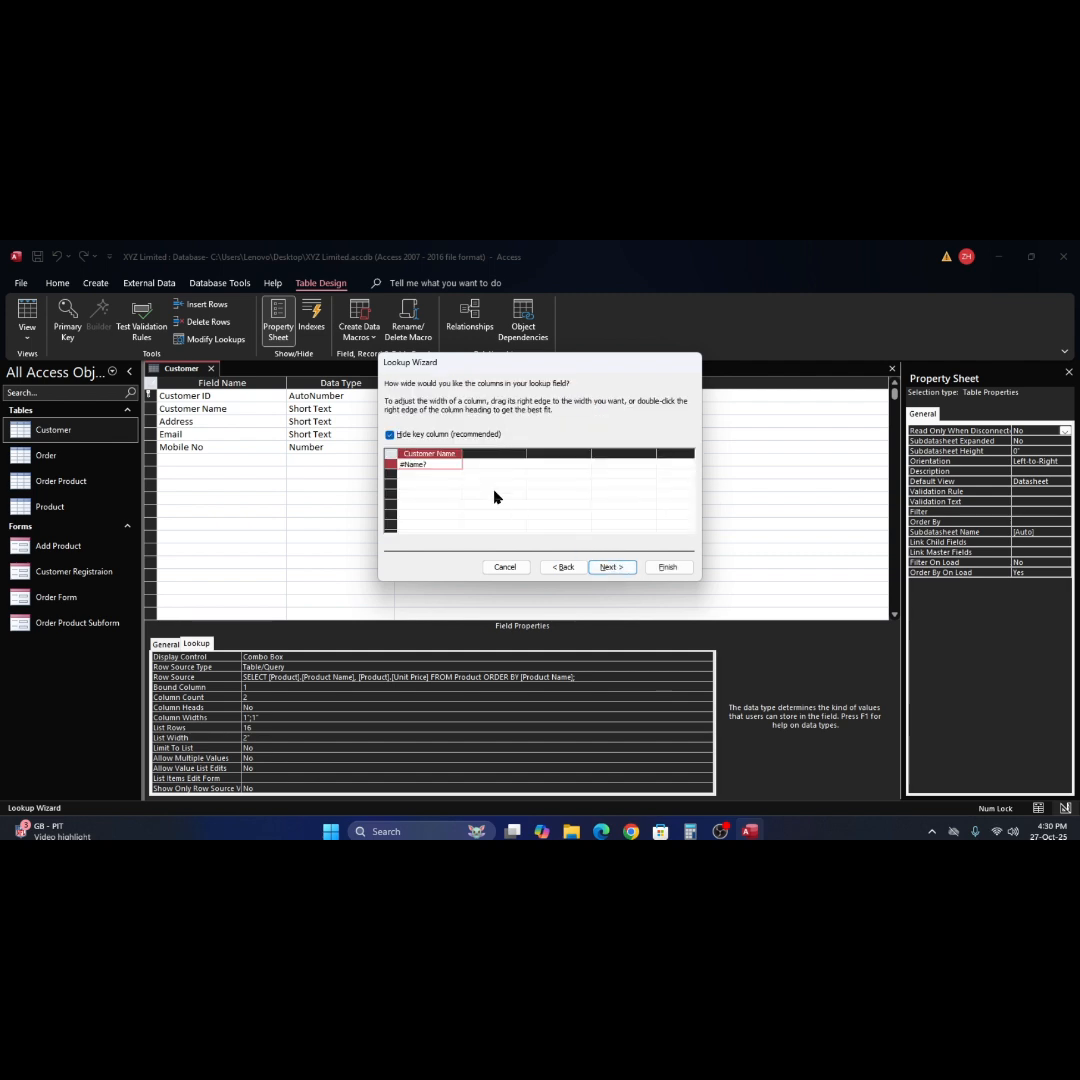
pyautogui.click(421, 436)
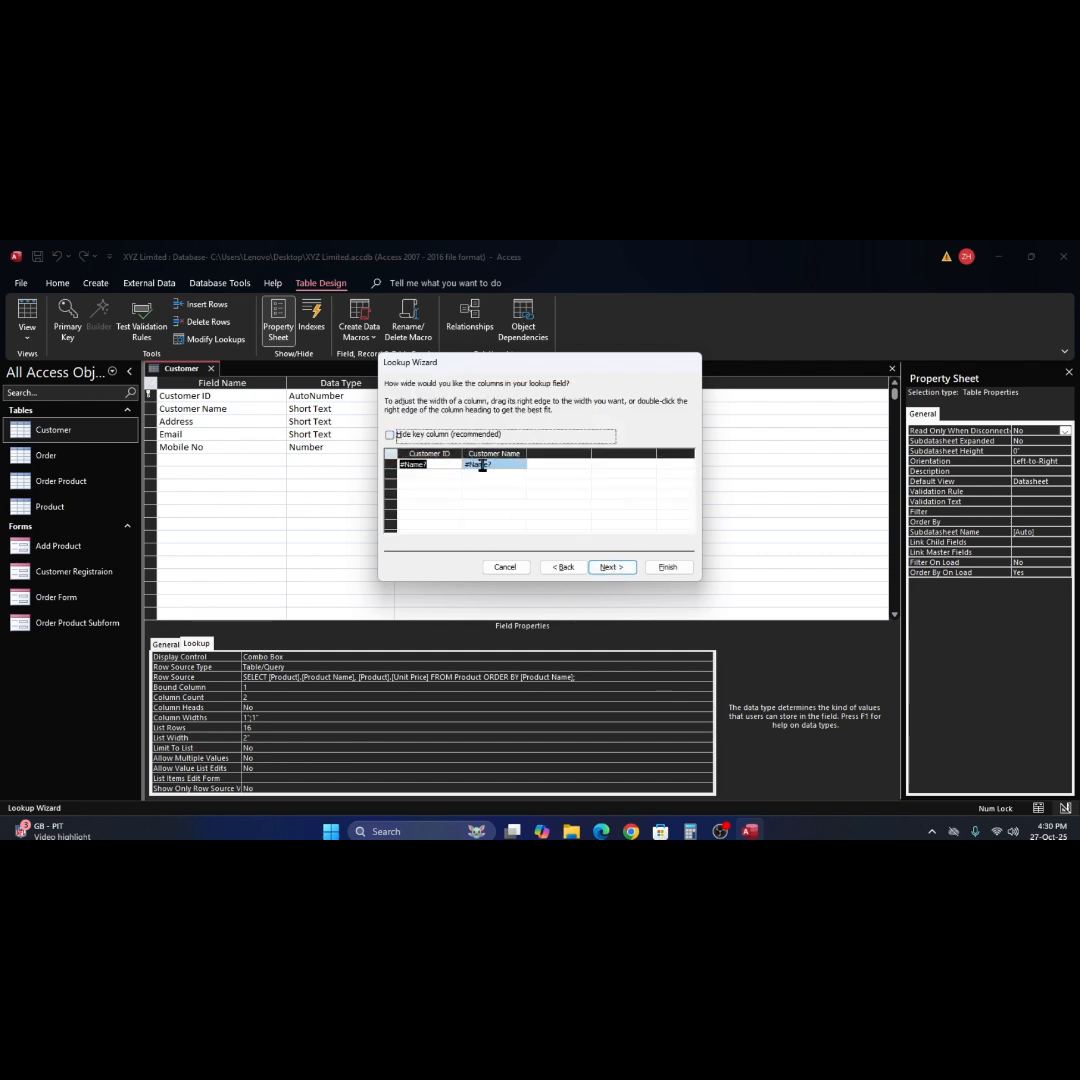
pyautogui.click(612, 568)
pyautogui.click(612, 568)
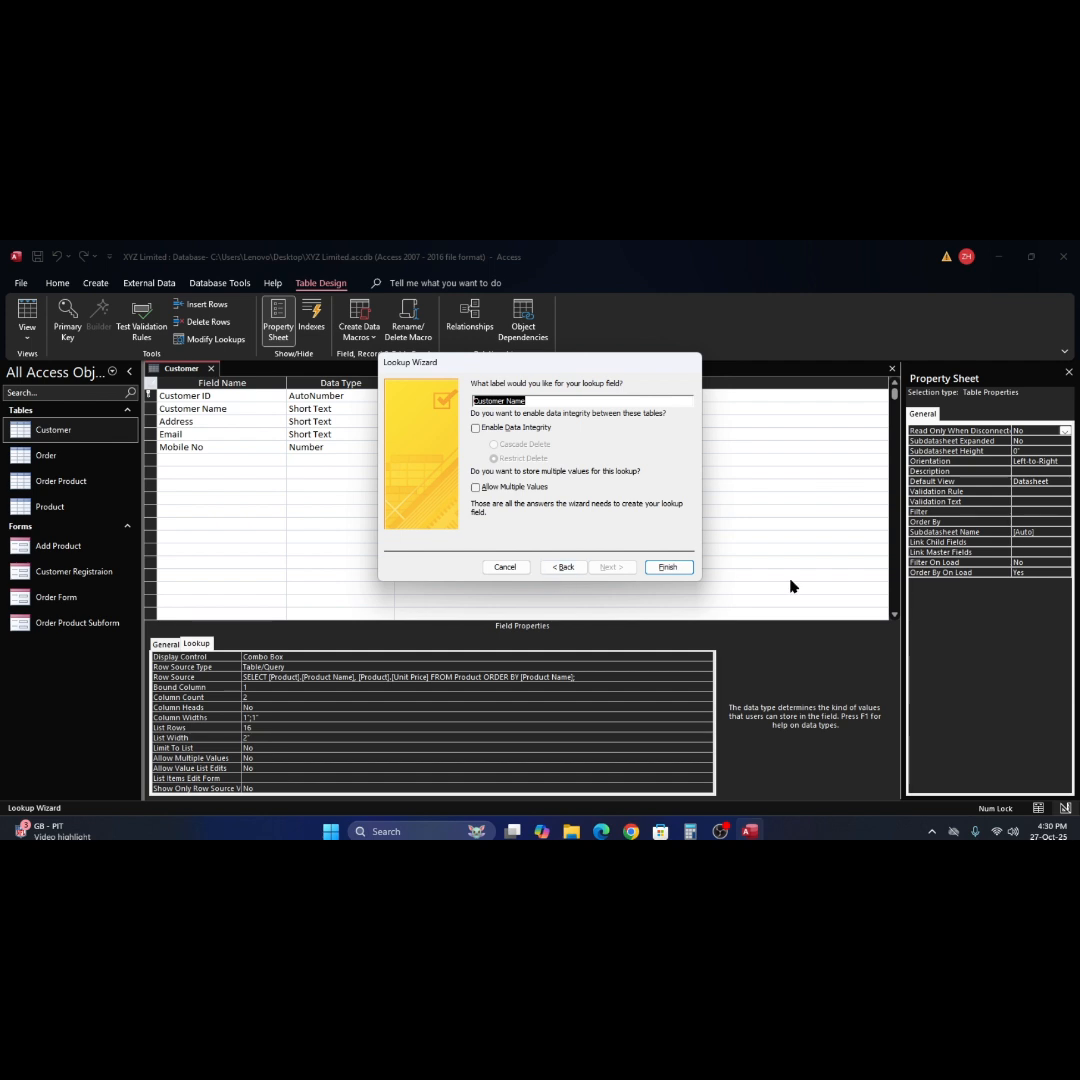
pyautogui.click(507, 567)
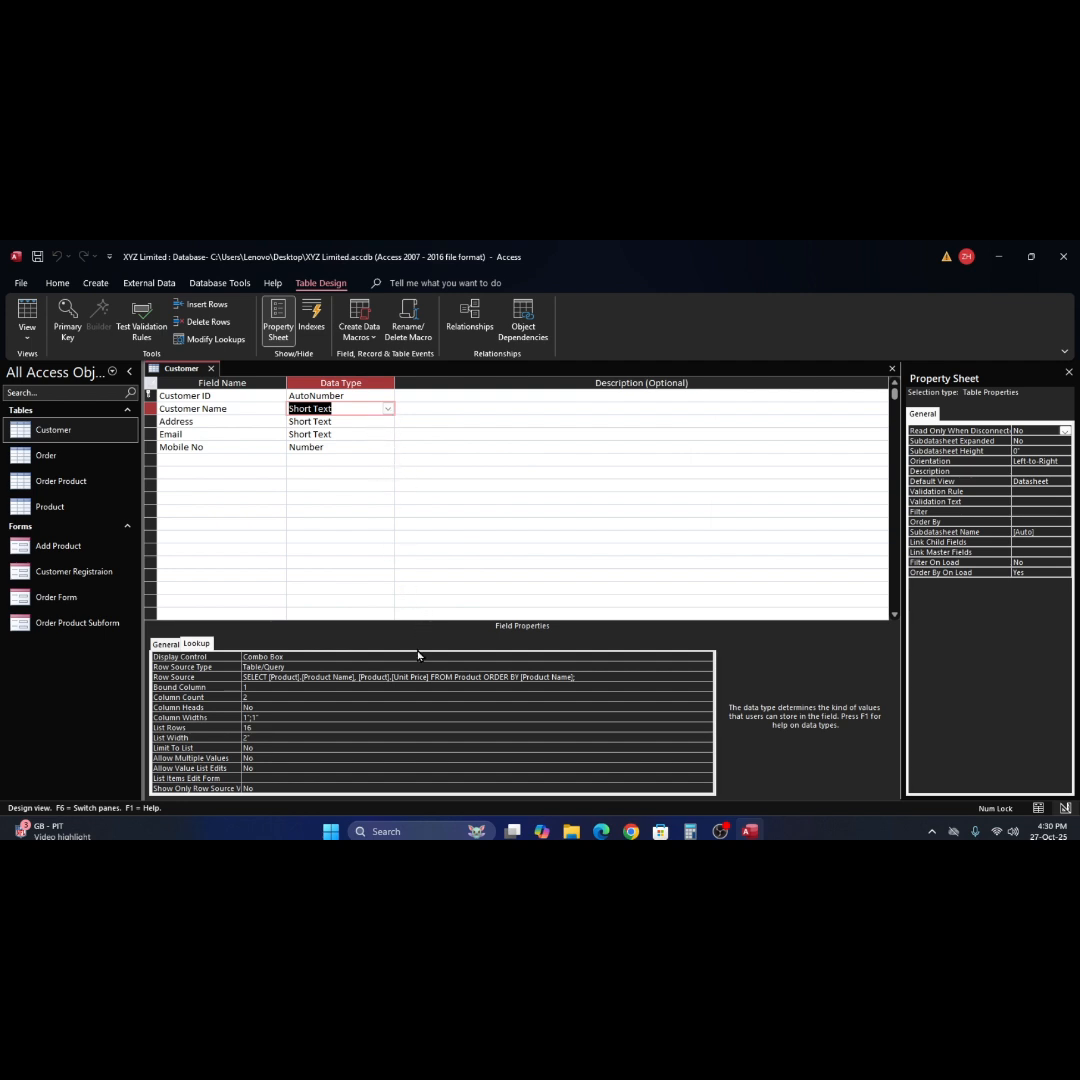
# Inspect the Customer Name field's row source and close the Customer table design without saving changes.
pyautogui.click(445, 677)
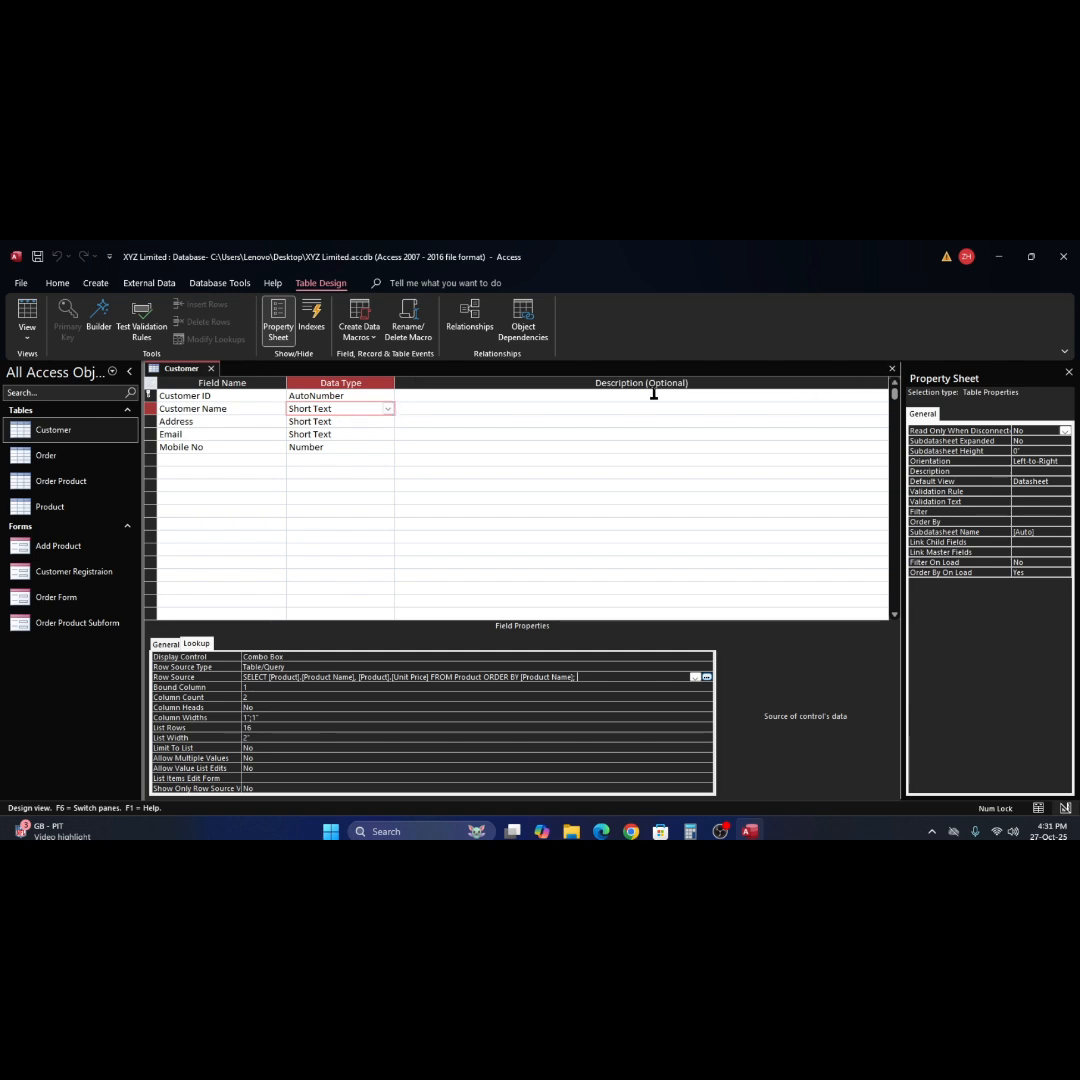
pyautogui.click(892, 368)
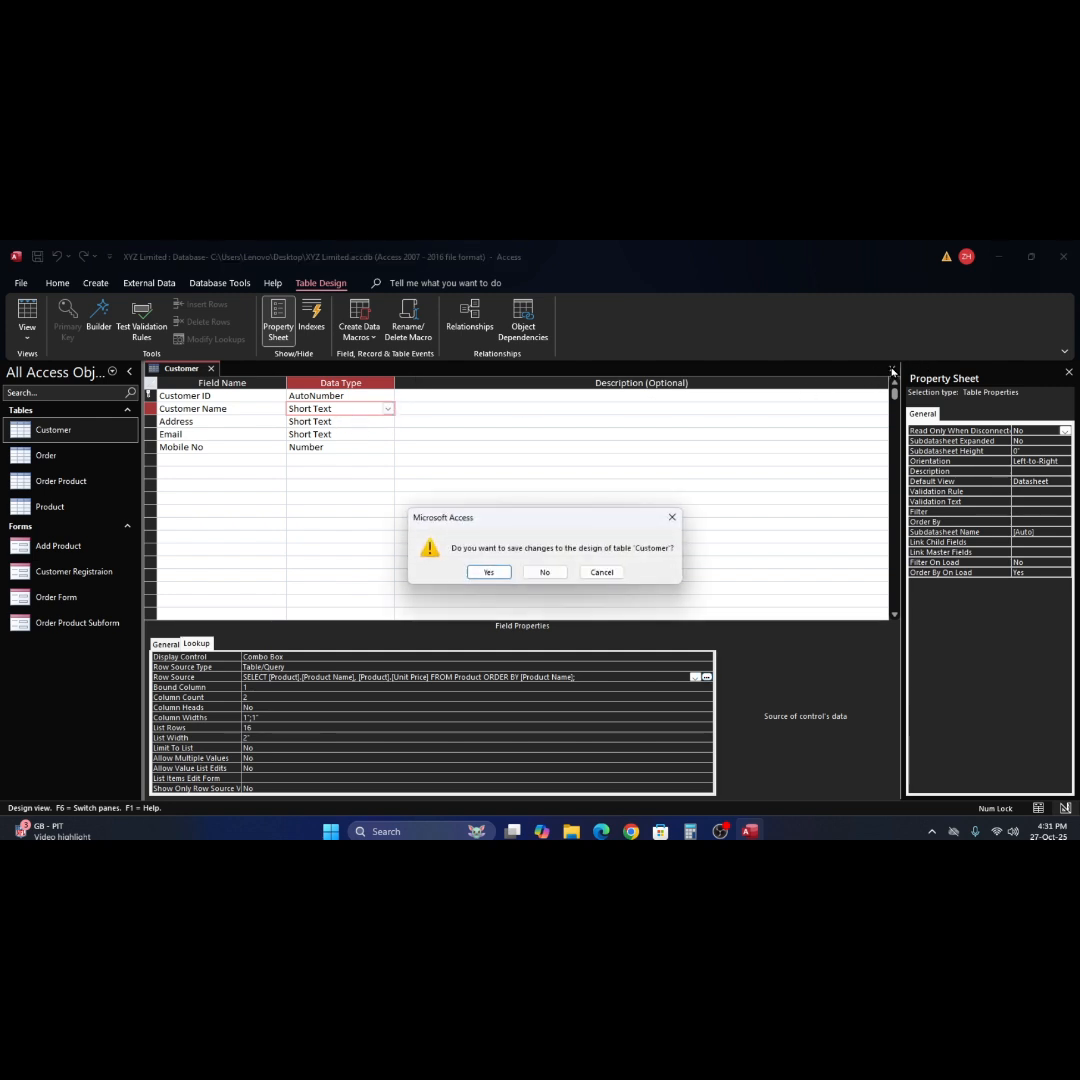
pyautogui.click(548, 572)
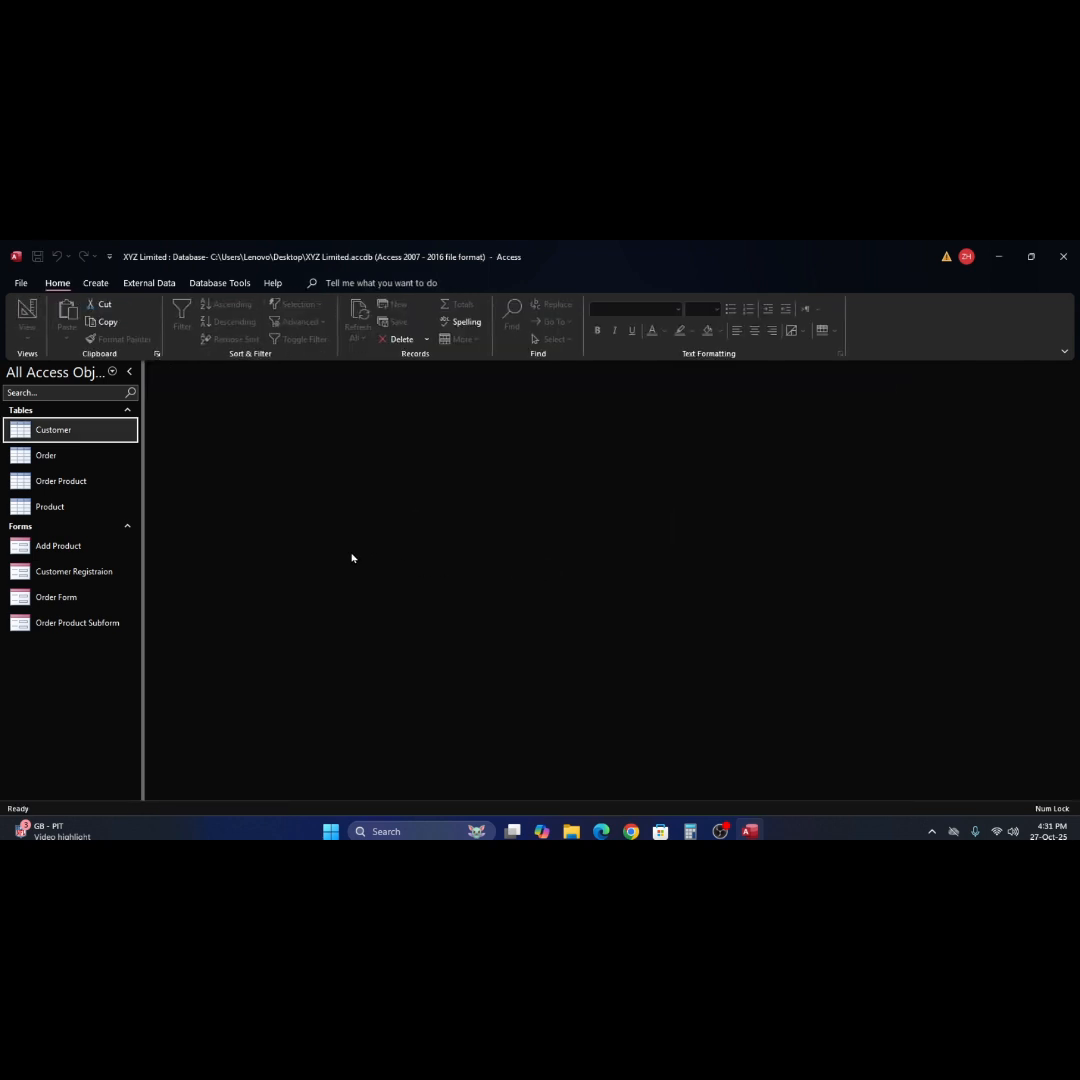
# Open the Customer table's records, check the first record's Customer Name lookup list, and close the table without saving the layout.
pyautogui.doubleClick(25, 432)
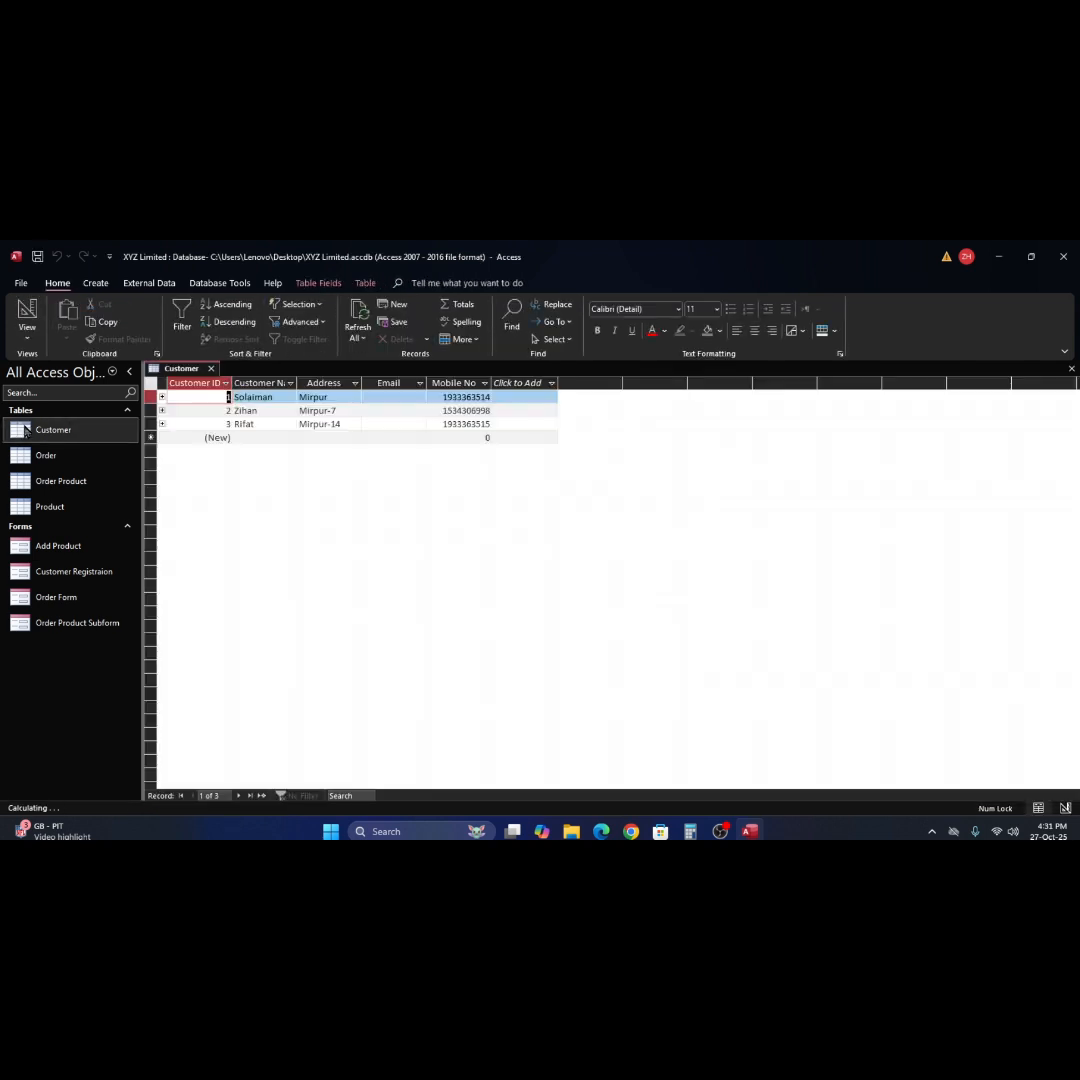
pyautogui.click(276, 397)
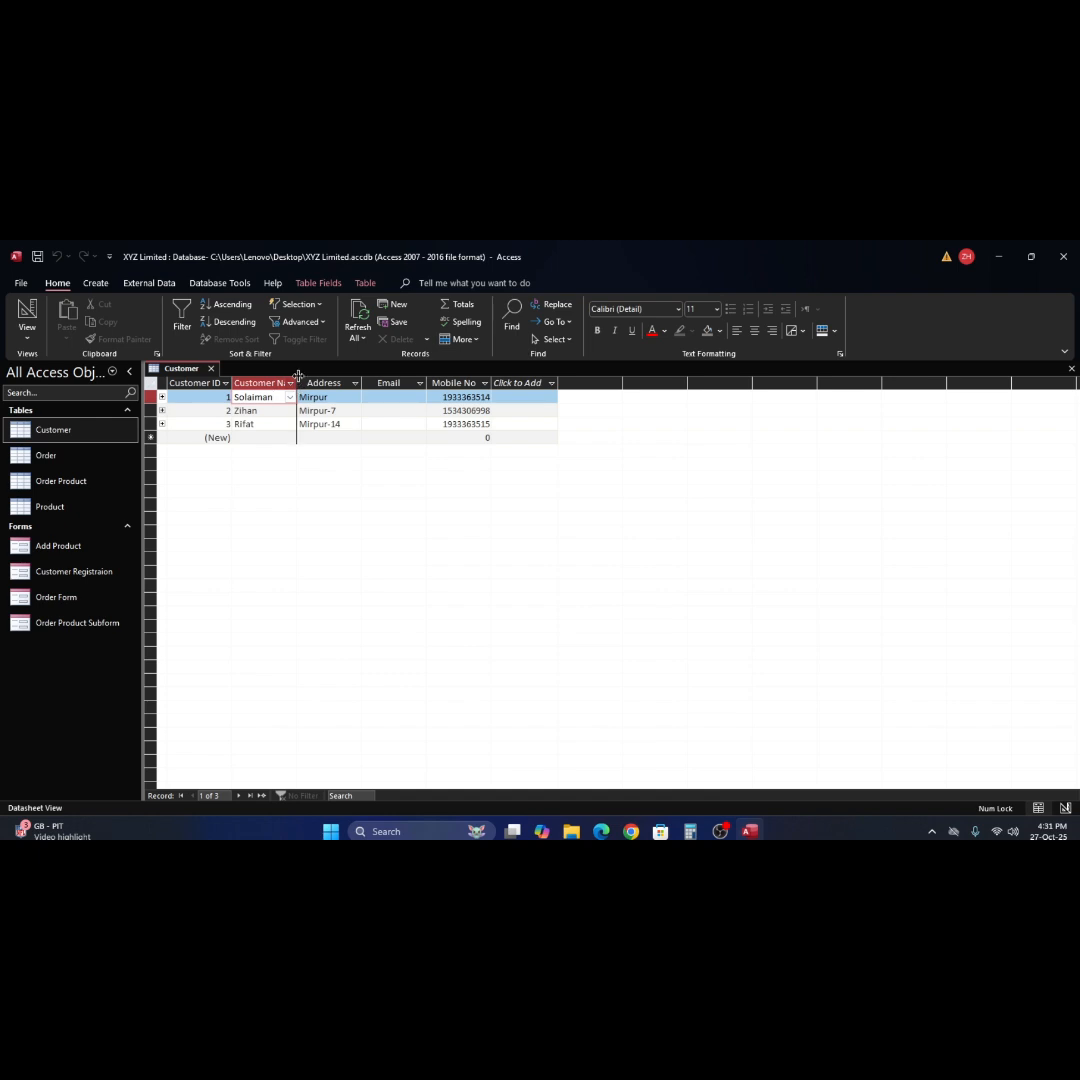
pyautogui.doubleClick(297, 380)
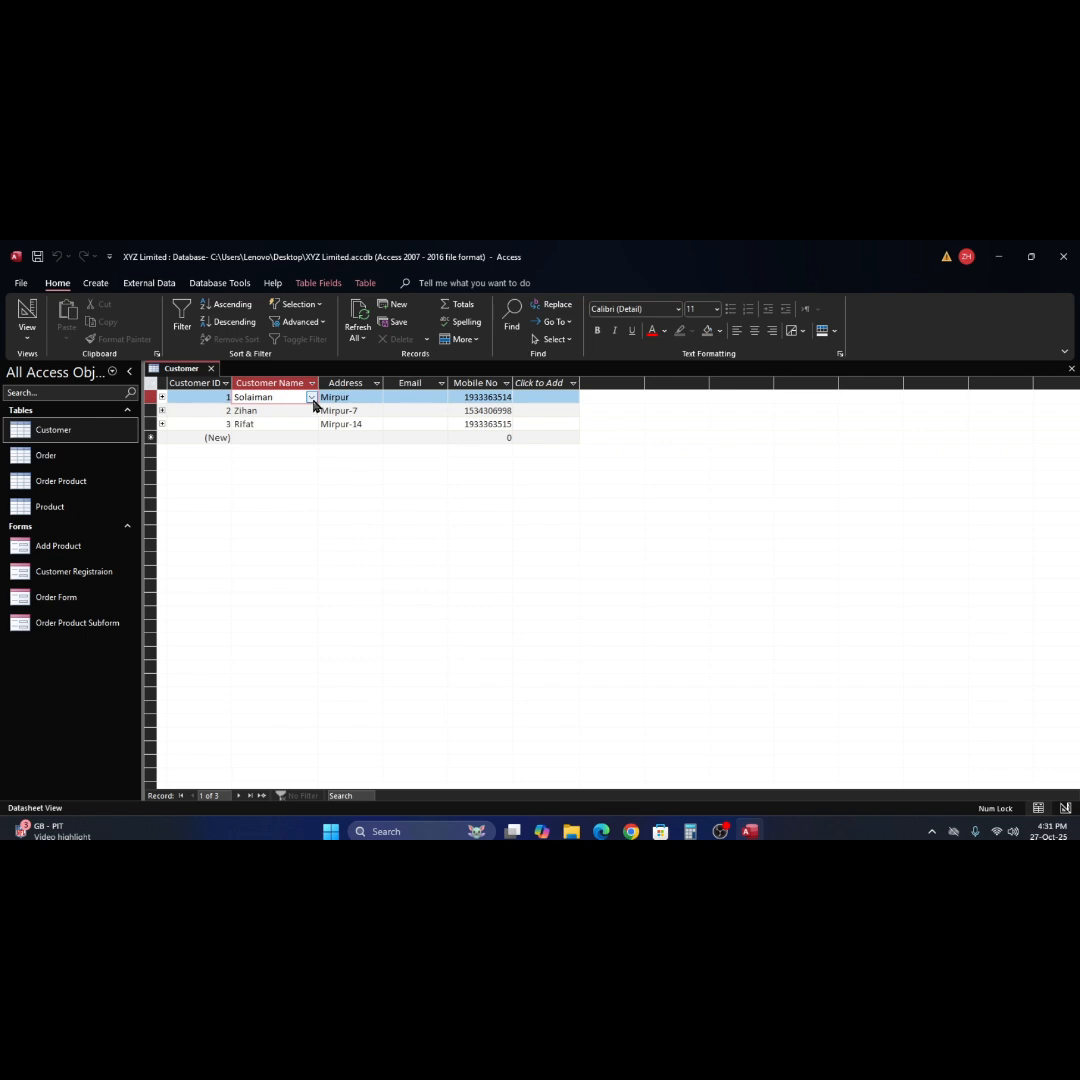
pyautogui.click(312, 398)
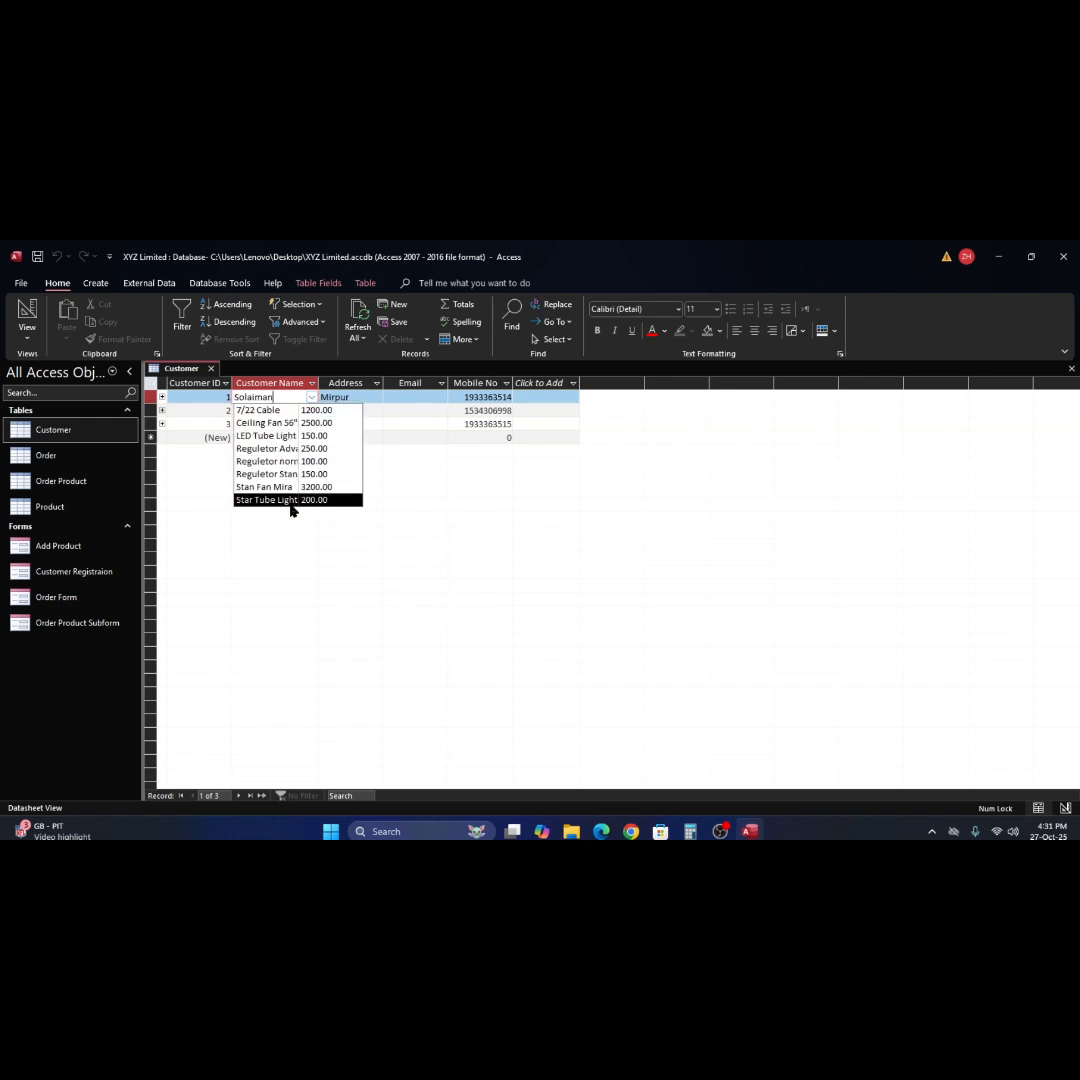
pyautogui.click(436, 490)
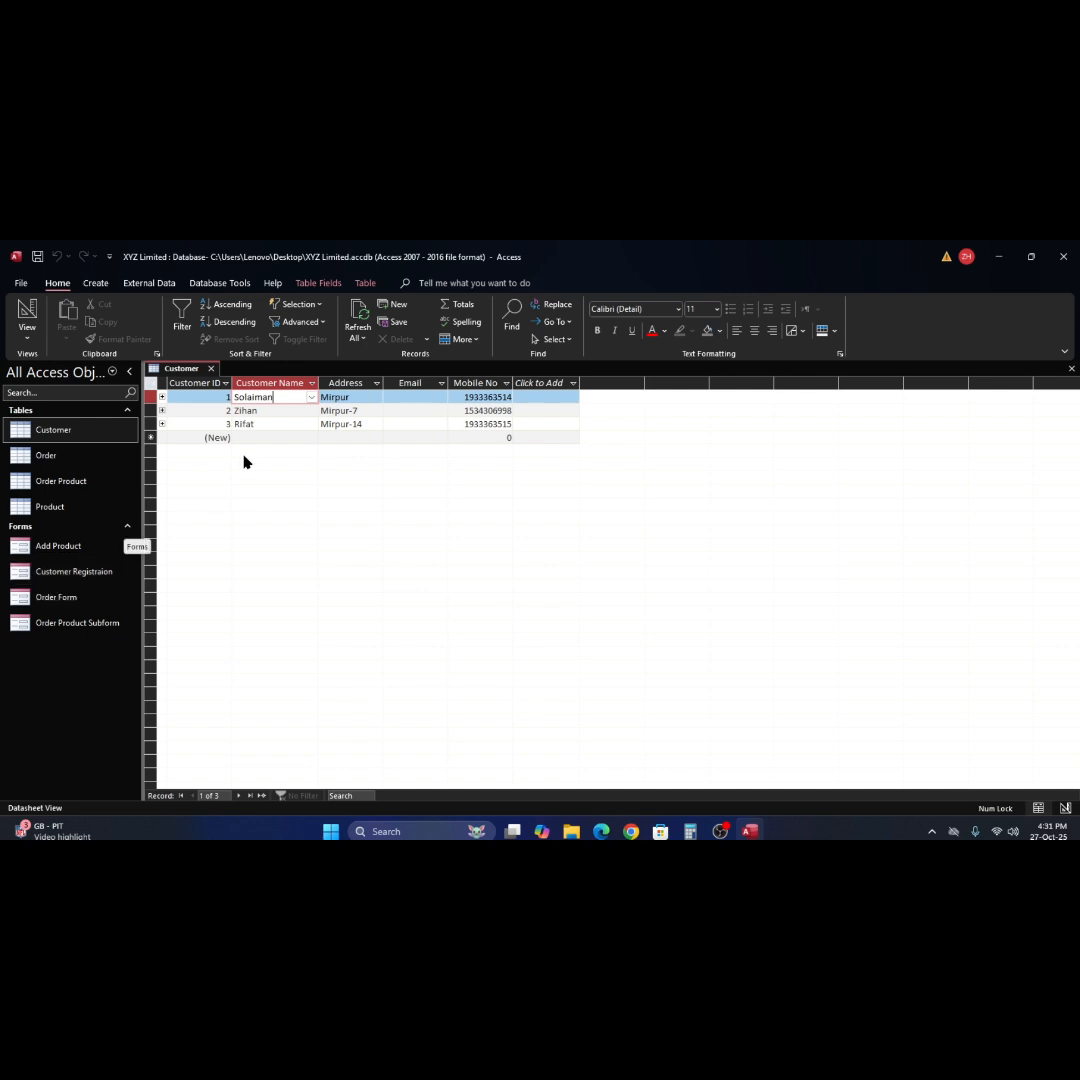
pyautogui.click(1070, 369)
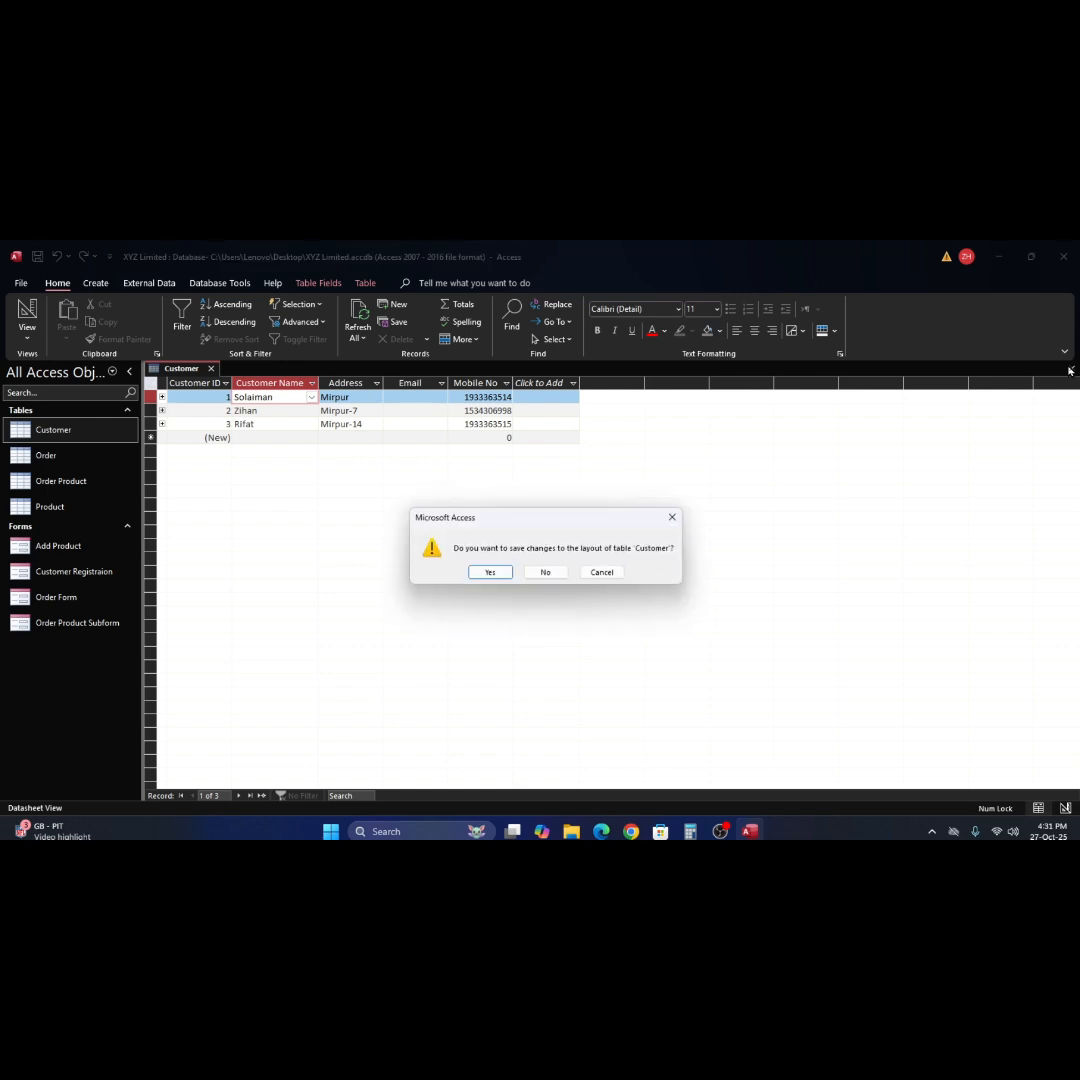
pyautogui.click(545, 572)
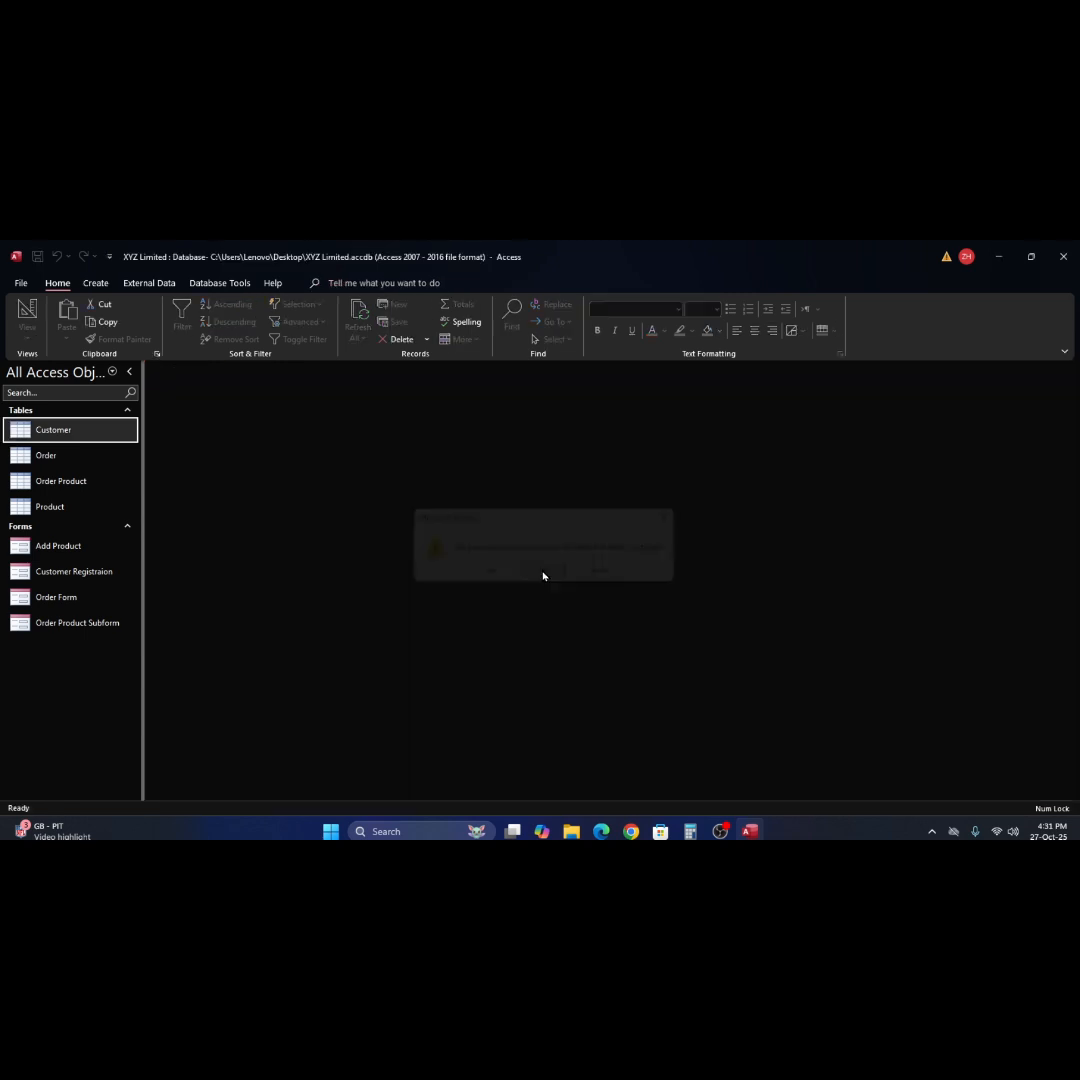
# Reopen the Customer table in Design View and check the Customer ID field's data type.
pyautogui.rightClick(35, 432)
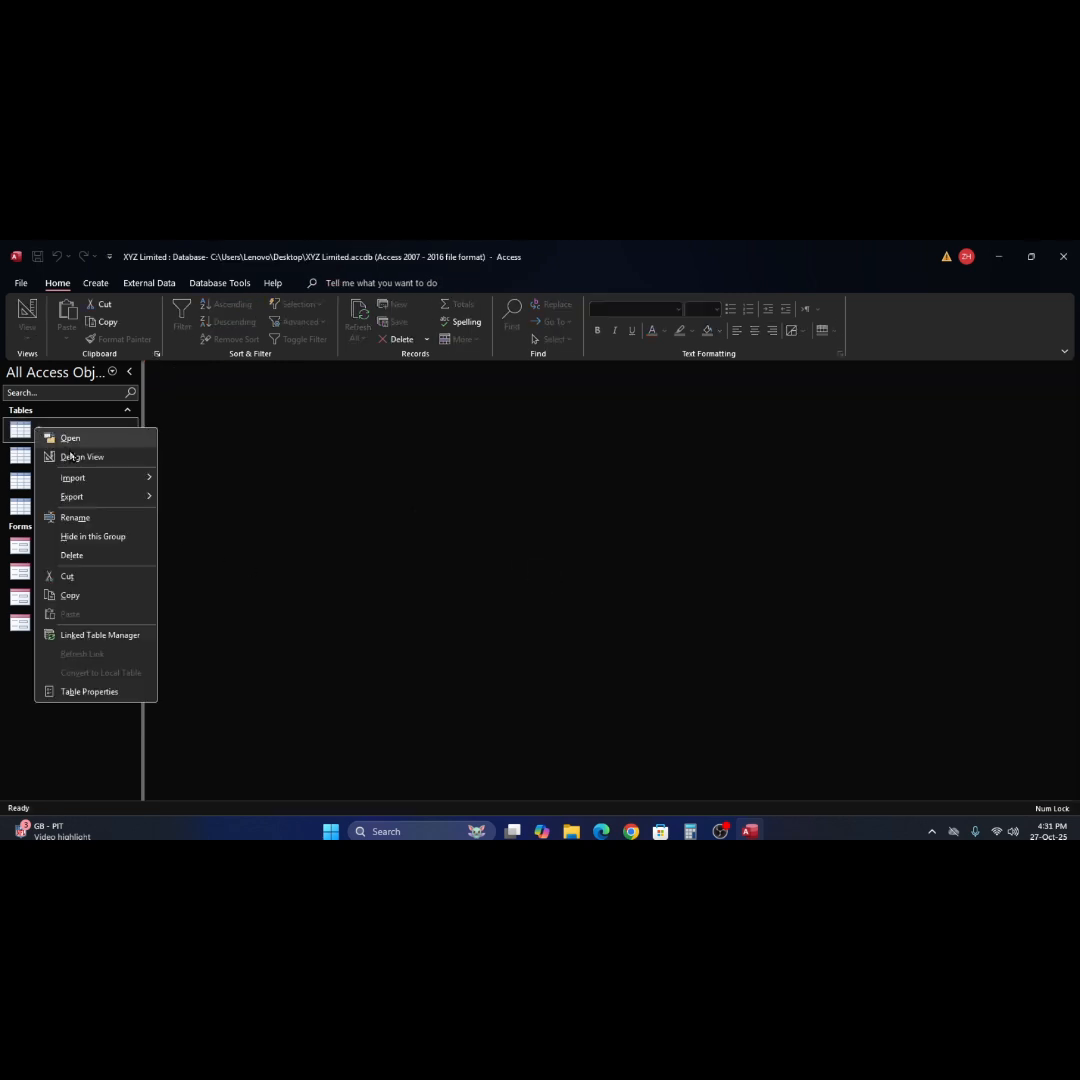
pyautogui.click(70, 453)
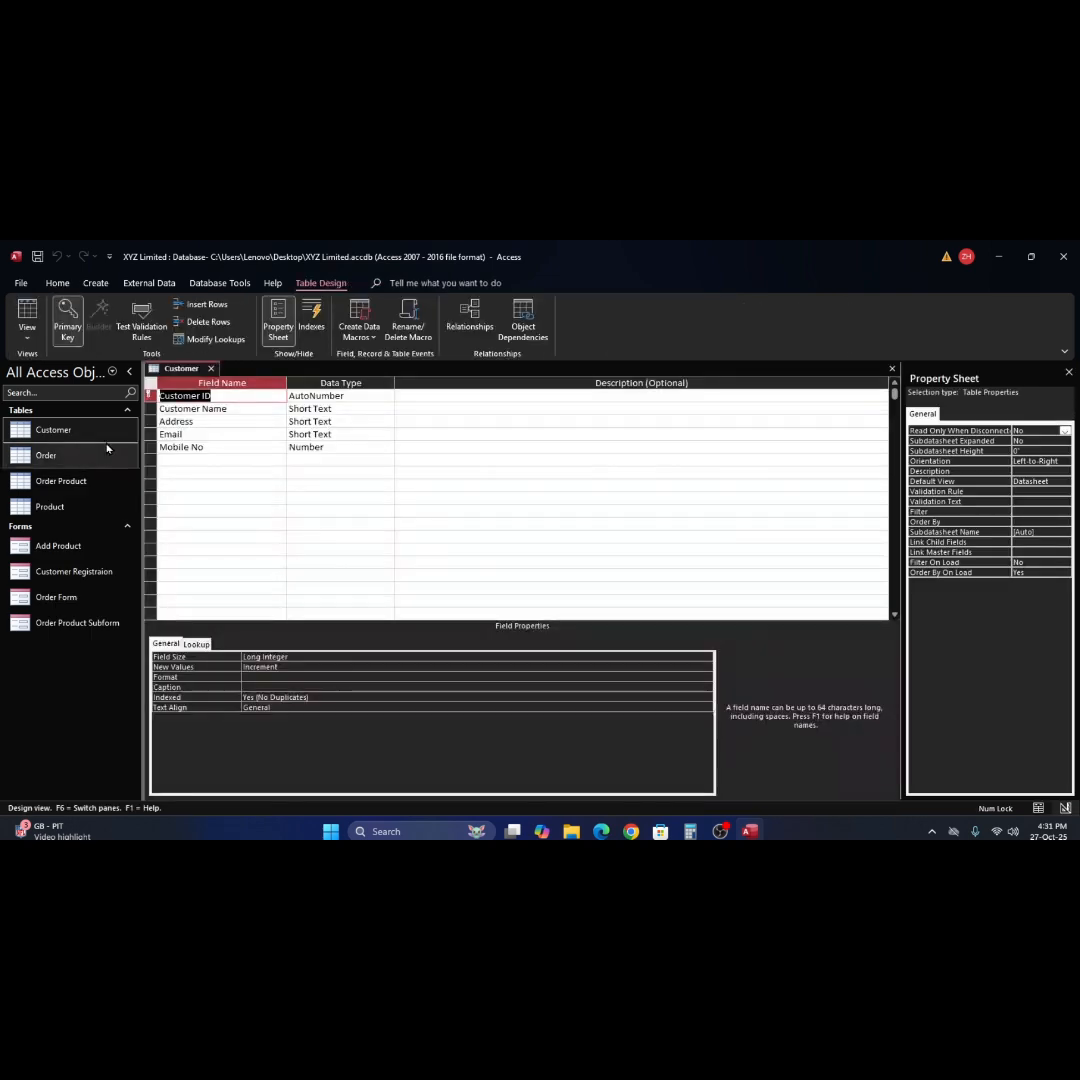
pyautogui.click(234, 398)
pyautogui.click(361, 397)
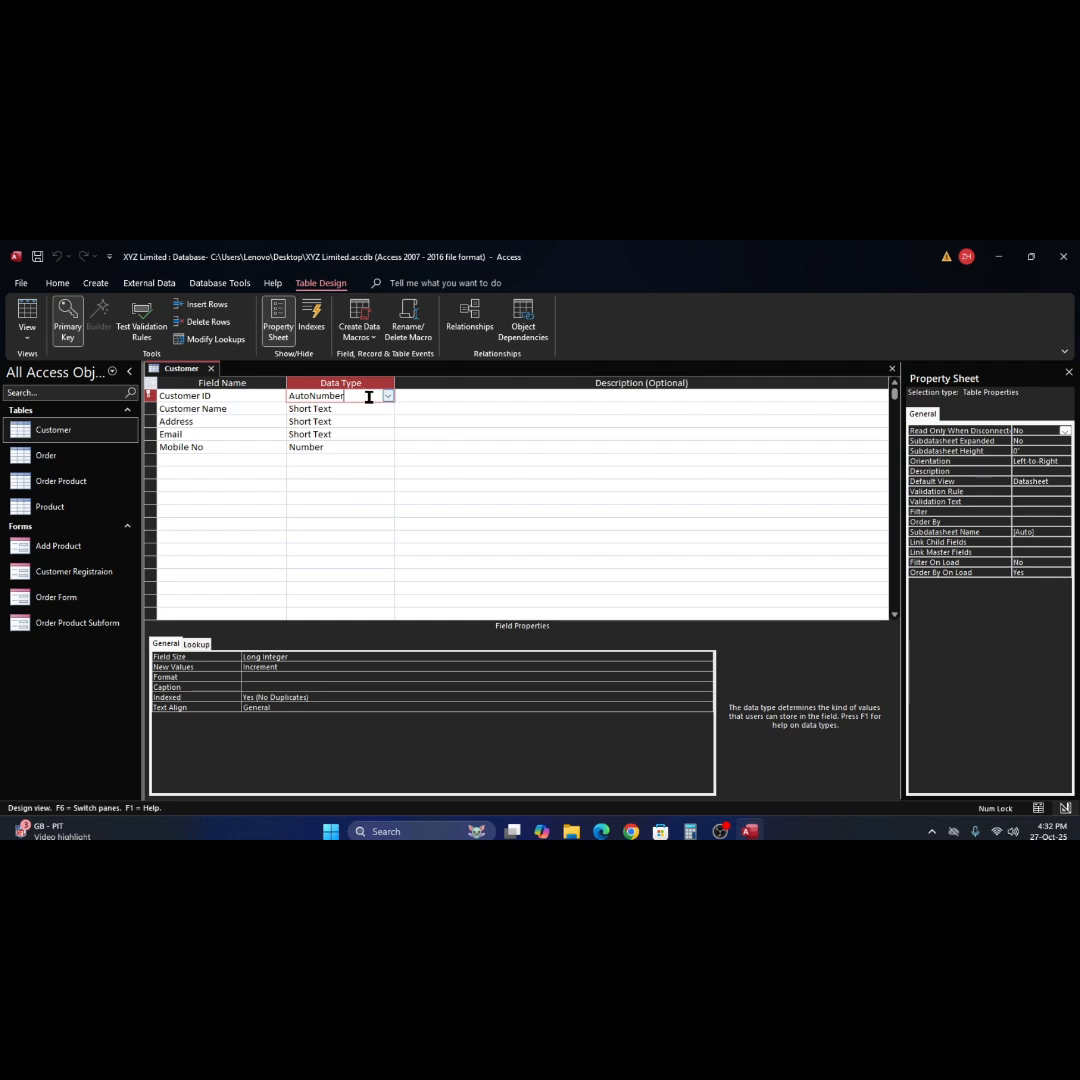
# Close the Customer table, open the Order table in Design View, and check the Order ID field's data type.
pyautogui.click(892, 373)
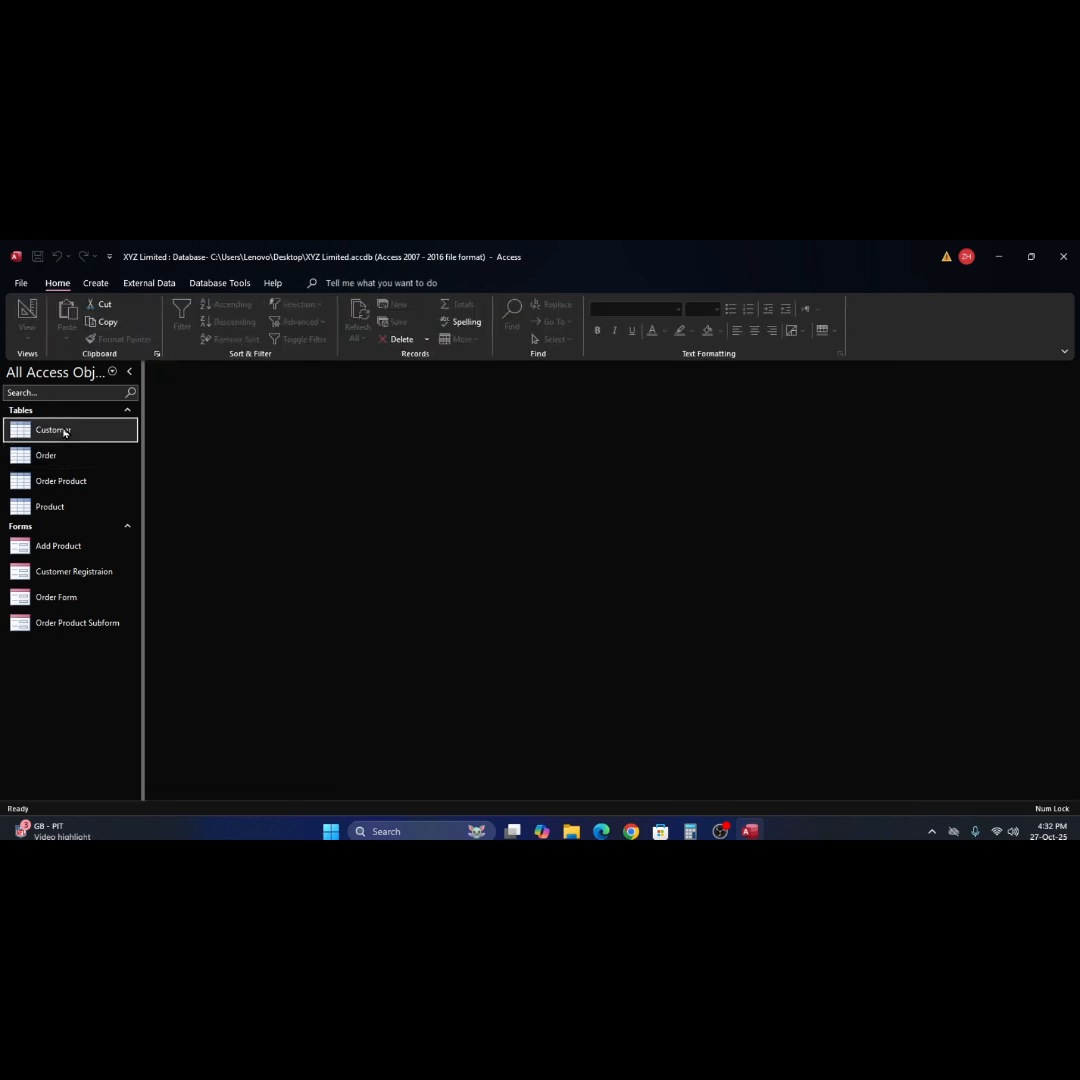
pyautogui.rightClick(22, 459)
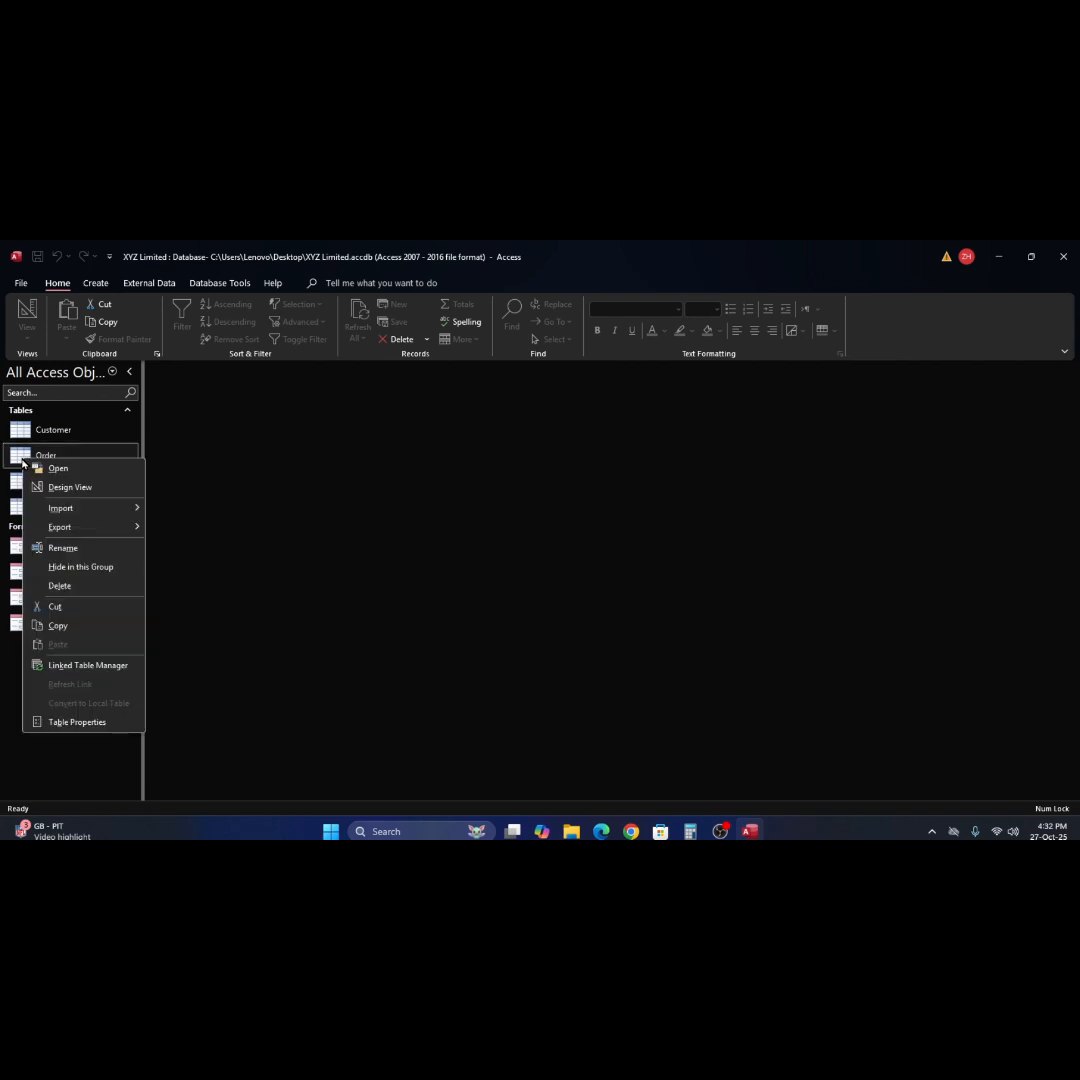
pyautogui.click(68, 488)
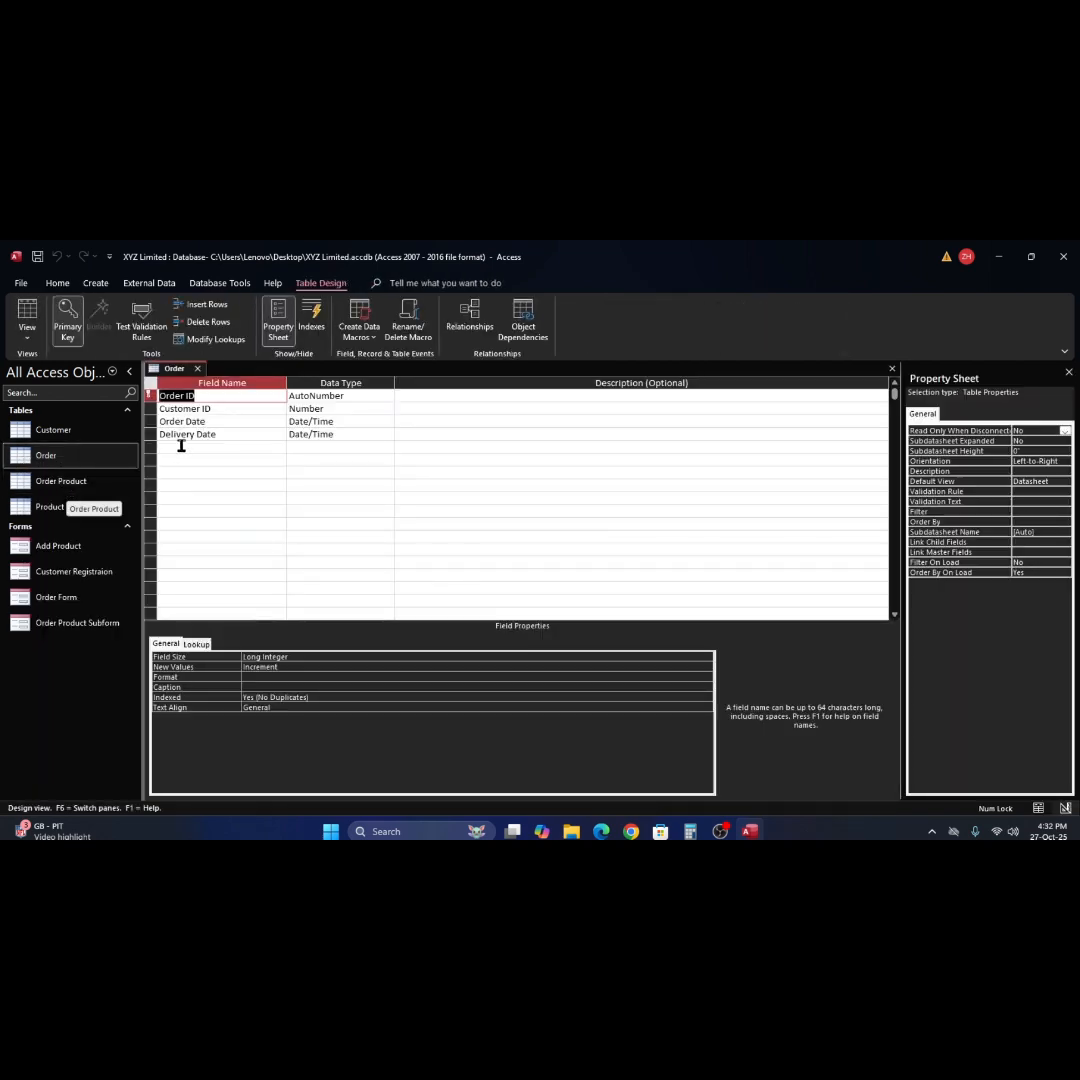
pyautogui.click(200, 400)
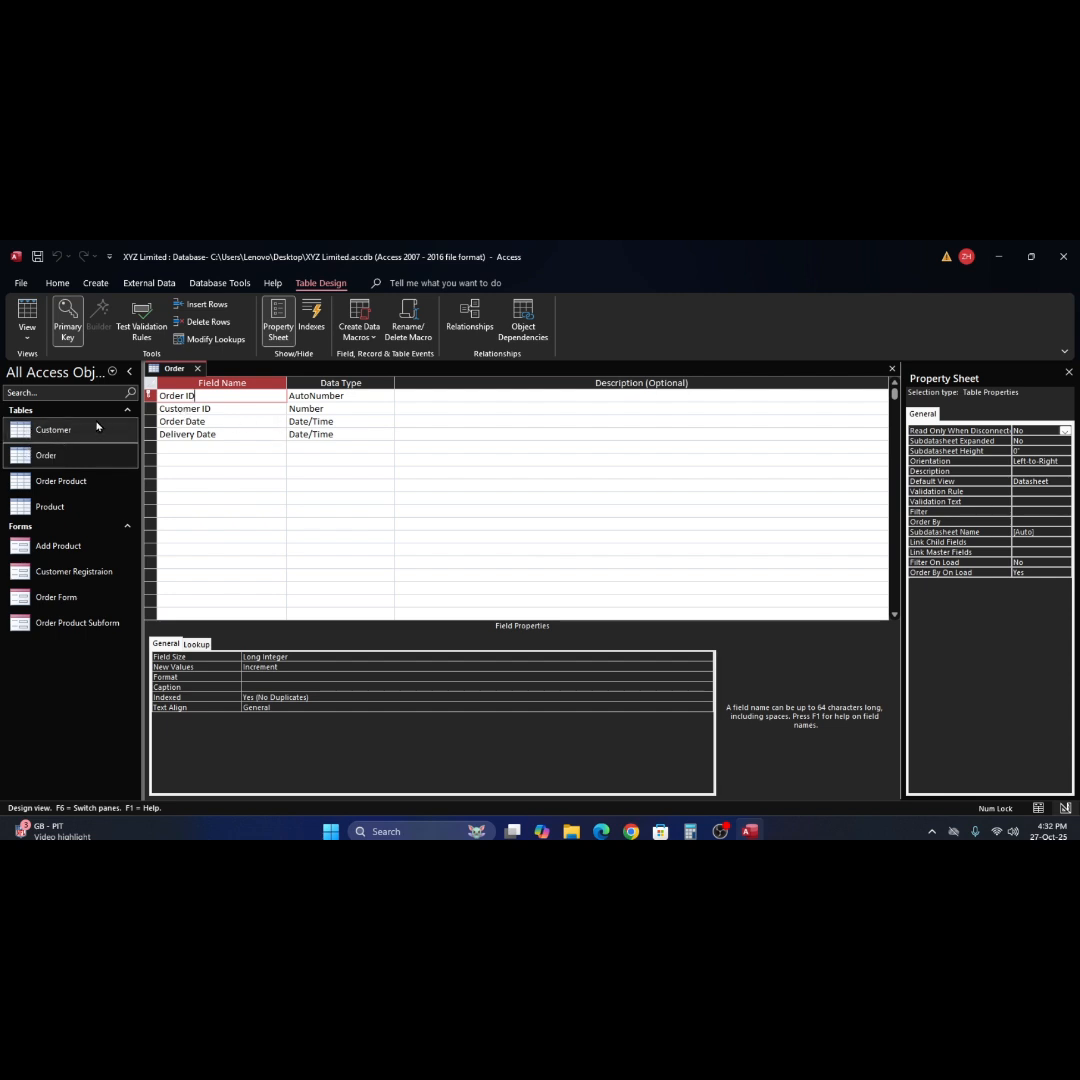
pyautogui.click(354, 396)
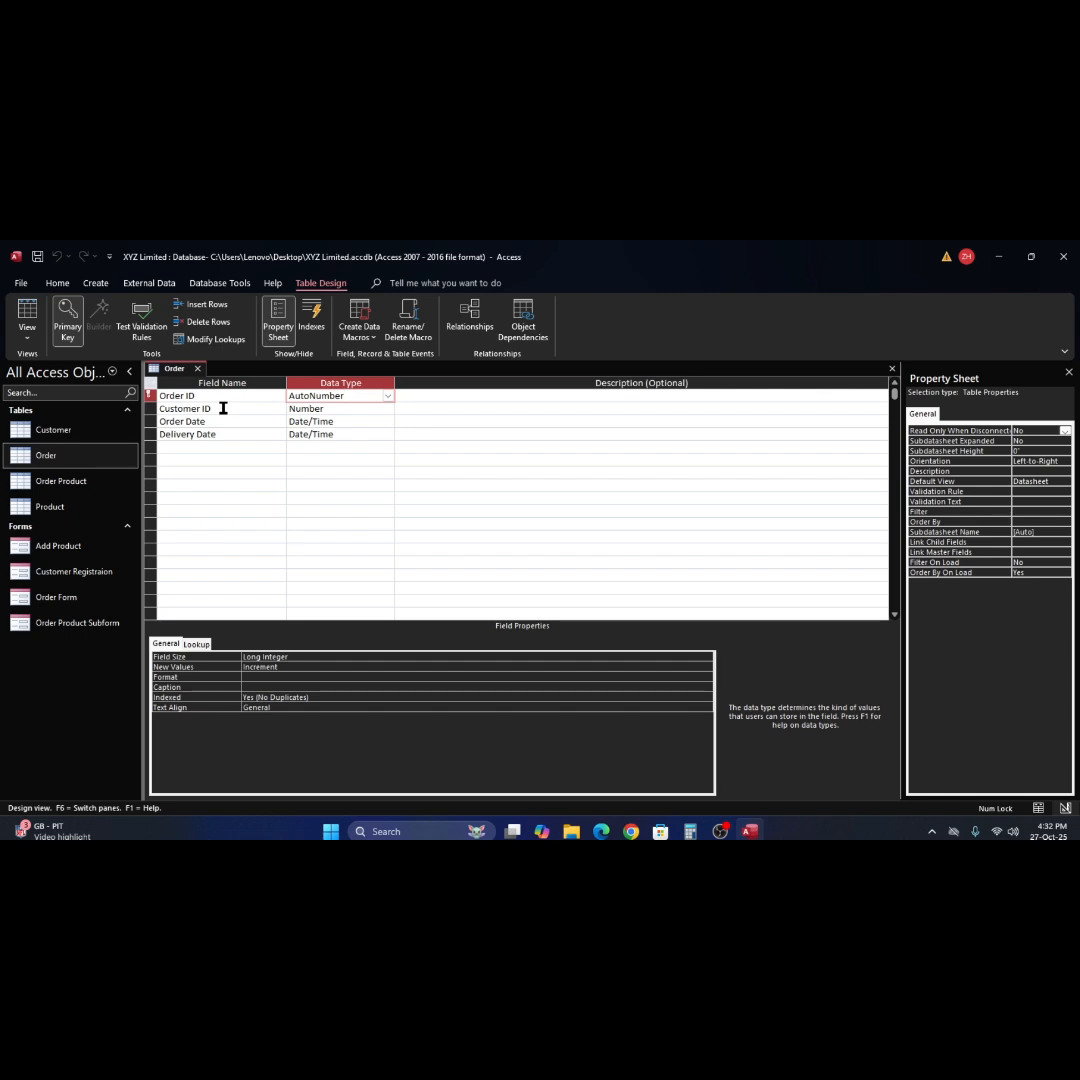
# Check the data types of the Order table's Customer ID and Order Date fields, and close the table.
pyautogui.click(220, 409)
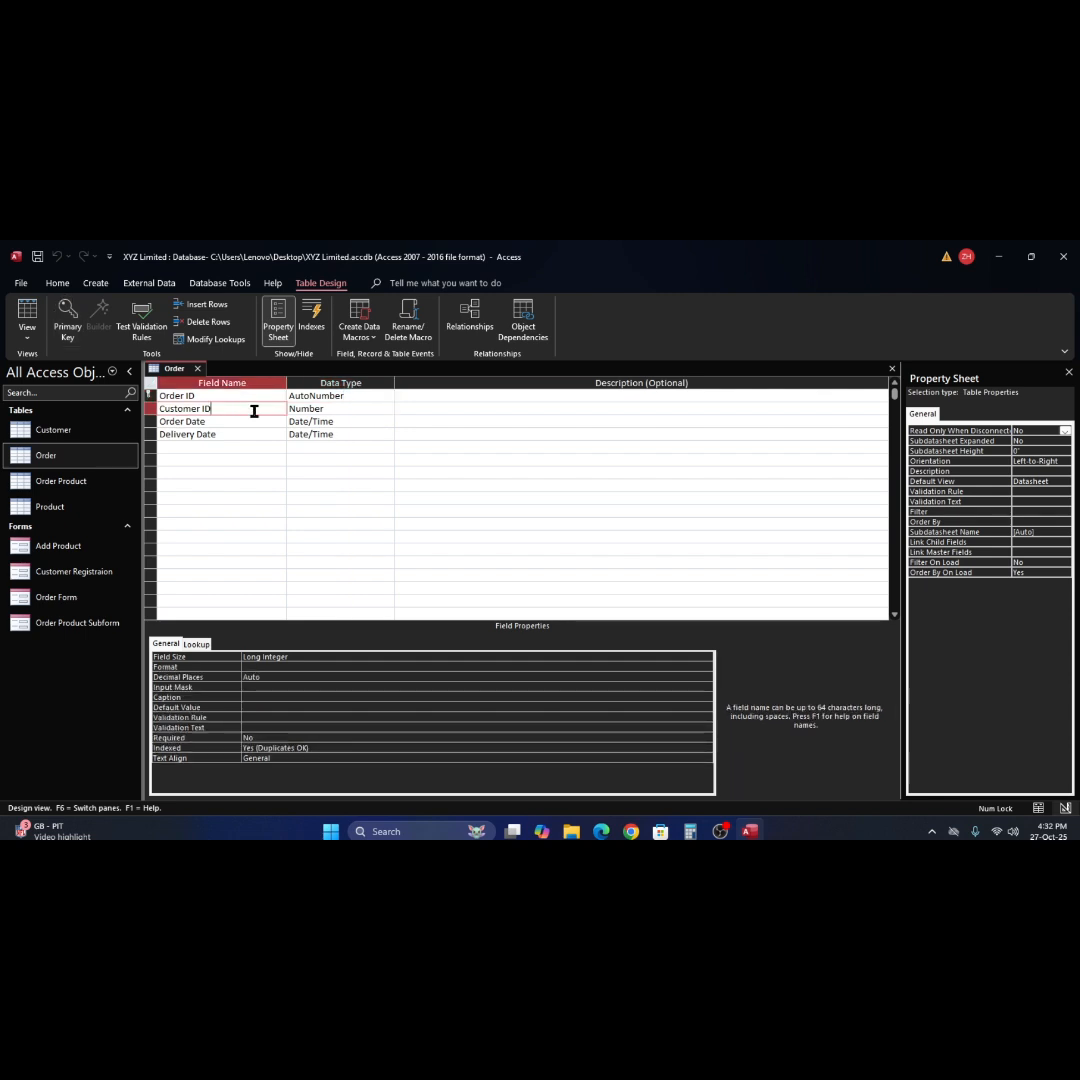
pyautogui.click(339, 411)
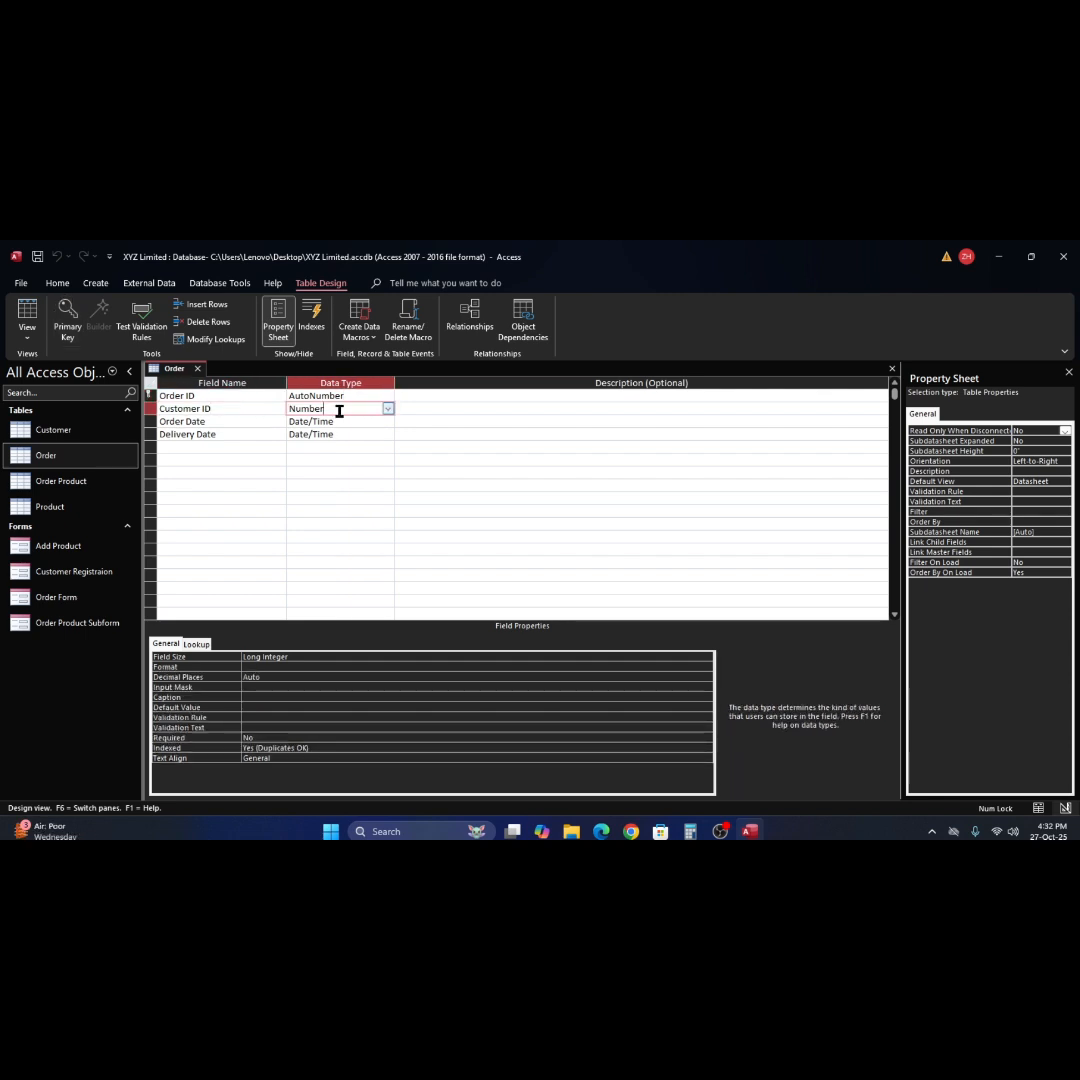
pyautogui.click(234, 407)
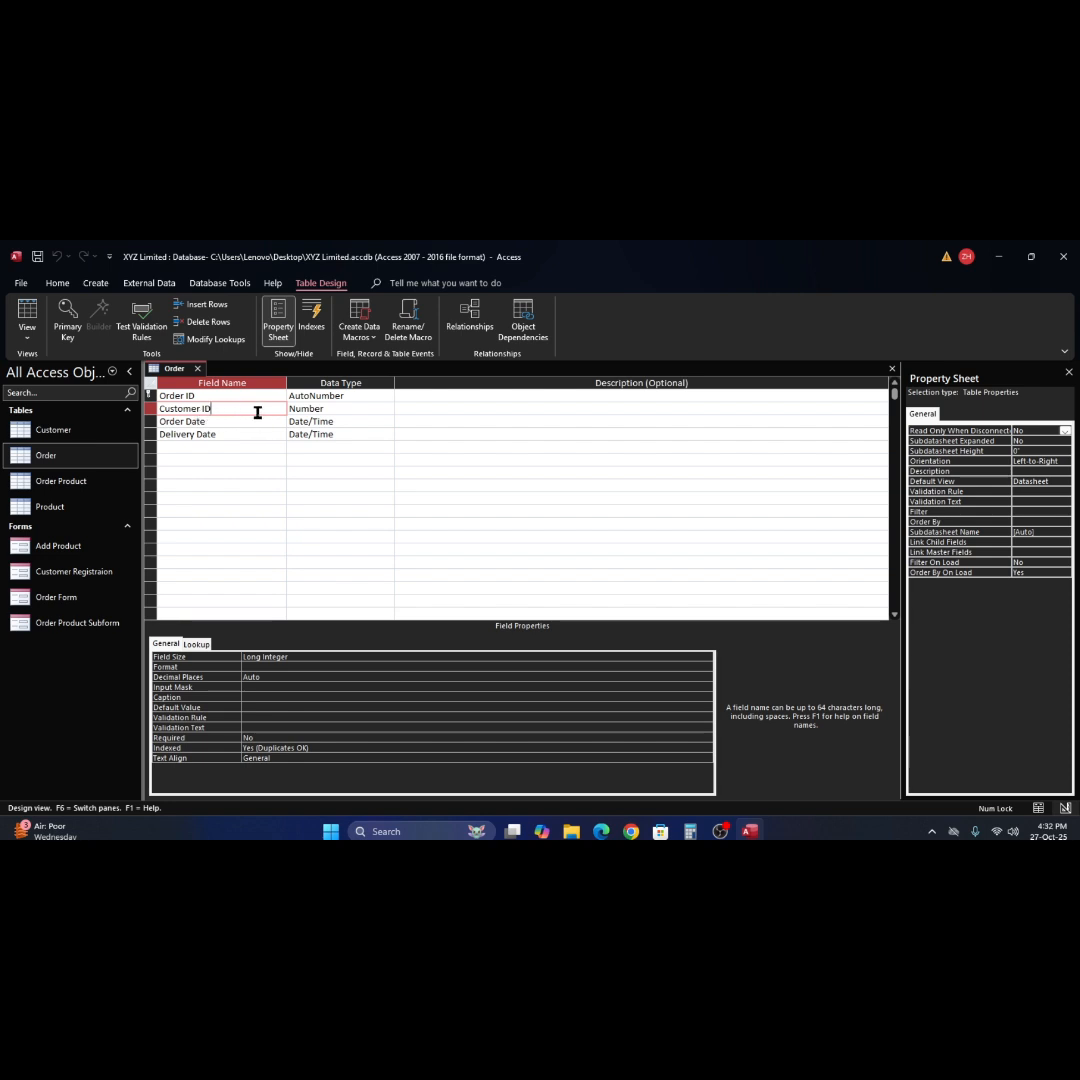
pyautogui.click(338, 409)
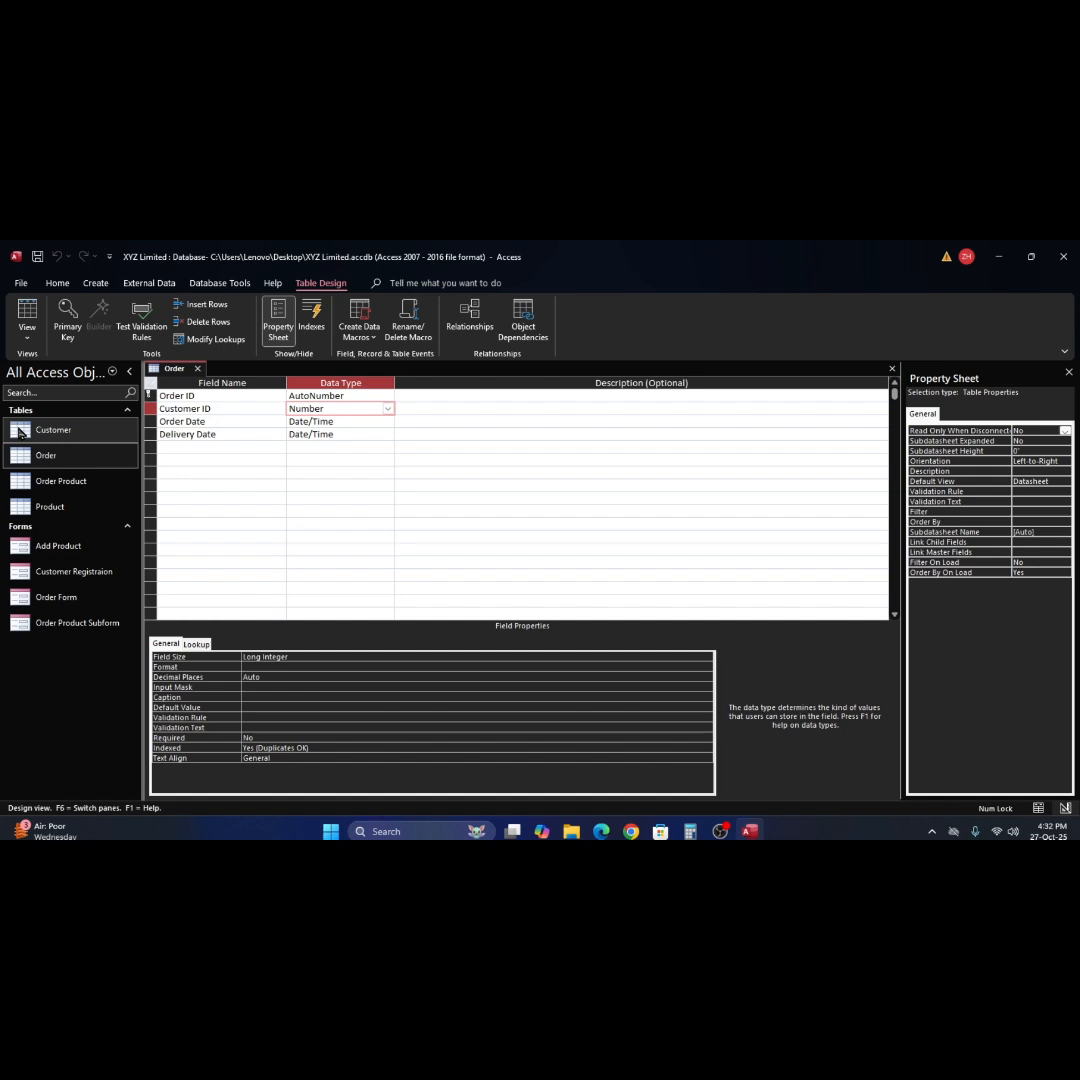
pyautogui.click(354, 422)
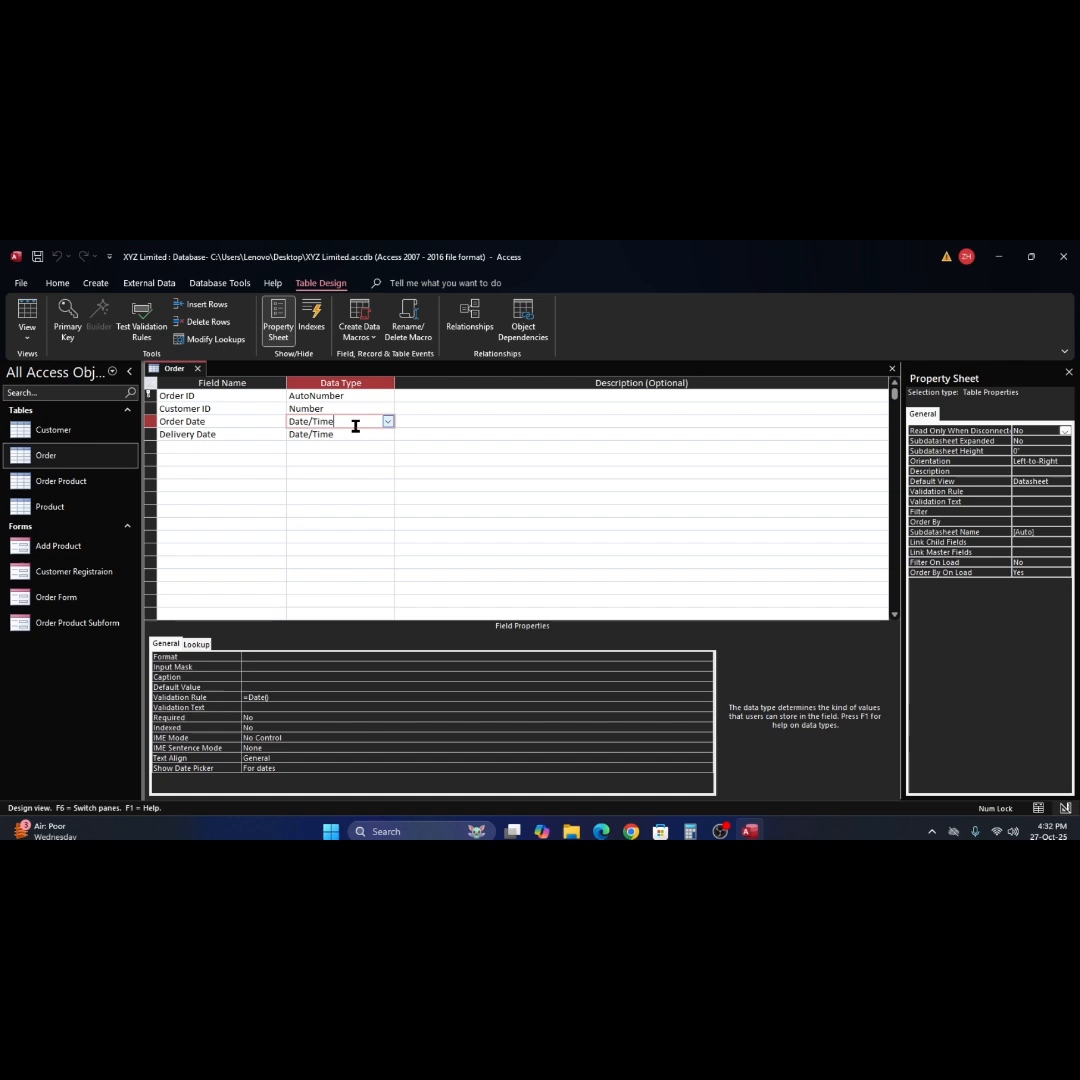
pyautogui.click(891, 370)
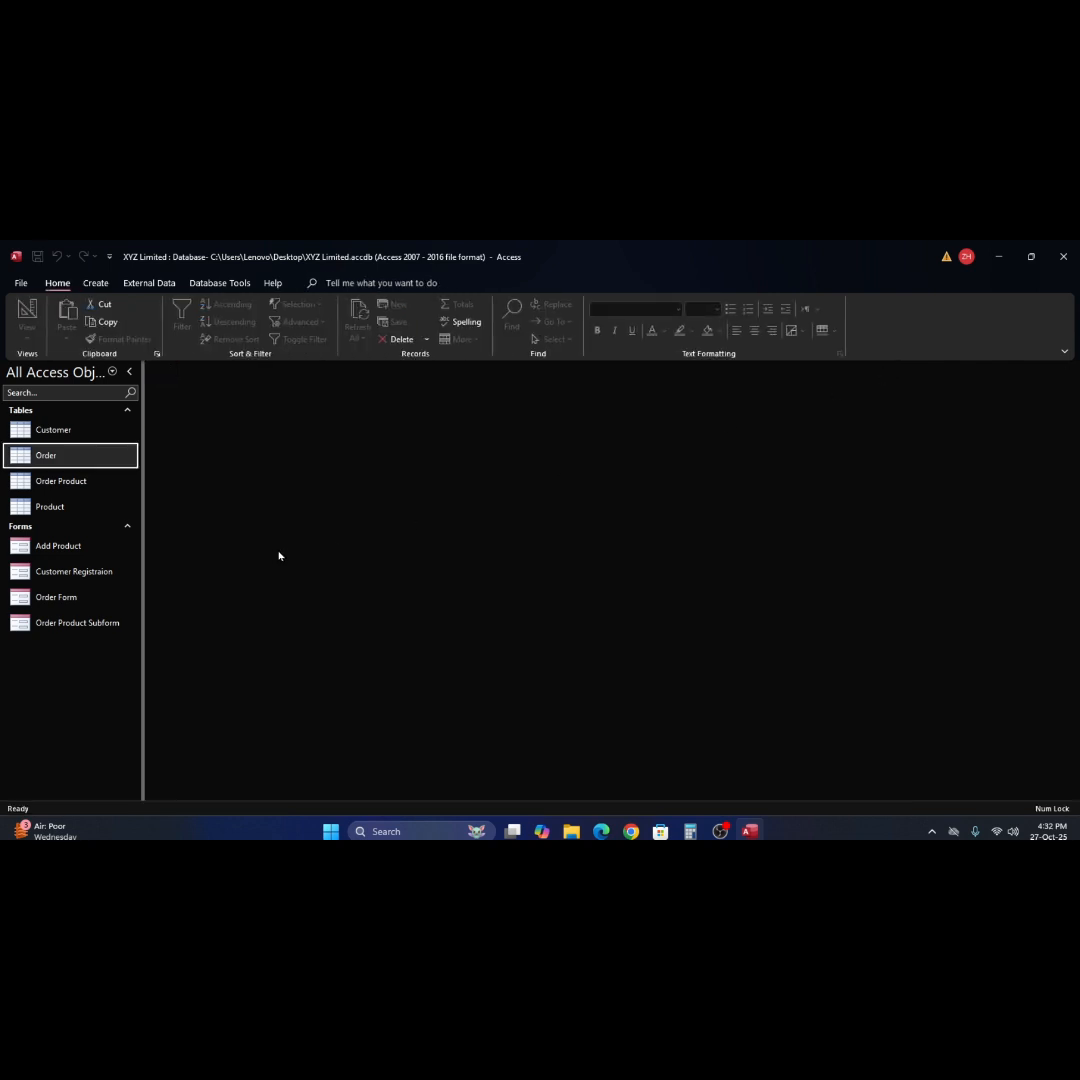
# Reopen the Order table in Design View and inspect the Customer ID field's lookup row source.
pyautogui.rightClick(40, 455)
pyautogui.click(80, 484)
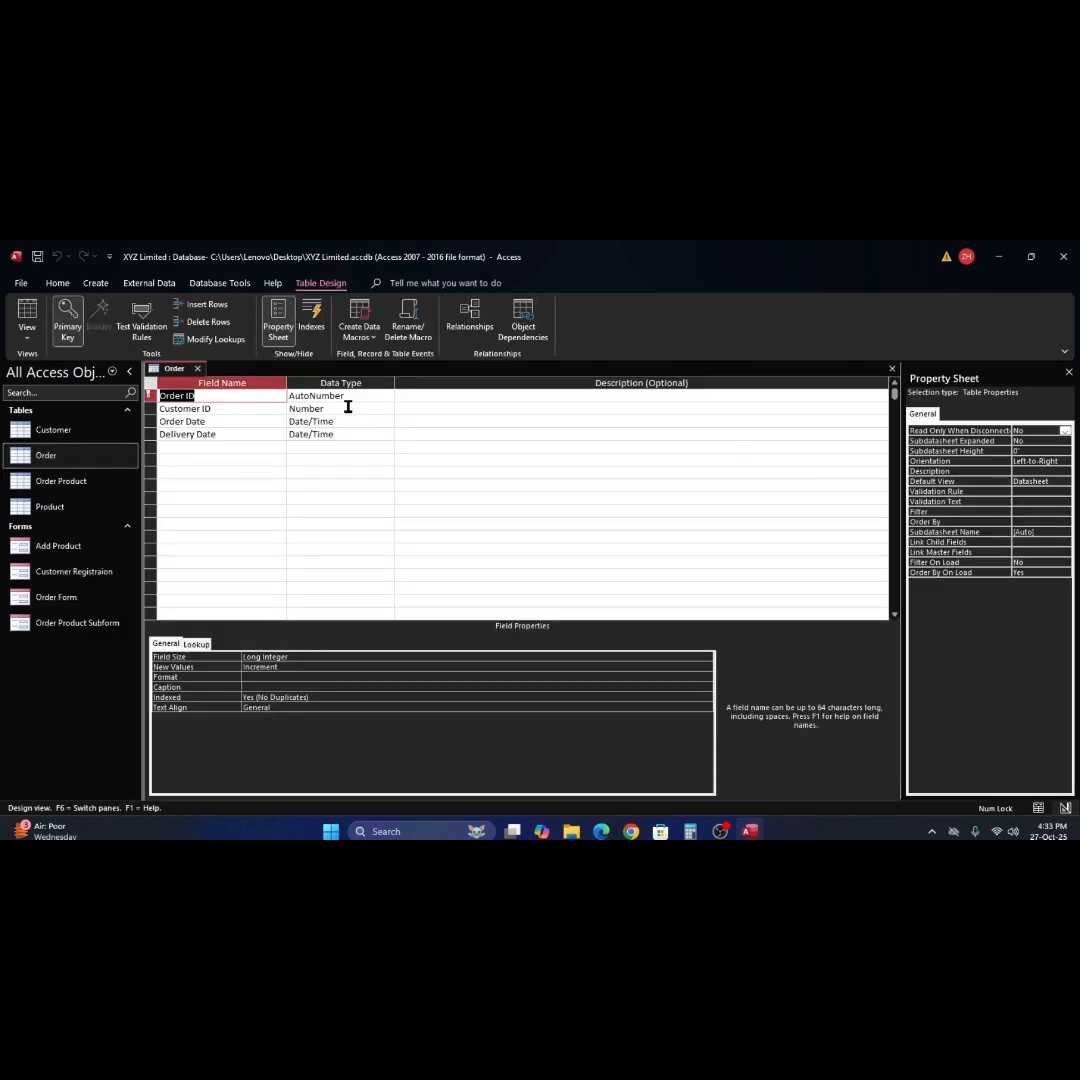
pyautogui.click(261, 514)
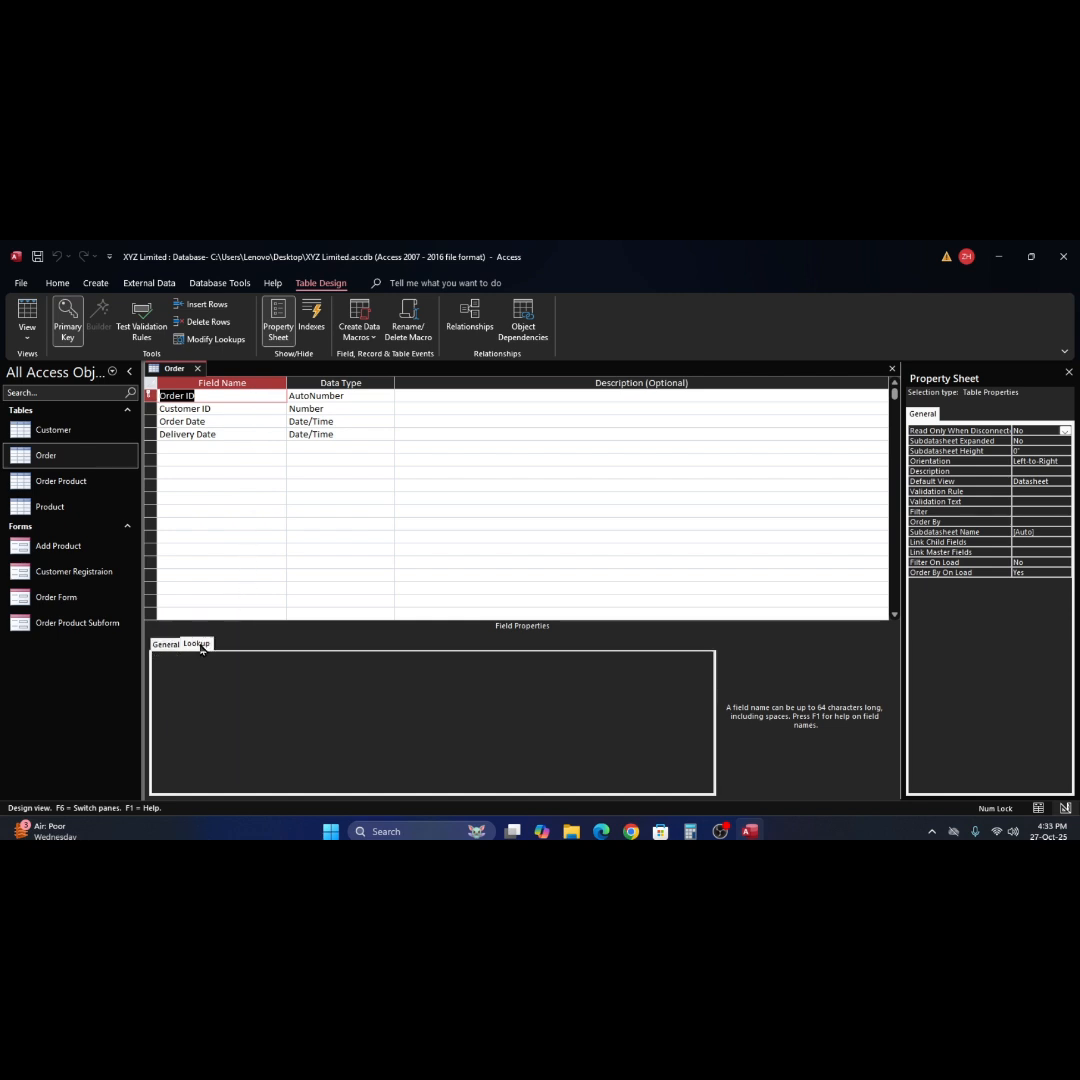
pyautogui.click(349, 408)
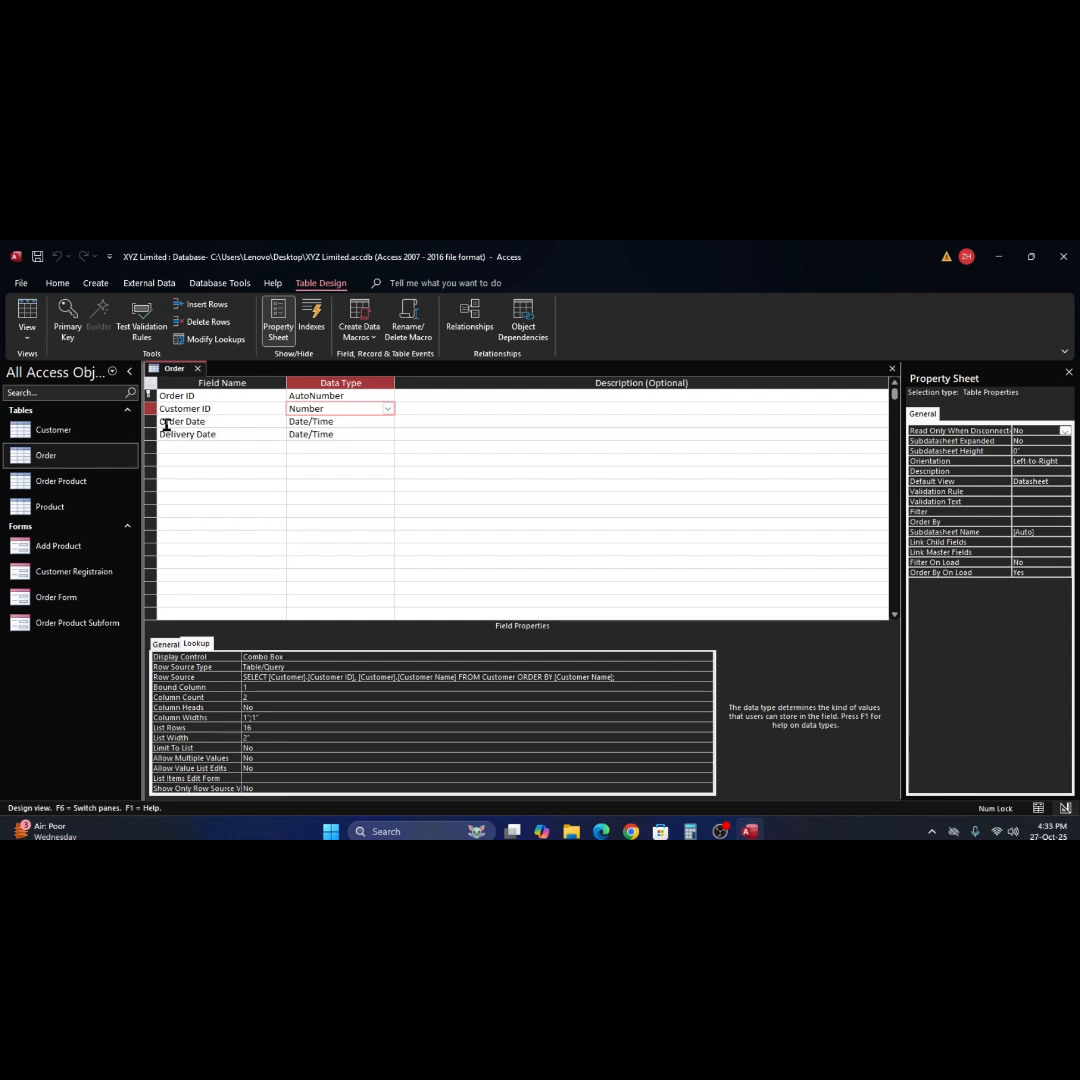
pyautogui.click(627, 680)
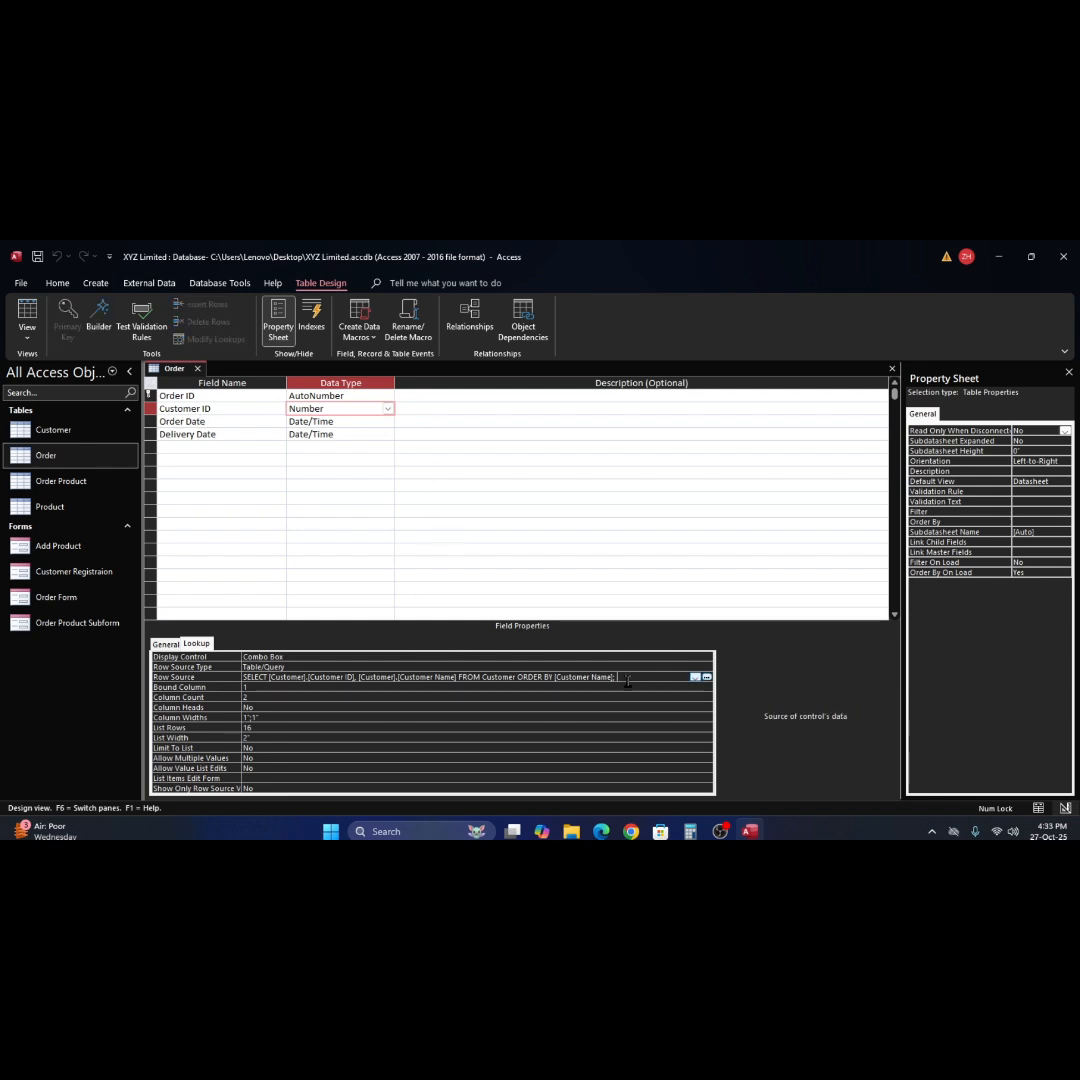
# View the data type choices for the Customer ID field, including Lookup Wizard, and close the Order table unchanged.
pyautogui.click(387, 409)
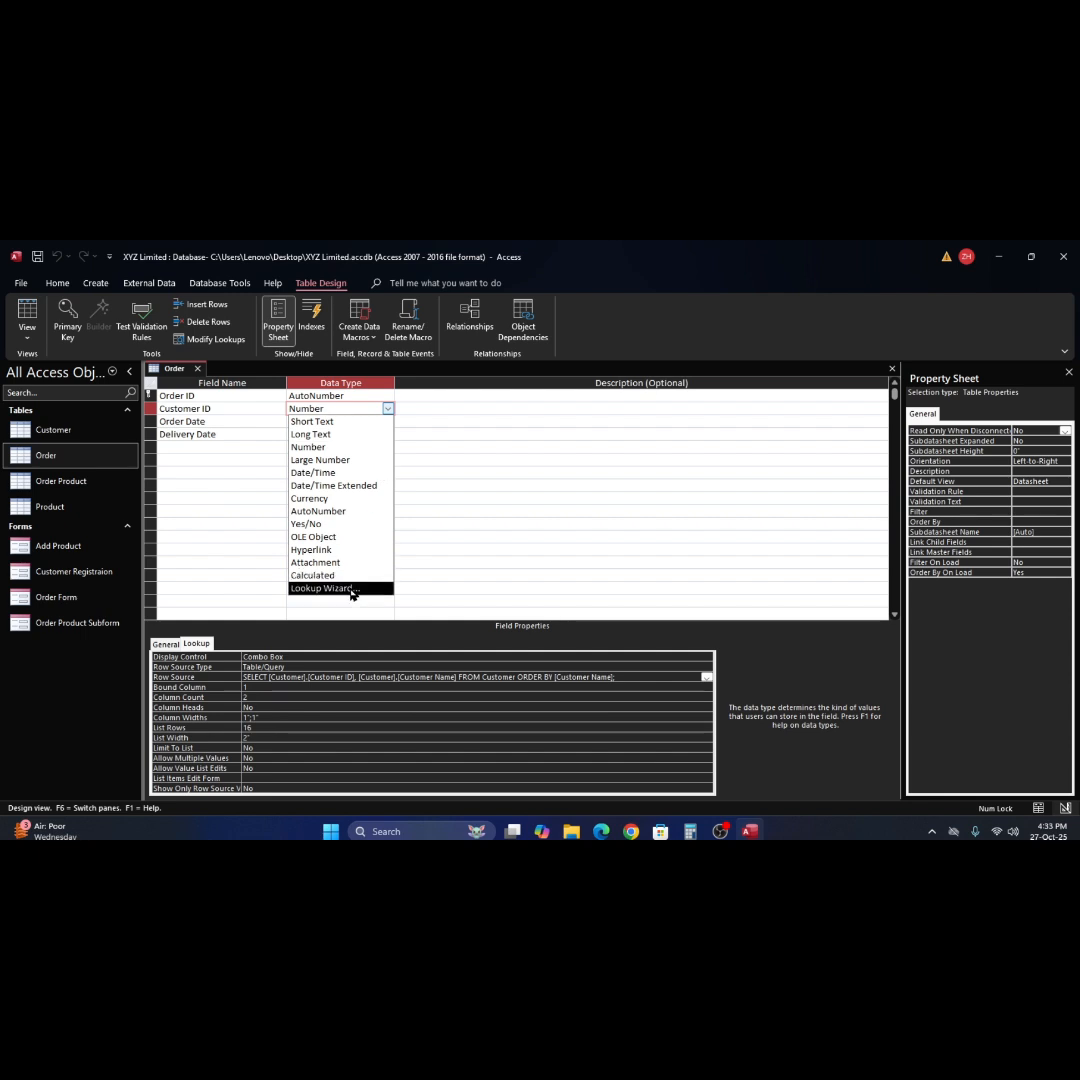
pyautogui.click(445, 488)
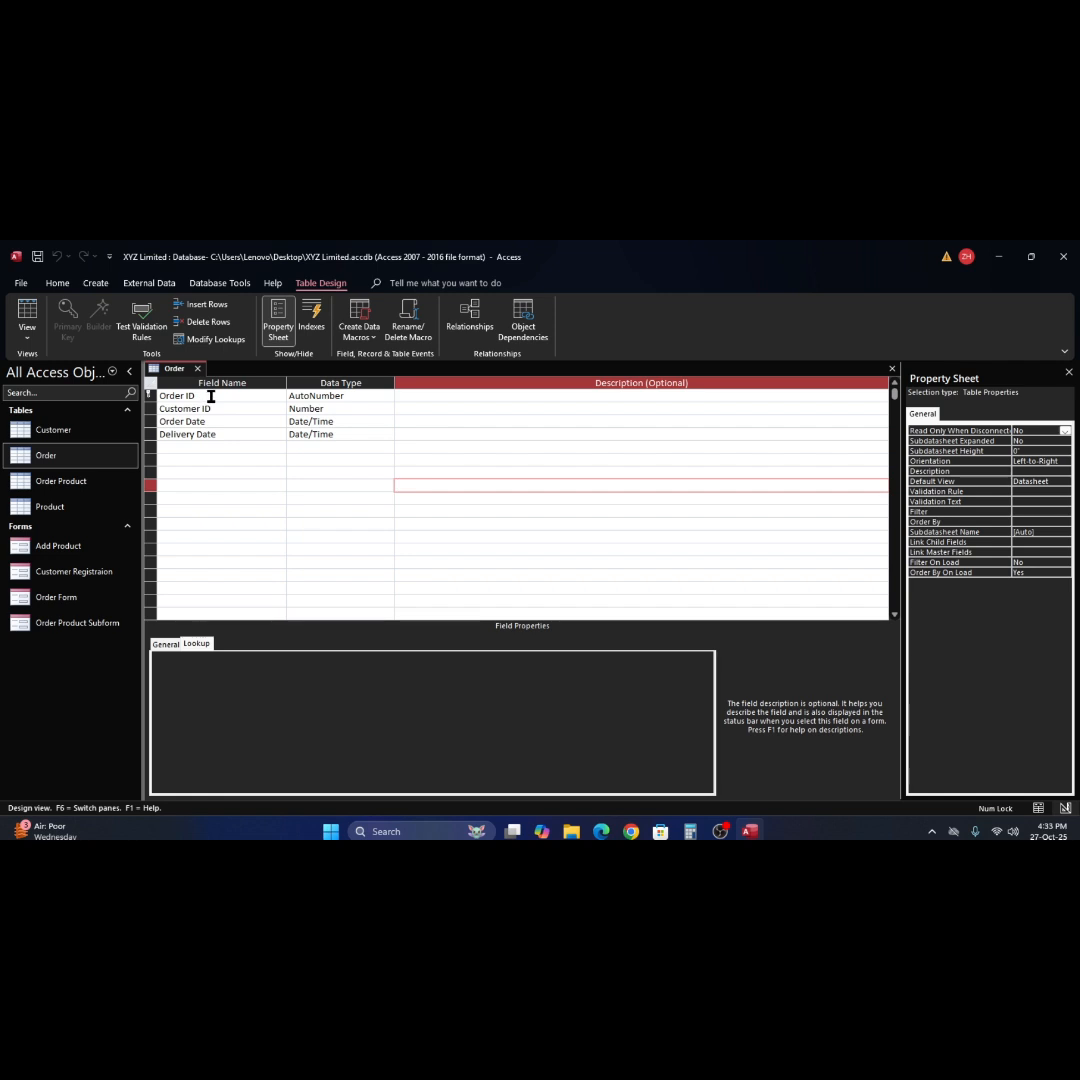
pyautogui.click(211, 396)
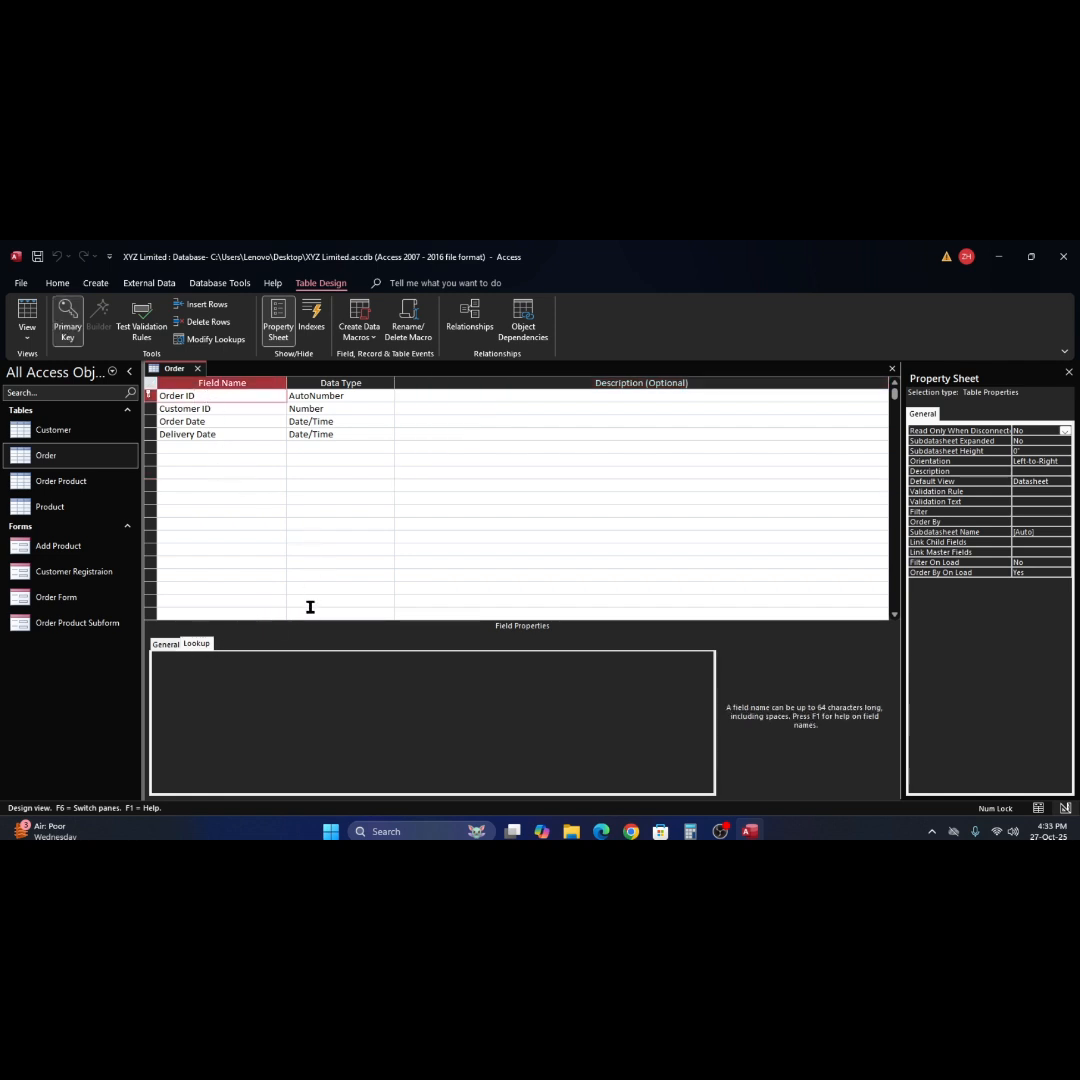
pyautogui.click(892, 368)
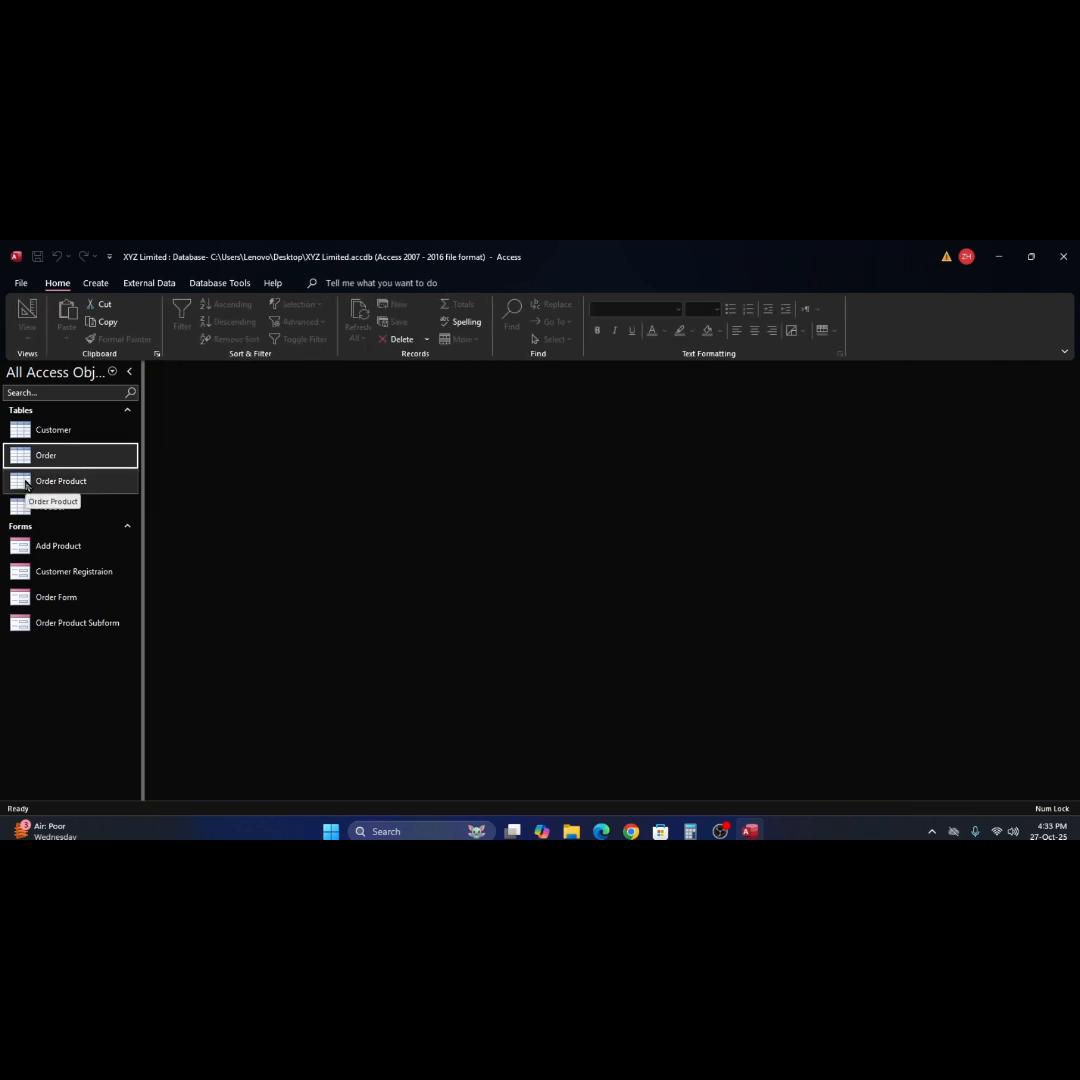
# Open the Order Product table in Design View.
pyautogui.click(25, 485)
pyautogui.rightClick(25, 485)
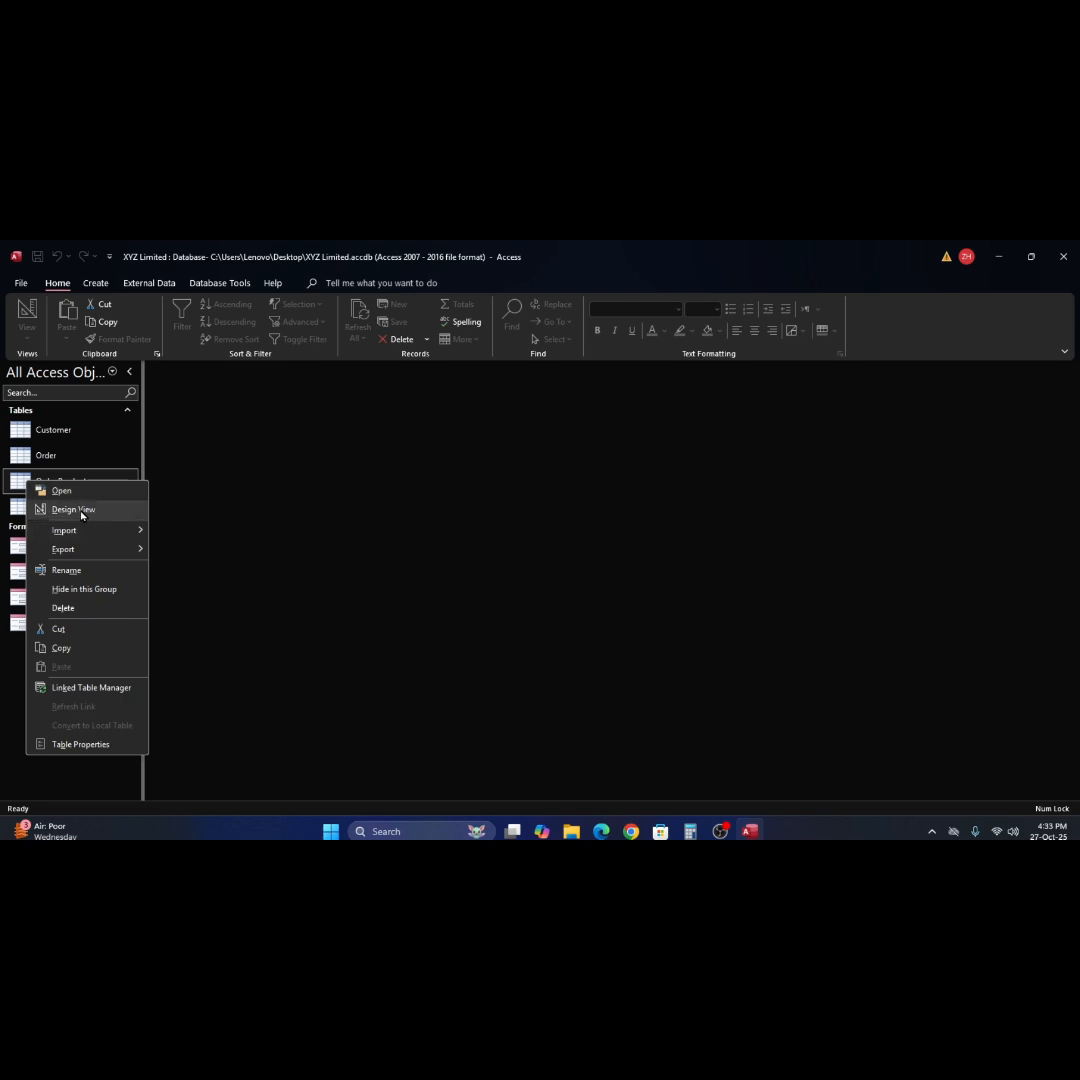
pyautogui.click(60, 509)
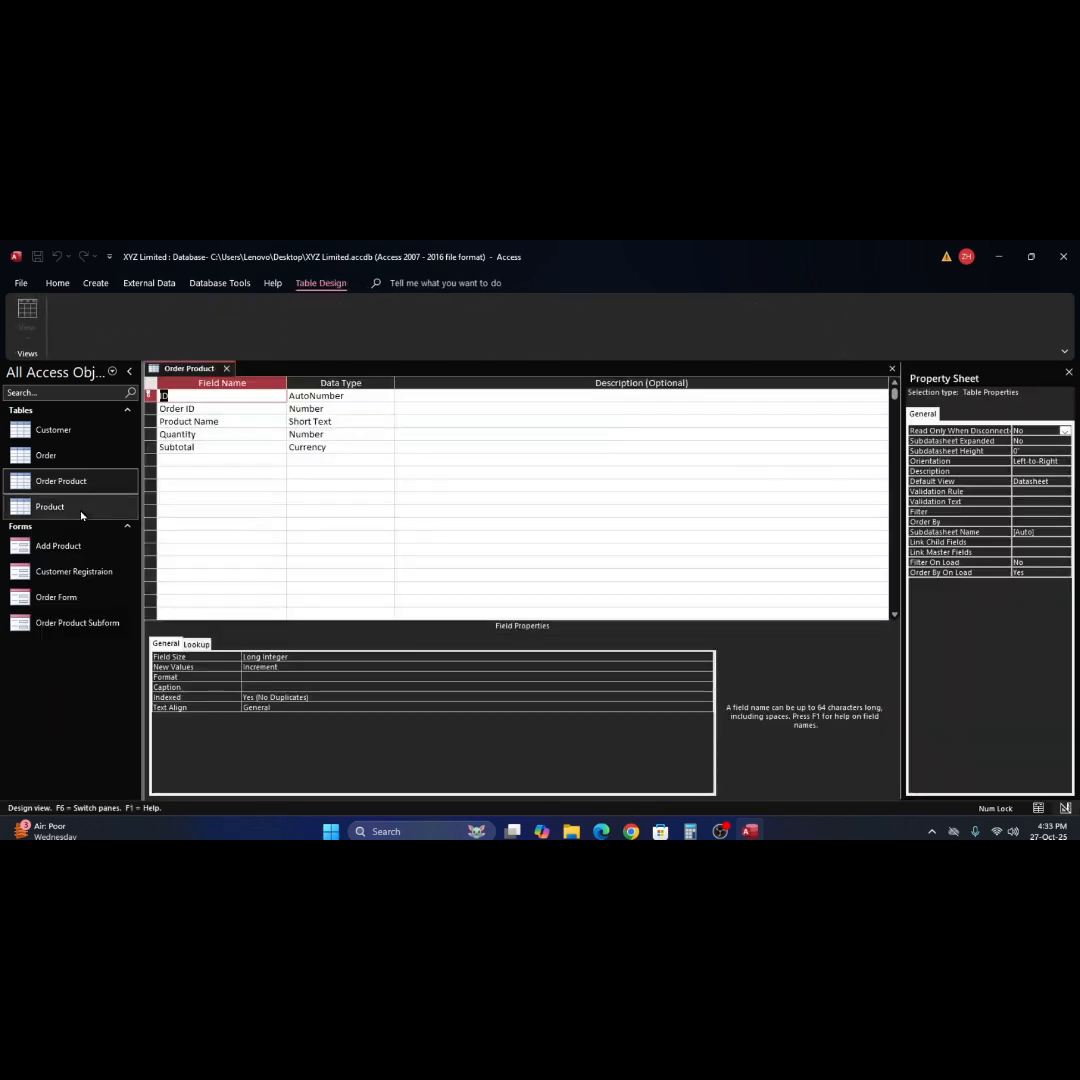
# Try to start the Lookup Wizard for the Order Product table's Product Name field.
pyautogui.click(357, 420)
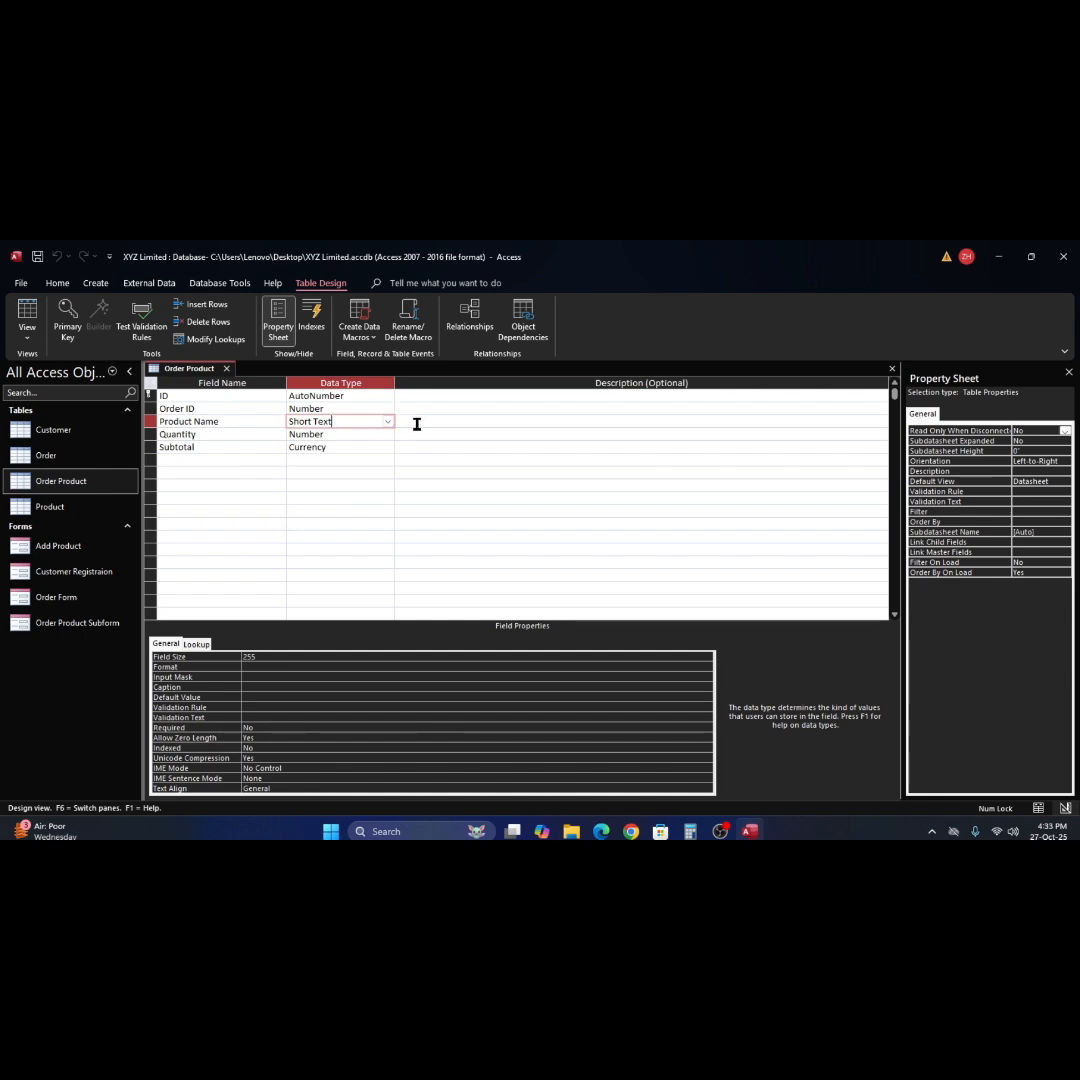
pyautogui.click(388, 424)
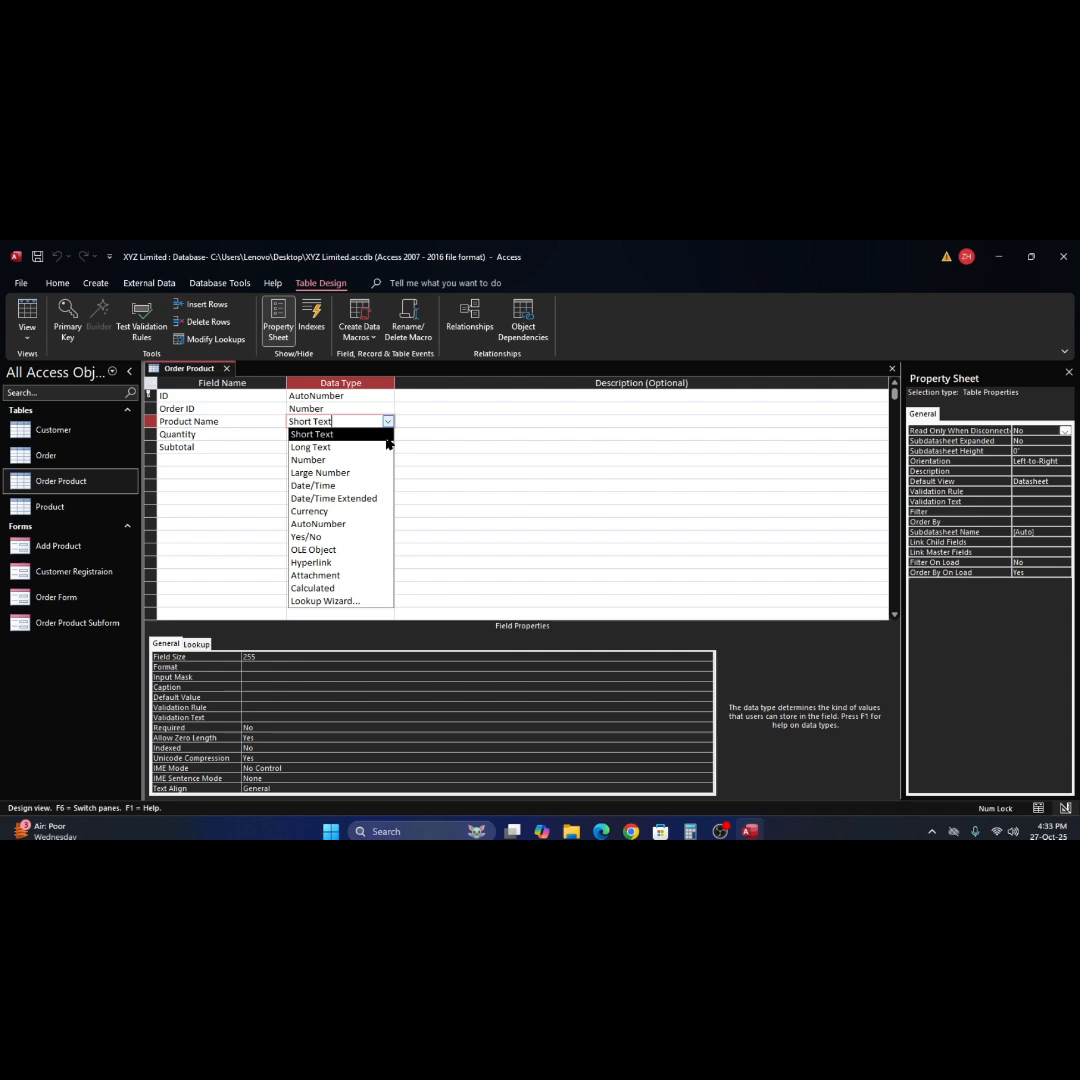
pyautogui.click(357, 601)
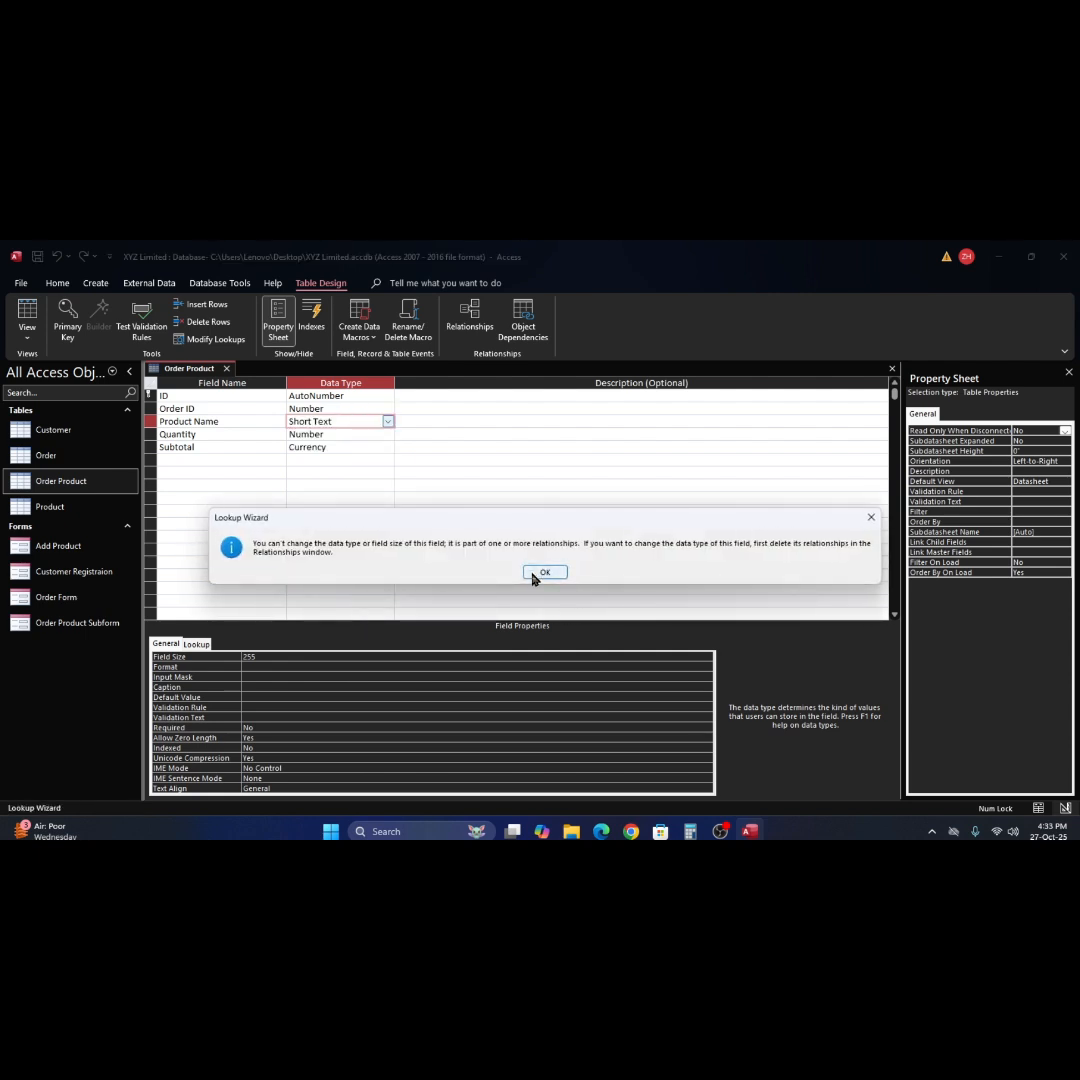
pyautogui.click(533, 576)
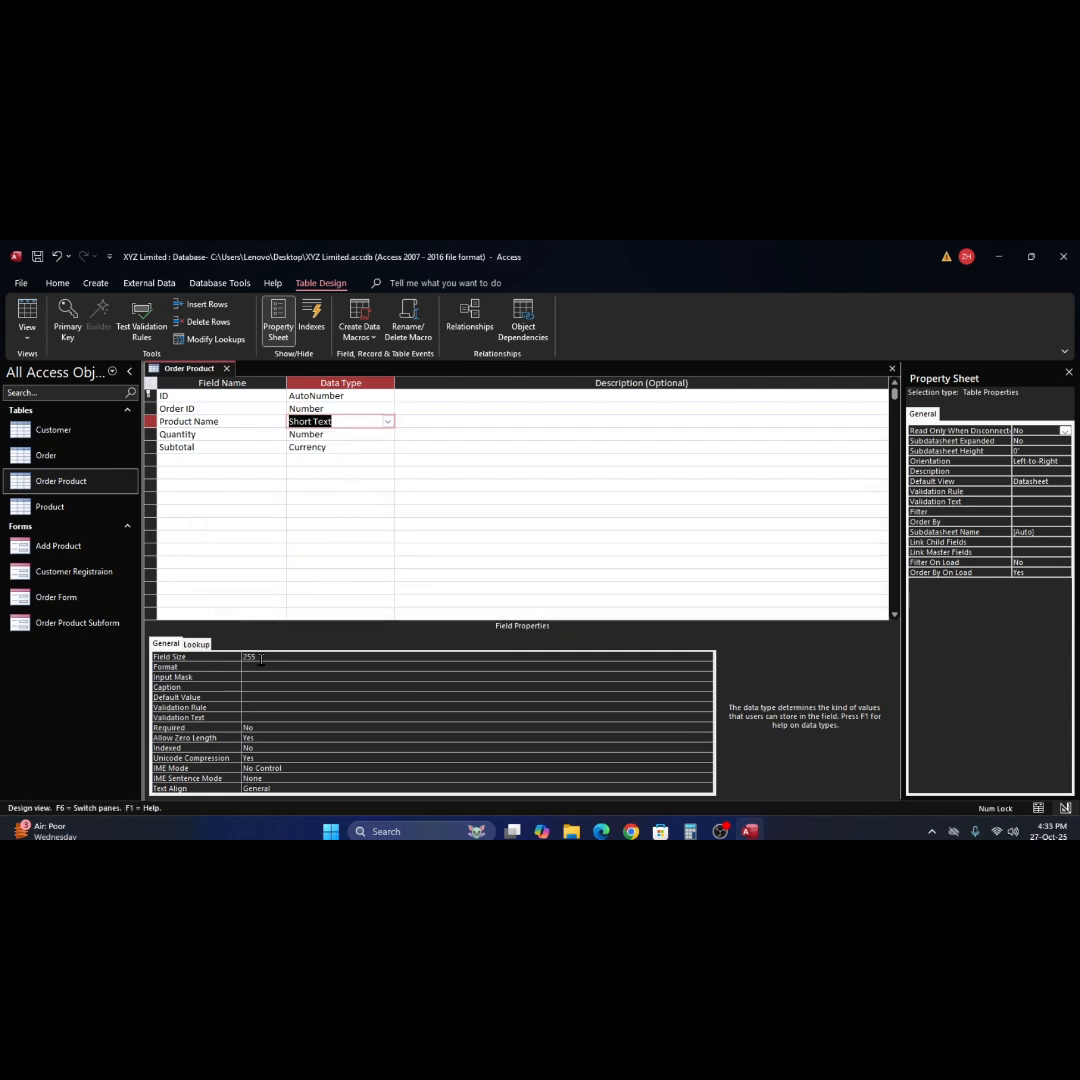
# Inspect the Product Name field's lookup row source in the Query Builder, checking its Product table fields, and close the builder.
pyautogui.click(198, 644)
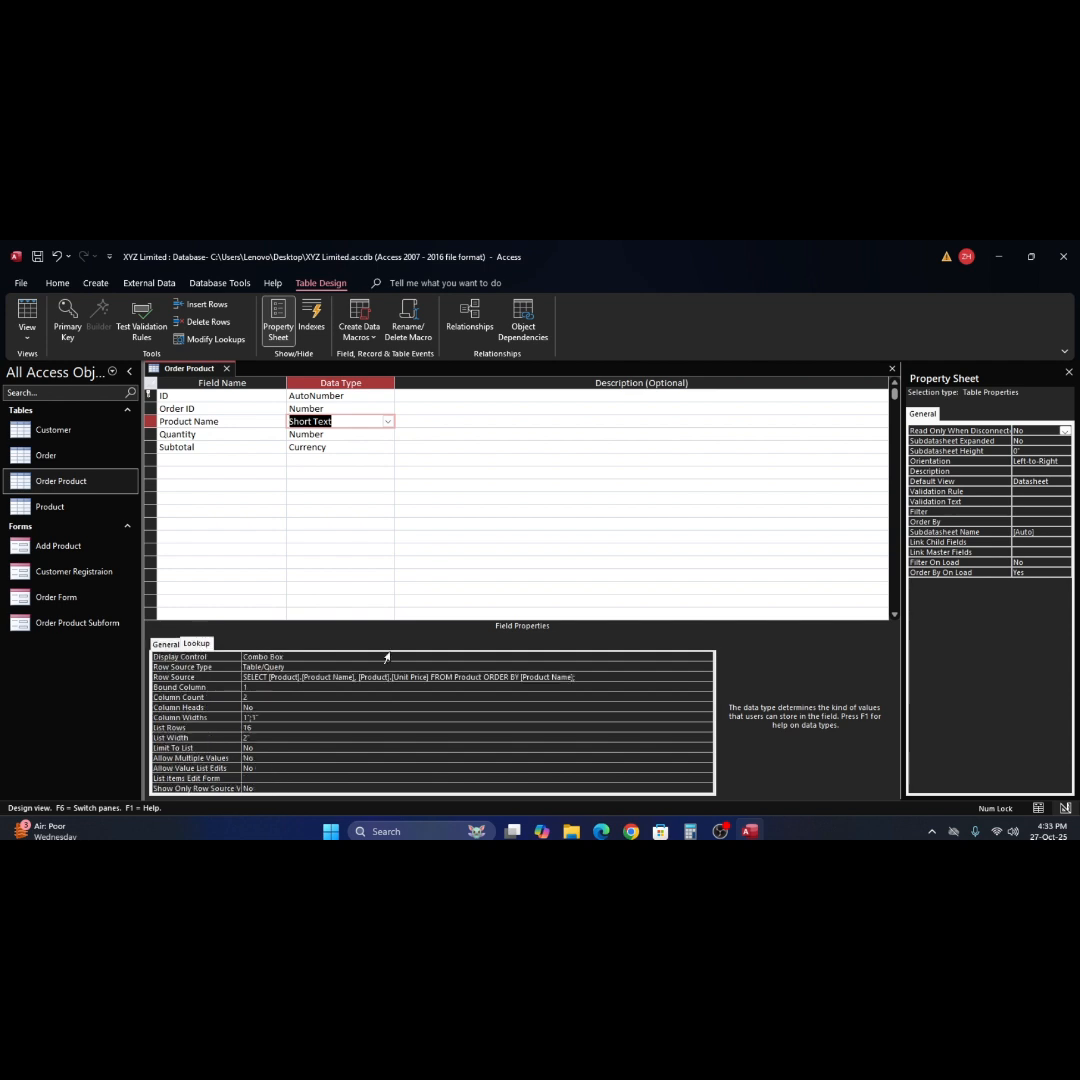
pyautogui.click(660, 679)
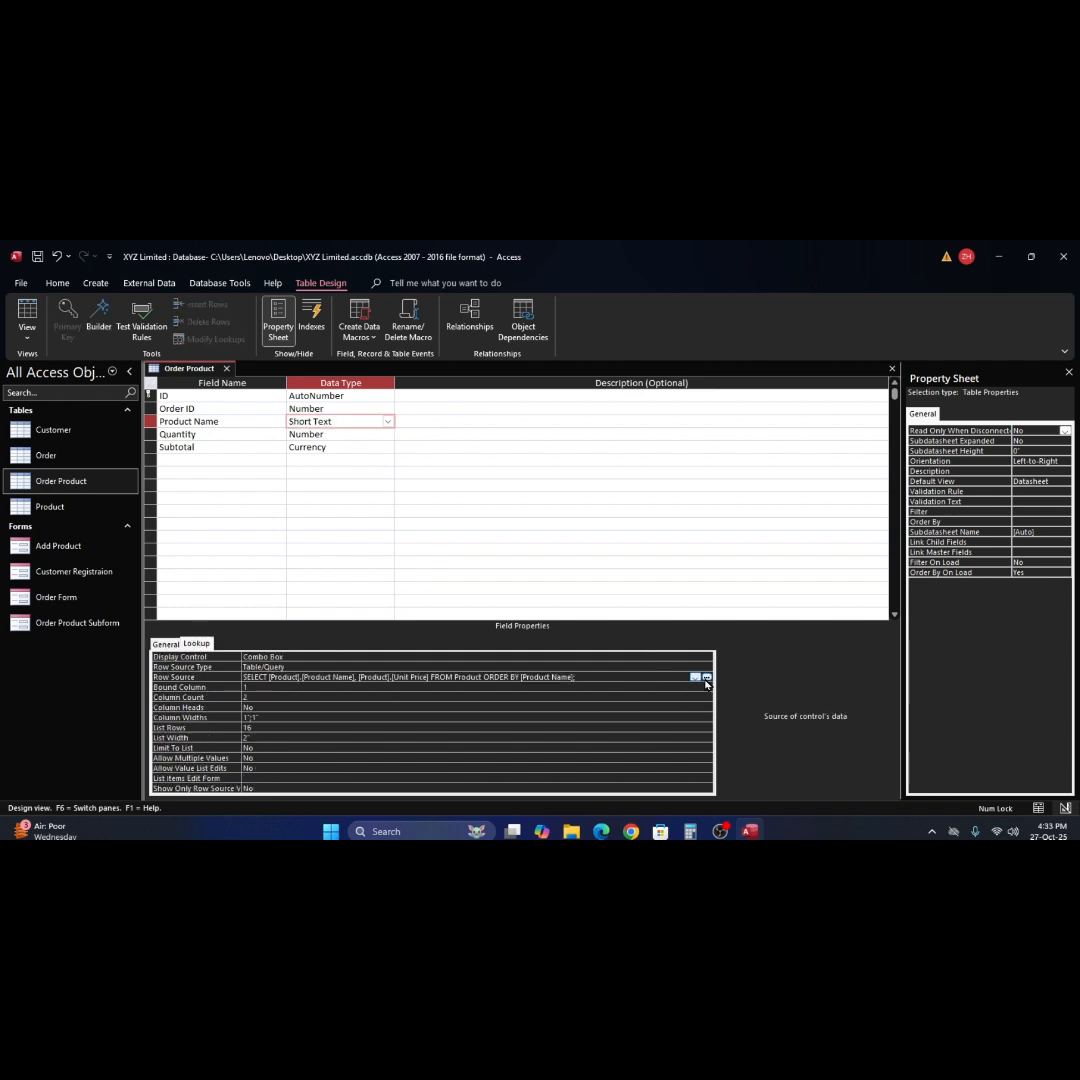
pyautogui.click(707, 678)
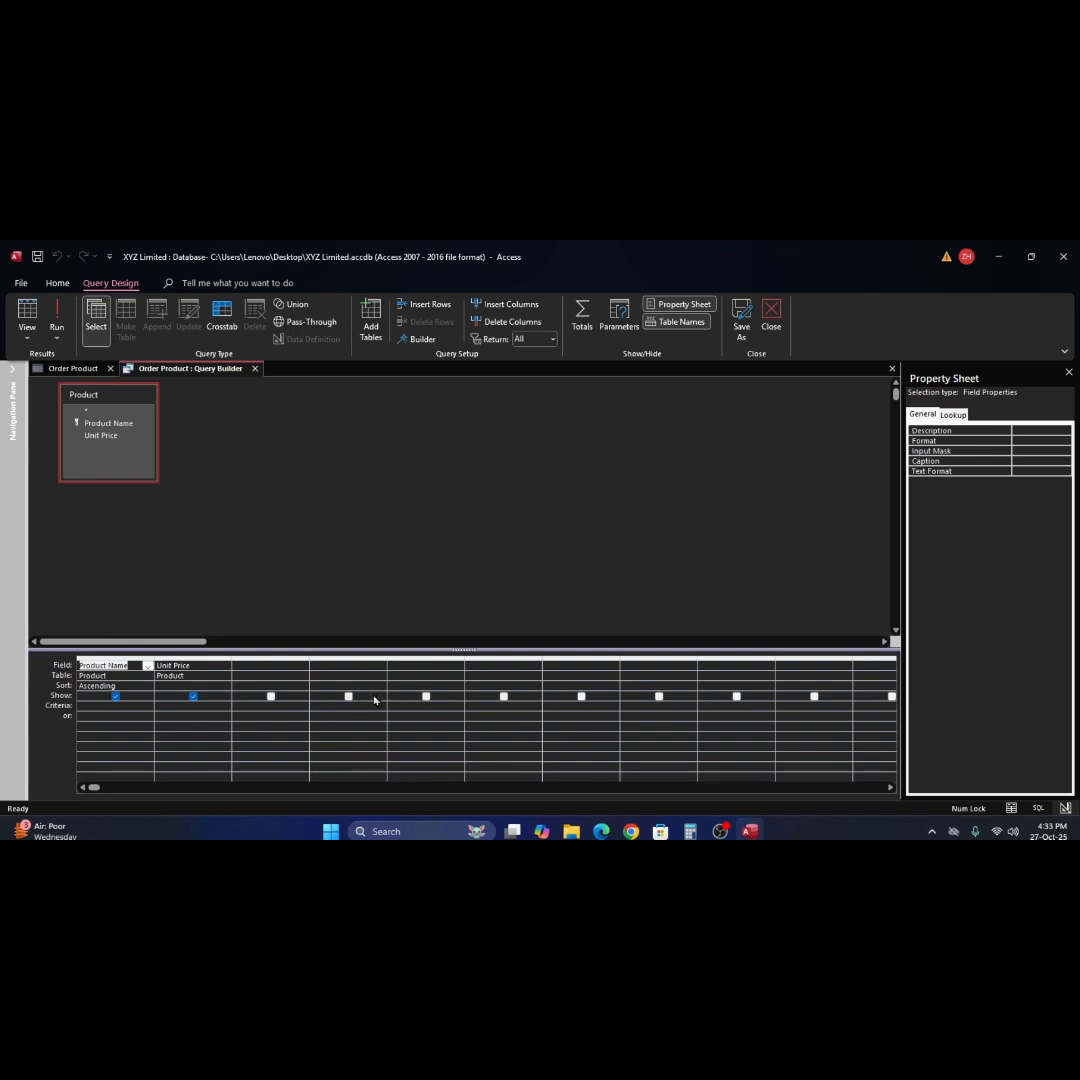
pyautogui.click(211, 675)
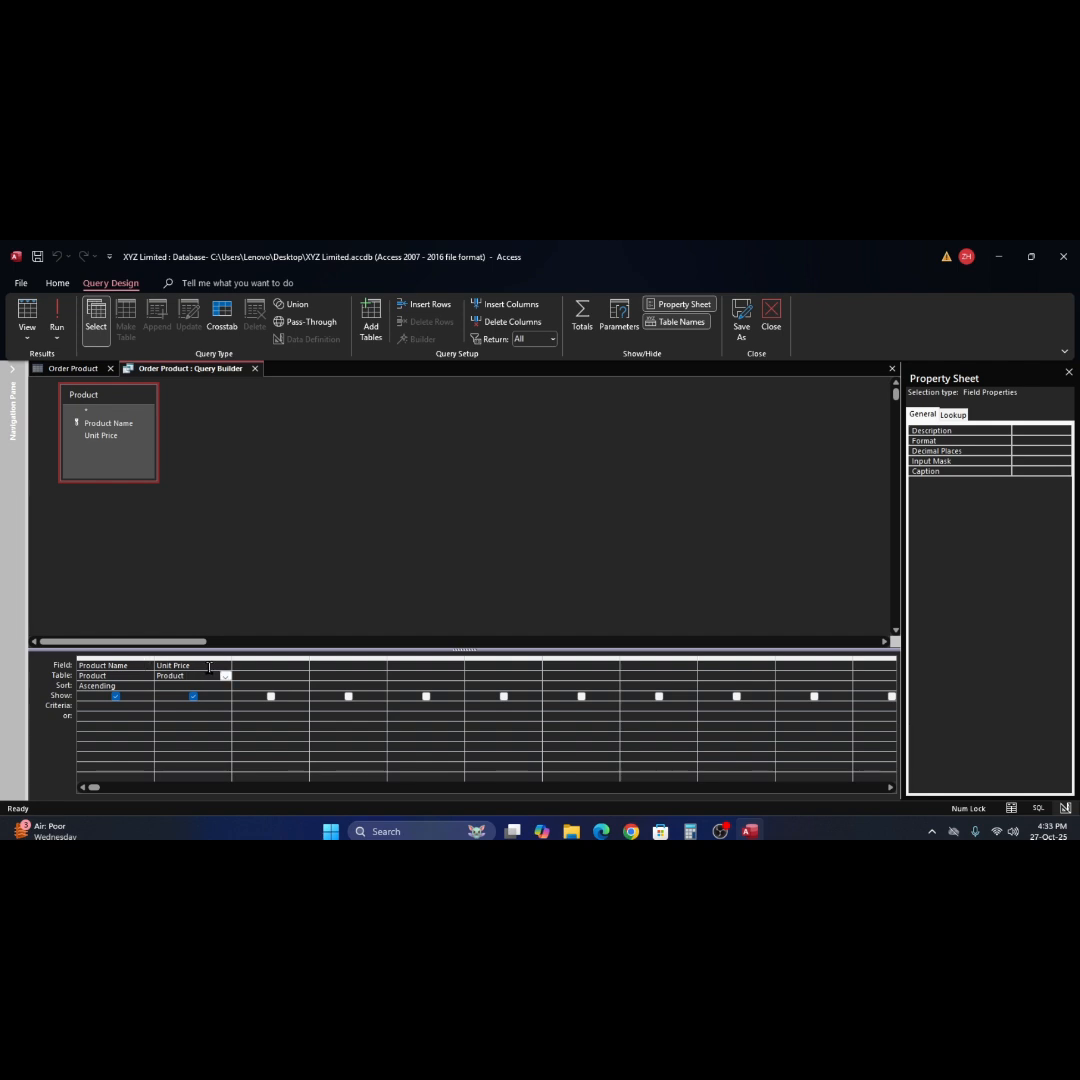
pyautogui.click(772, 315)
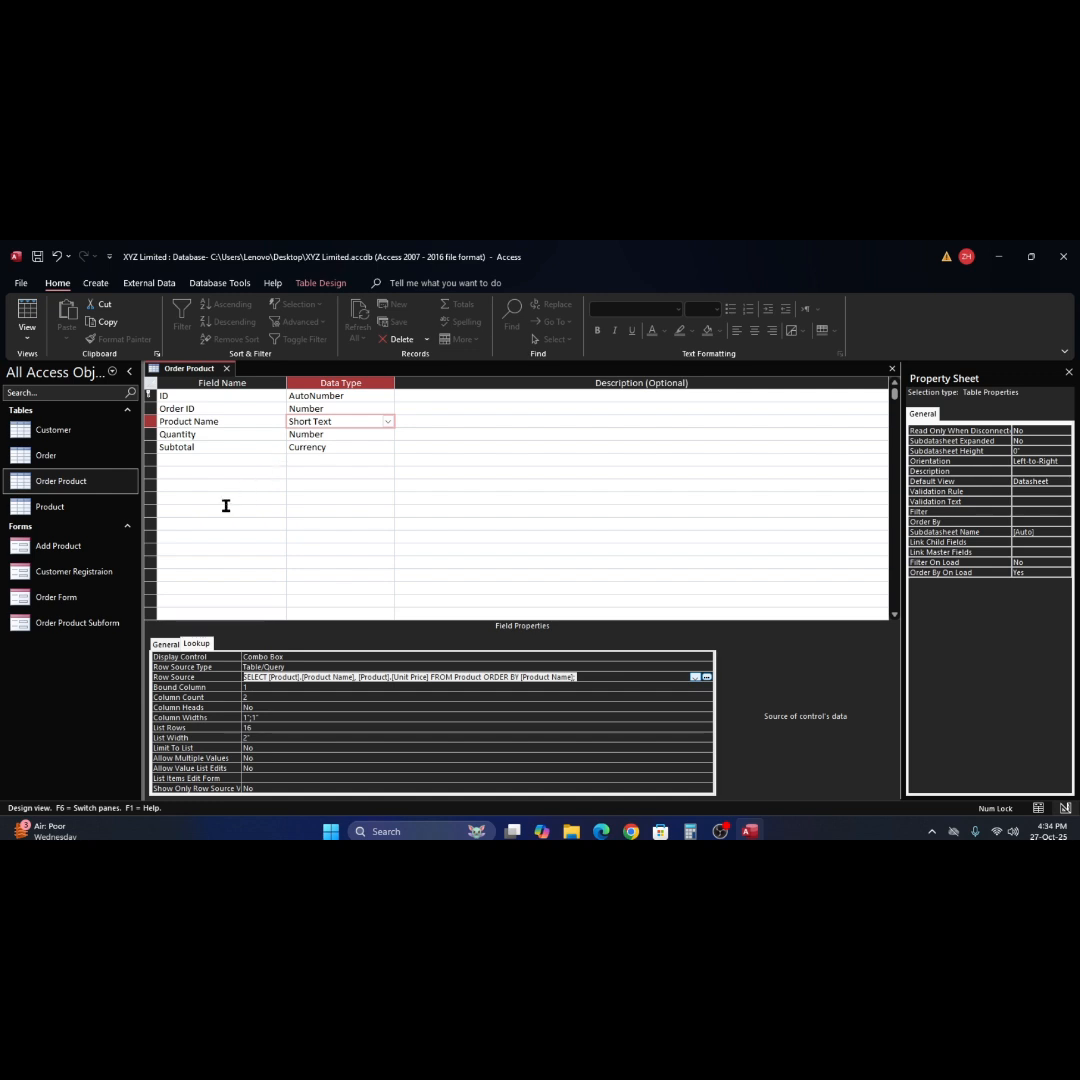
# Close the Order Product table without saving its design changes and open the Product table in Design View.
pyautogui.click(25, 514)
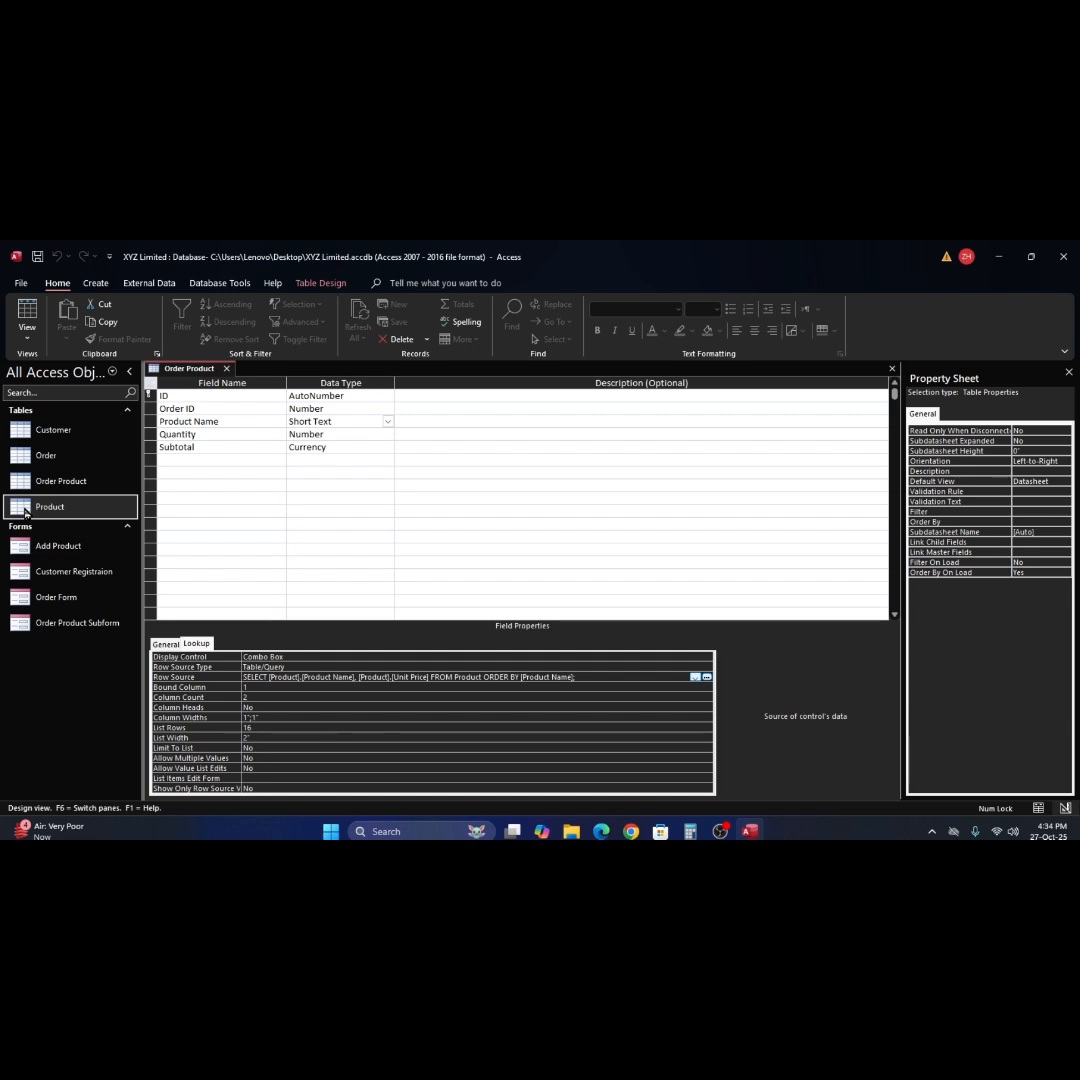
pyautogui.rightClick(25, 512)
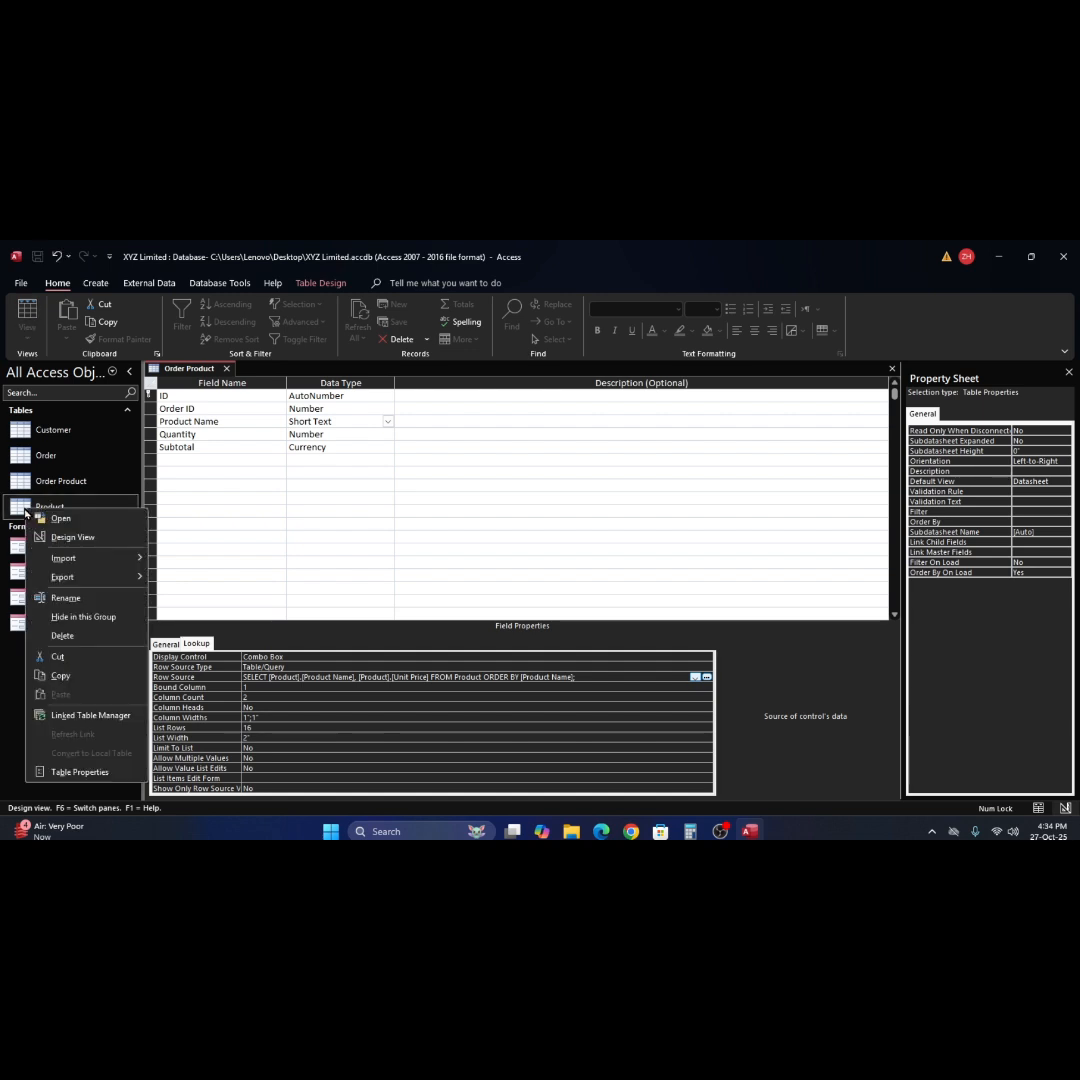
pyautogui.click(226, 368)
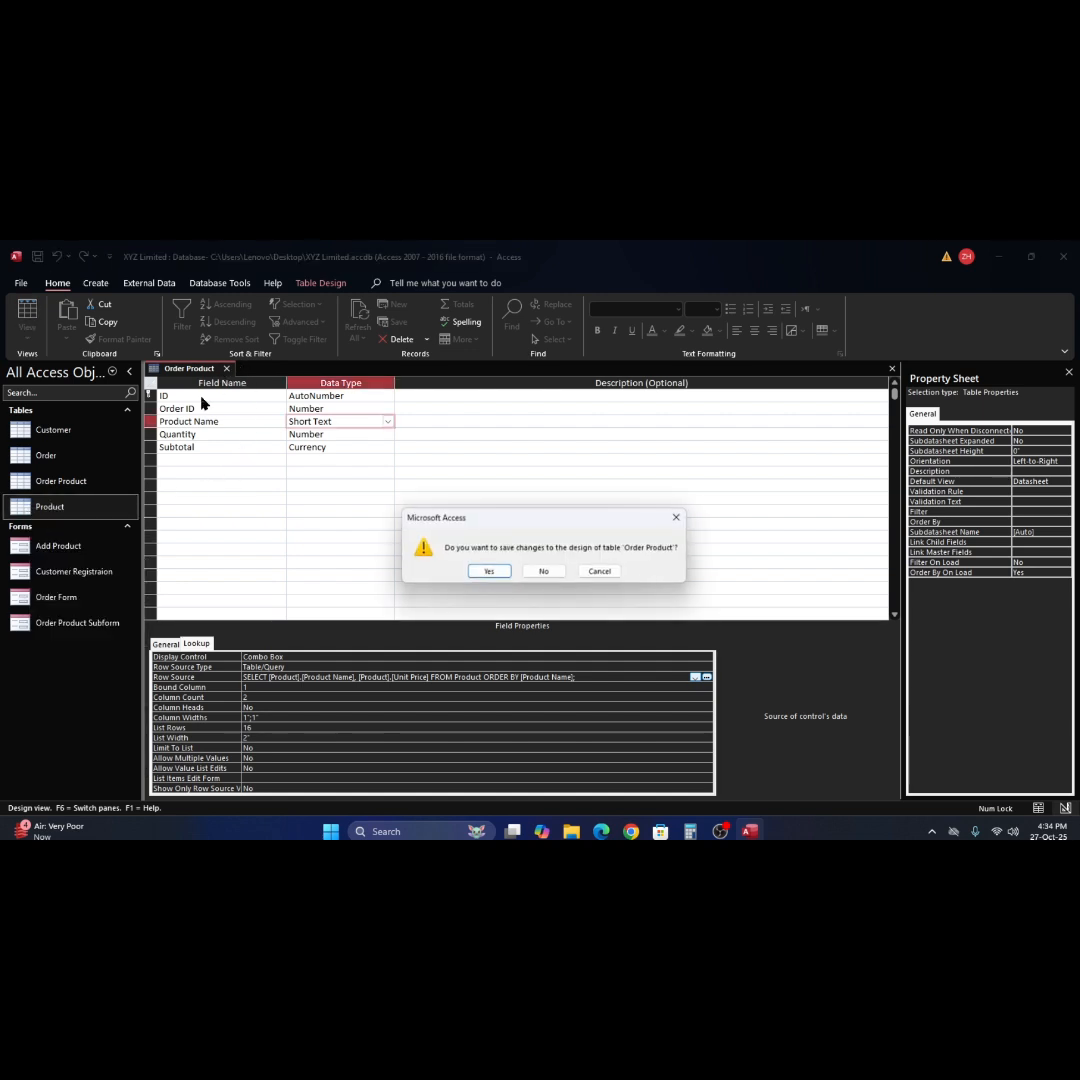
pyautogui.click(545, 572)
pyautogui.rightClick(20, 508)
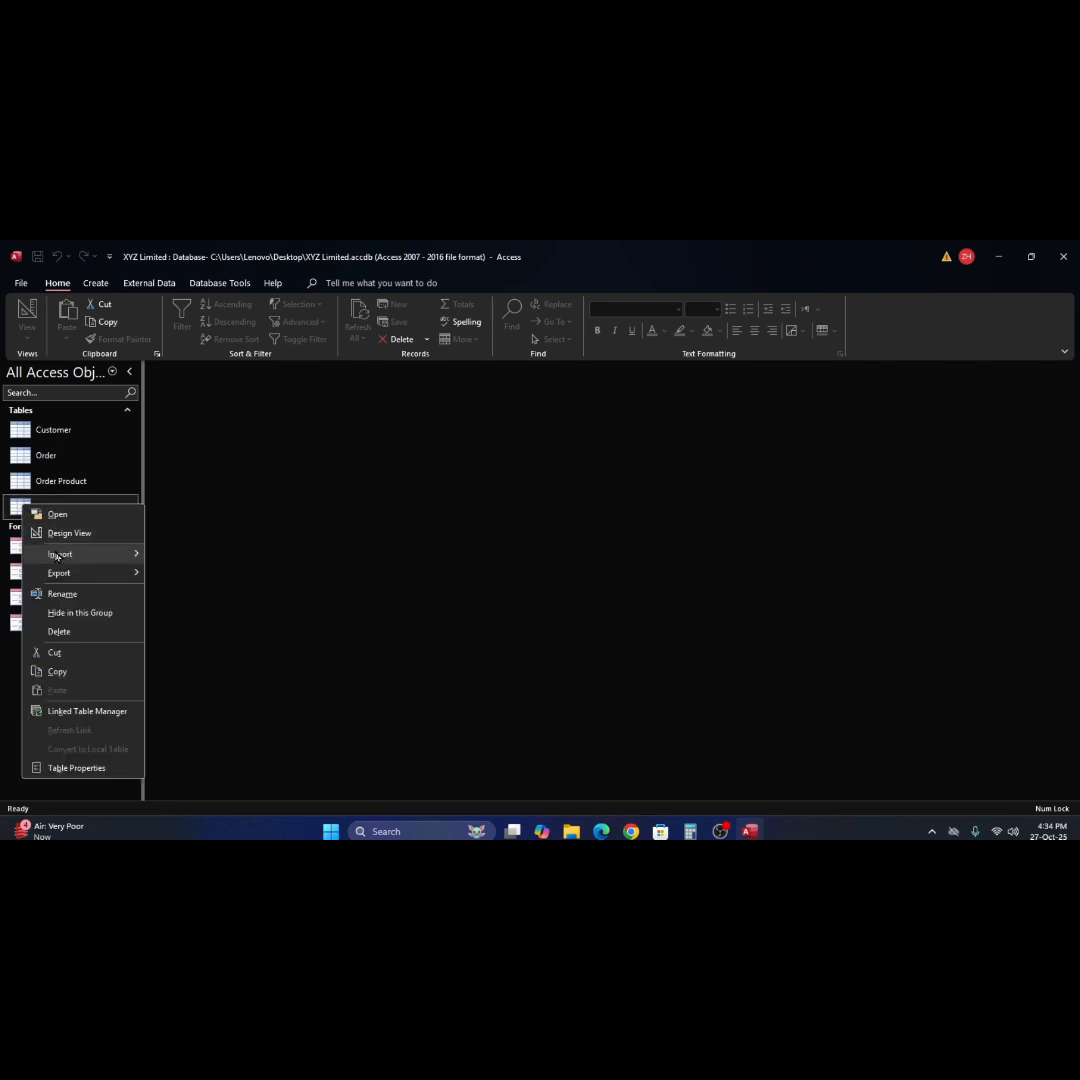
pyautogui.click(62, 533)
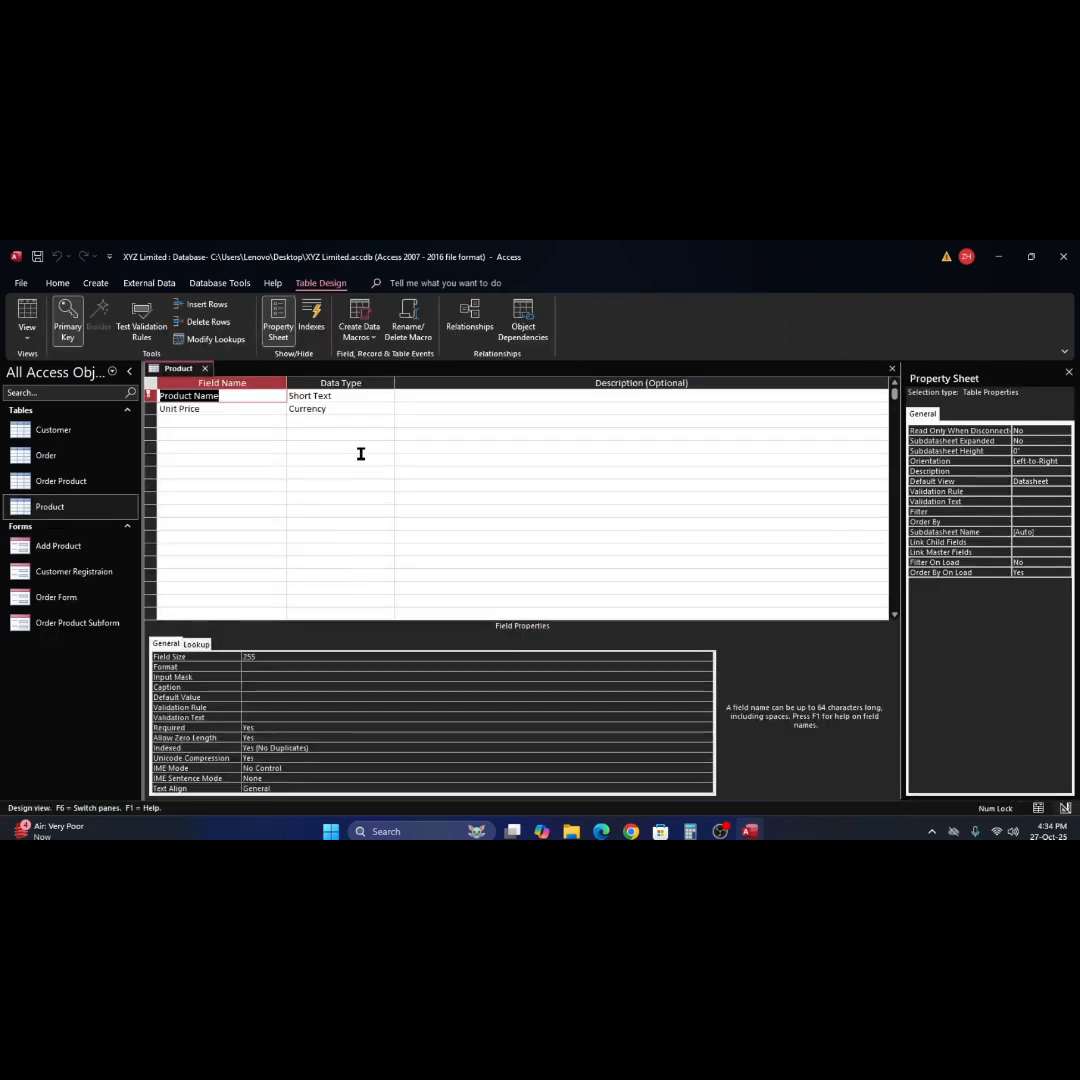
# Review the Product table fields' data types and the Product Name field's general and lookup properties, and close the table.
pyautogui.click(364, 408)
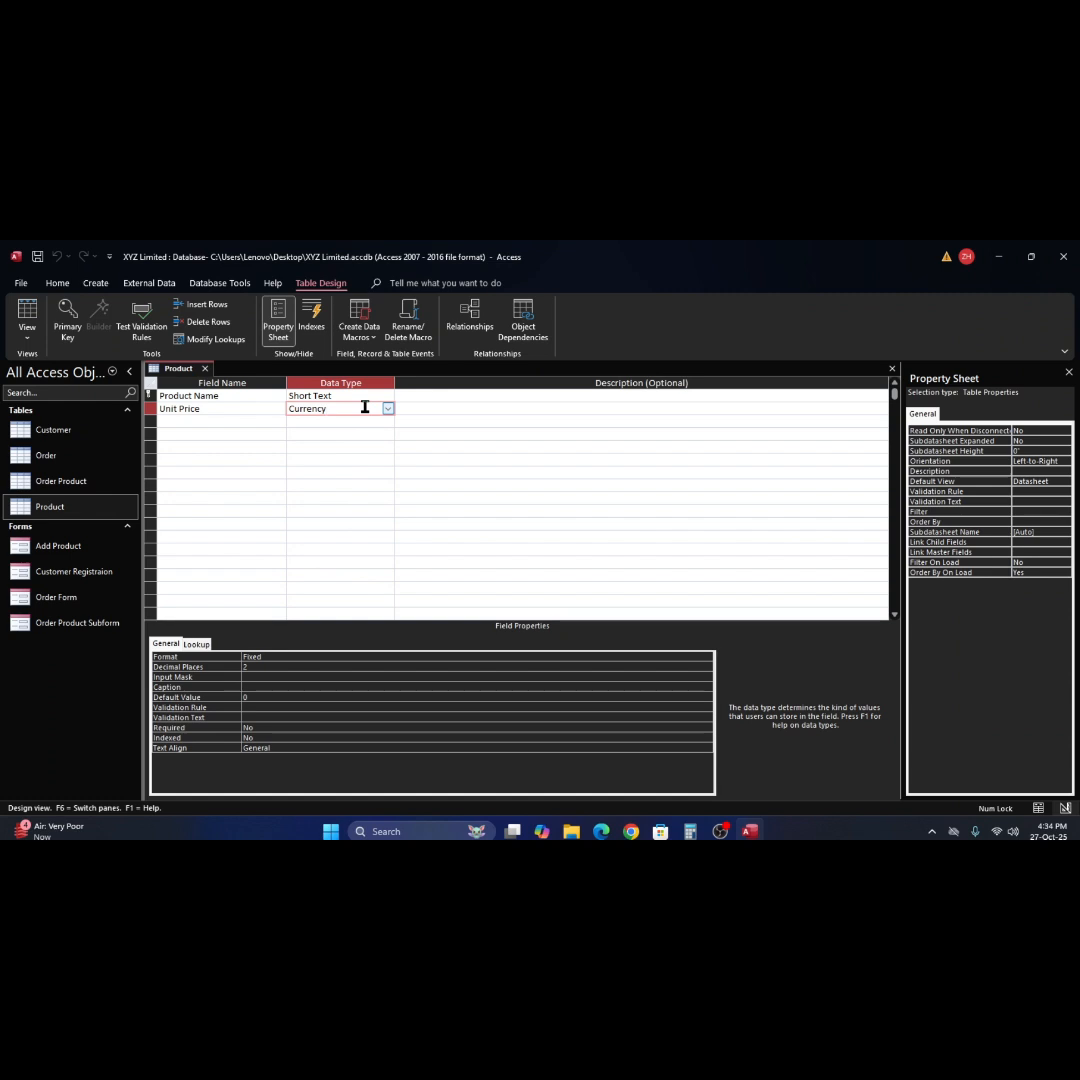
pyautogui.click(364, 397)
pyautogui.click(197, 645)
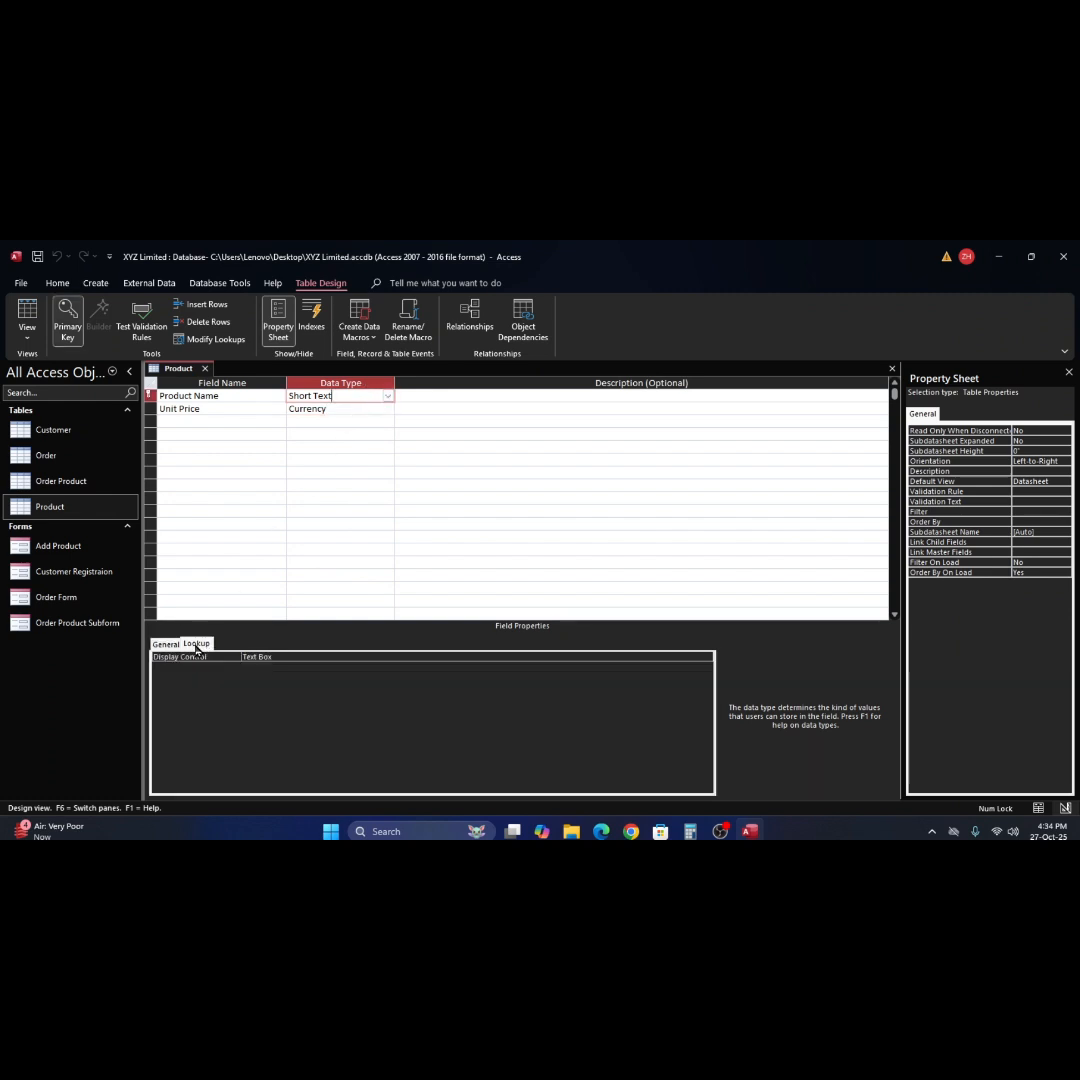
pyautogui.click(166, 644)
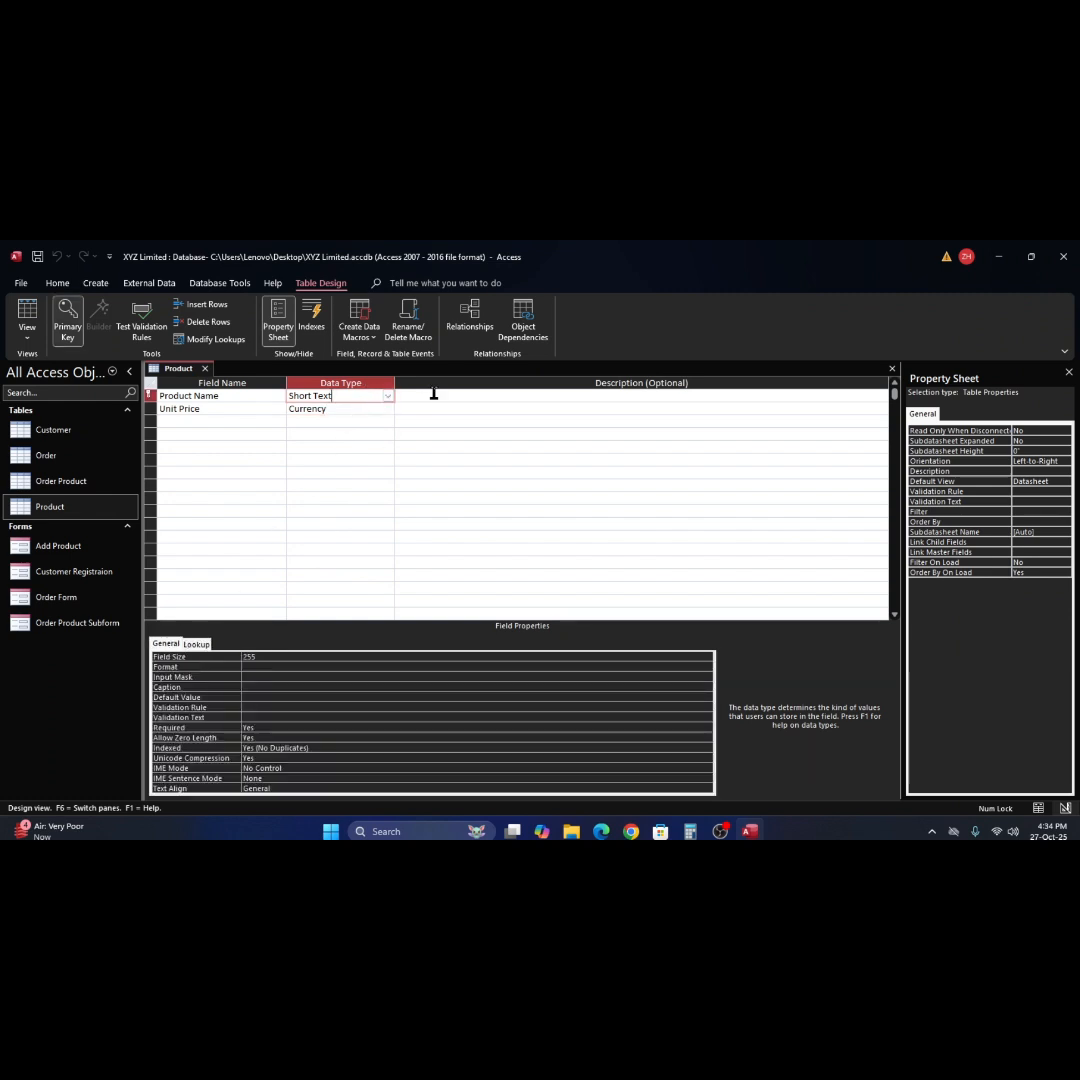
pyautogui.click(893, 370)
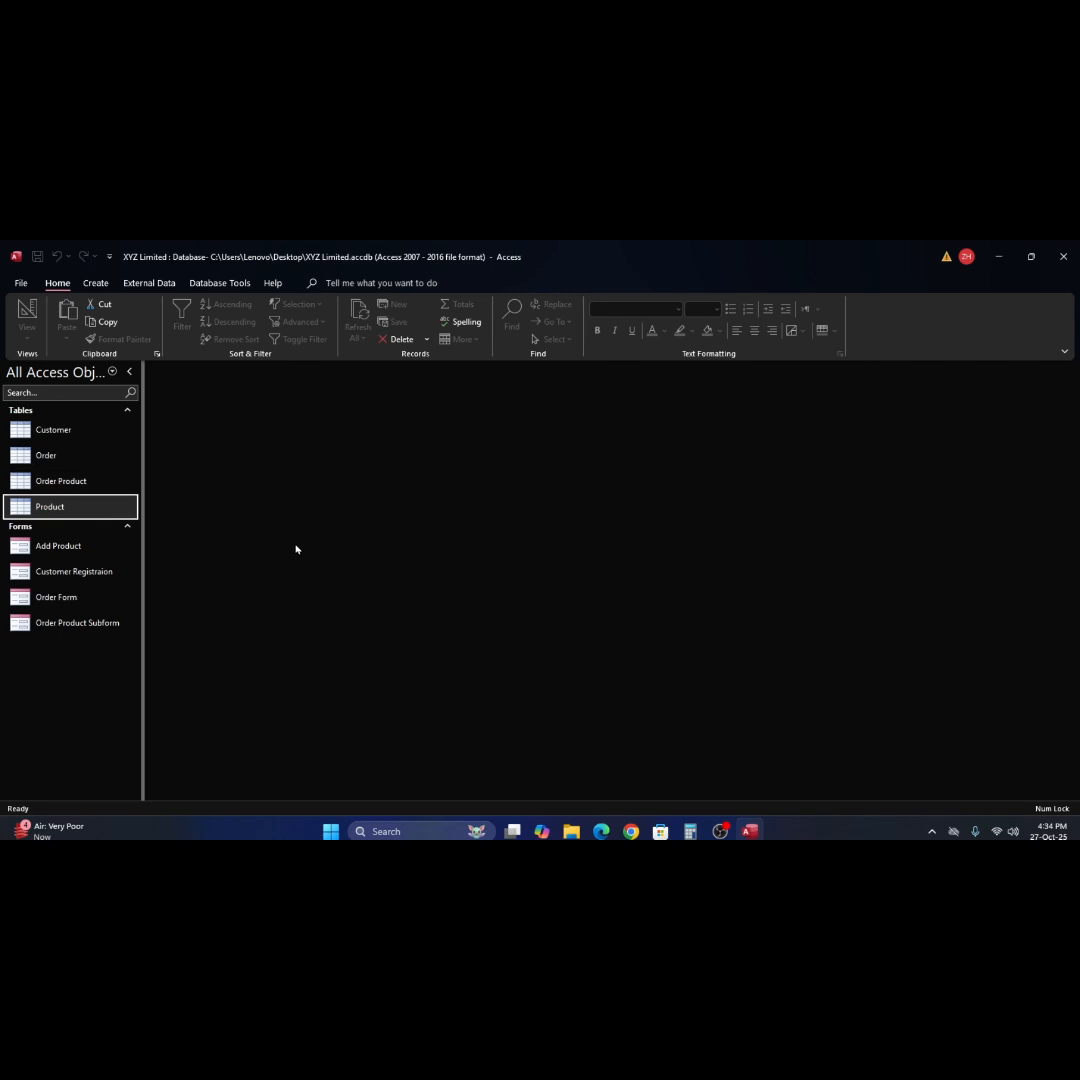
# Open the Relationships window, examine the links between the Customer, Order, Order Product and Product tables, and close it.
pyautogui.click(221, 285)
pyautogui.click(177, 316)
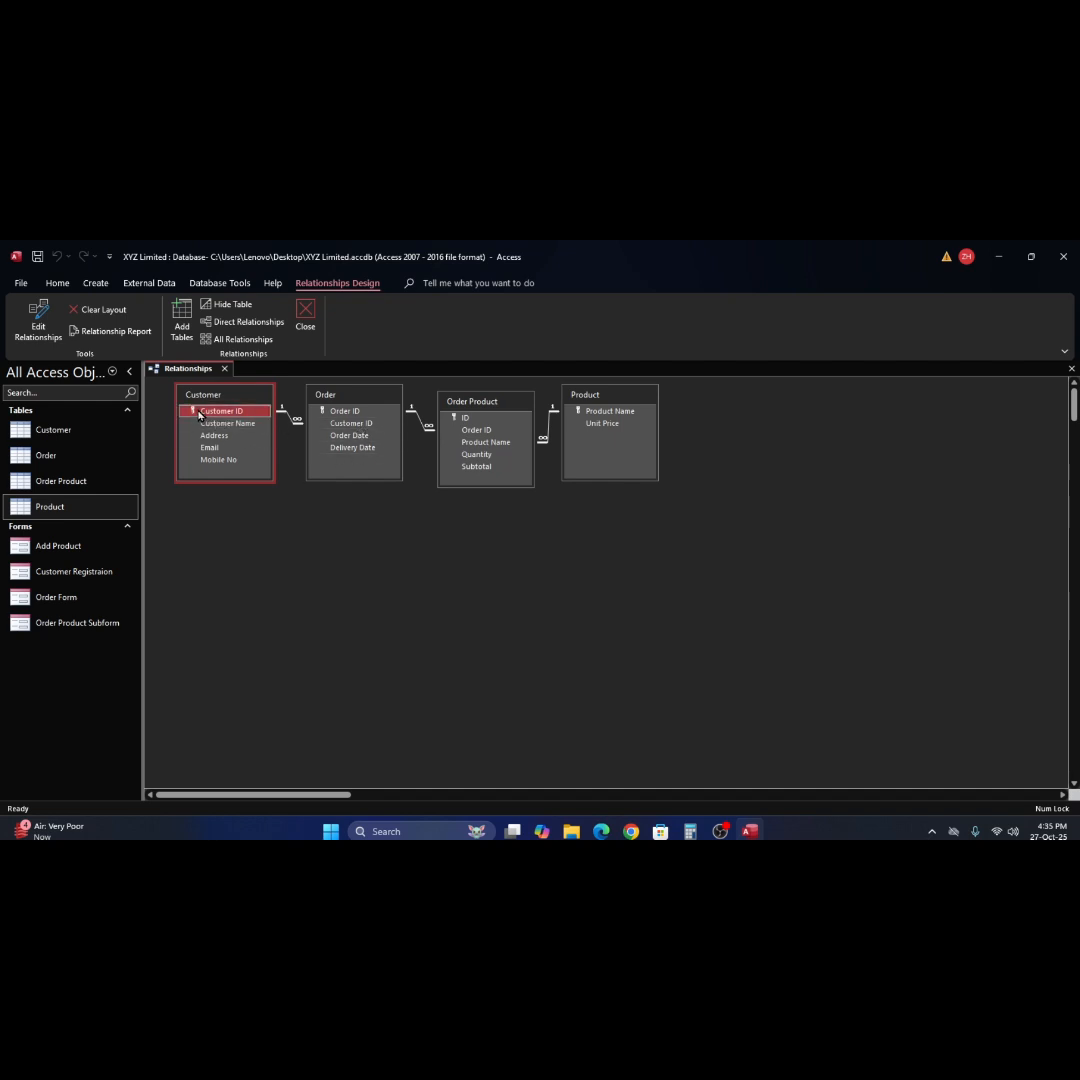
pyautogui.moveTo(198, 415); pyautogui.dragTo(363, 430)
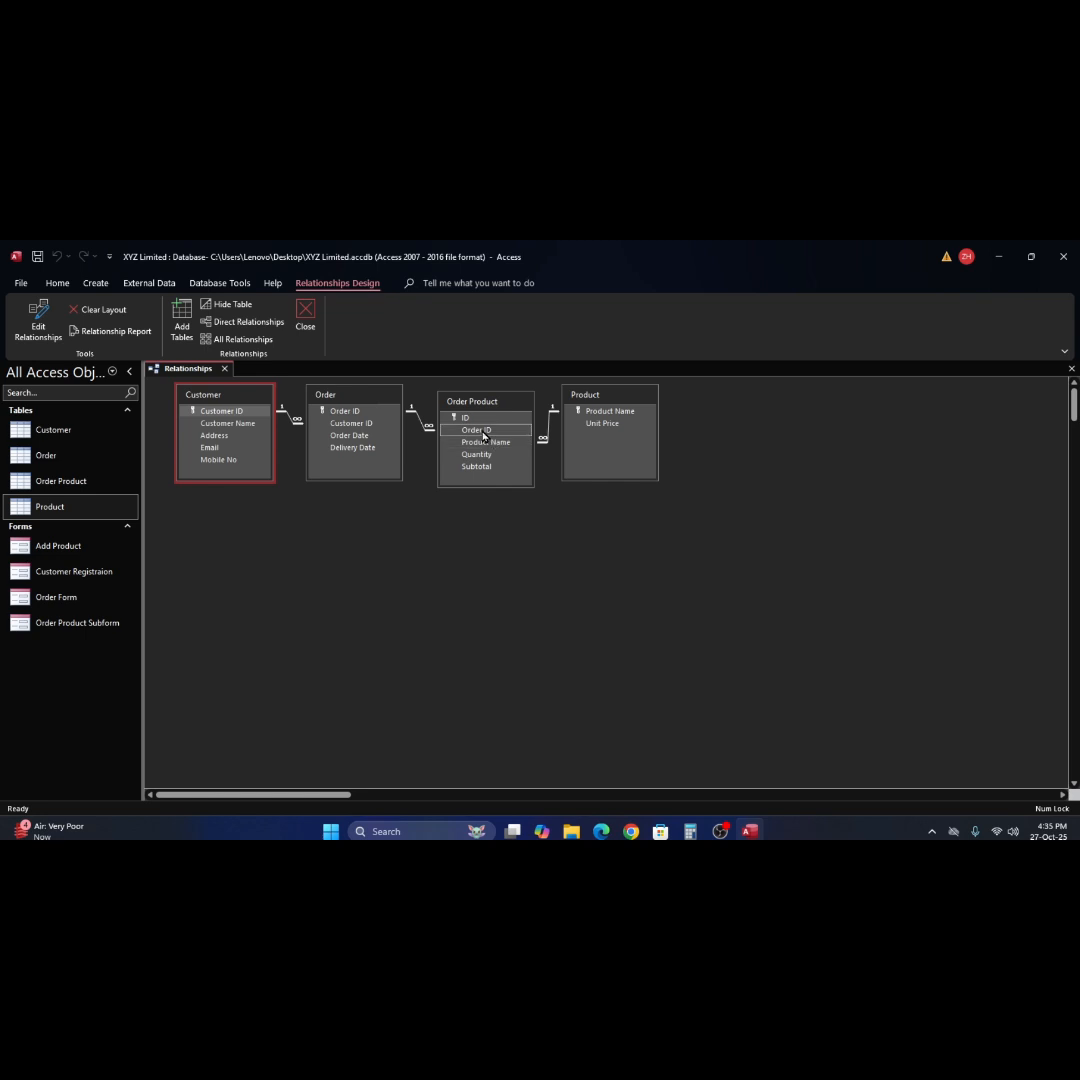
pyautogui.click(483, 433)
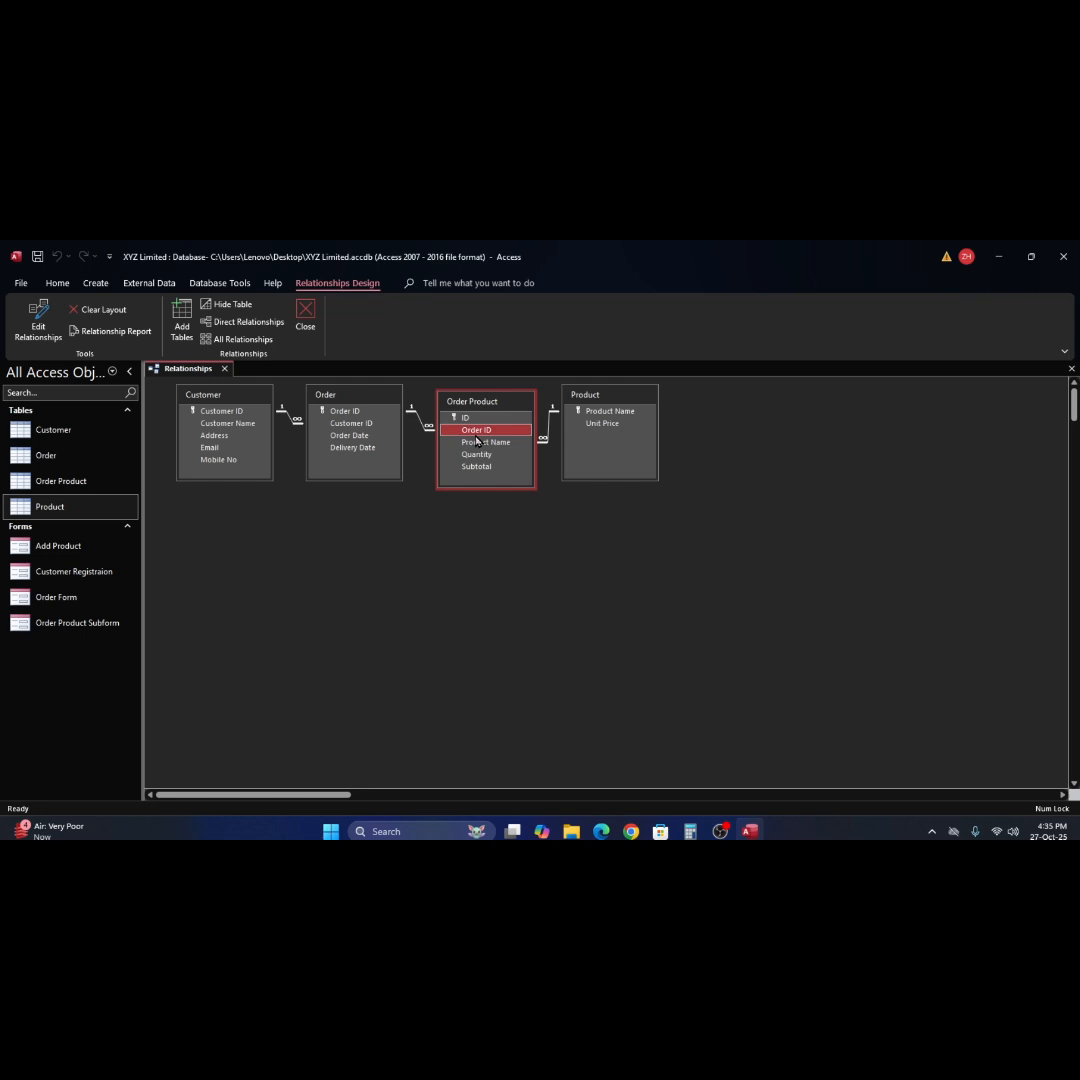
pyautogui.click(471, 439)
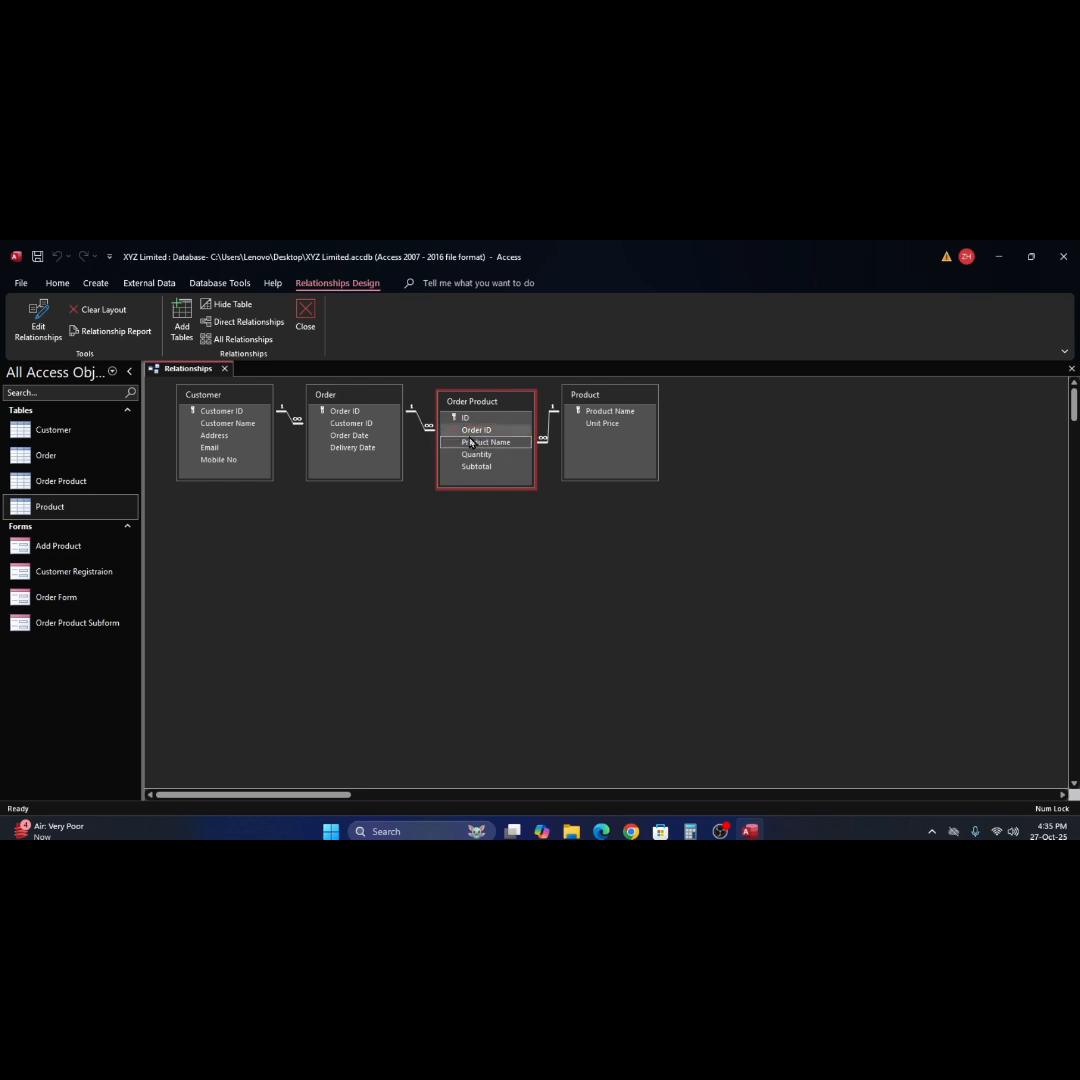
pyautogui.moveTo(470, 444); pyautogui.dragTo(597, 414)
pyautogui.moveTo(600, 418); pyautogui.dragTo(495, 446)
pyautogui.click(1071, 368)
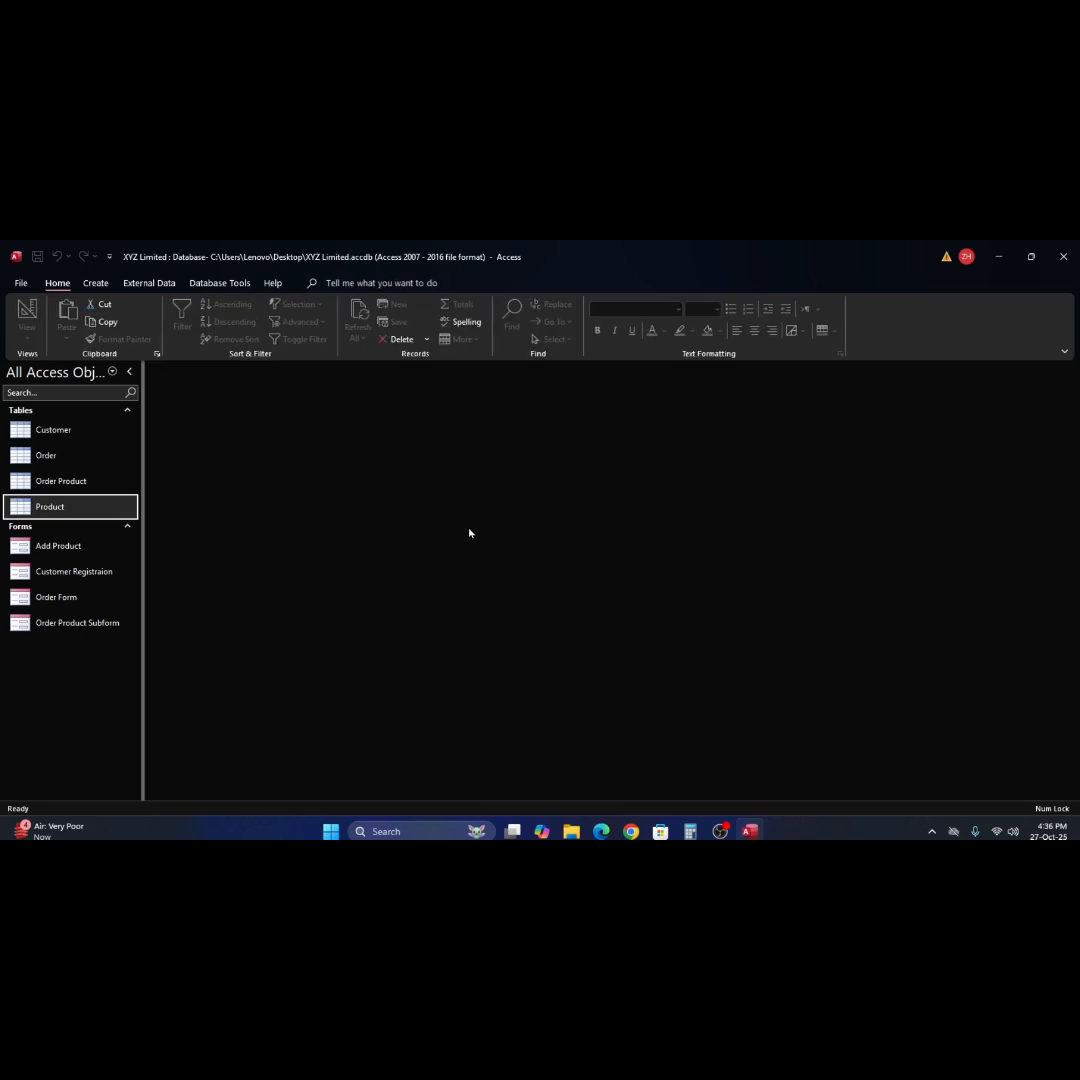
# Inspect the Add Product form in Design View and Form View, including a blank record, and review the Product table's records.
pyautogui.click(19, 551)
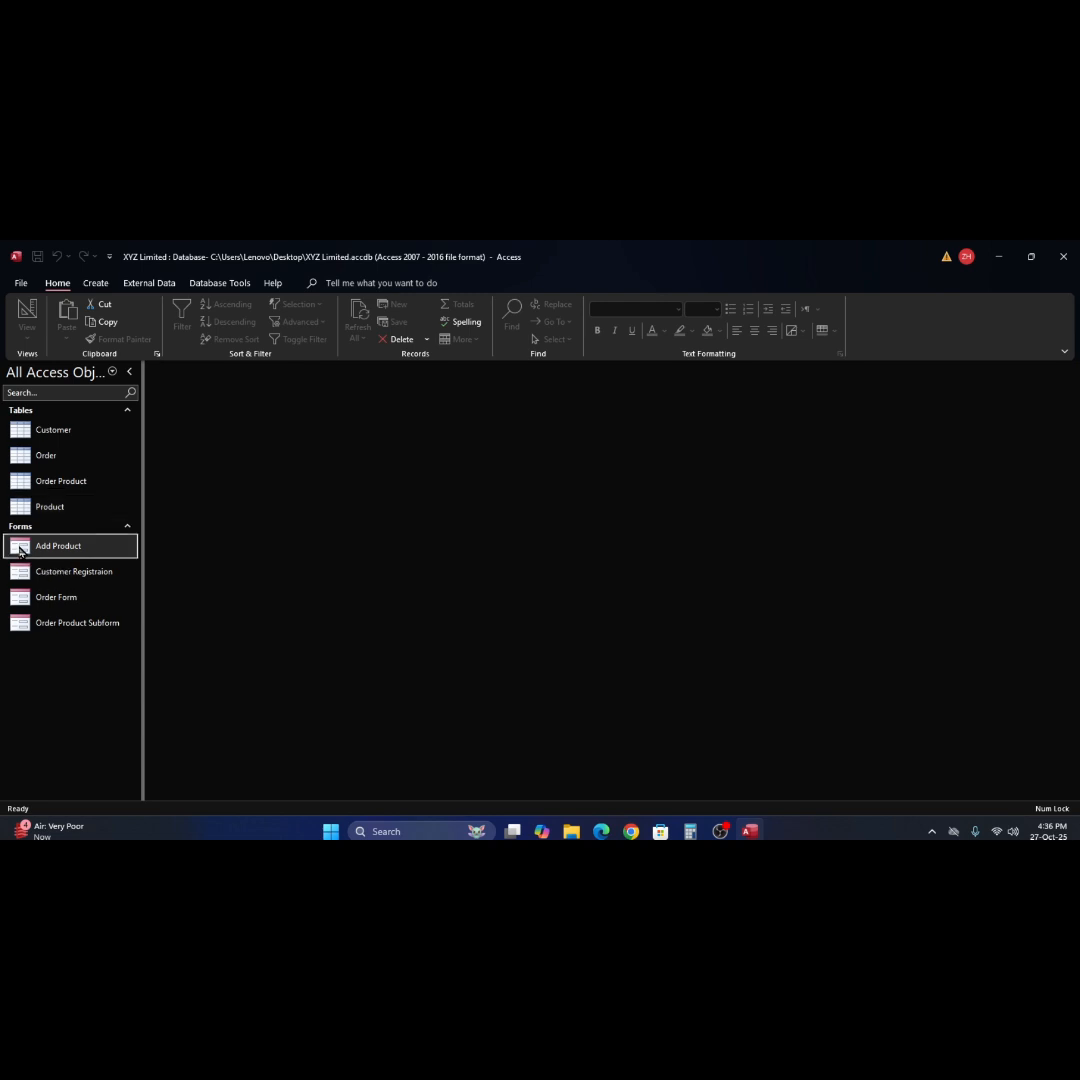
pyautogui.rightClick(19, 550)
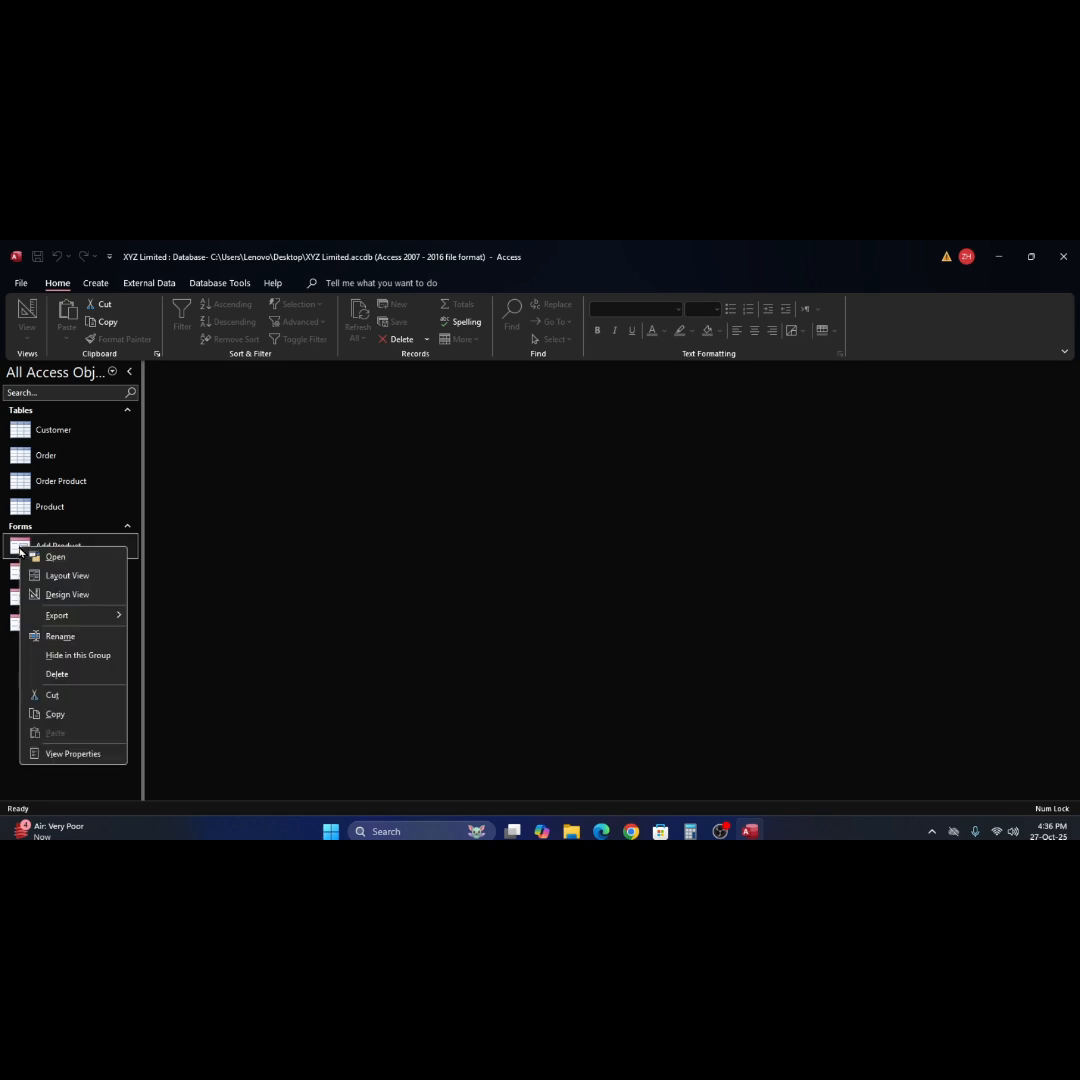
pyautogui.click(65, 597)
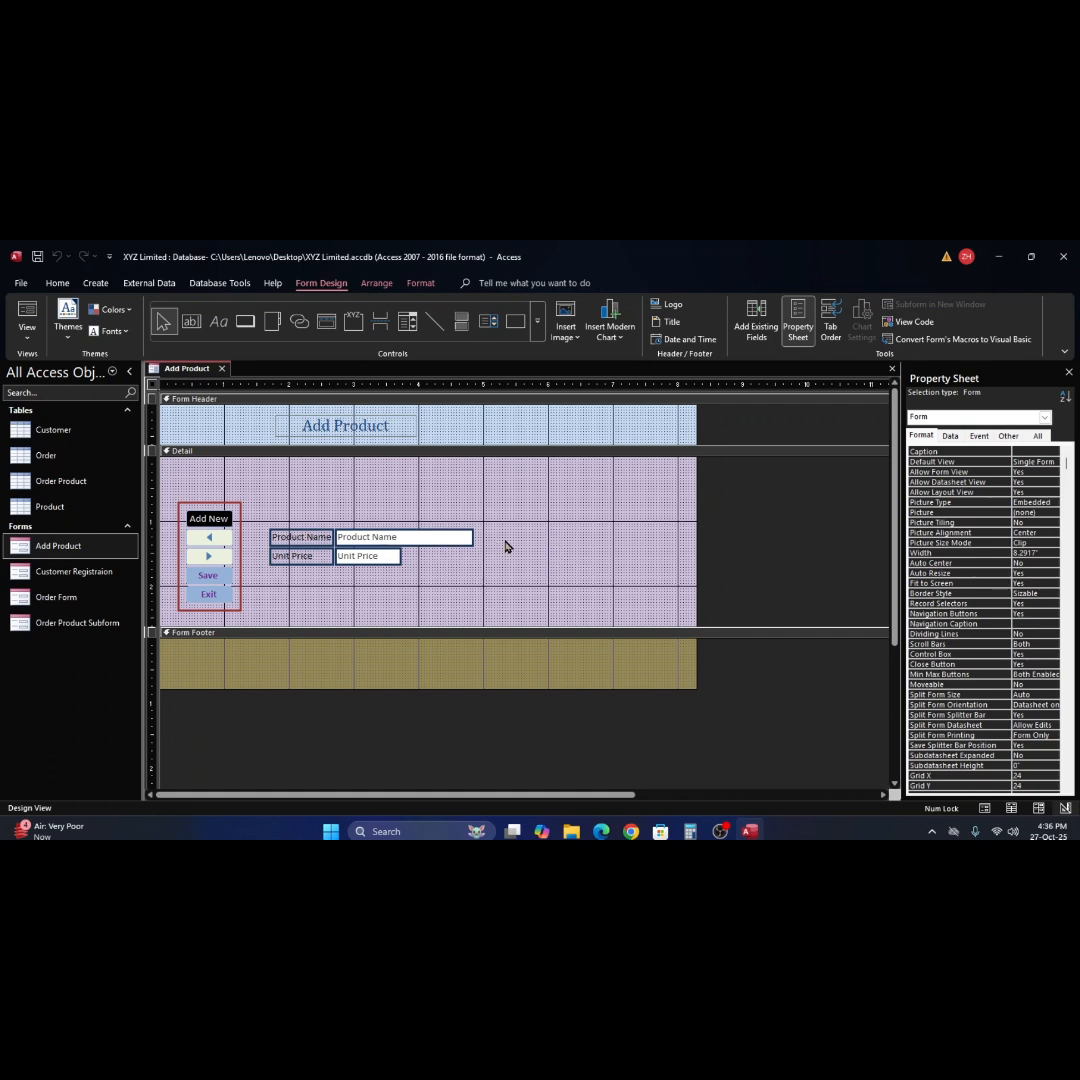
pyautogui.click(27, 318)
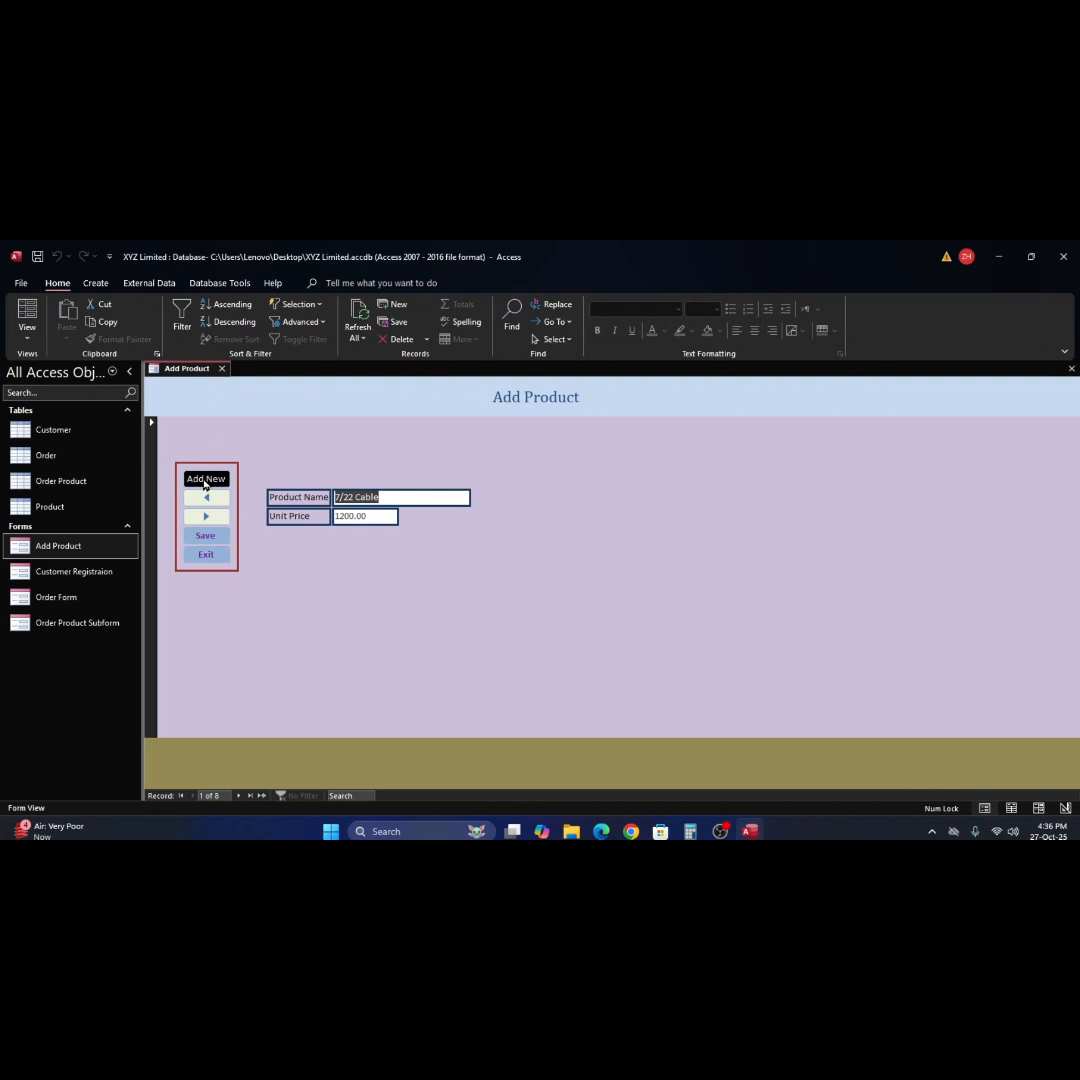
pyautogui.click(205, 480)
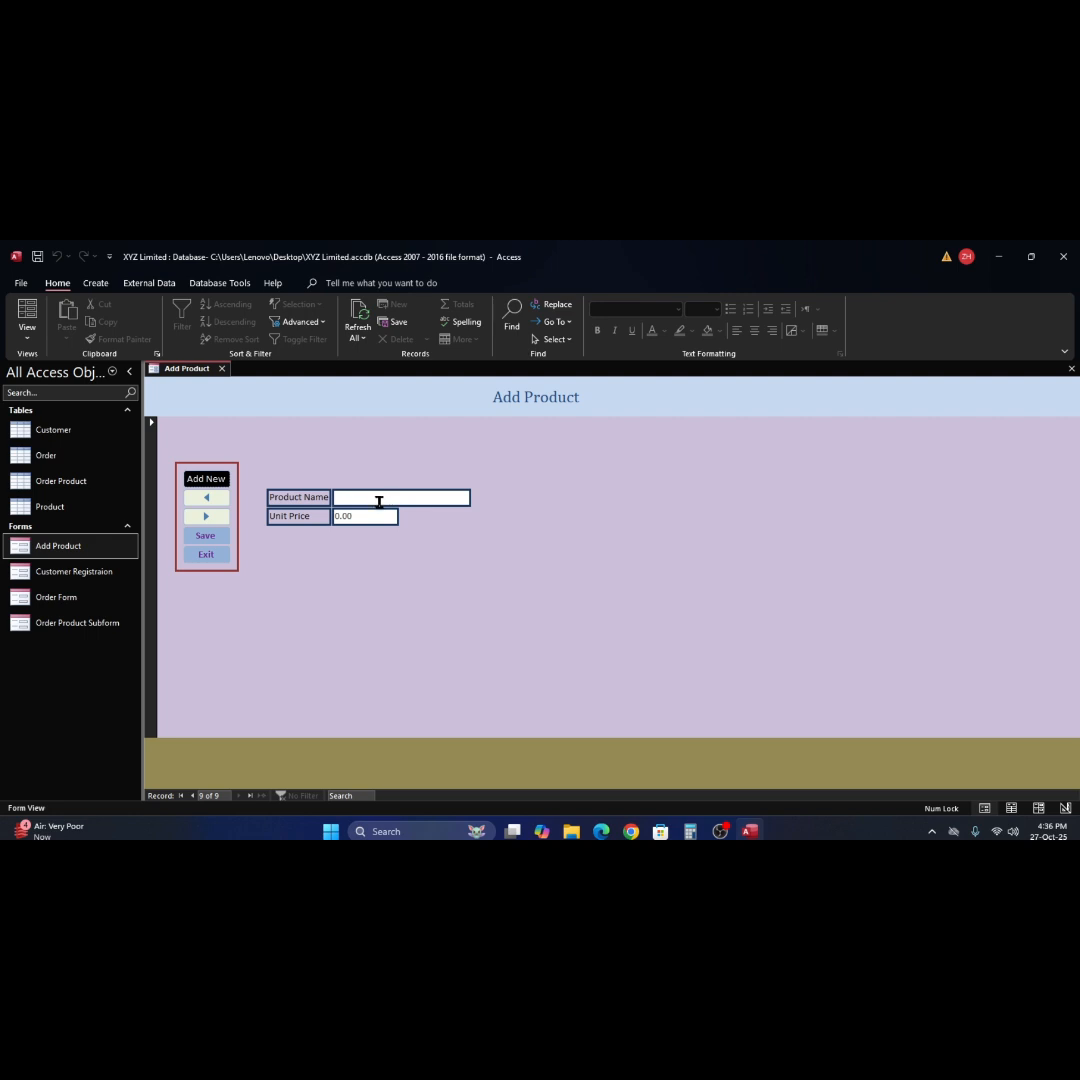
pyautogui.click(1071, 368)
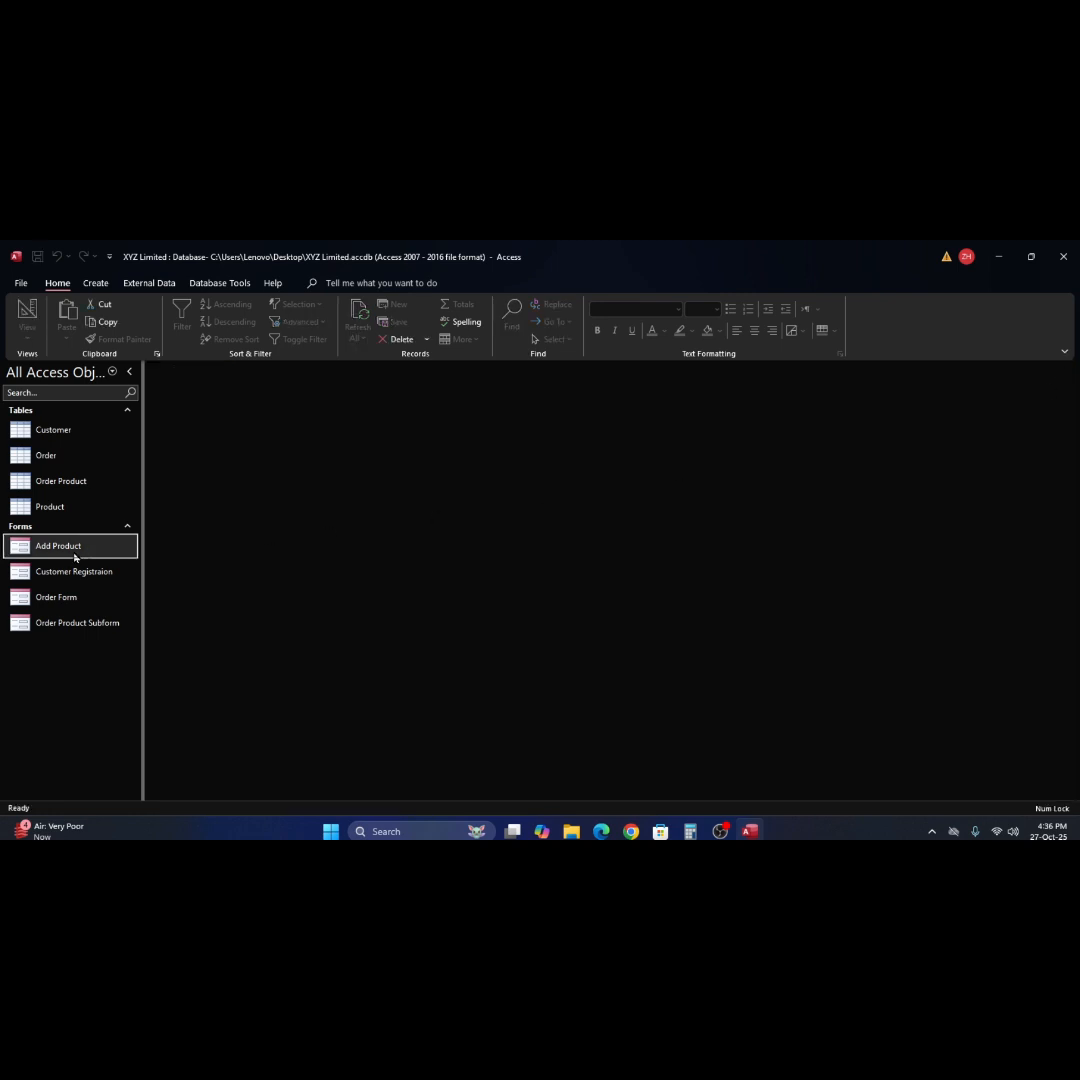
pyautogui.doubleClick(30, 508)
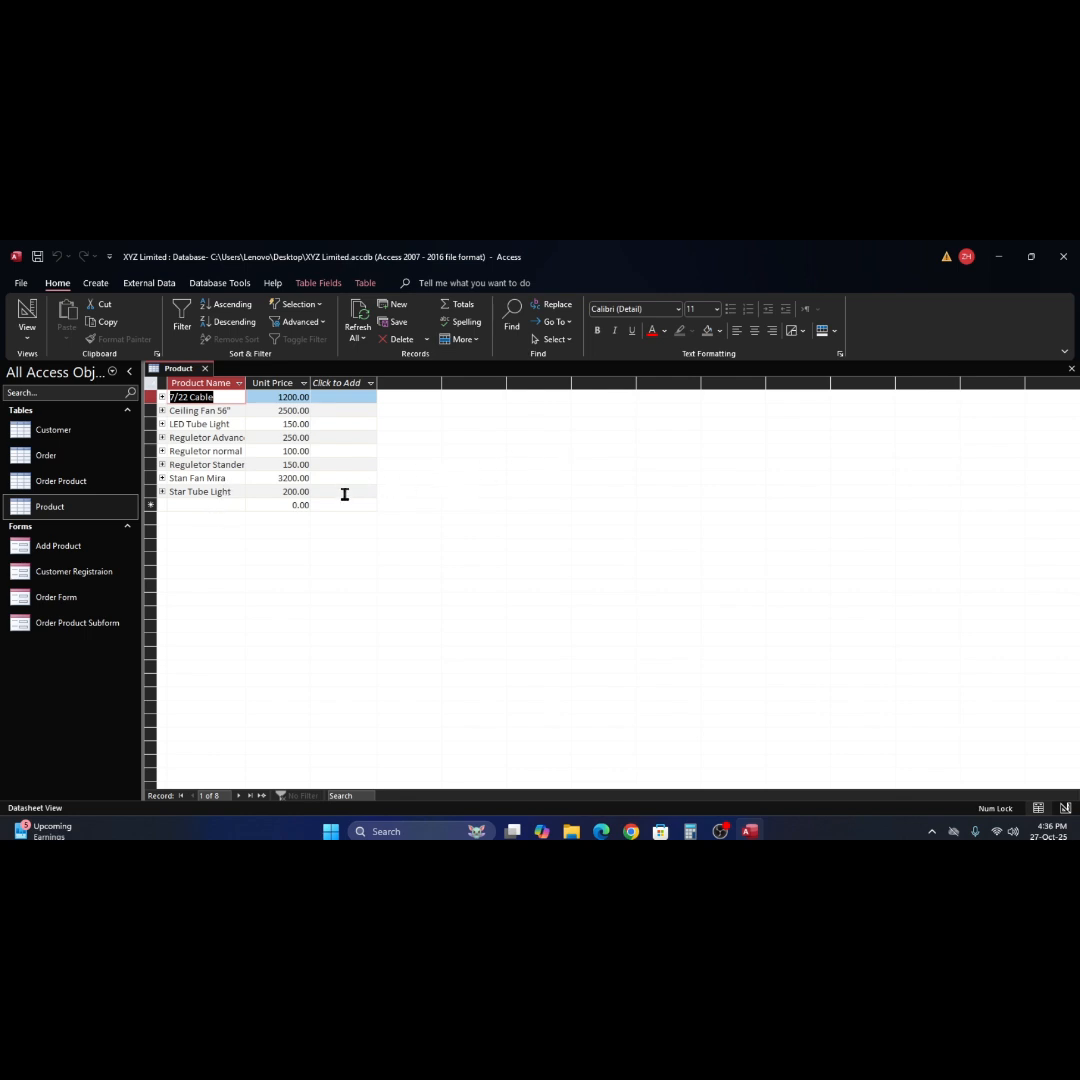
pyautogui.click(1071, 370)
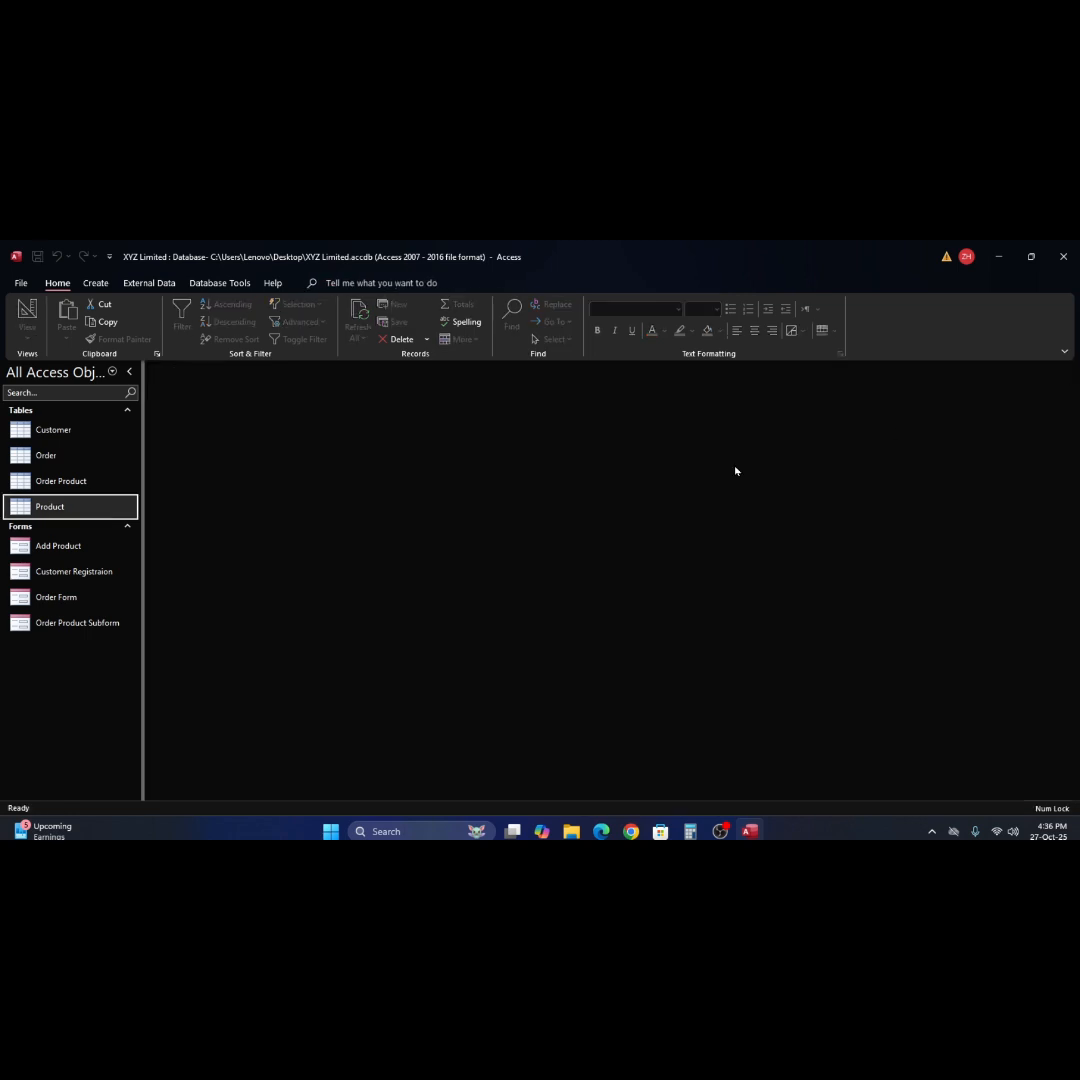
# Add the product "Aircoler 2 ton" with a unit price of 50000 through the Add Product form, save it and exit the form.
pyautogui.click(20, 549)
pyautogui.doubleClick(20, 549)
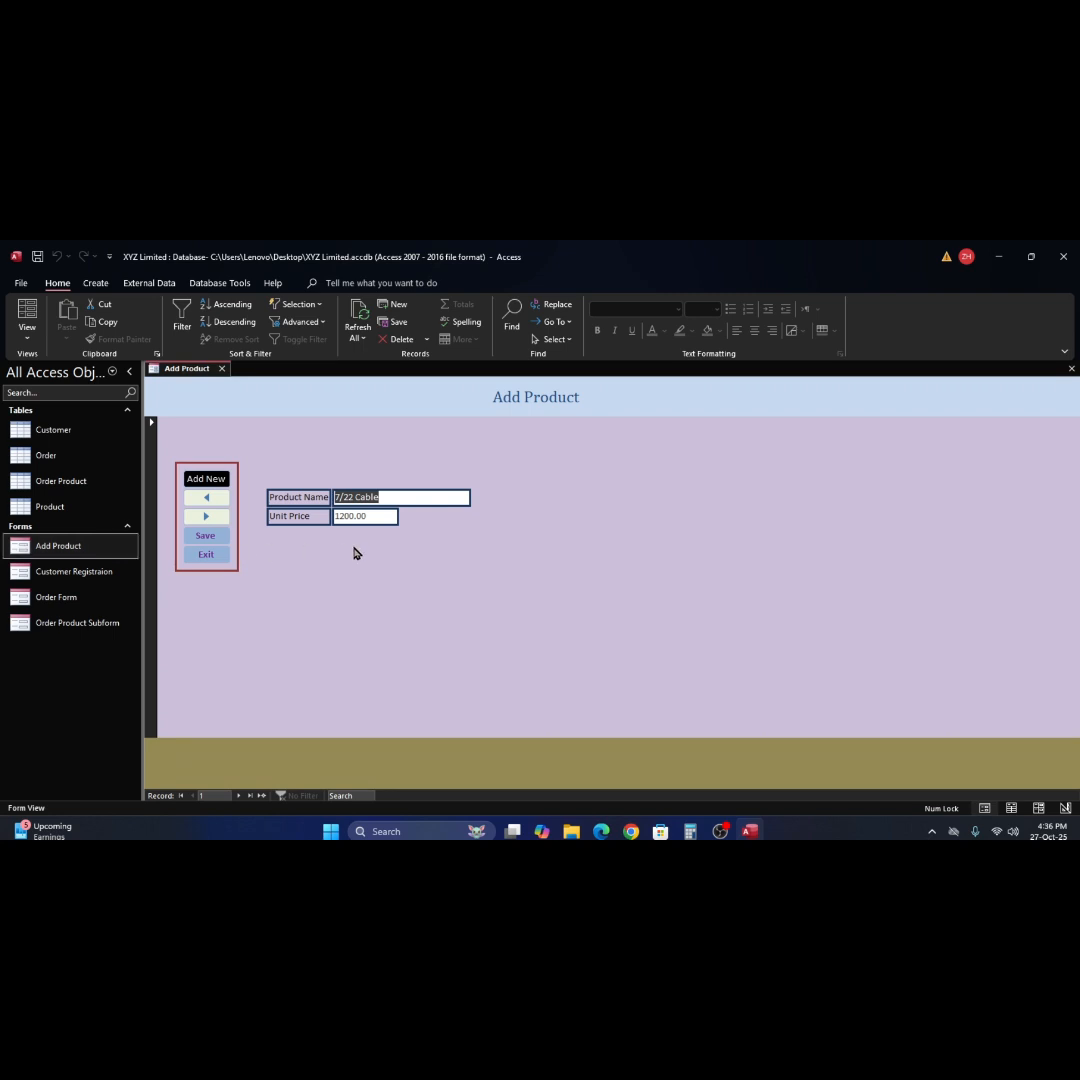
pyautogui.click(210, 479)
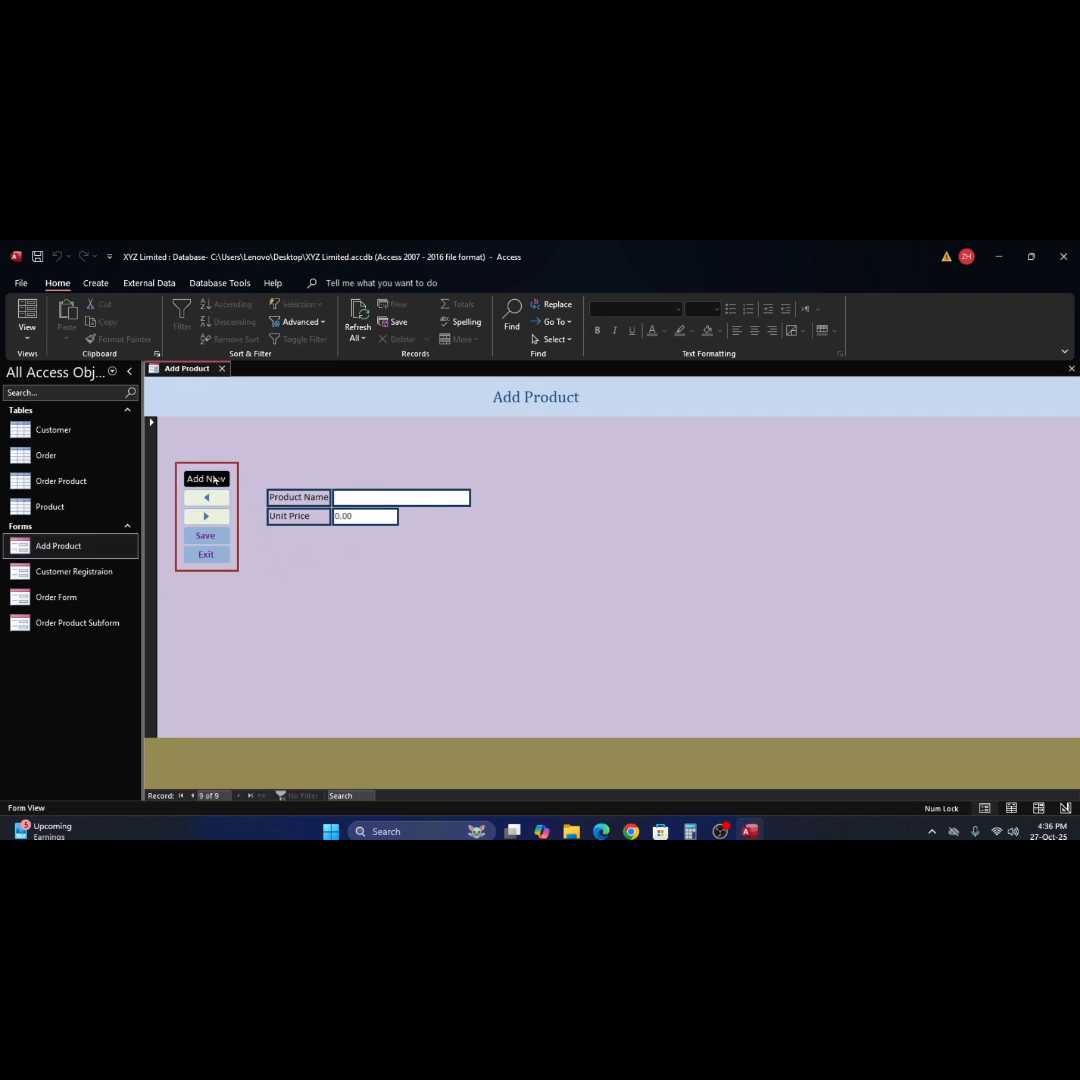
pyautogui.click(362, 499)
pyautogui.write('Aircoler 2 ton')
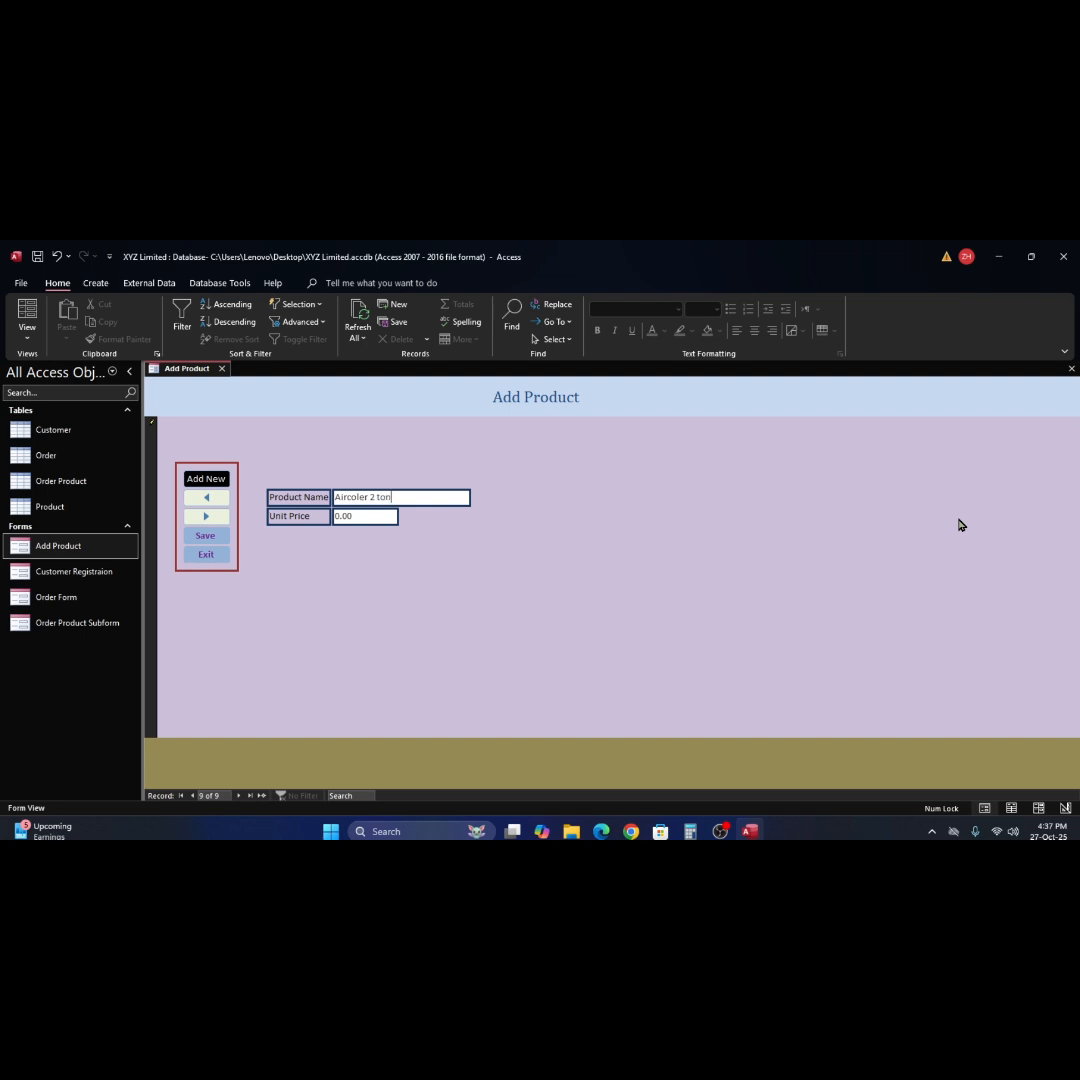
pyautogui.press('Tab')
pyautogui.write('5')
pyautogui.press('Tab')
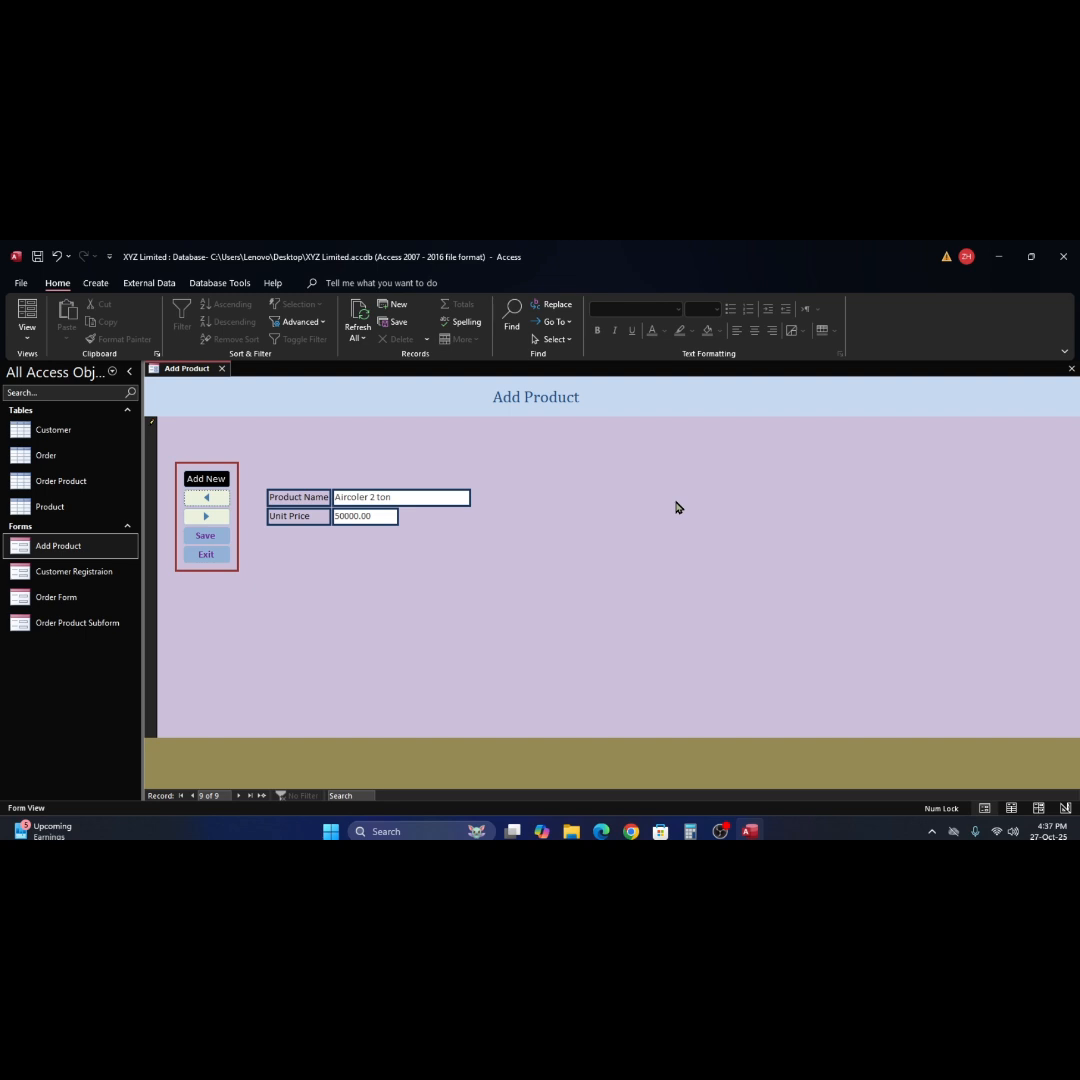
pyautogui.click(207, 537)
pyautogui.click(206, 556)
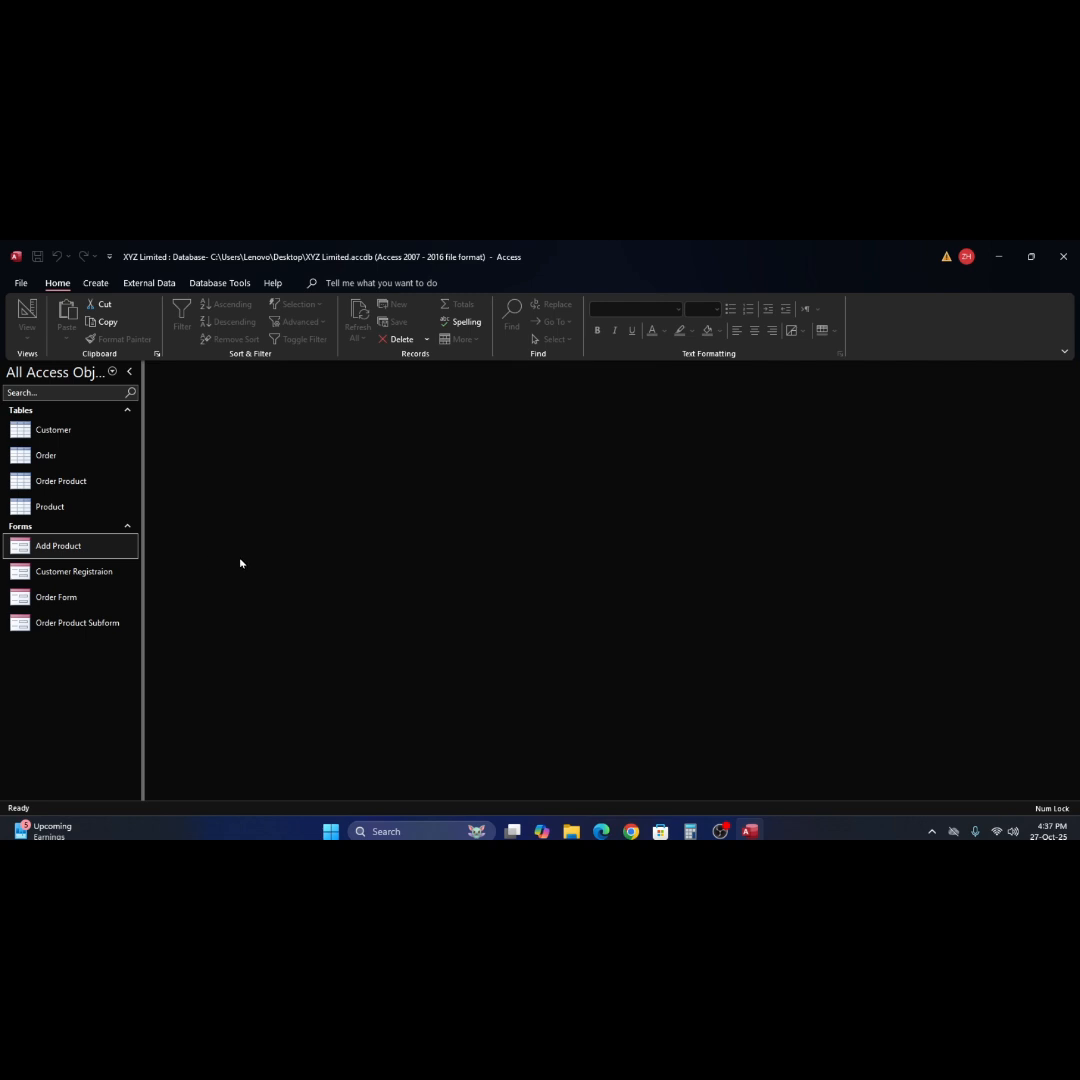
# Check the Product table's datasheet for the new product, refresh the records and close the table.
pyautogui.doubleClick(22, 510)
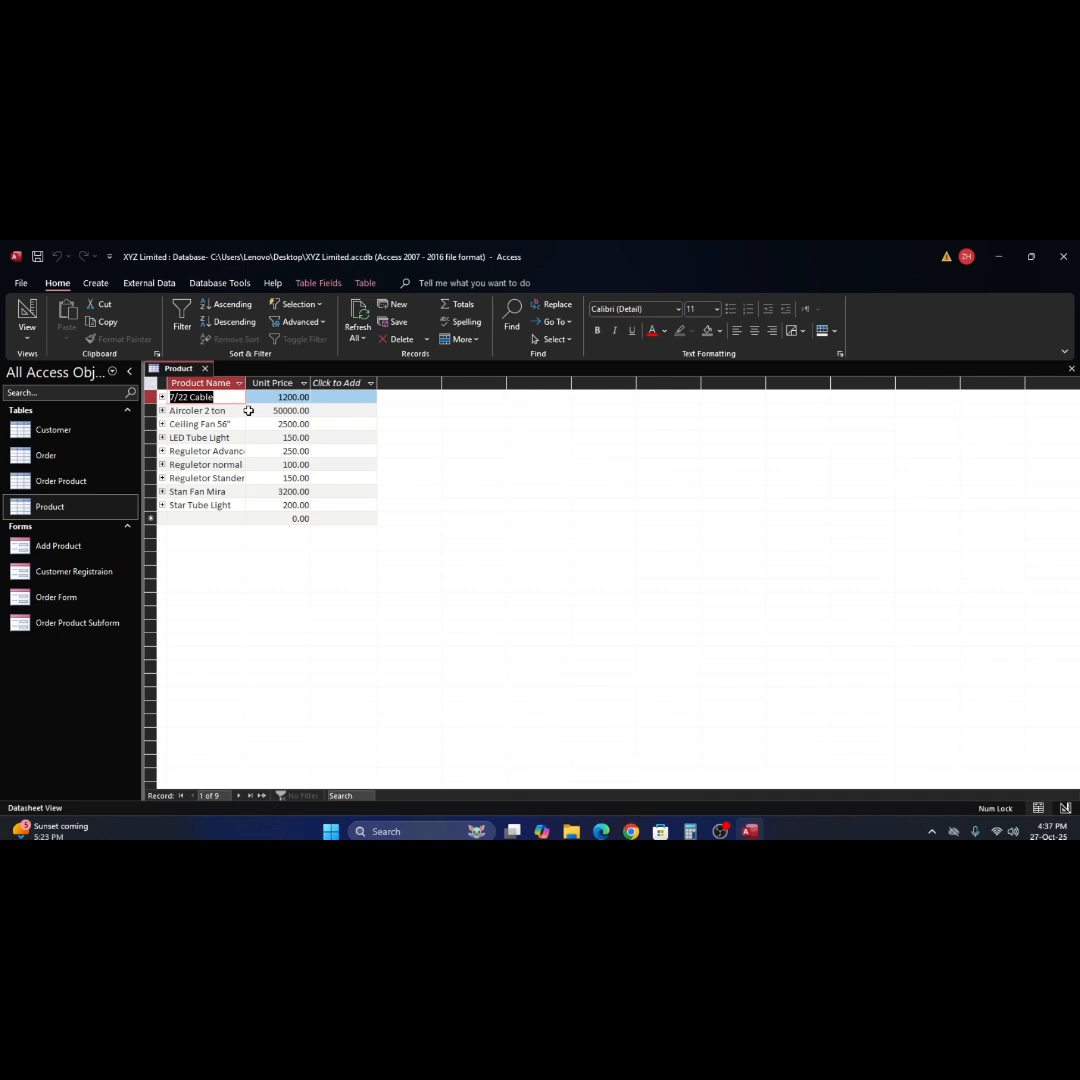
pyautogui.click(360, 318)
pyautogui.click(1072, 367)
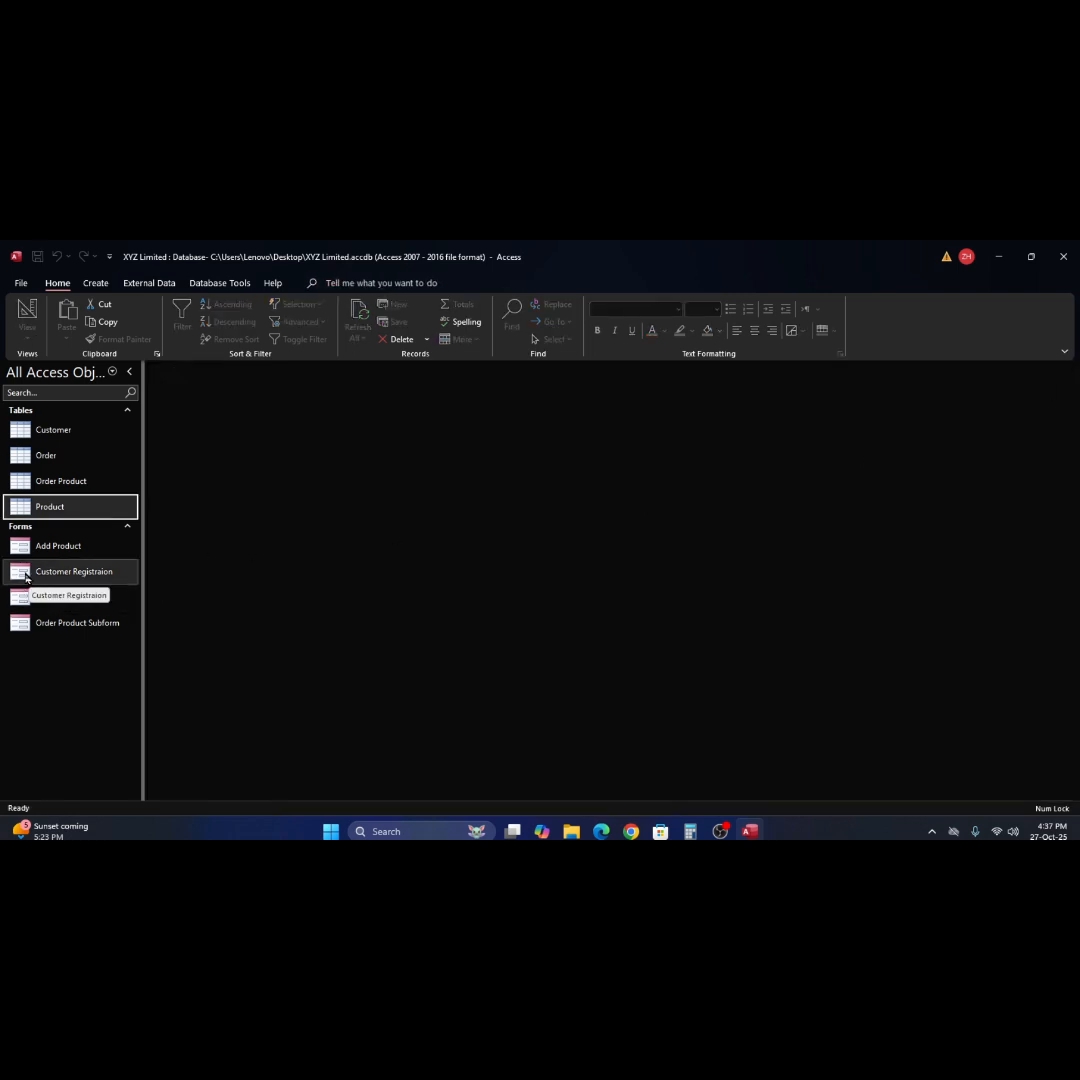
# View the Customer Registraion form and the Customer table's records, closing each one after viewing.
pyautogui.doubleClick(25, 572)
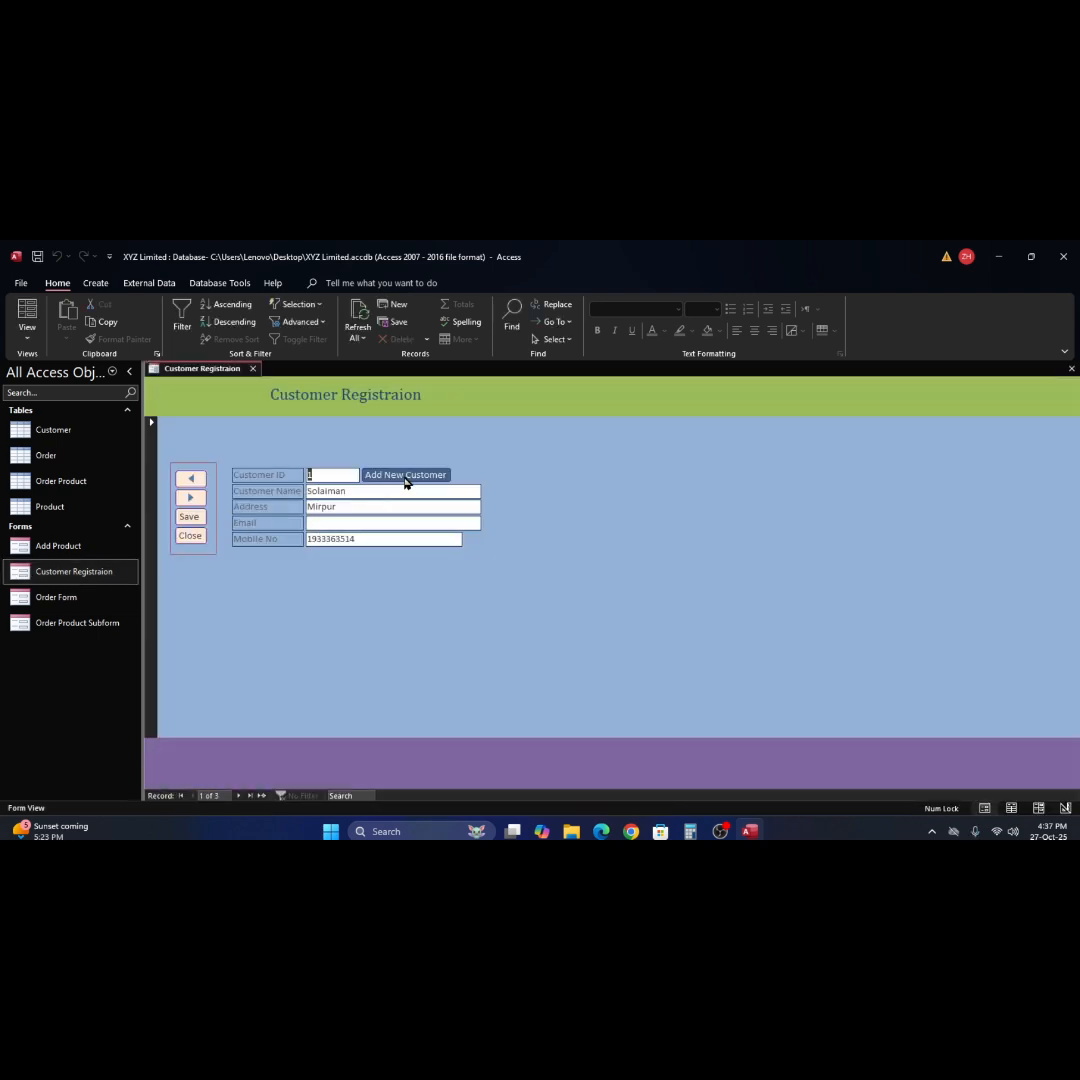
pyautogui.click(1070, 368)
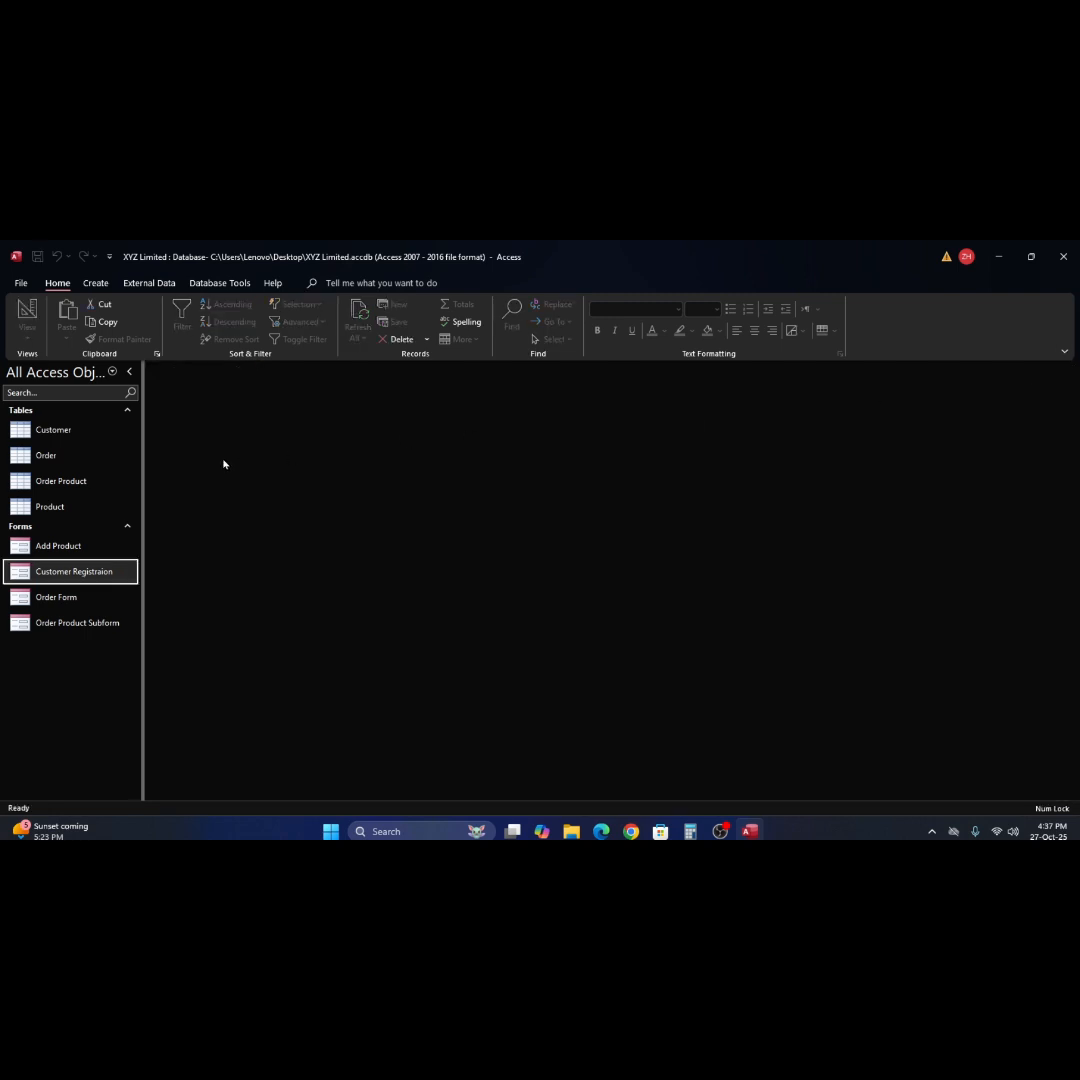
pyautogui.doubleClick(24, 432)
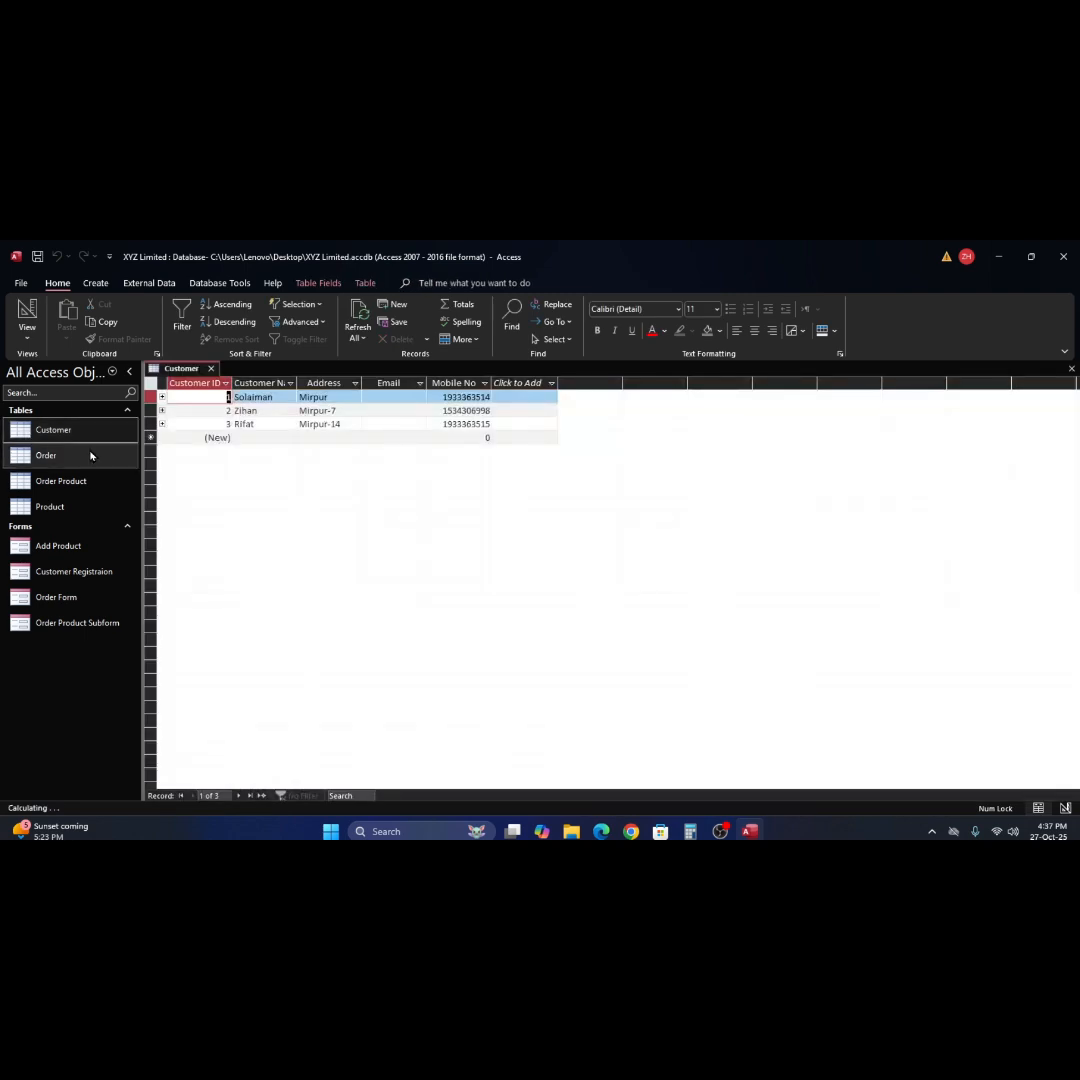
pyautogui.click(1070, 368)
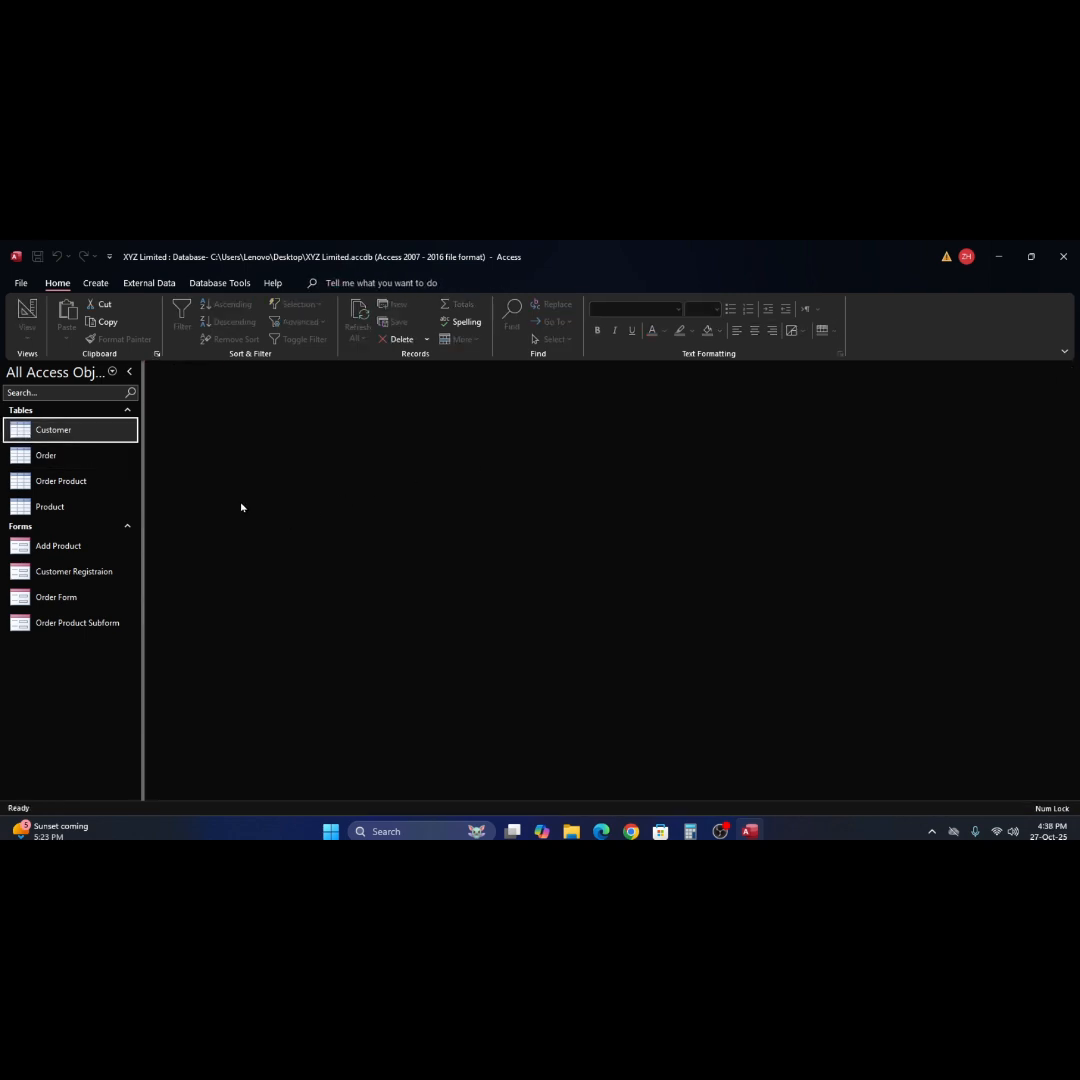
# Open the Customer Registraion form and inspect its layout in Design View.
pyautogui.doubleClick(30, 575)
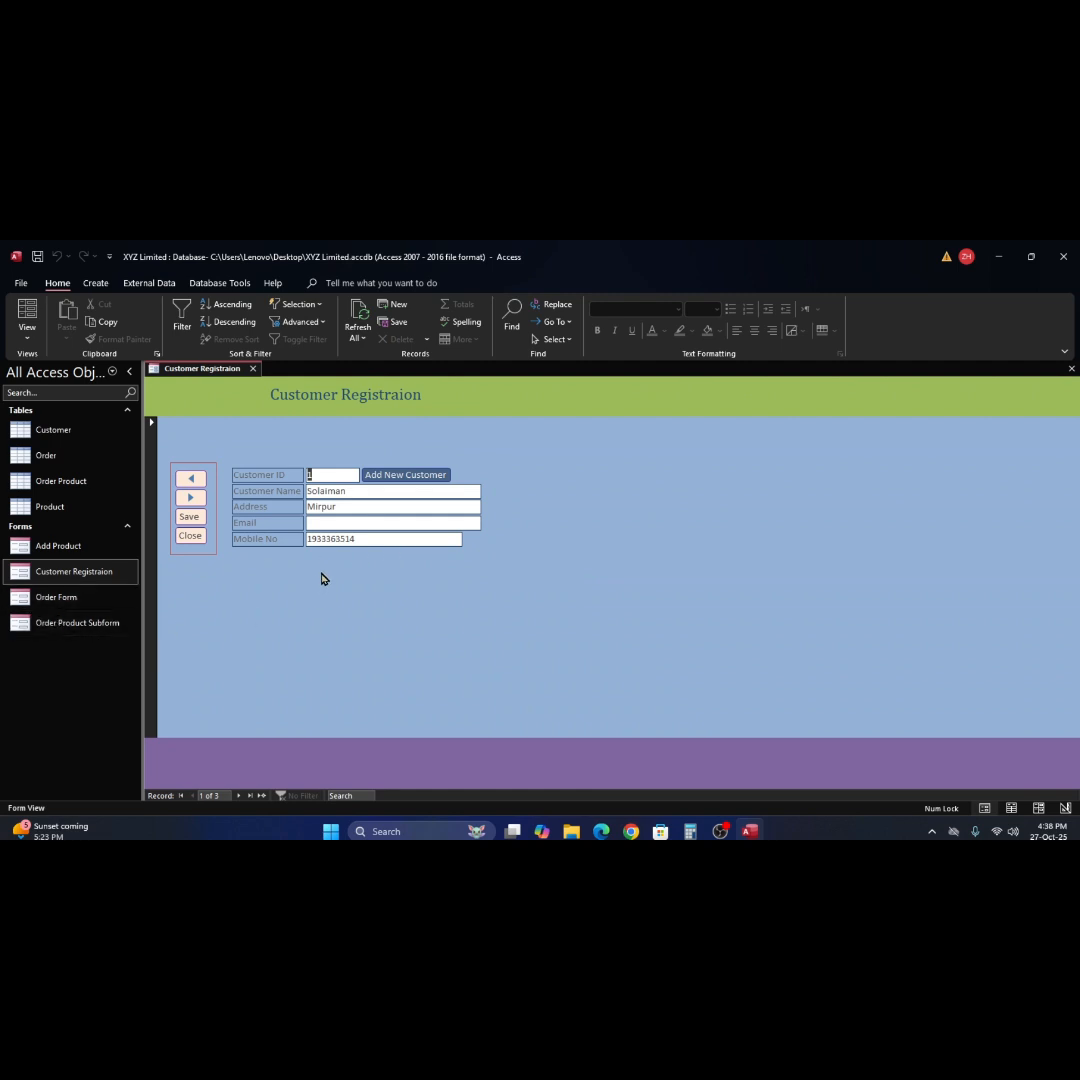
pyautogui.click(338, 477)
pyautogui.rightClick(24, 594)
pyautogui.click(77, 619)
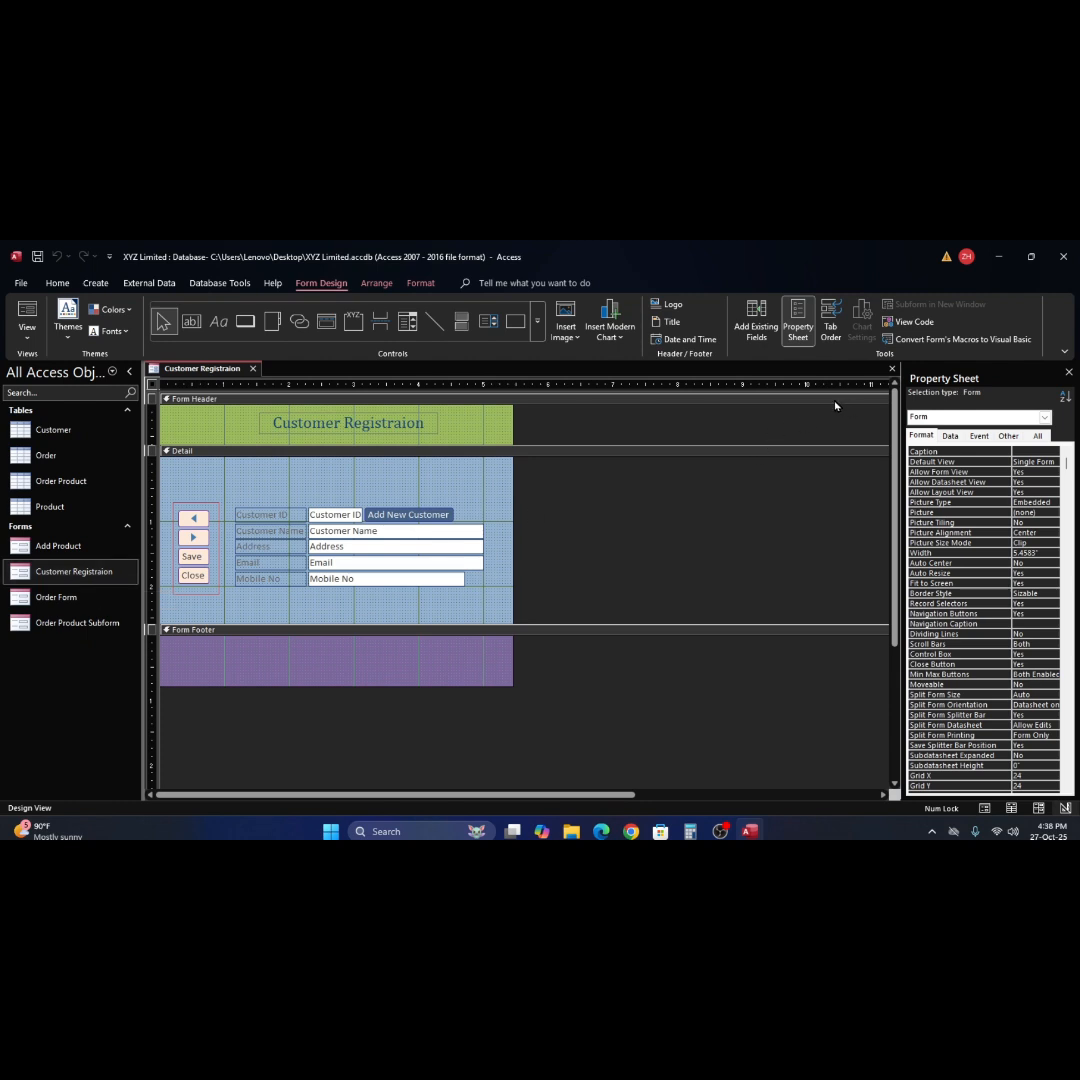
# Add a new customer in the Customer Registraion form, filling in the customer's name and address, and close the form.
pyautogui.doubleClick(24, 576)
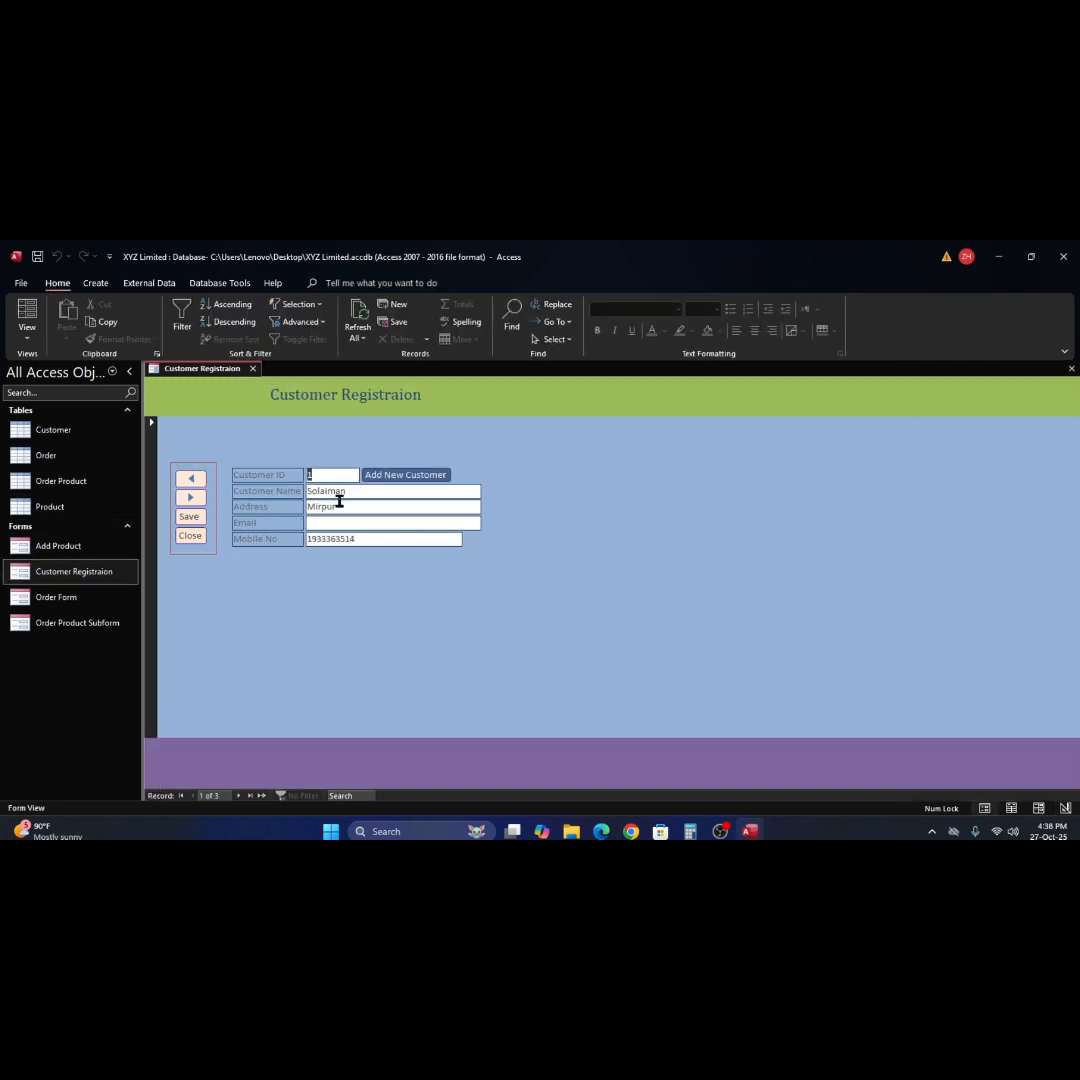
pyautogui.click(403, 476)
pyautogui.write('Mr. Karim')
pyautogui.press('Tab')
pyautogui.click(375, 477)
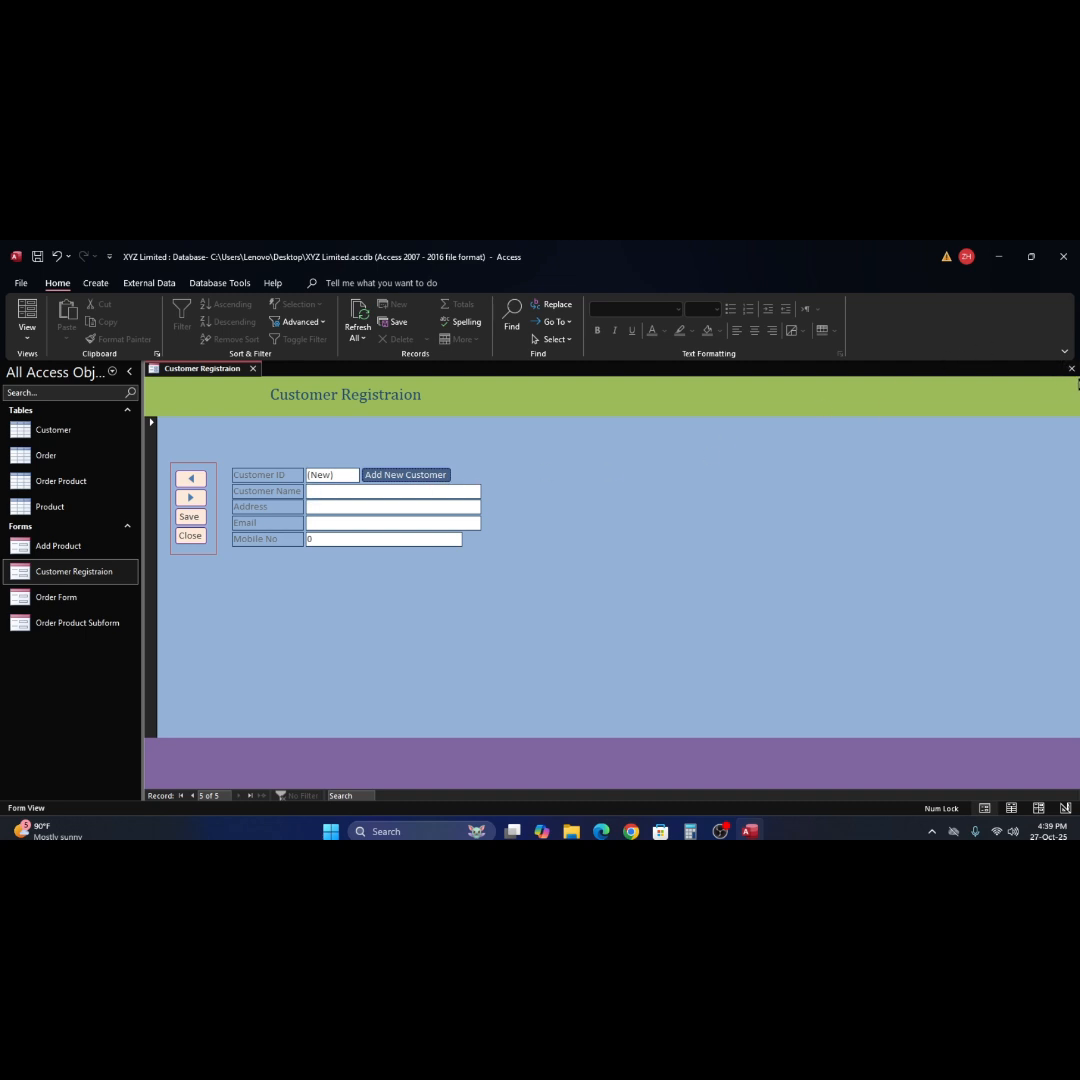
pyautogui.click(1070, 370)
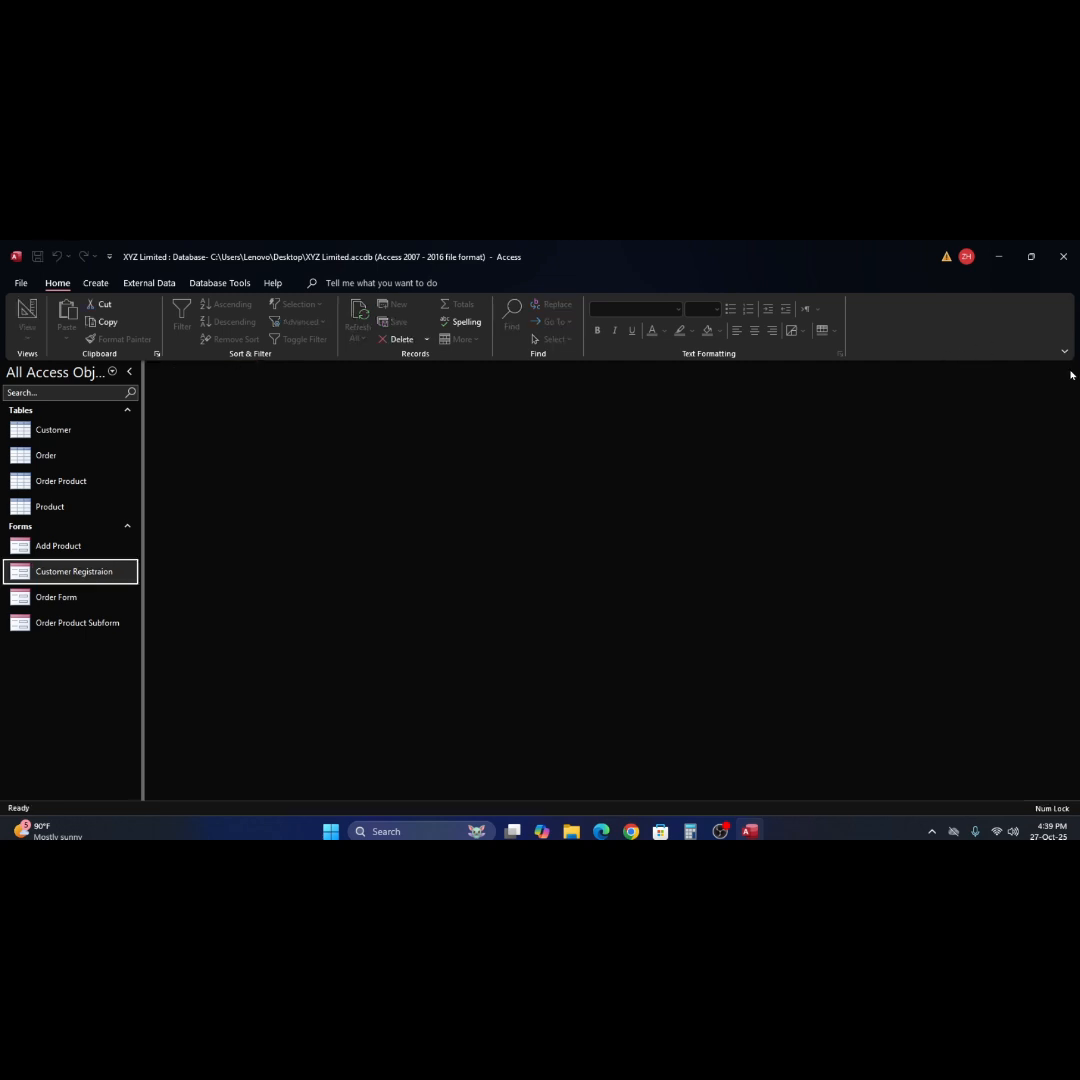
# Open the Customer table and select the Email field of the newly added customer's record.
pyautogui.doubleClick(27, 434)
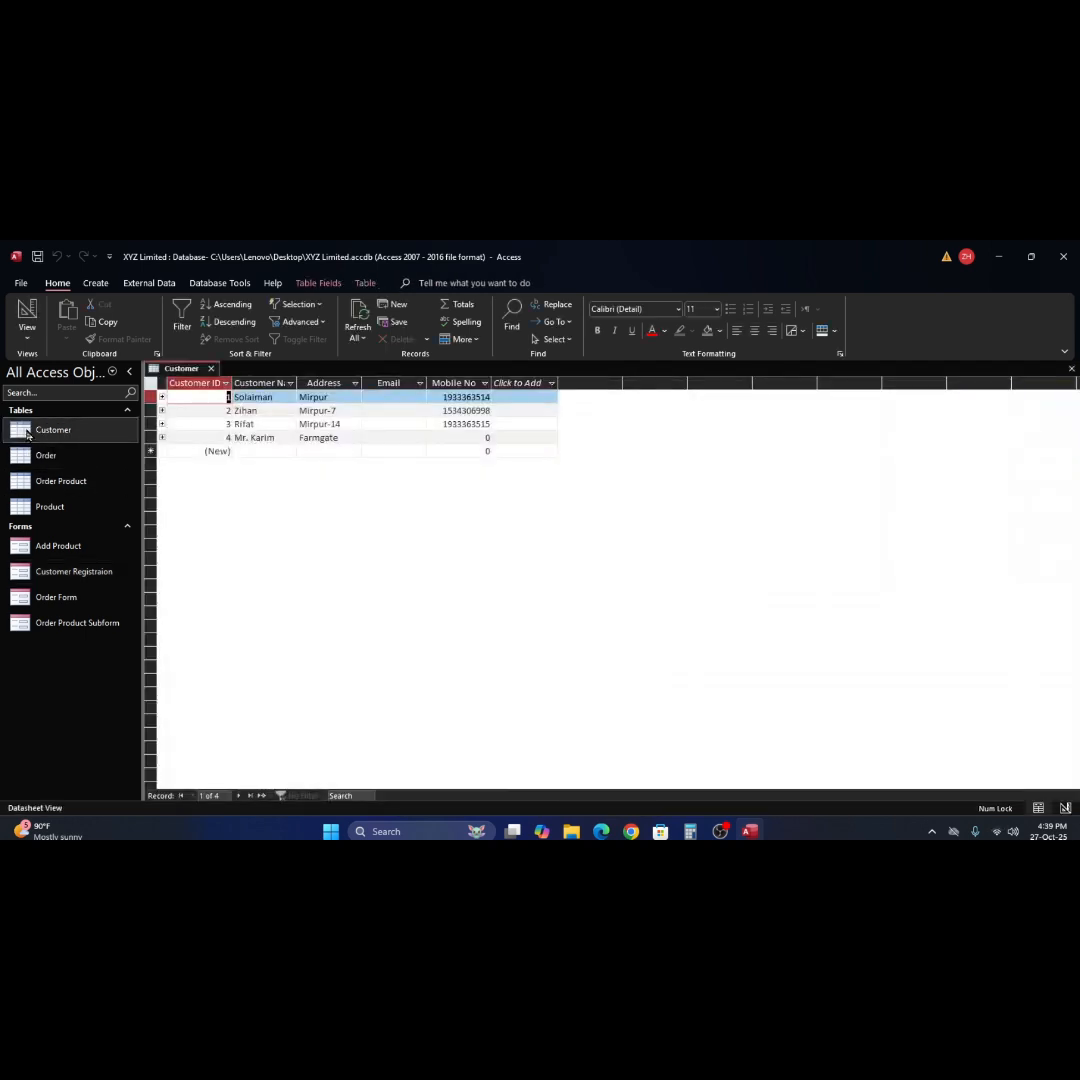
pyautogui.click(372, 439)
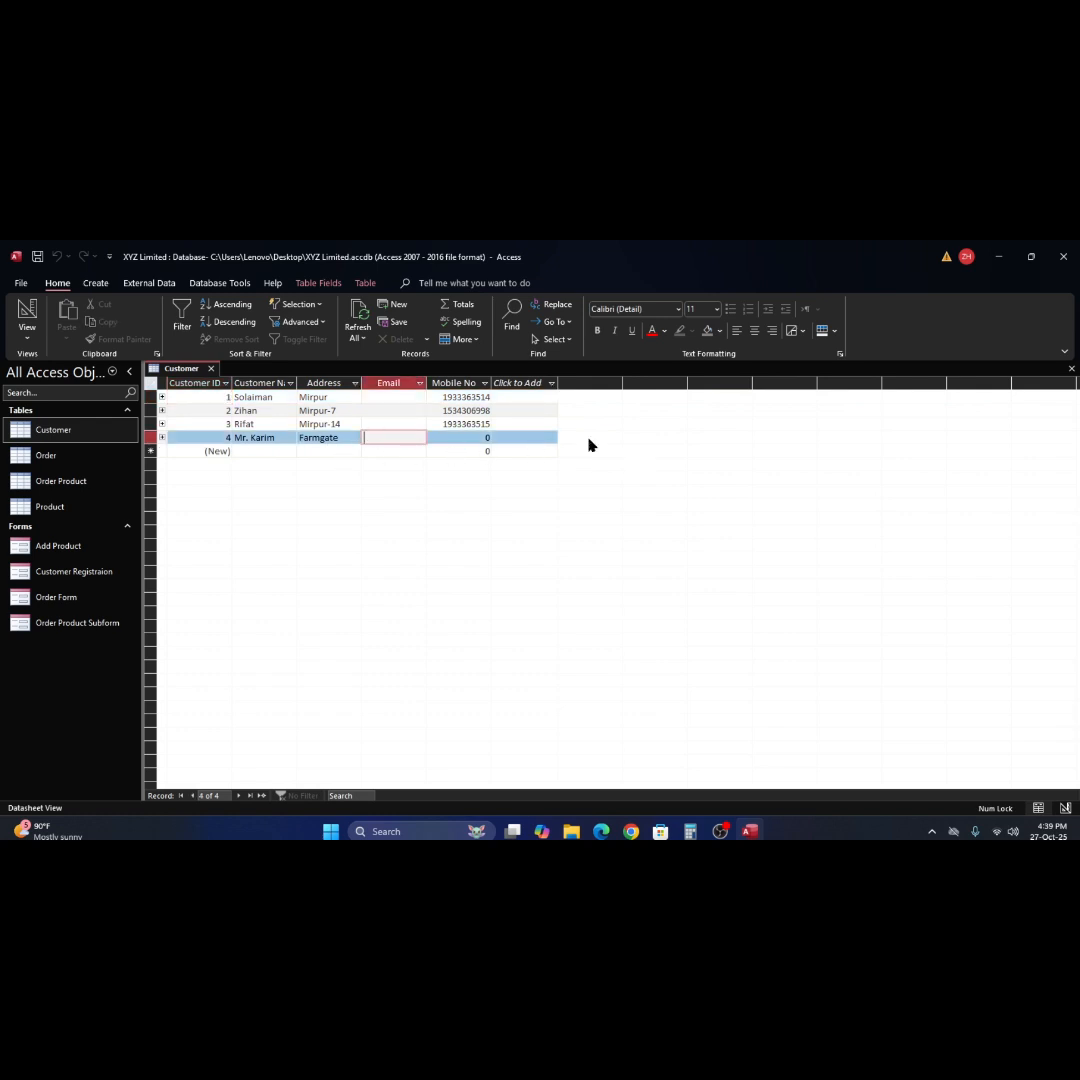
# Close and reopen the Customer table, compare the first and newest customer records, and close the table.
pyautogui.click(1071, 368)
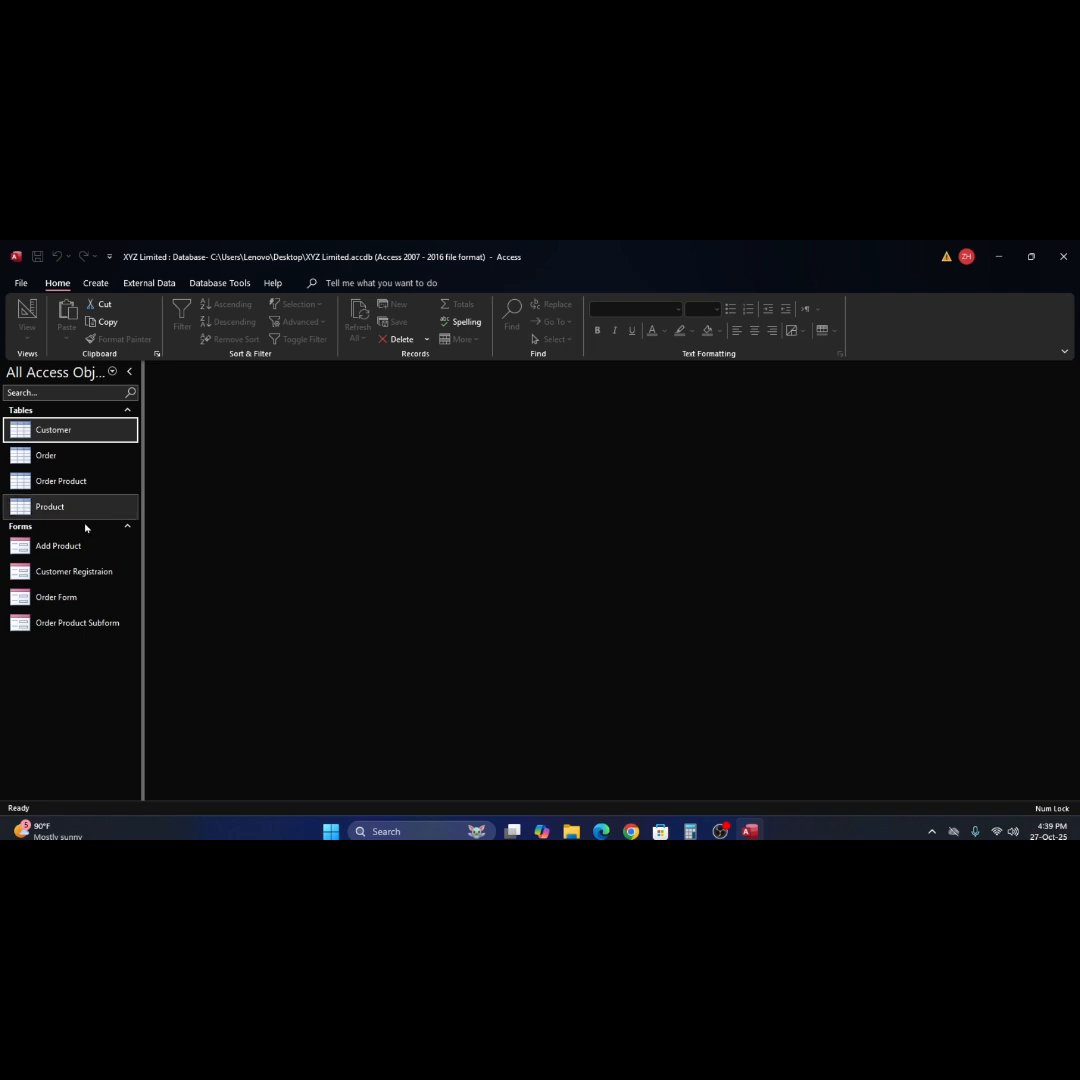
pyautogui.doubleClick(27, 432)
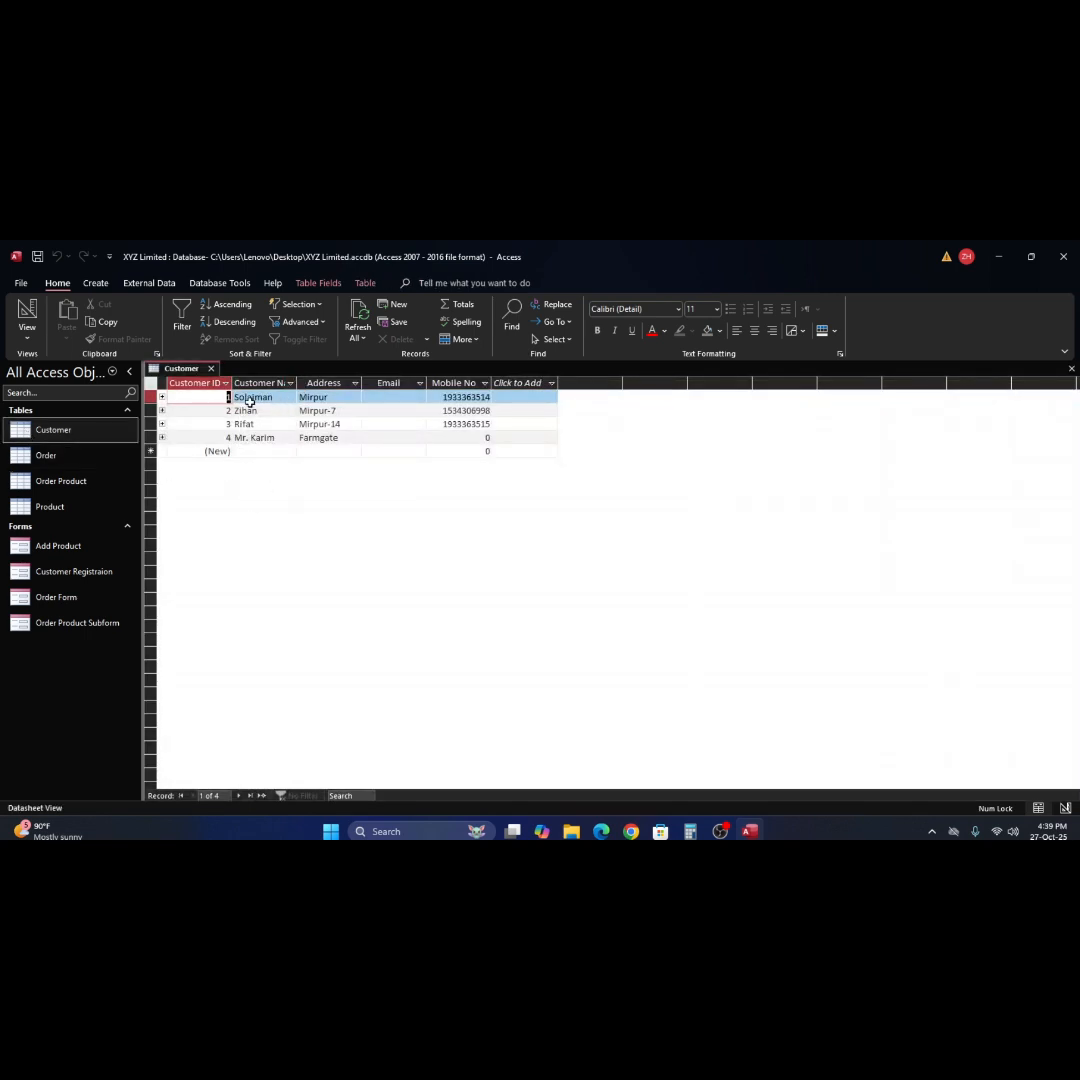
pyautogui.click(199, 441)
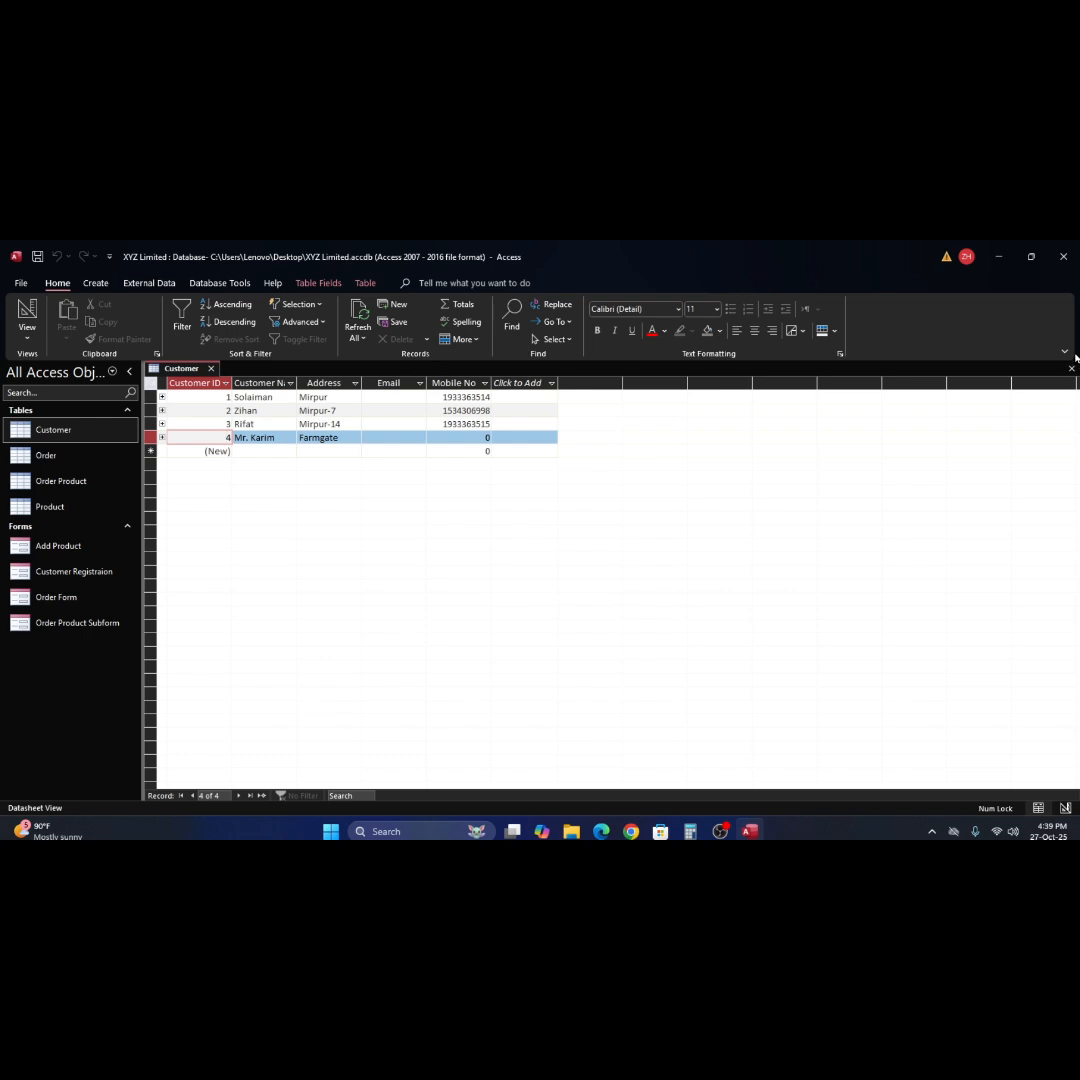
pyautogui.click(220, 397)
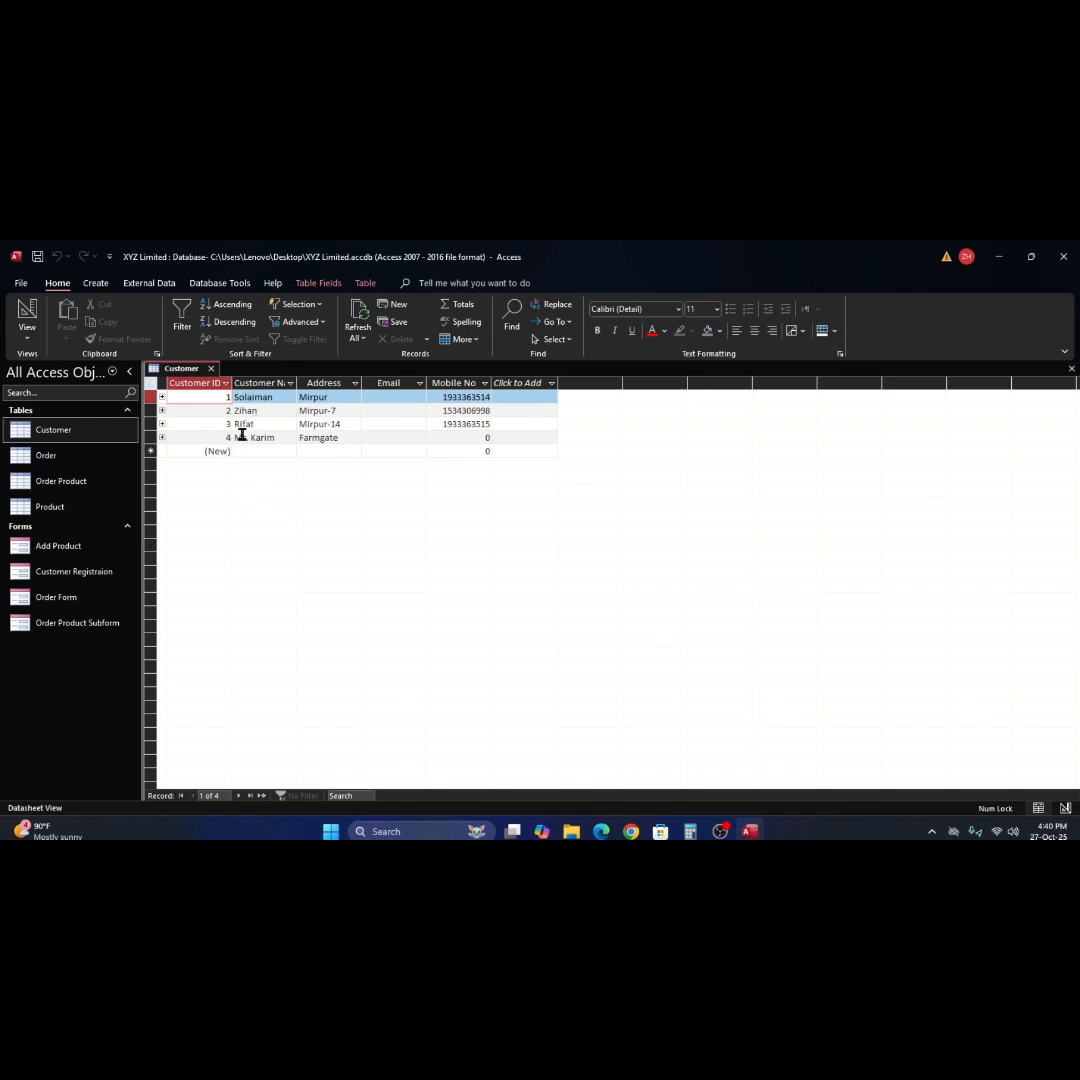
pyautogui.click(1070, 371)
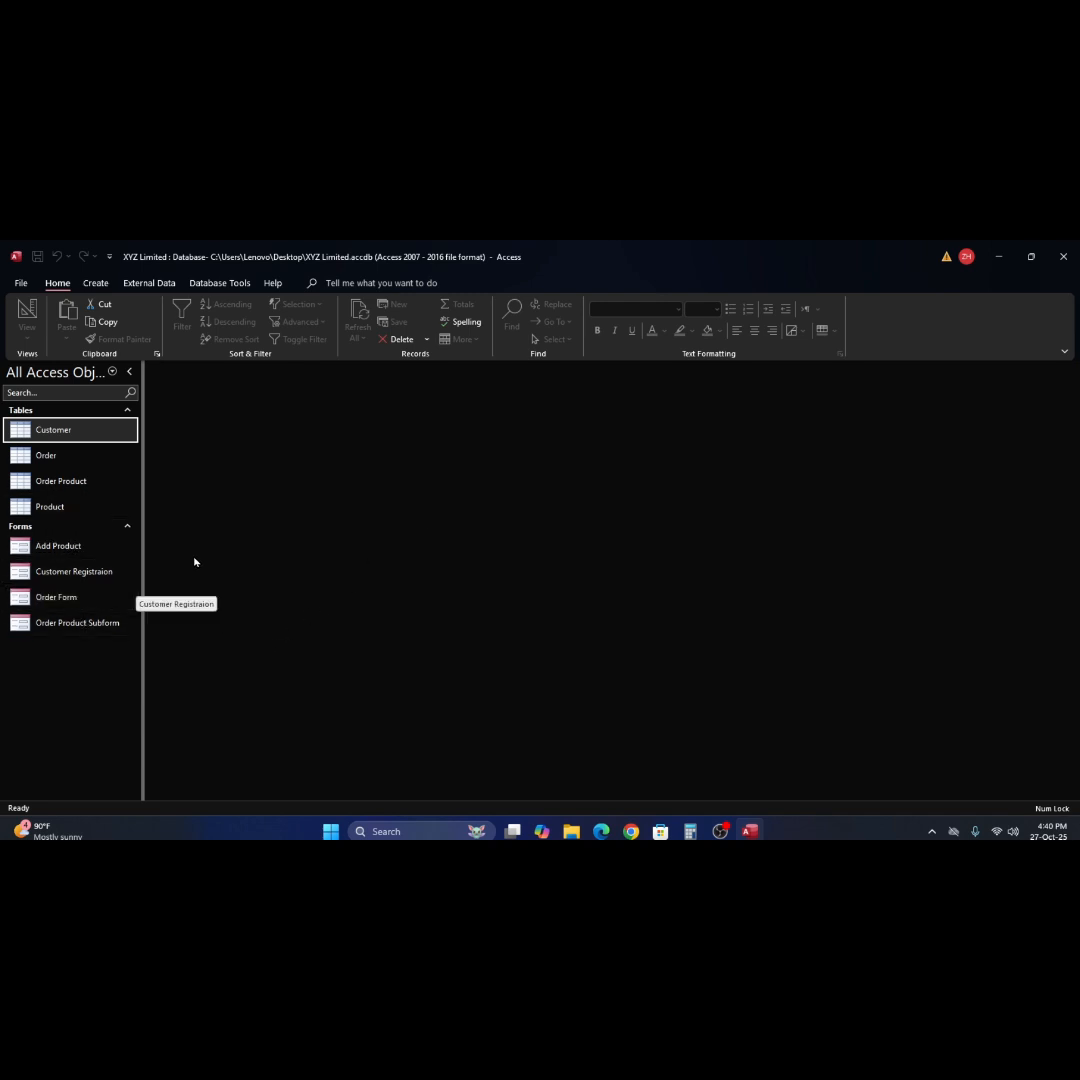
# Open the Order Form, change the first order's Customer ID to the last customer listed, and refresh all records.
pyautogui.doubleClick(26, 600)
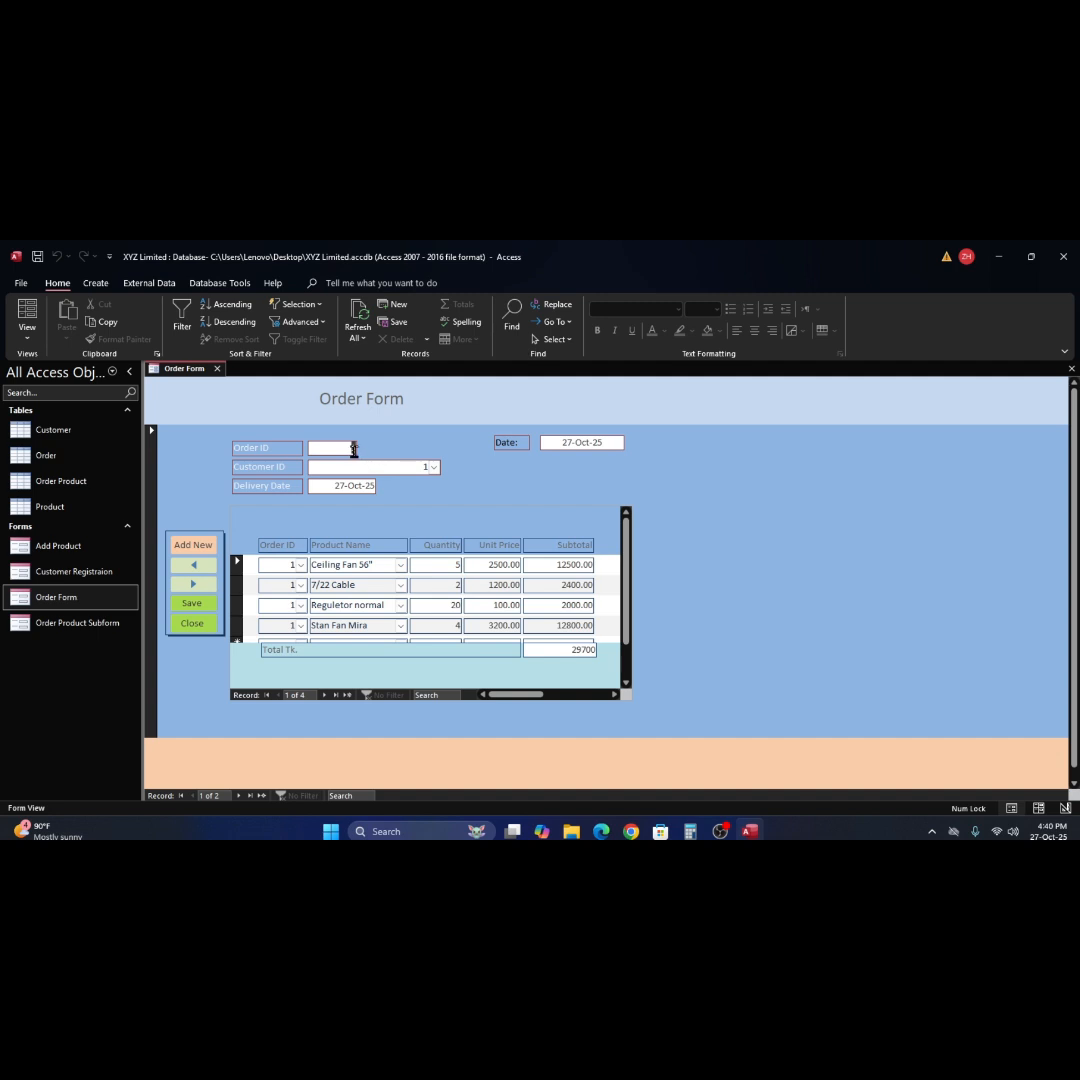
pyautogui.click(433, 467)
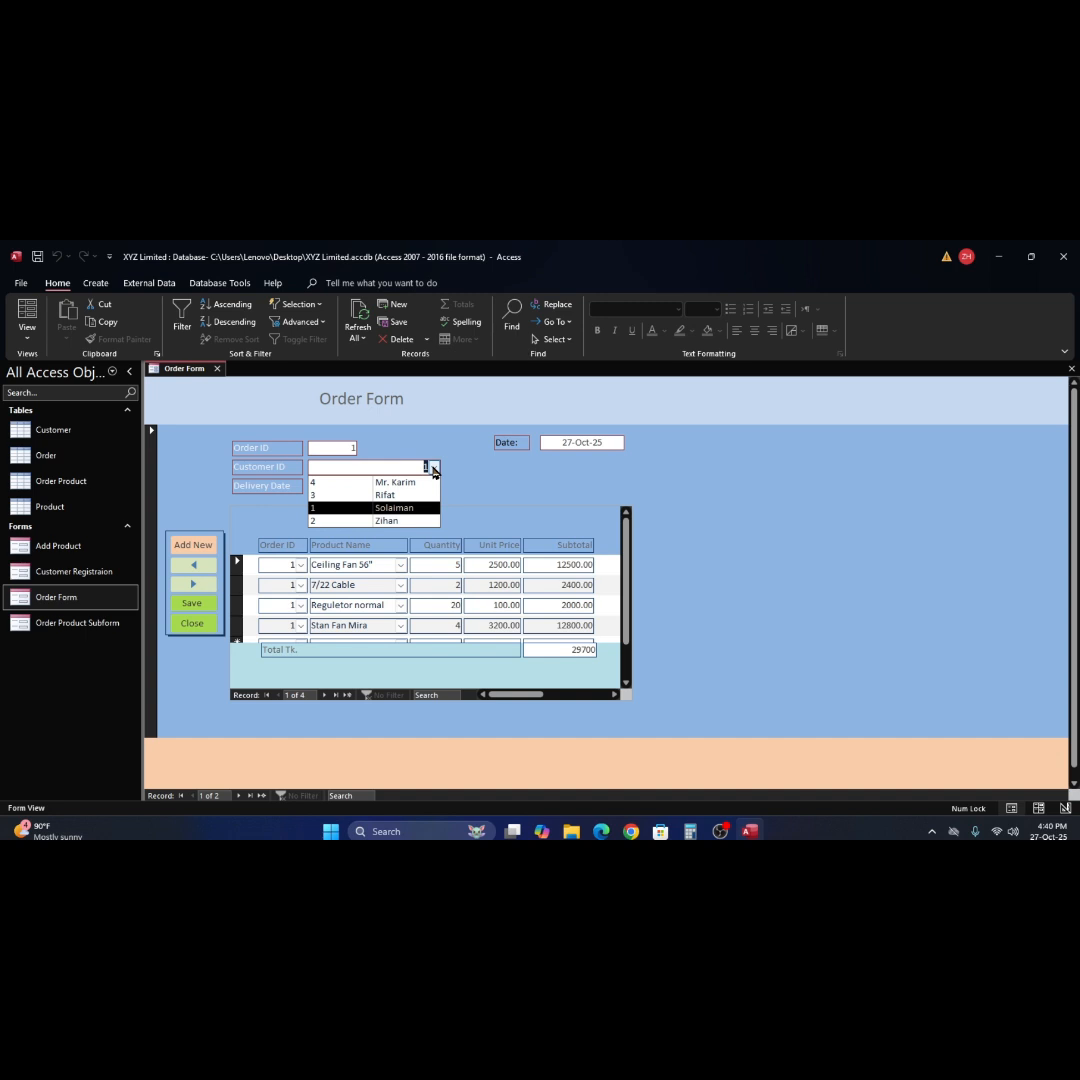
pyautogui.click(339, 521)
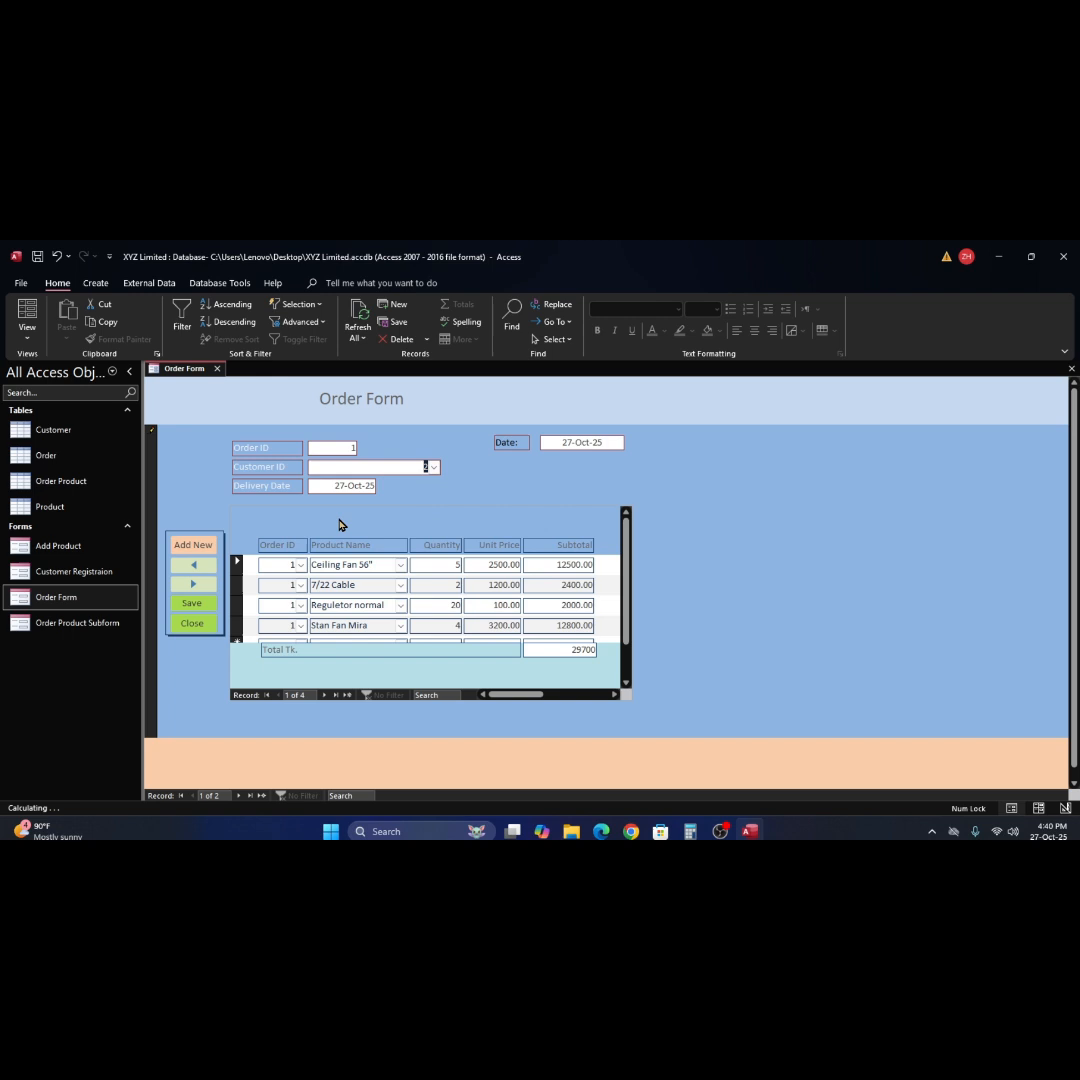
pyautogui.click(357, 312)
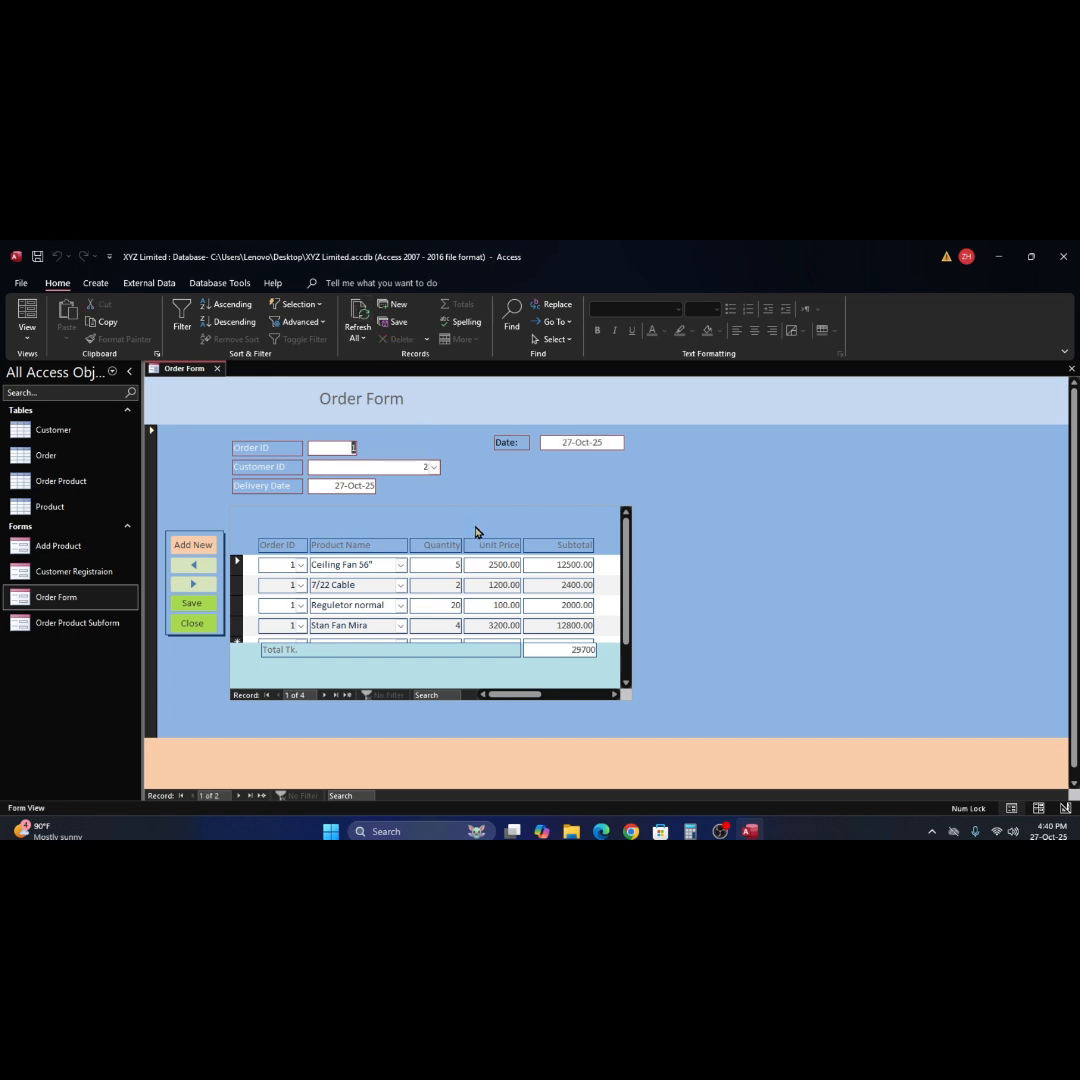
# Start a new order in the Order Form and assign it to the last customer in the Customer ID list.
pyautogui.click(200, 556)
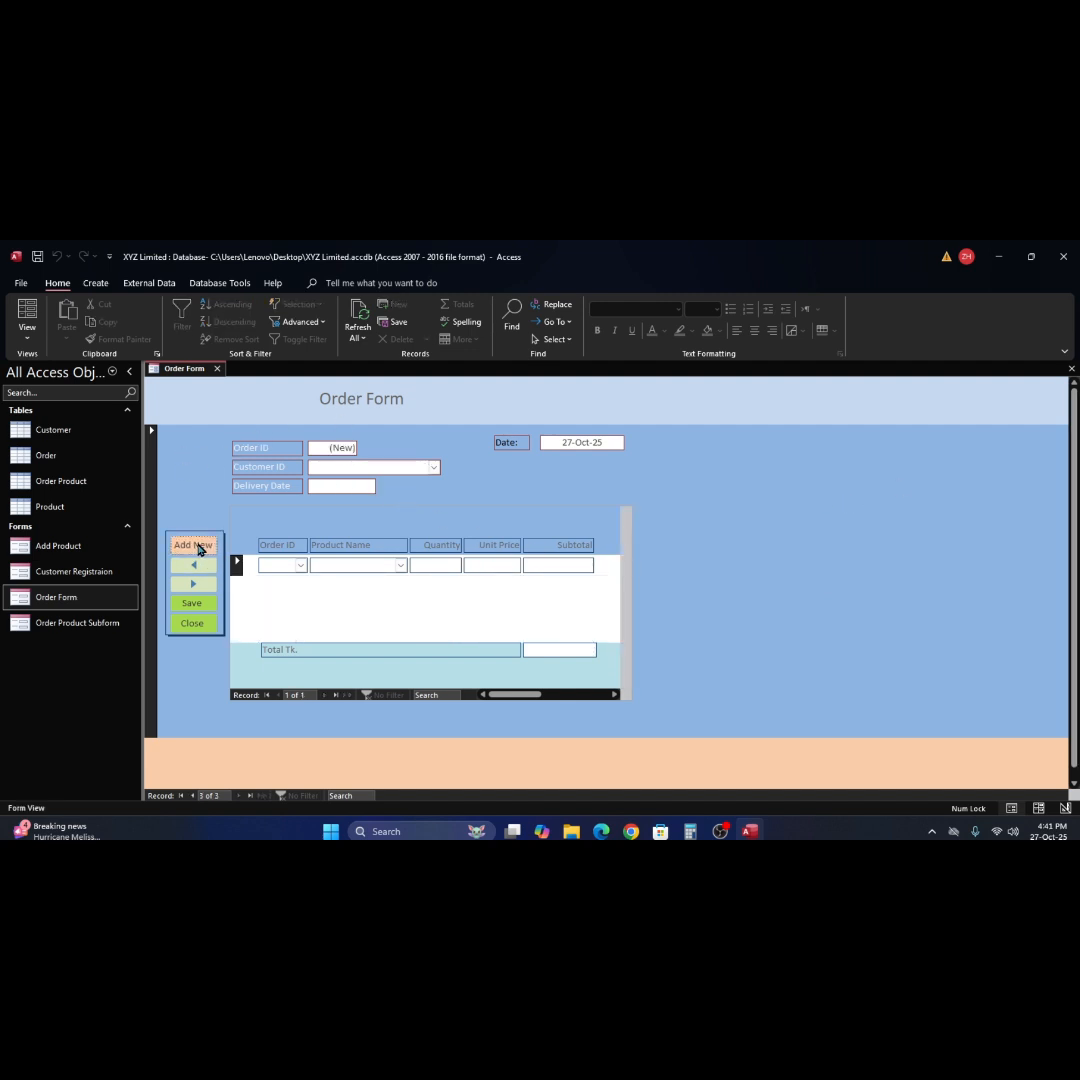
pyautogui.click(434, 467)
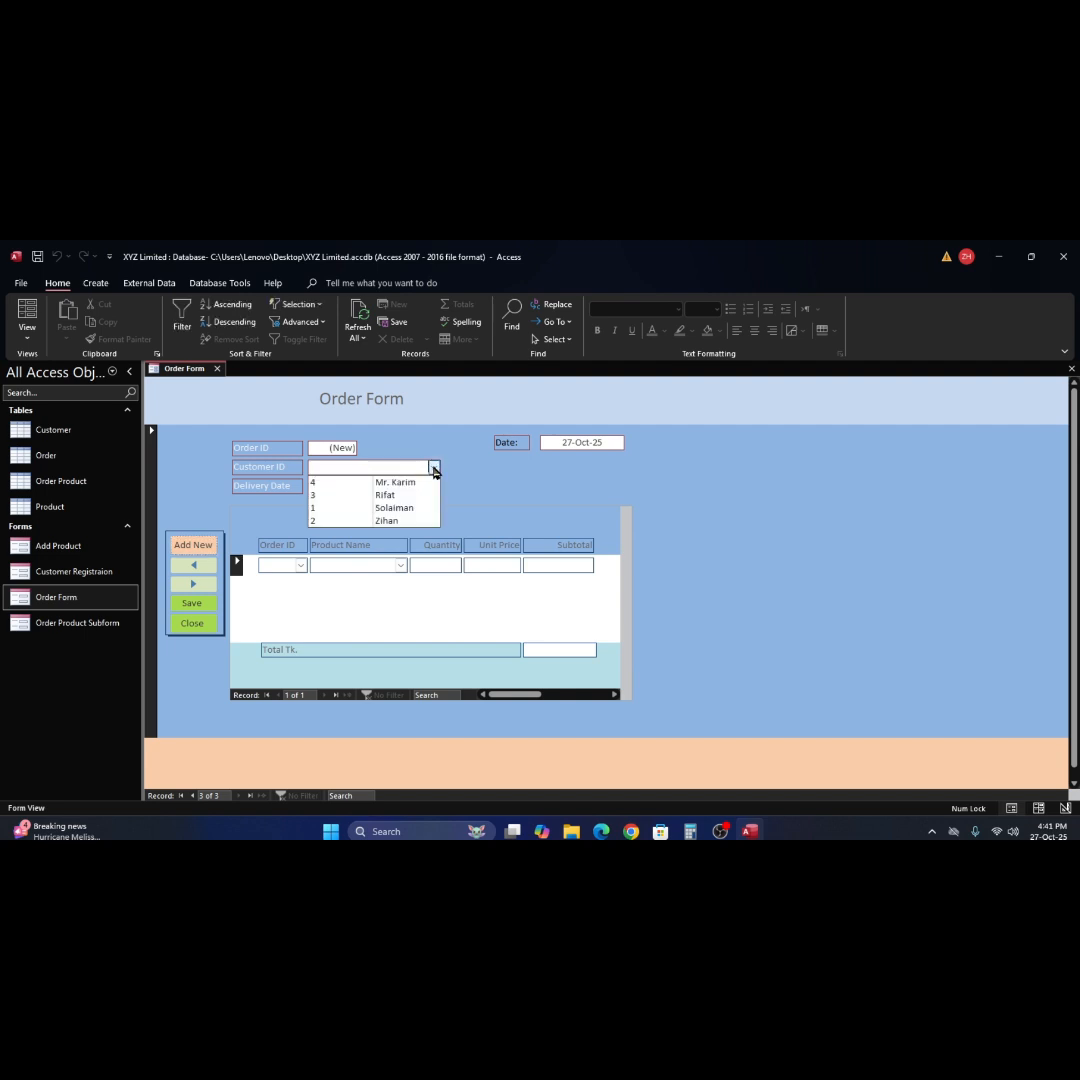
pyautogui.click(343, 522)
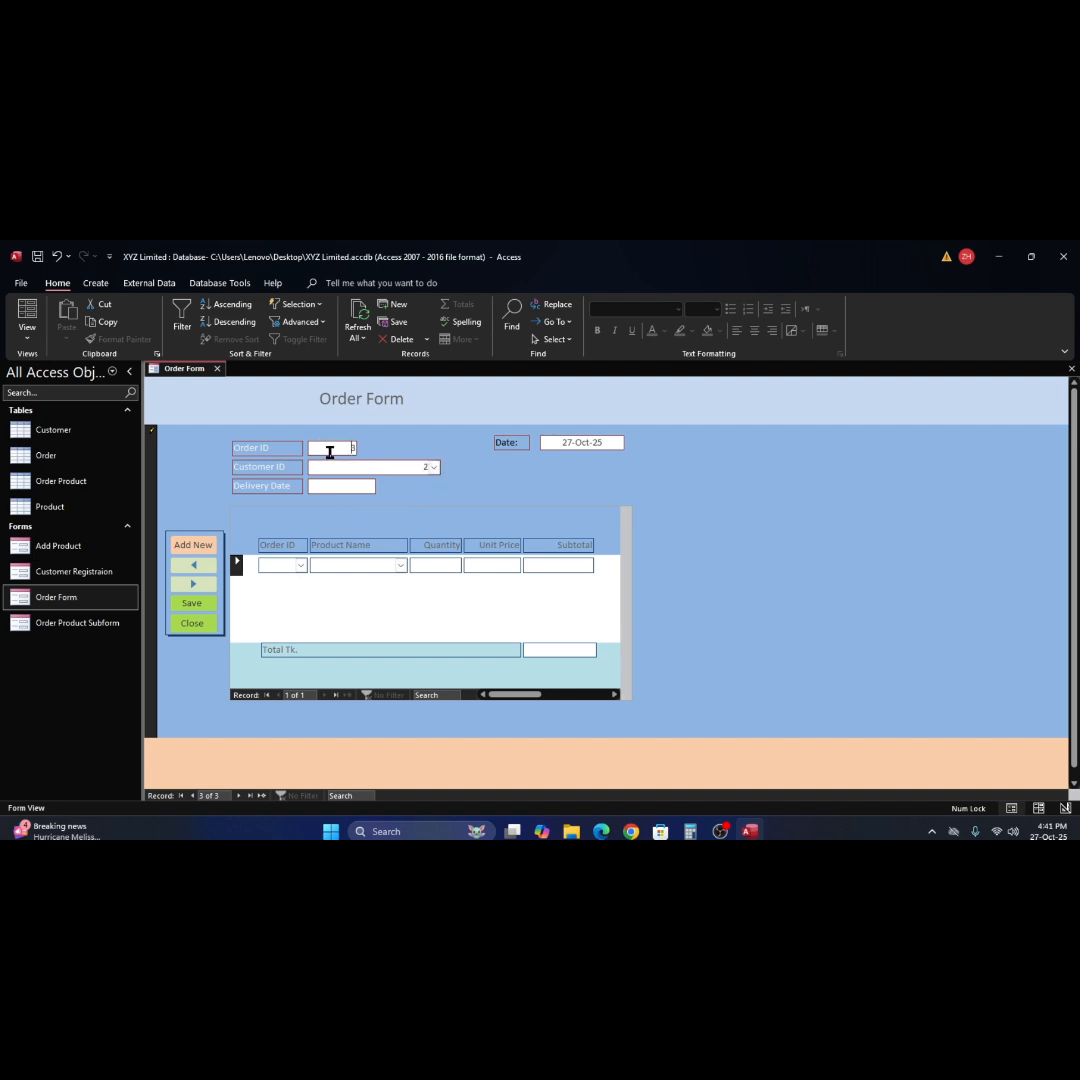
# Look through the new order's product line choices and fields without filling them in, and close the Order Form.
pyautogui.click(300, 565)
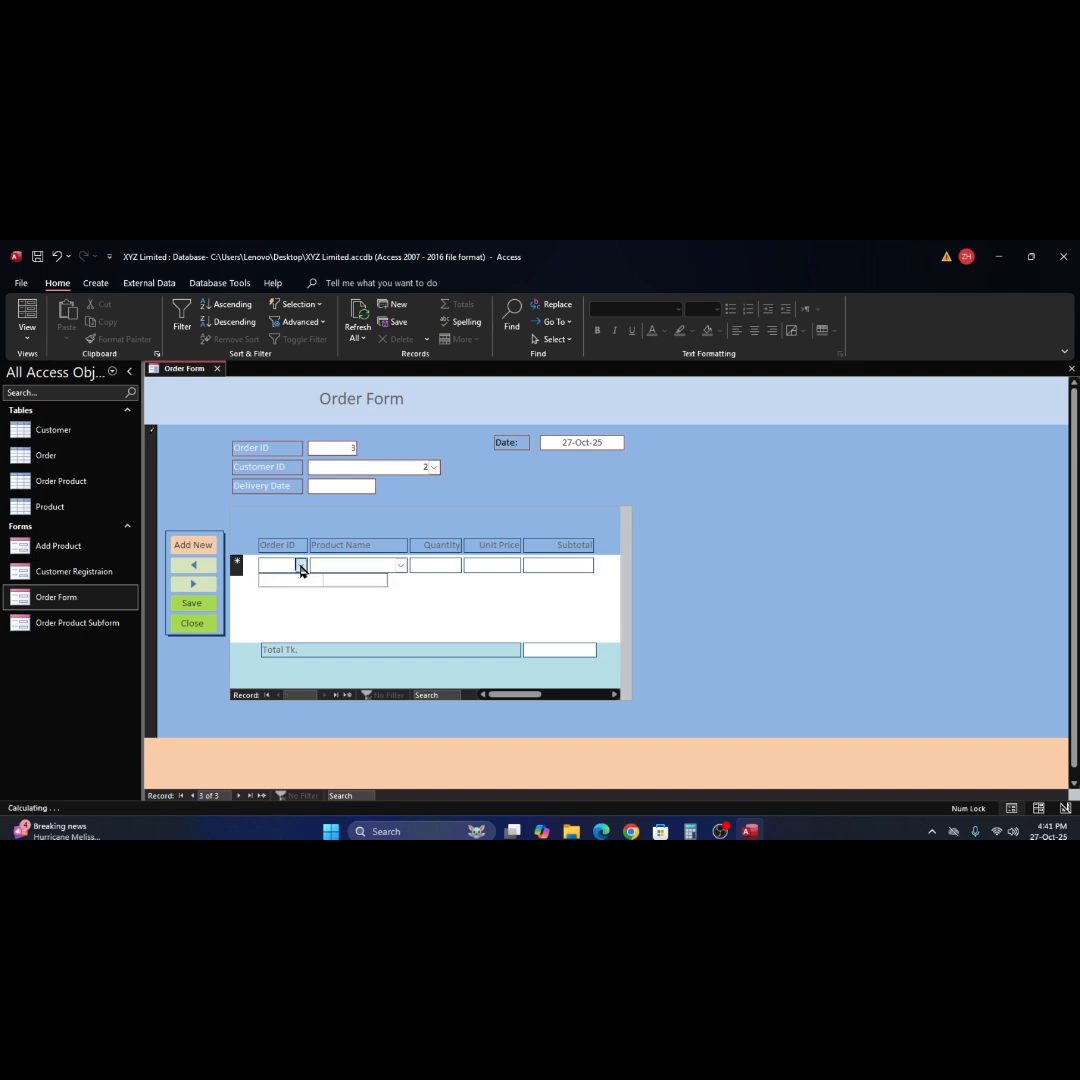
pyautogui.click(401, 566)
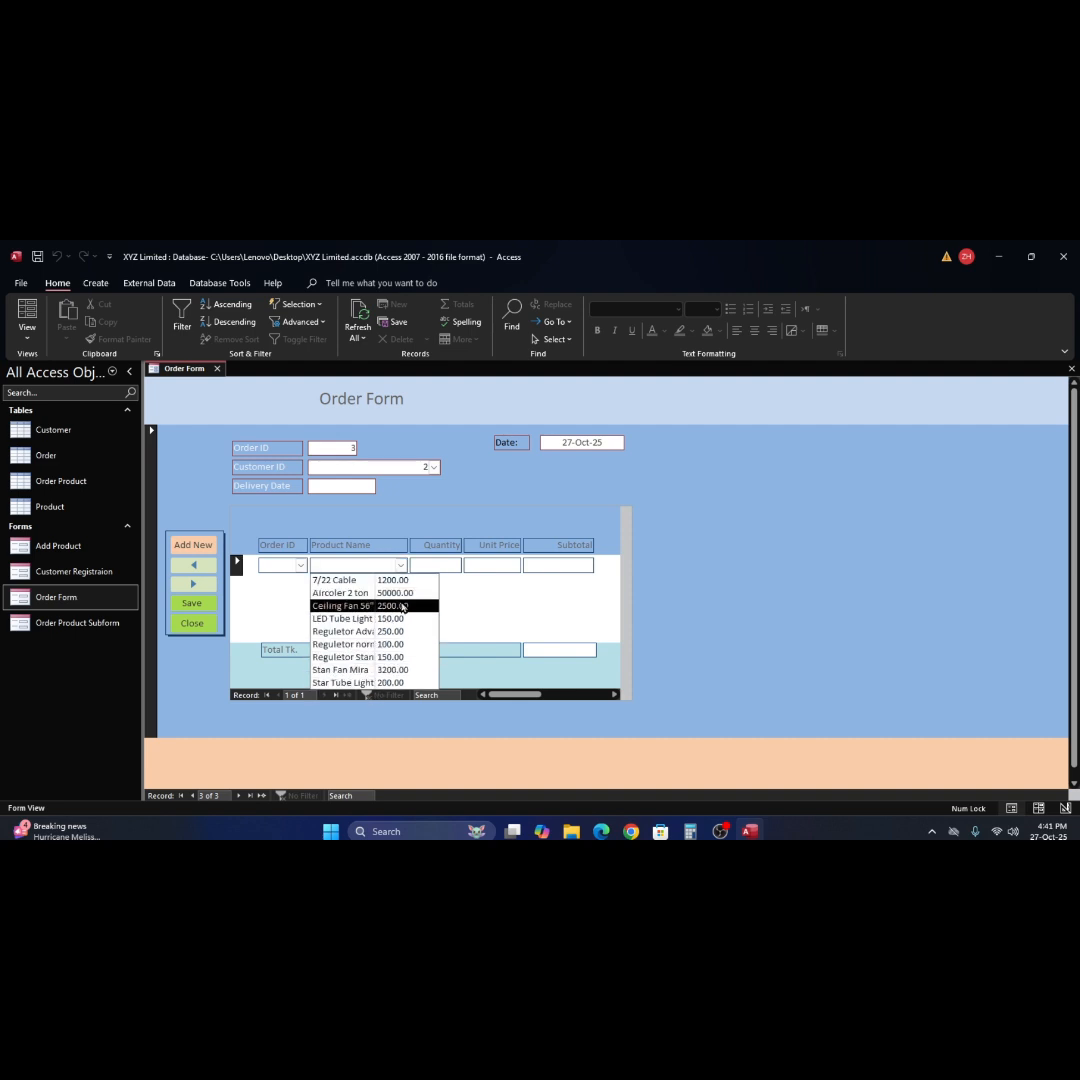
pyautogui.click(453, 566)
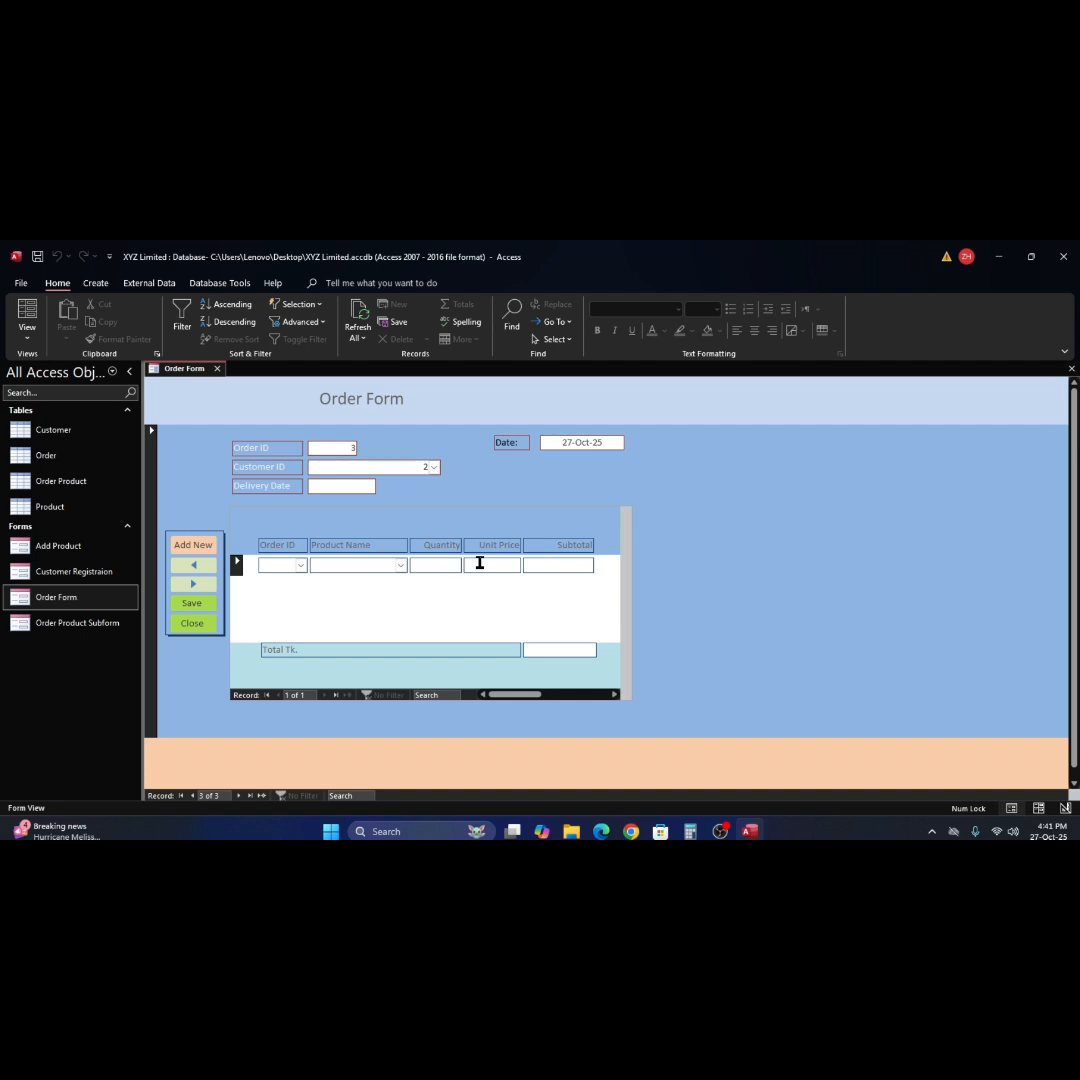
pyautogui.click(560, 568)
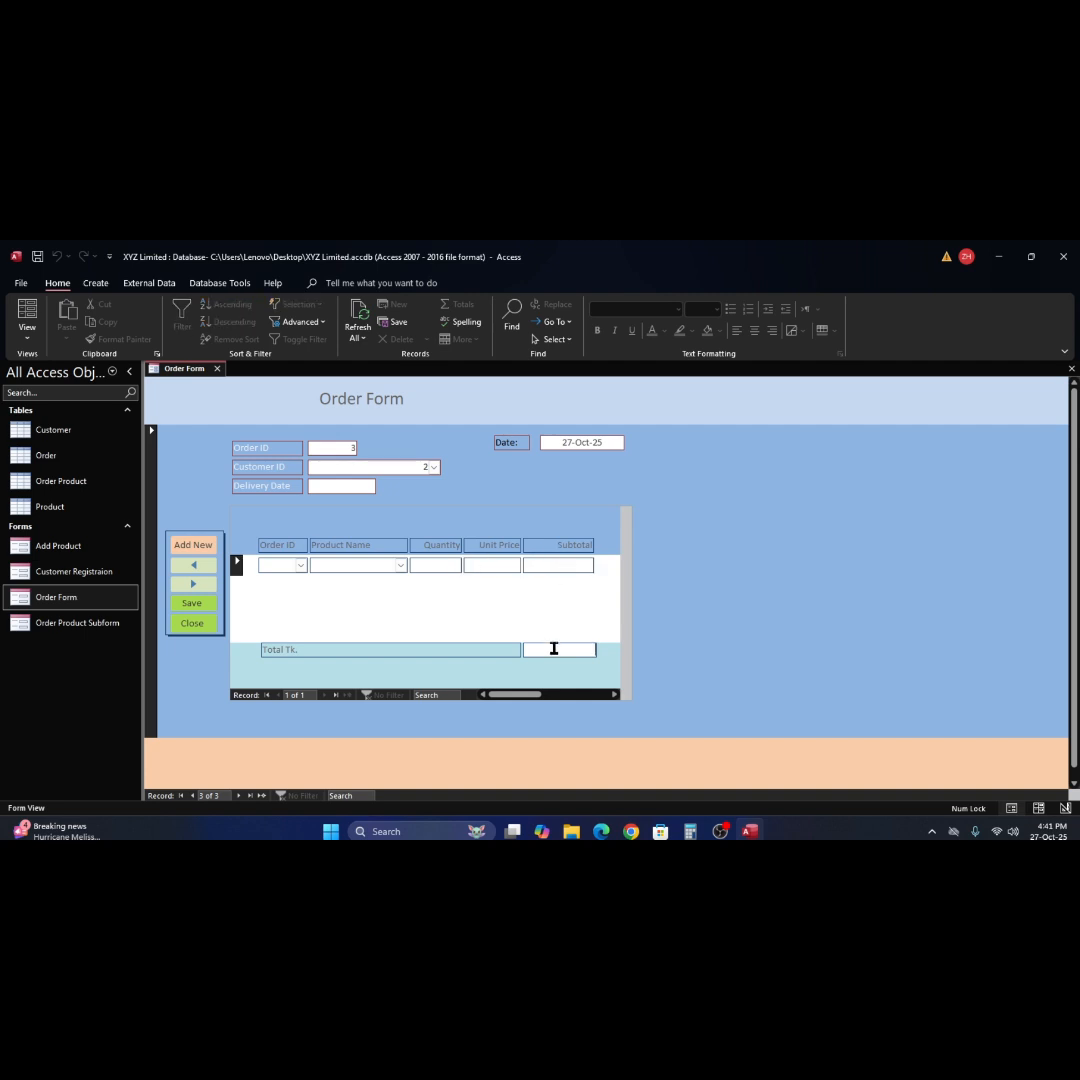
pyautogui.click(1070, 371)
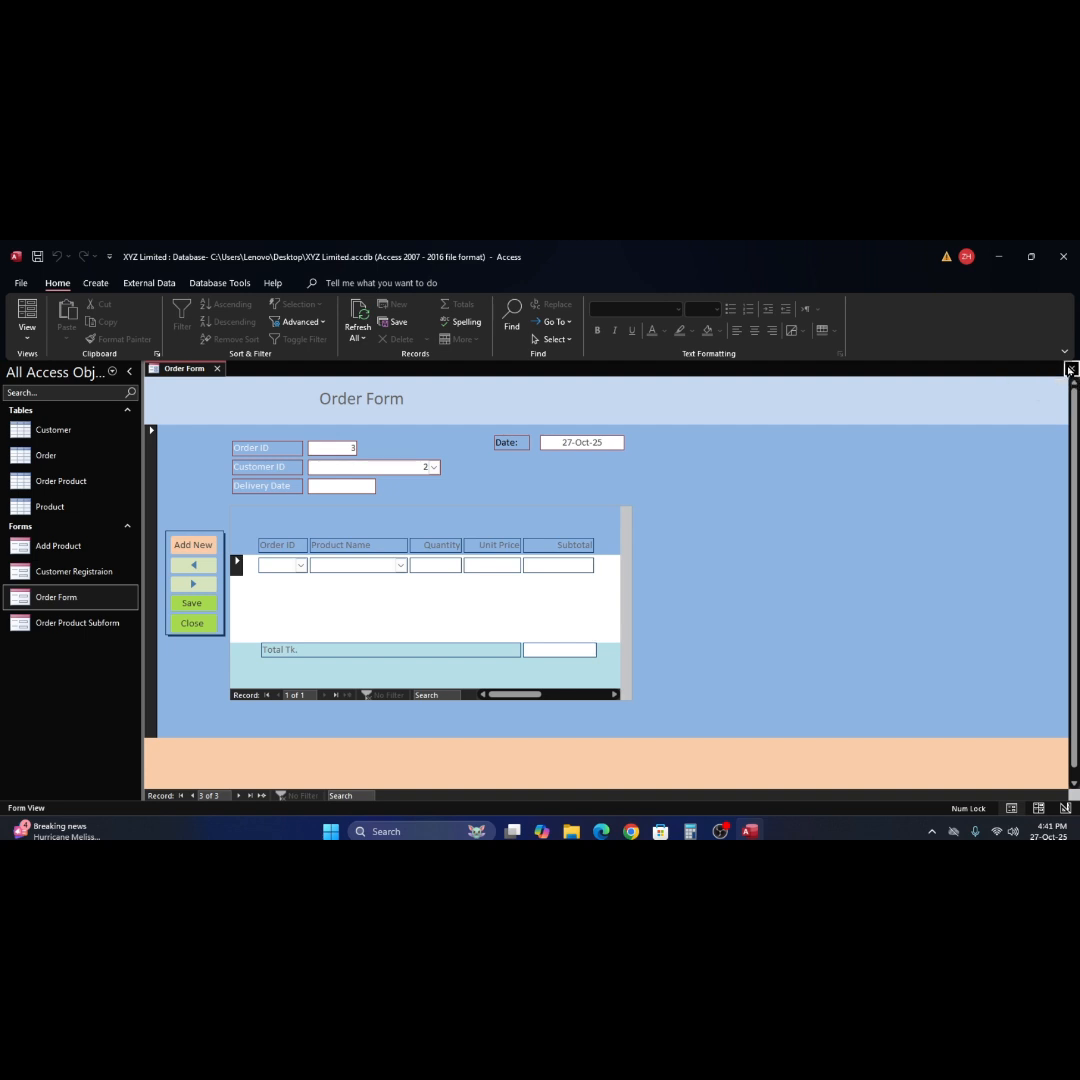
pyautogui.click(1069, 370)
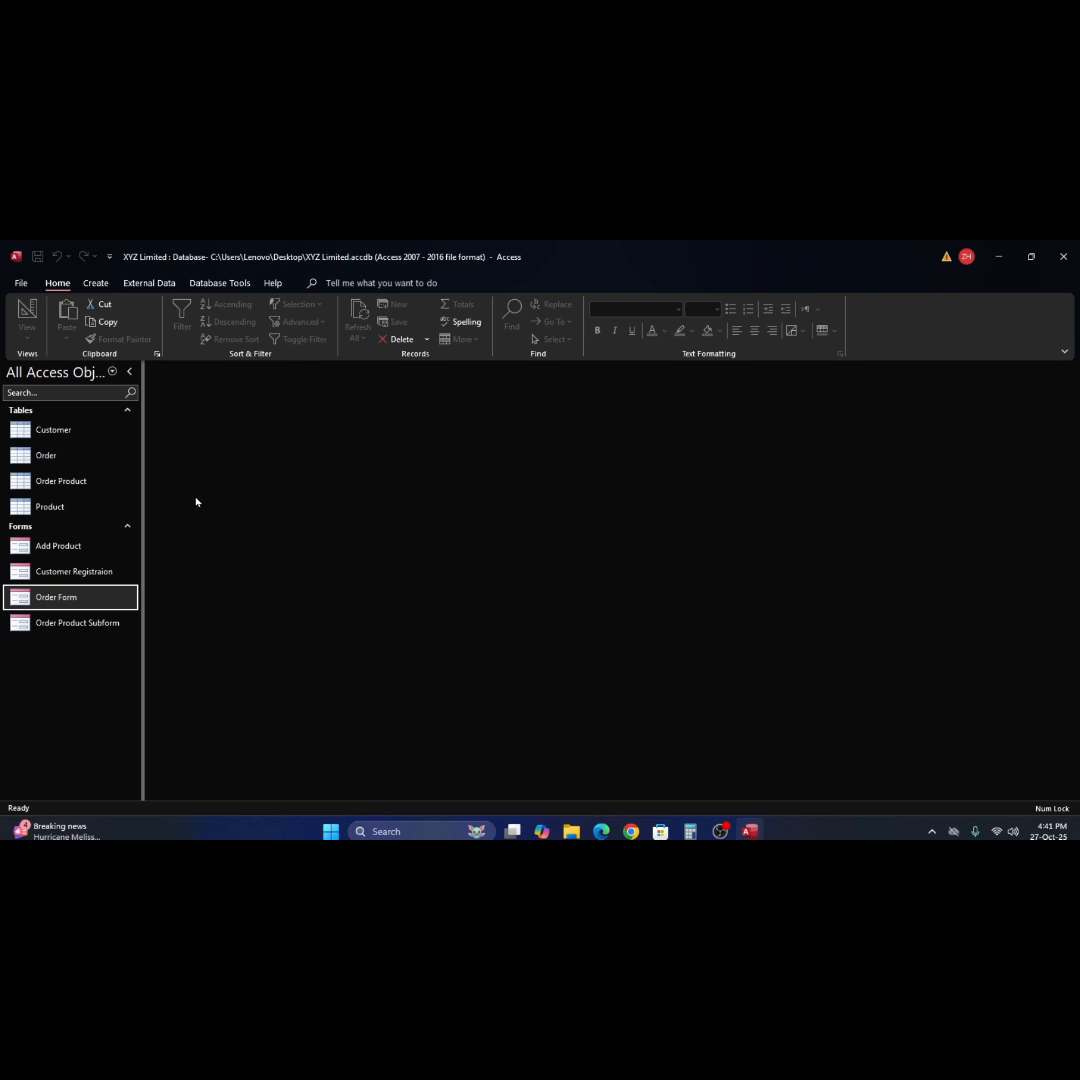
# Reopen the Order Form and examine the product and price choices for the first order's Ceiling Fan 56" line.
pyautogui.doubleClick(27, 602)
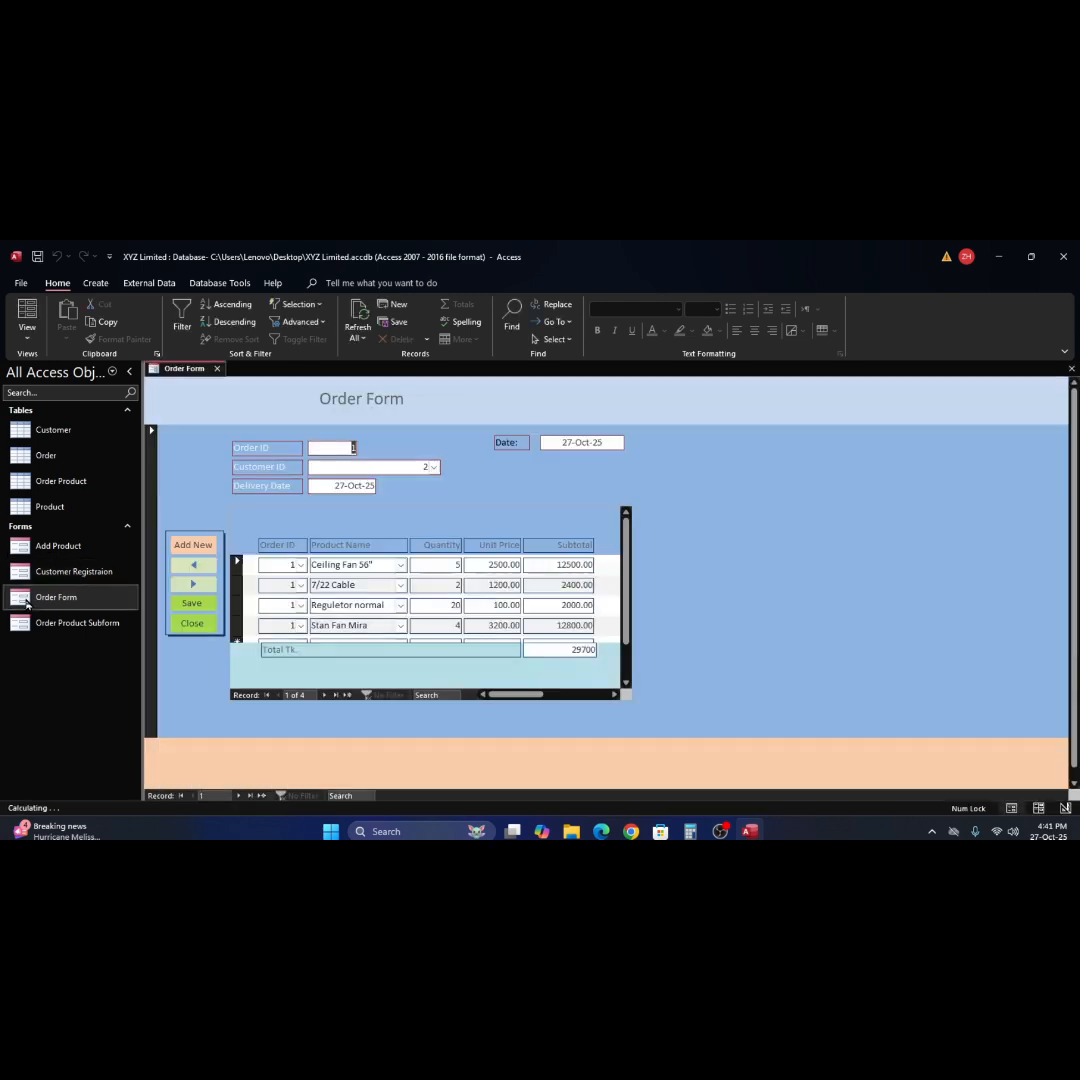
pyautogui.click(366, 565)
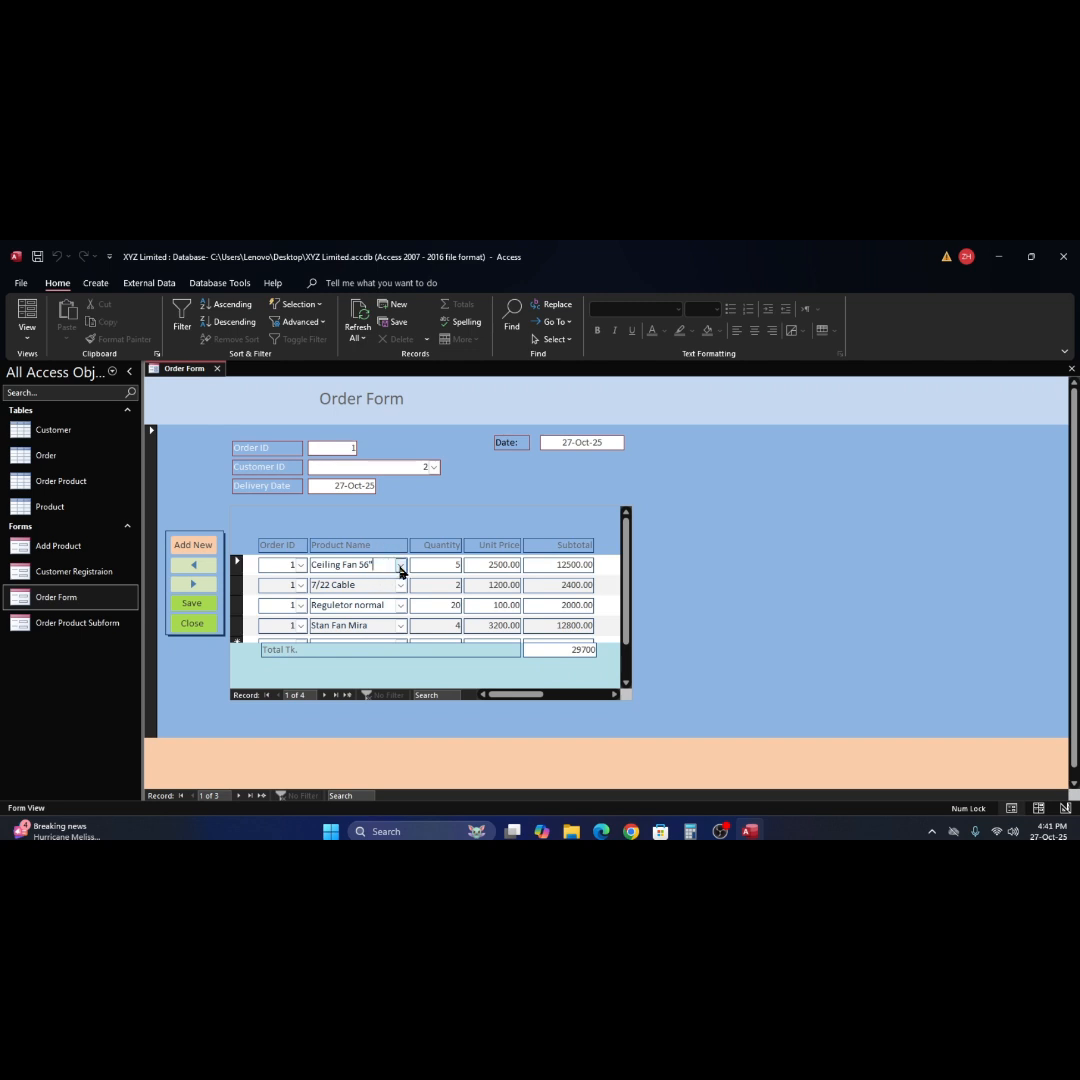
pyautogui.click(400, 566)
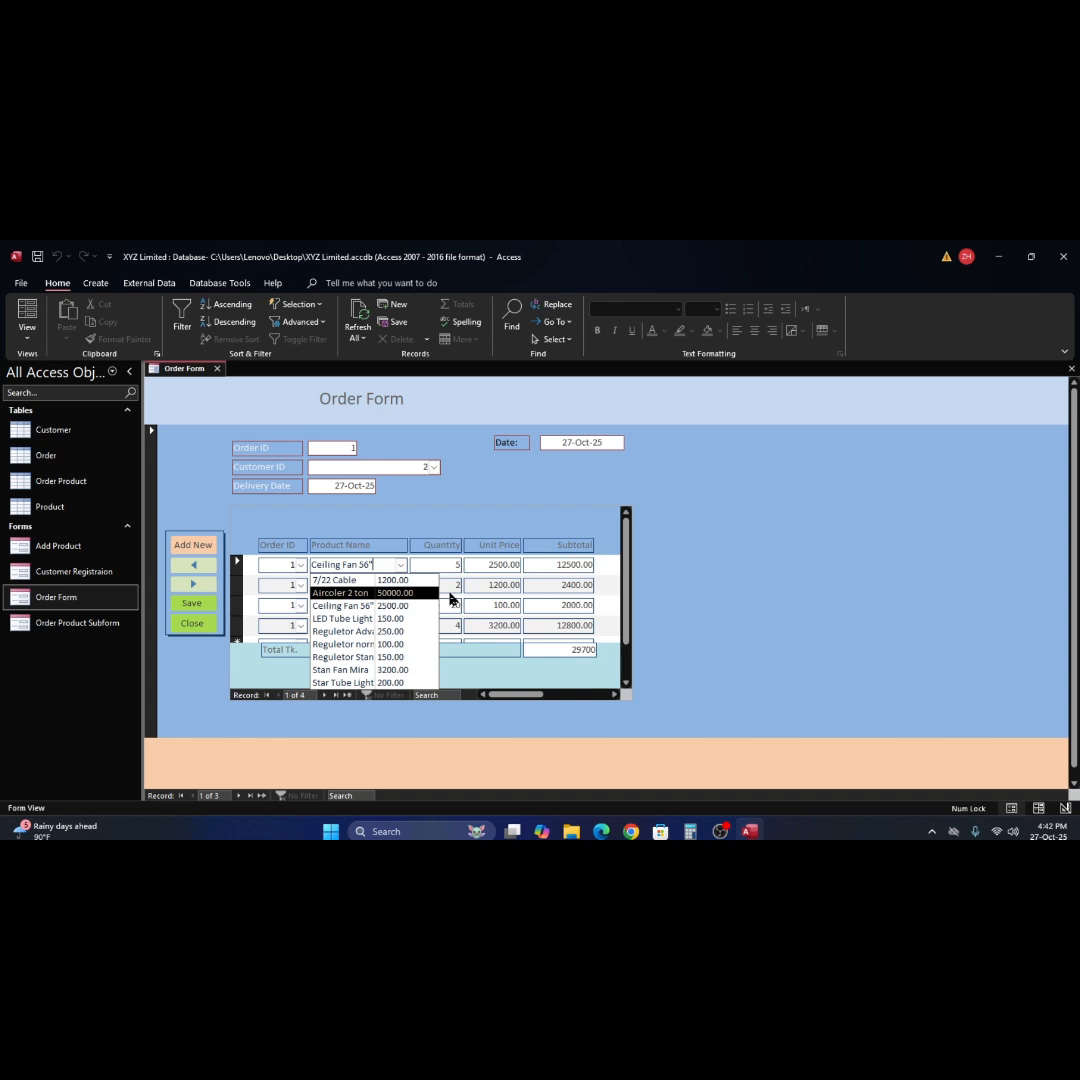
pyautogui.click(508, 566)
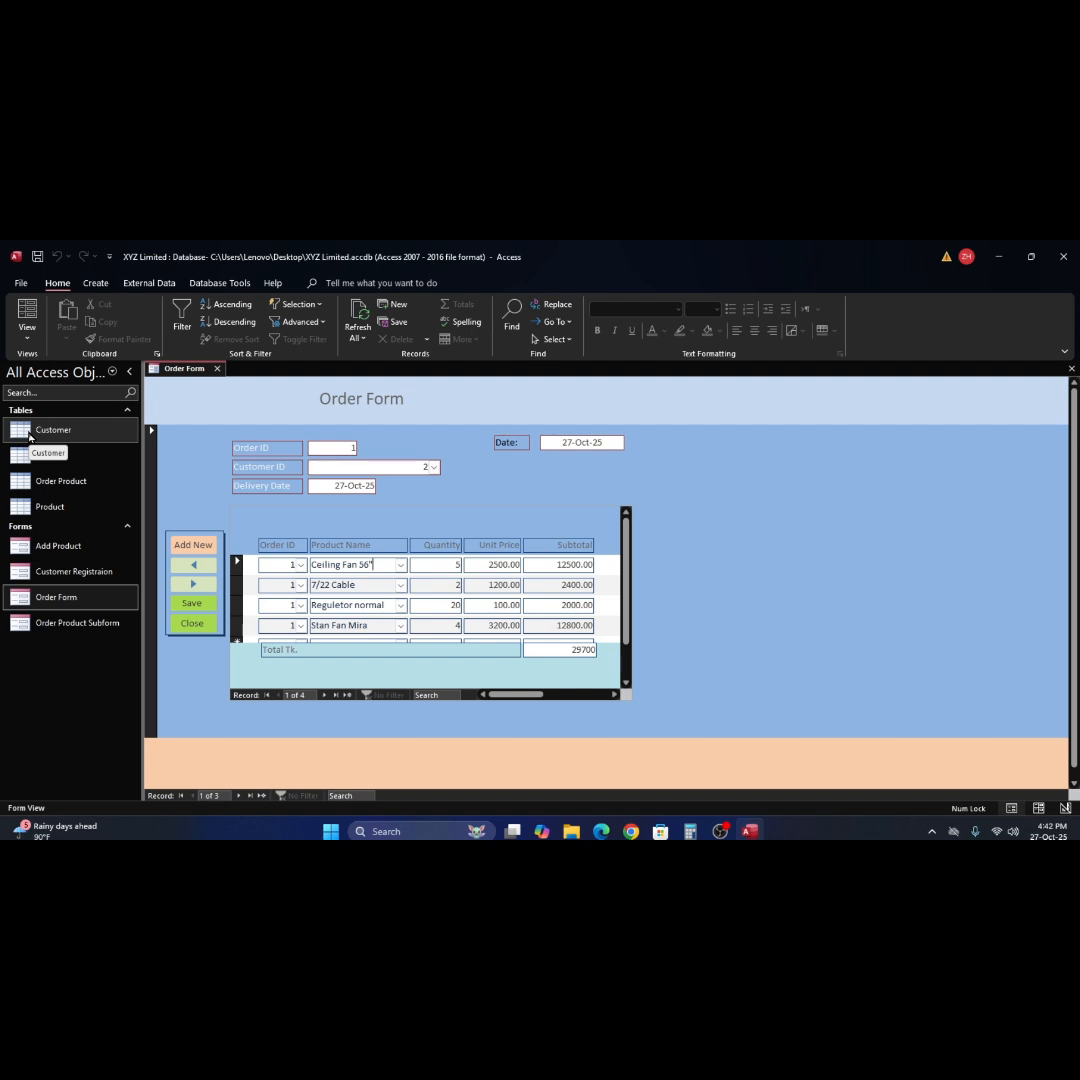
pyautogui.click(400, 566)
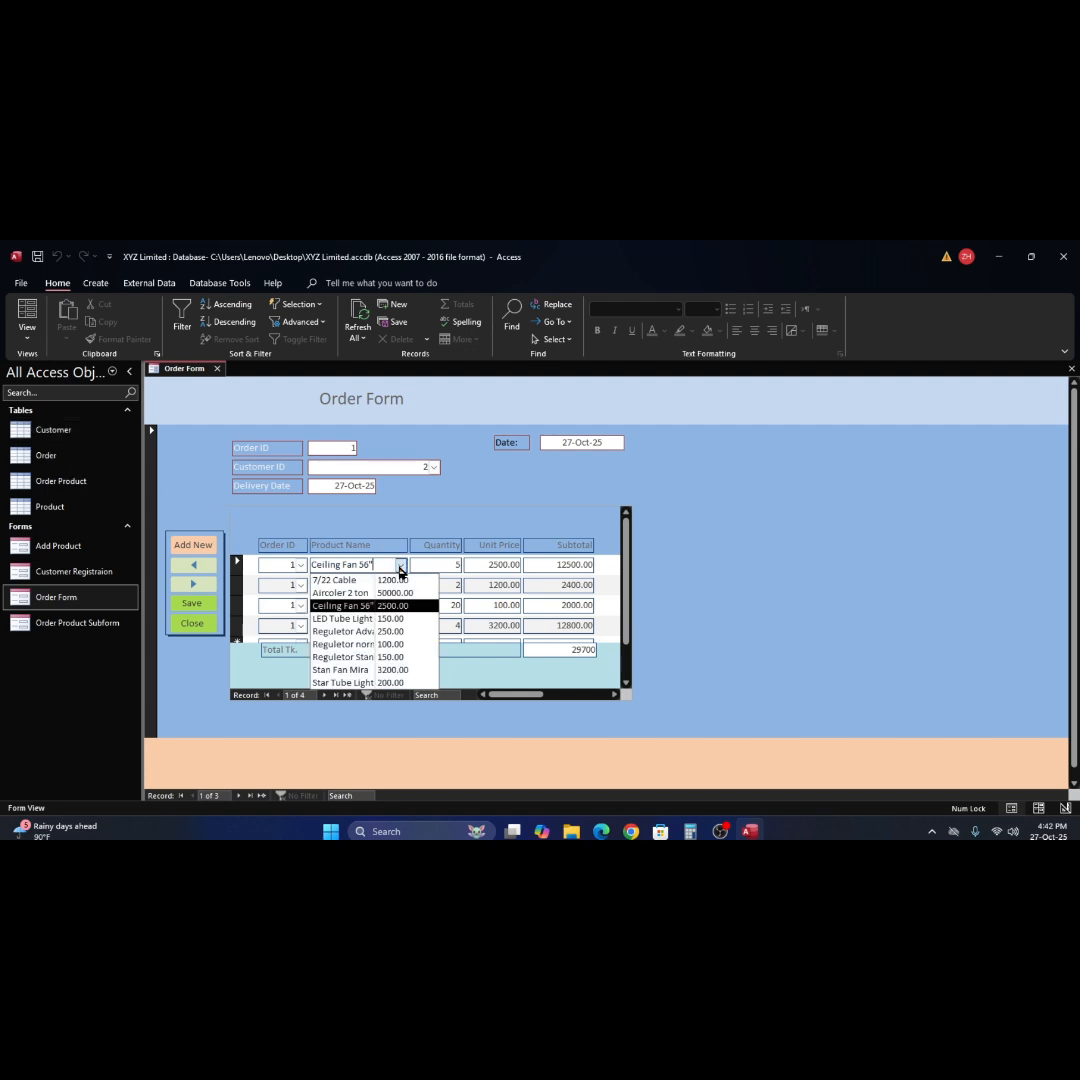
pyautogui.click(400, 568)
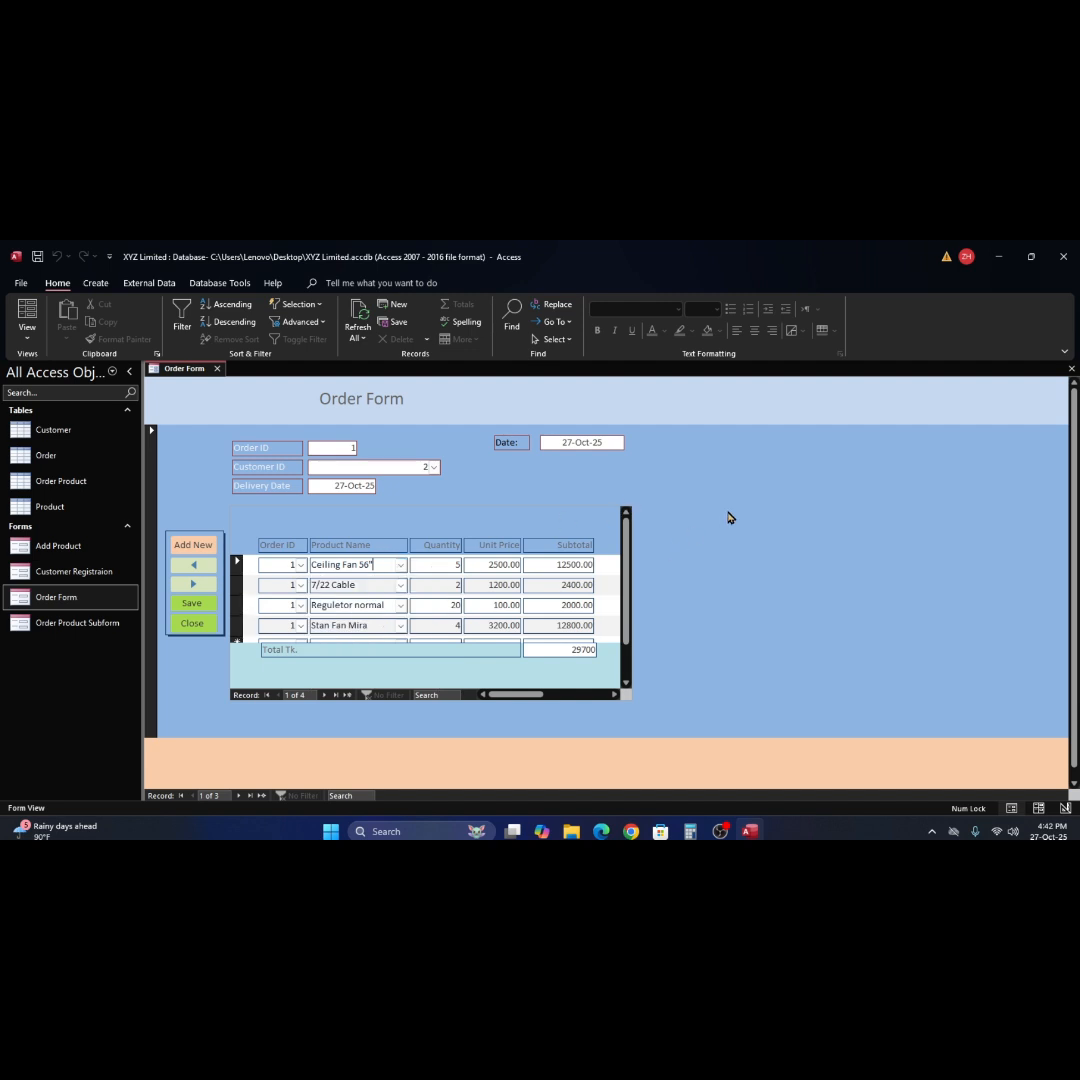
# Open the Order Form in Design View and widen the form to about 9.92".
pyautogui.rightClick(810, 497)
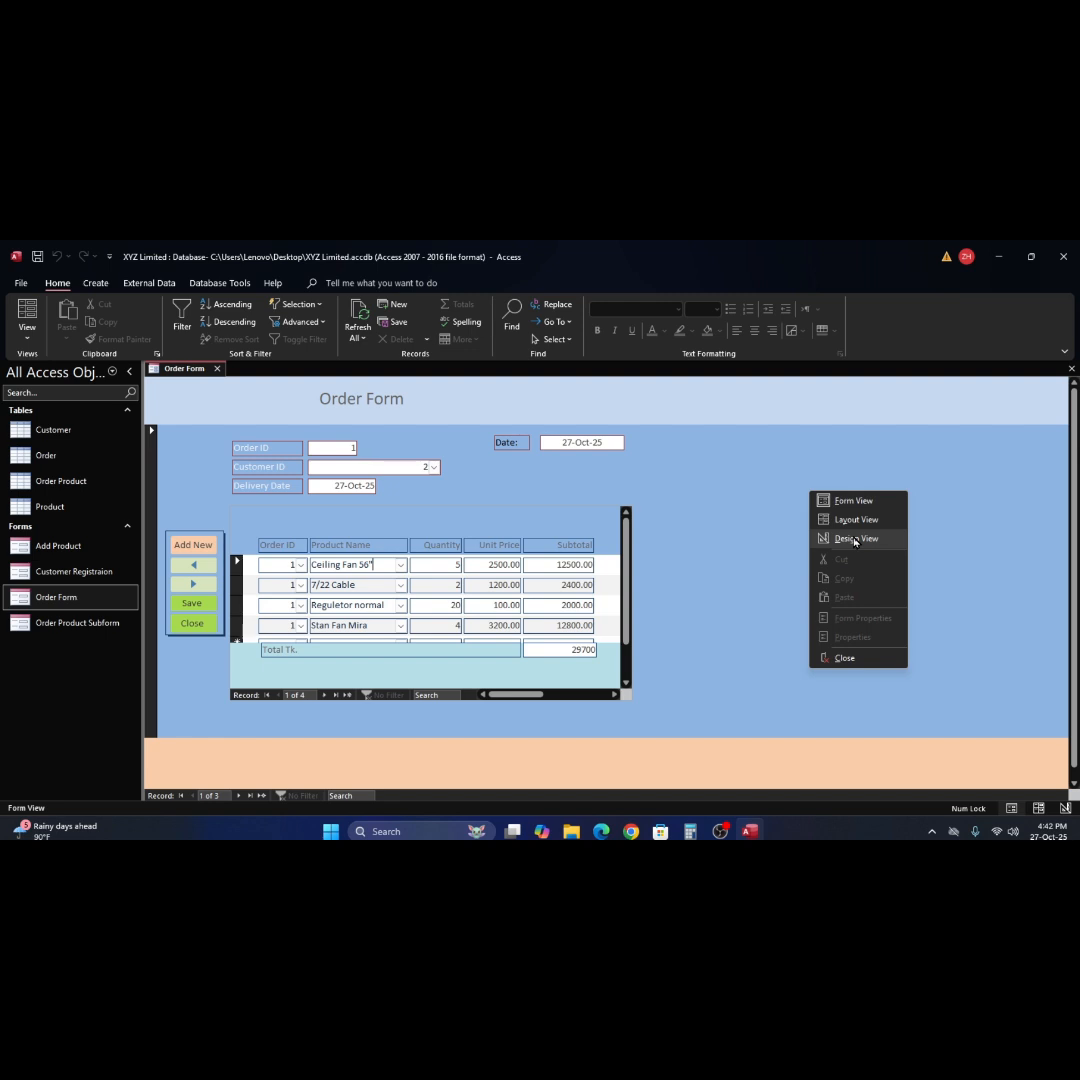
pyautogui.click(855, 540)
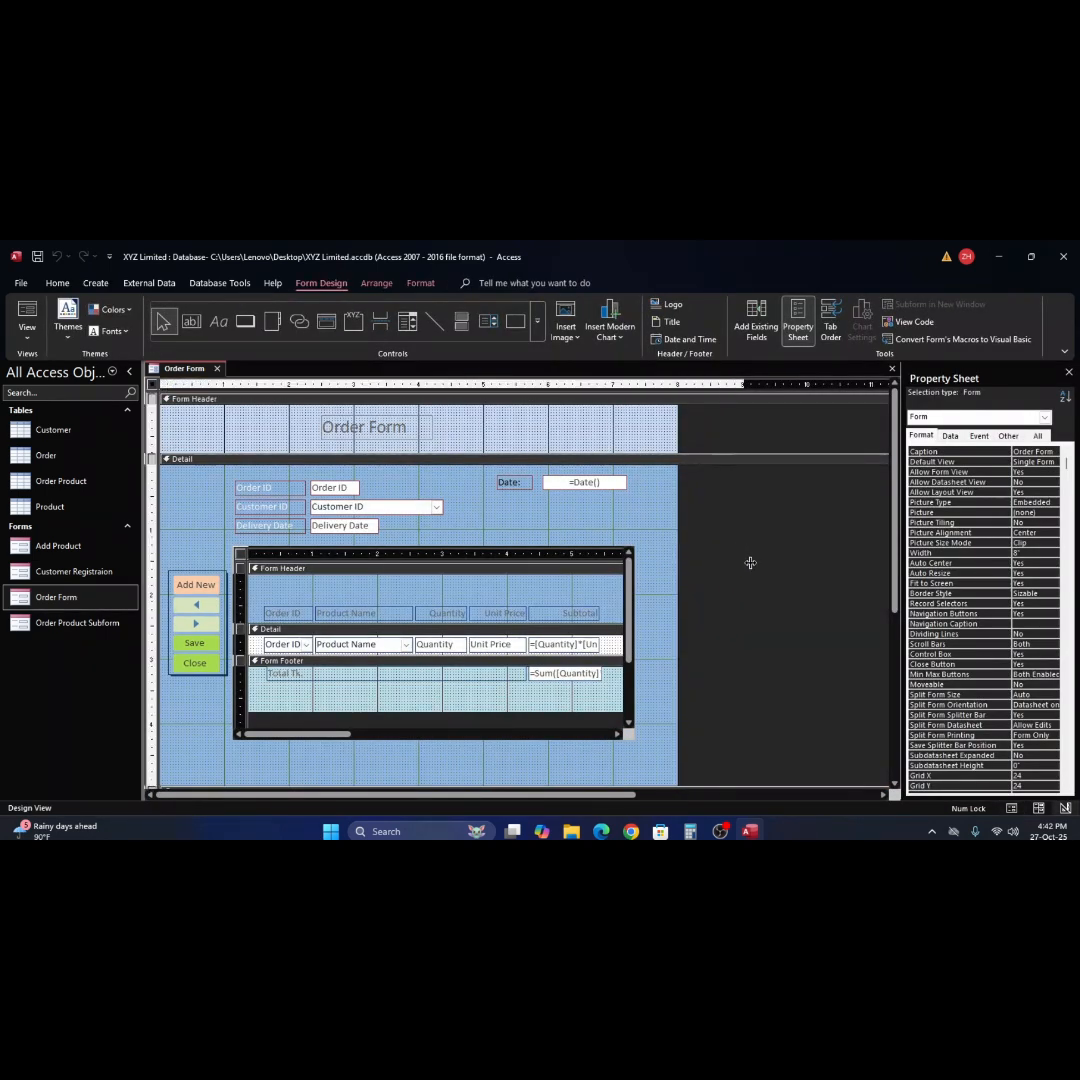
pyautogui.moveTo(750, 563); pyautogui.dragTo(803, 566)
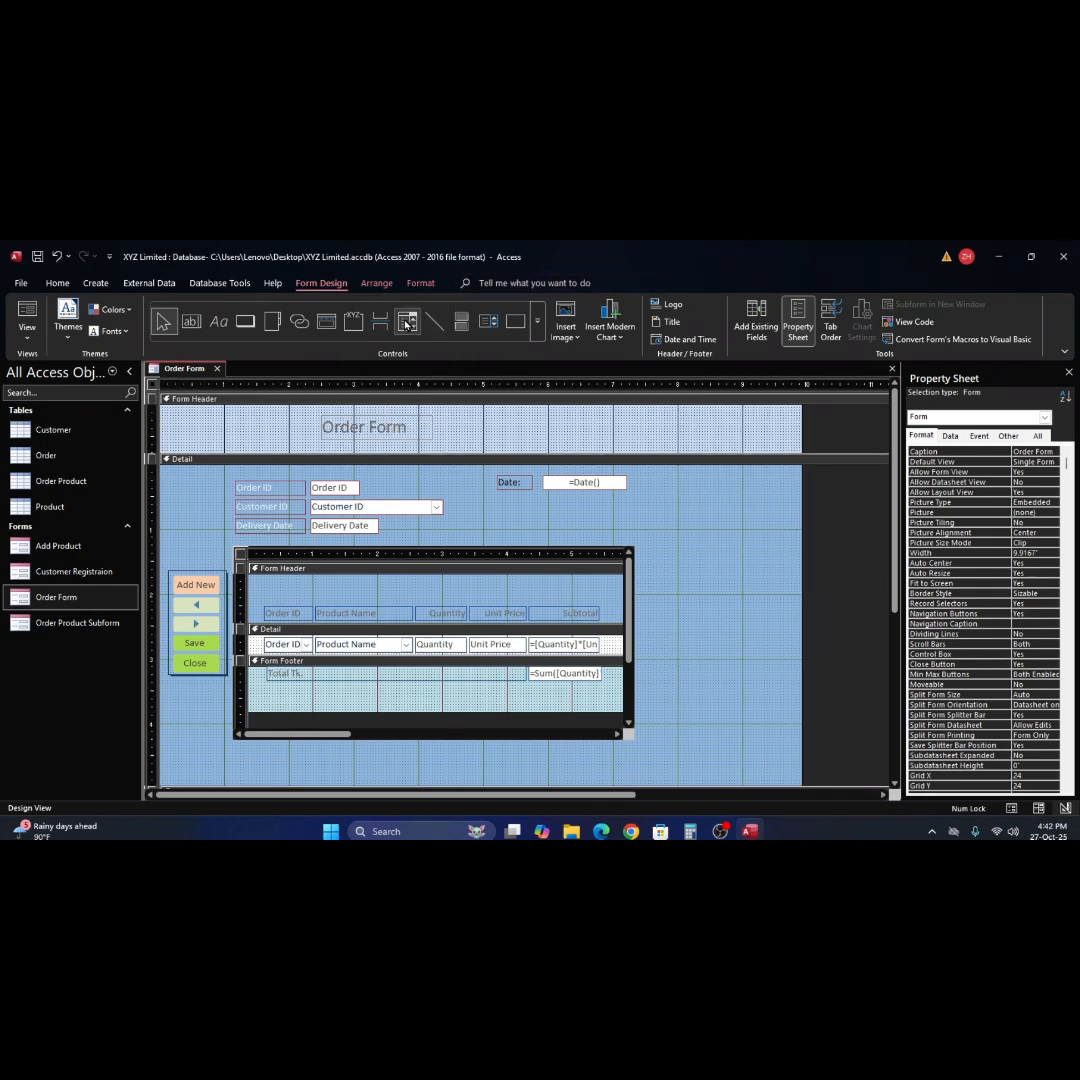
# Draw a combo box about 1.46" by 0.41" in the Detail section, taking its values from the Order Product table.
pyautogui.click(408, 321)
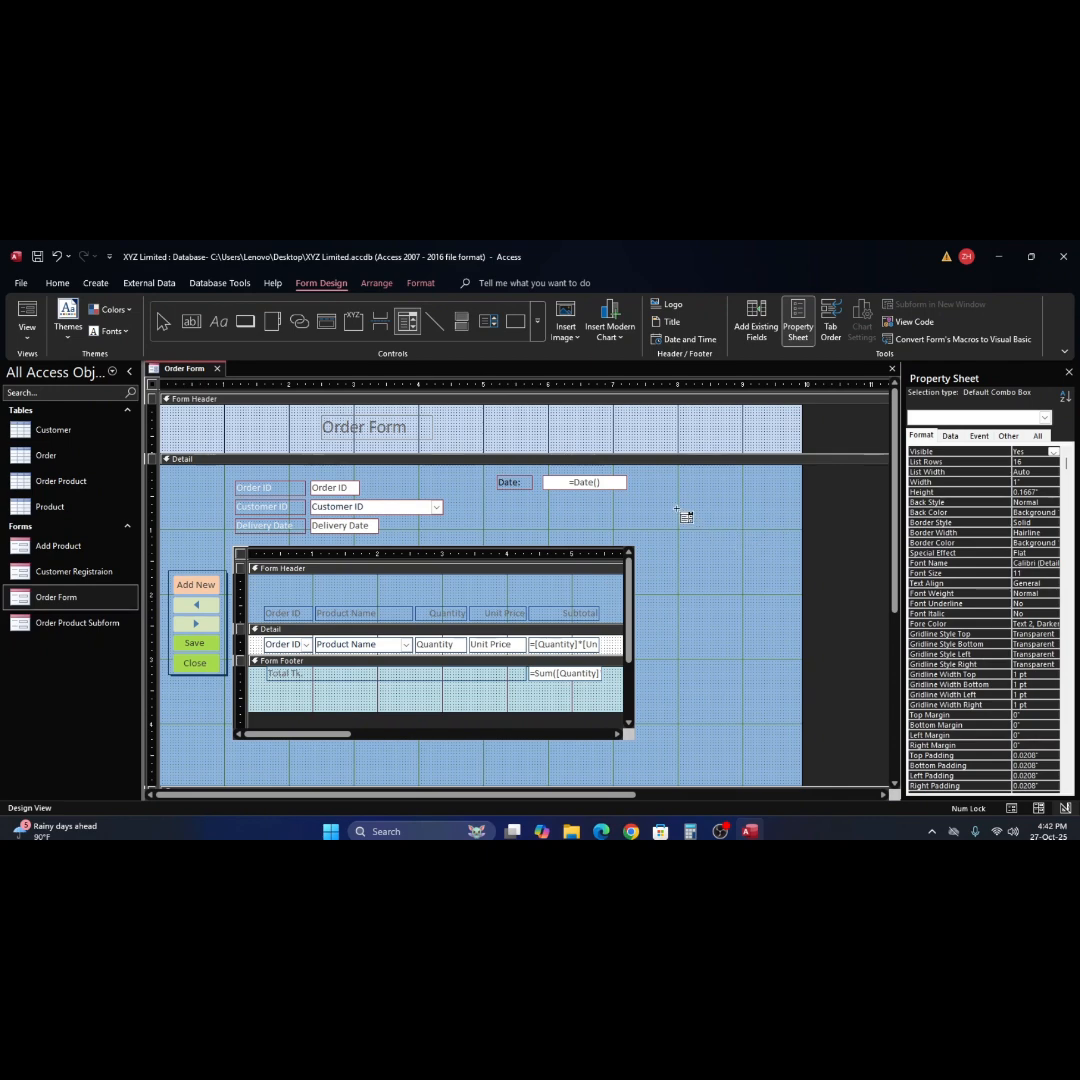
pyautogui.moveTo(678, 511); pyautogui.dragTo(771, 536)
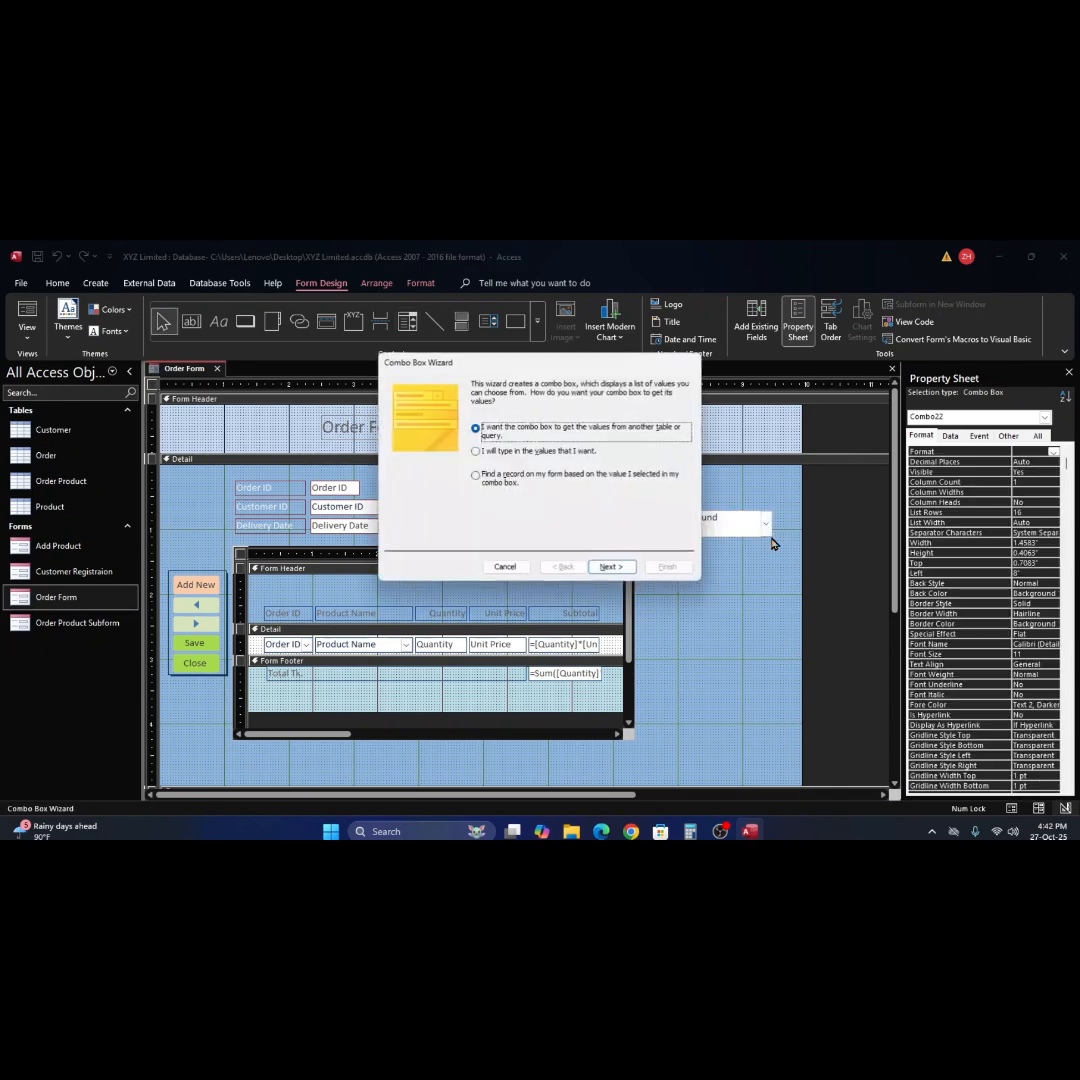
pyautogui.click(612, 568)
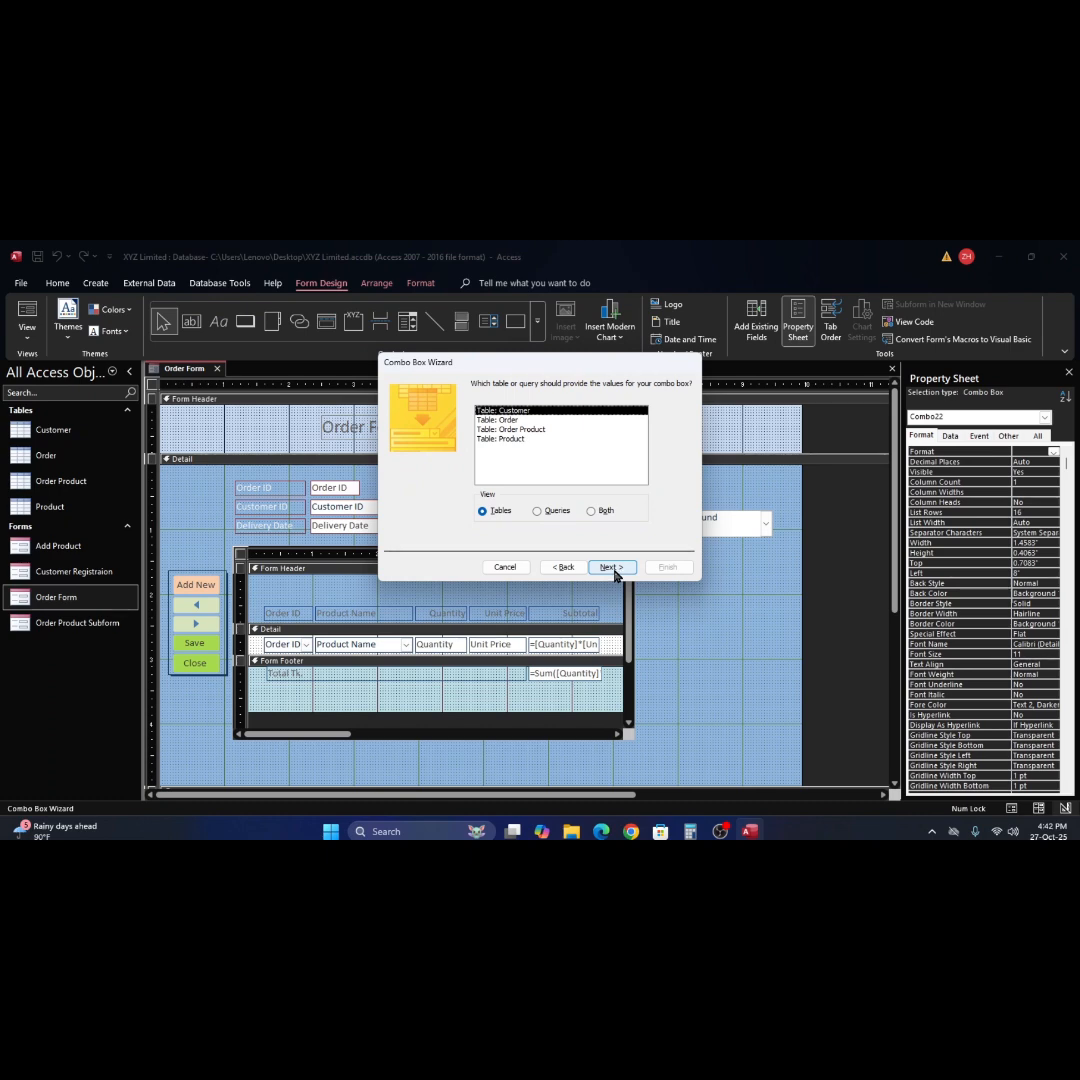
pyautogui.click(519, 430)
pyautogui.click(611, 567)
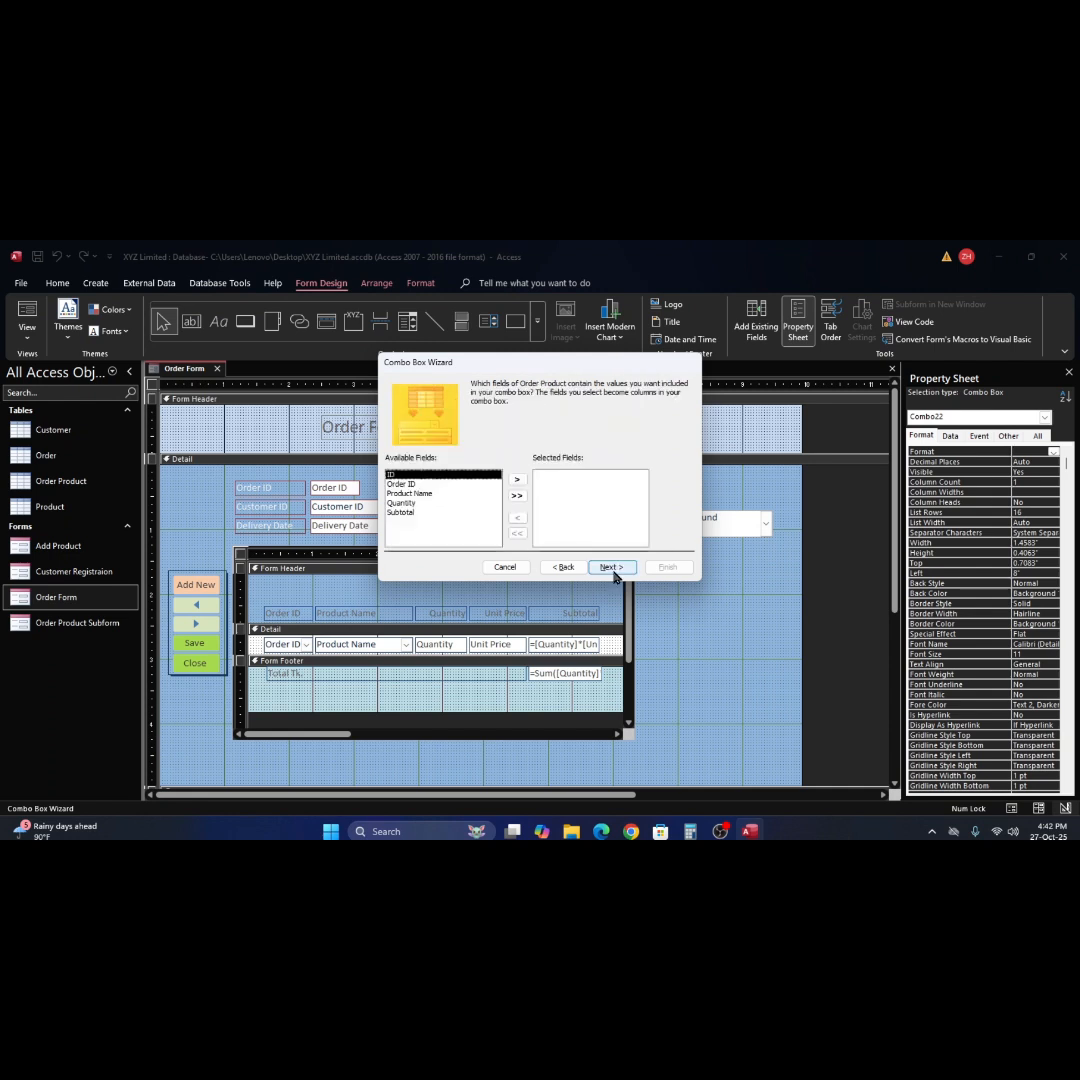
# Include only the Product Name field in the combo box and sort its items ascending by Product Name.
pyautogui.click(414, 494)
pyautogui.click(517, 479)
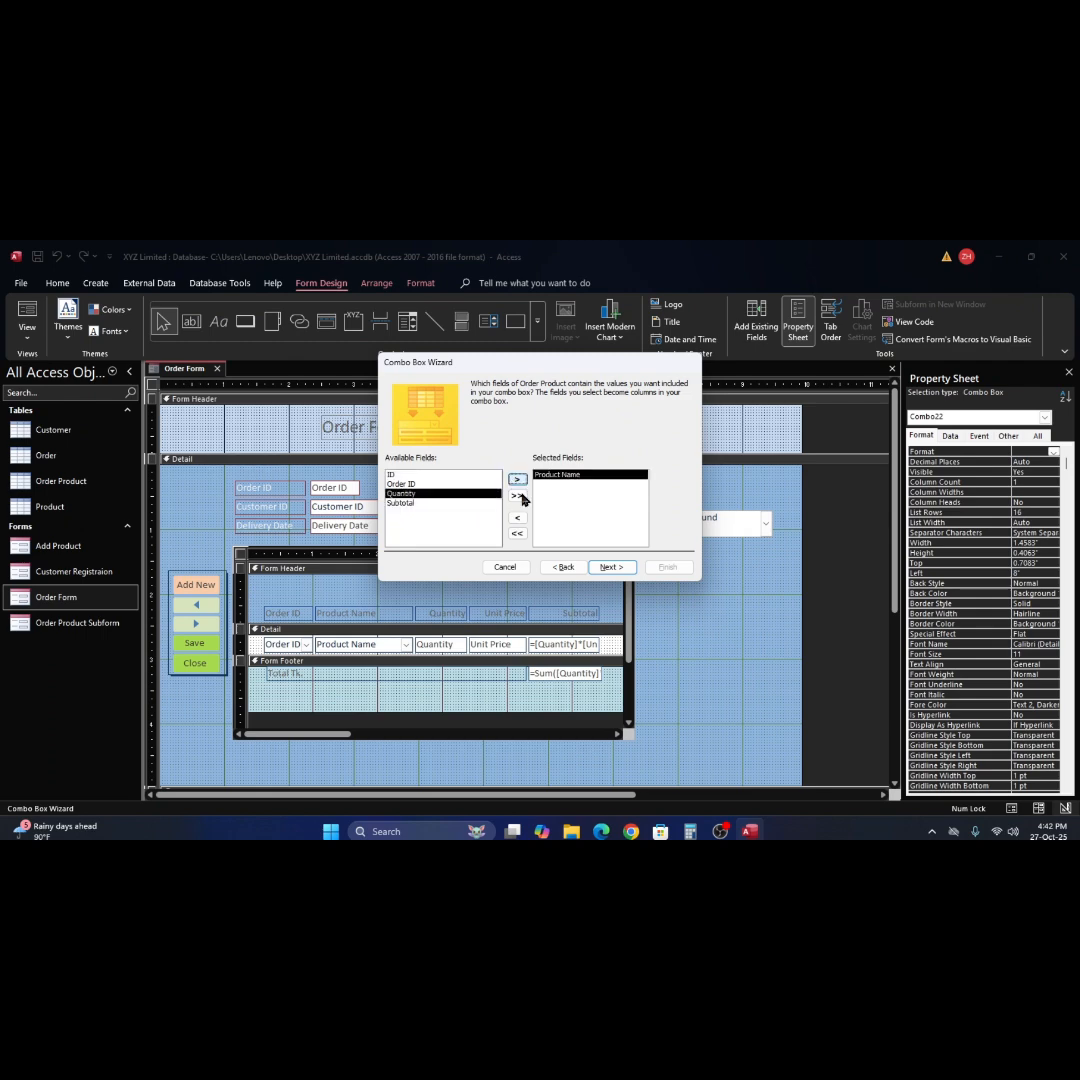
pyautogui.click(609, 567)
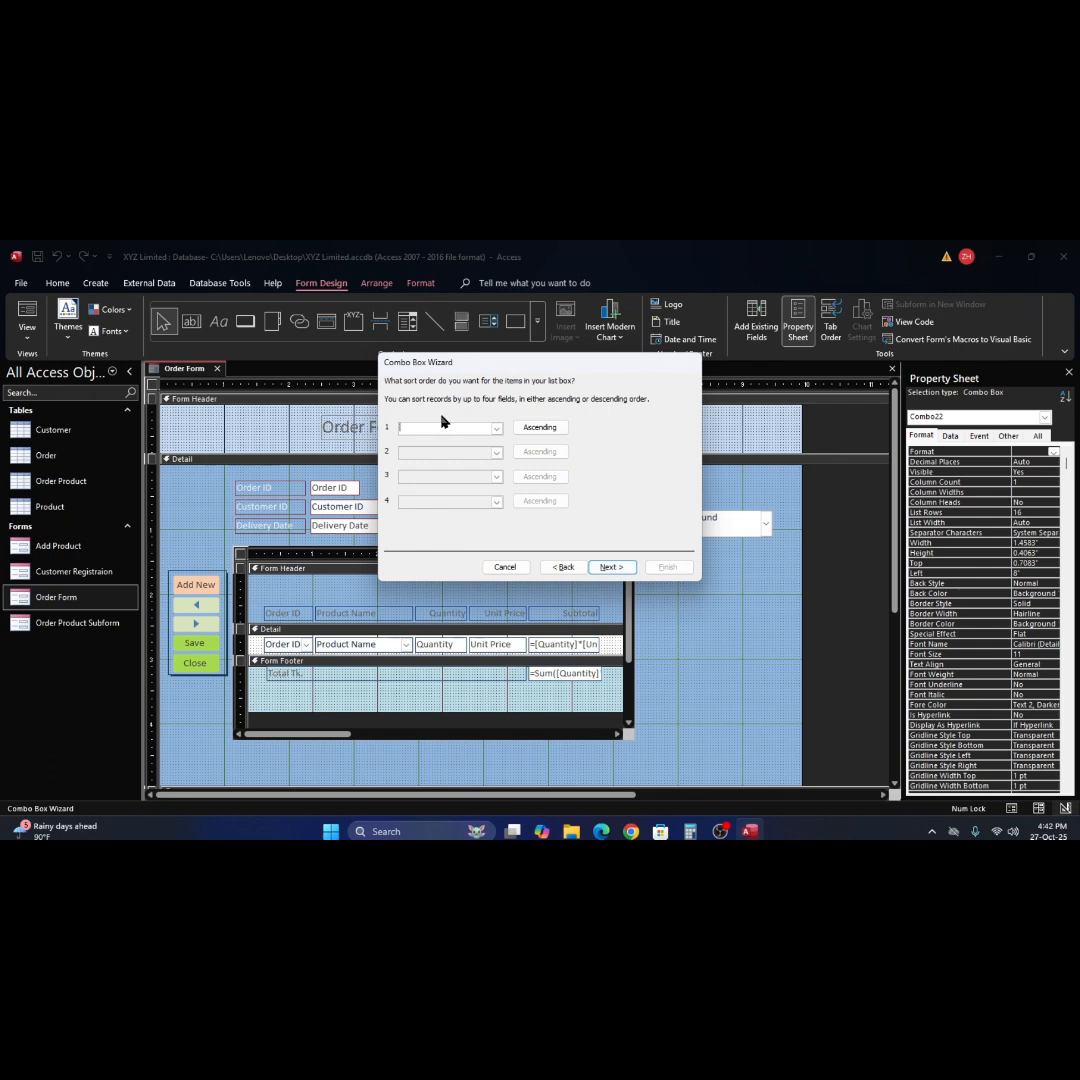
pyautogui.click(496, 428)
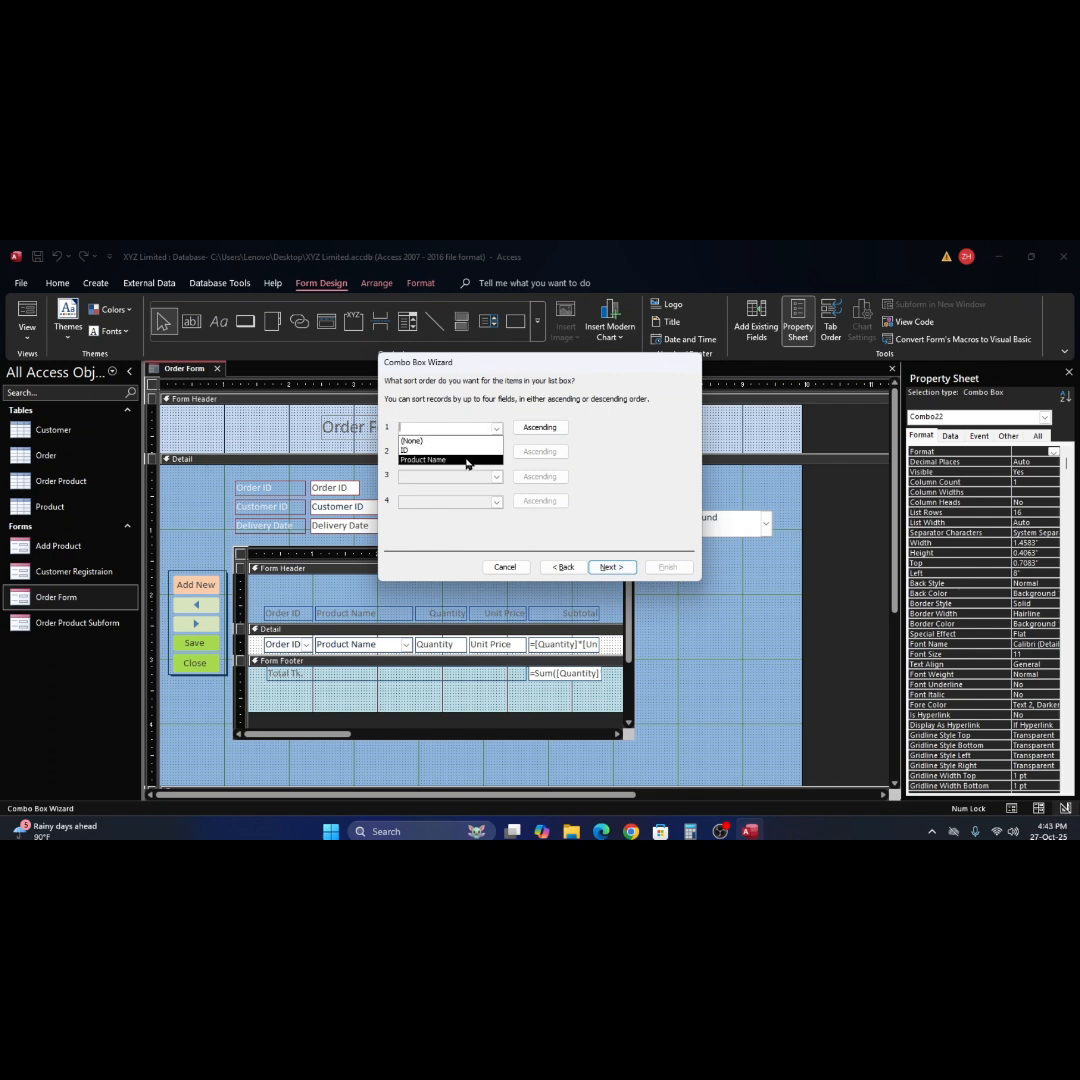
pyautogui.click(467, 460)
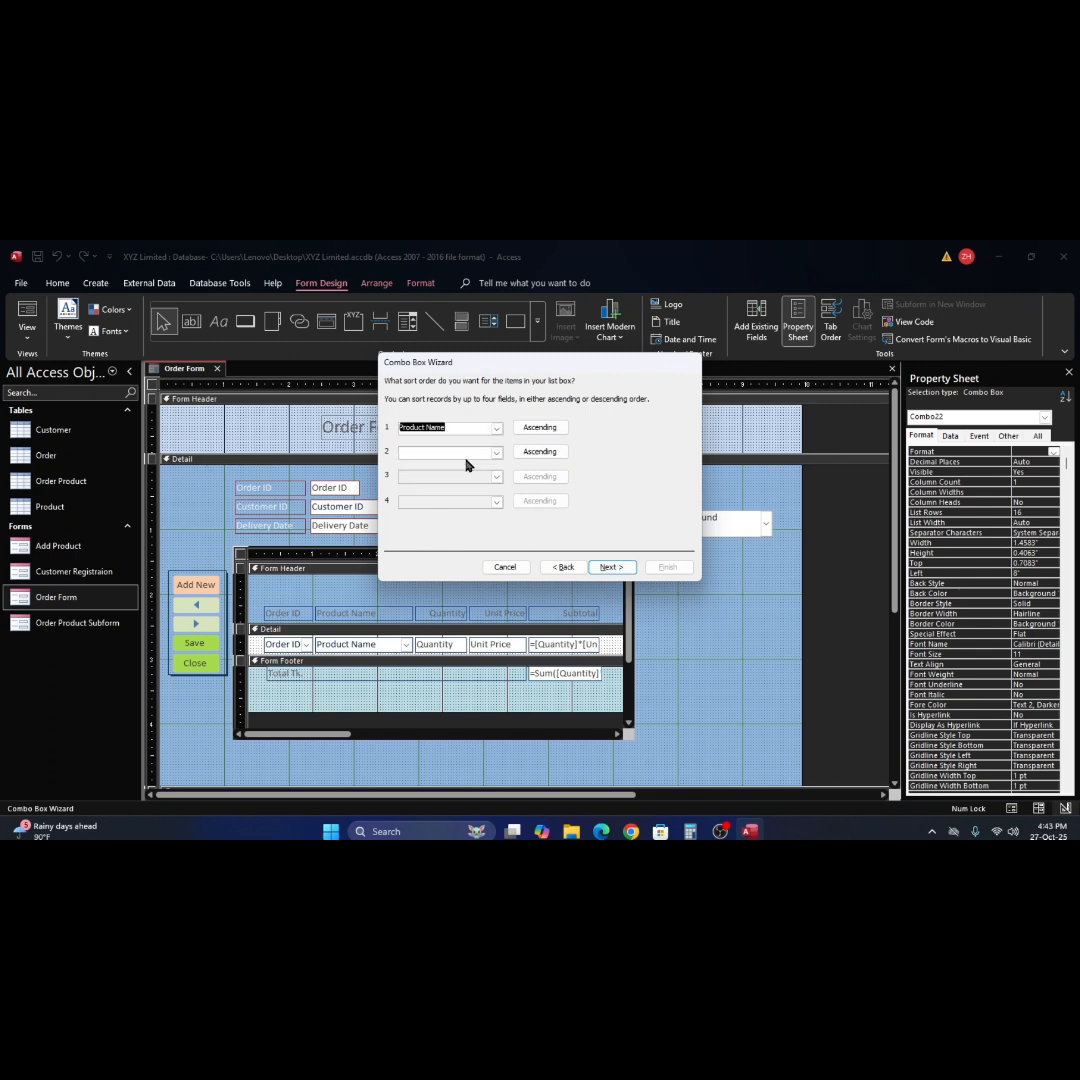
pyautogui.click(612, 569)
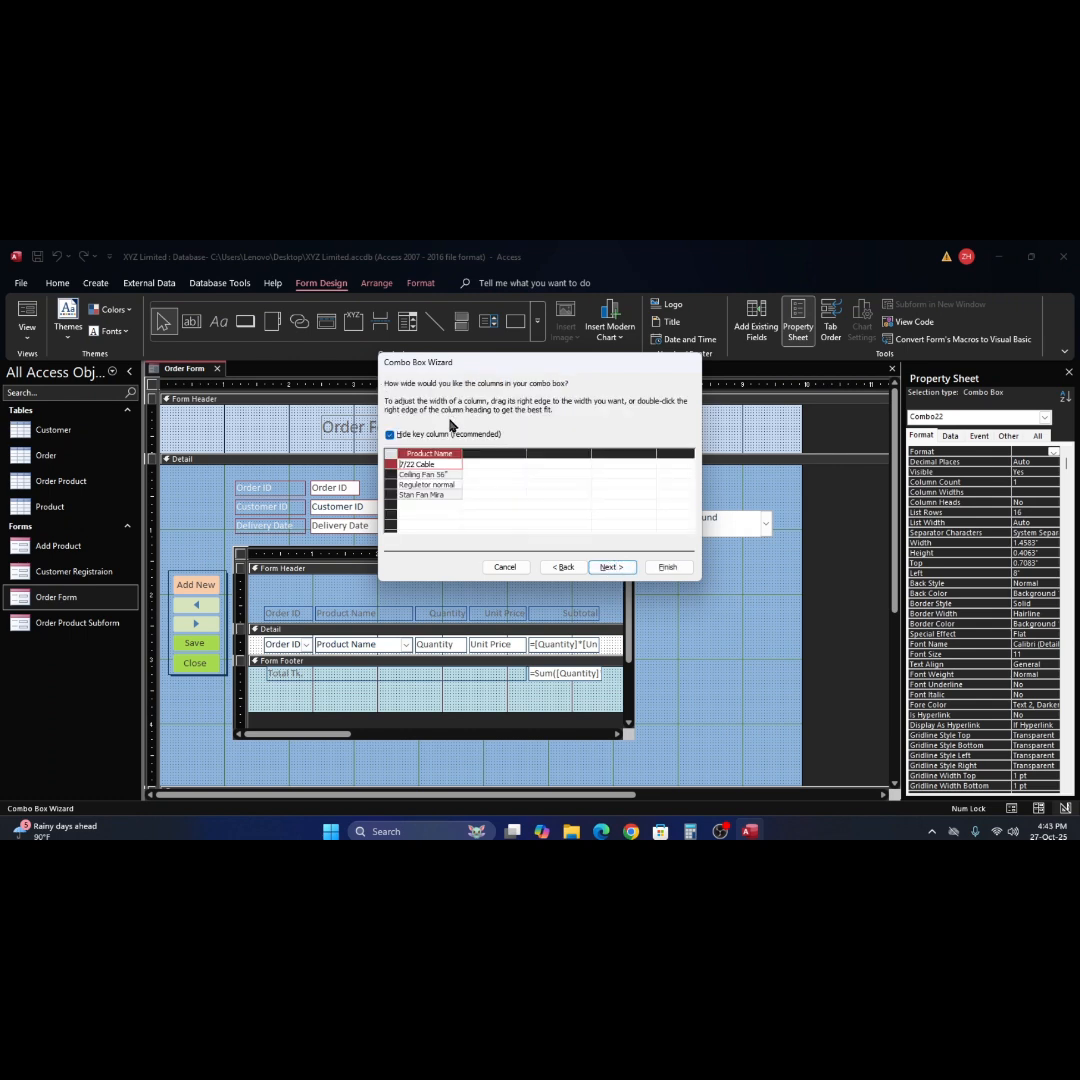
# Preview the key column, hide it again, and finish the combo box with its value remembered rather than stored in a field.
pyautogui.click(455, 437)
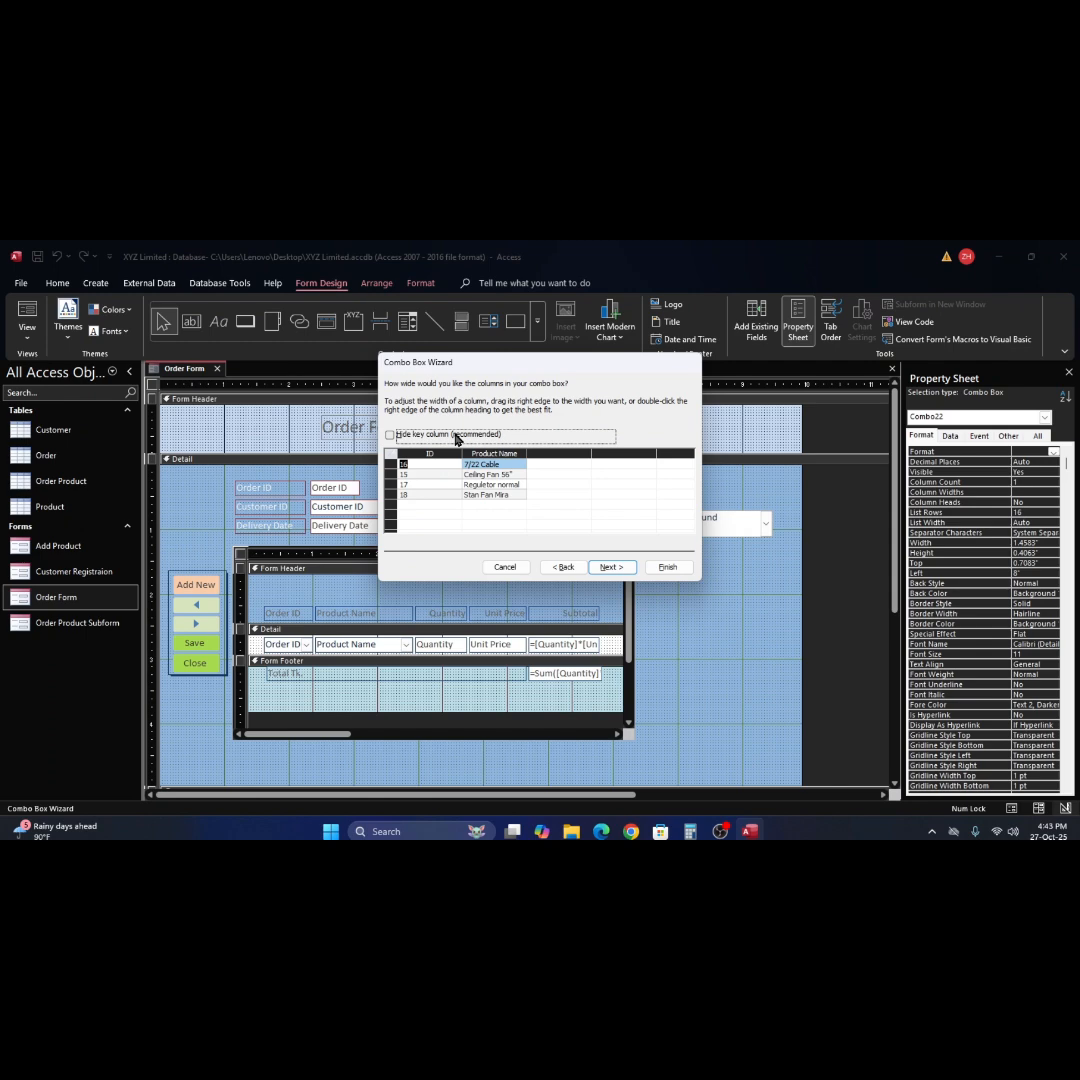
pyautogui.click(457, 439)
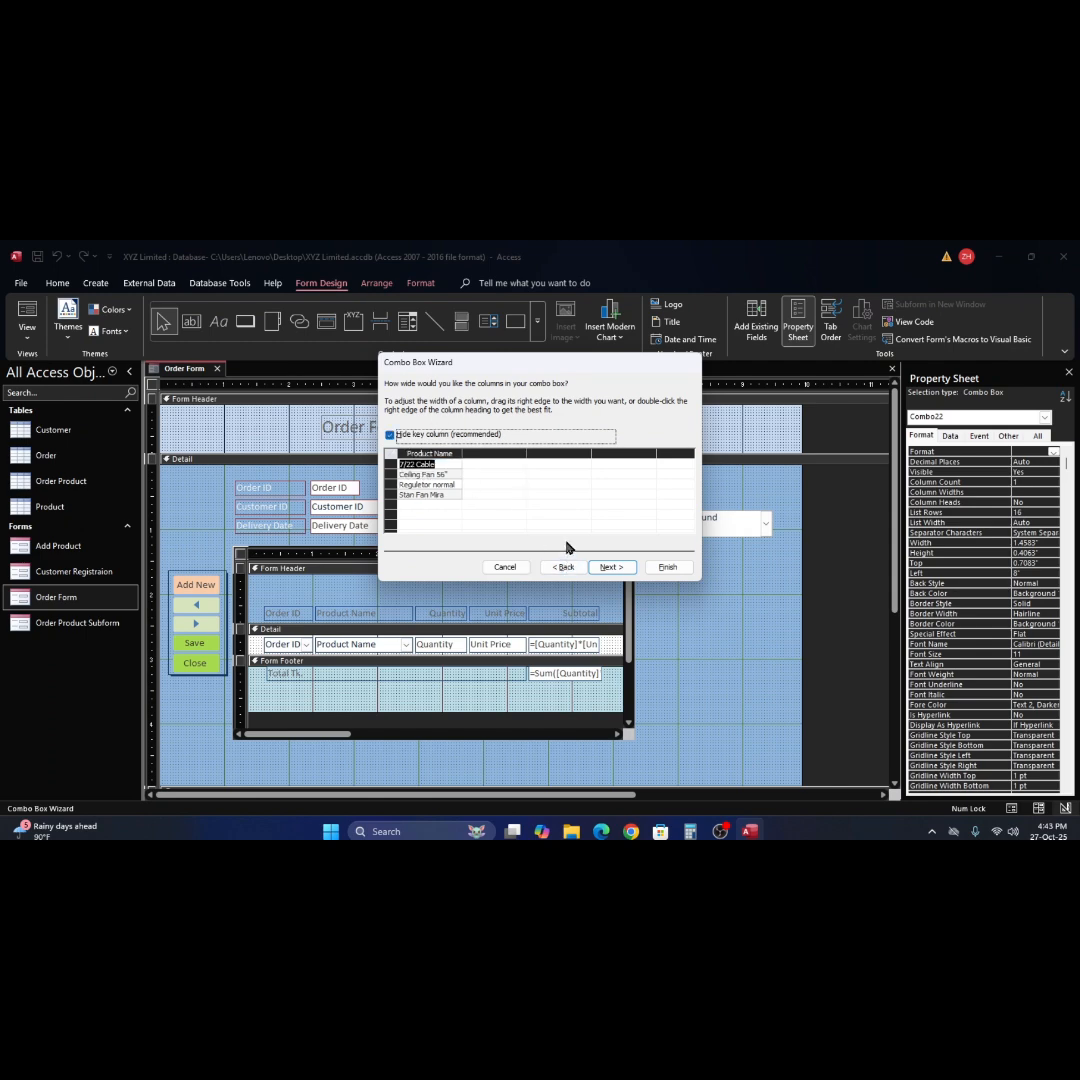
pyautogui.click(612, 568)
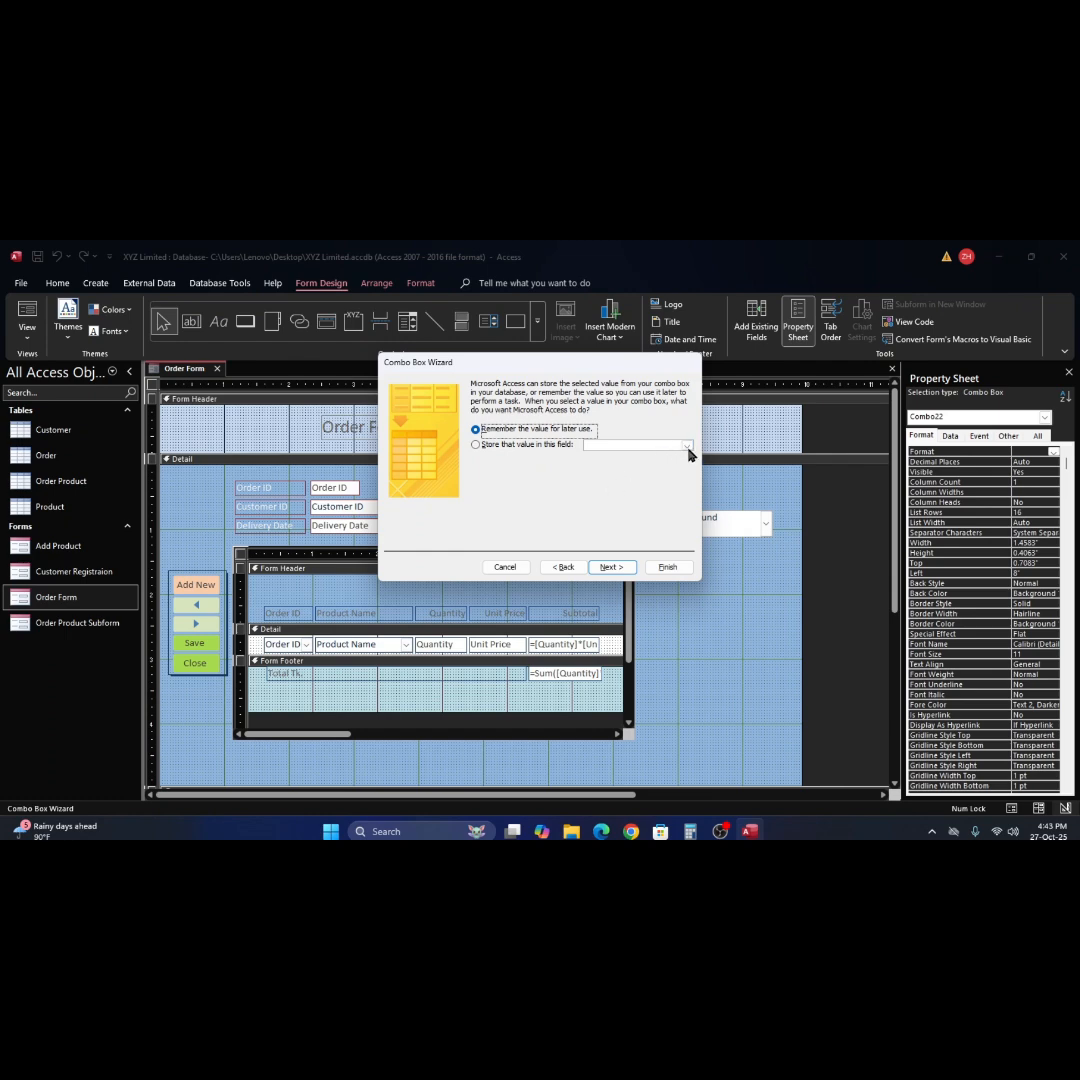
pyautogui.click(619, 567)
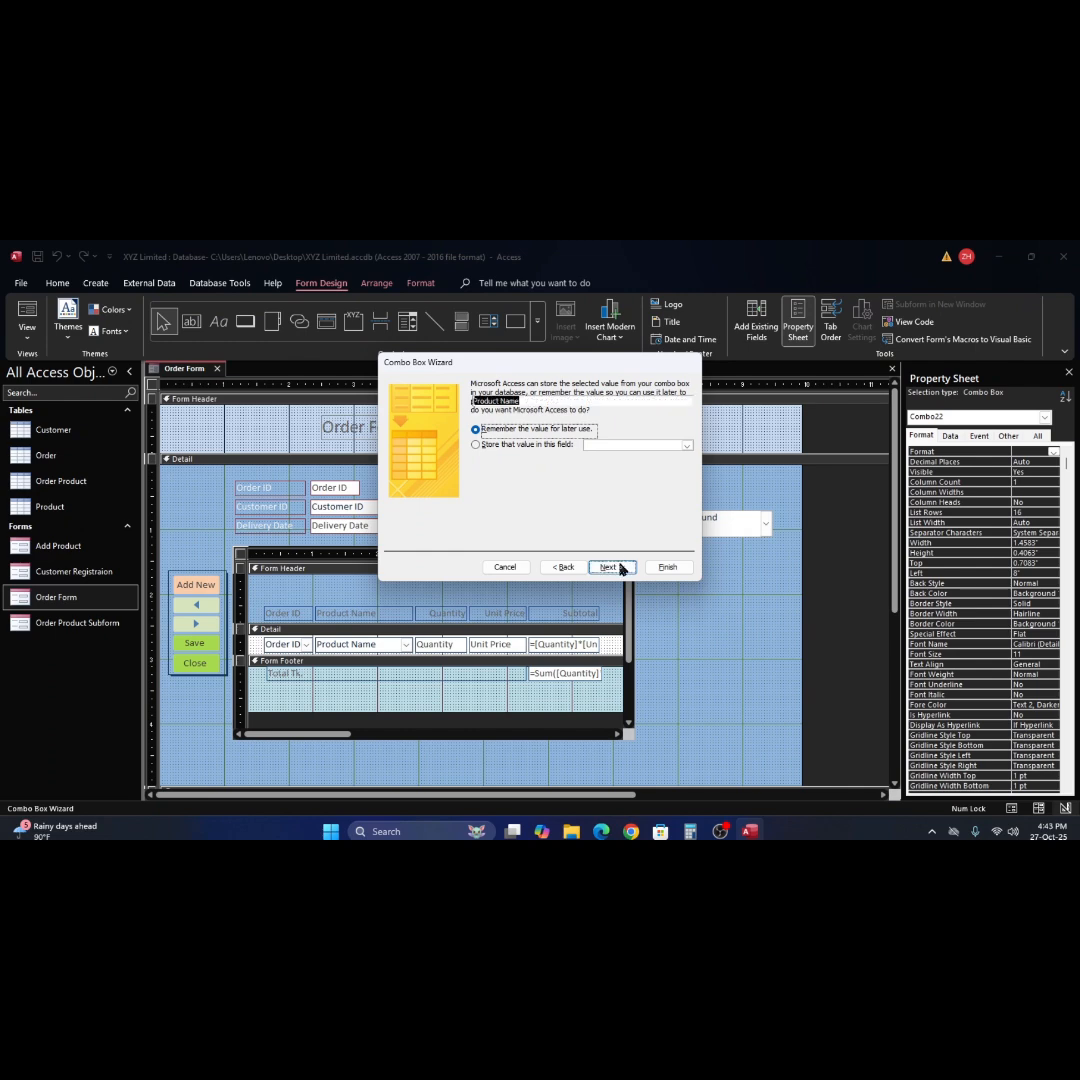
pyautogui.click(670, 567)
pyautogui.click(736, 568)
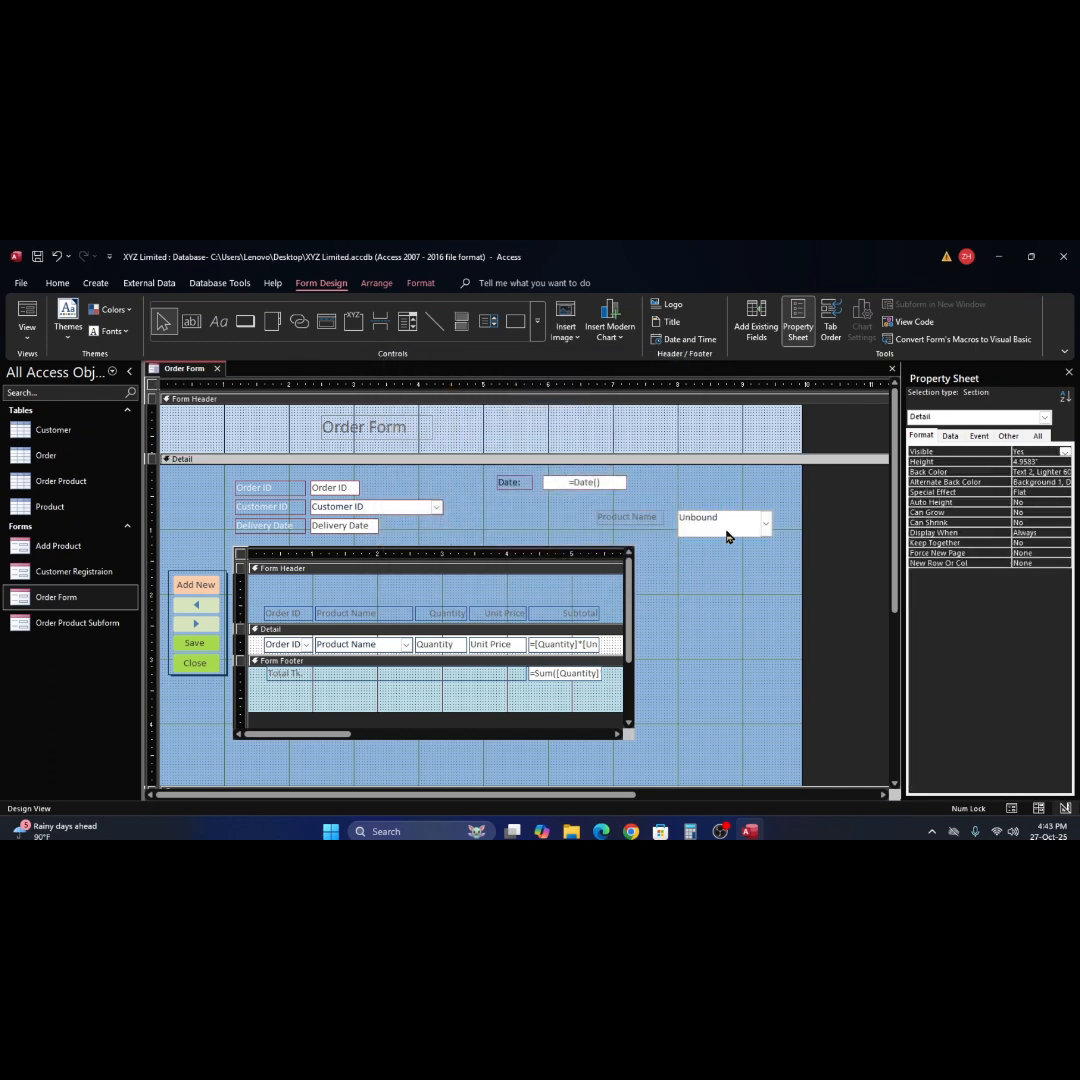
# Show the Order Form in Form View and examine the choices in the new Product Name combo box.
pyautogui.click(27, 315)
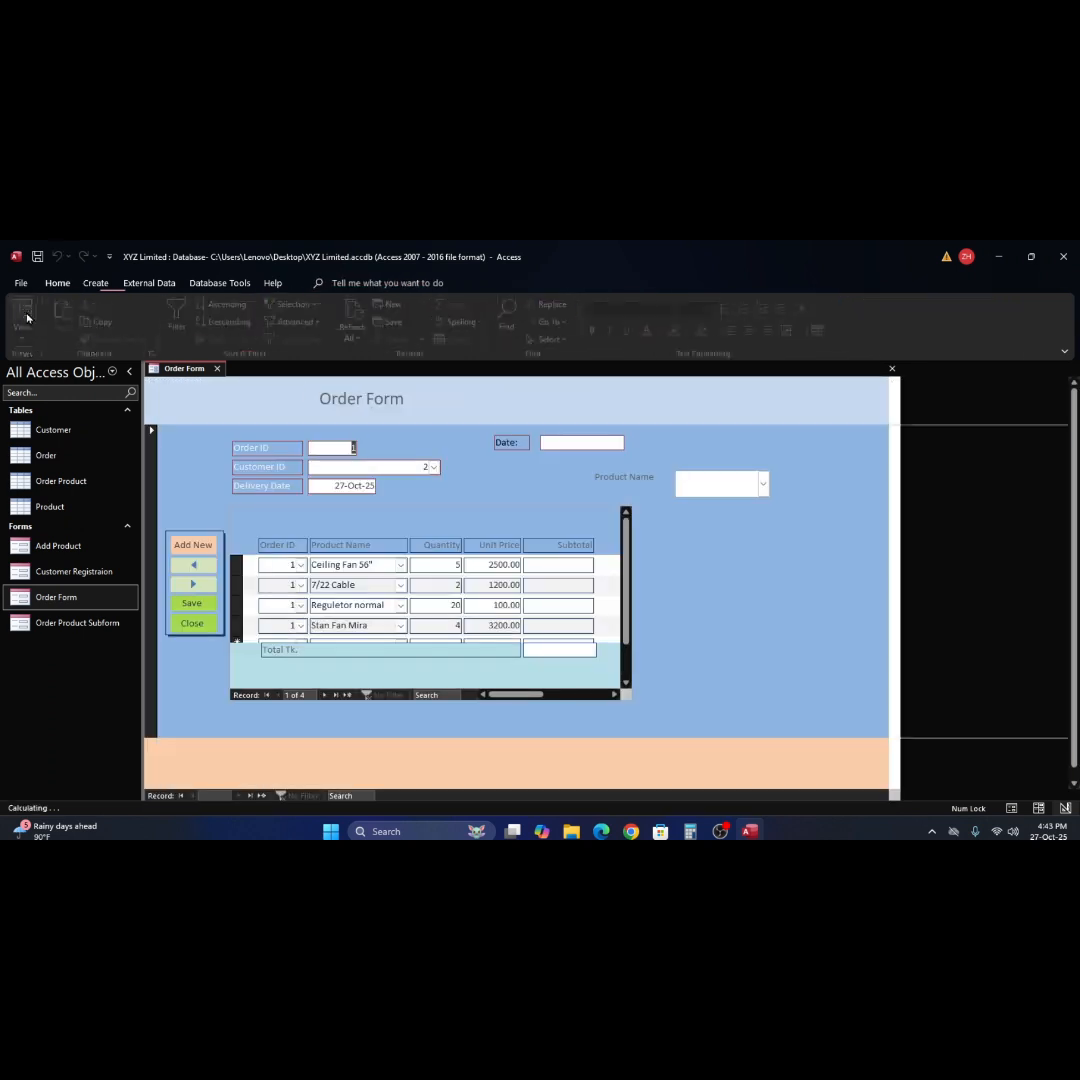
pyautogui.click(763, 486)
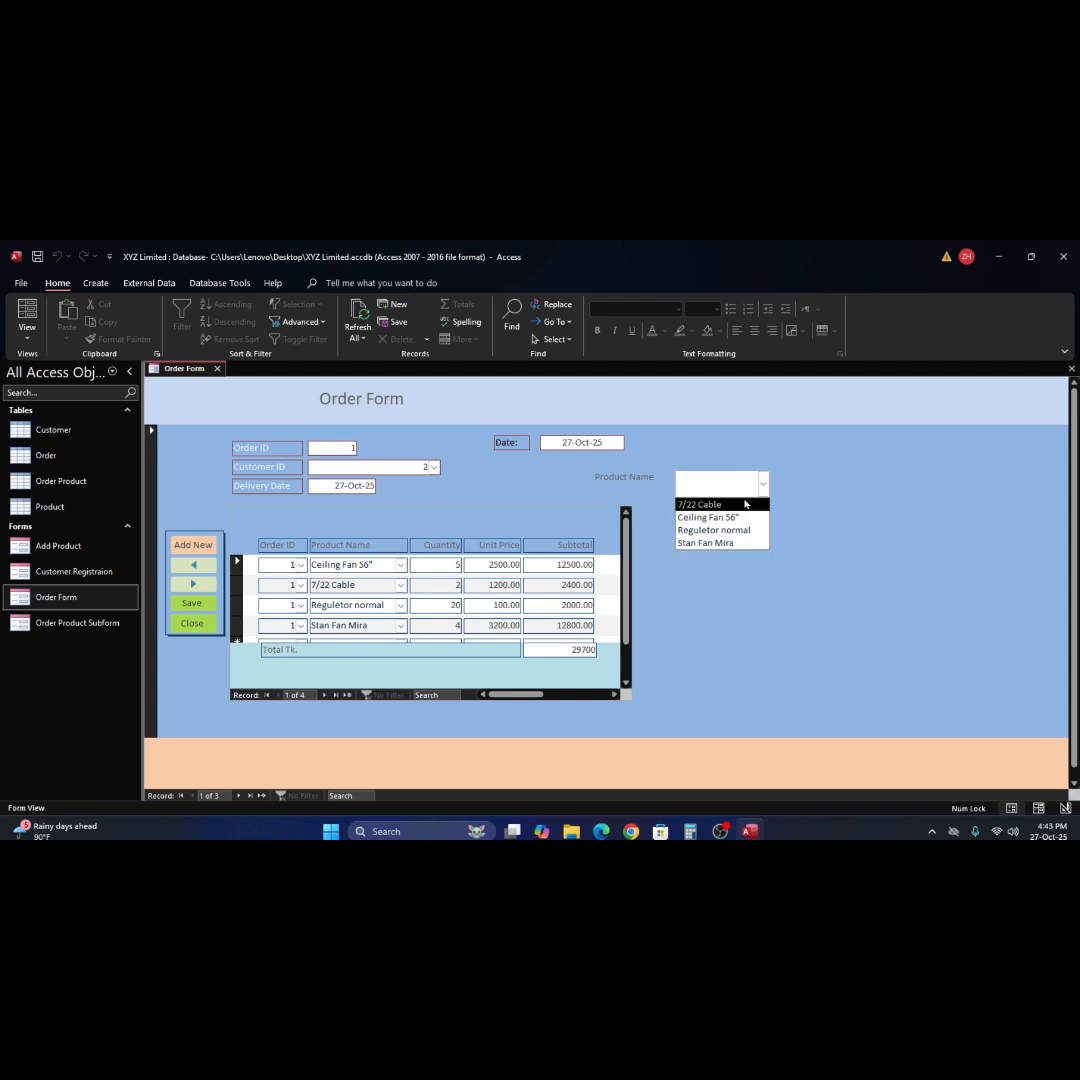
pyautogui.click(810, 505)
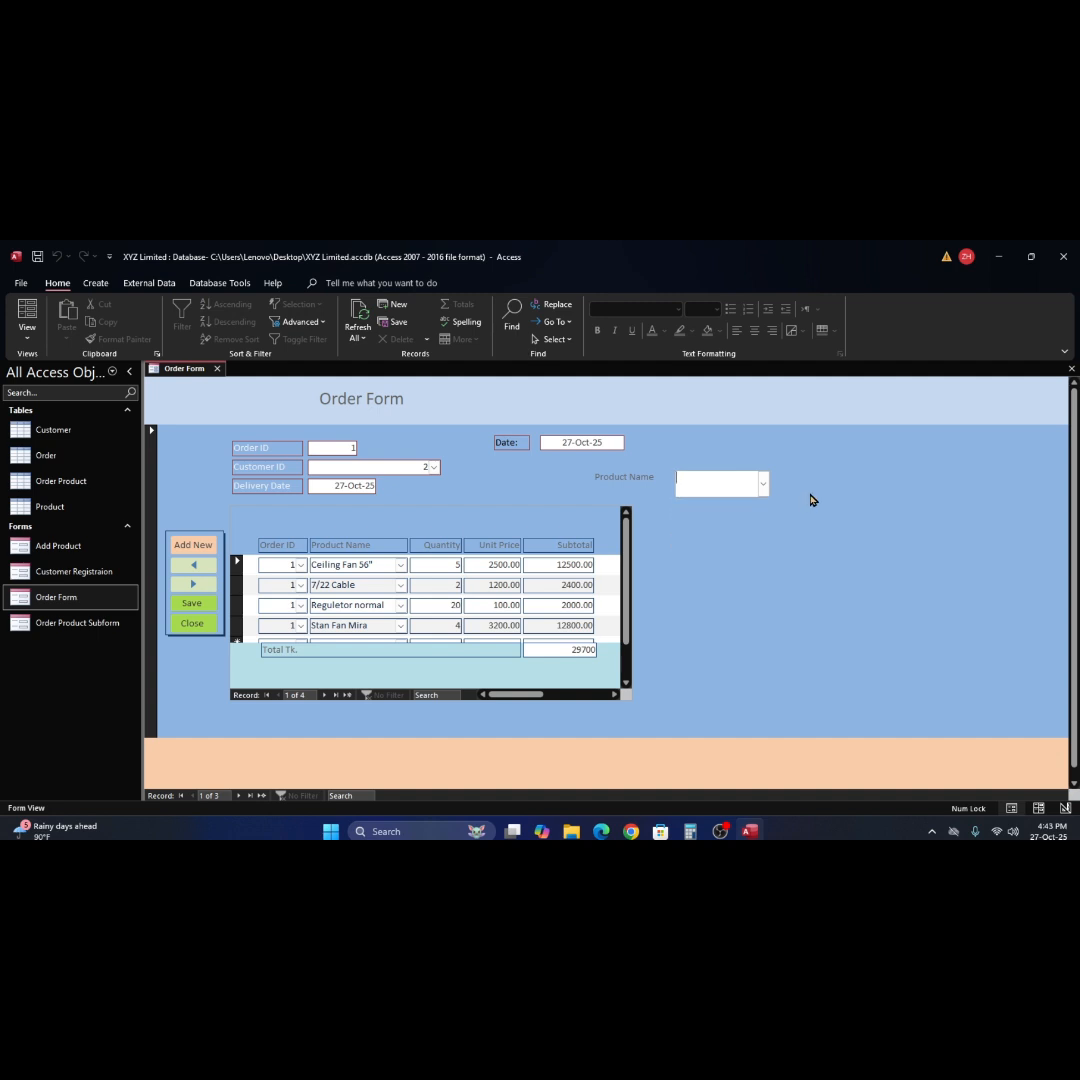
pyautogui.click(764, 486)
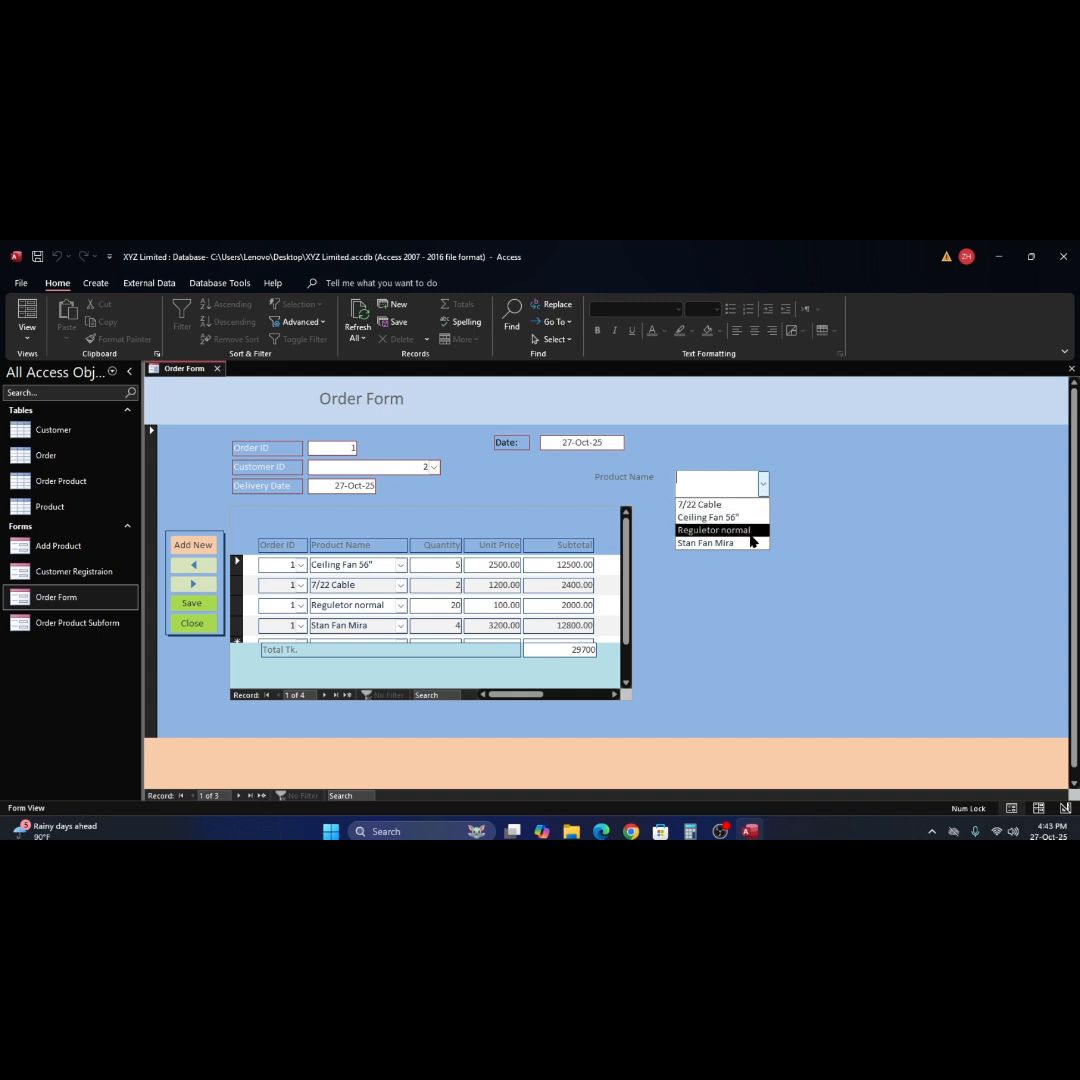
pyautogui.click(811, 480)
# Return the Order Form to Design View and delete the unbound Product Name combo box.
pyautogui.rightClick(811, 478)
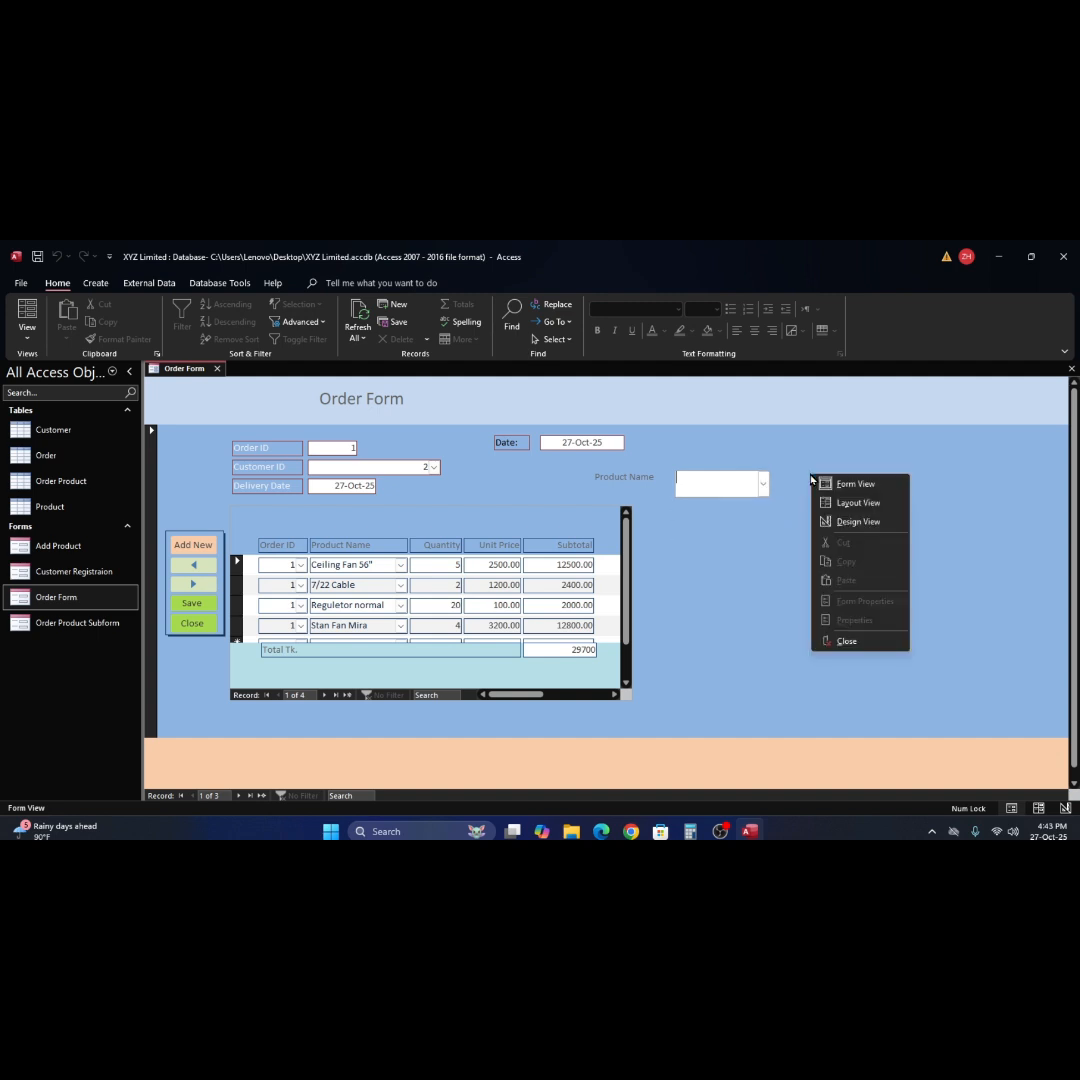
pyautogui.click(856, 521)
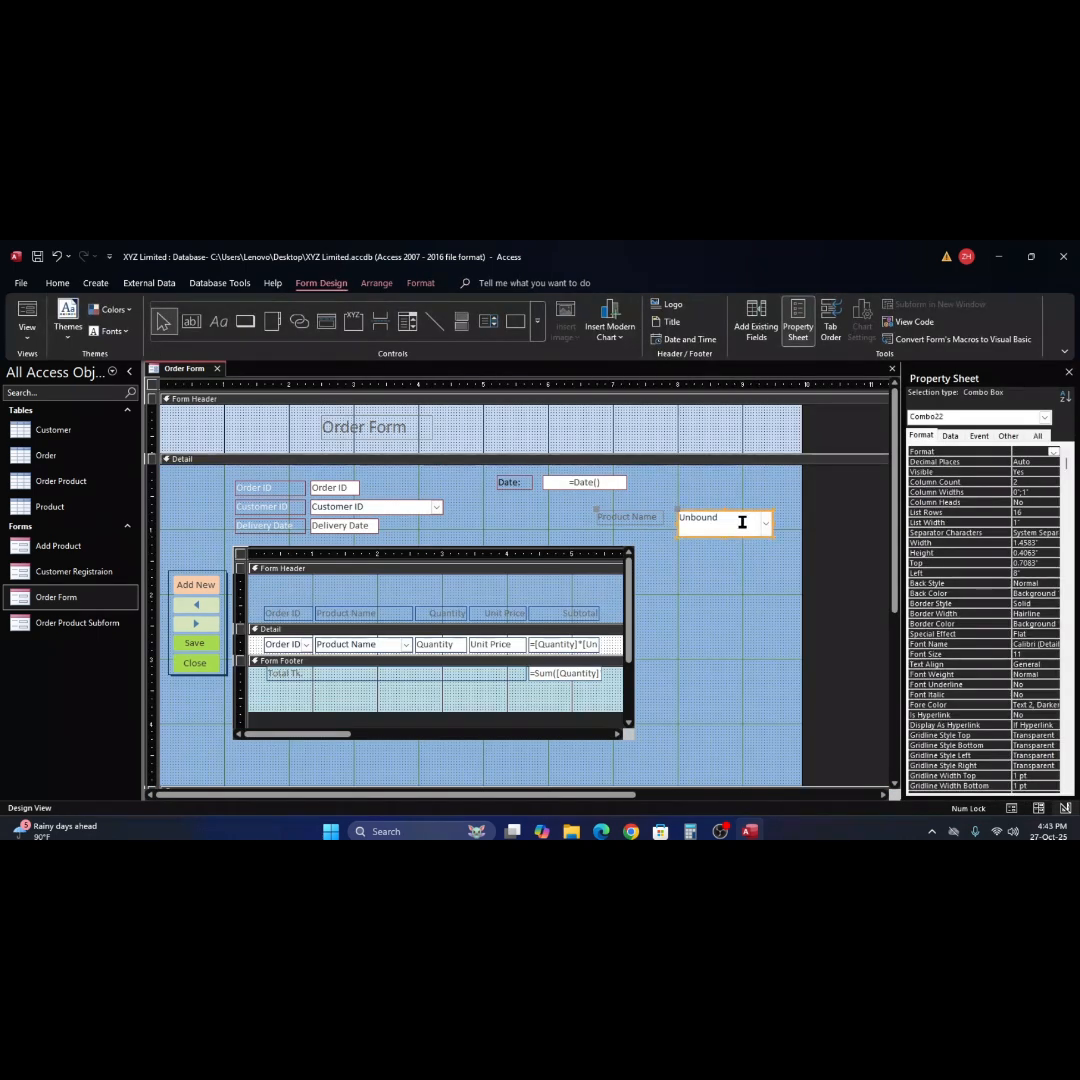
pyautogui.press('Delete')
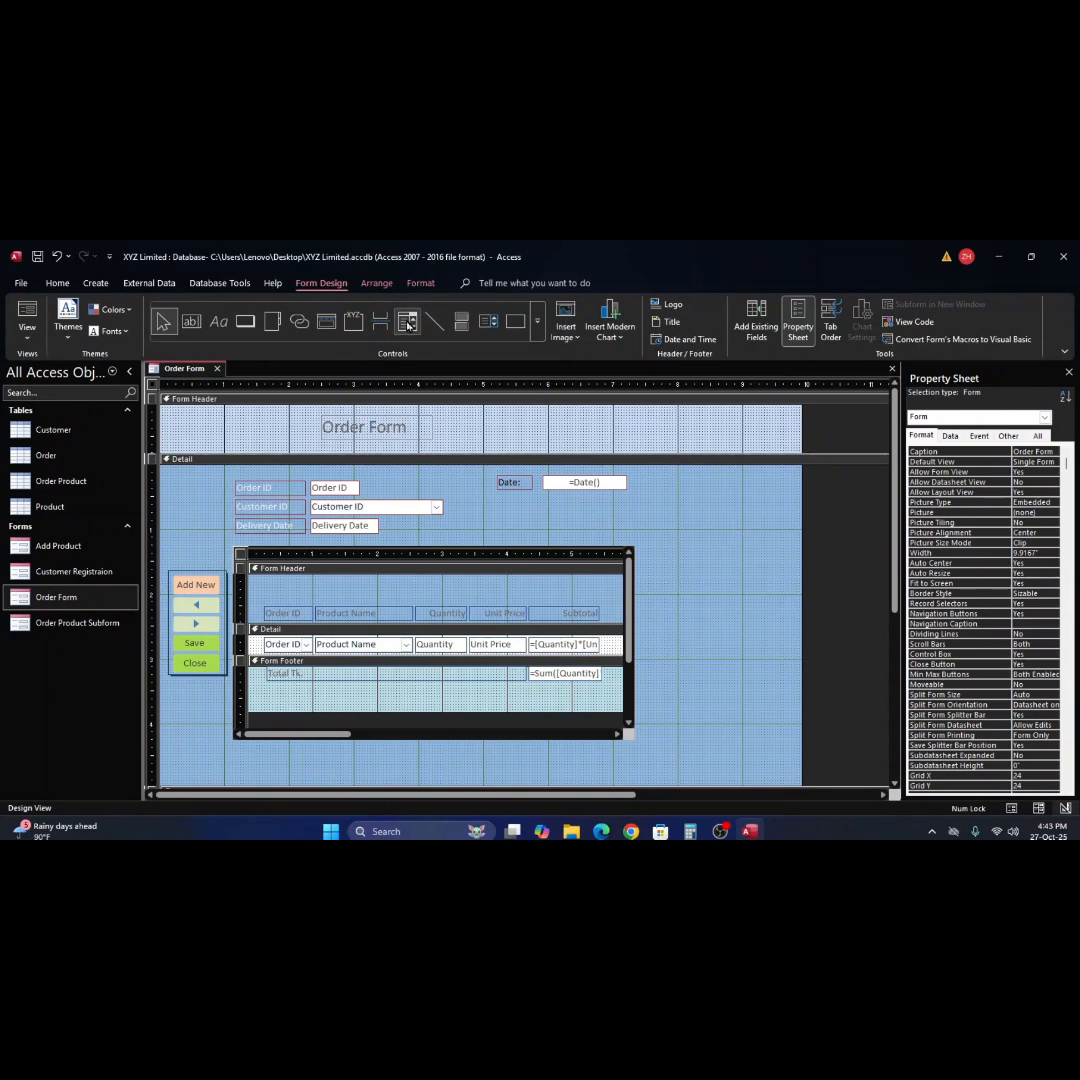
# Draw a combo box about 1.5" by 0.41" in the Detail section beside the subform, taking its values from the Product table.
pyautogui.click(407, 320)
pyautogui.moveTo(654, 526)
pyautogui.mouseDown()
pyautogui.moveTo(764, 559)
pyautogui.moveTo(753, 556)
pyautogui.mouseUp()
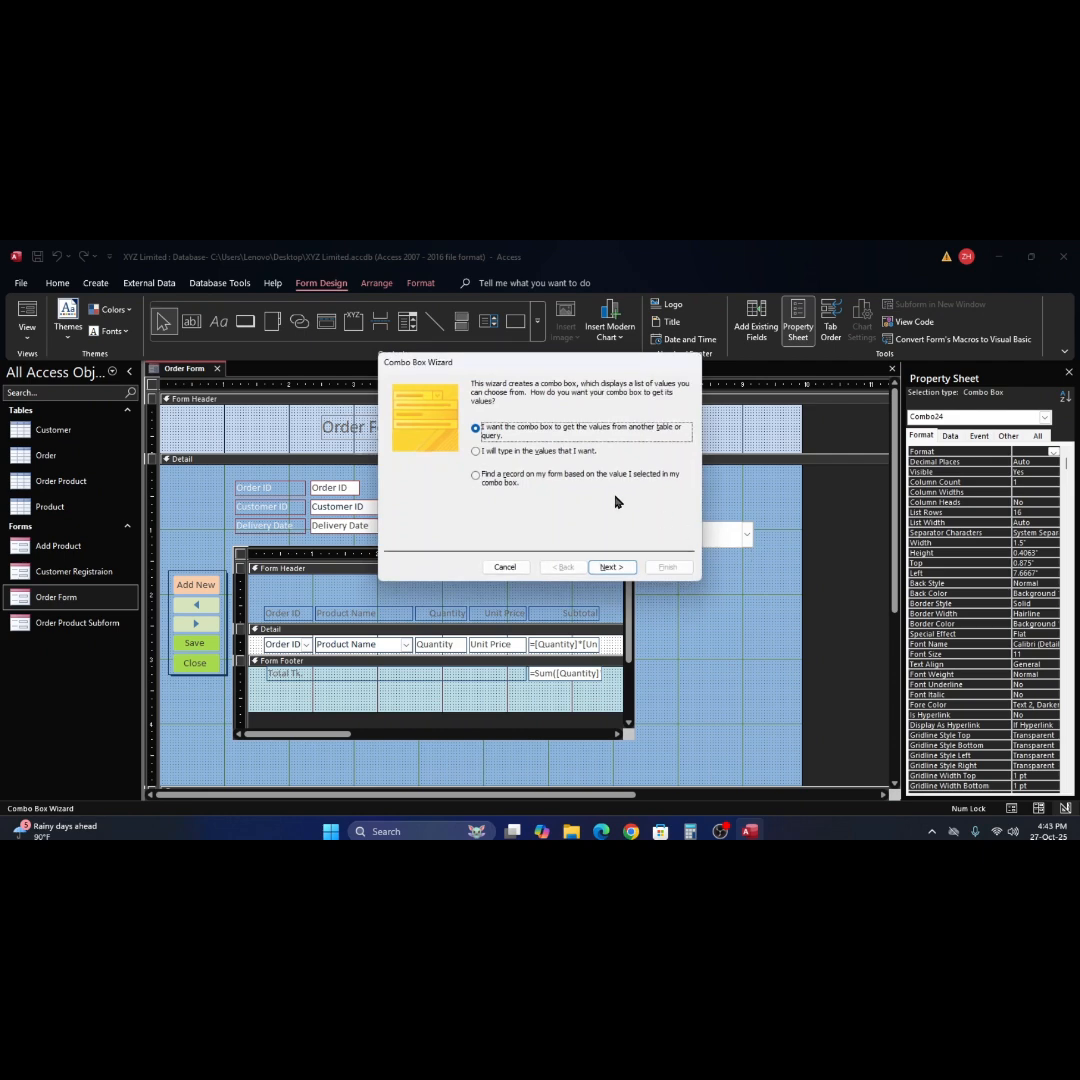
pyautogui.click(620, 569)
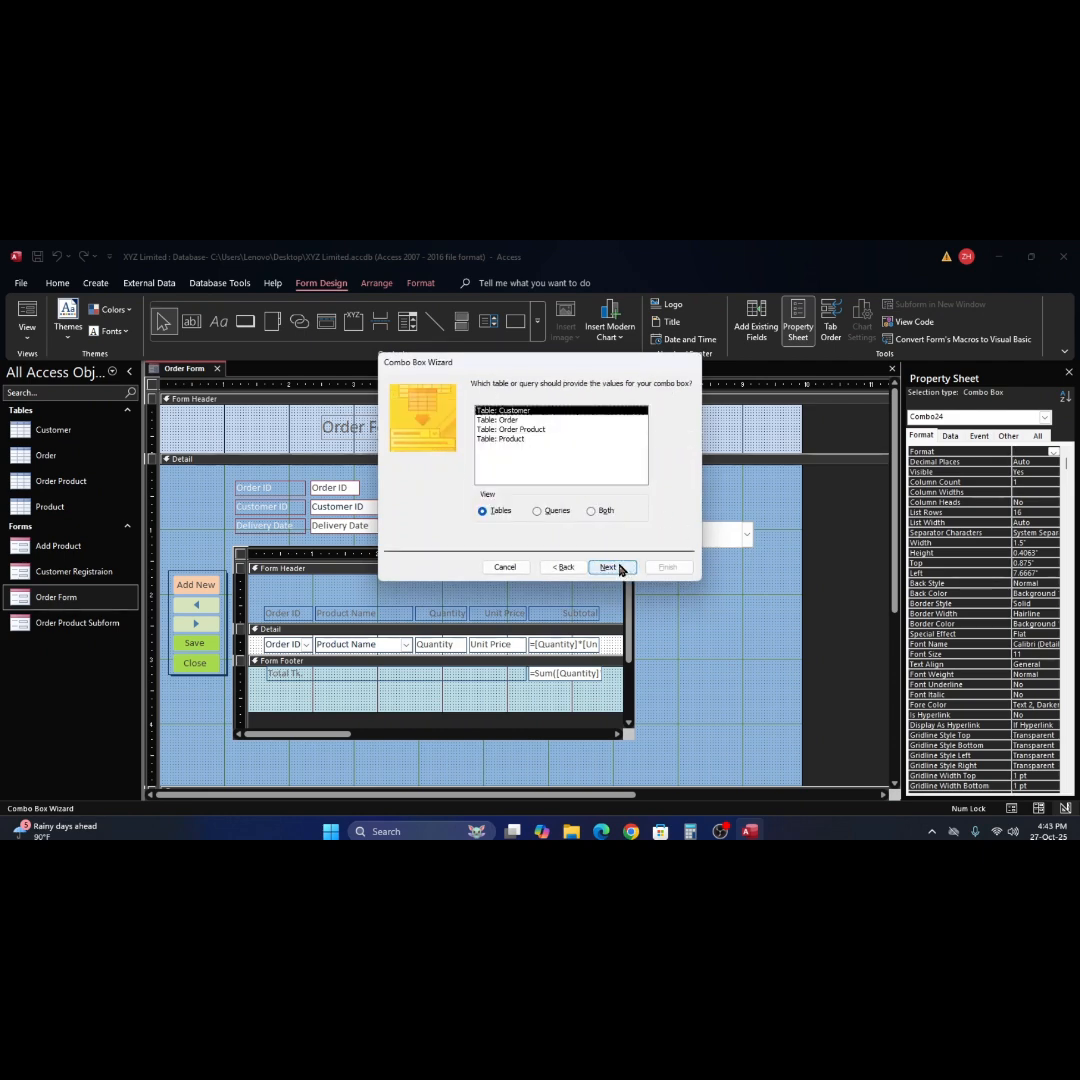
pyautogui.click(519, 440)
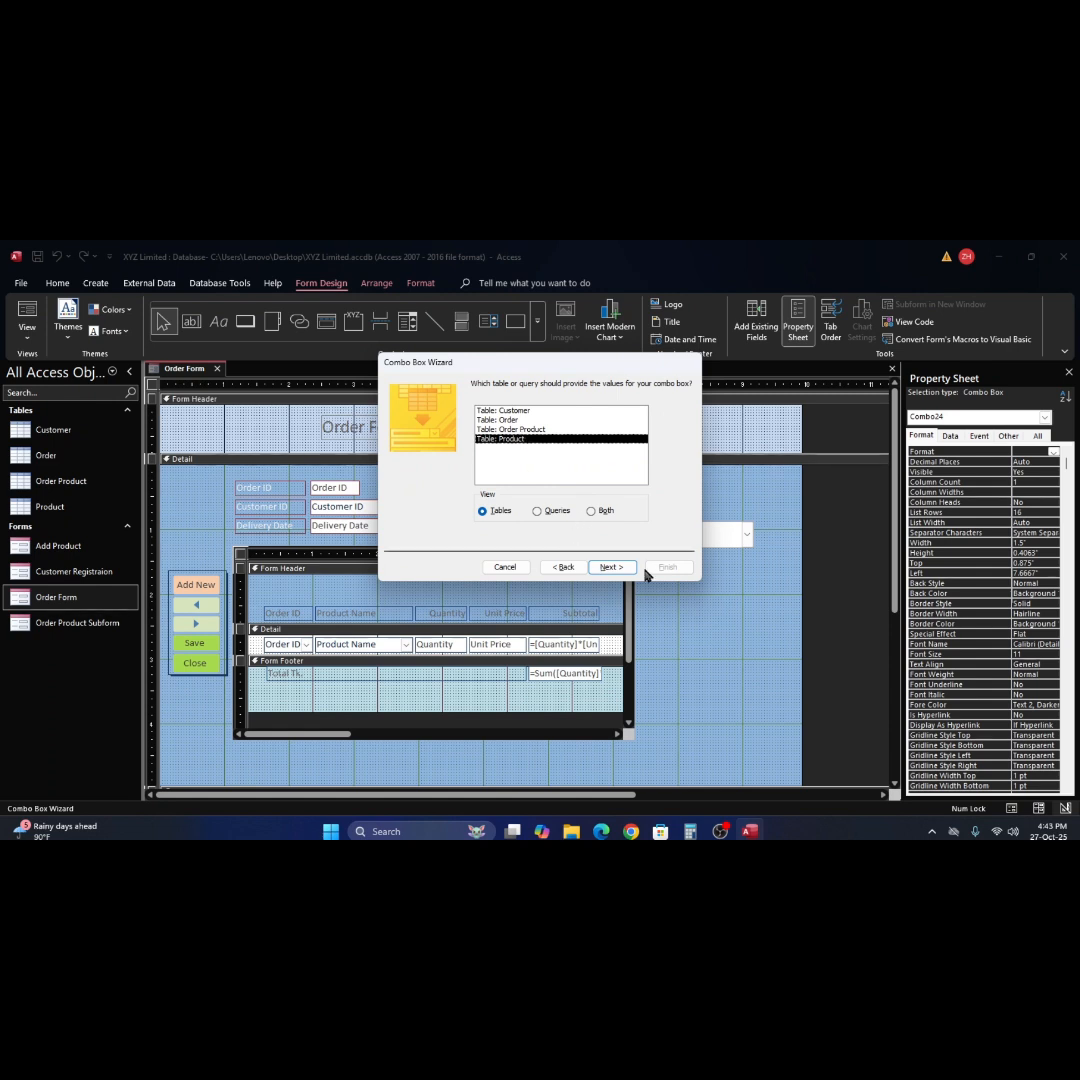
pyautogui.click(611, 568)
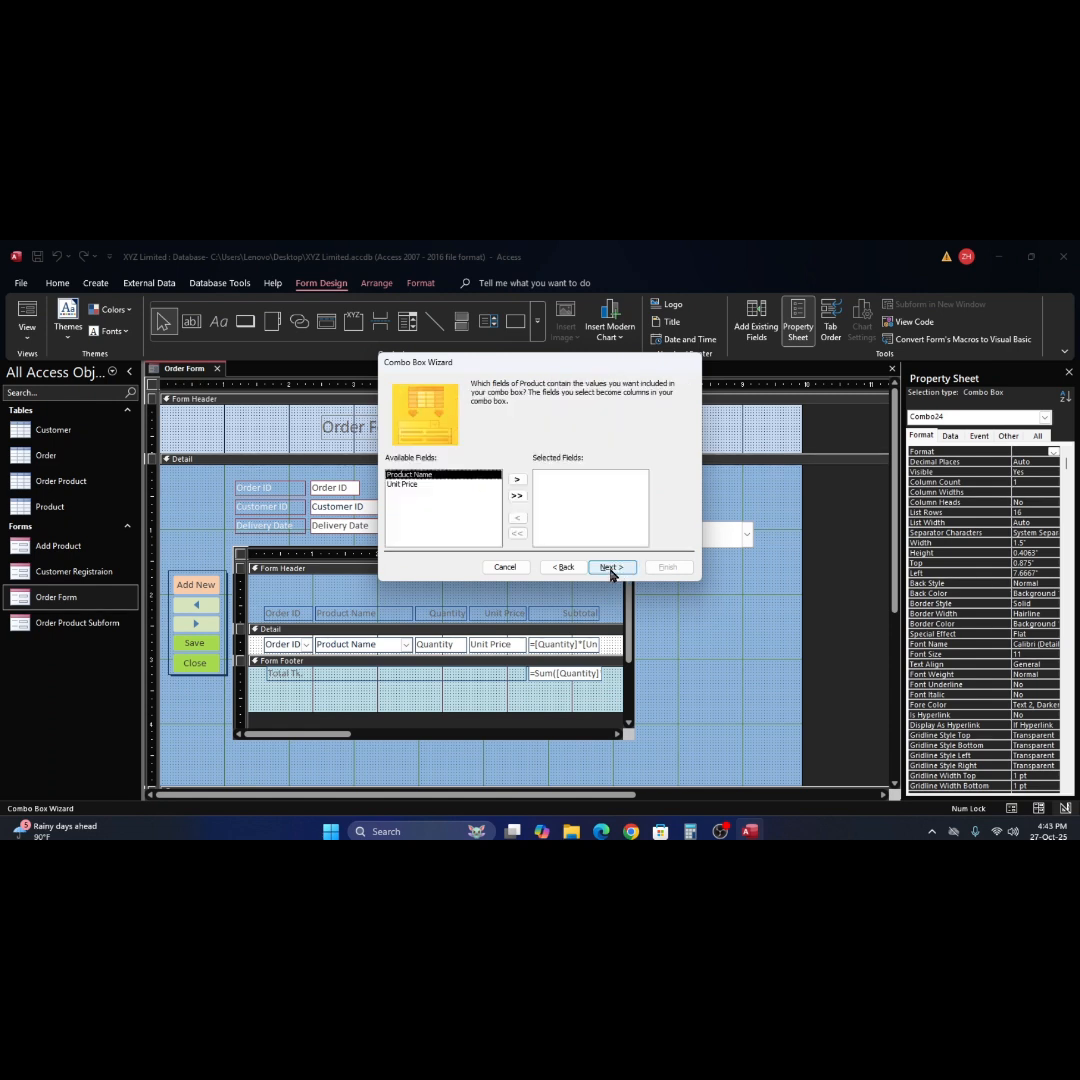
# Include the Product Name and Unit Price fields in the combo box, sorted ascending by Product Name.
pyautogui.click(517, 496)
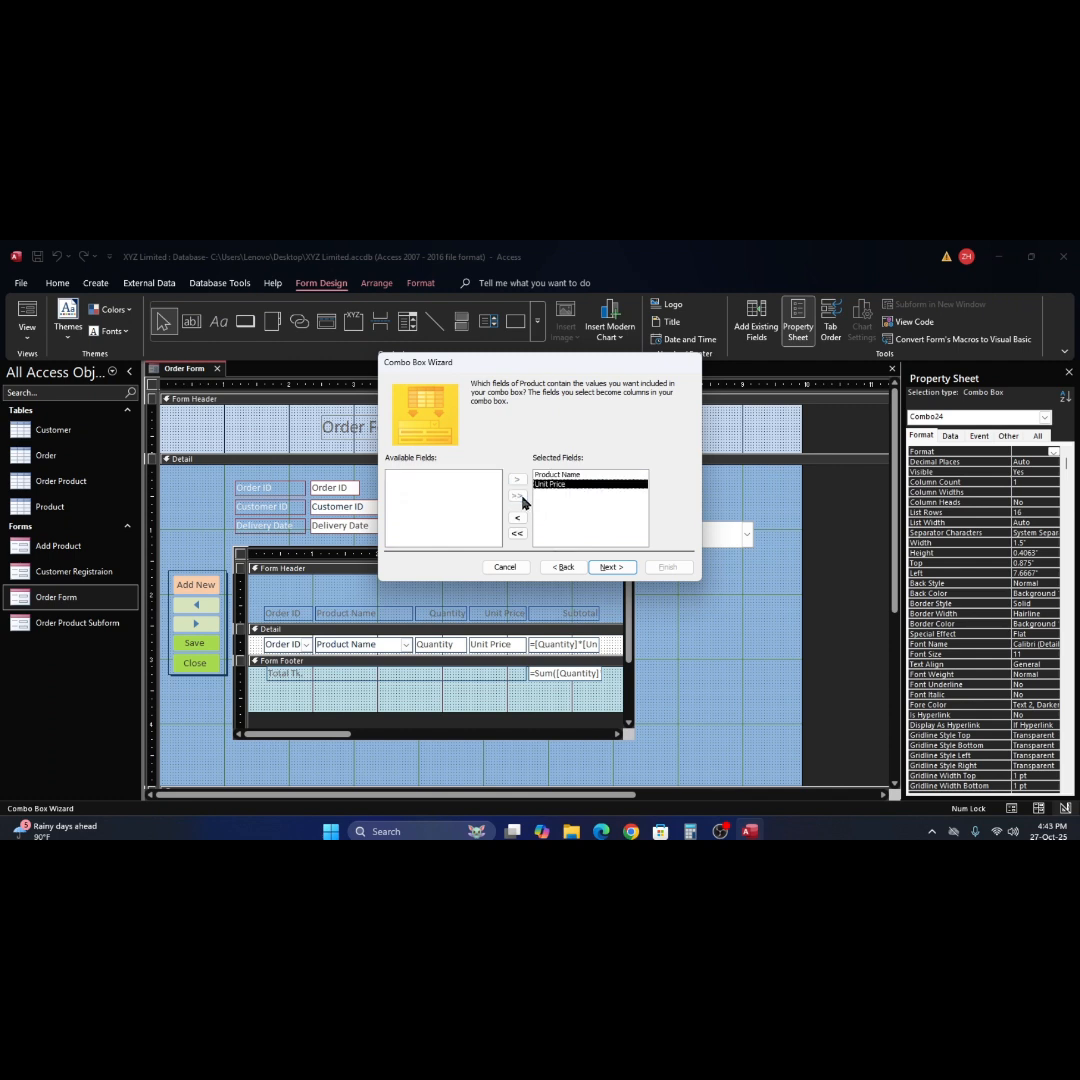
pyautogui.click(609, 567)
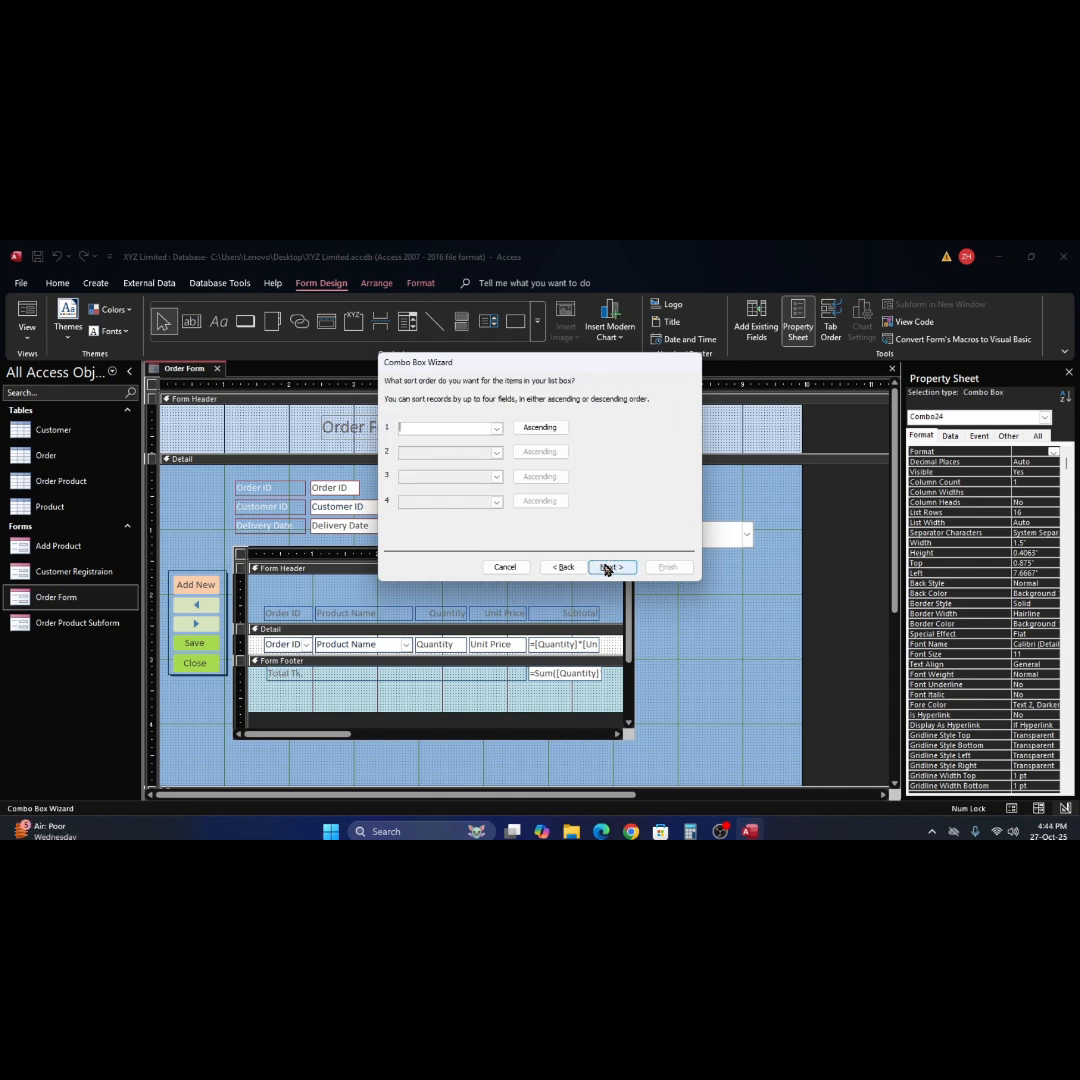
pyautogui.click(496, 429)
pyautogui.click(487, 450)
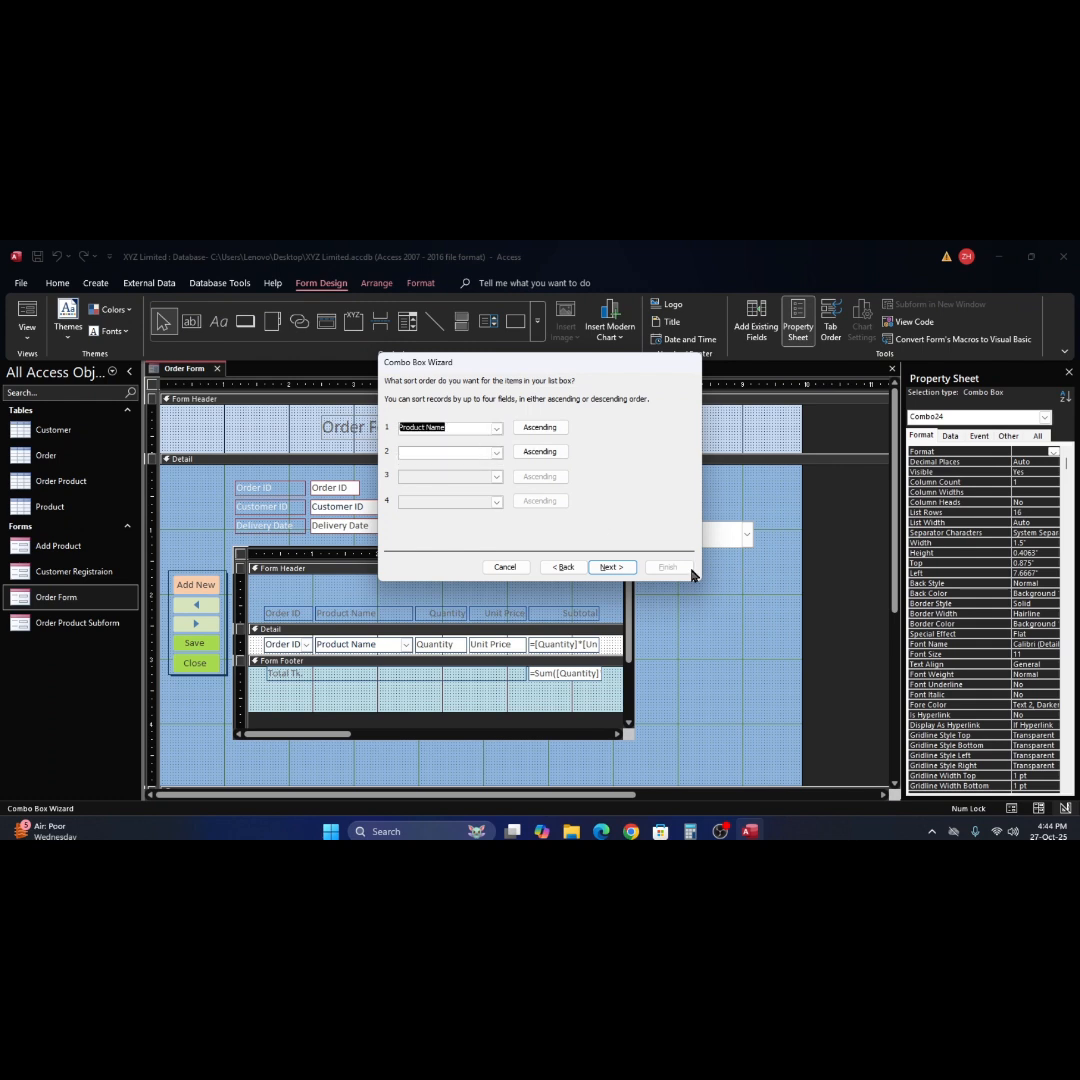
pyautogui.click(606, 568)
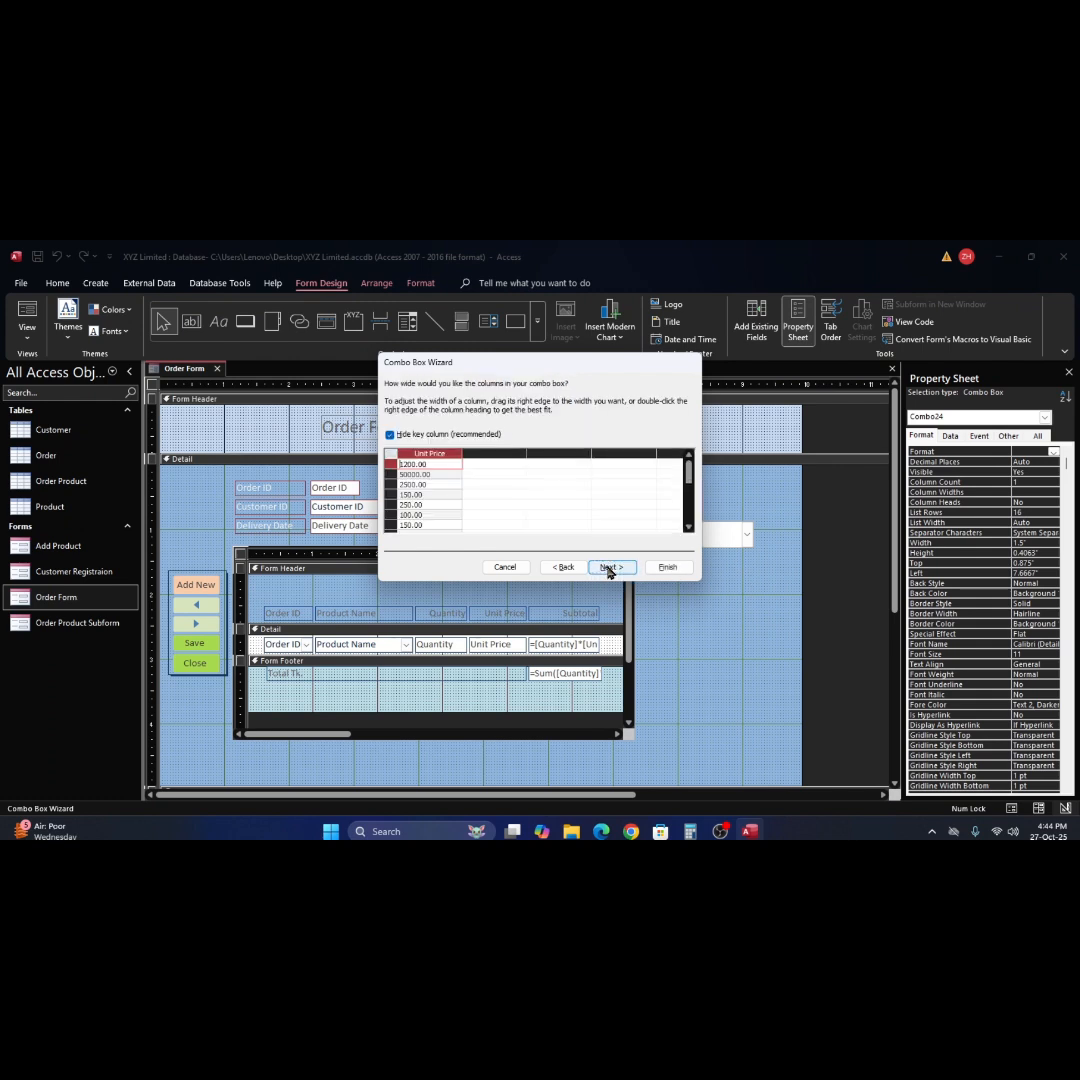
# Finish the combo box with the key column shown and Product Name as the column supplying its value.
pyautogui.click(459, 437)
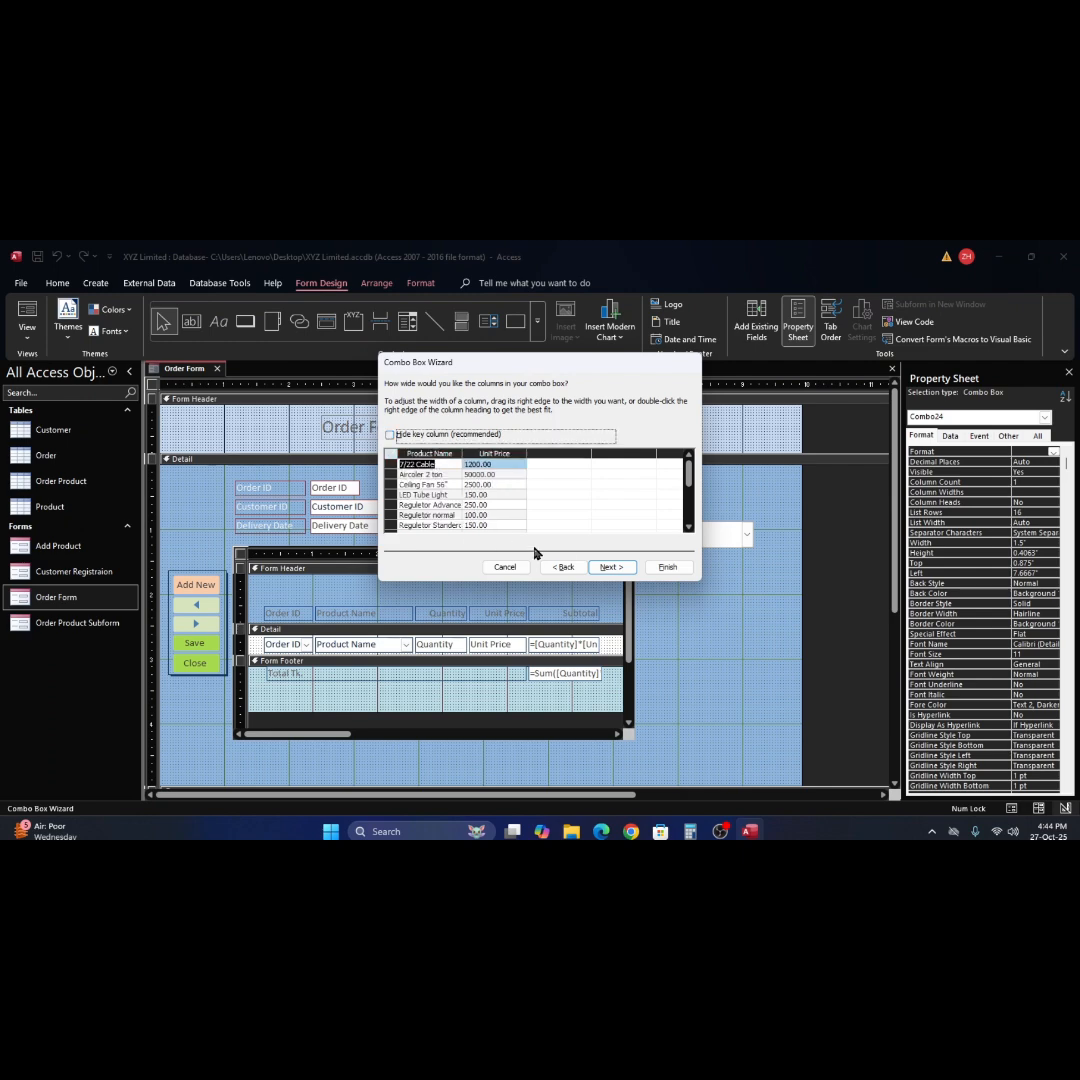
pyautogui.click(607, 568)
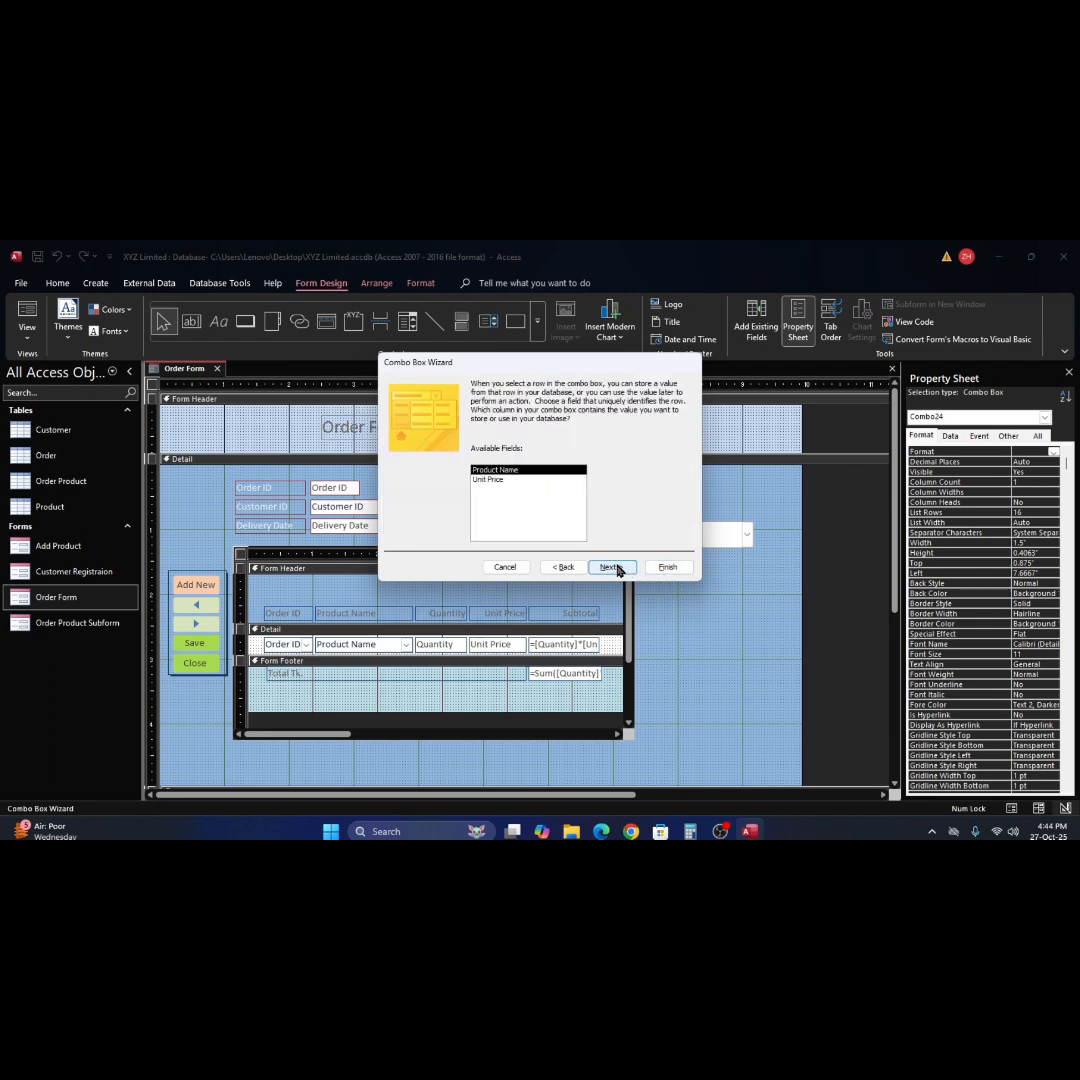
pyautogui.click(612, 568)
pyautogui.click(680, 571)
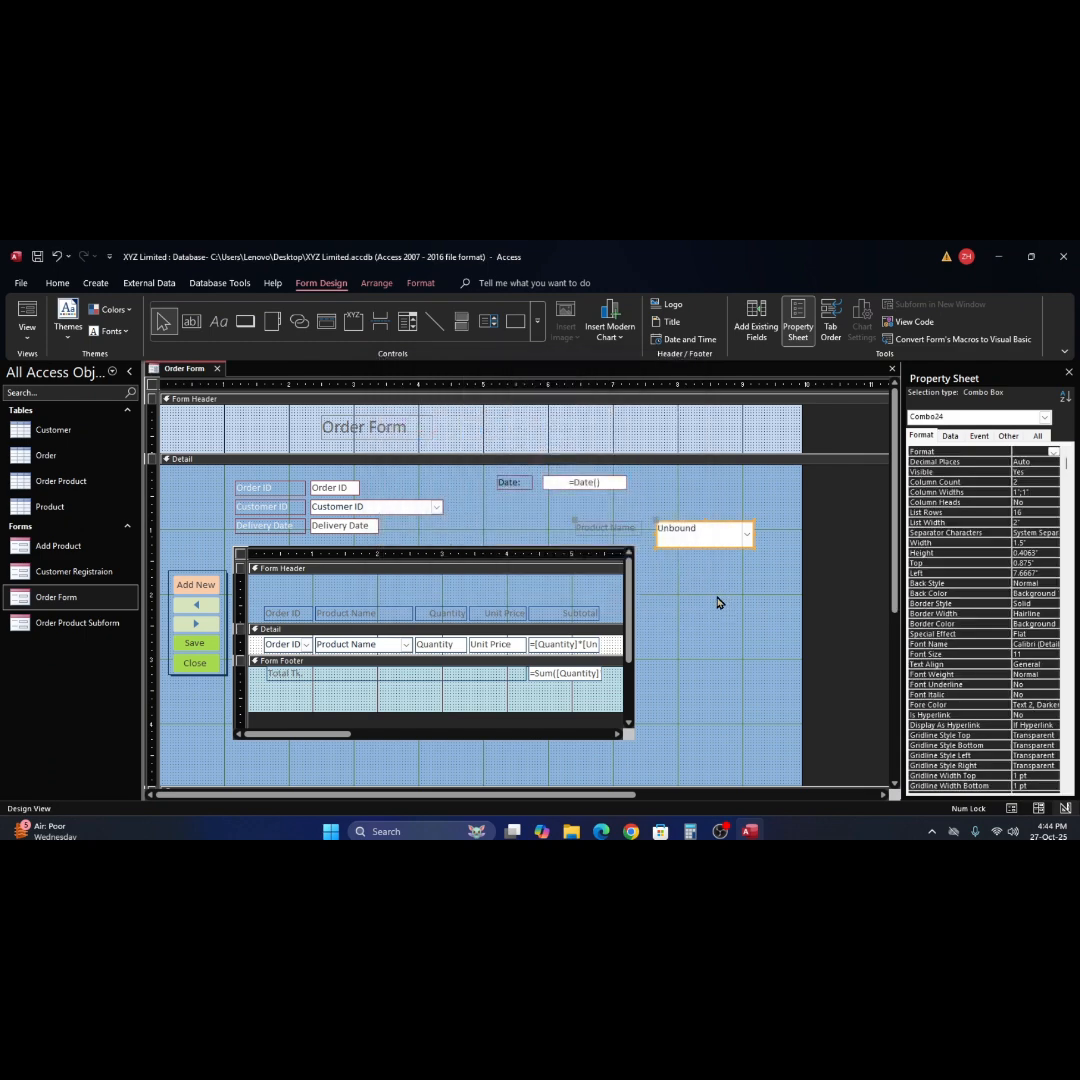
# Display the Order Form in Form View and examine the product names and unit prices offered by the combo box.
pyautogui.click(27, 312)
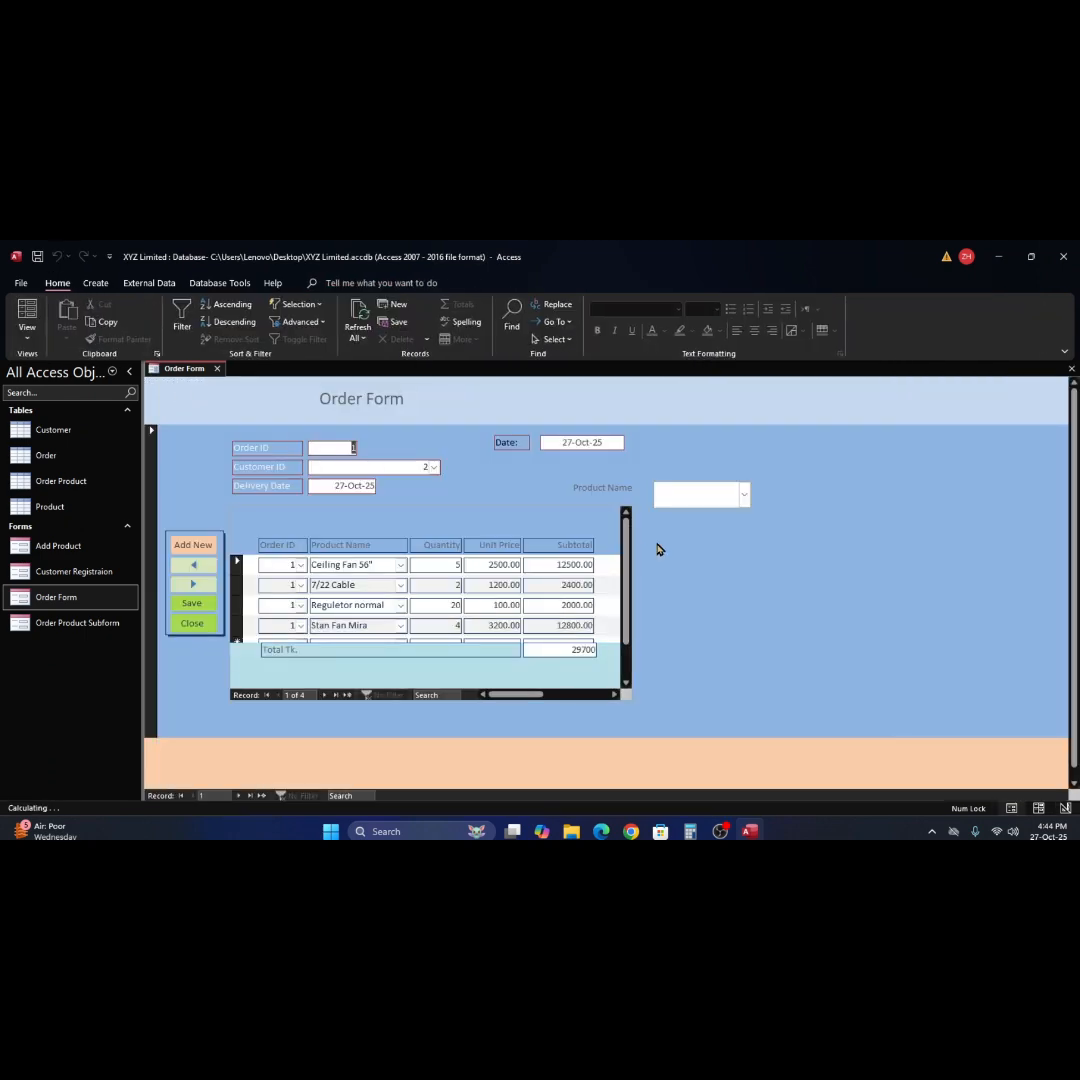
pyautogui.click(744, 496)
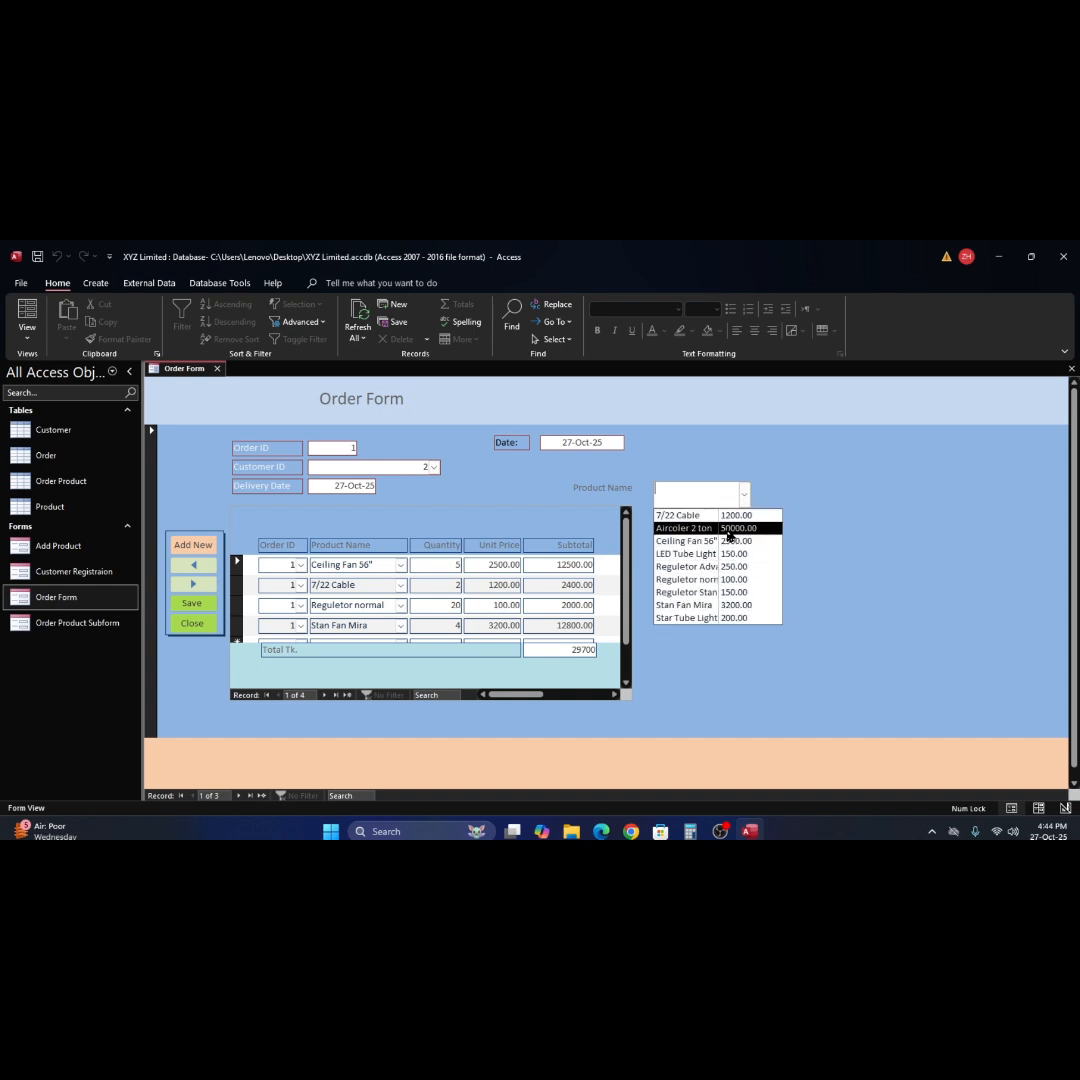
pyautogui.click(841, 535)
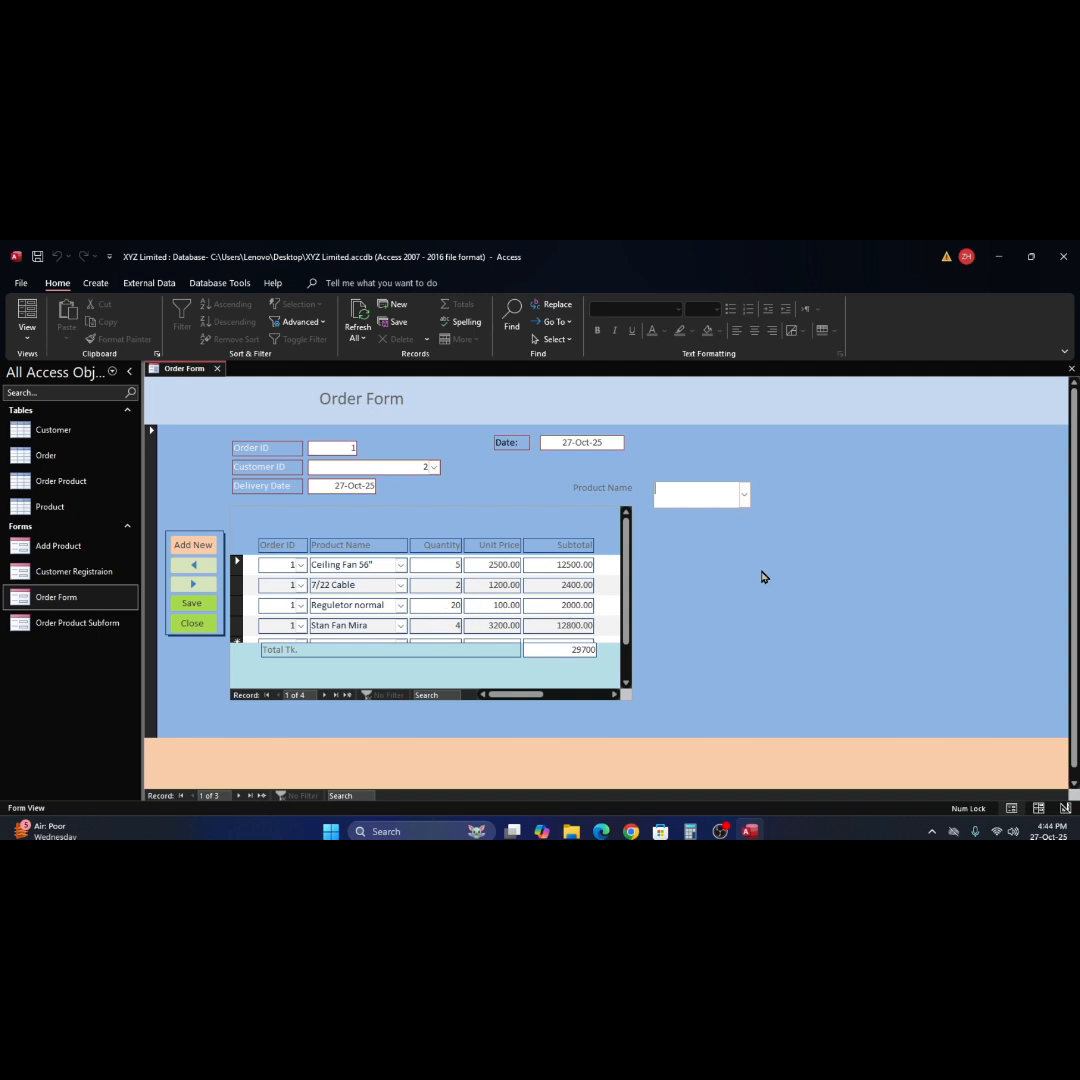
pyautogui.rightClick(823, 509)
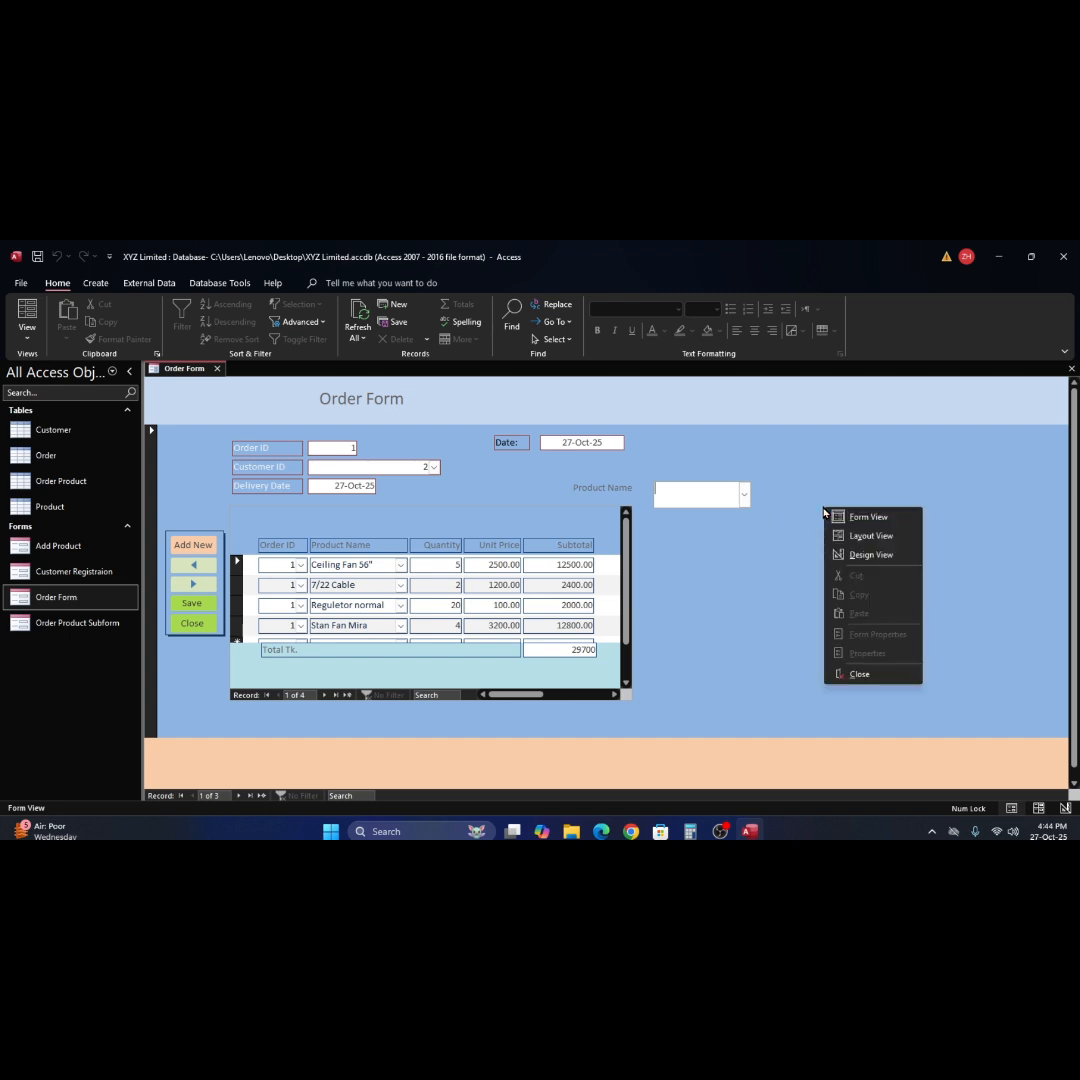
pyautogui.click(765, 547)
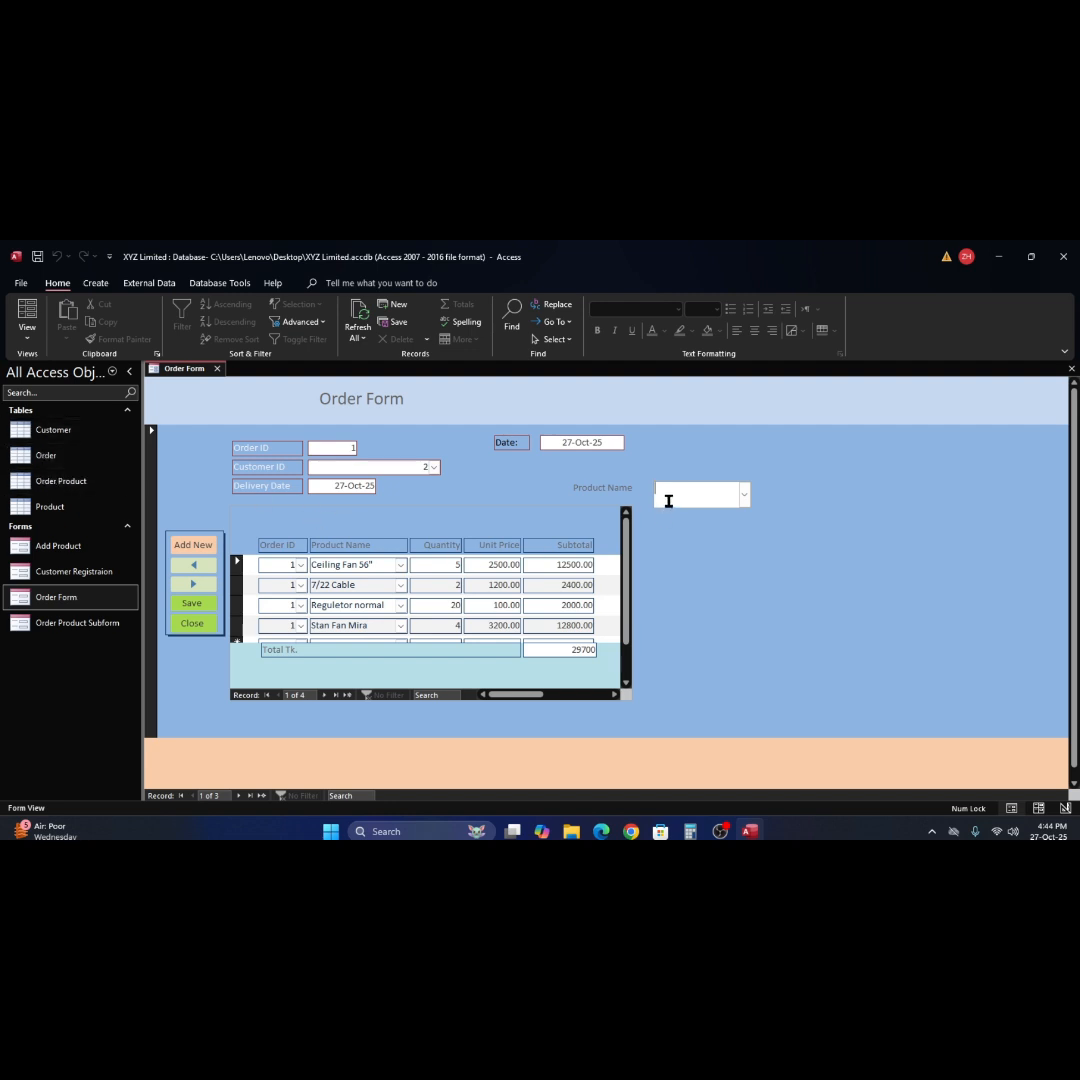
pyautogui.rightClick(797, 518)
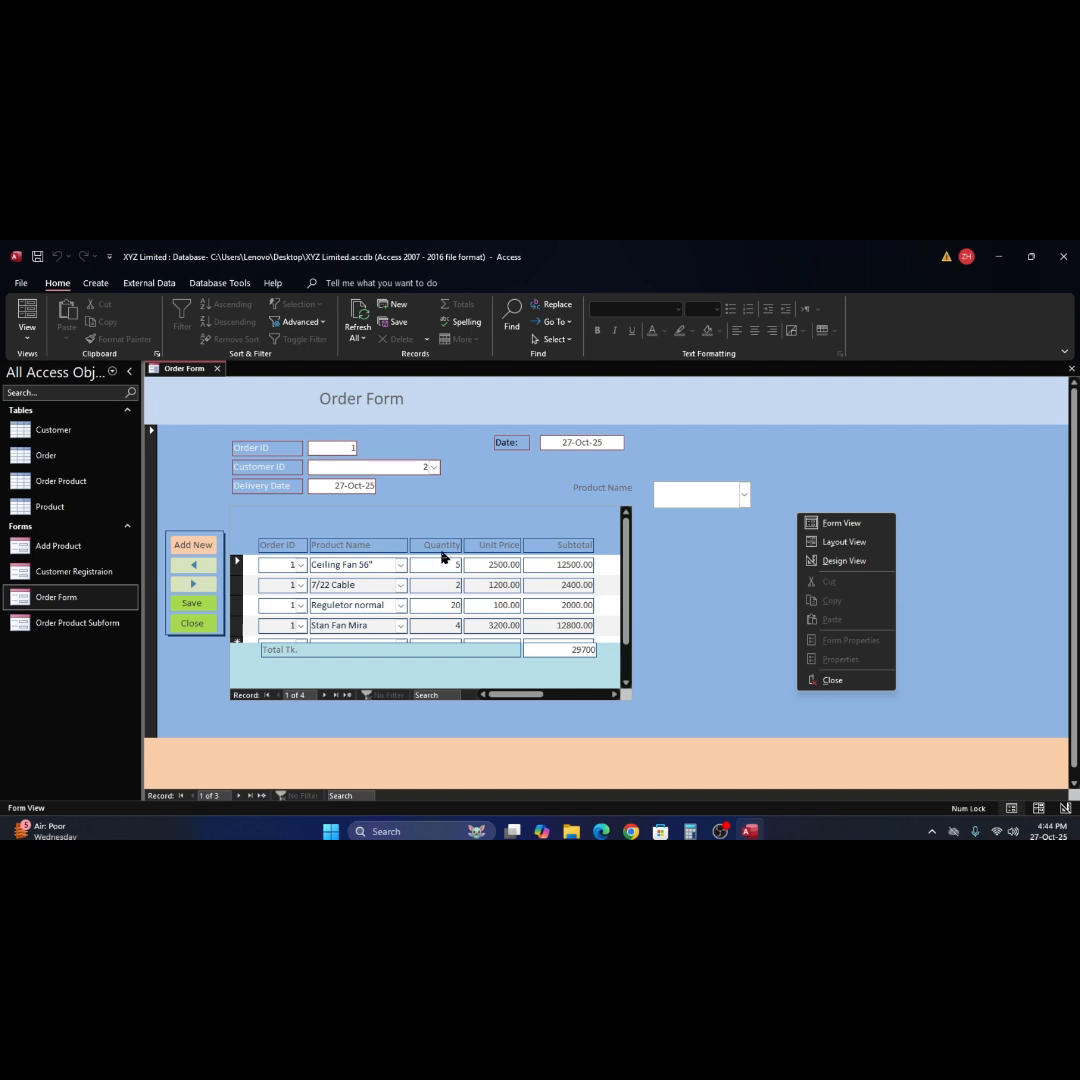
pyautogui.click(925, 555)
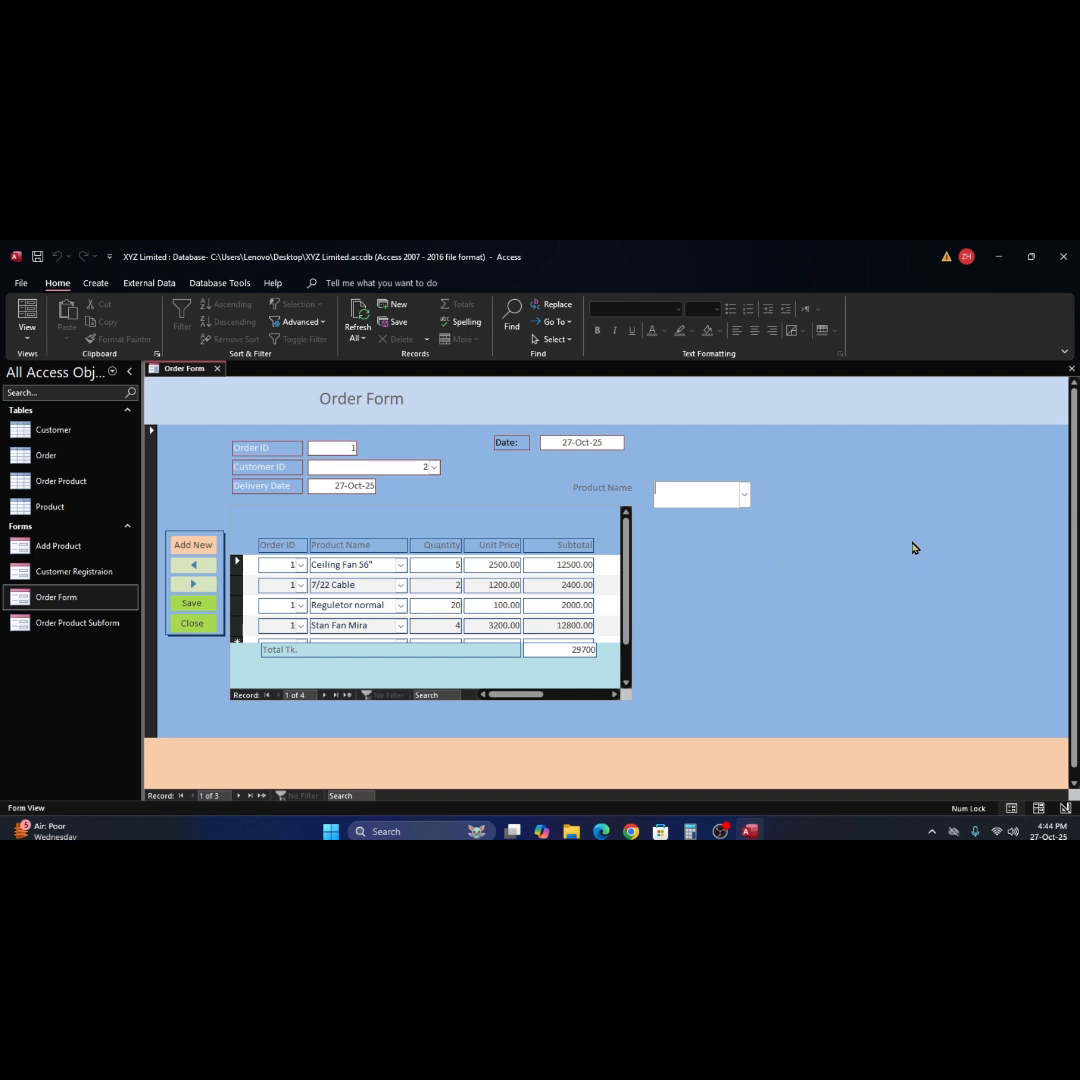
# Delete the Product Name combo box from the Order Form in Design View, narrow the form to about 7.67", and close it.
pyautogui.rightClick(799, 512)
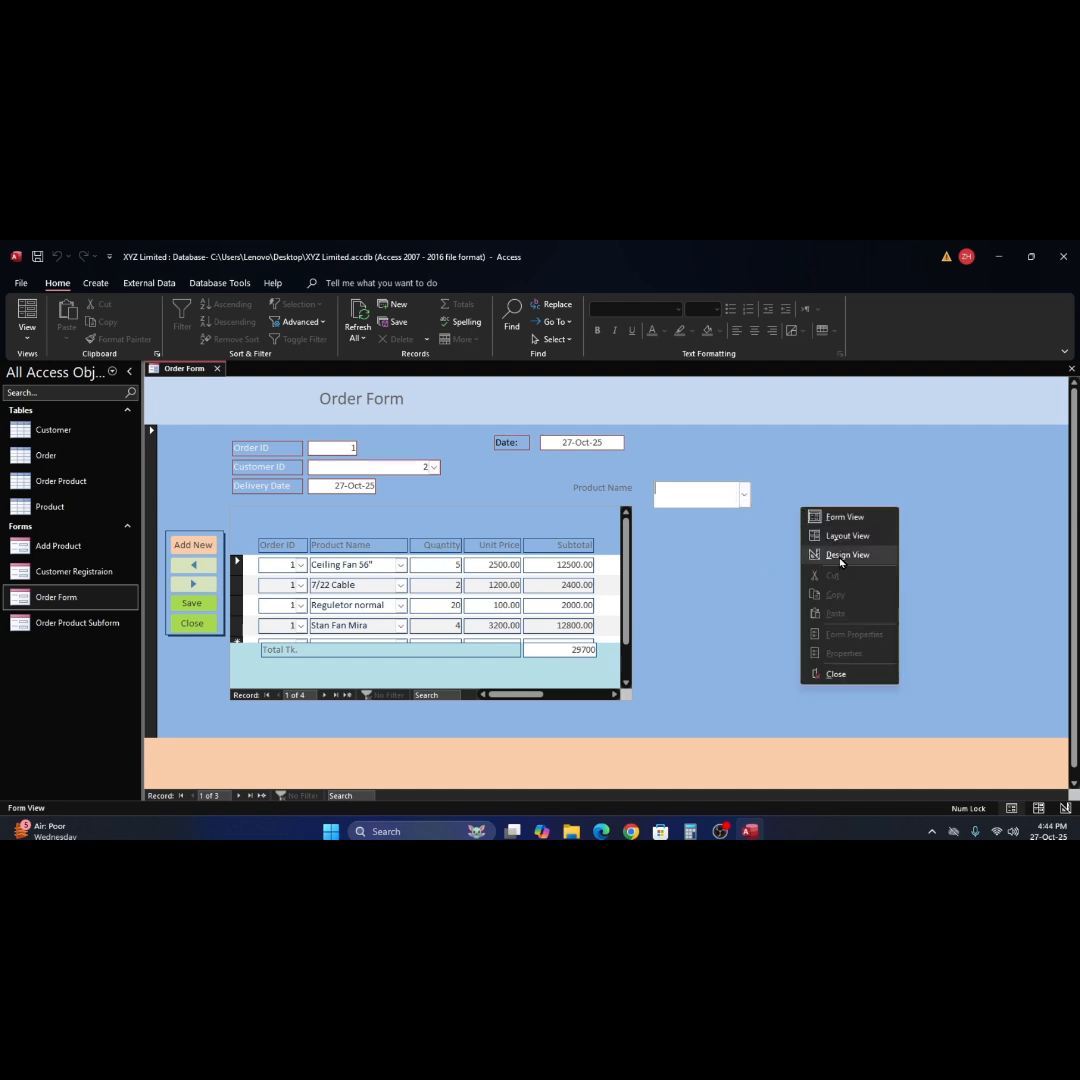
pyautogui.click(846, 555)
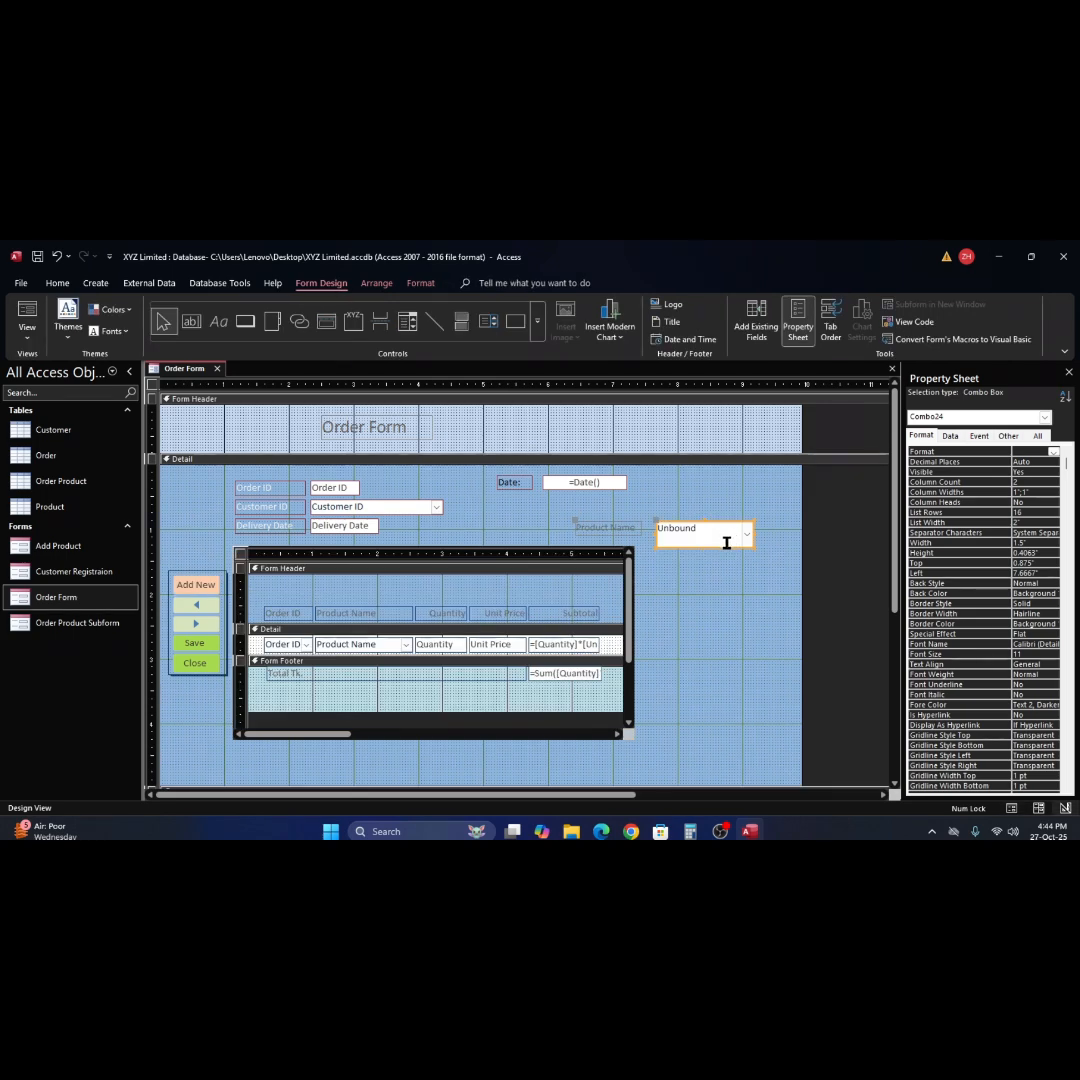
pyautogui.press('Delete')
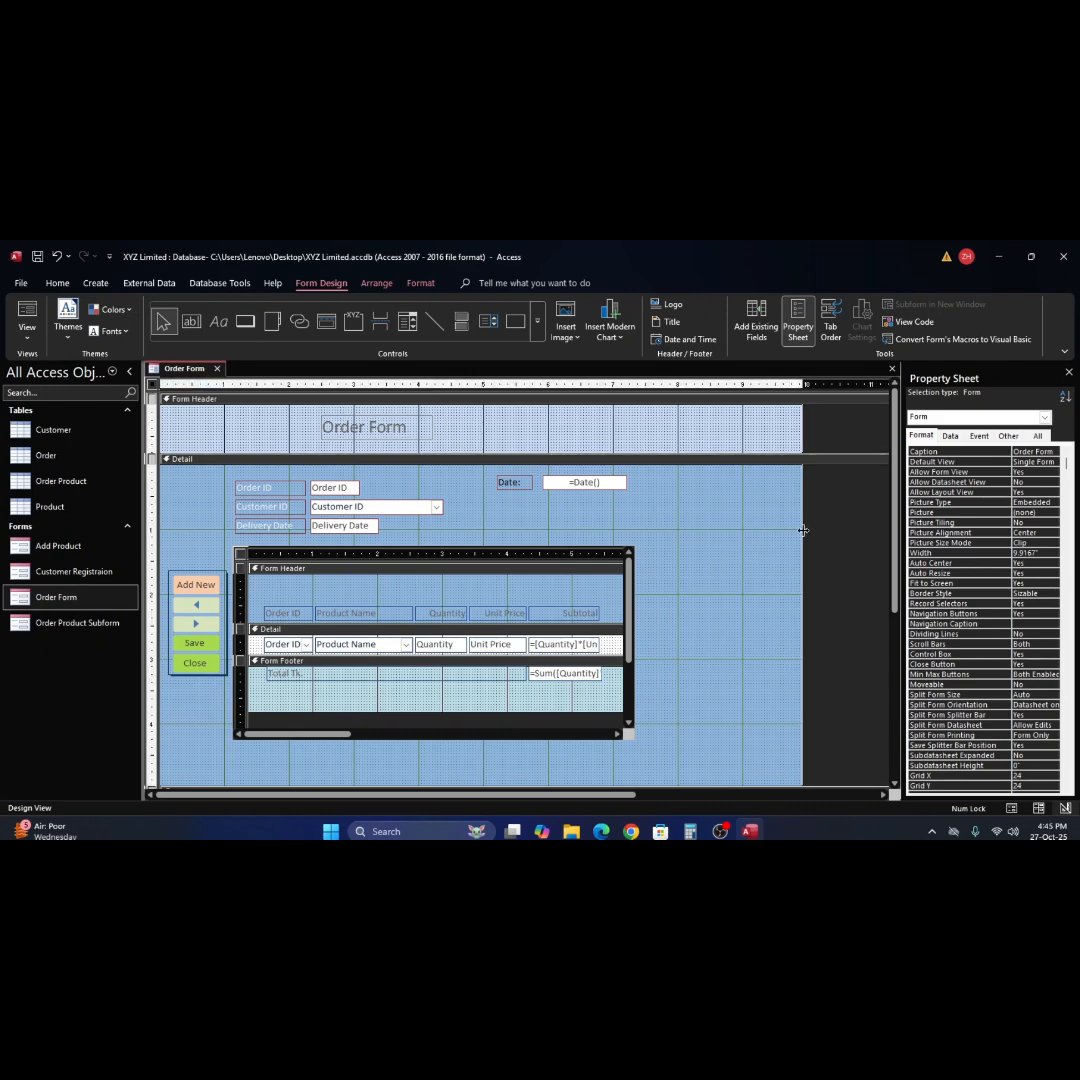
pyautogui.moveTo(803, 531); pyautogui.dragTo(656, 542)
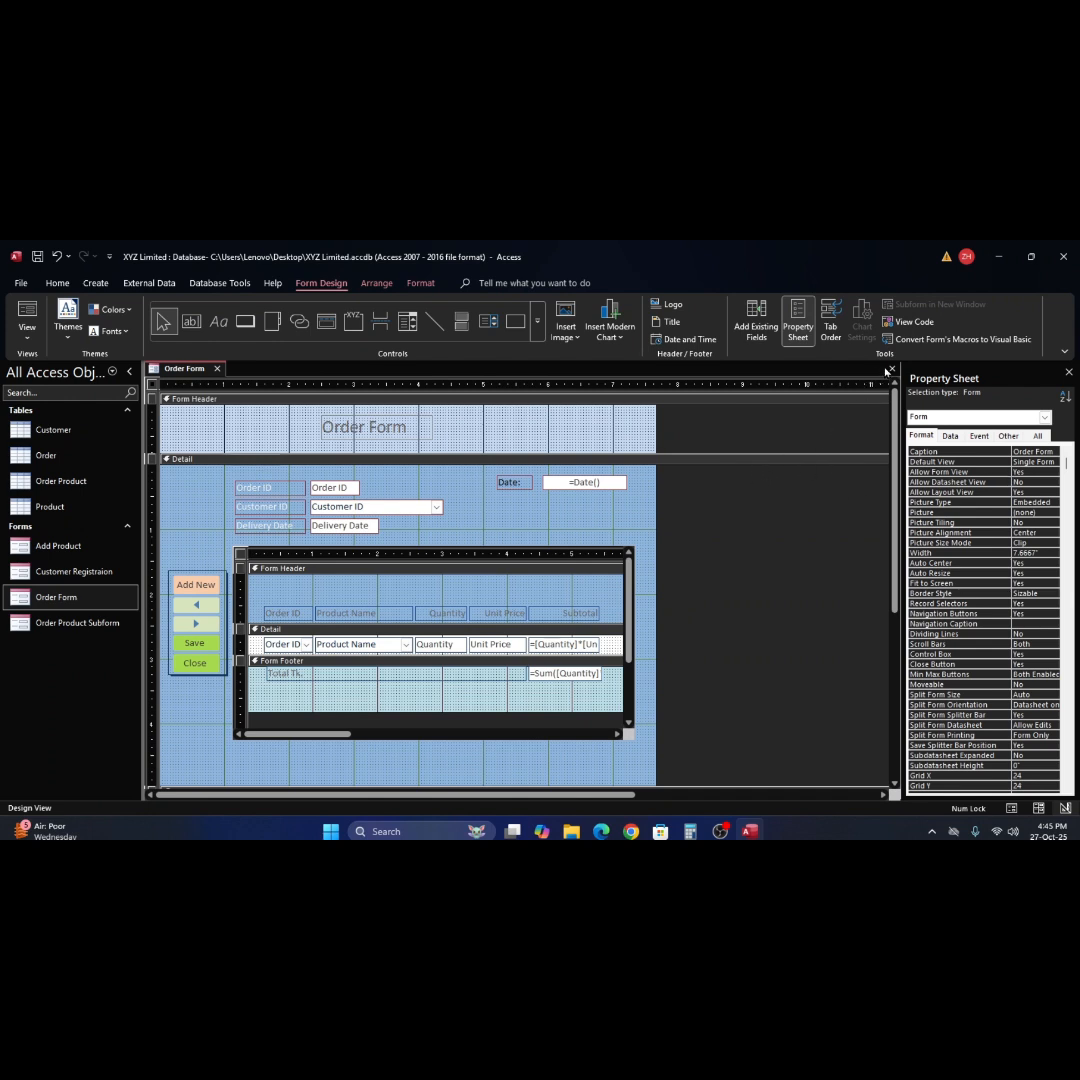
pyautogui.click(892, 368)
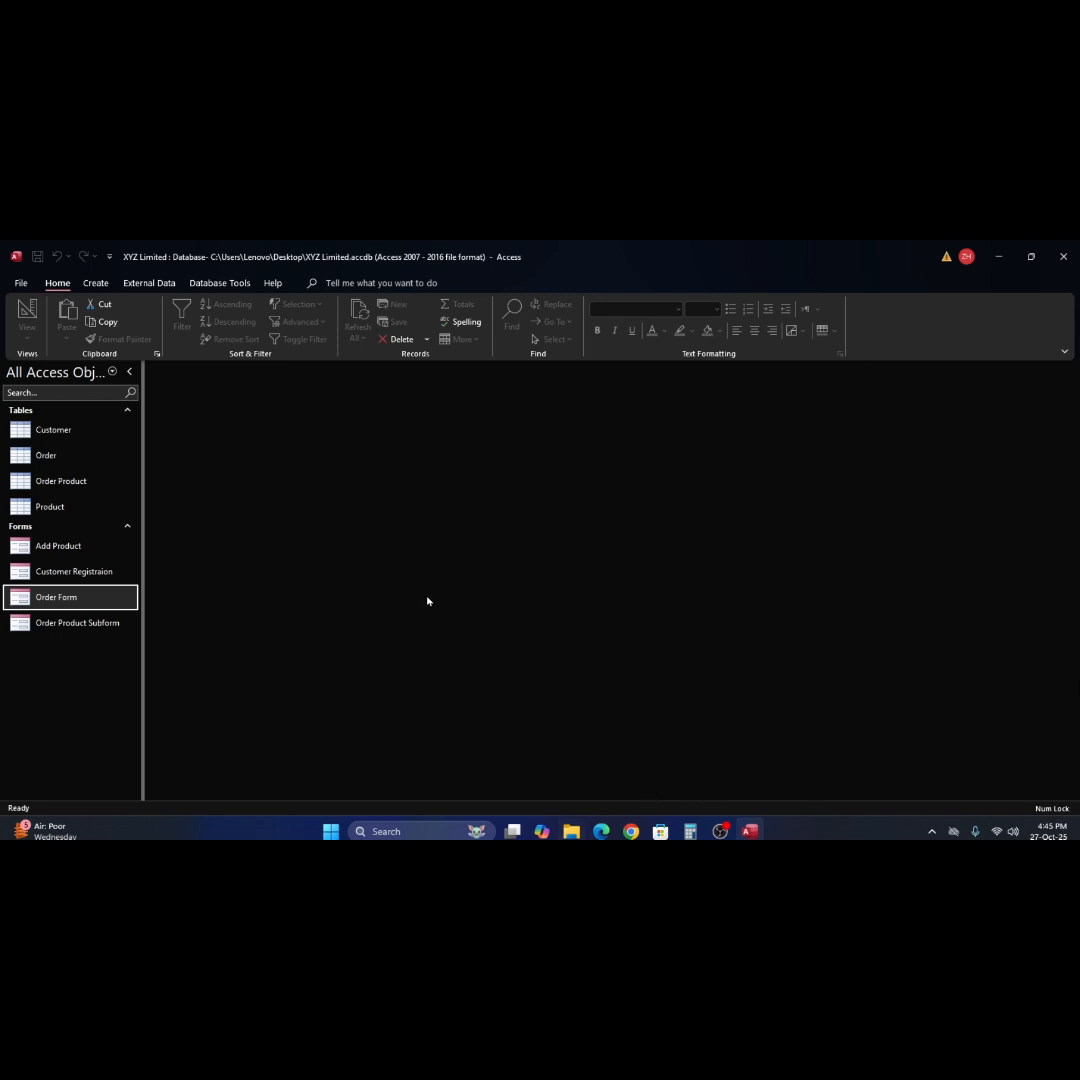
# Open the Order Form and examine its order details and page layout in Print Preview, then close the preview and form.
pyautogui.doubleClick(29, 599)
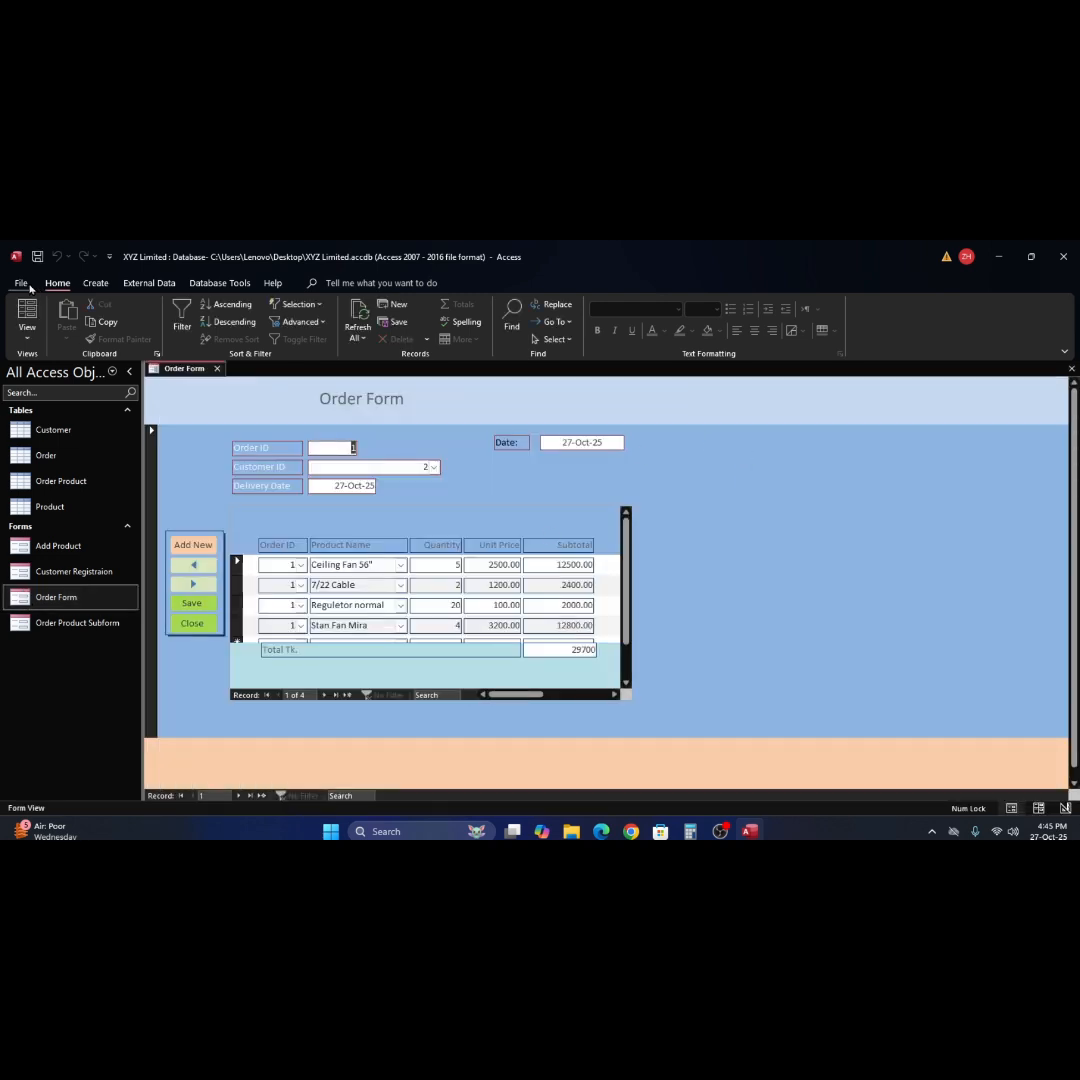
pyautogui.click(24, 285)
pyautogui.click(38, 492)
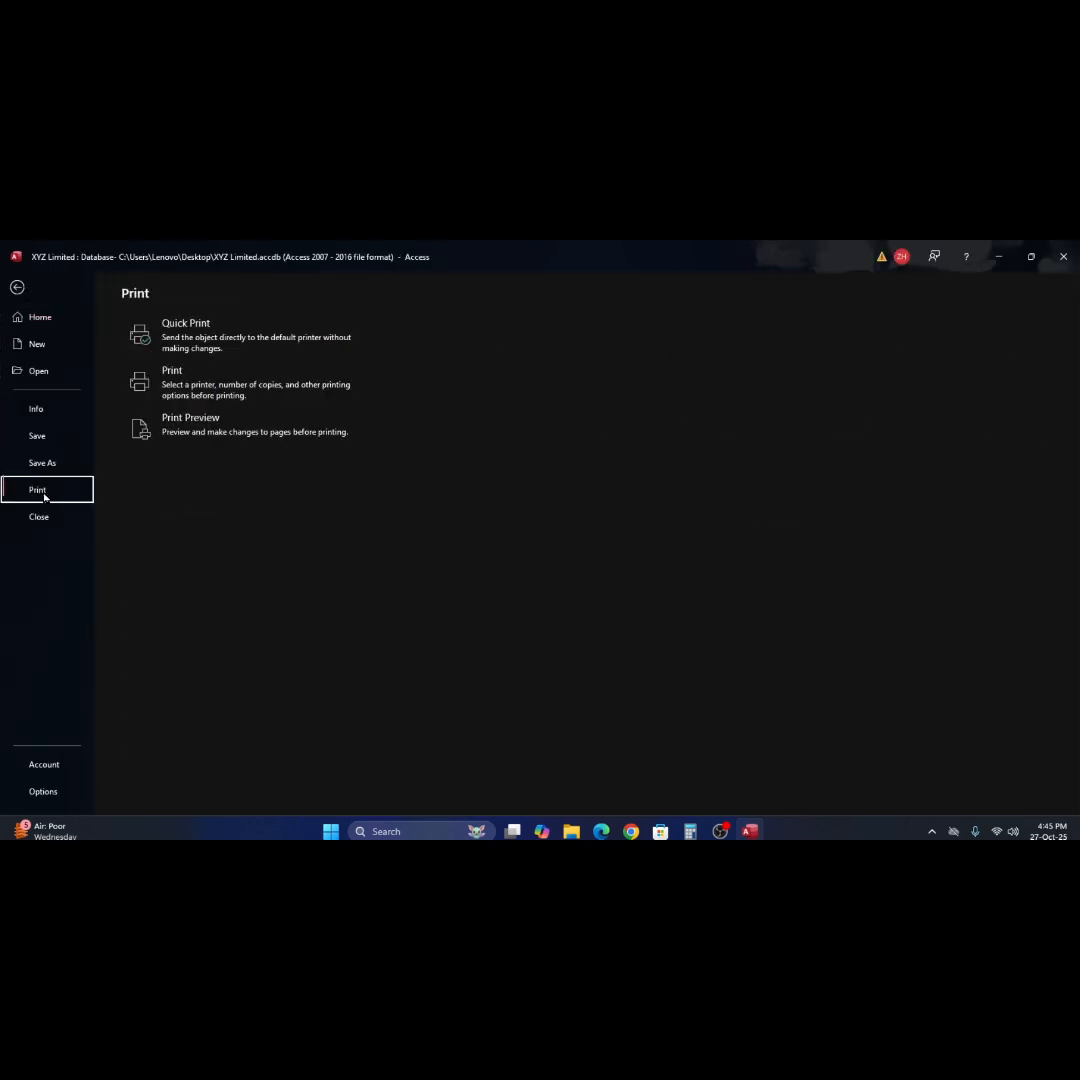
pyautogui.click(192, 424)
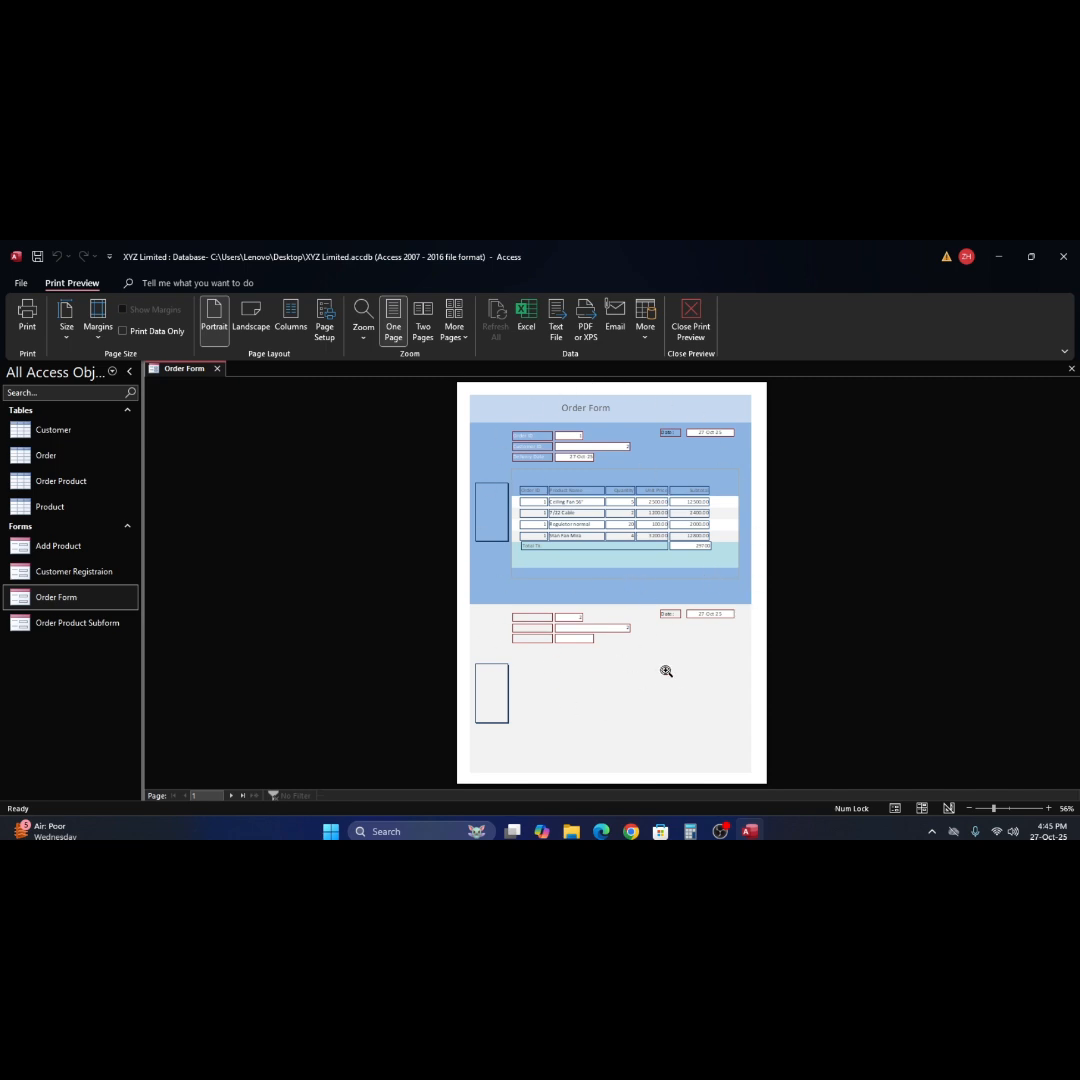
pyautogui.click(656, 550)
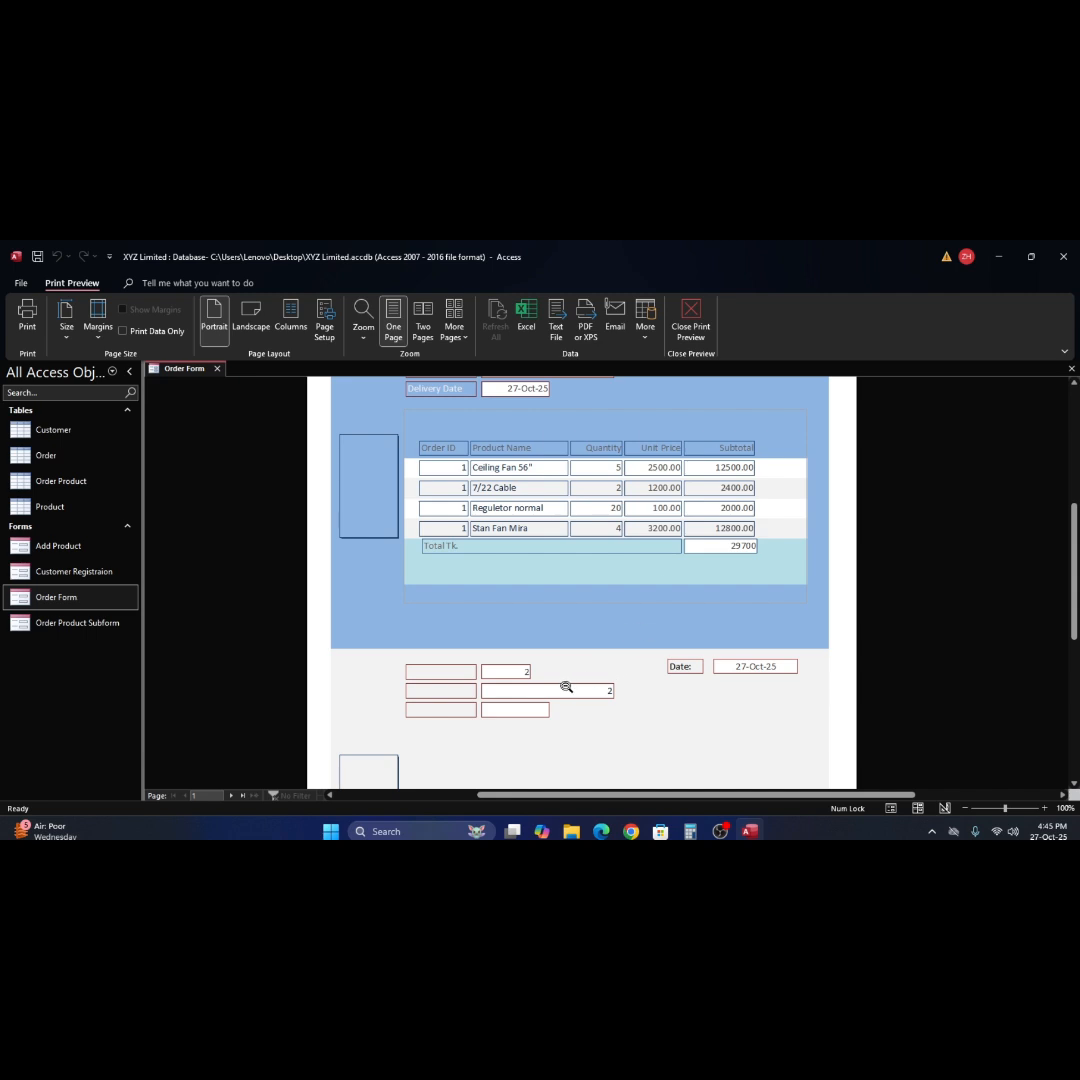
pyautogui.scroll(-1, 606, 657)
pyautogui.scroll(-1, 595, 625)
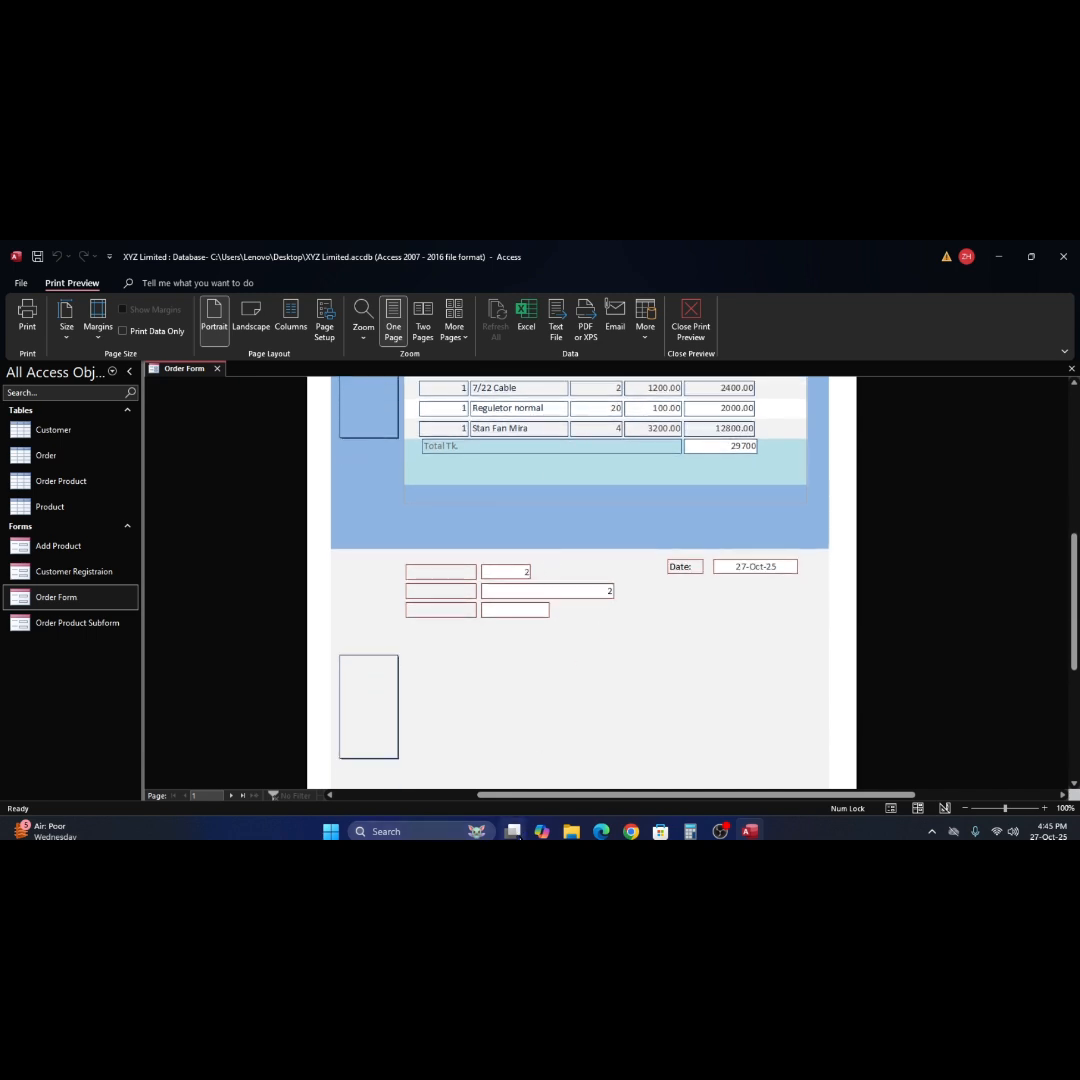
pyautogui.scroll(1, 667, 681)
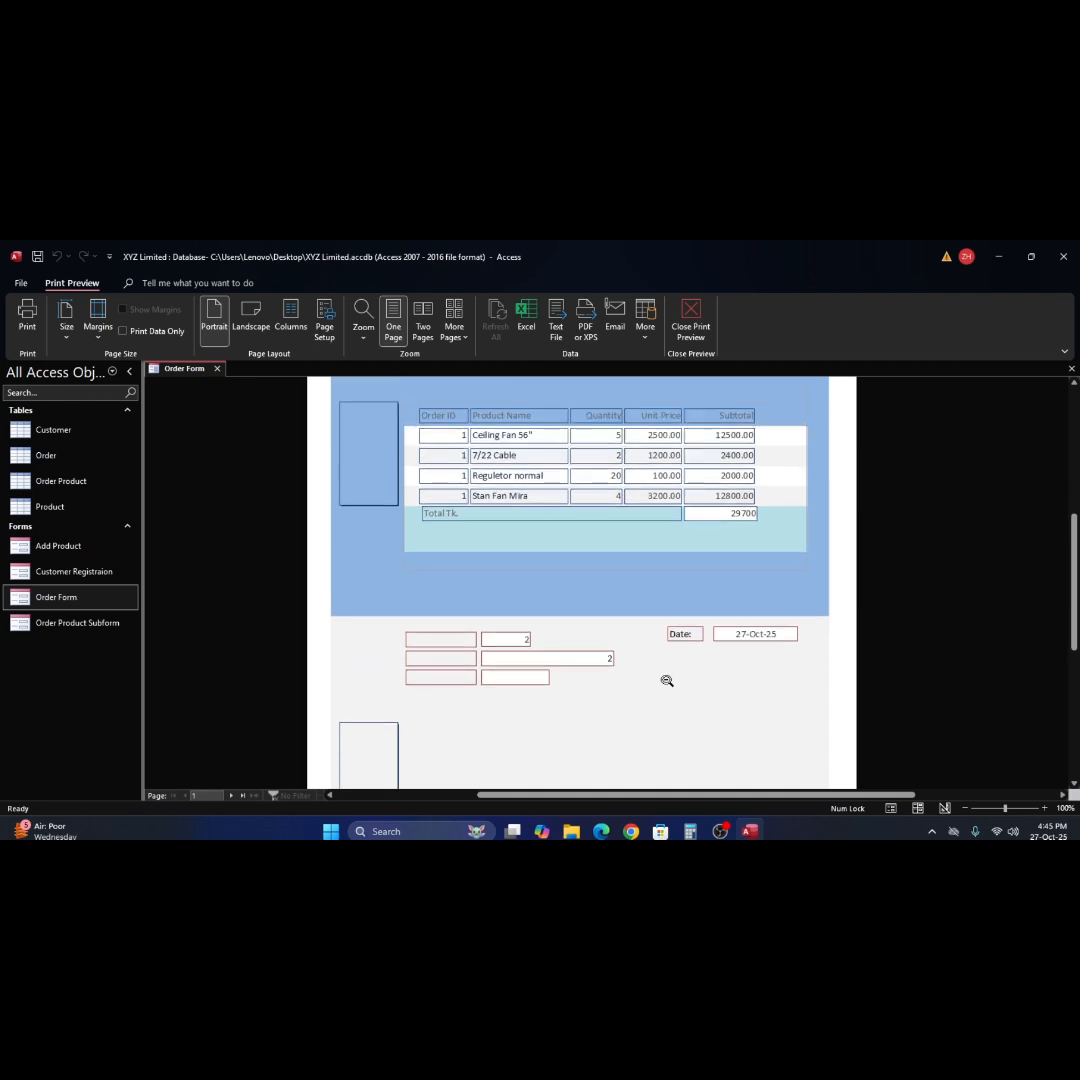
pyautogui.click(672, 540)
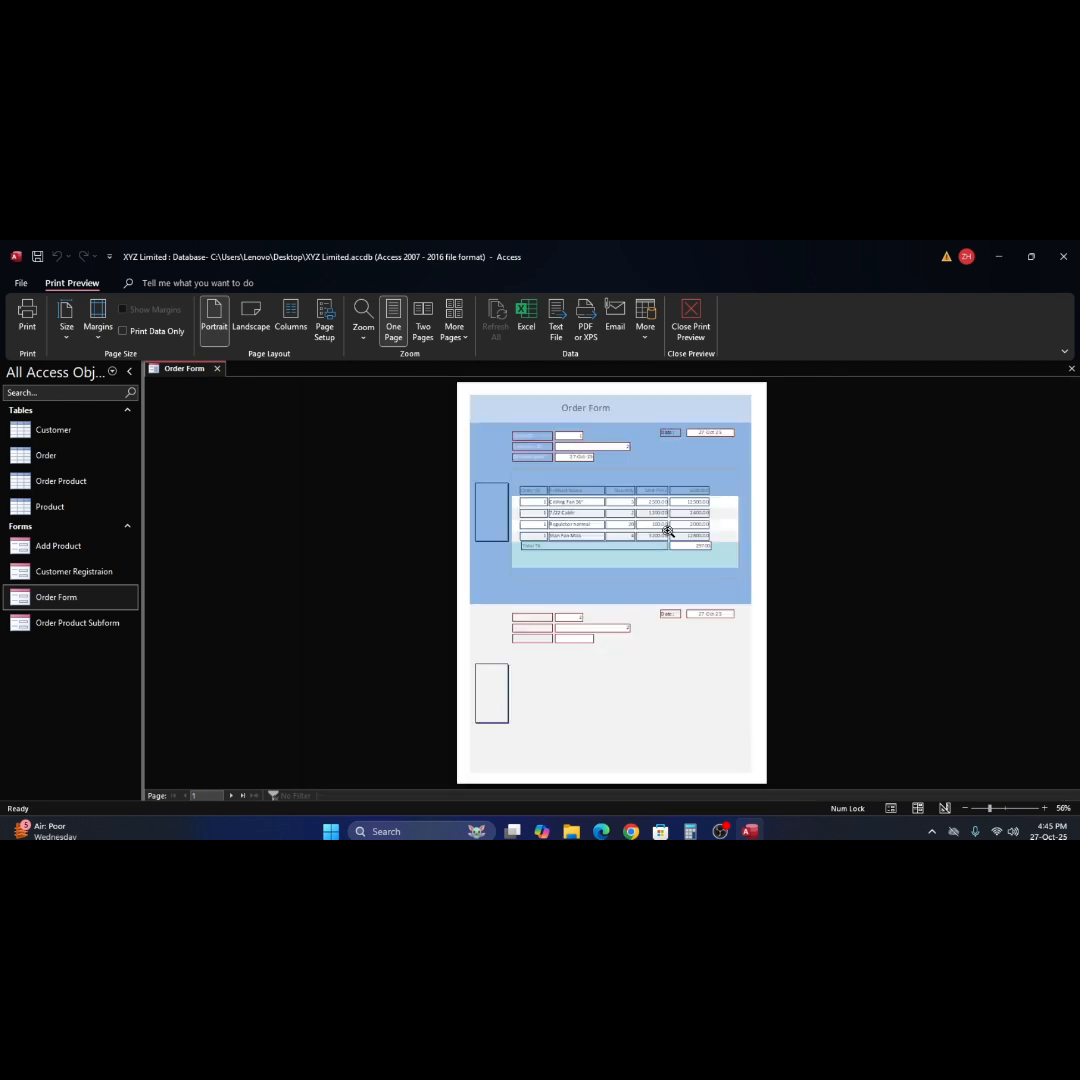
pyautogui.click(690, 322)
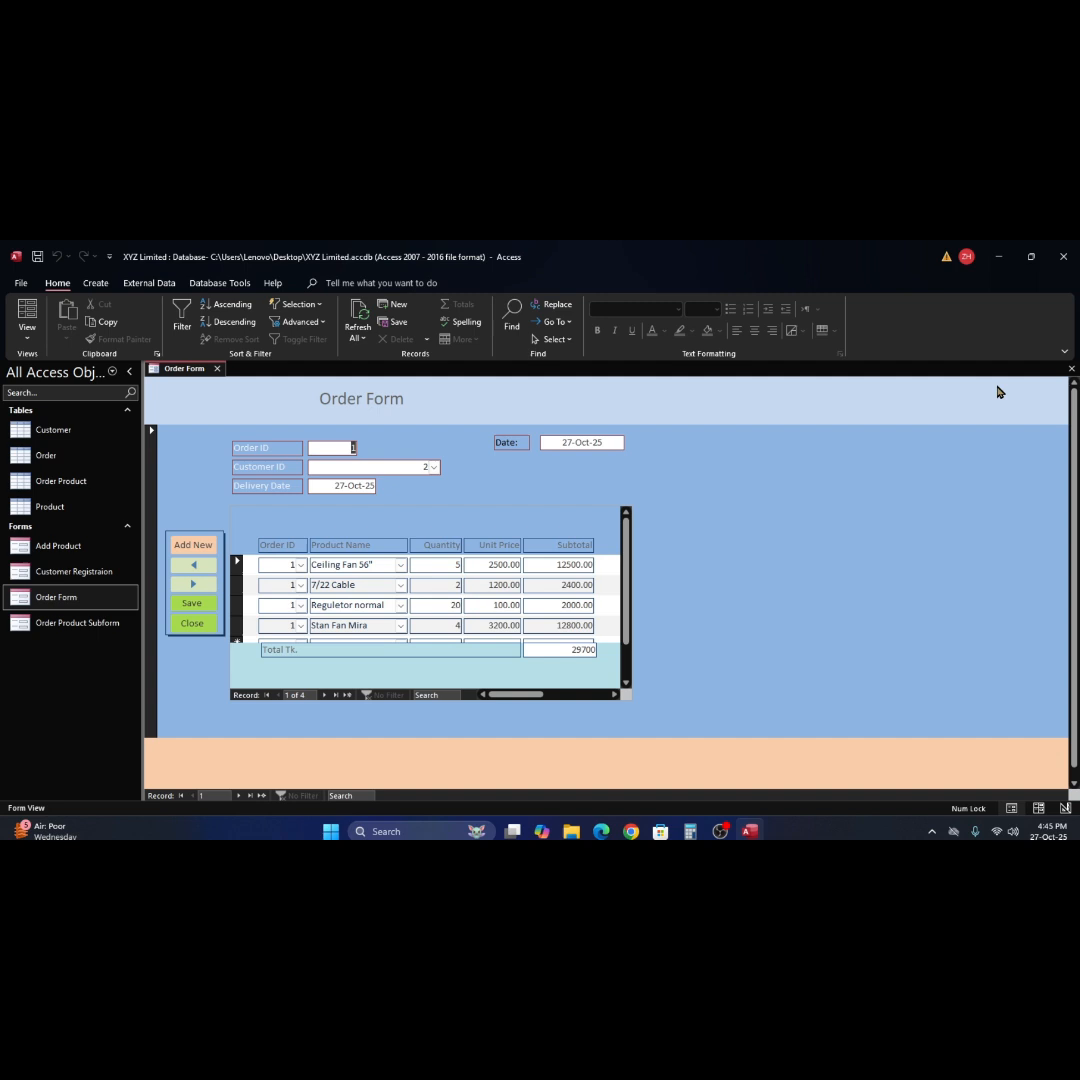
pyautogui.click(1071, 368)
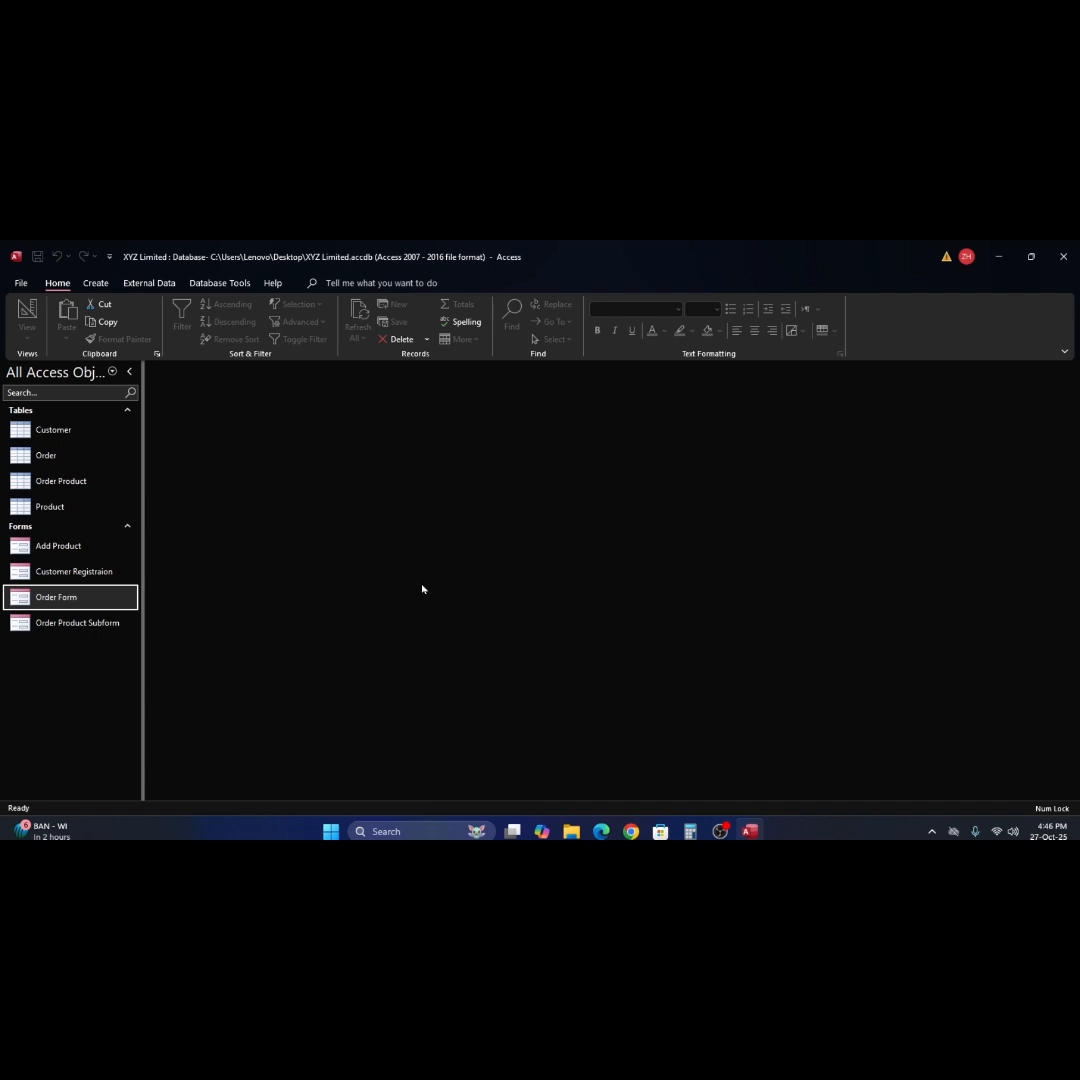
# Open the Customer table, look over its records, and close it.
pyautogui.doubleClick(26, 436)
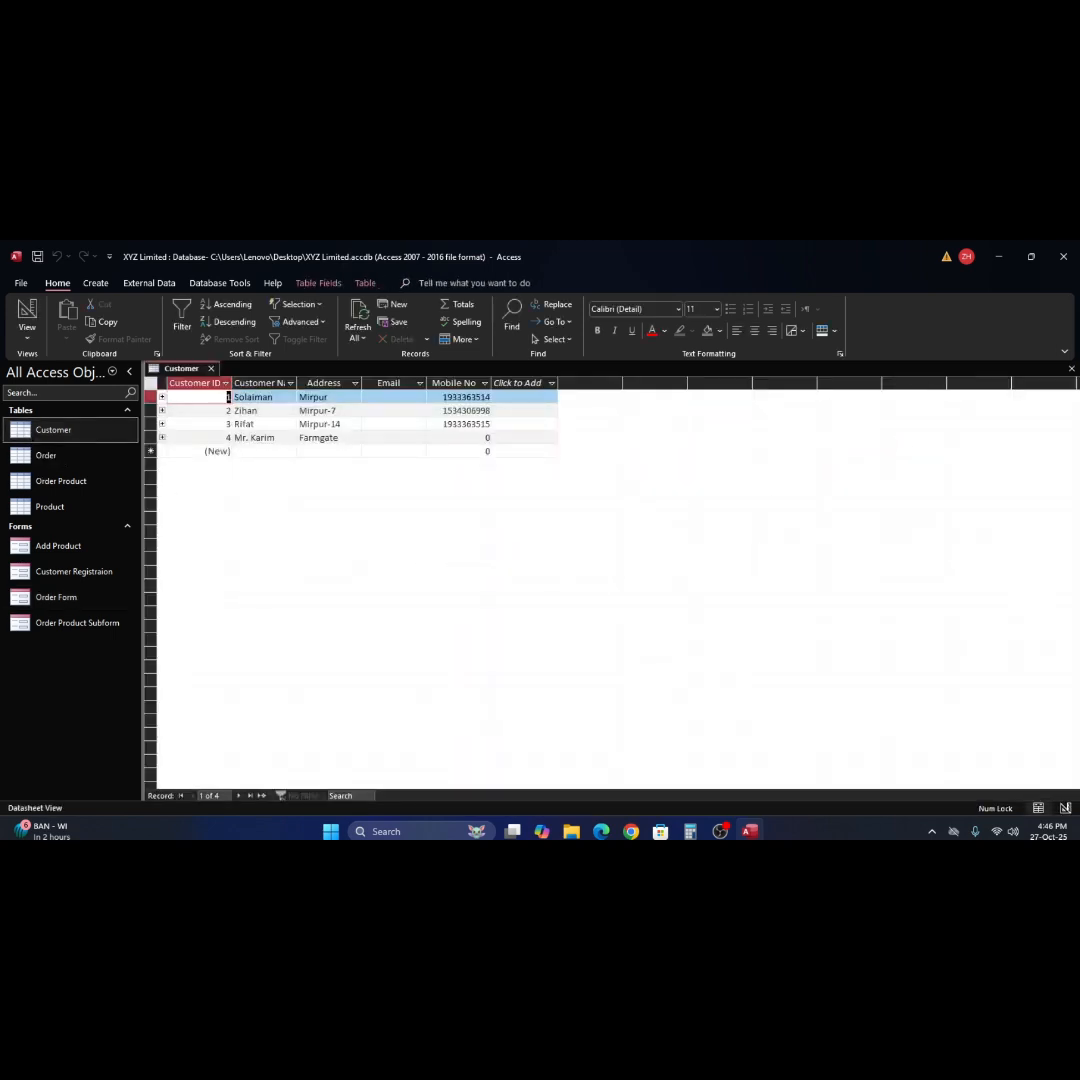
pyautogui.click(1071, 369)
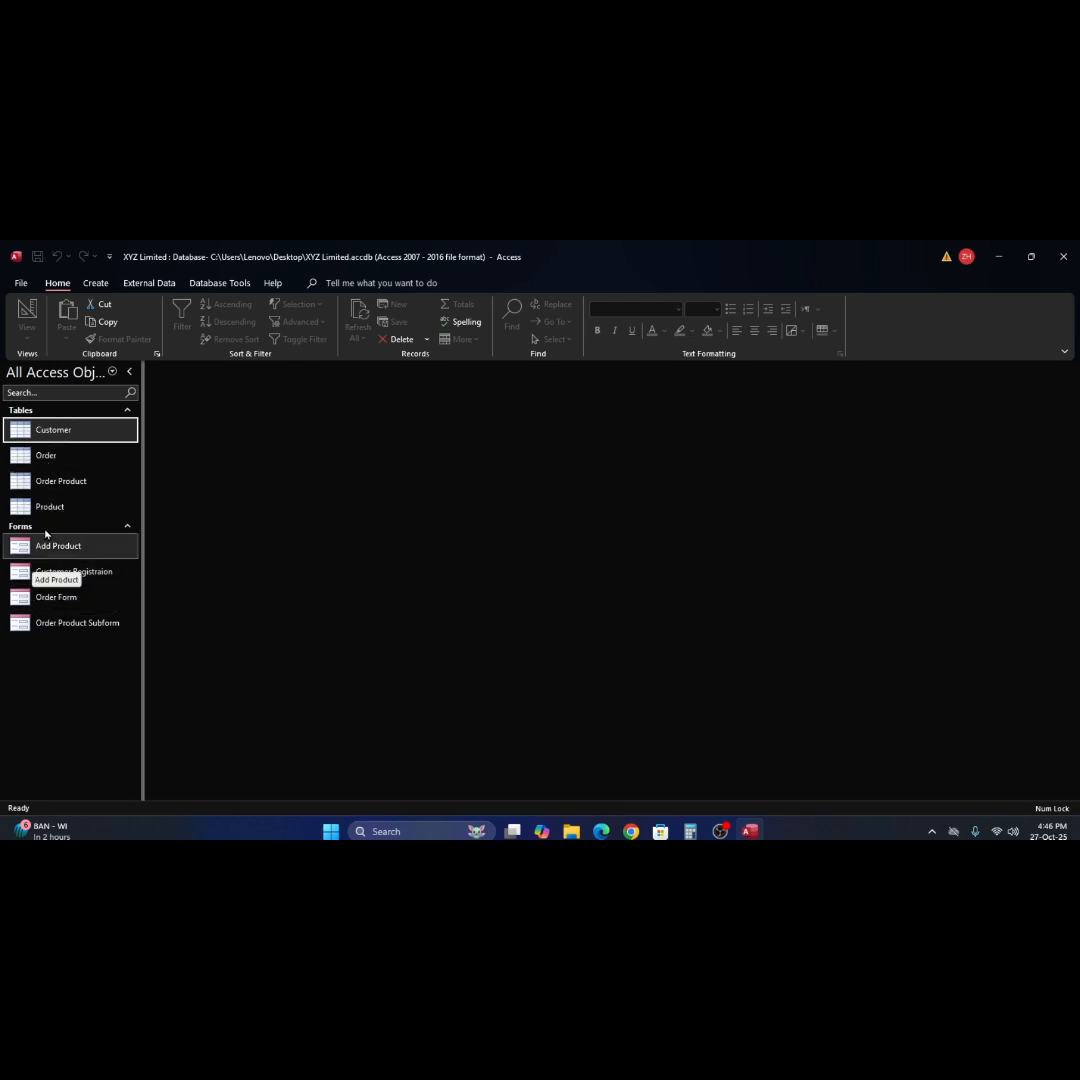
pyautogui.click(31, 601)
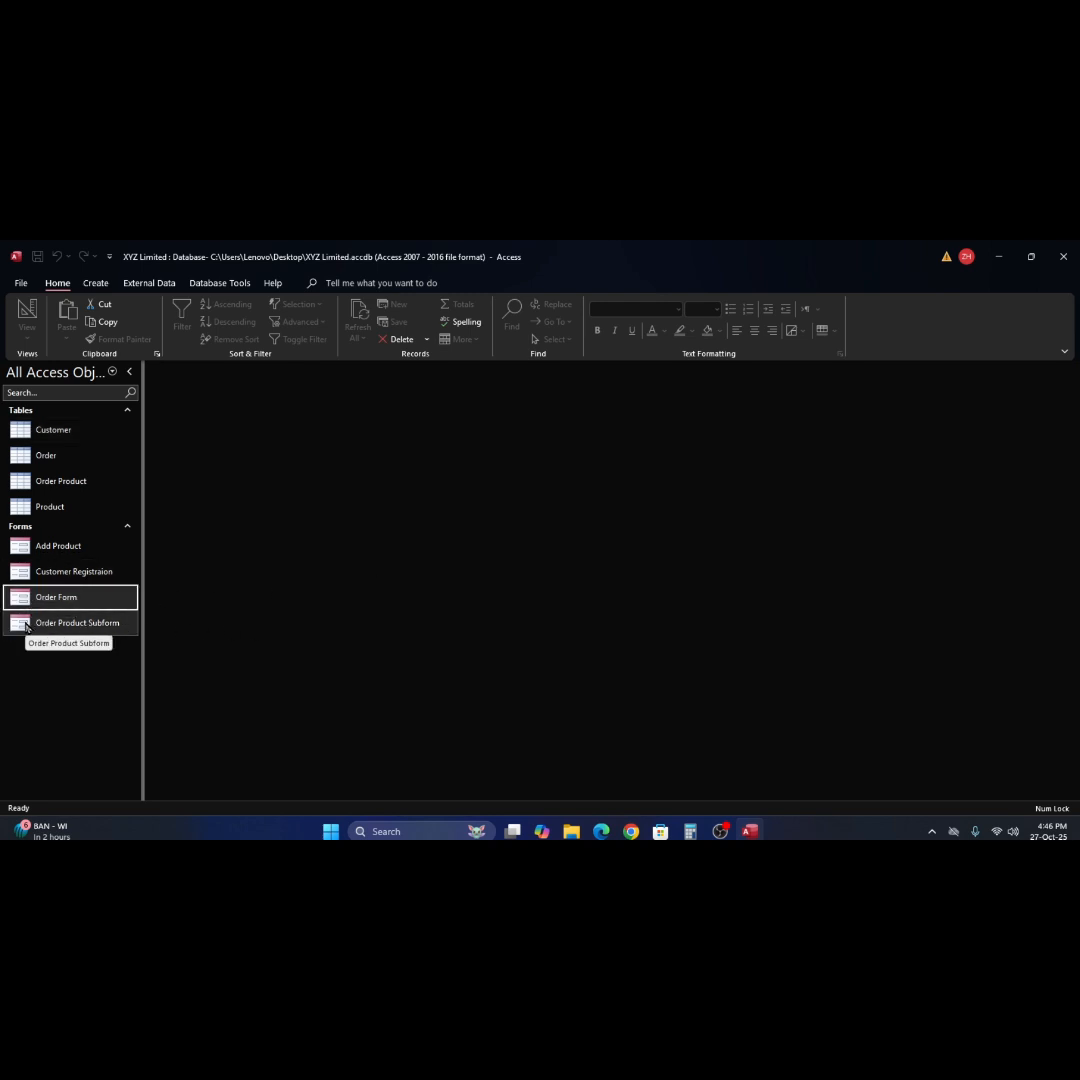
# Open the Order Product Subform, examine the products and prices offered in the blank record's Product Name list, and close it.
pyautogui.doubleClick(26, 627)
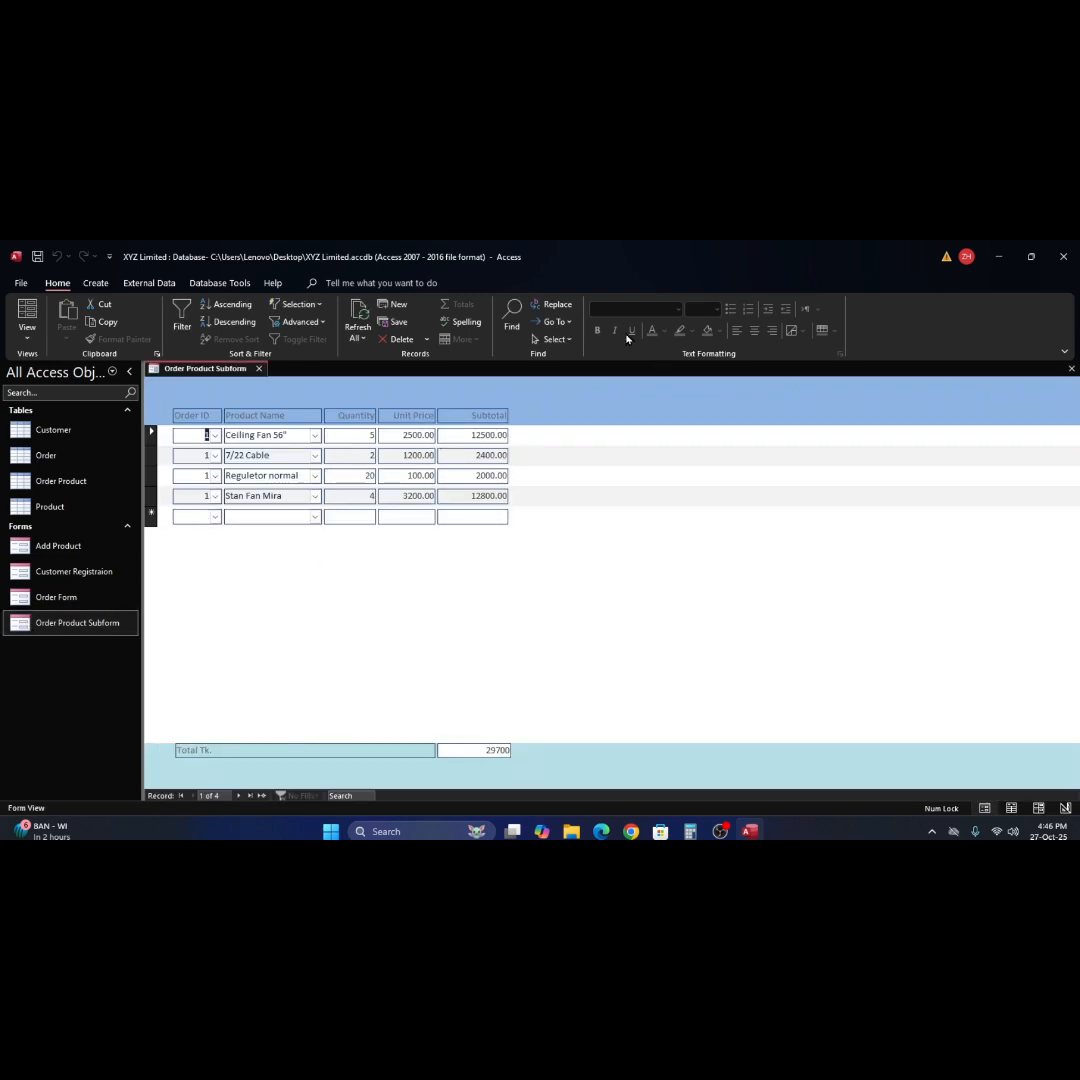
pyautogui.click(314, 518)
pyautogui.click(314, 518)
pyautogui.click(314, 518)
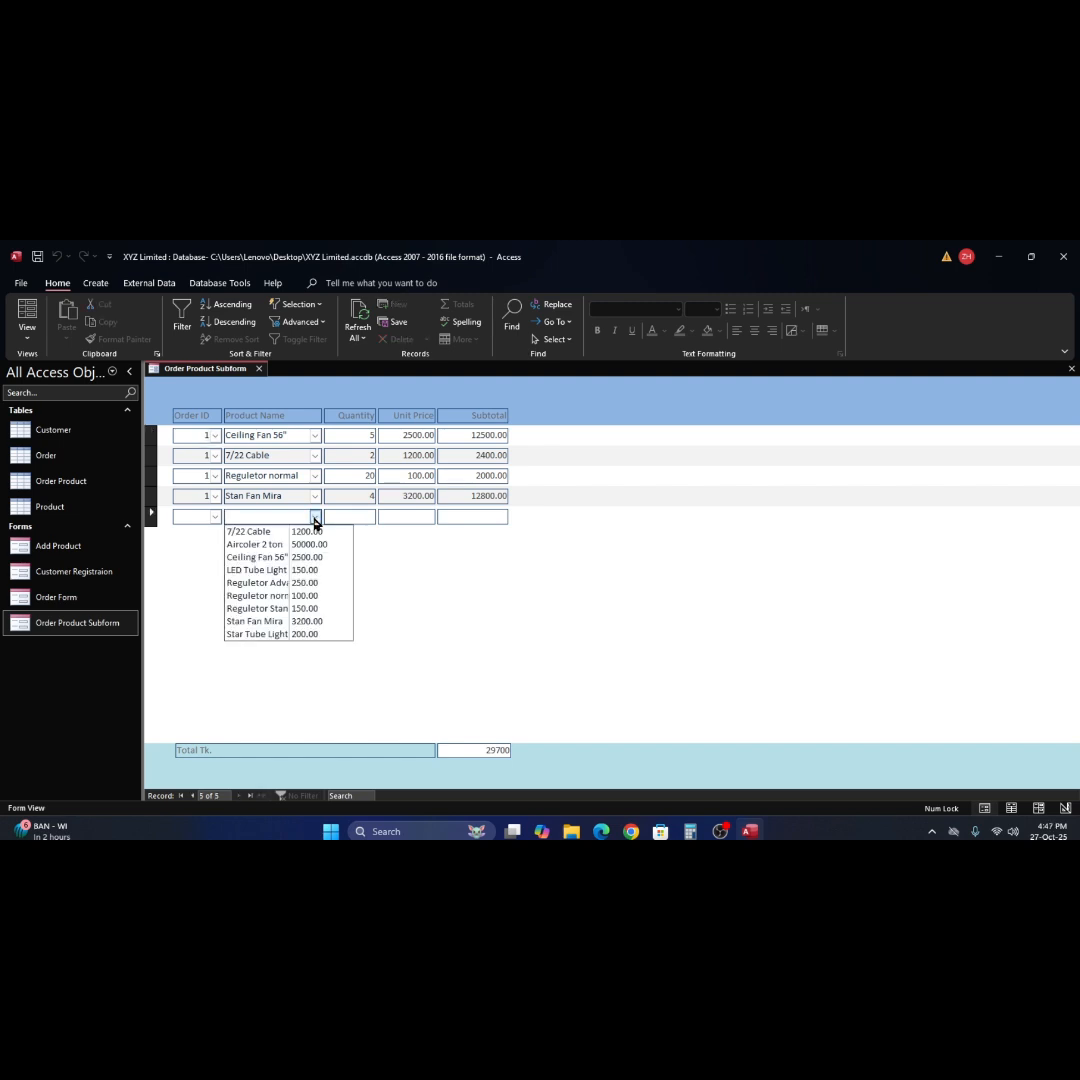
pyautogui.click(314, 520)
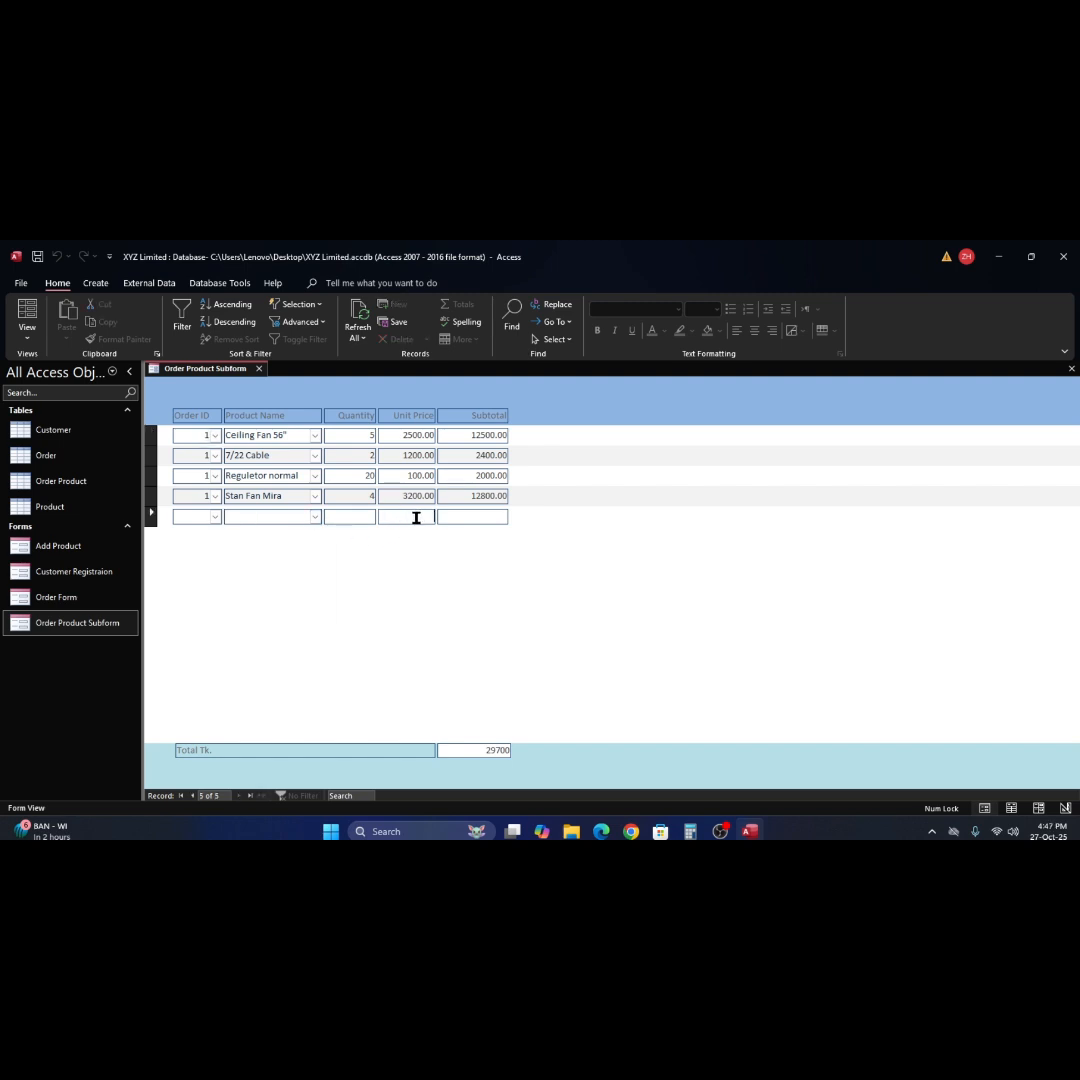
pyautogui.click(1071, 368)
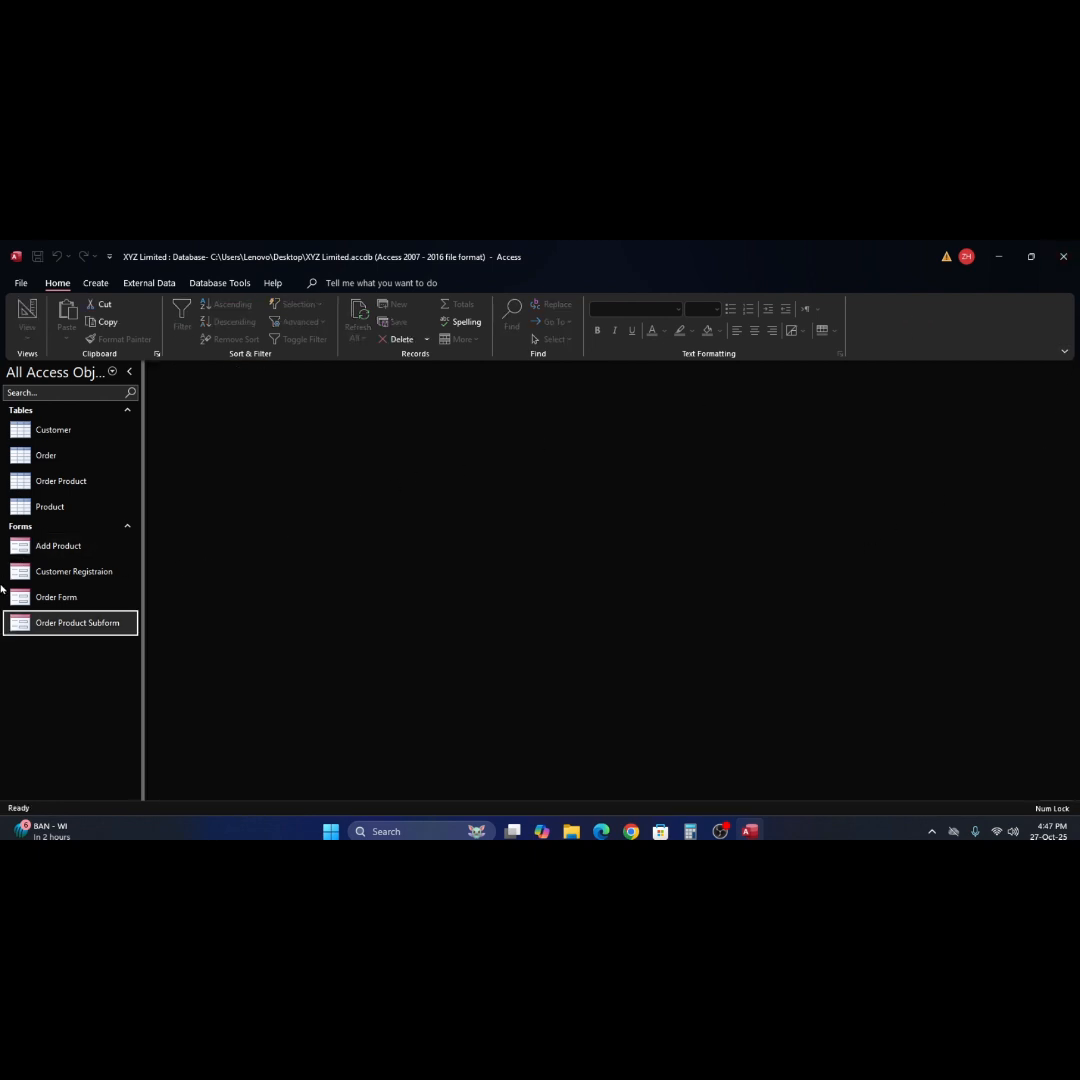
pyautogui.click(31, 598)
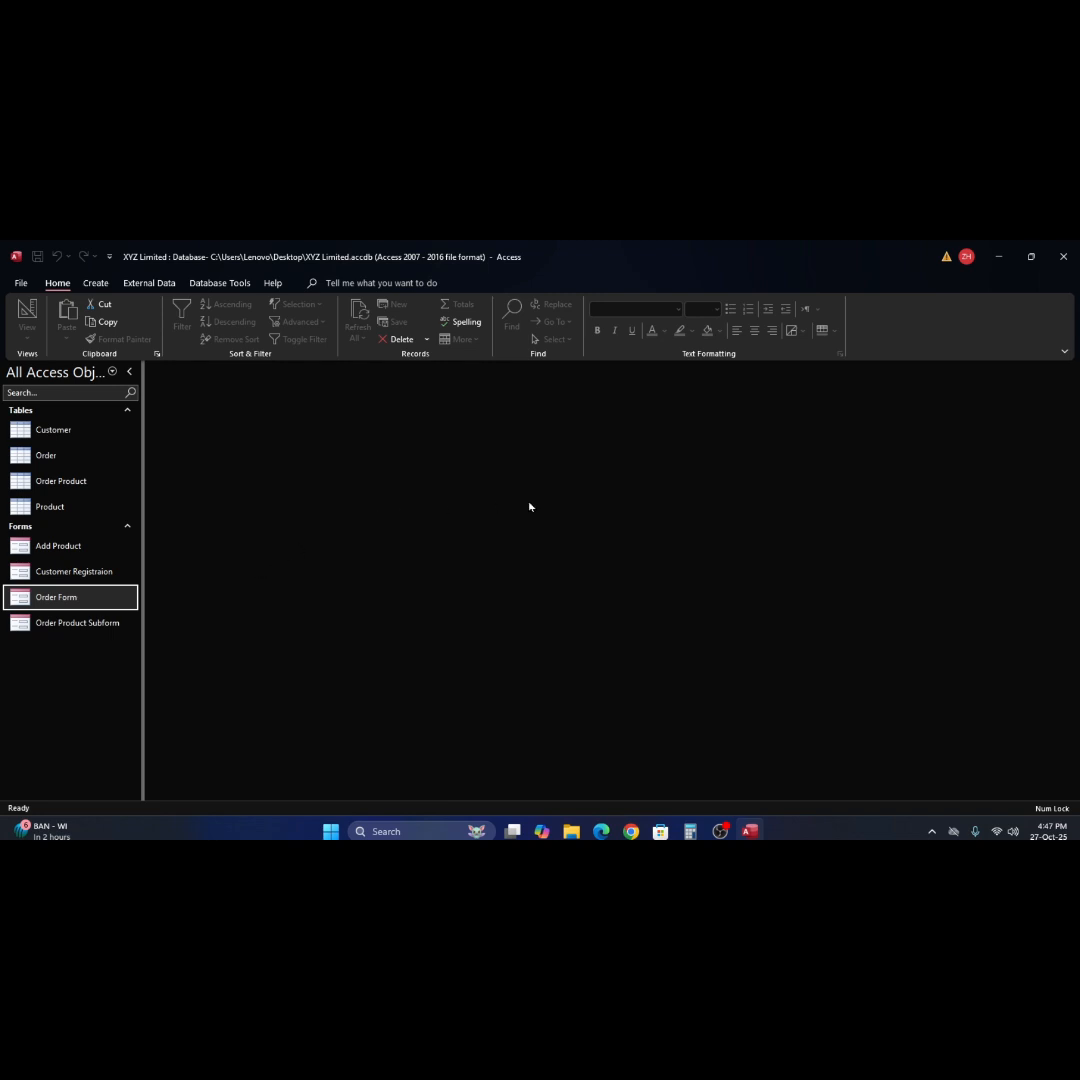
pyautogui.click(96, 284)
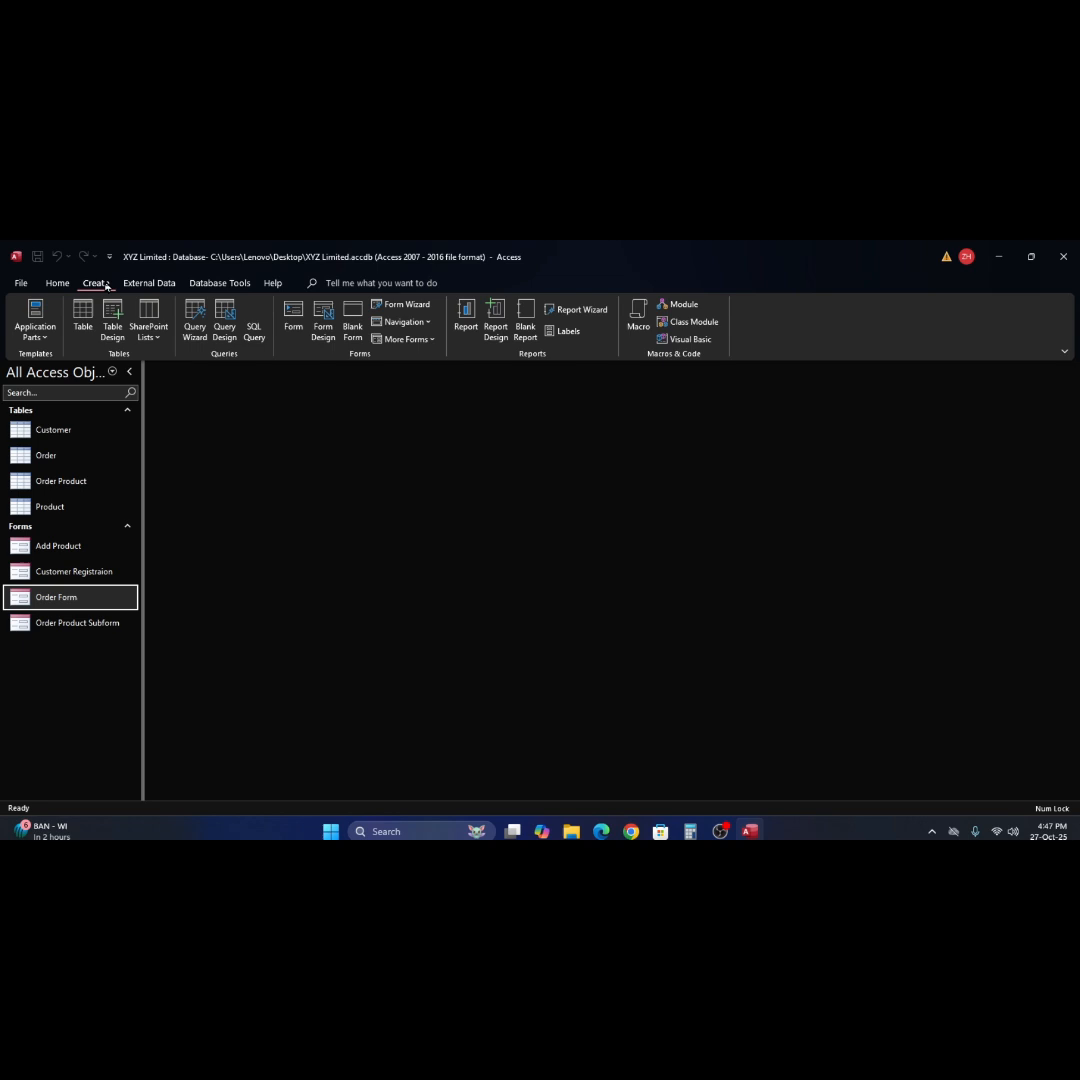
pyautogui.click(405, 305)
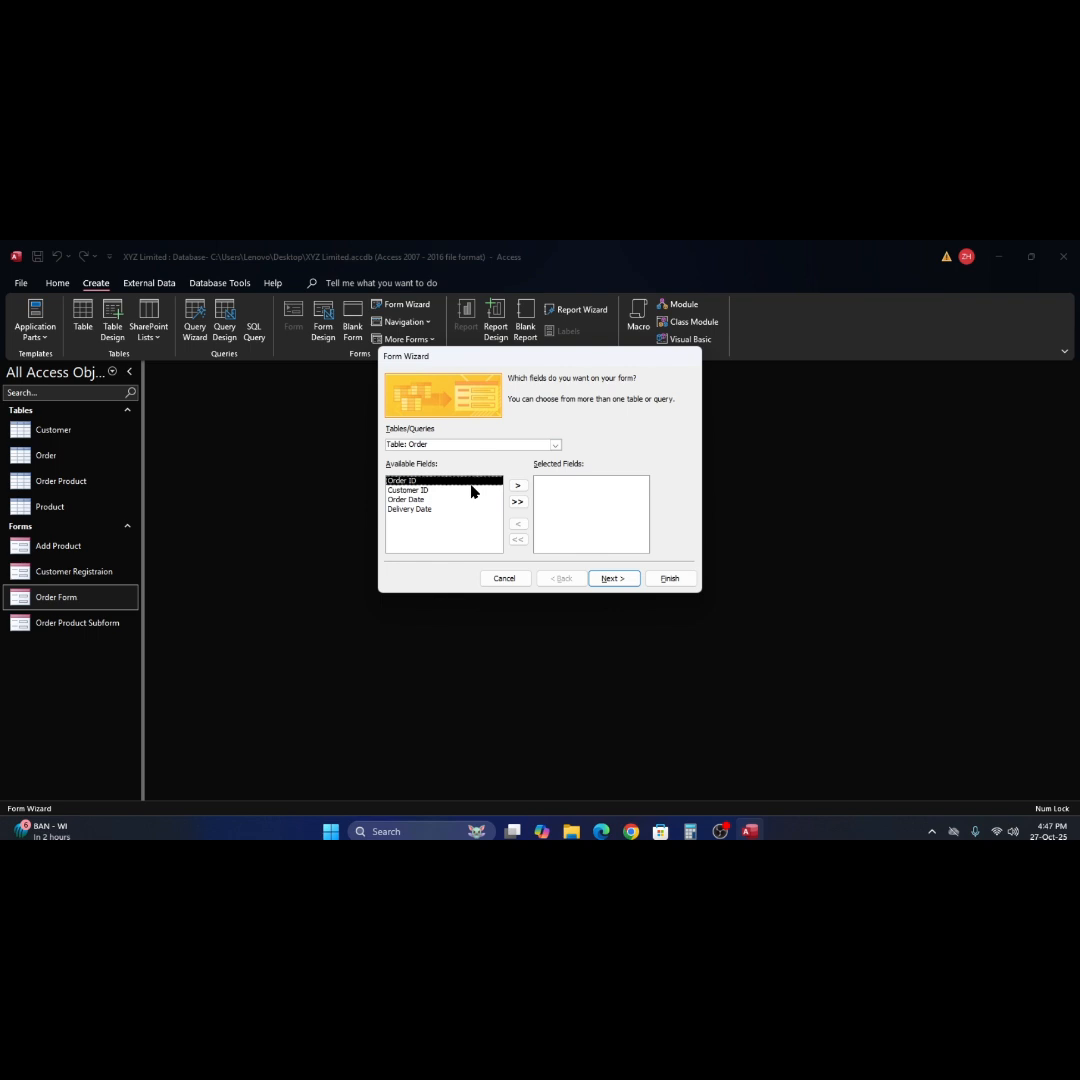
pyautogui.click(555, 445)
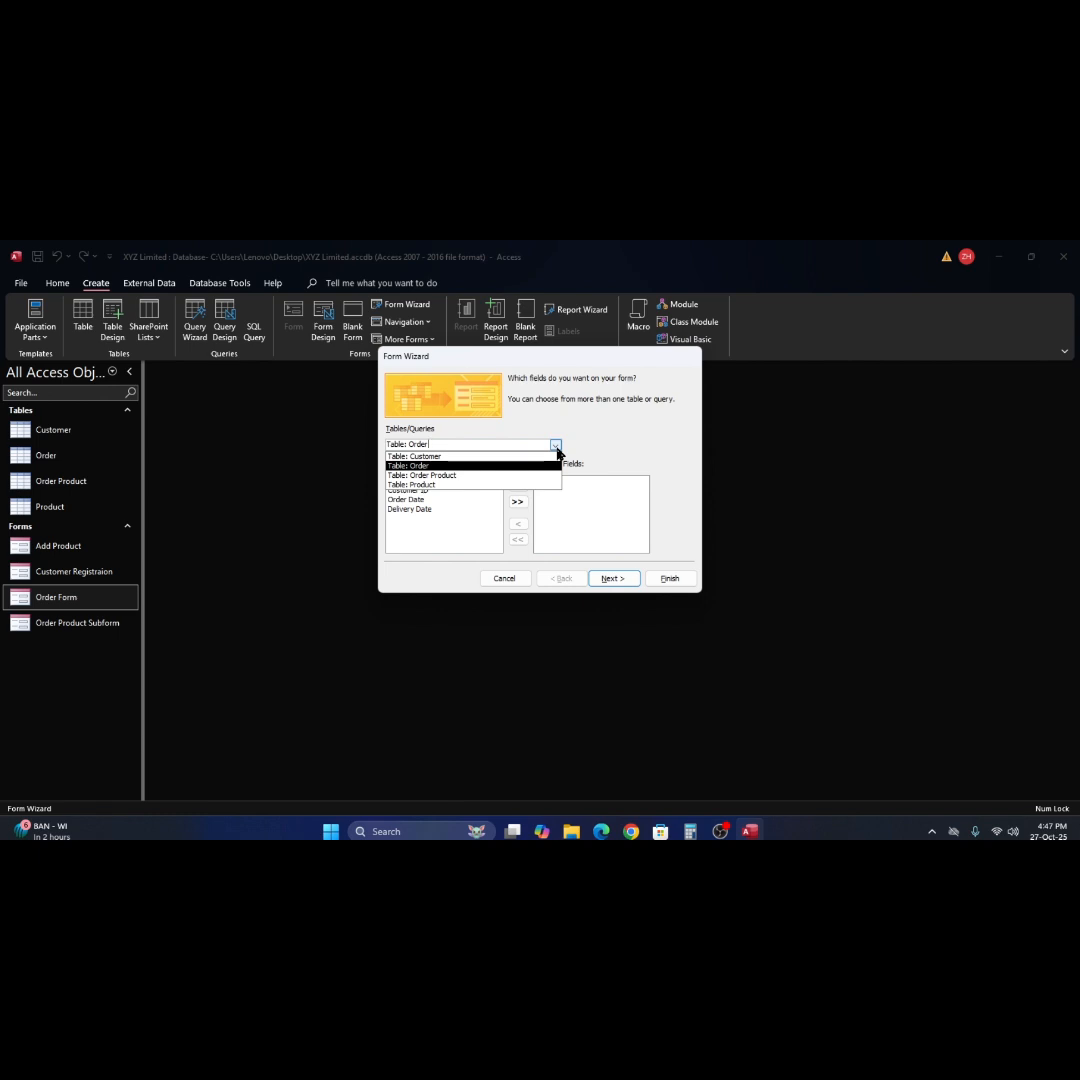
pyautogui.click(556, 447)
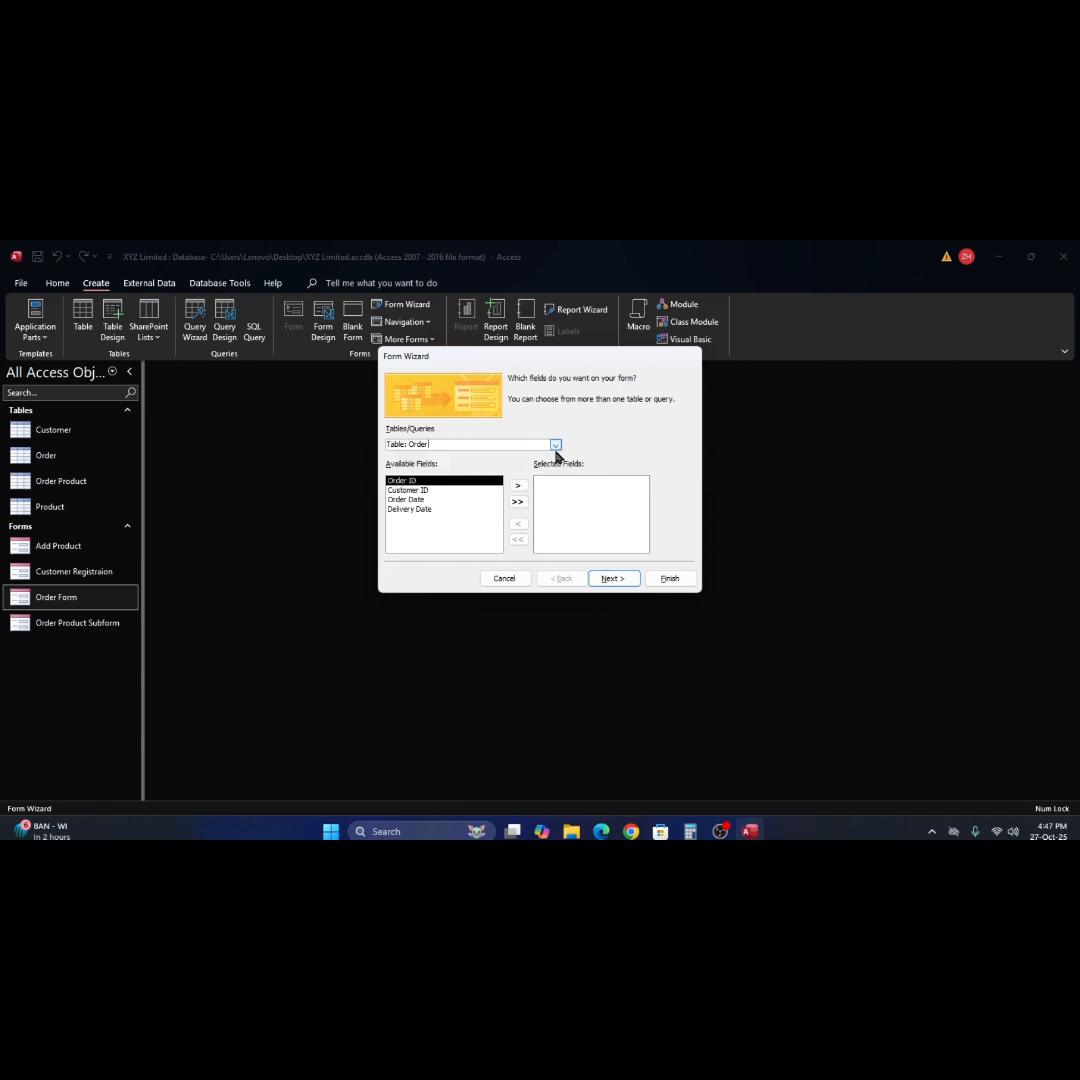
pyautogui.click(517, 501)
pyautogui.click(610, 580)
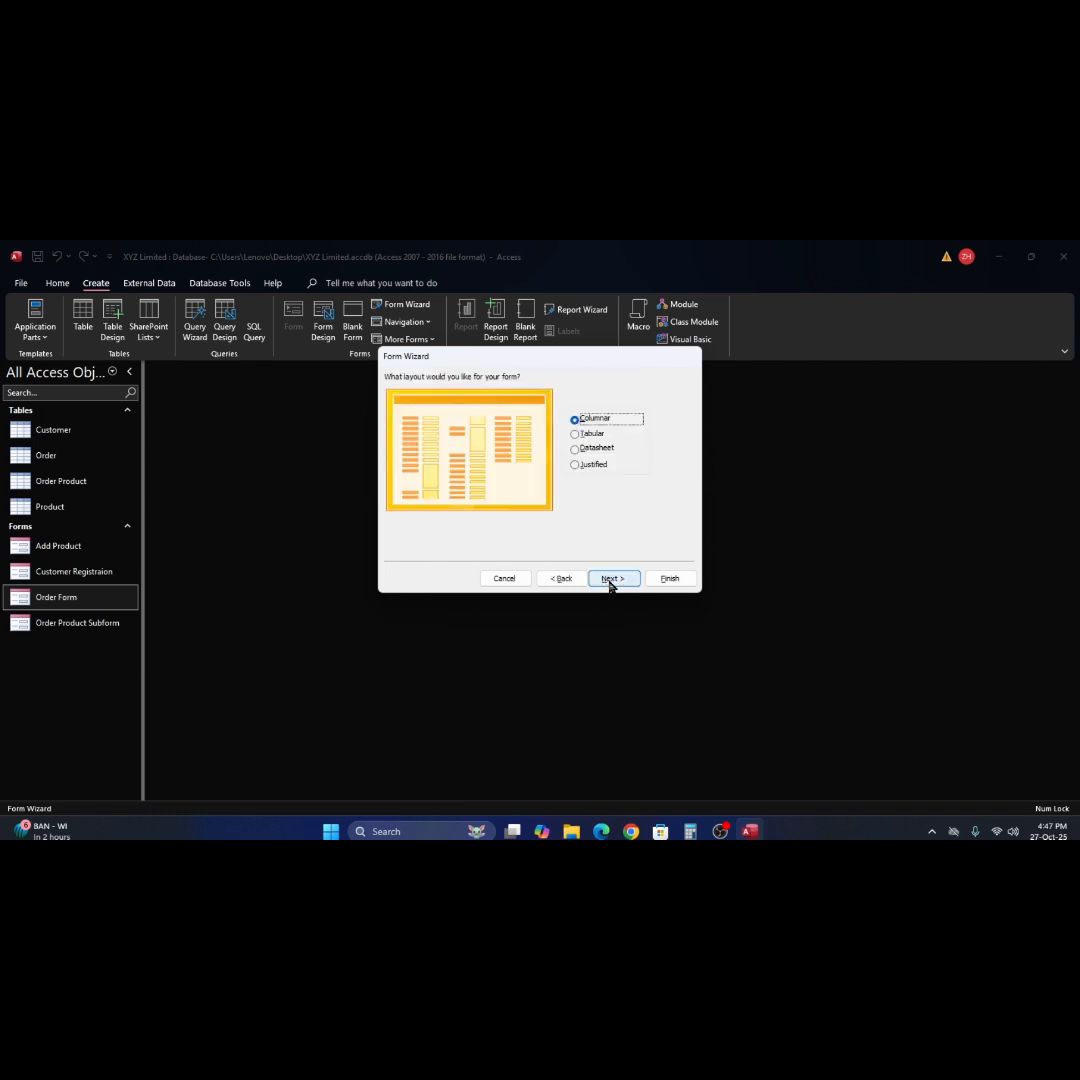
pyautogui.click(590, 434)
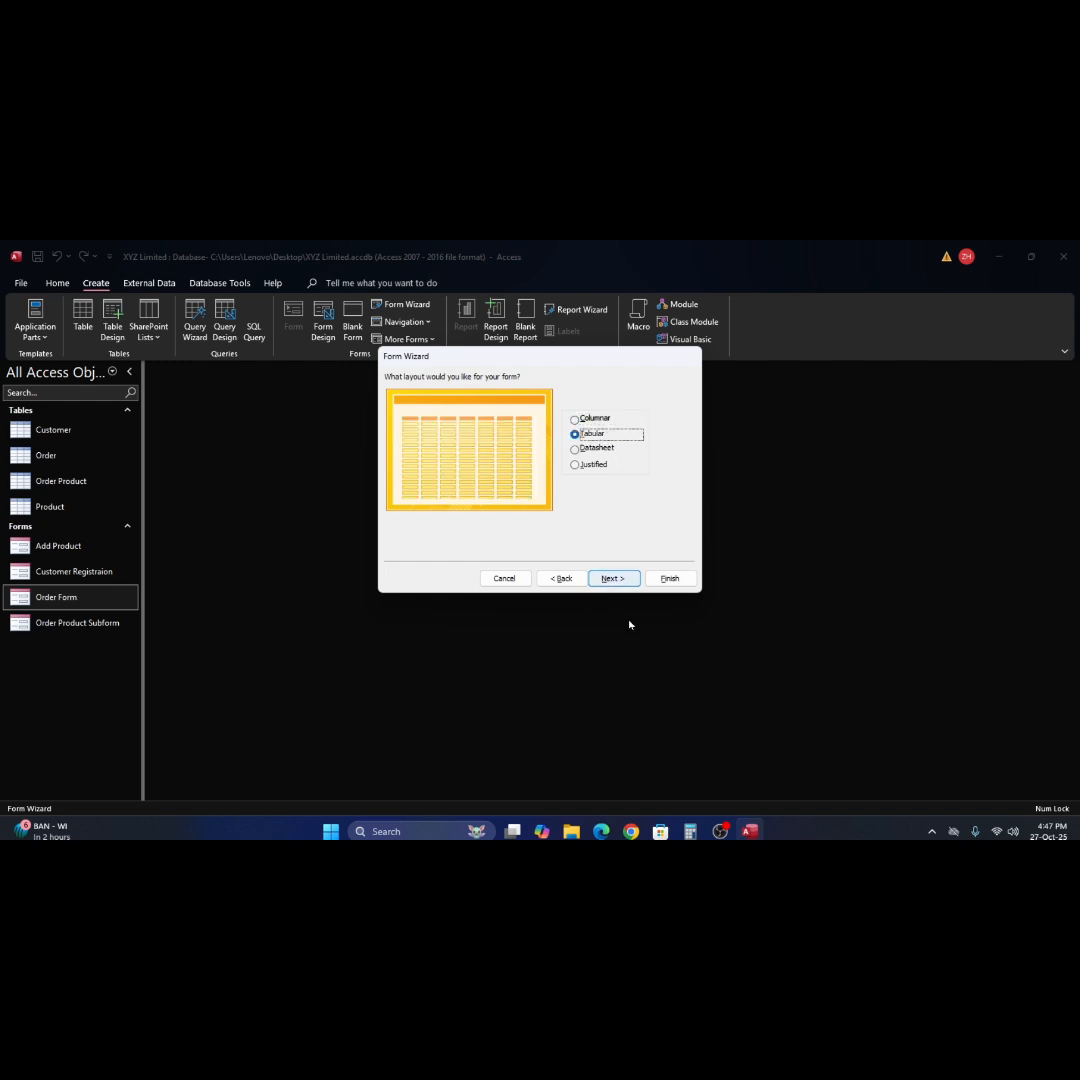
pyautogui.click(612, 580)
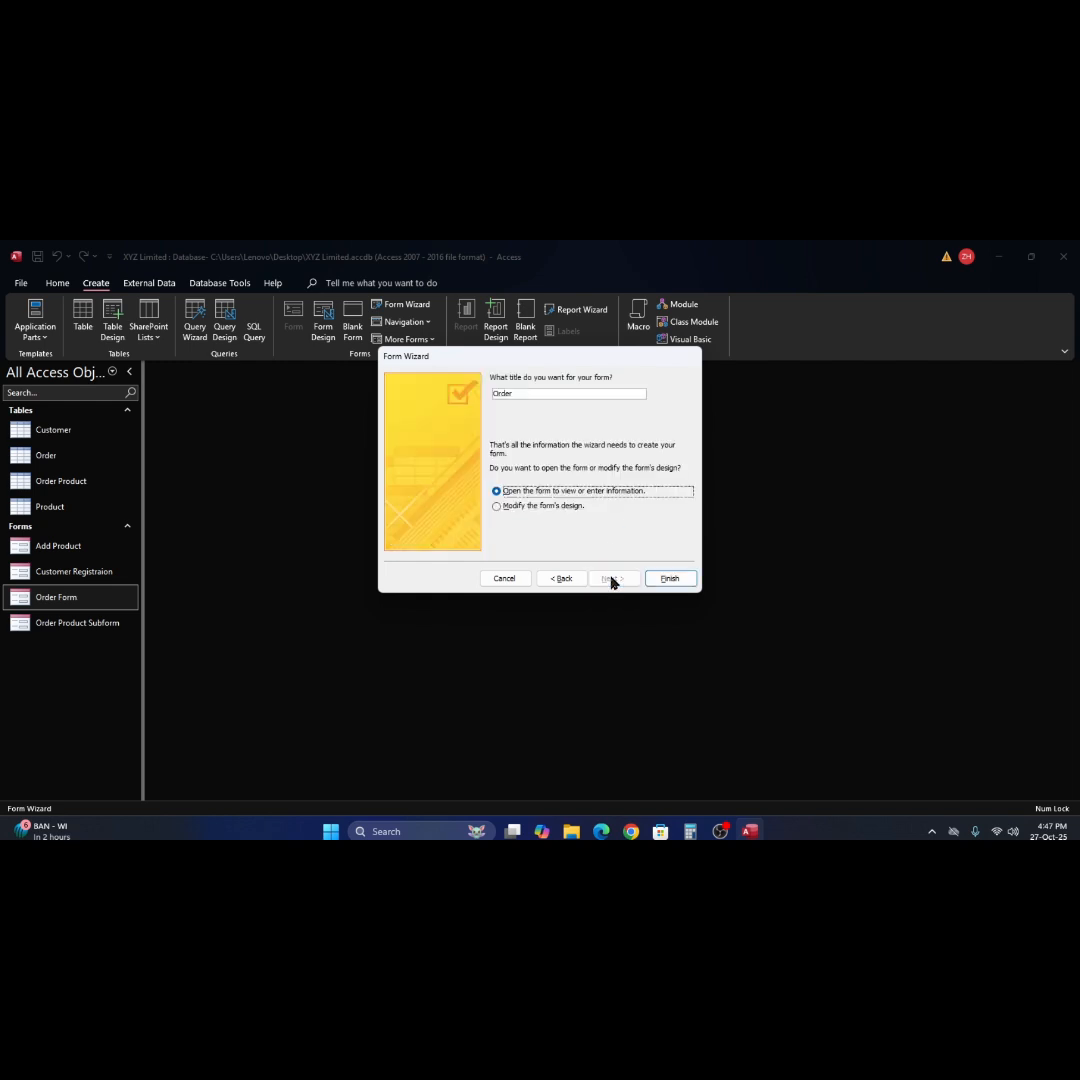
pyautogui.click(535, 391)
pyautogui.click(513, 582)
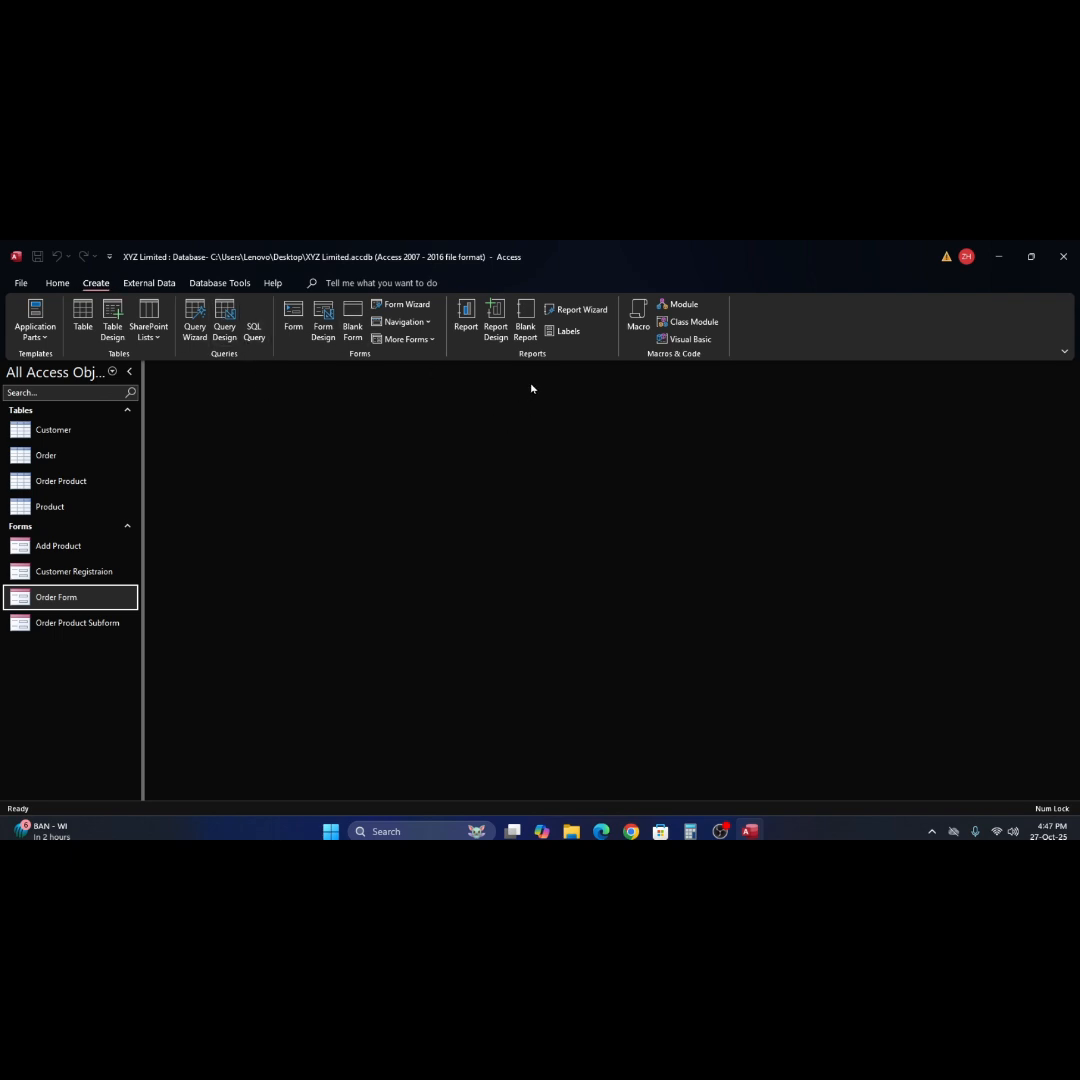
# Start a Report Wizard report with Order ID and Customer ID from the Order table, and choose the Order Product table as the source.
pyautogui.click(575, 309)
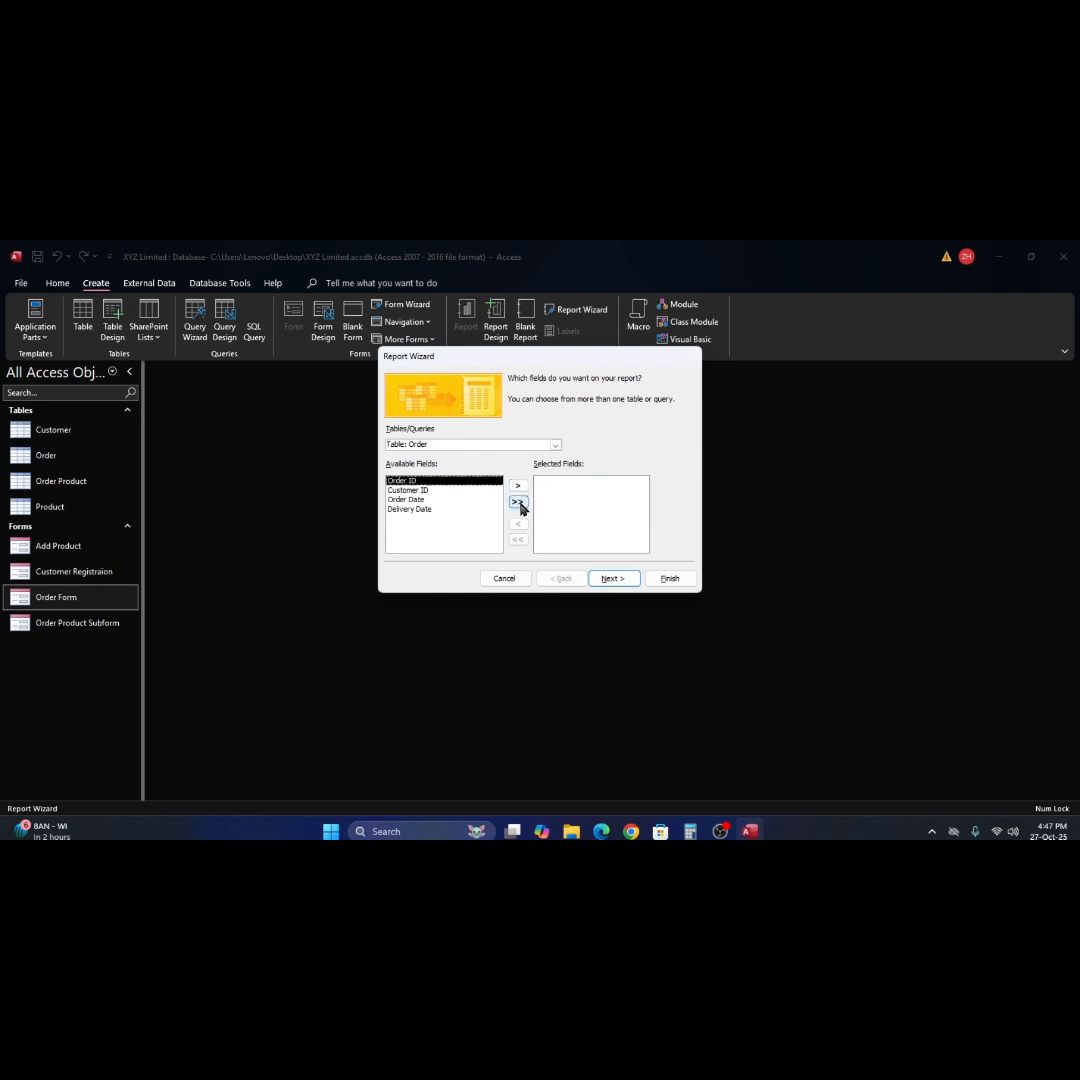
pyautogui.click(556, 446)
pyautogui.click(556, 446)
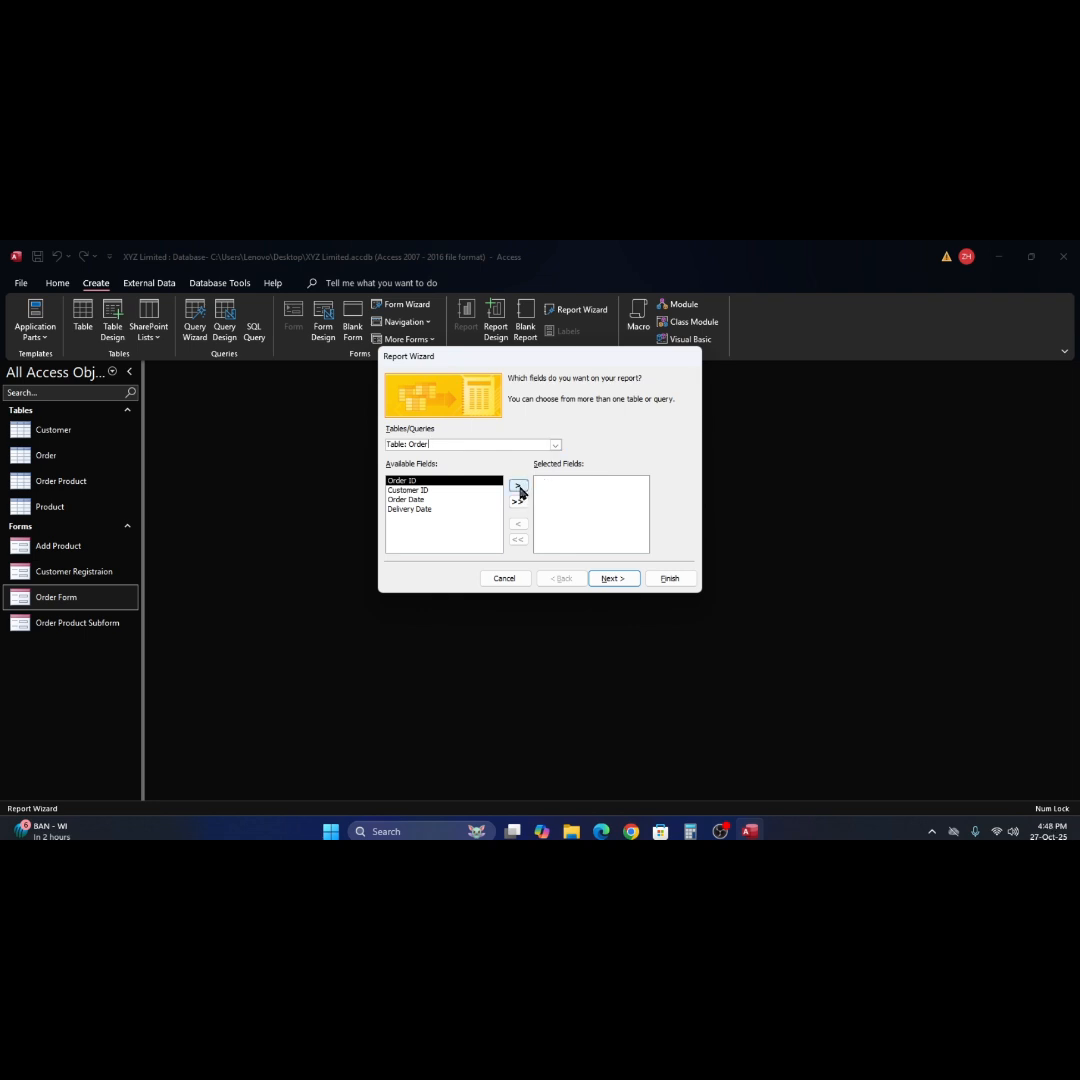
pyautogui.click(518, 487)
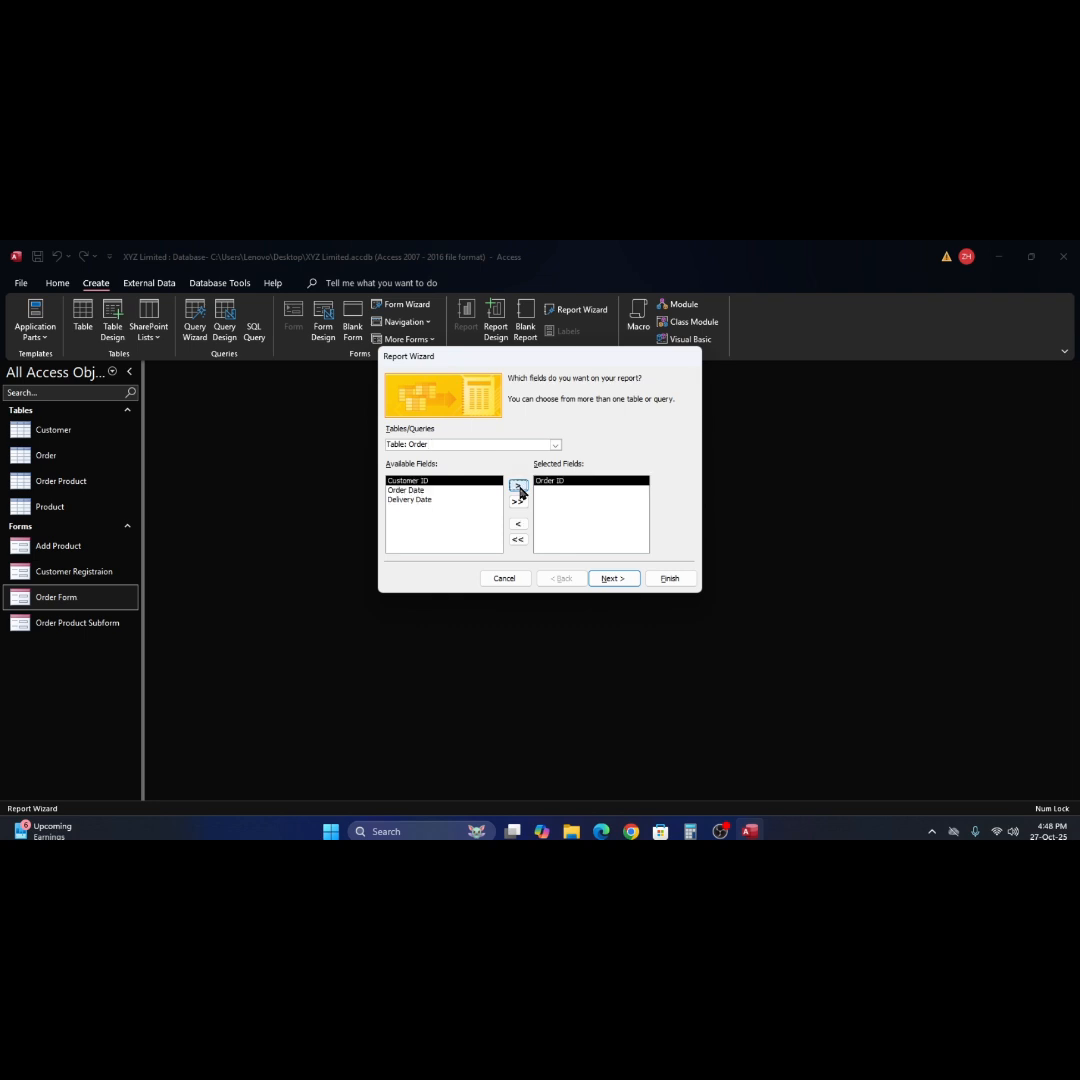
pyautogui.click(518, 487)
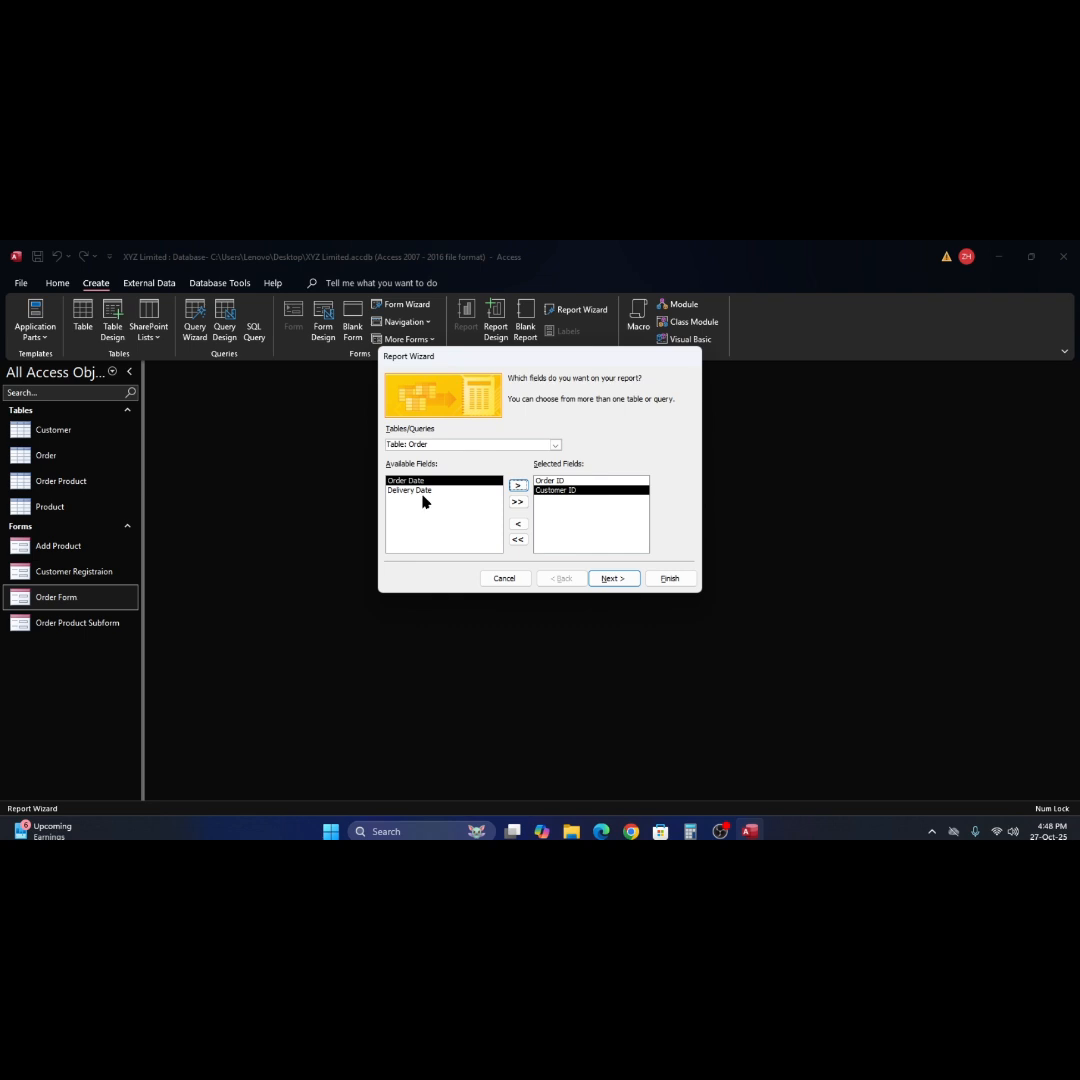
pyautogui.click(555, 446)
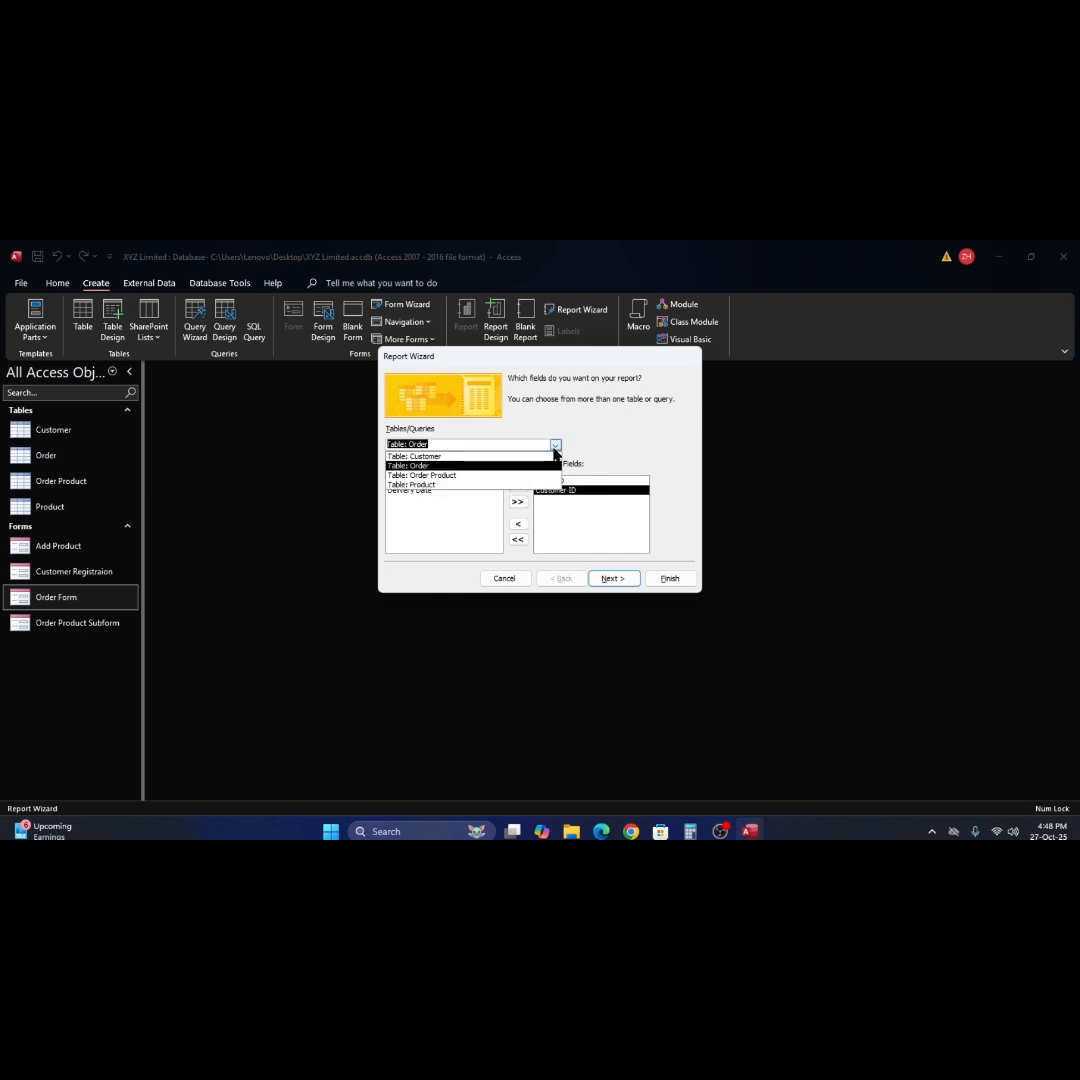
pyautogui.click(400, 475)
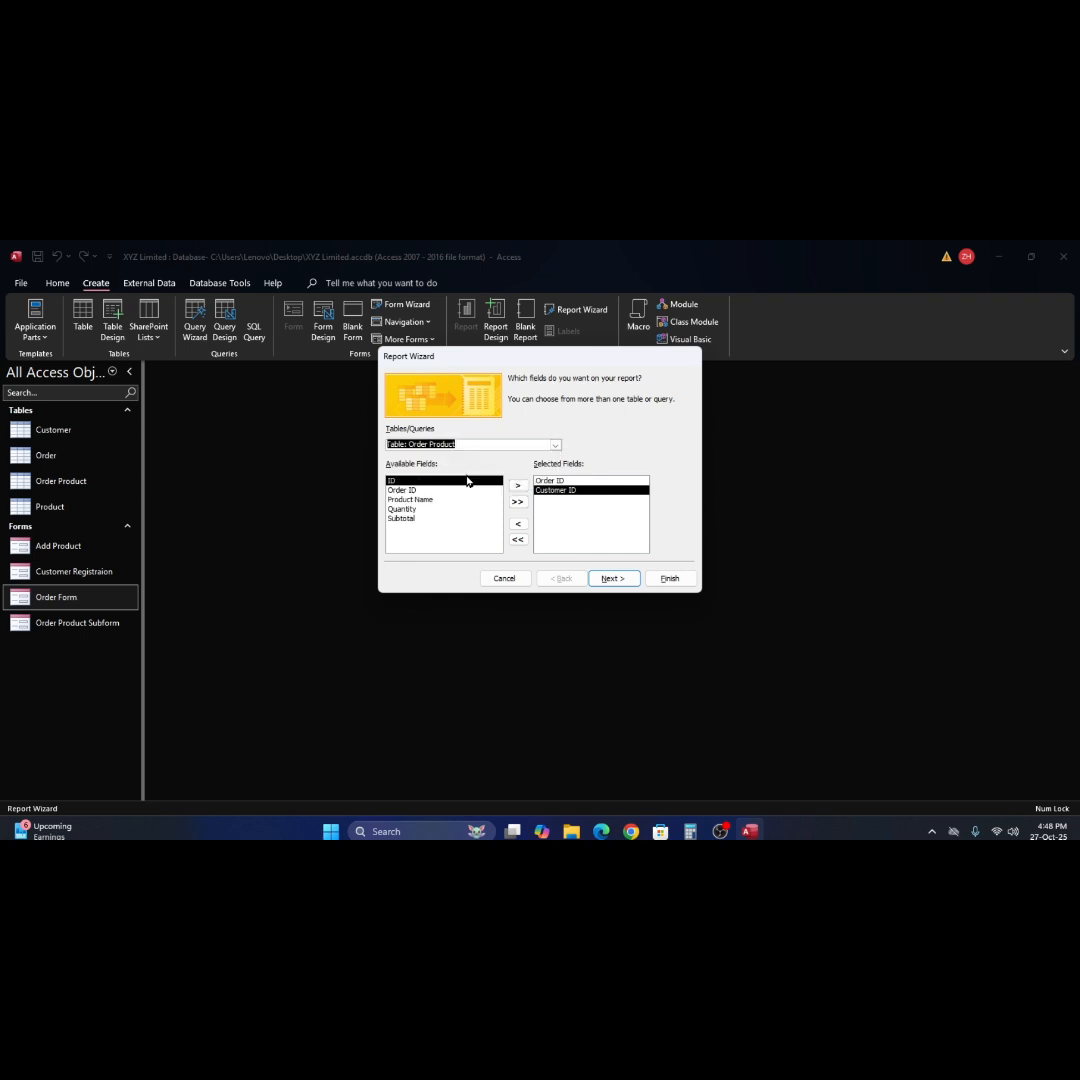
pyautogui.click(412, 501)
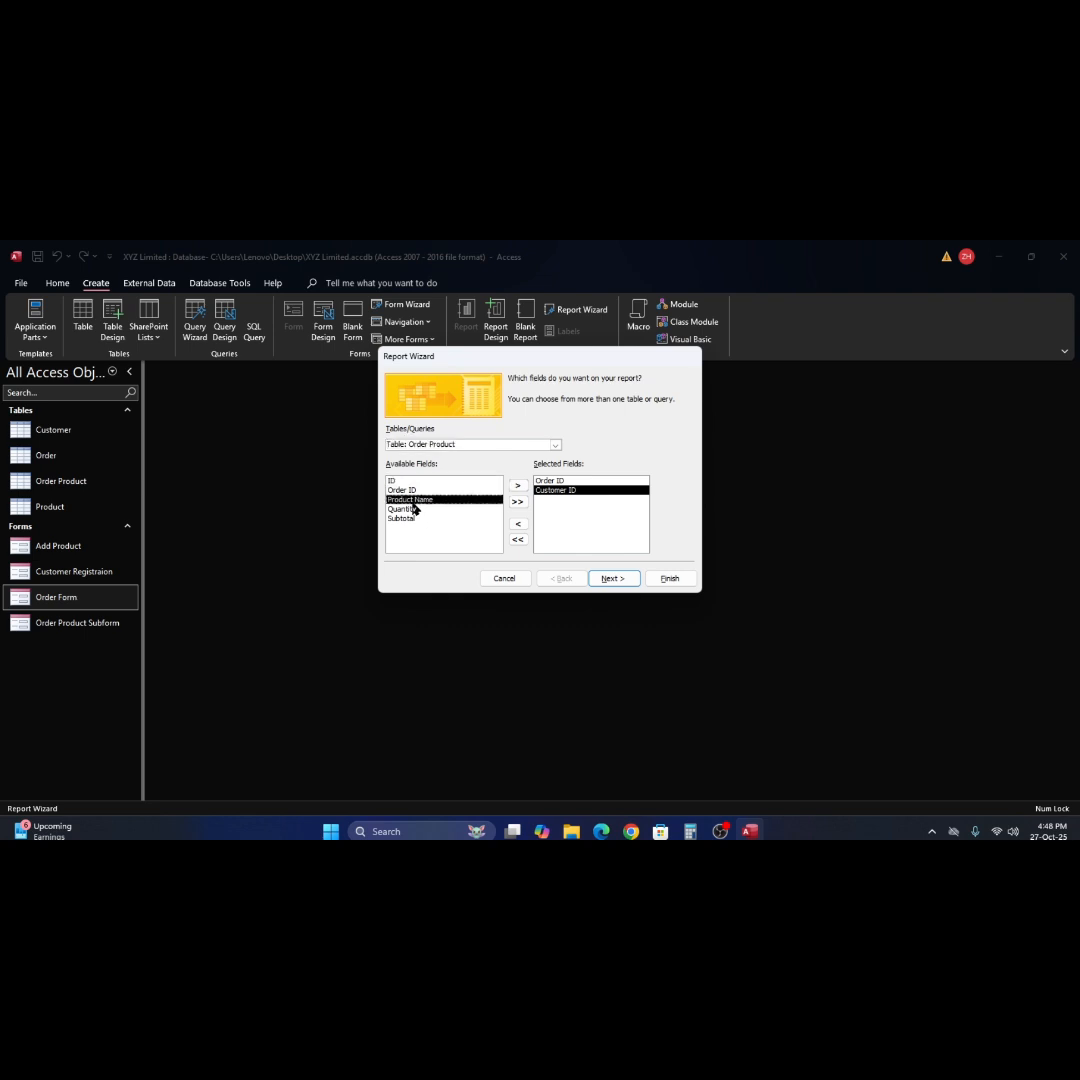
pyautogui.click(518, 486)
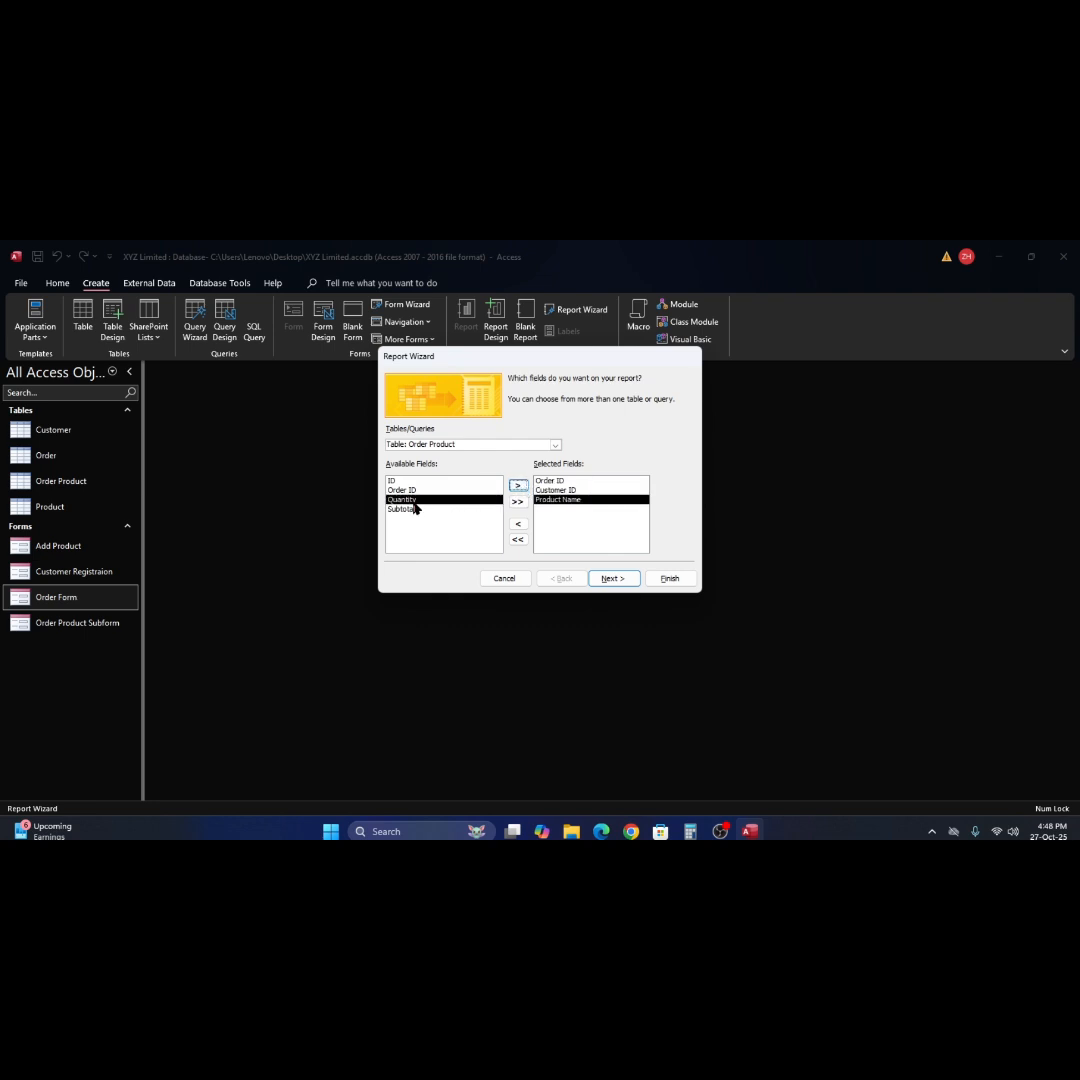
pyautogui.click(518, 526)
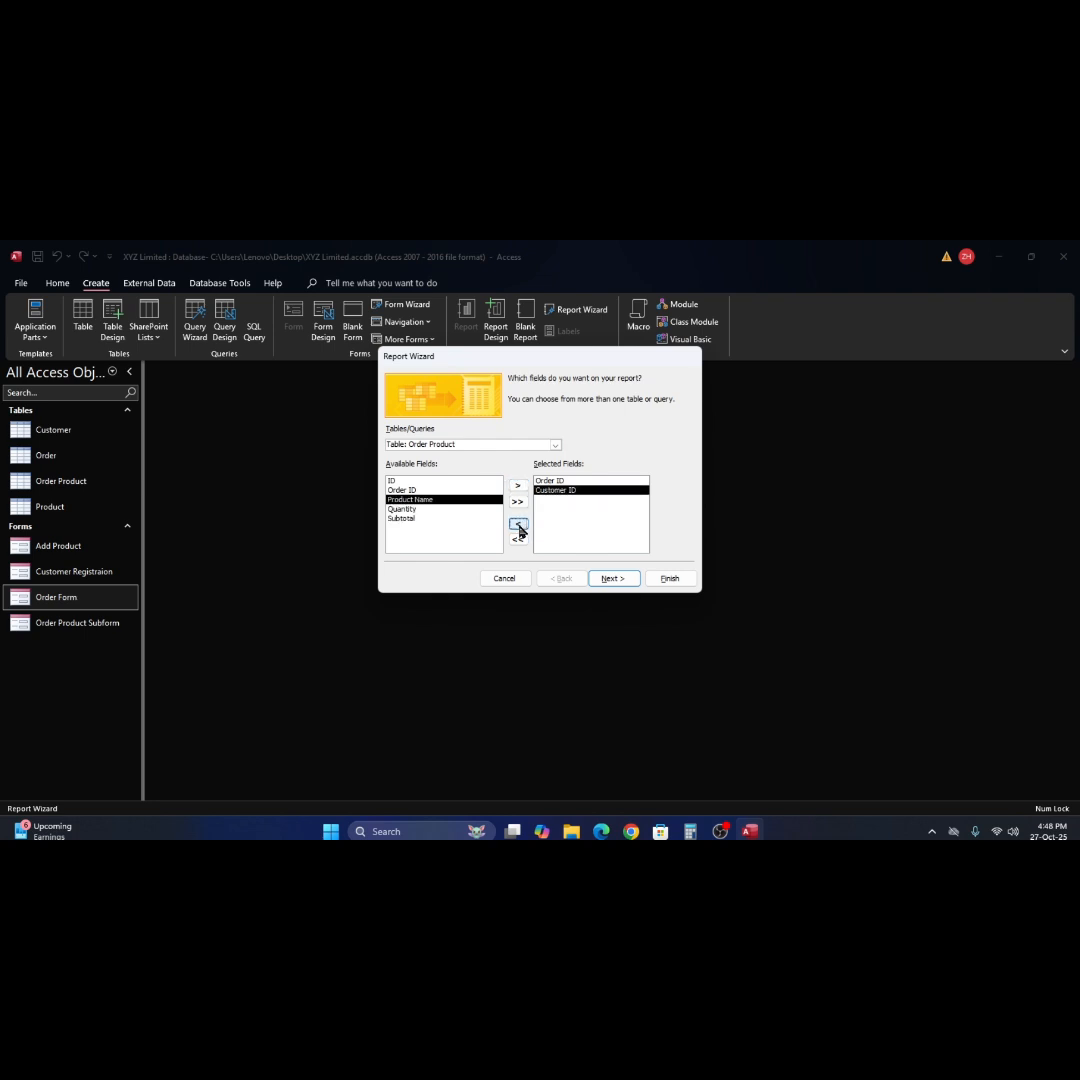
# Add the Order Product table's Order ID and Quantity fields to the report's selected fields.
pyautogui.click(410, 490)
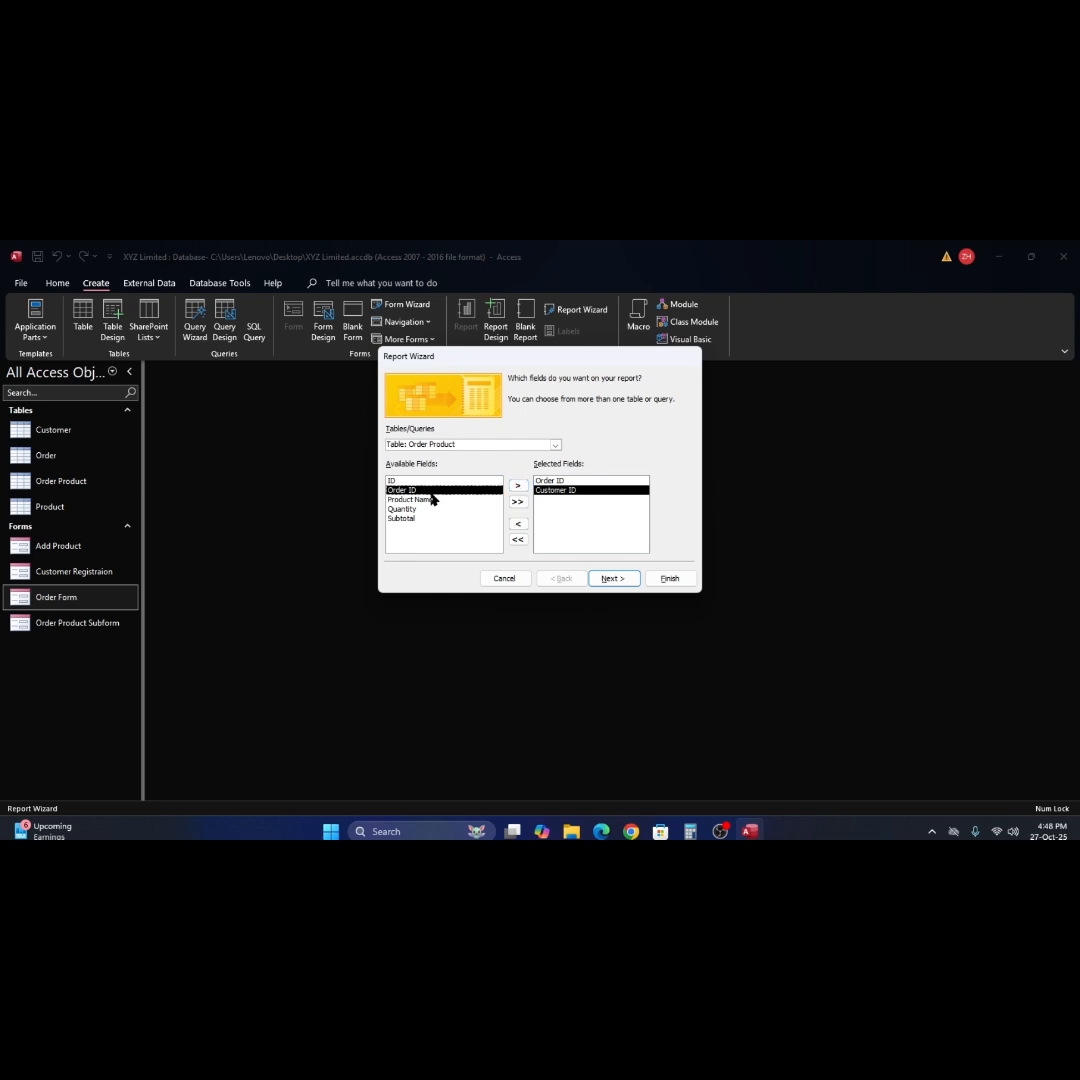
pyautogui.click(518, 487)
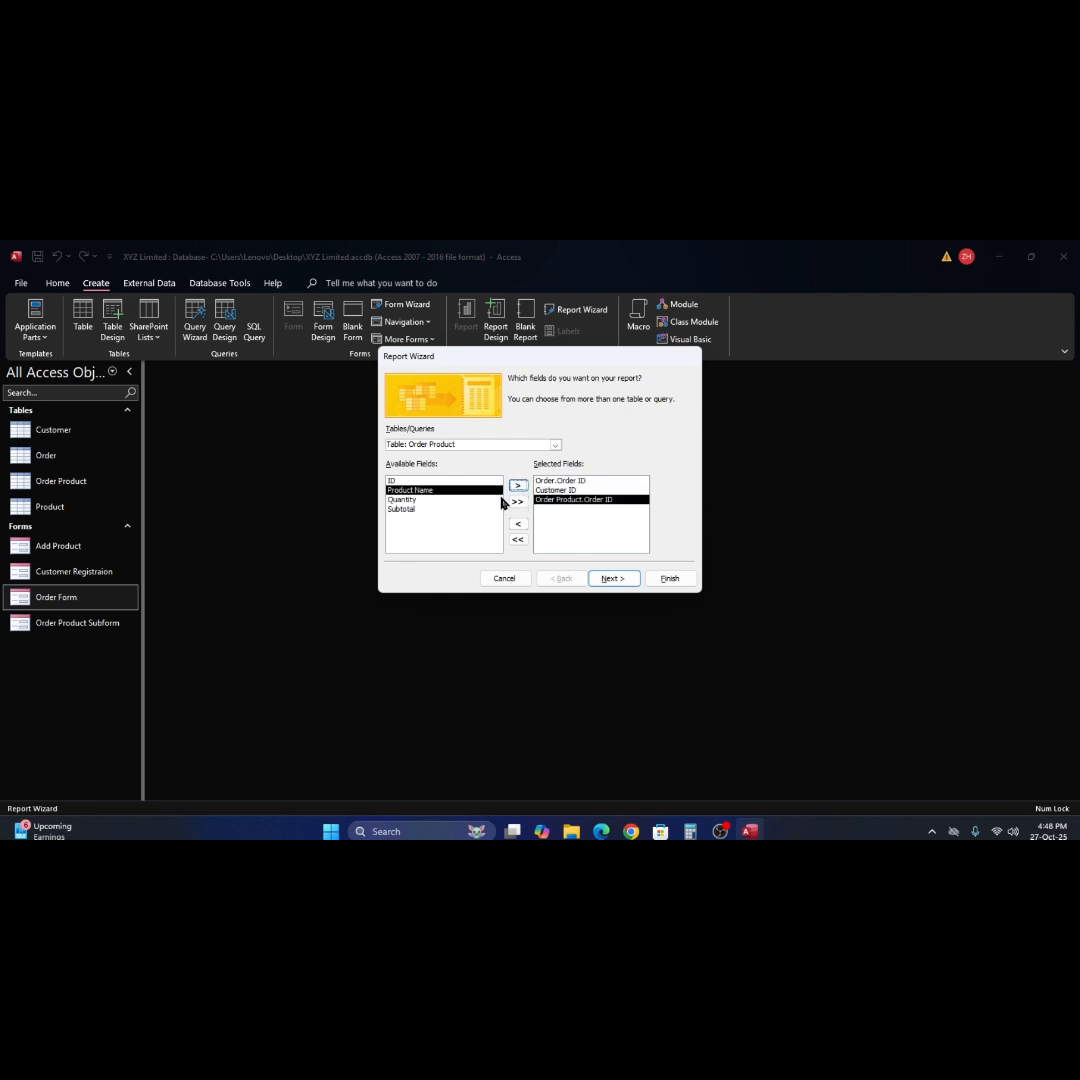
pyautogui.click(403, 499)
pyautogui.click(518, 486)
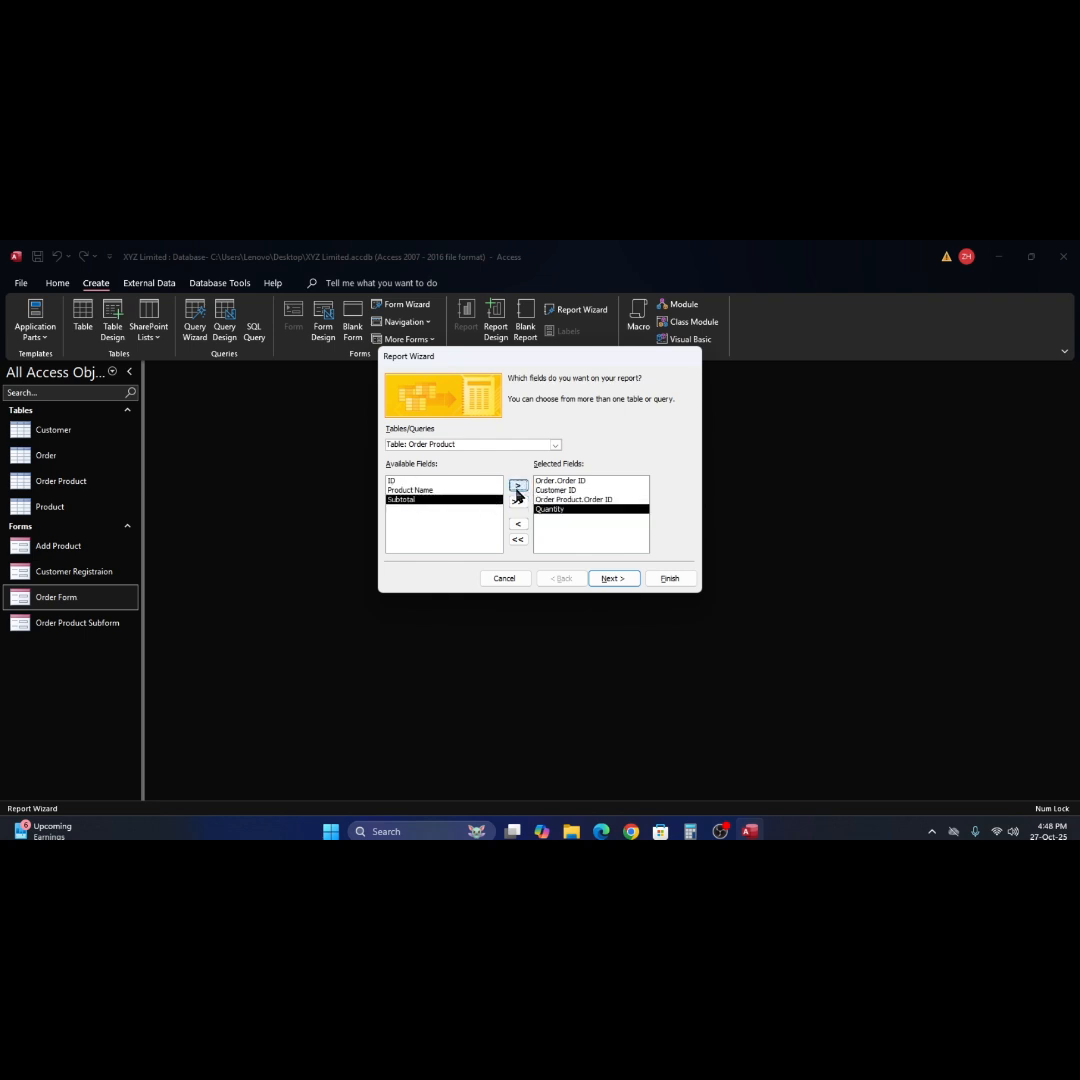
# Add Unit Price from the Product table and Subtotal from the Order Product table, and accept the field selection.
pyautogui.click(555, 445)
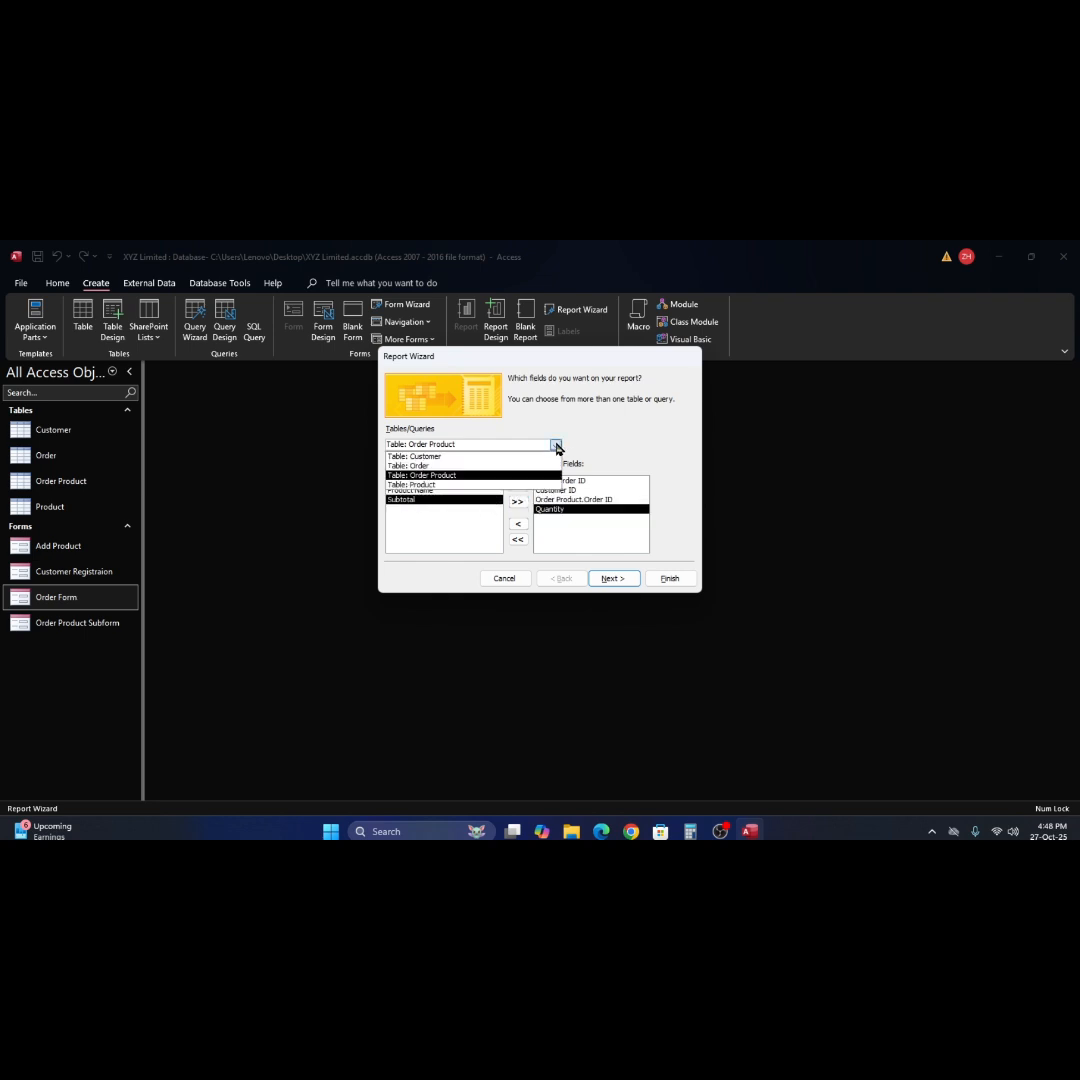
pyautogui.click(489, 484)
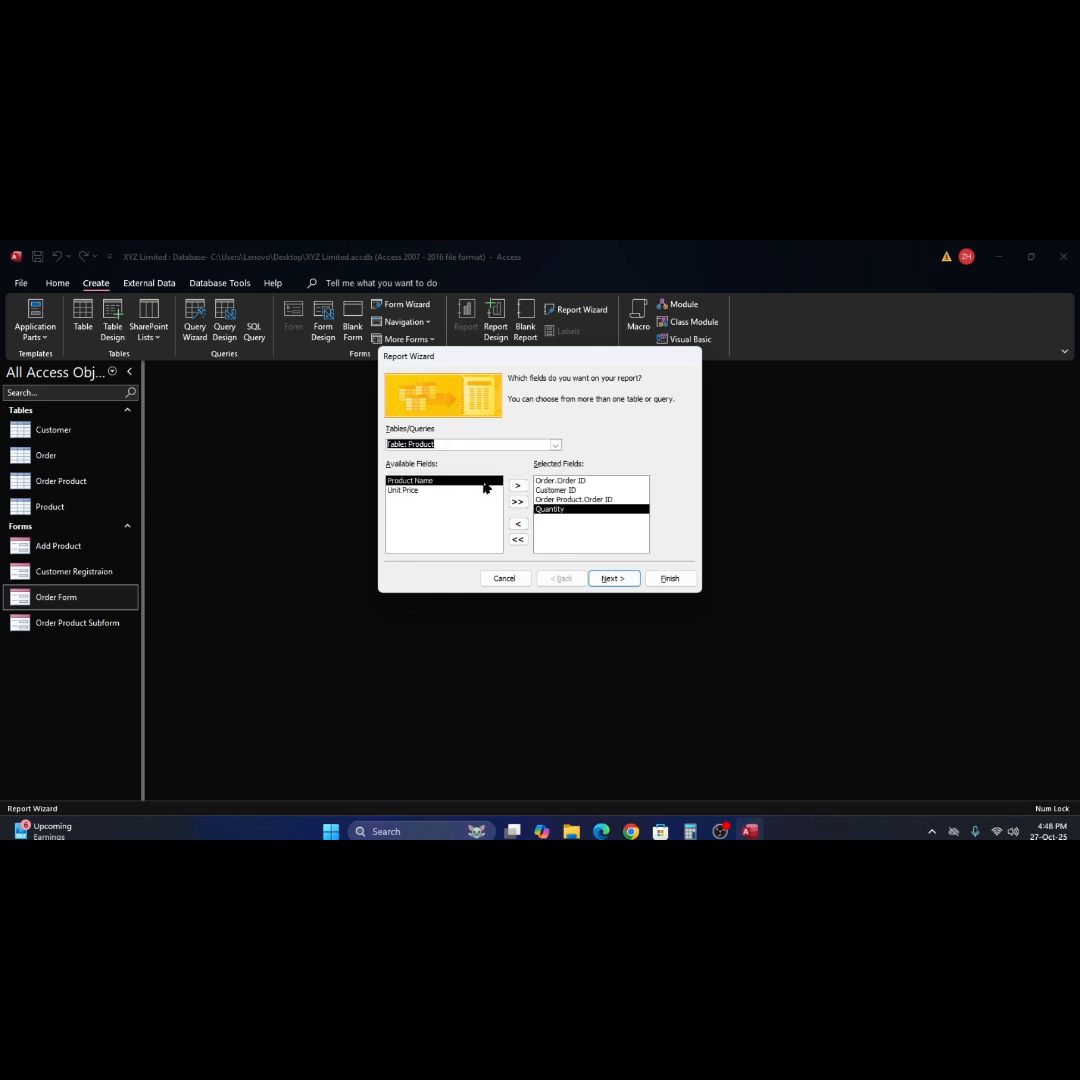
pyautogui.click(402, 490)
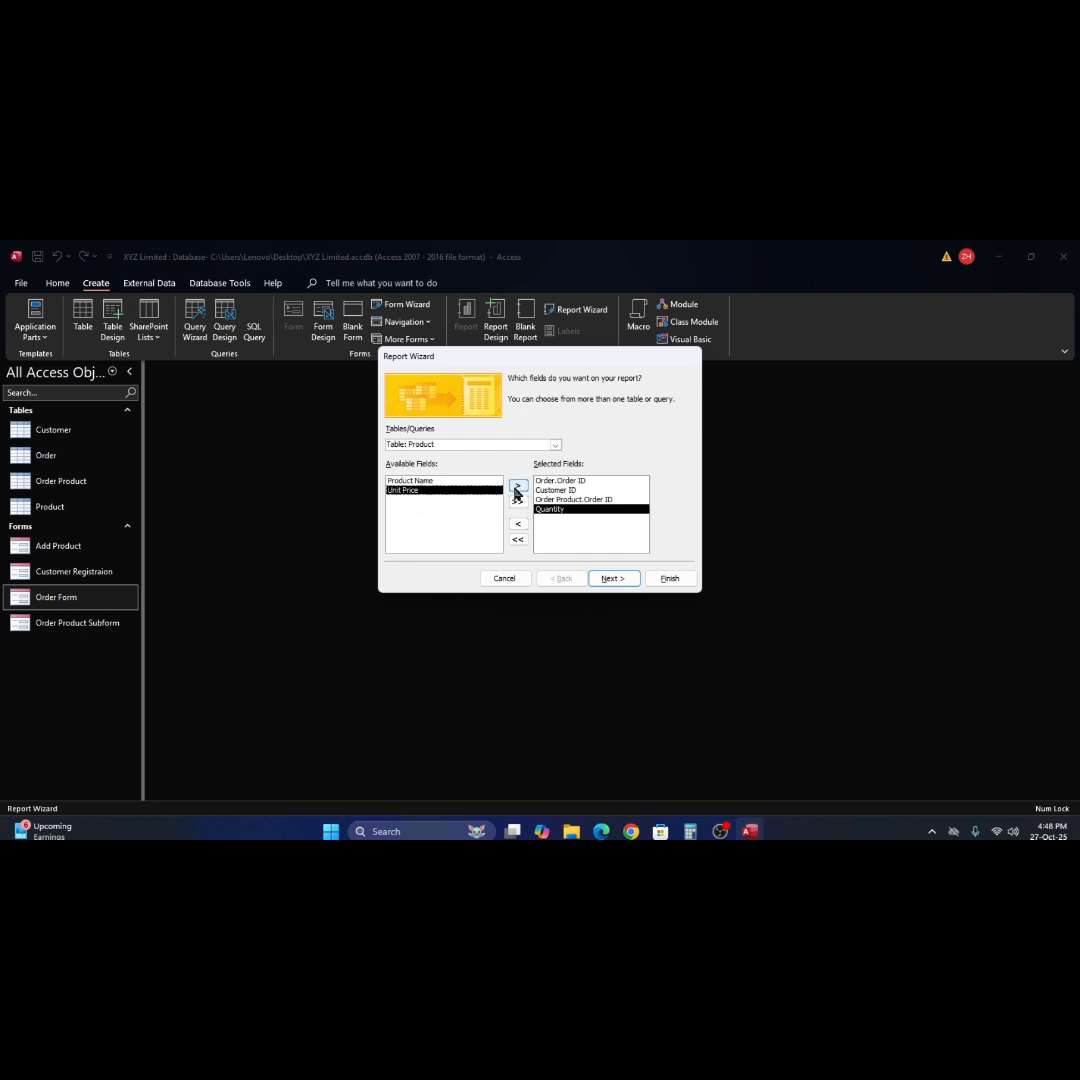
pyautogui.click(517, 486)
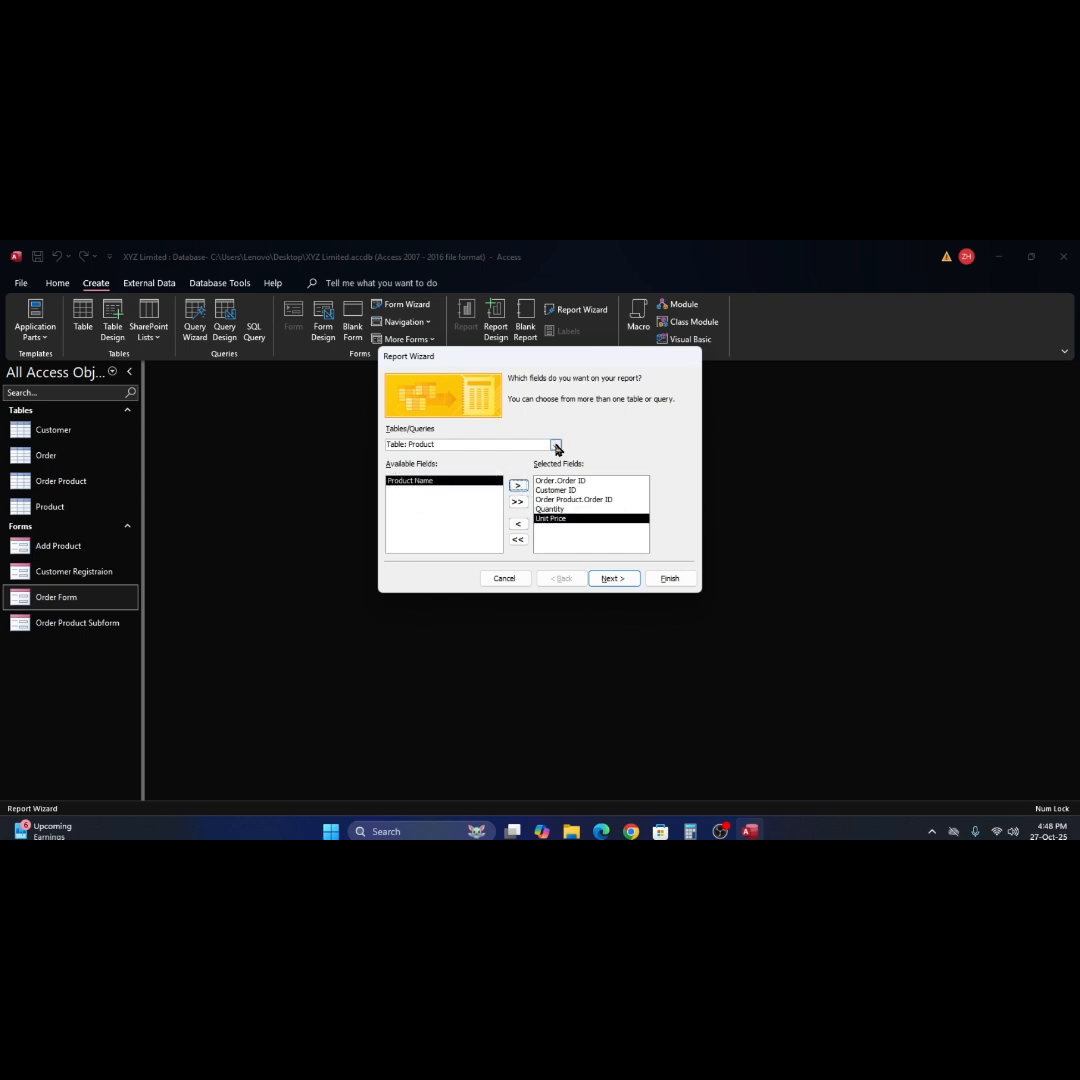
pyautogui.click(556, 445)
pyautogui.click(495, 478)
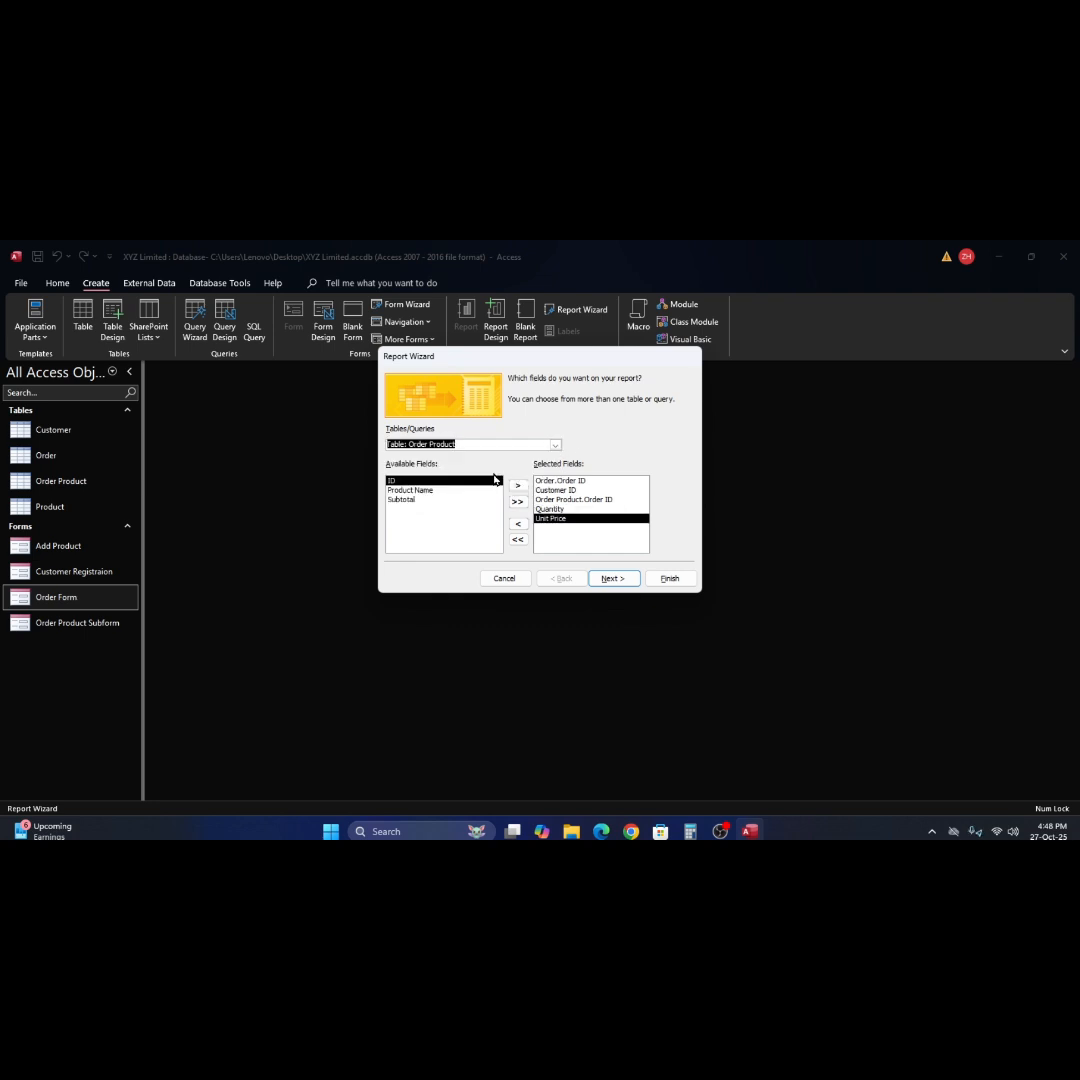
pyautogui.click(405, 500)
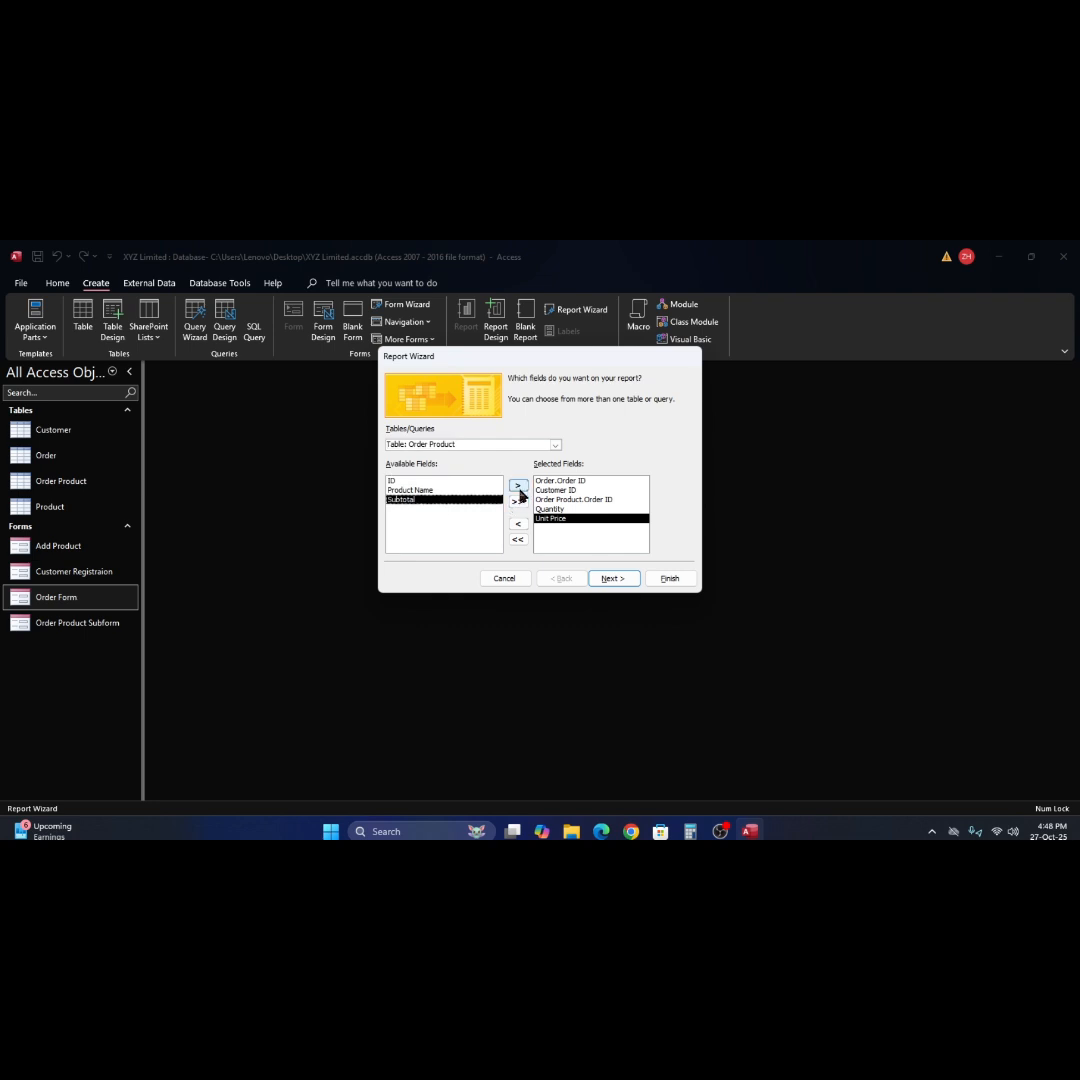
pyautogui.click(519, 487)
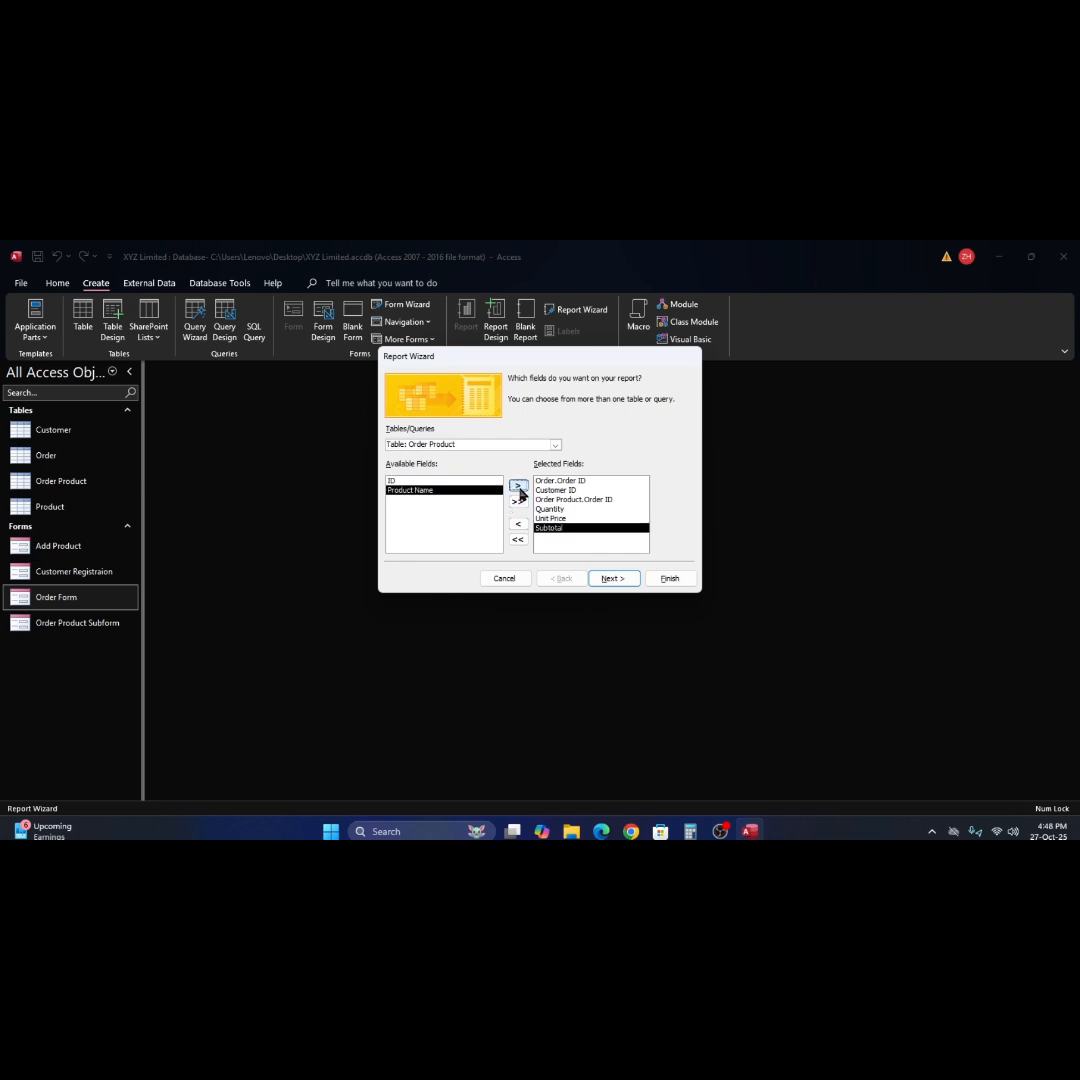
pyautogui.click(609, 578)
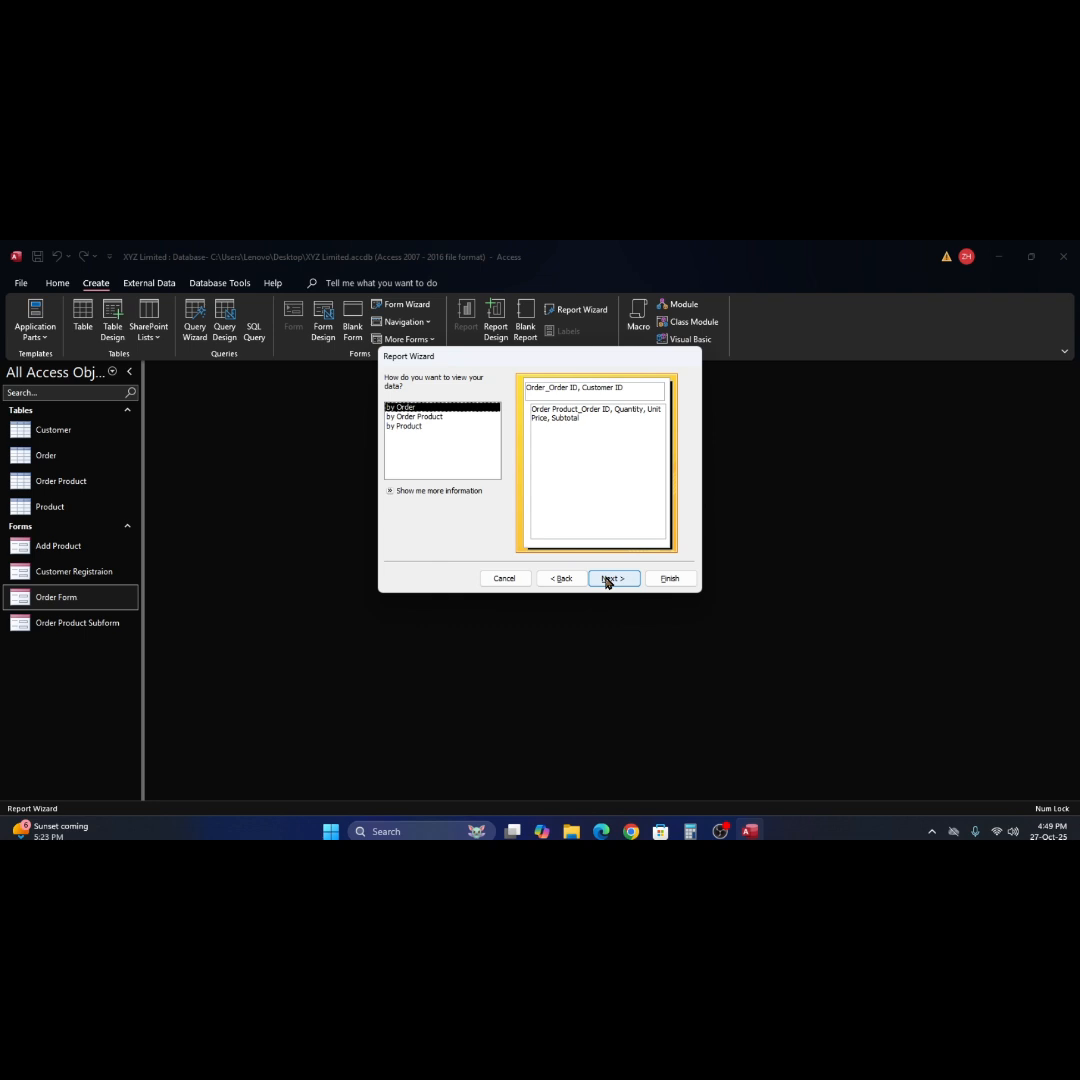
# View the report data by Order without extra grouping levels, and sort detail records ascending by Order Product_Order ID.
pyautogui.click(607, 580)
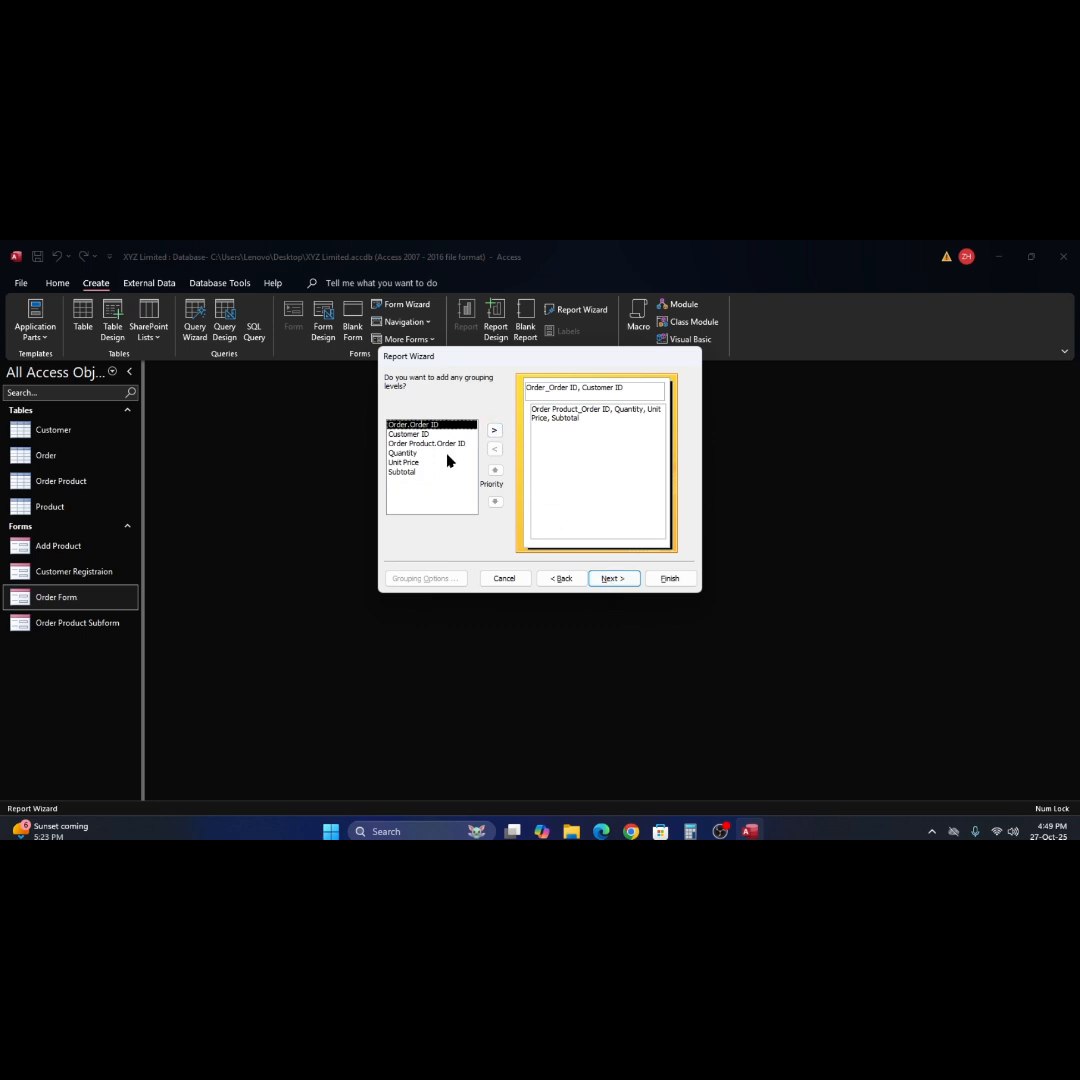
pyautogui.click(612, 579)
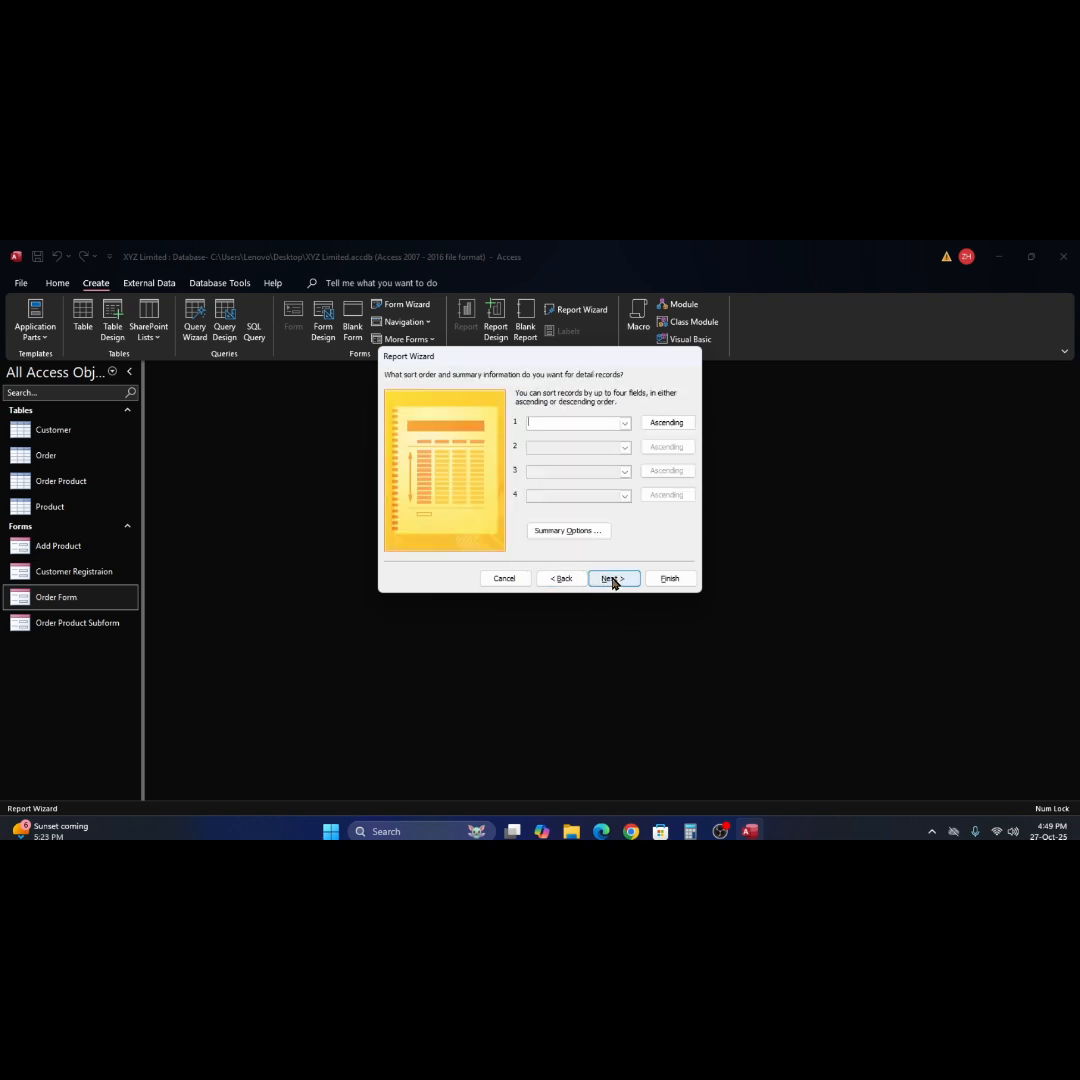
pyautogui.click(624, 423)
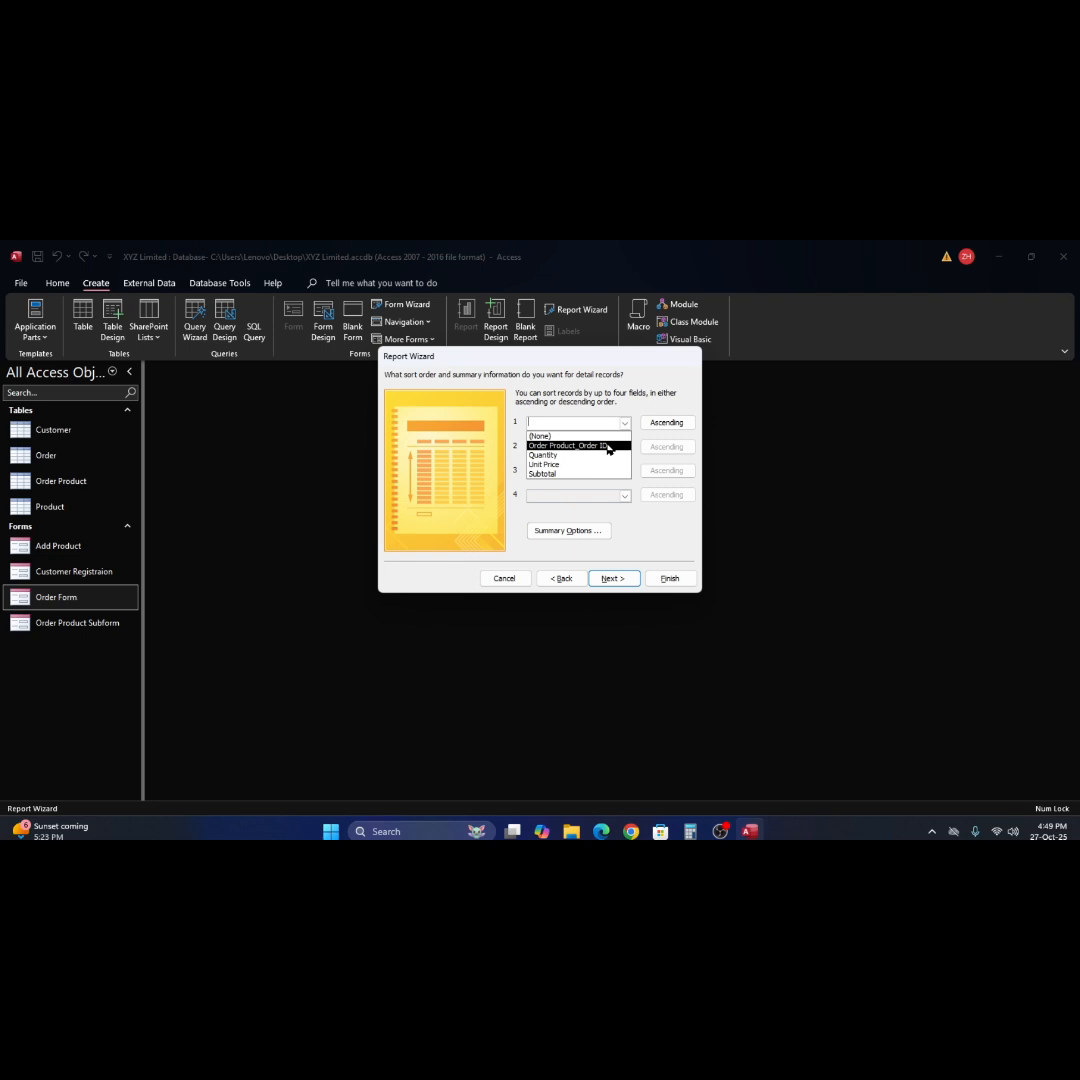
pyautogui.click(607, 449)
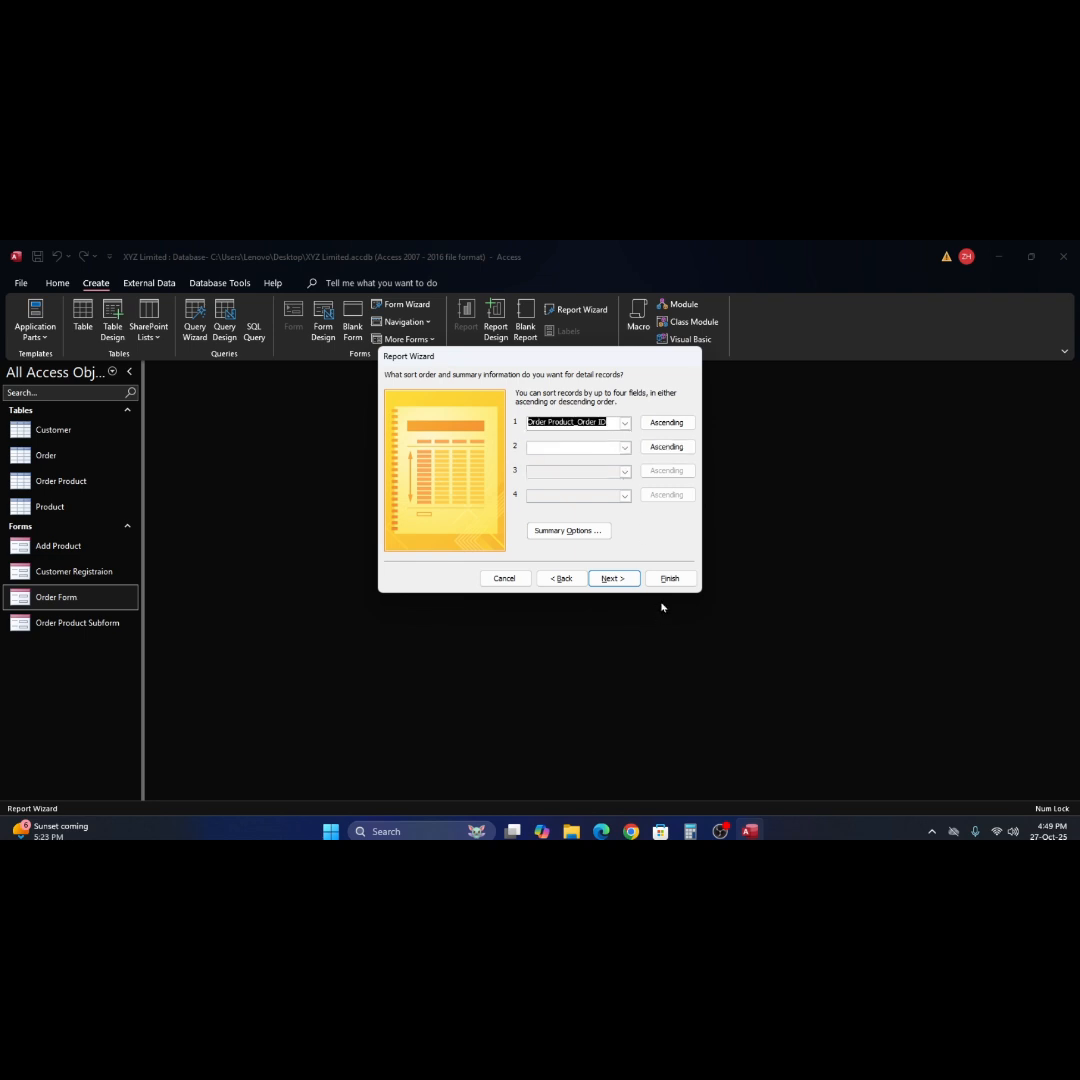
pyautogui.click(612, 579)
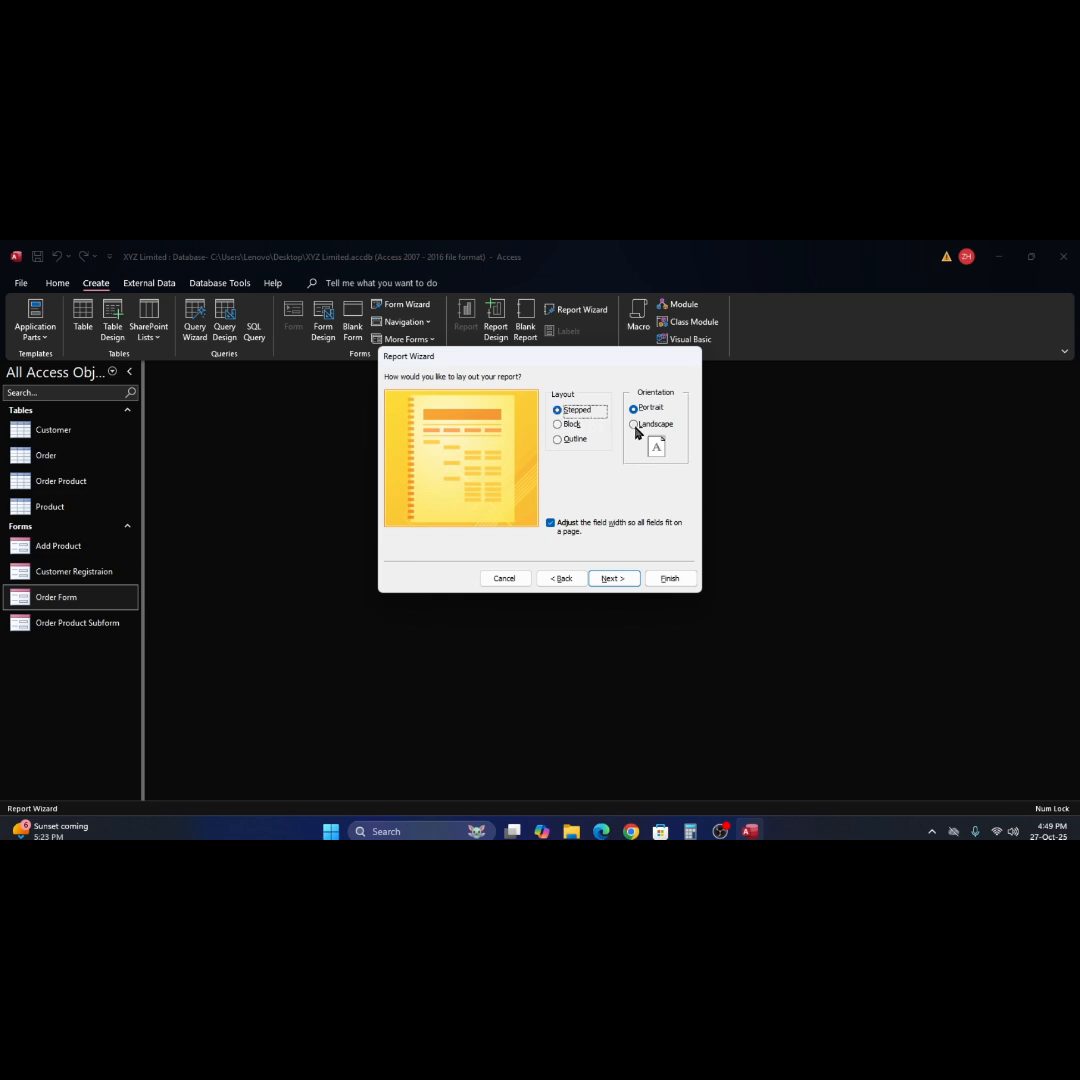
# Accept the Stepped layout in Portrait orientation, title the report Order Report, and finish the wizard with a preview.
pyautogui.click(614, 579)
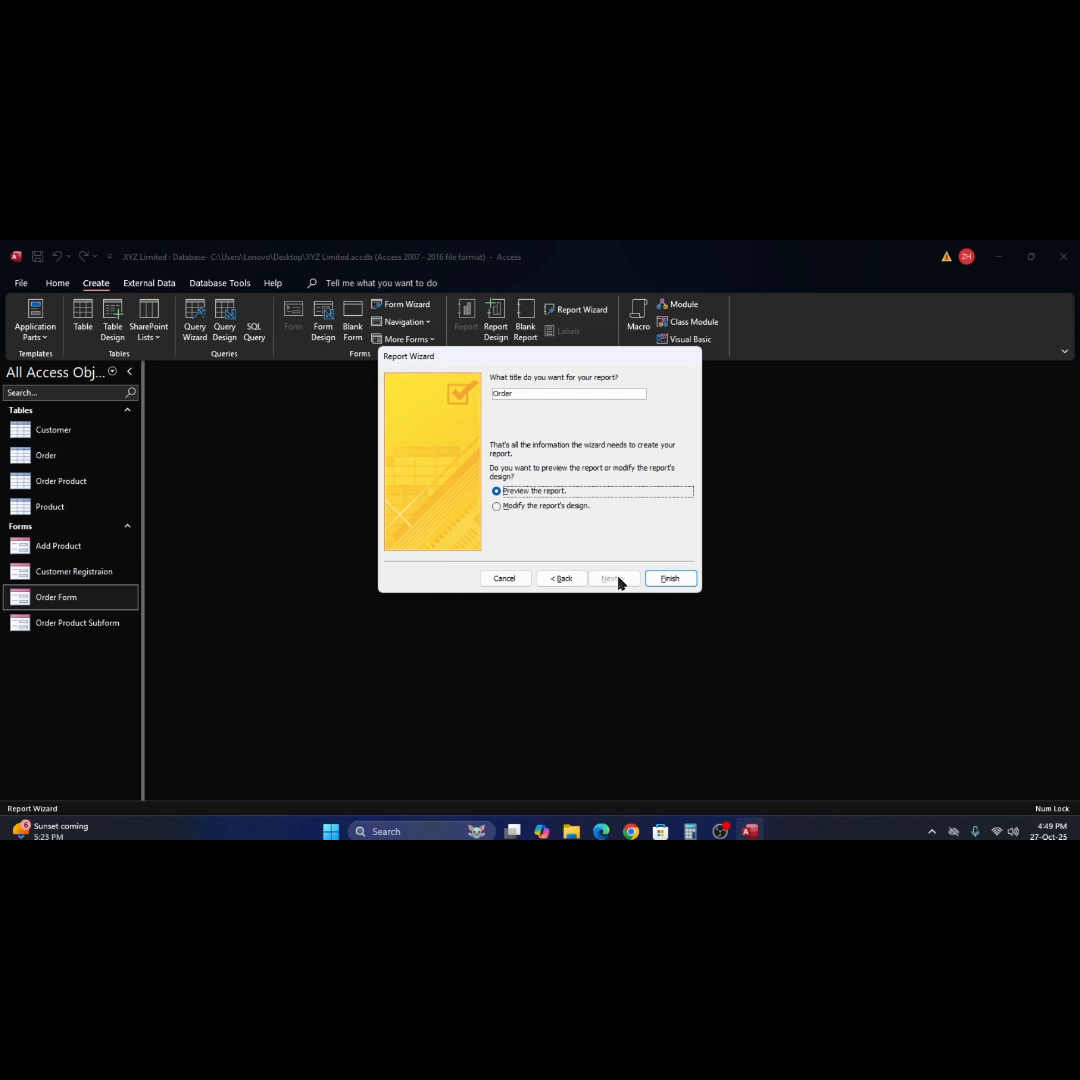
pyautogui.click(540, 398)
pyautogui.click(667, 579)
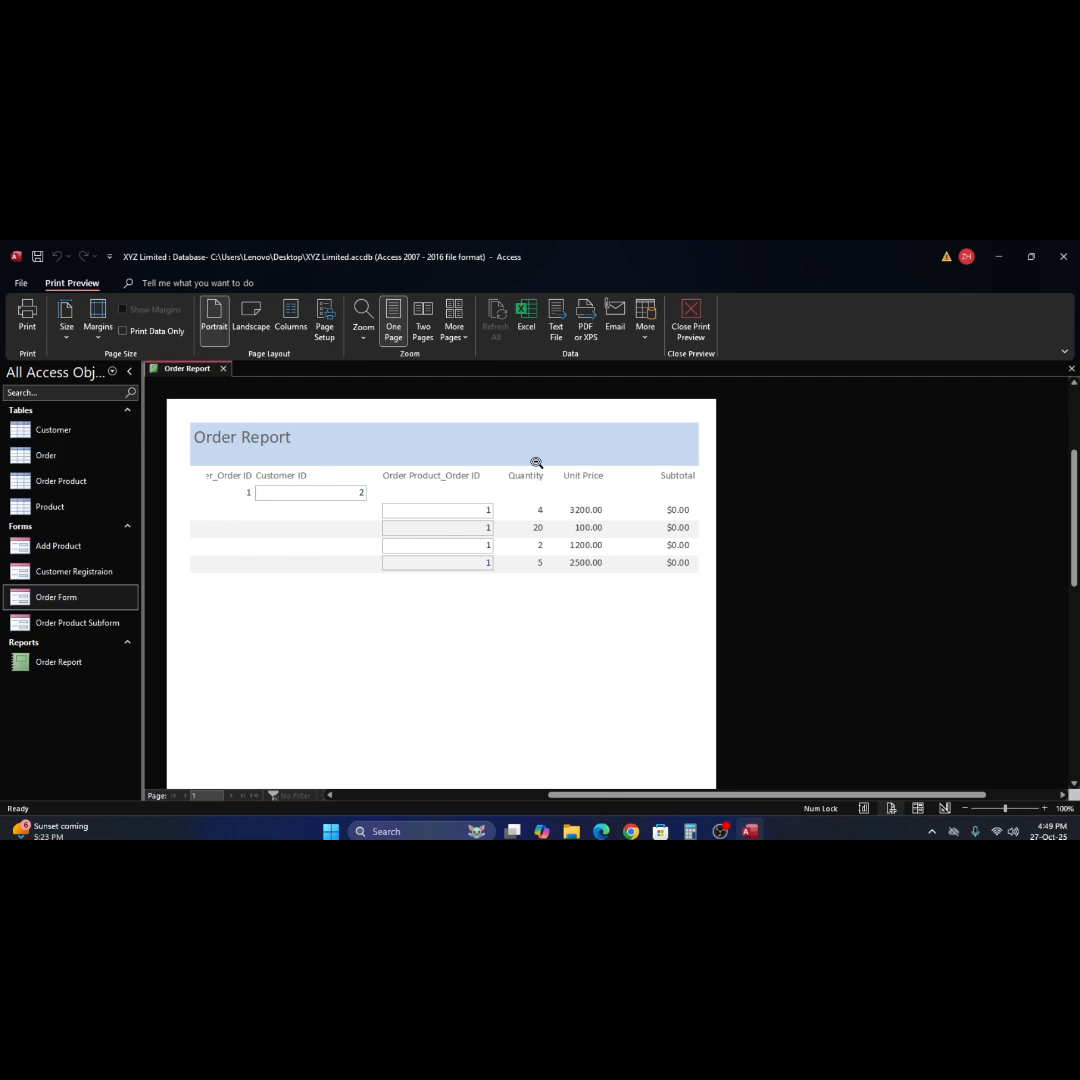
# In Design View, enlarge the report's Page Footer to about 2" high and delete its date and page number controls.
pyautogui.click(536, 463)
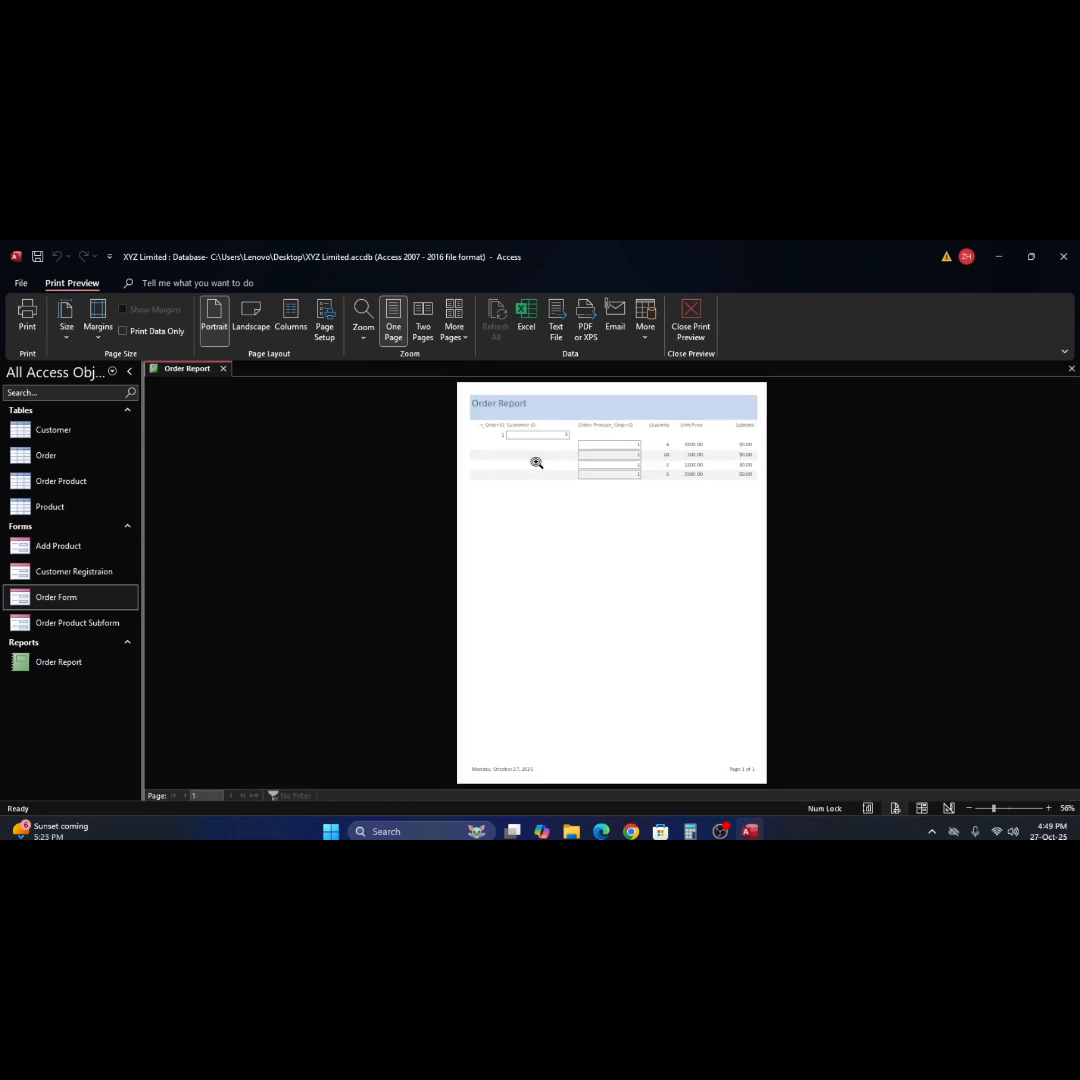
pyautogui.rightClick(650, 424)
pyautogui.click(668, 459)
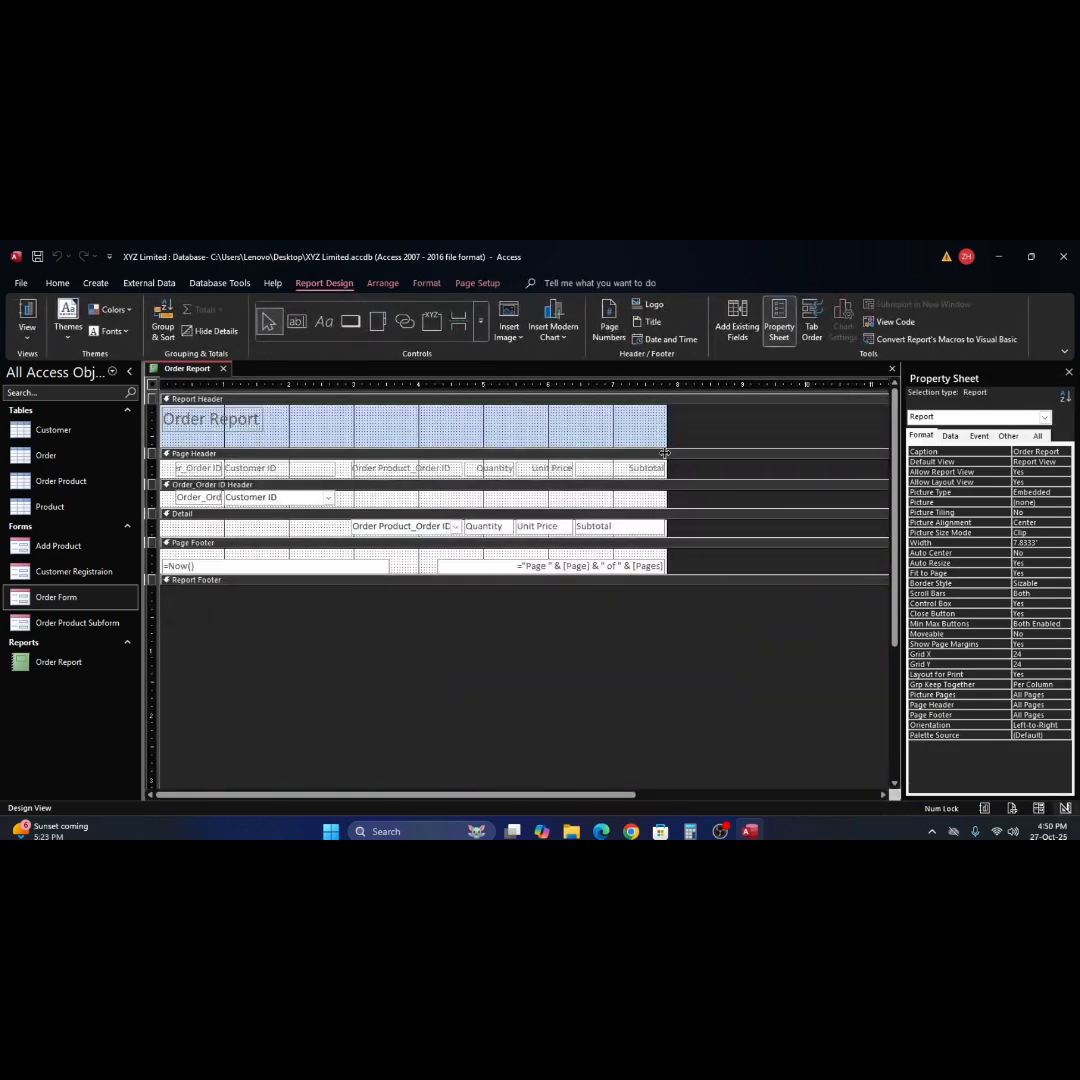
pyautogui.moveTo(614, 575); pyautogui.dragTo(612, 683)
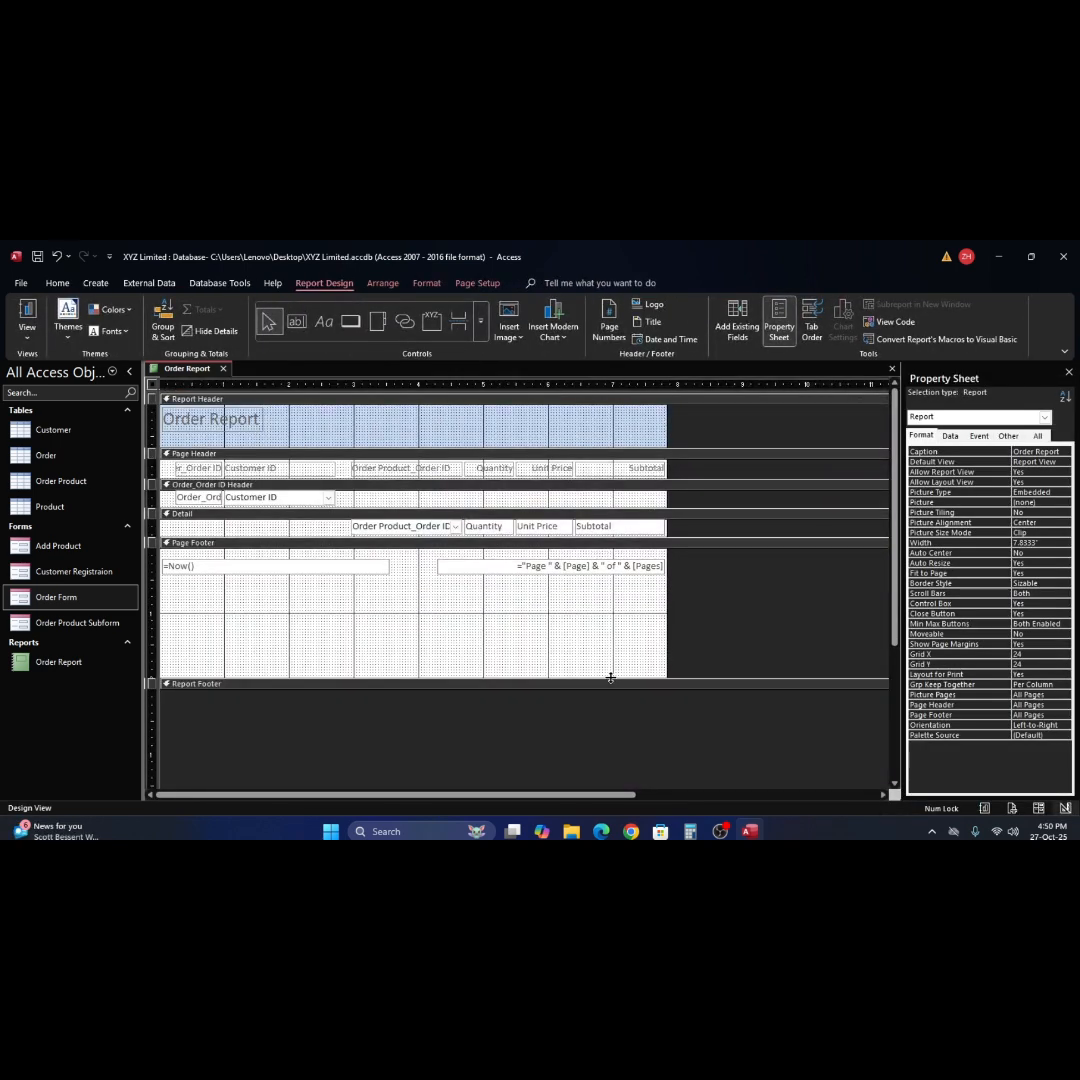
pyautogui.click(155, 567)
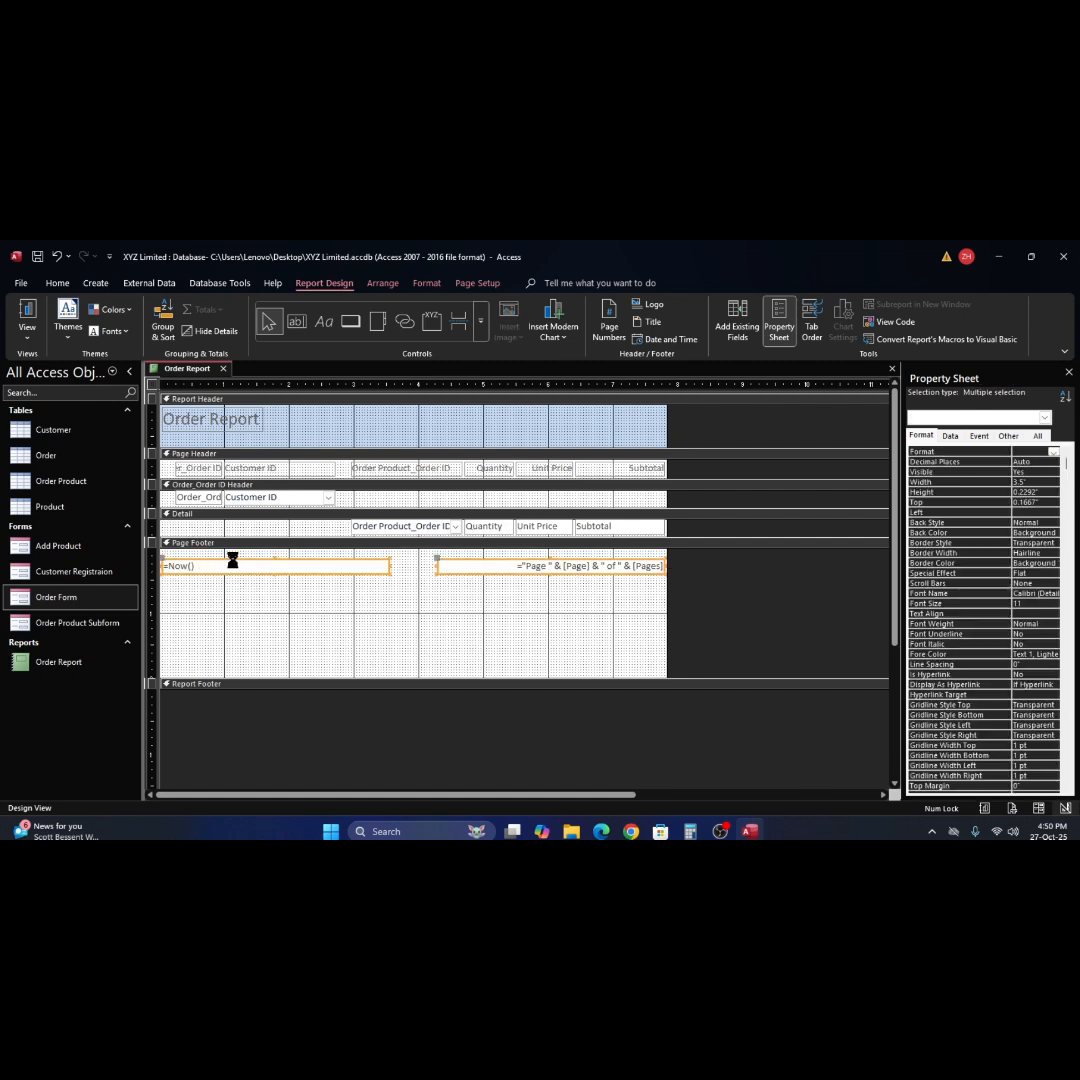
pyautogui.press('Delete')
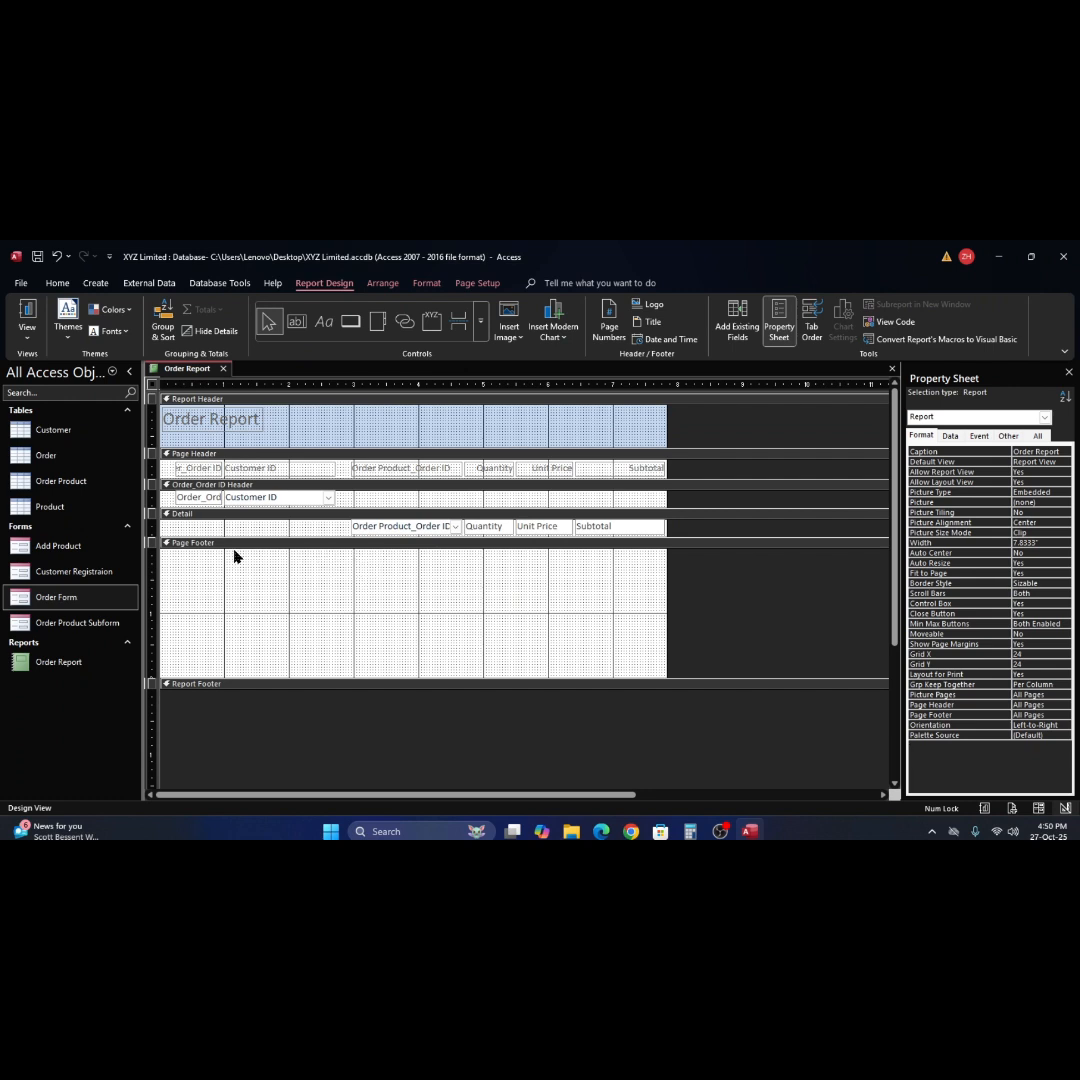
# Check the Order Report's column headings and records in Report View, and return to Design View.
pyautogui.click(27, 314)
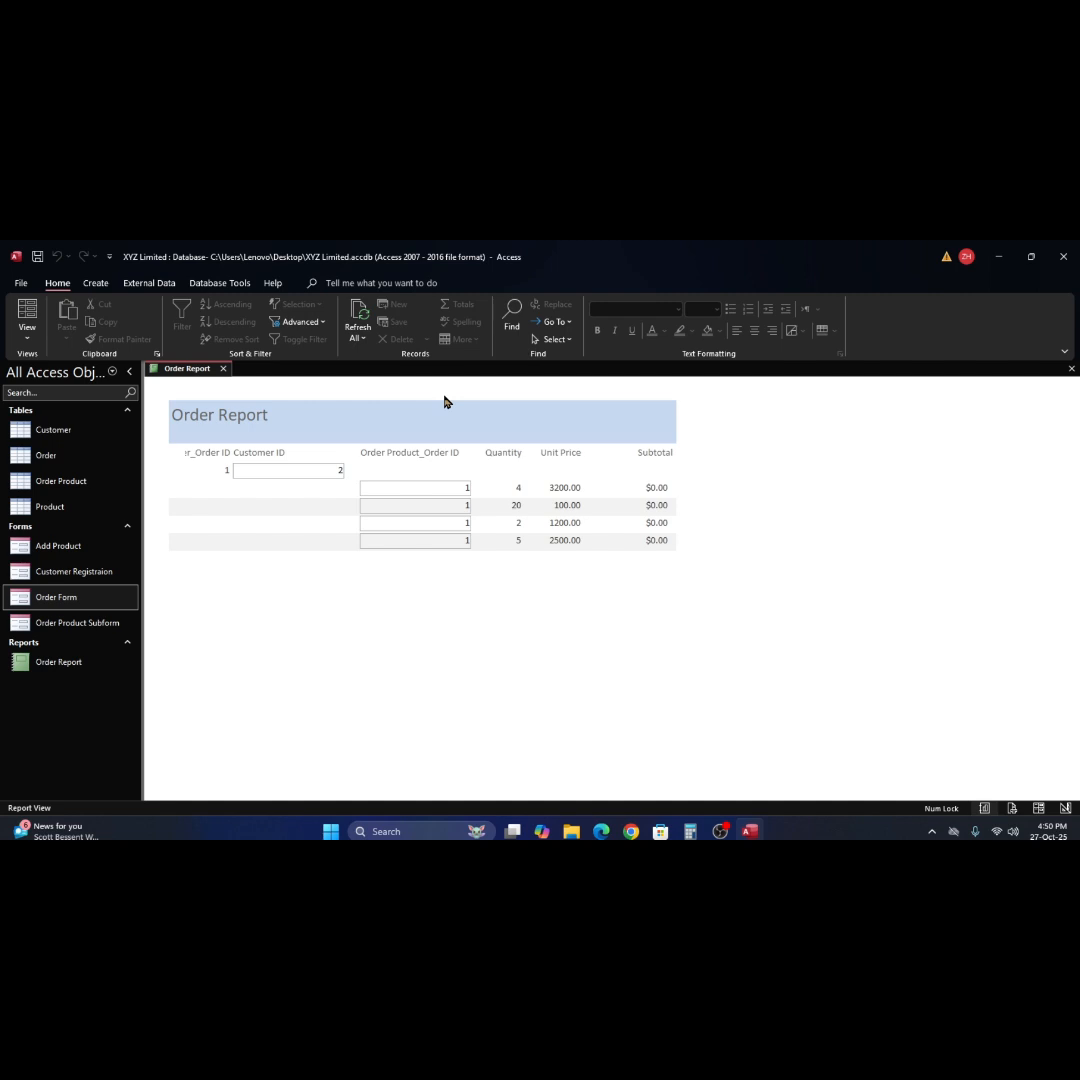
pyautogui.click(247, 459)
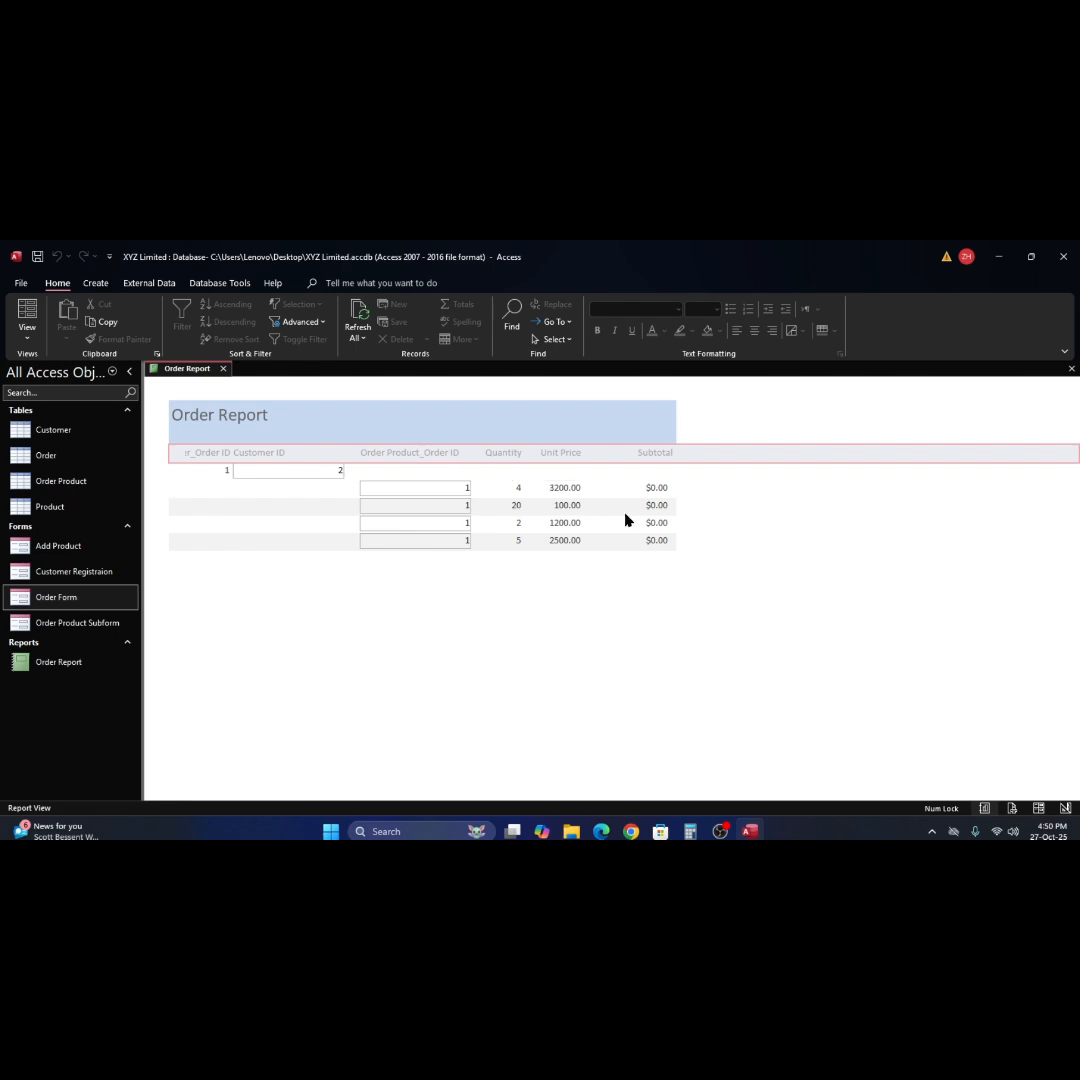
pyautogui.rightClick(809, 545)
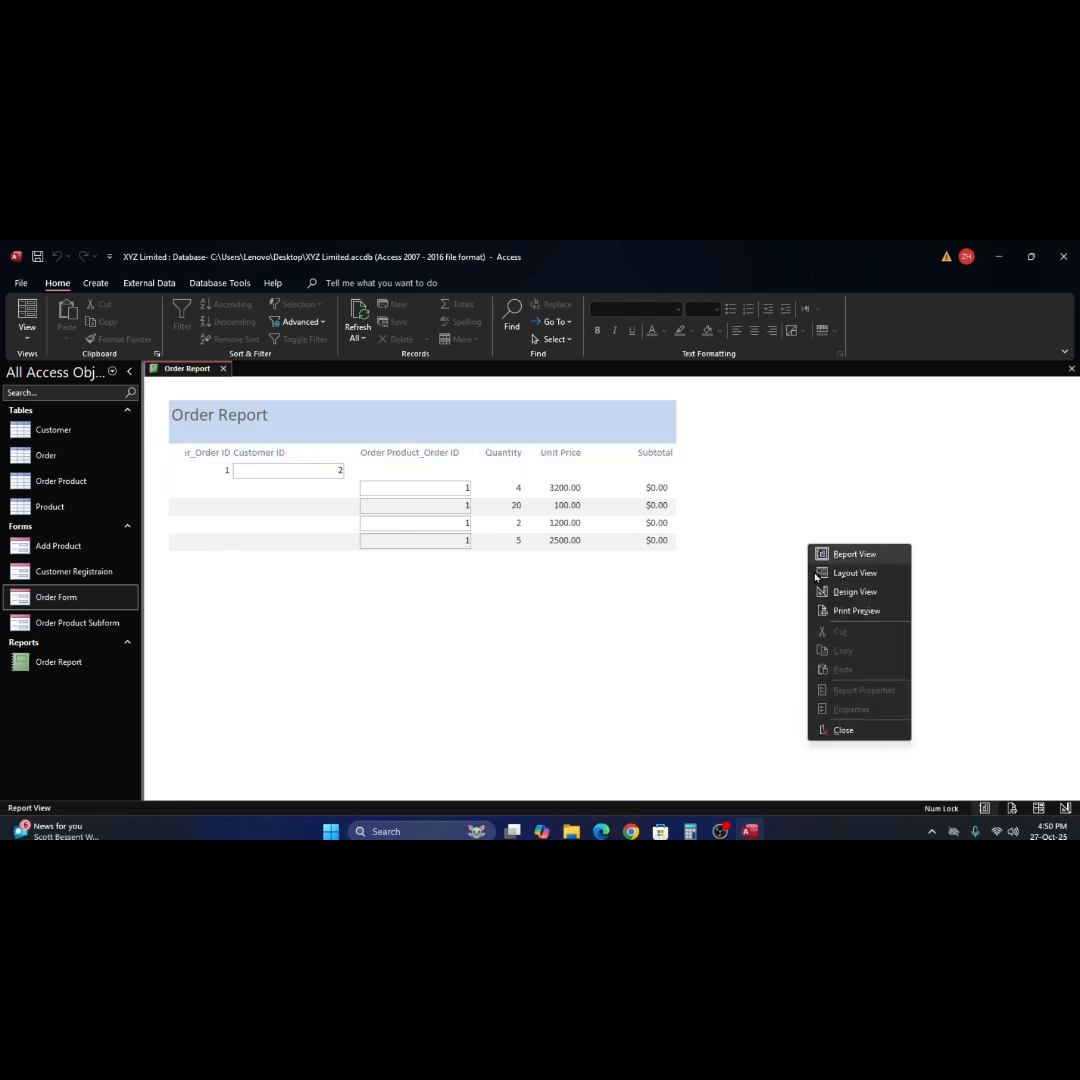
pyautogui.click(845, 592)
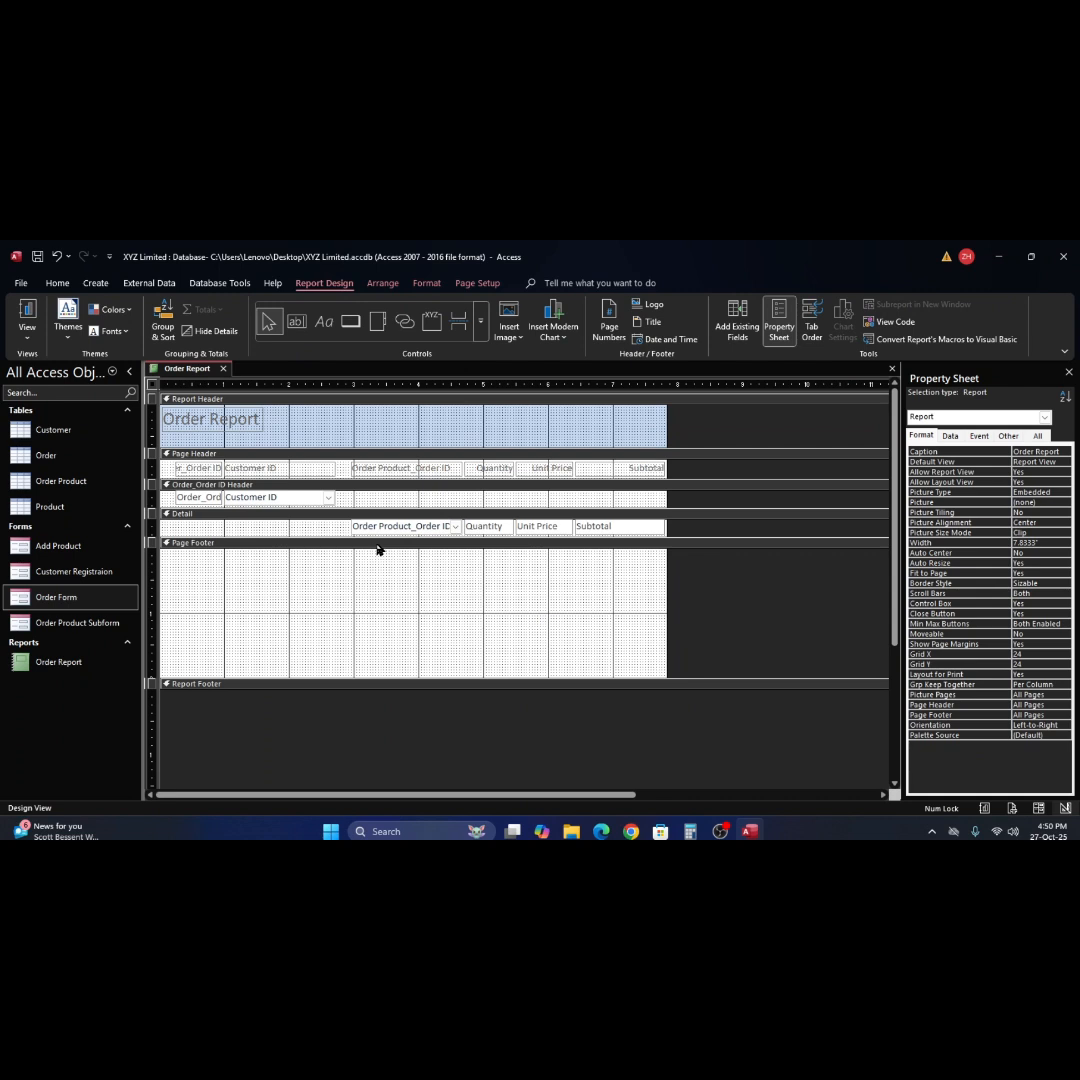
# Increase the Detail section's height to about 0.6", check the row spacing in Report View, and return to Design View.
pyautogui.moveTo(396, 538); pyautogui.dragTo(398, 558)
pyautogui.click(27, 312)
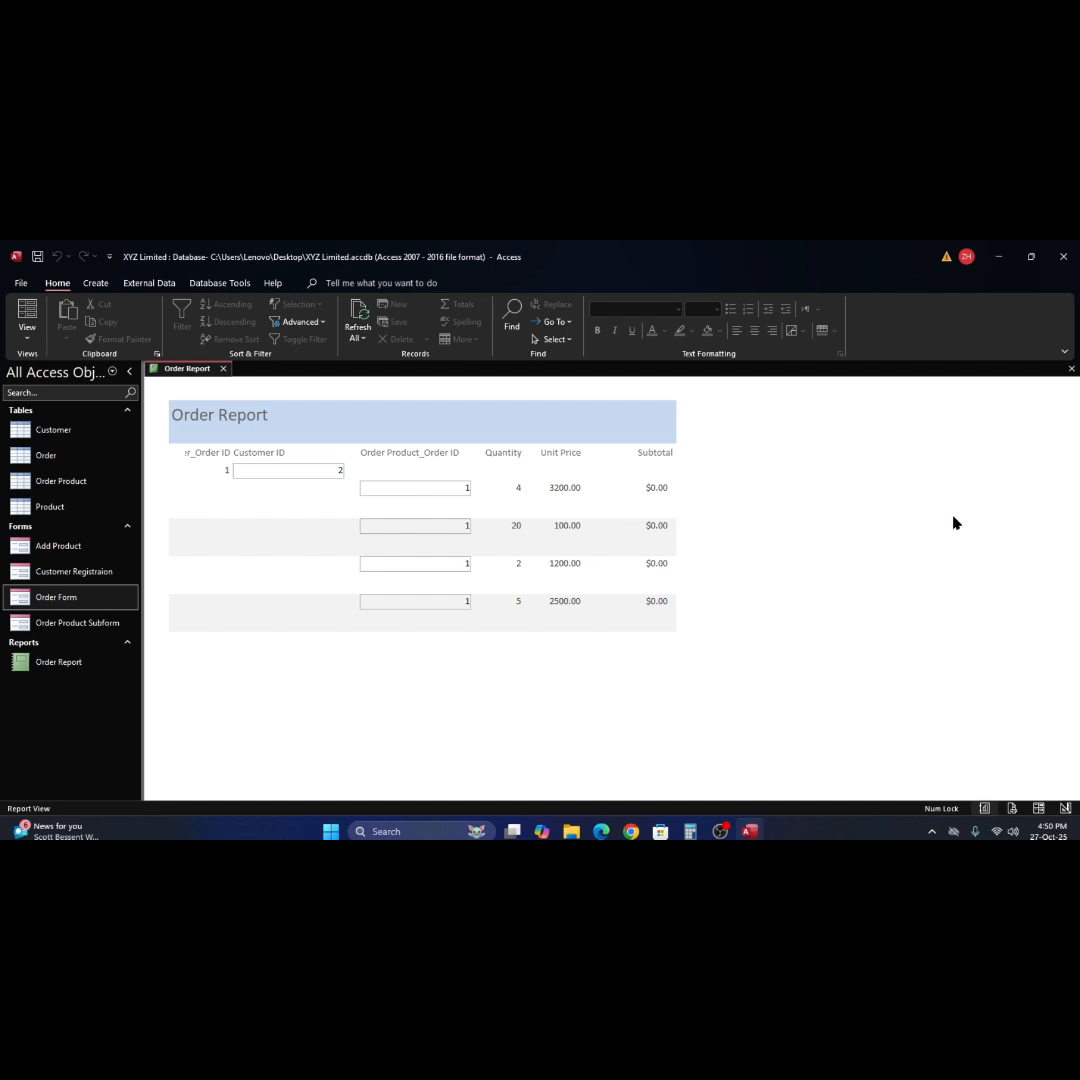
pyautogui.rightClick(825, 503)
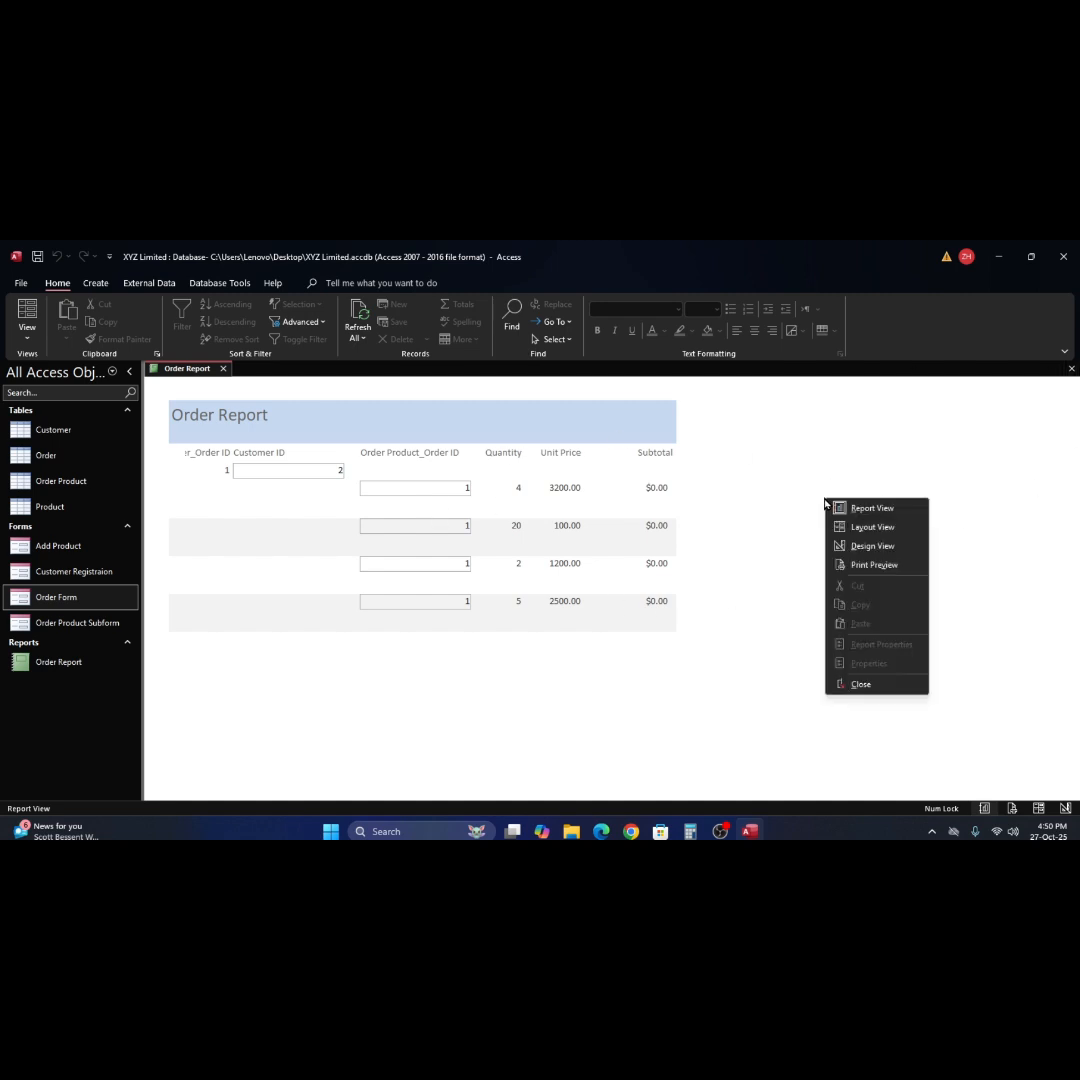
pyautogui.click(870, 547)
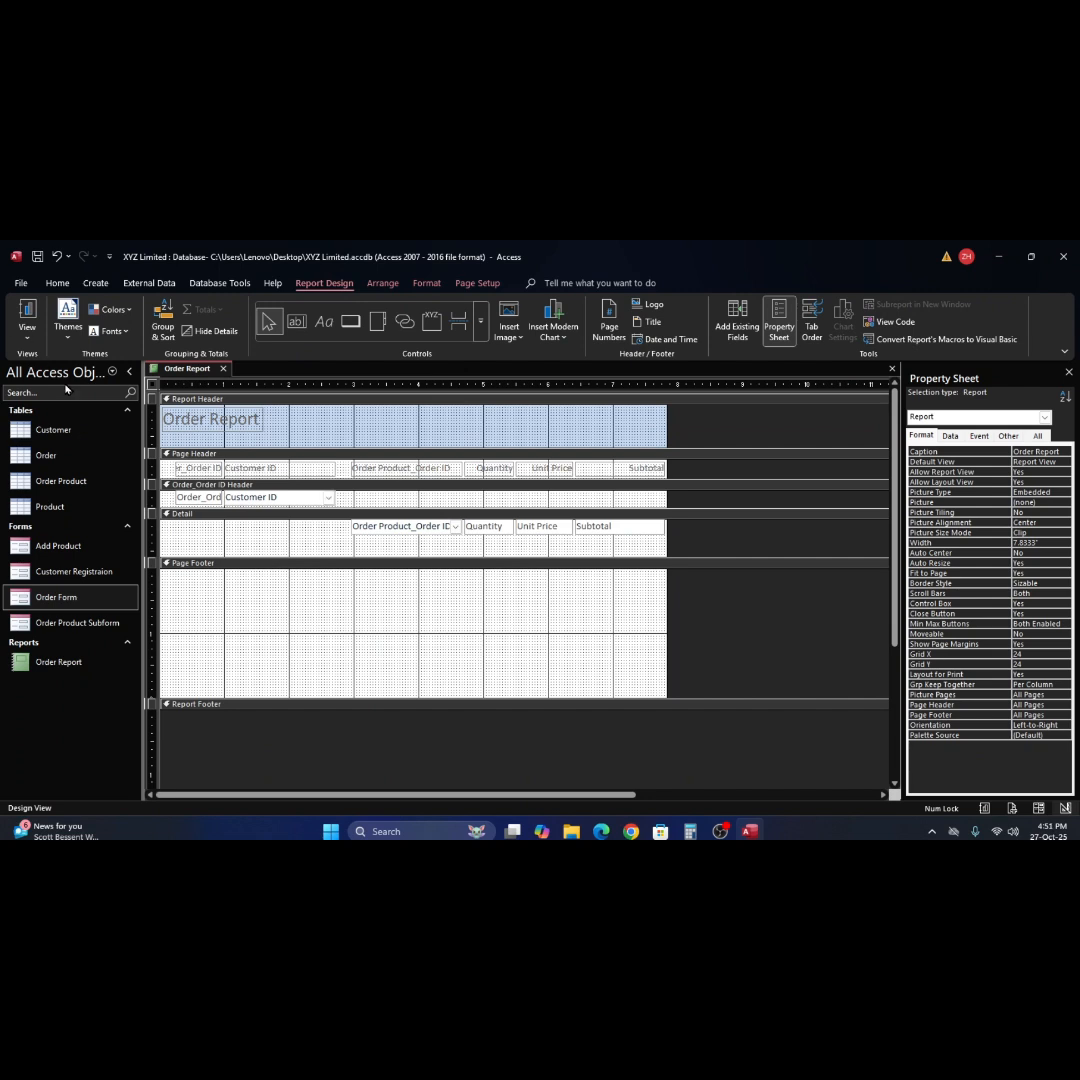
# Narrow the Customer ID label and its combo box together to about 1" wide.
pyautogui.click(196, 471)
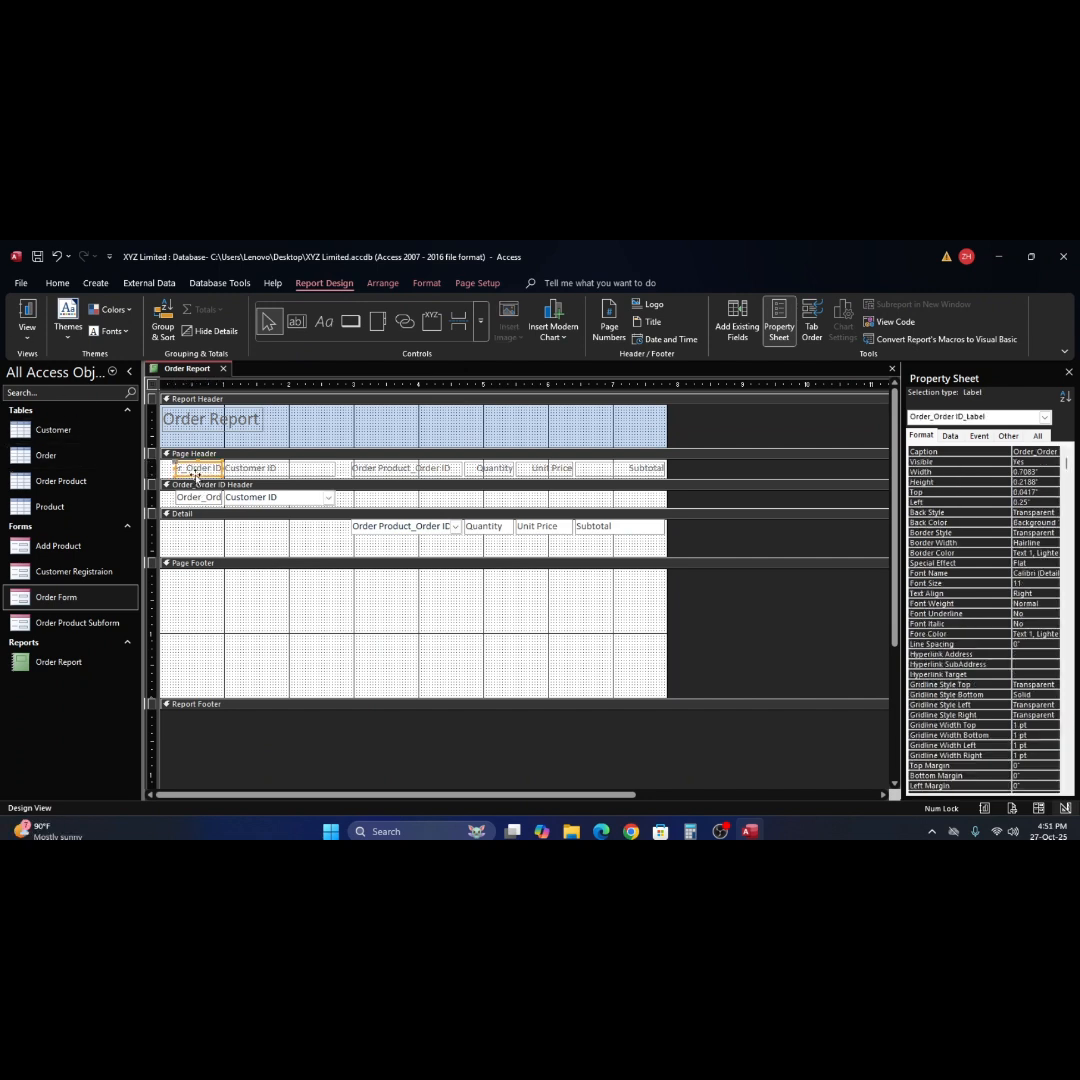
pyautogui.click(204, 499)
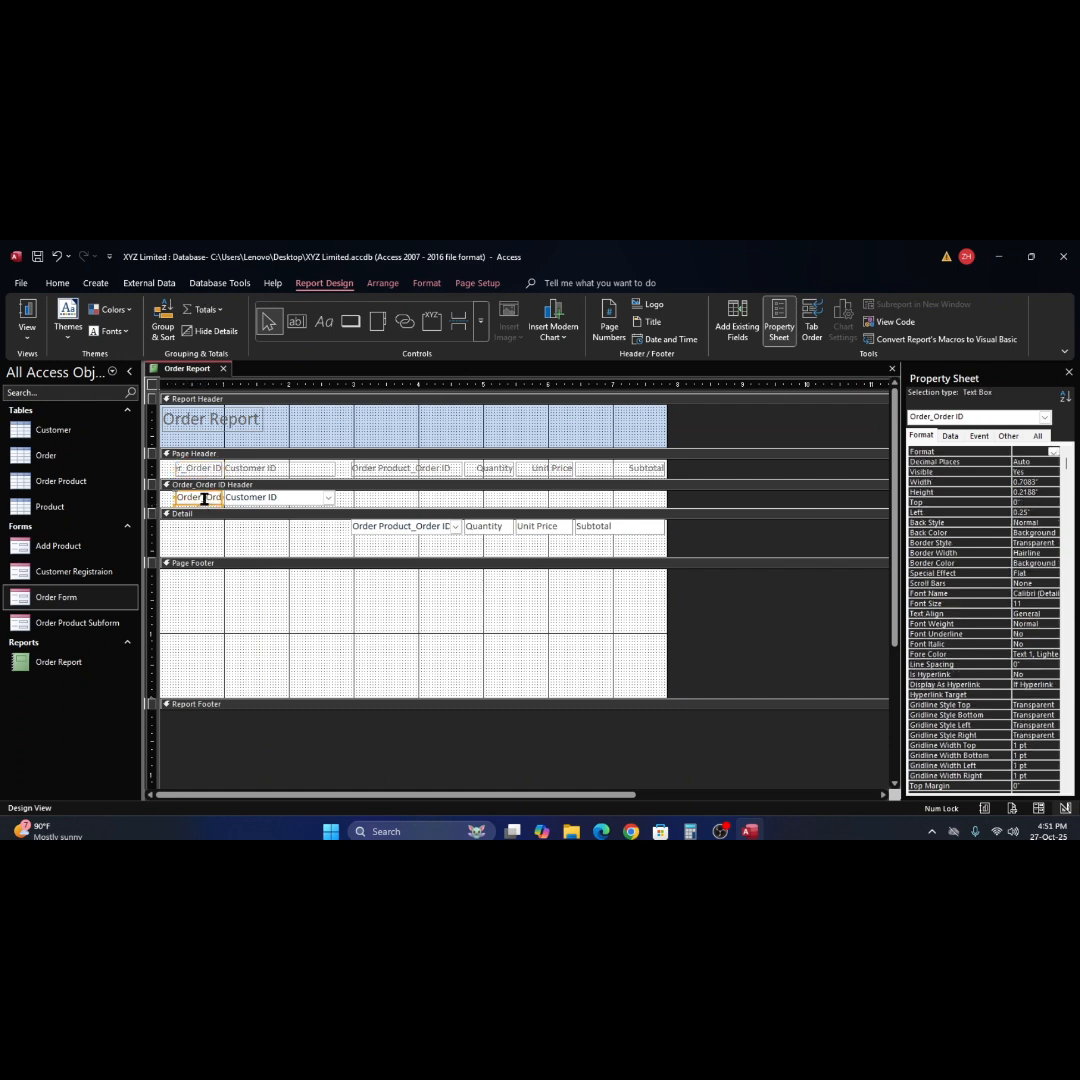
pyautogui.click(303, 469)
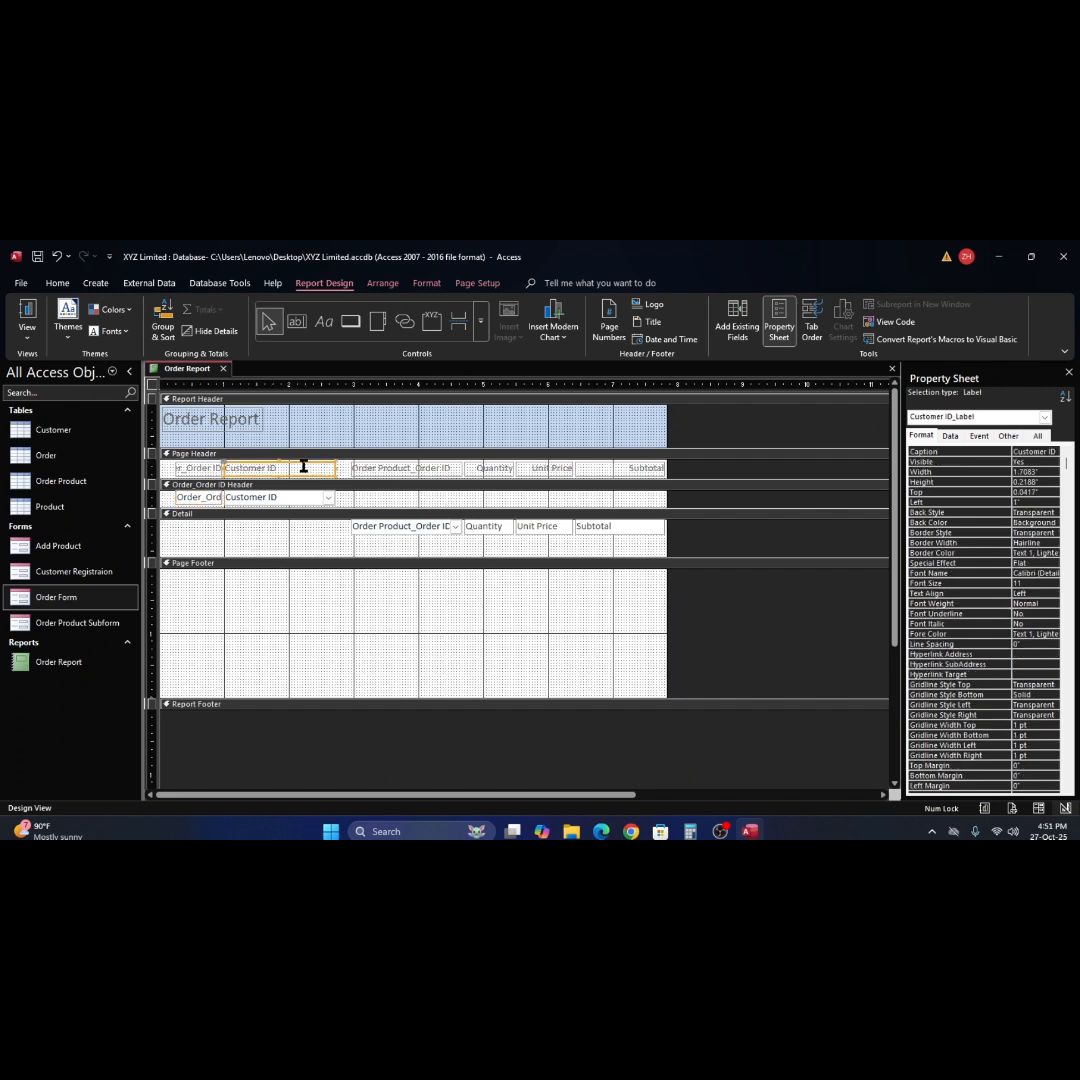
pyautogui.keyDown('shift'); pyautogui.click(306, 498); pyautogui.keyUp('shift')
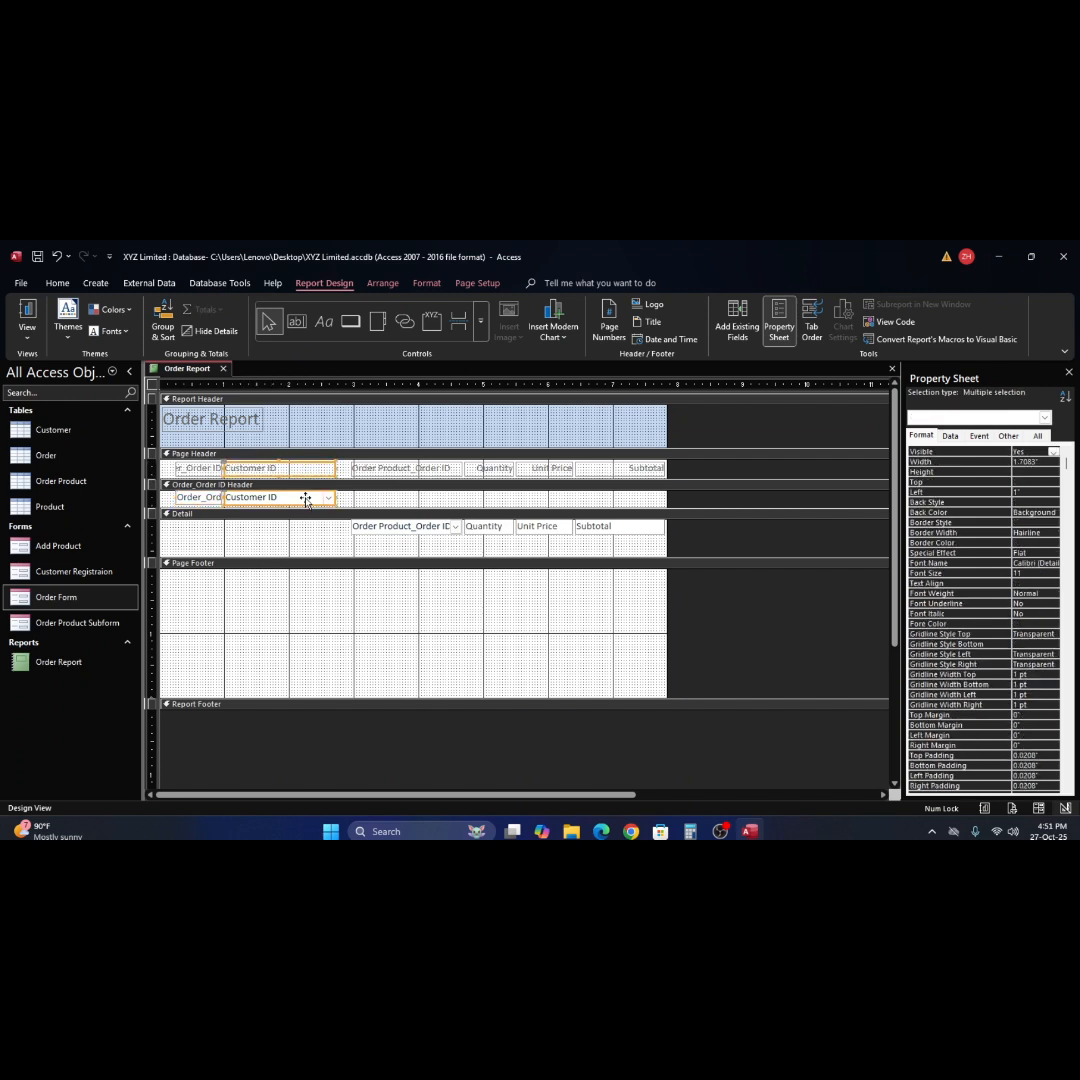
pyautogui.moveTo(337, 478); pyautogui.dragTo(287, 471)
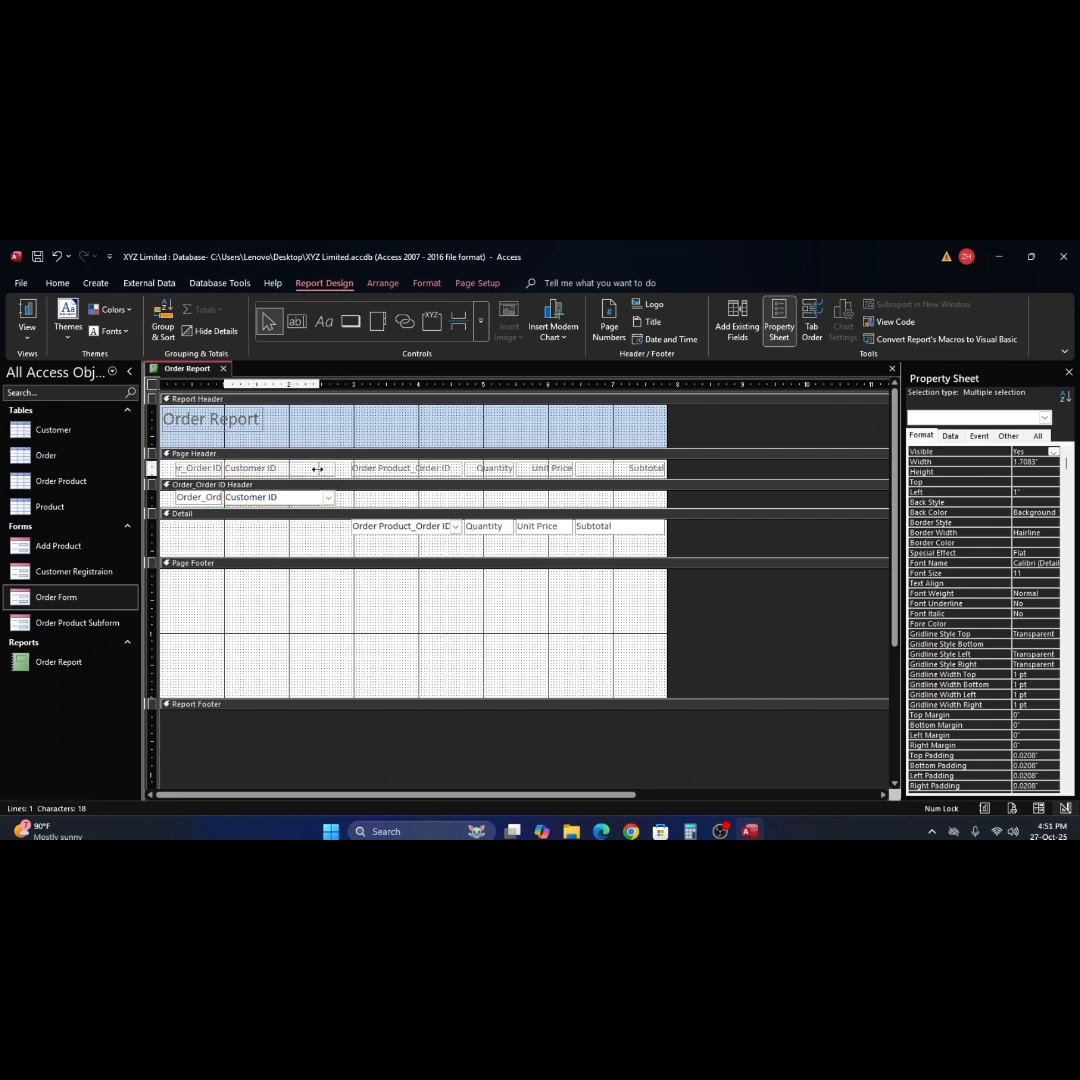
# Move the Order Product_Order ID label and combo box to 2" from the left edge and narrow both to about 1.2".
pyautogui.click(396, 471)
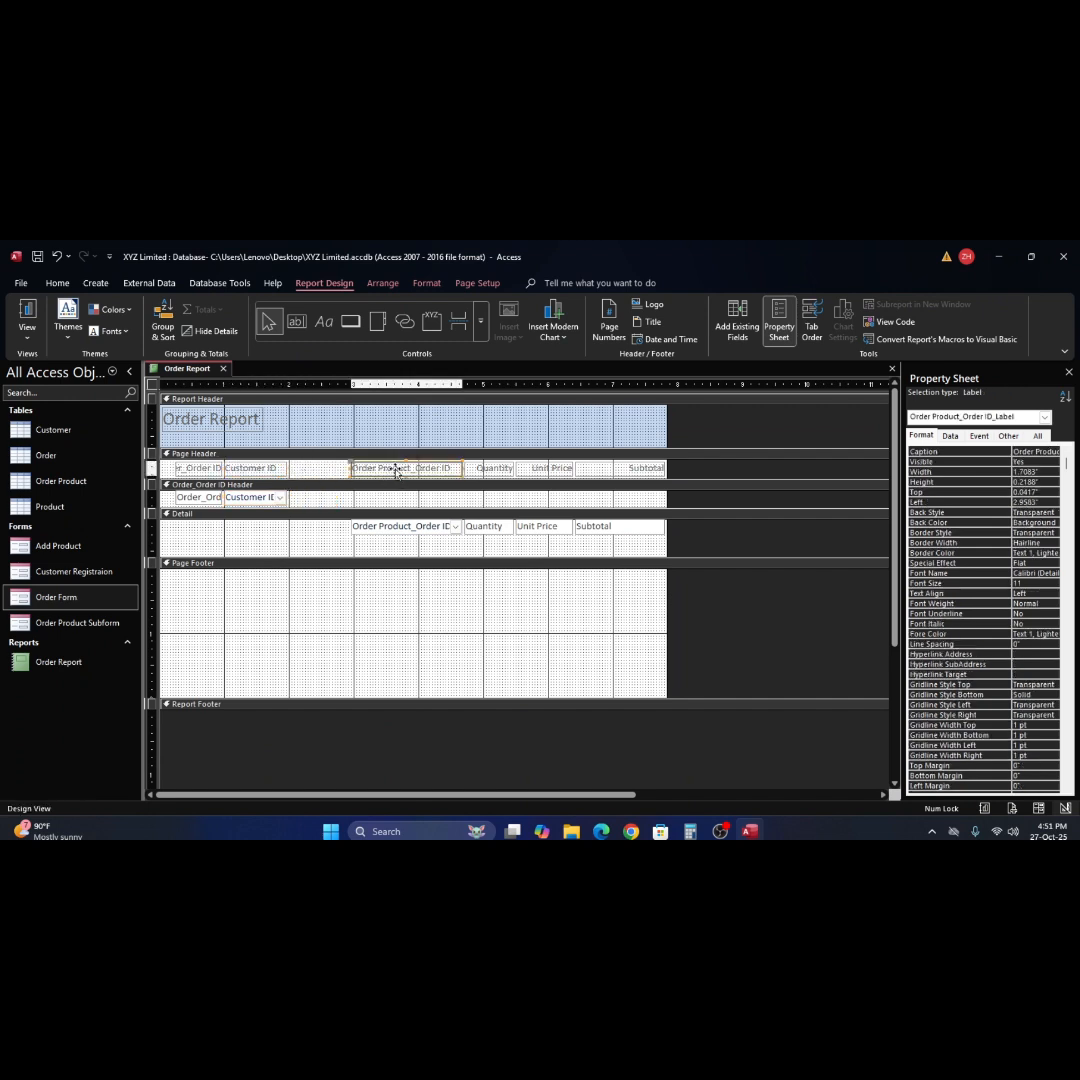
pyautogui.keyDown('shift'); pyautogui.click(386, 532); pyautogui.keyUp('shift')
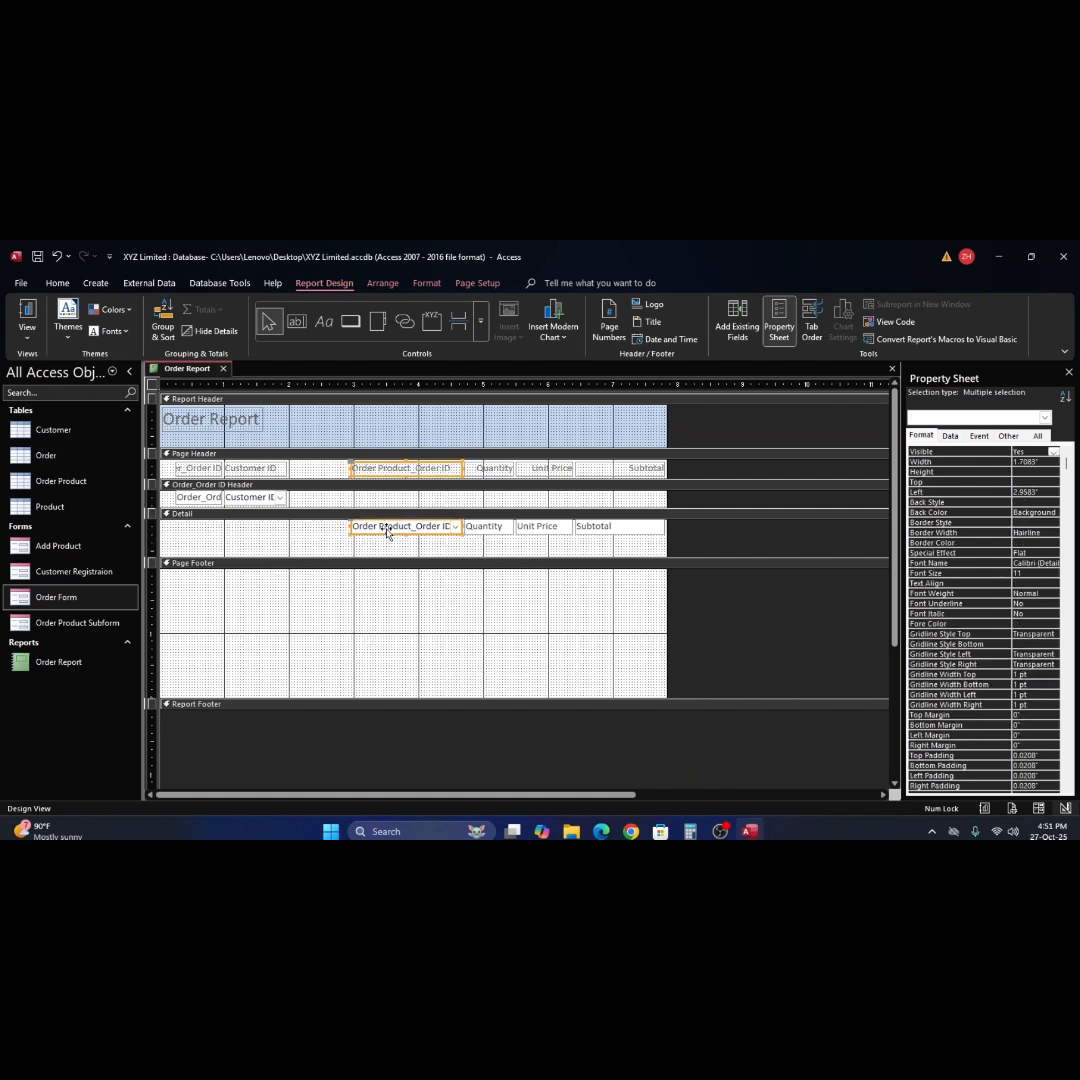
pyautogui.moveTo(387, 532); pyautogui.dragTo(324, 528)
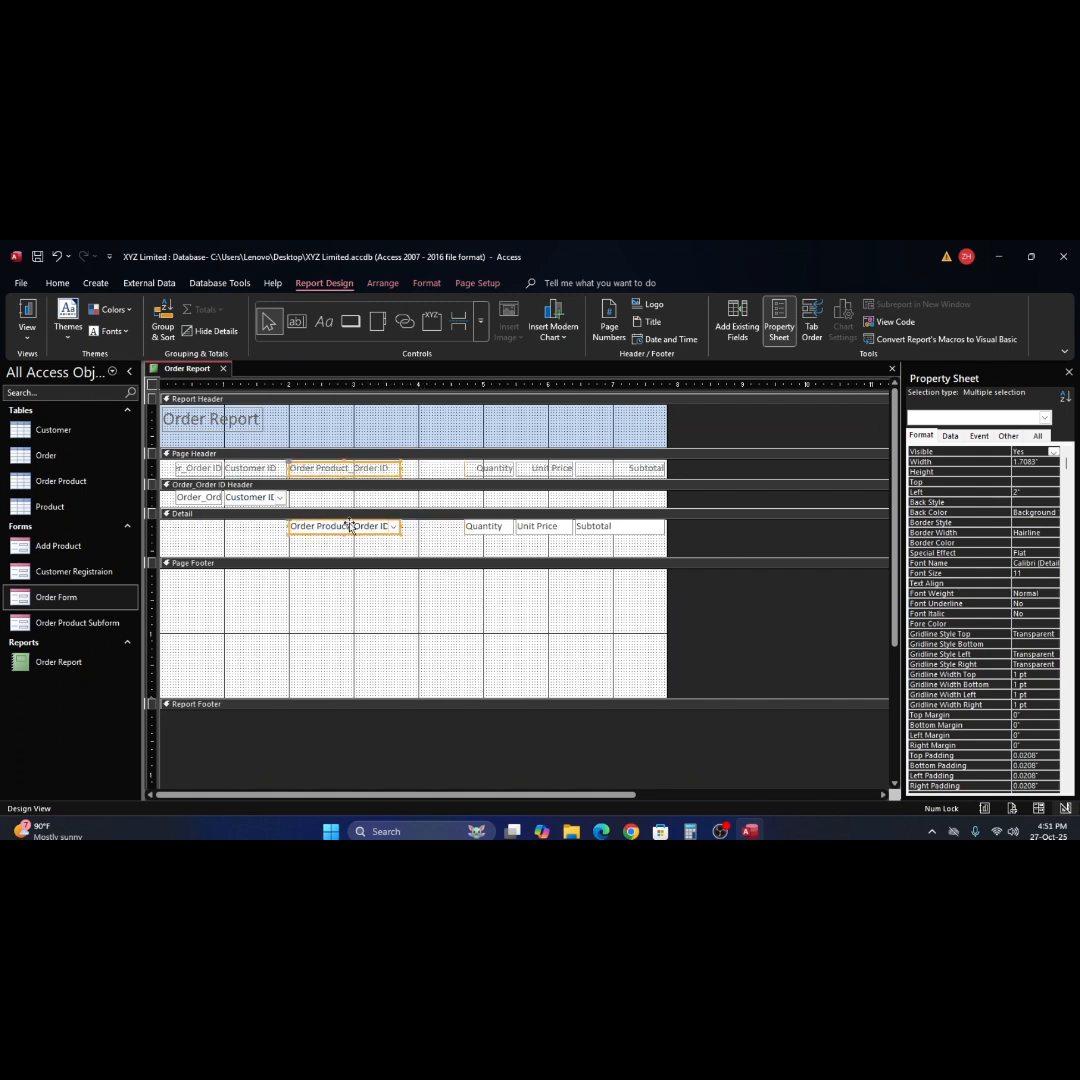
pyautogui.moveTo(400, 469); pyautogui.dragTo(368, 470)
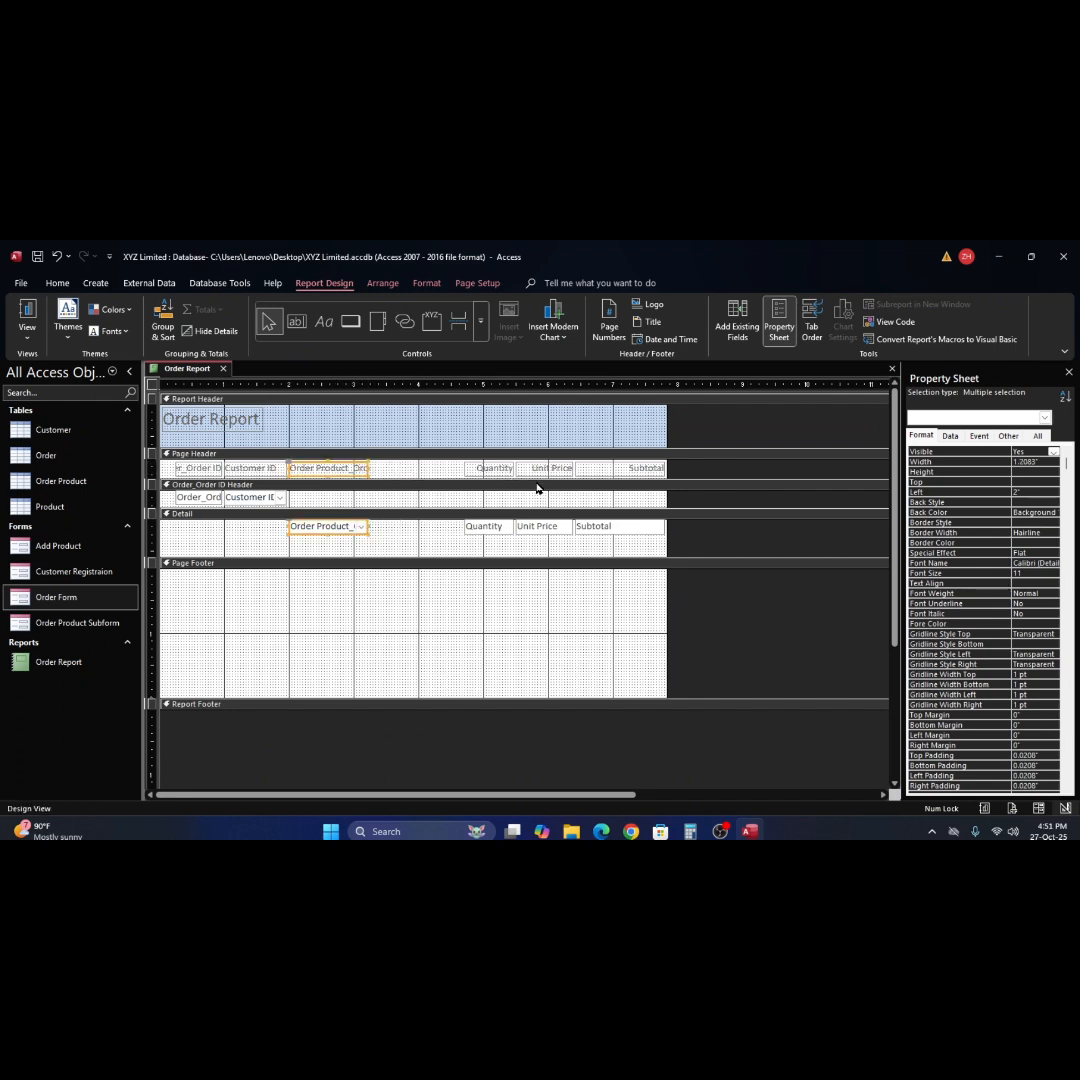
# Shift the Quantity and Unit Price labels and fields together leftward until they sit beside the Order Product_Order ID column.
pyautogui.click(494, 468)
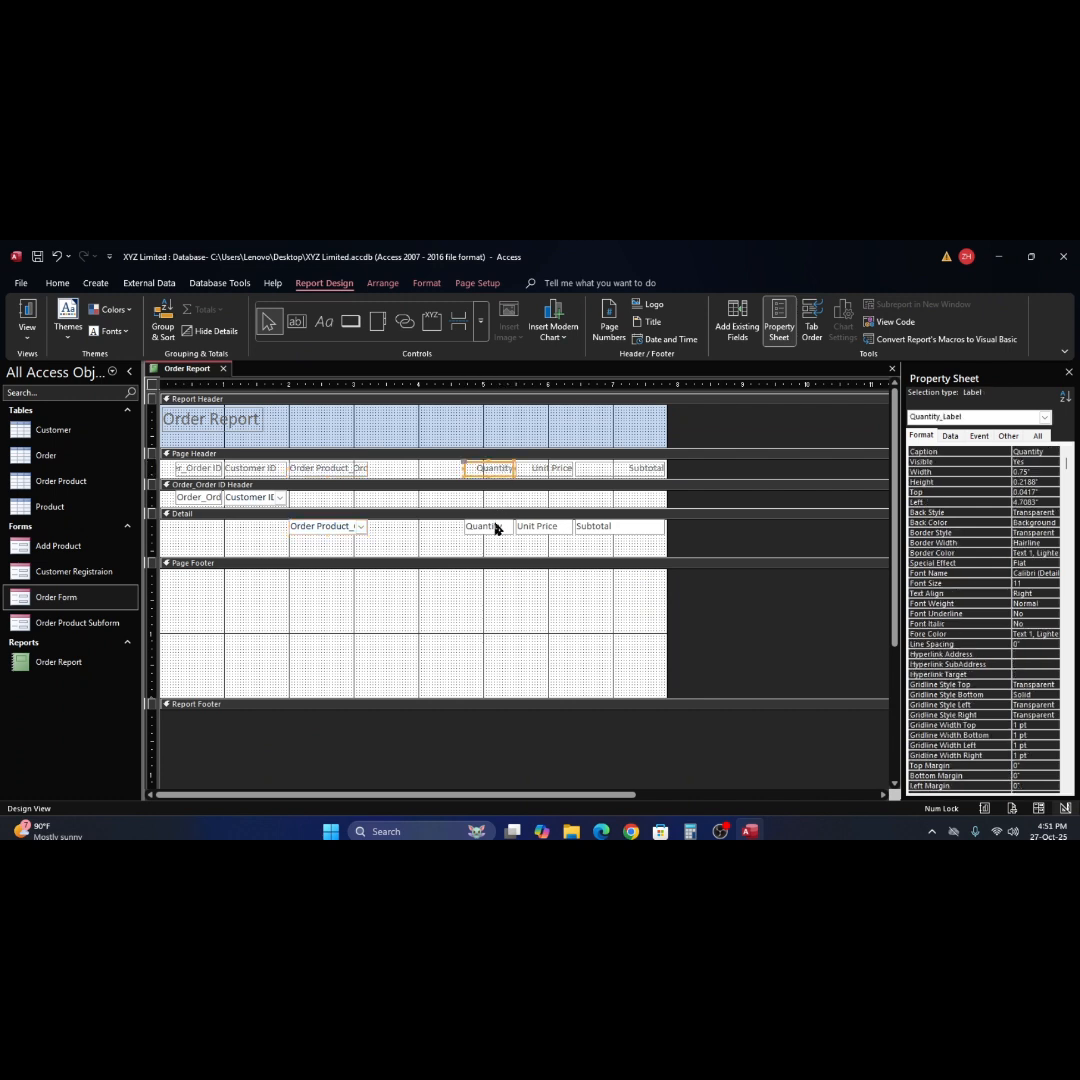
pyautogui.keyDown('shift'); pyautogui.click(496, 527); pyautogui.keyUp('shift')
pyautogui.keyDown('shift'); pyautogui.click(546, 471); pyautogui.keyUp('shift')
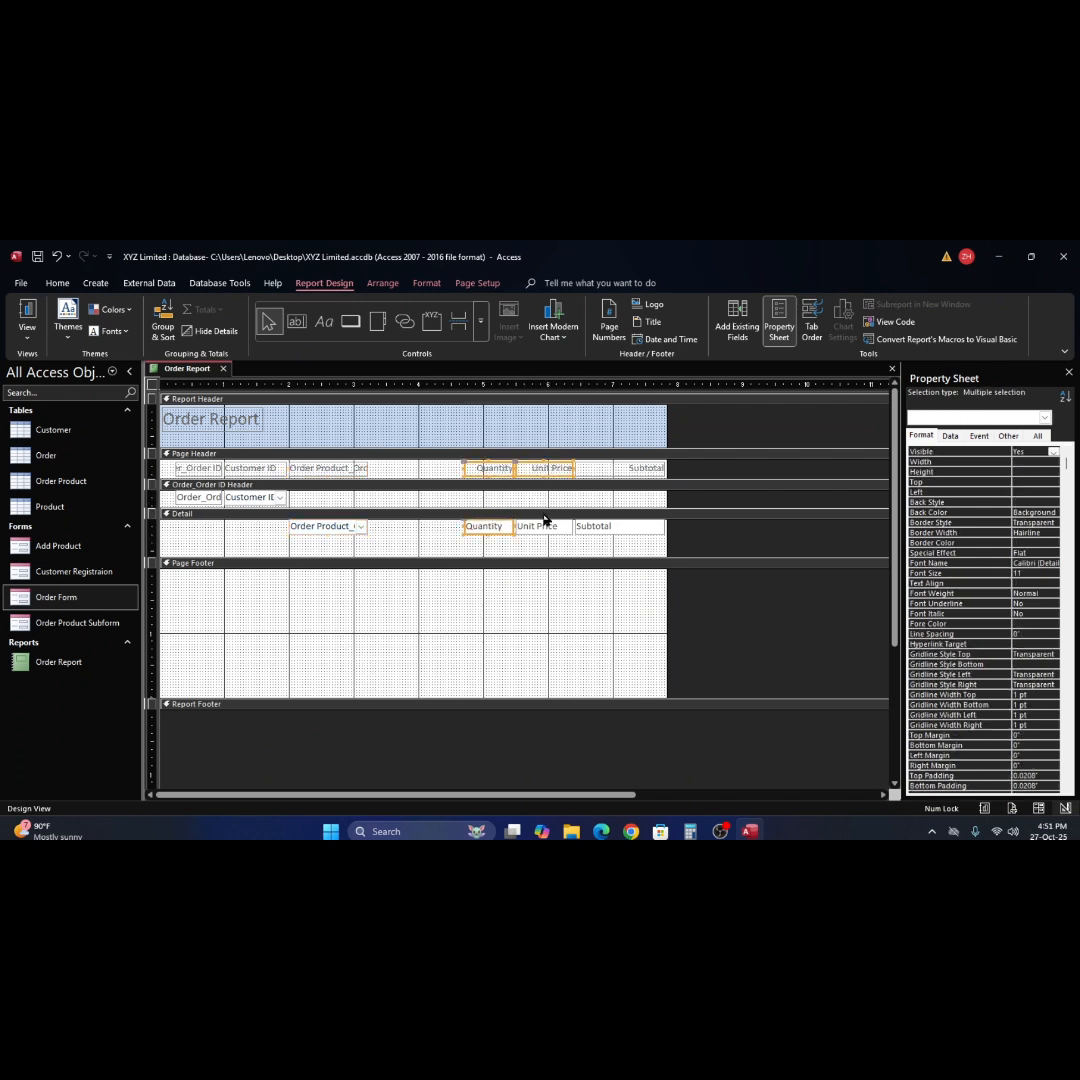
pyautogui.keyDown('shift'); pyautogui.click(543, 528); pyautogui.keyUp('shift')
pyautogui.press('Left')
pyautogui.press('Left')
pyautogui.press('Left')
pyautogui.press('Left')
pyautogui.press('Left')
pyautogui.press('Left')
pyautogui.press('Left')
pyautogui.press('Left')
pyautogui.press('Left')
pyautogui.press('Left')
pyautogui.press('Left')
pyautogui.press('Left')
pyautogui.press('Left')
pyautogui.press('Left')
pyautogui.press('Left')
pyautogui.press('Left')
pyautogui.press('Left')
pyautogui.press('Left')
pyautogui.press('Left')
pyautogui.press('Left')
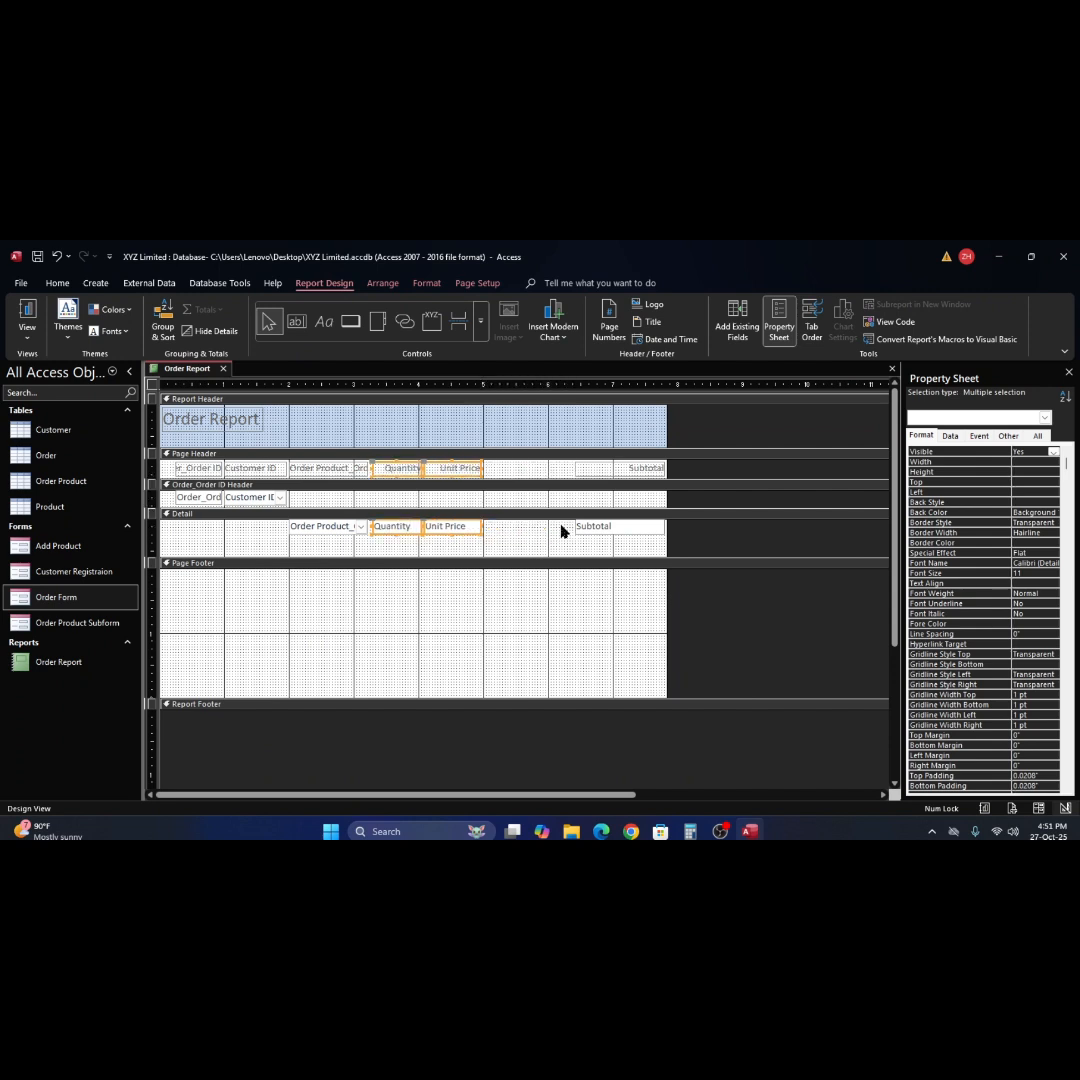
# Shift the Subtotal label and field together beside the Unit Price column, 5" from the left edge.
pyautogui.click(637, 471)
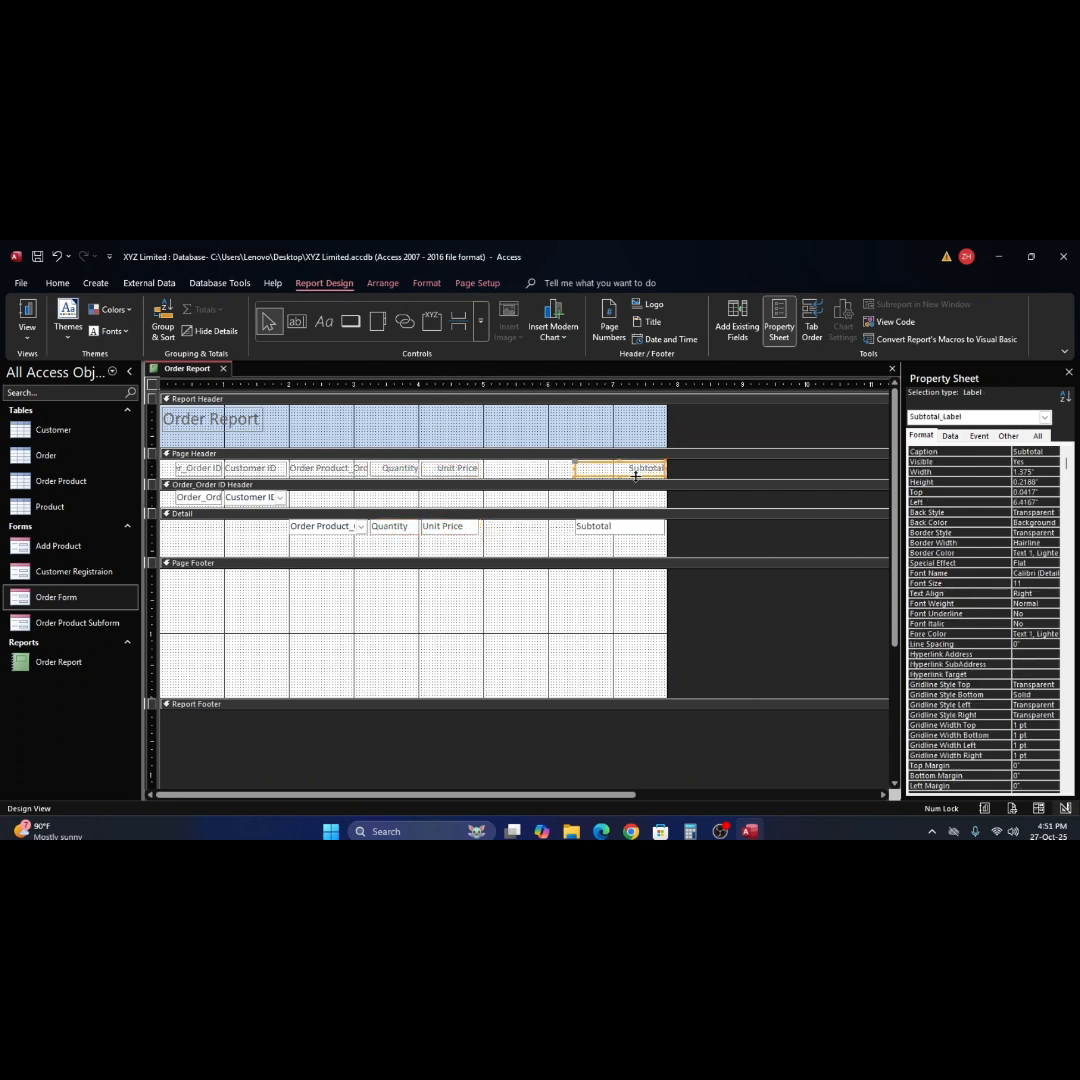
pyautogui.keyDown('shift'); pyautogui.click(605, 534); pyautogui.keyUp('shift')
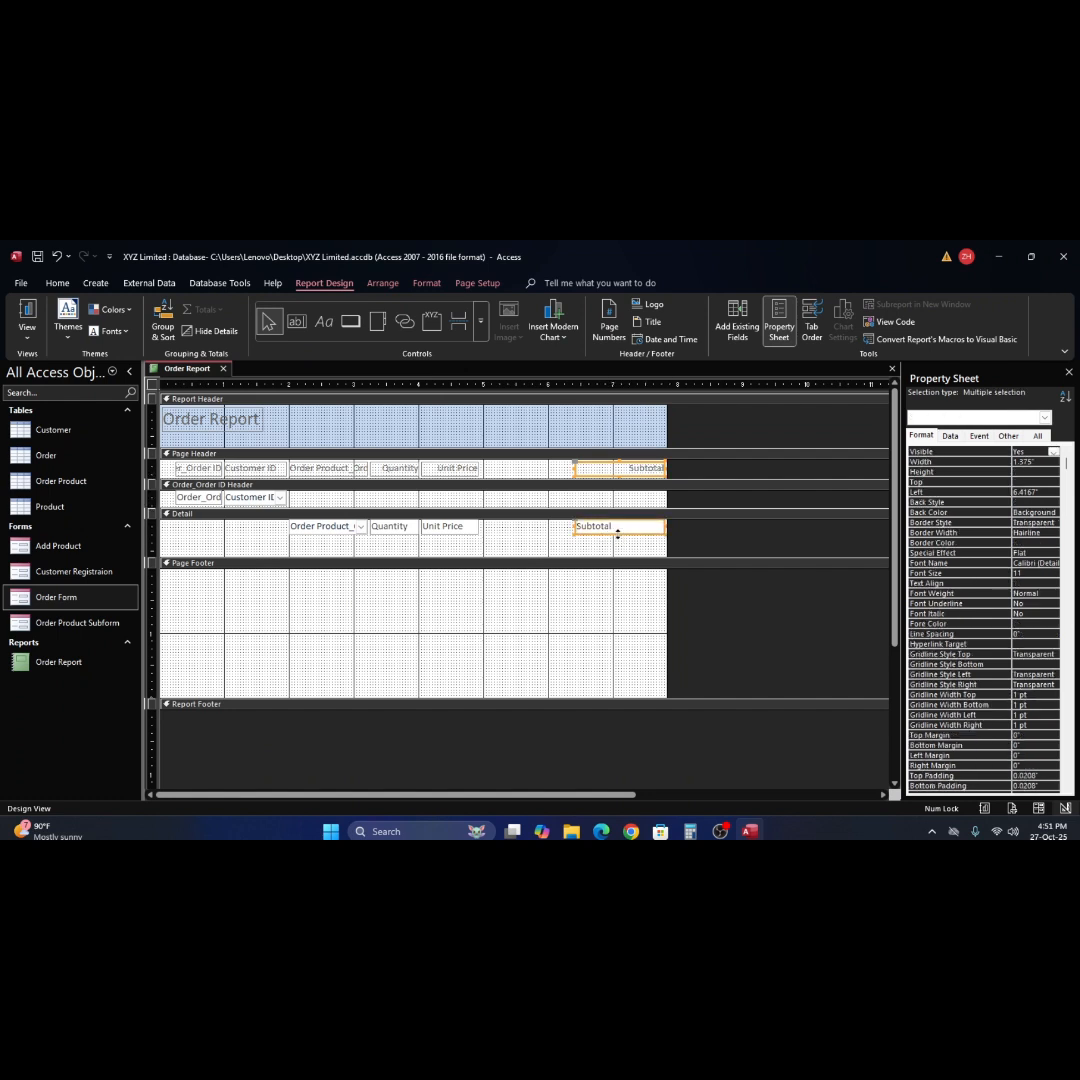
pyautogui.press('Left')
pyautogui.press('Left')
pyautogui.press('Left')
pyautogui.press('Left')
pyautogui.press('Left')
pyautogui.press('Left')
pyautogui.press('Left')
pyautogui.press('Left')
pyautogui.press('Left')
pyautogui.press('Left')
pyautogui.press('Left')
pyautogui.press('Left')
pyautogui.press('Left')
pyautogui.press('Left')
pyautogui.press('Left')
pyautogui.press('Left')
pyautogui.press('Left')
pyautogui.press('Left')
pyautogui.press('Left')
pyautogui.press('Left')
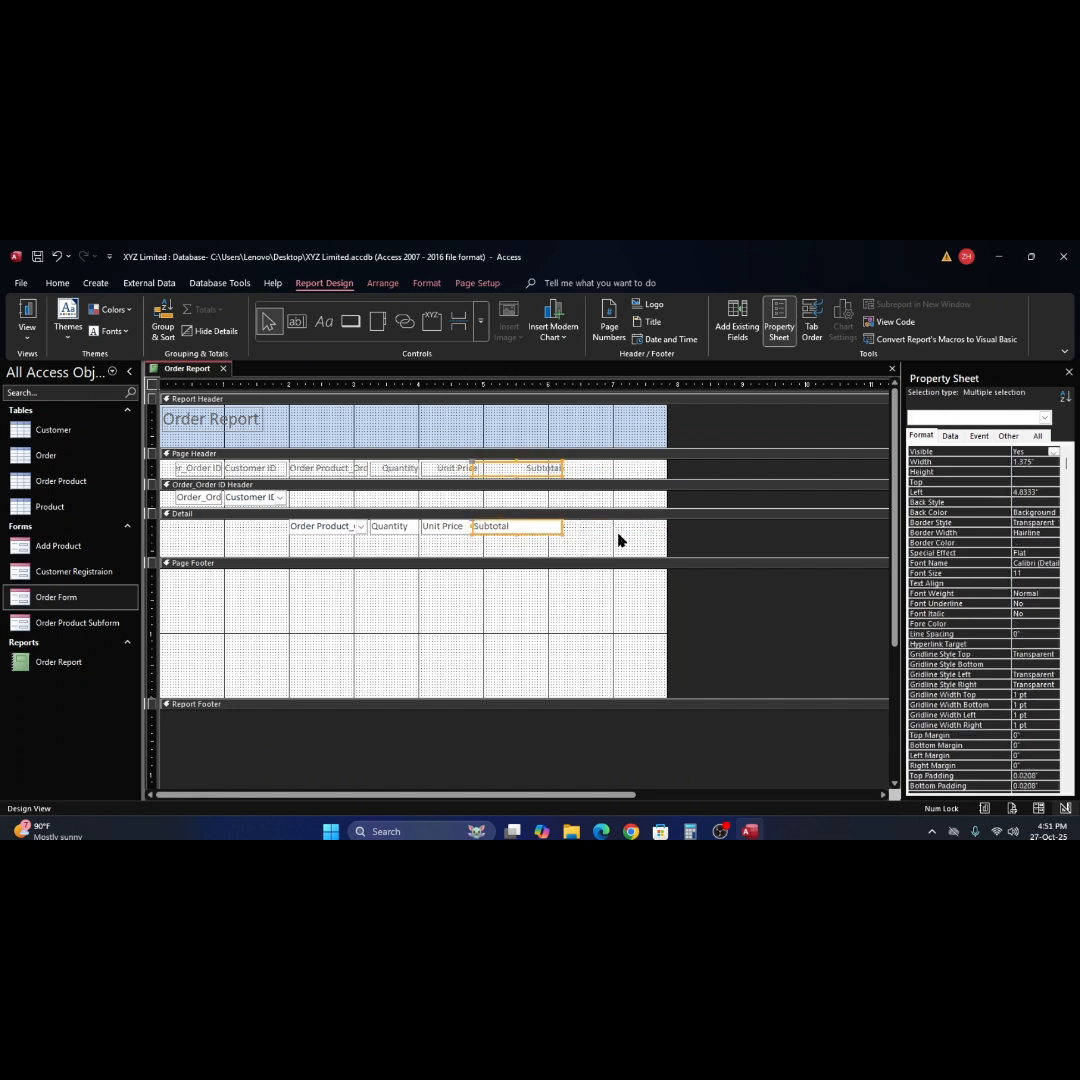
pyautogui.press('Right')
pyautogui.press('Right')
pyautogui.press('Right')
pyautogui.press('Right')
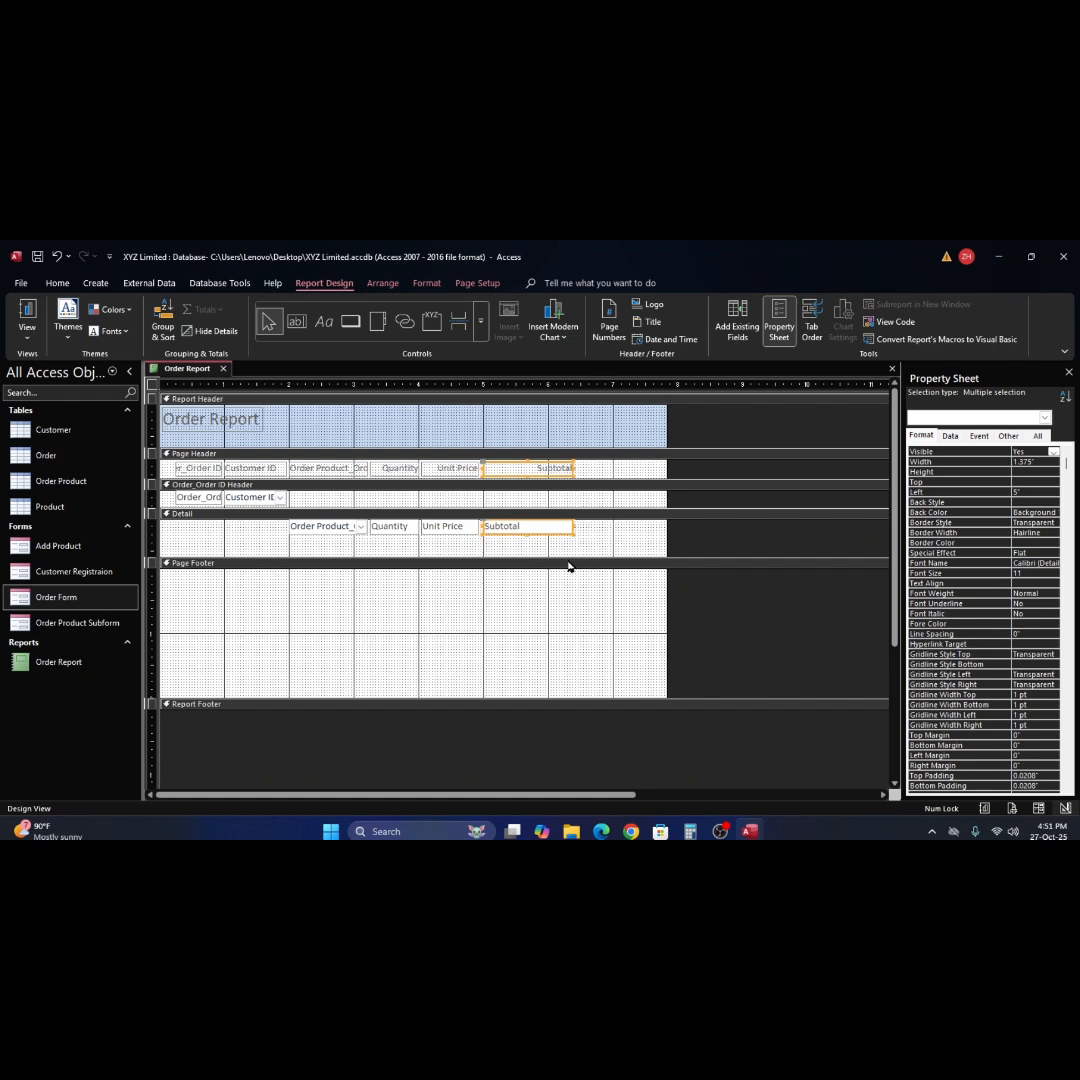
pyautogui.click(605, 531)
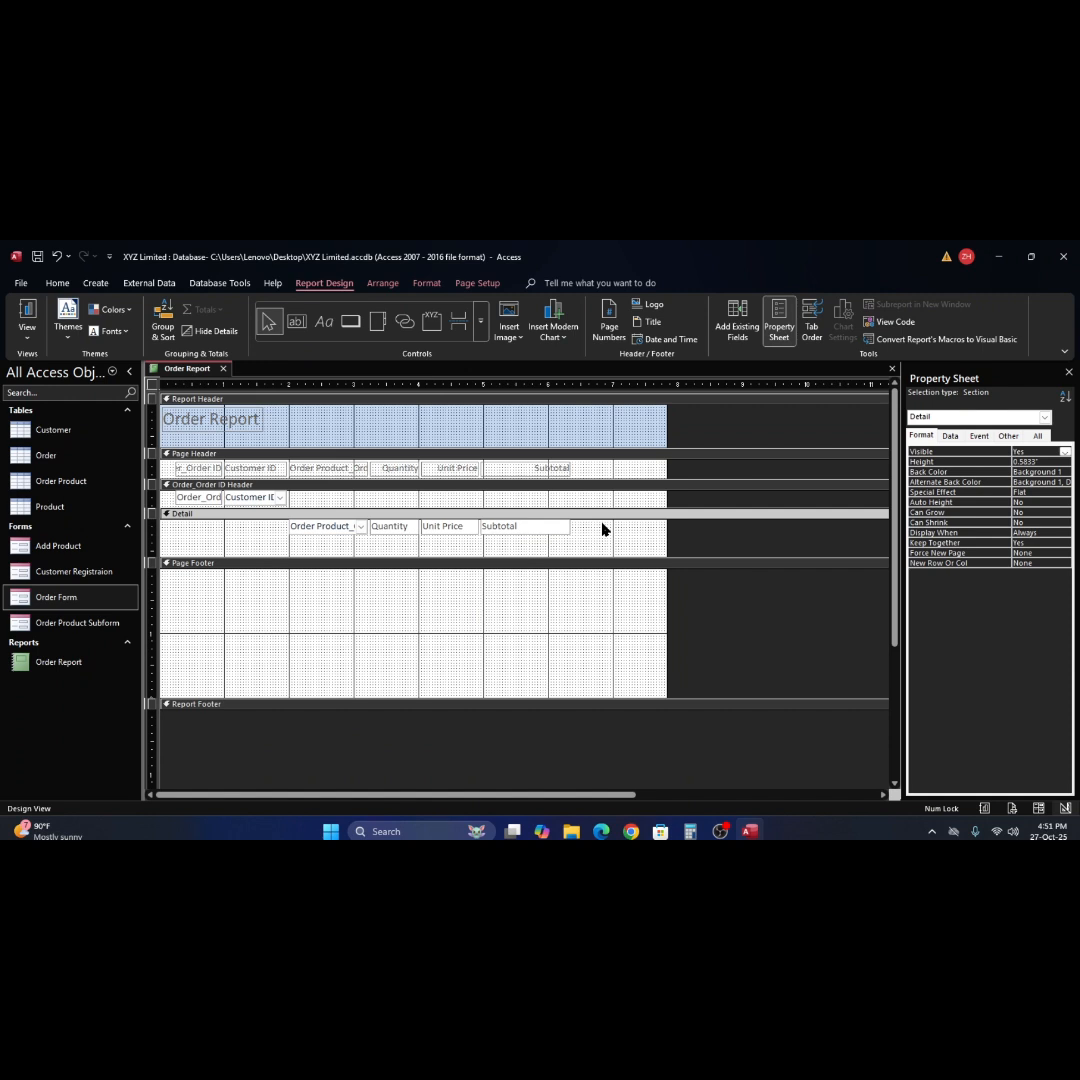
pyautogui.click(262, 498)
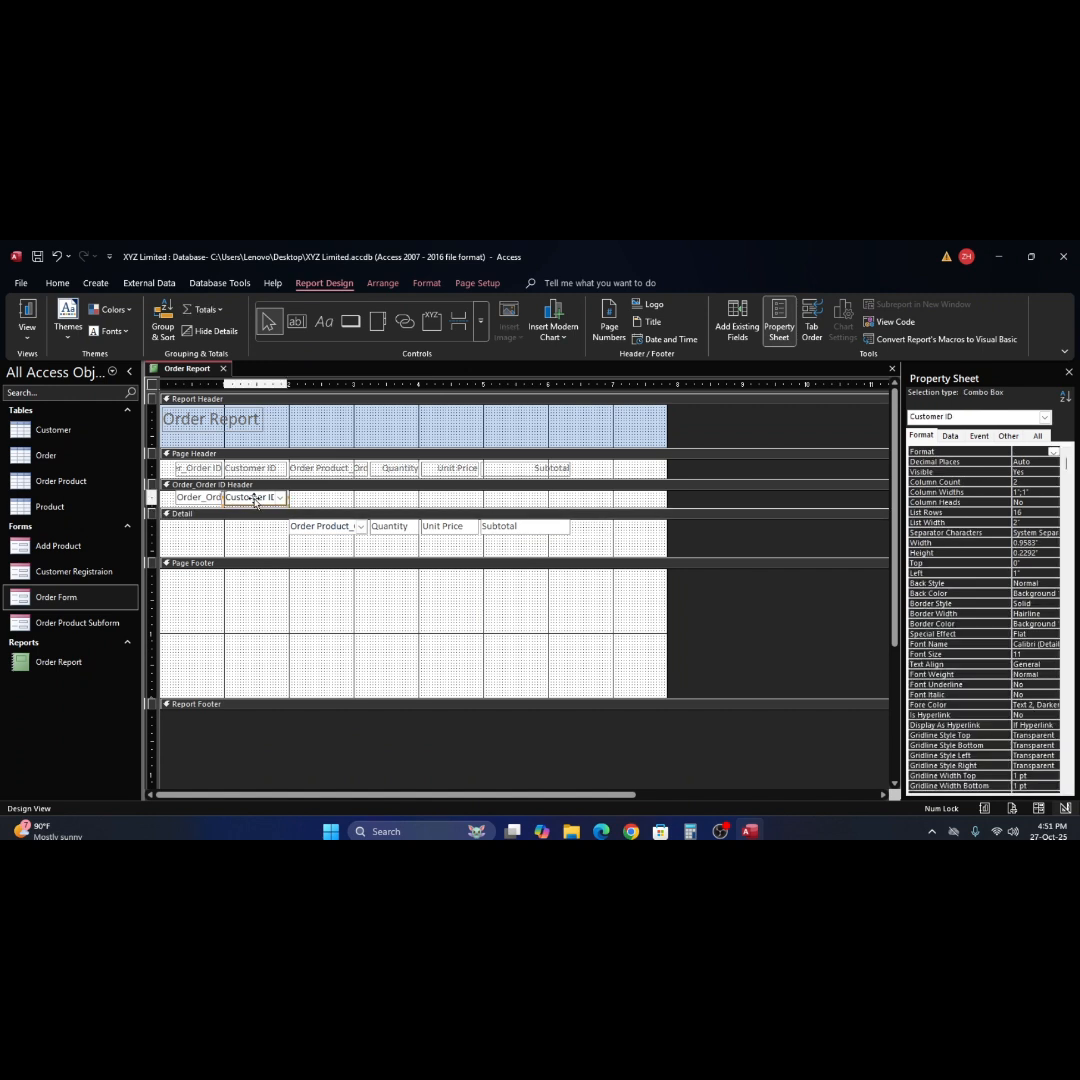
pyautogui.click(217, 500)
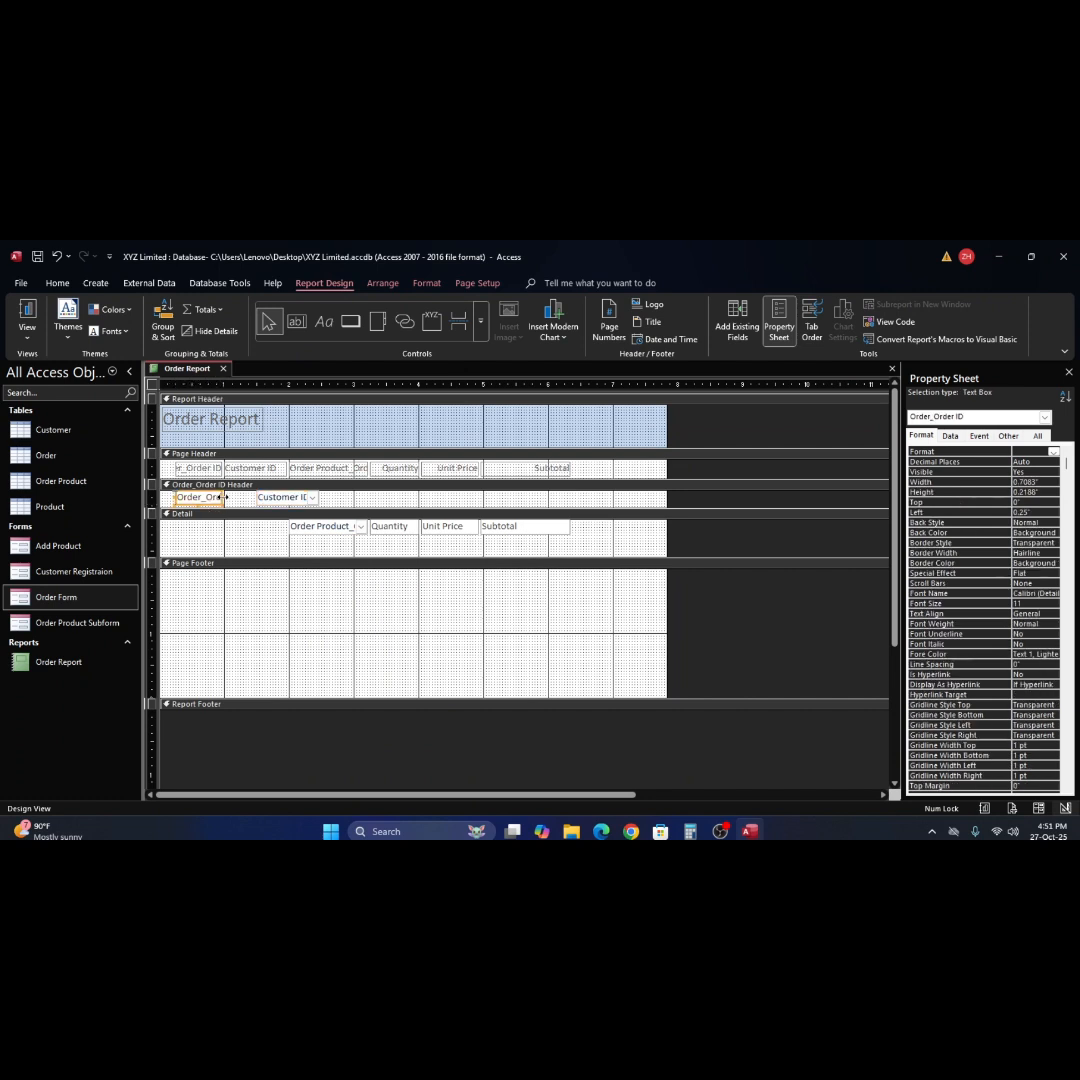
pyautogui.moveTo(224, 500); pyautogui.dragTo(247, 507)
pyautogui.hotkey('ctrl', 'z')
pyautogui.hotkey('ctrl', 'z')
# Narrow the Subtotal label and its Detail text box from their left edges to a width of 1".
pyautogui.click(310, 528)
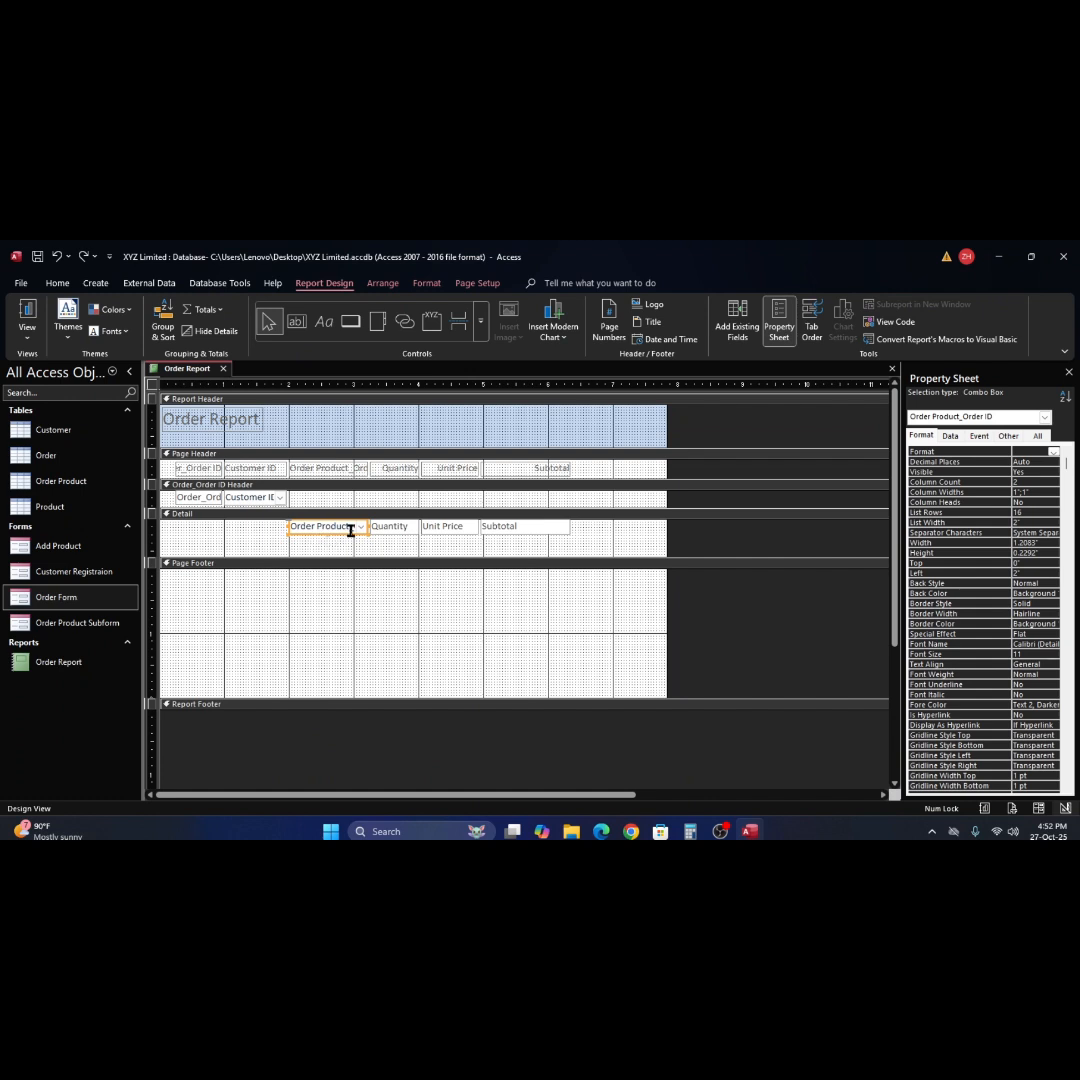
pyautogui.click(513, 475)
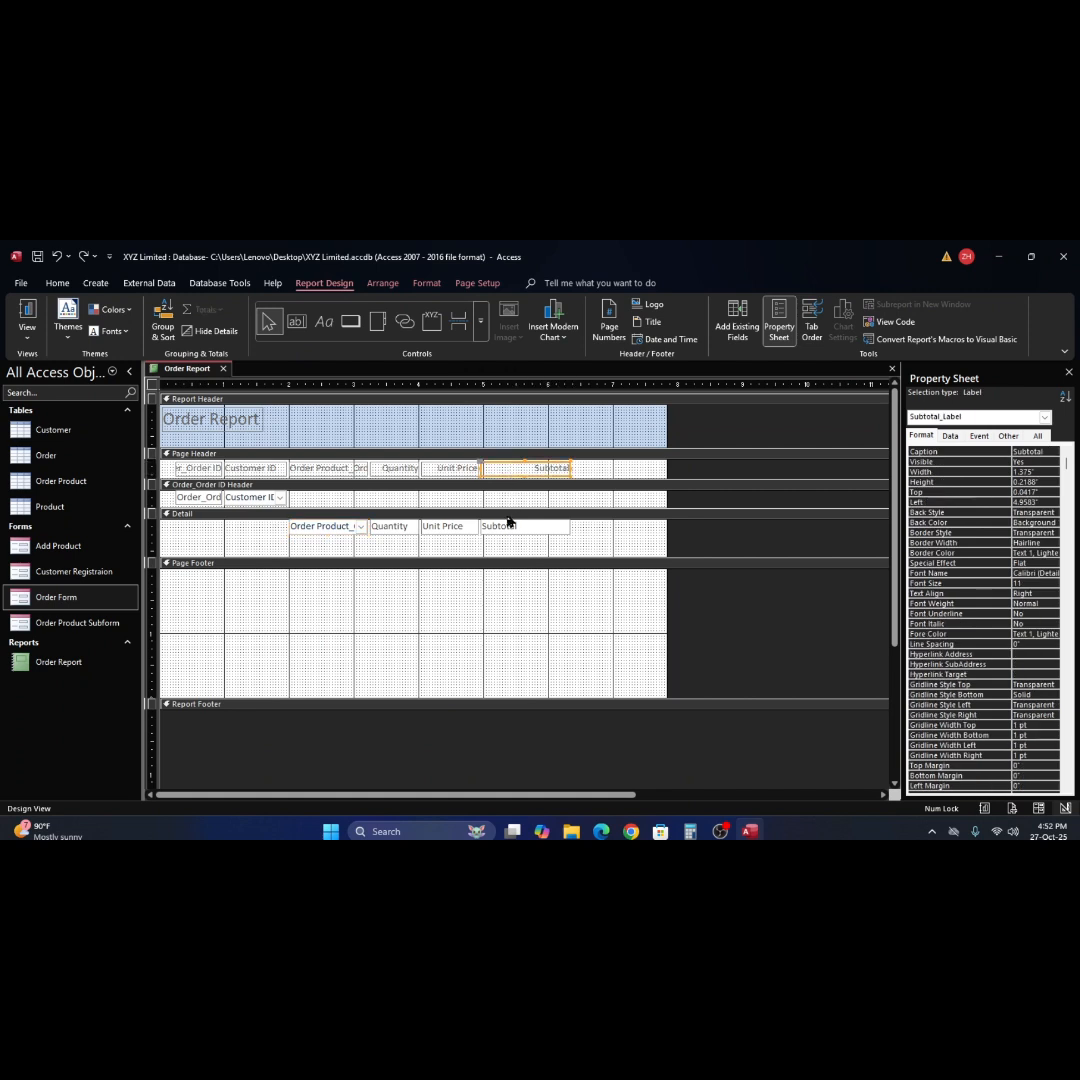
pyautogui.click(492, 527)
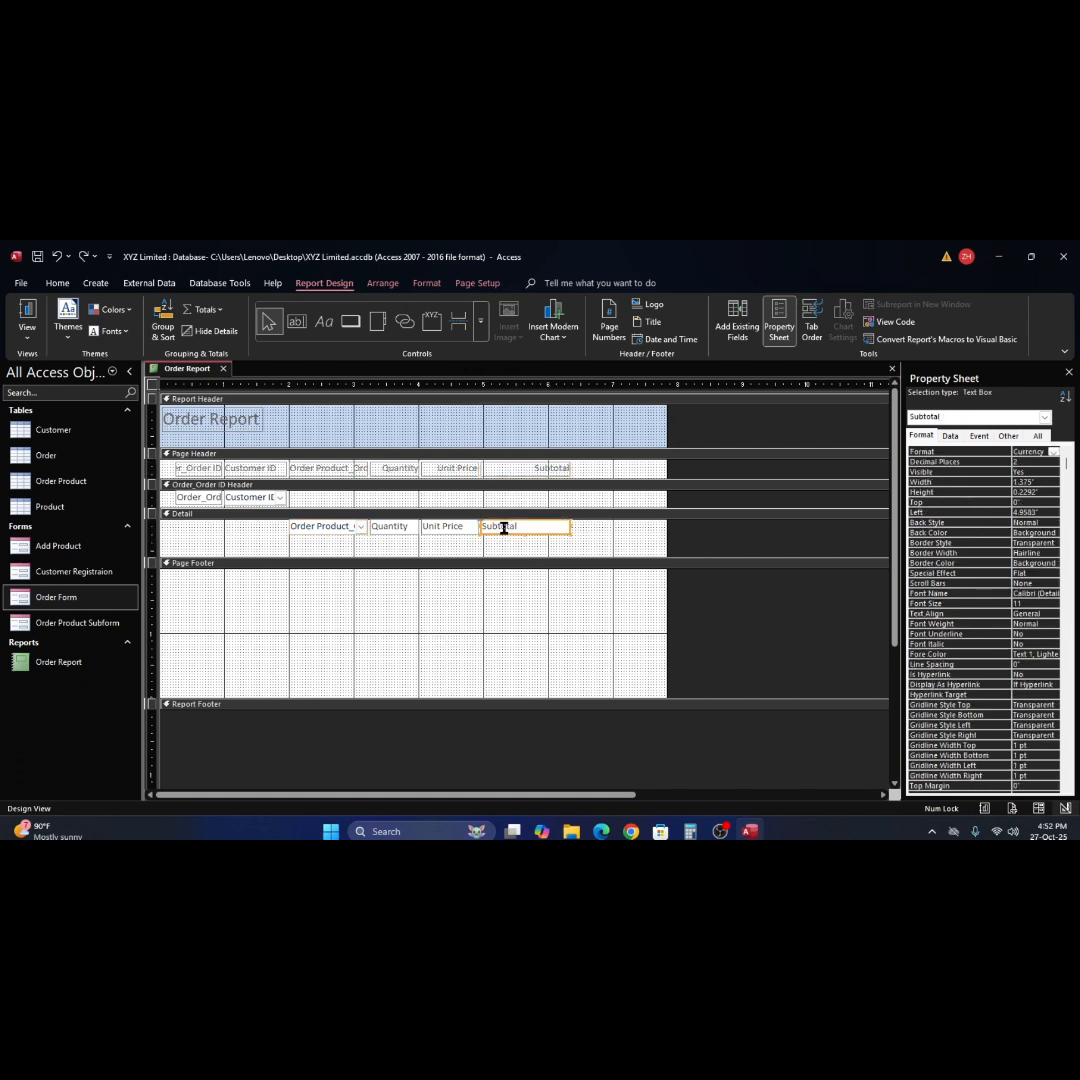
pyautogui.keyDown('shift'); pyautogui.click(518, 472); pyautogui.keyUp('shift')
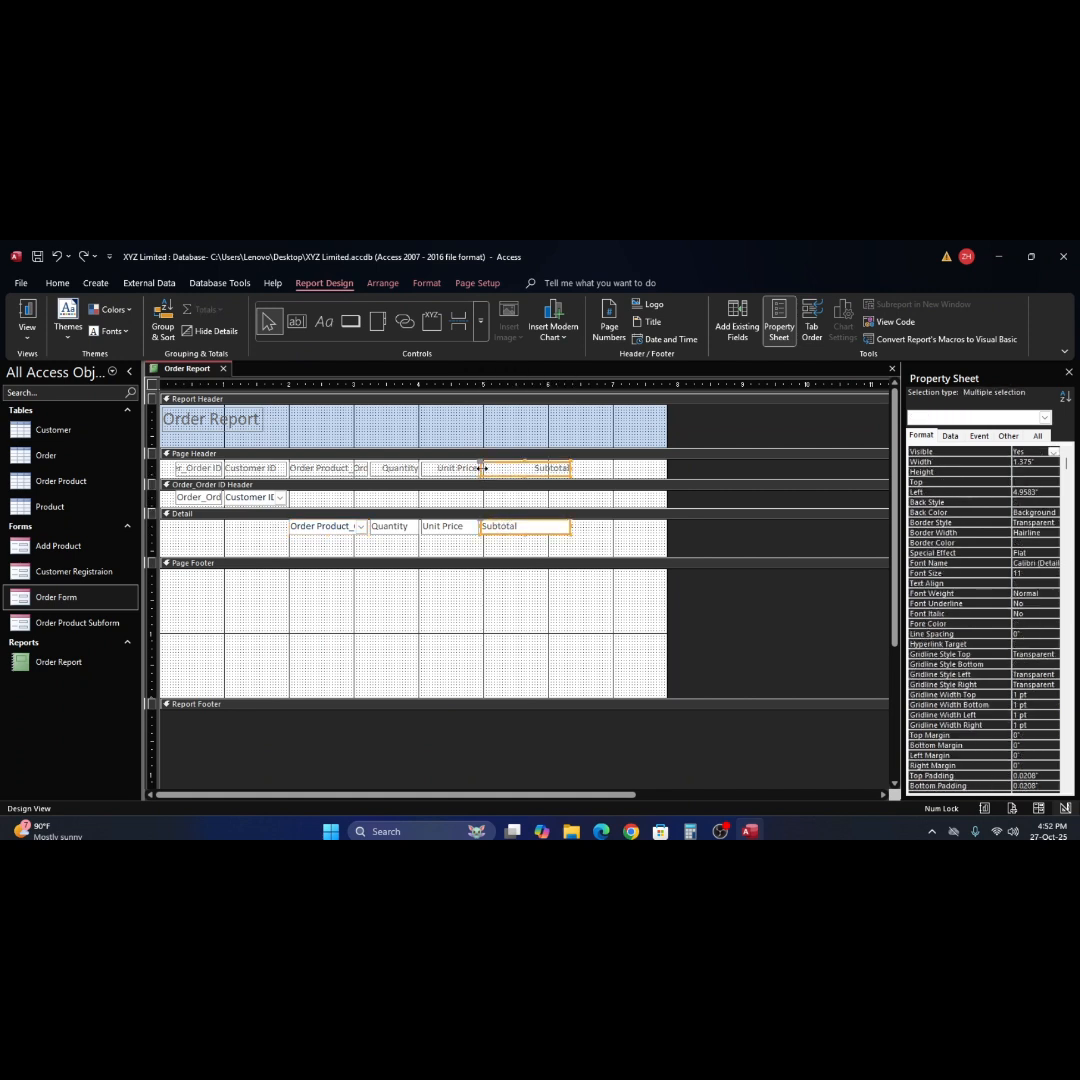
pyautogui.moveTo(481, 468); pyautogui.dragTo(504, 468)
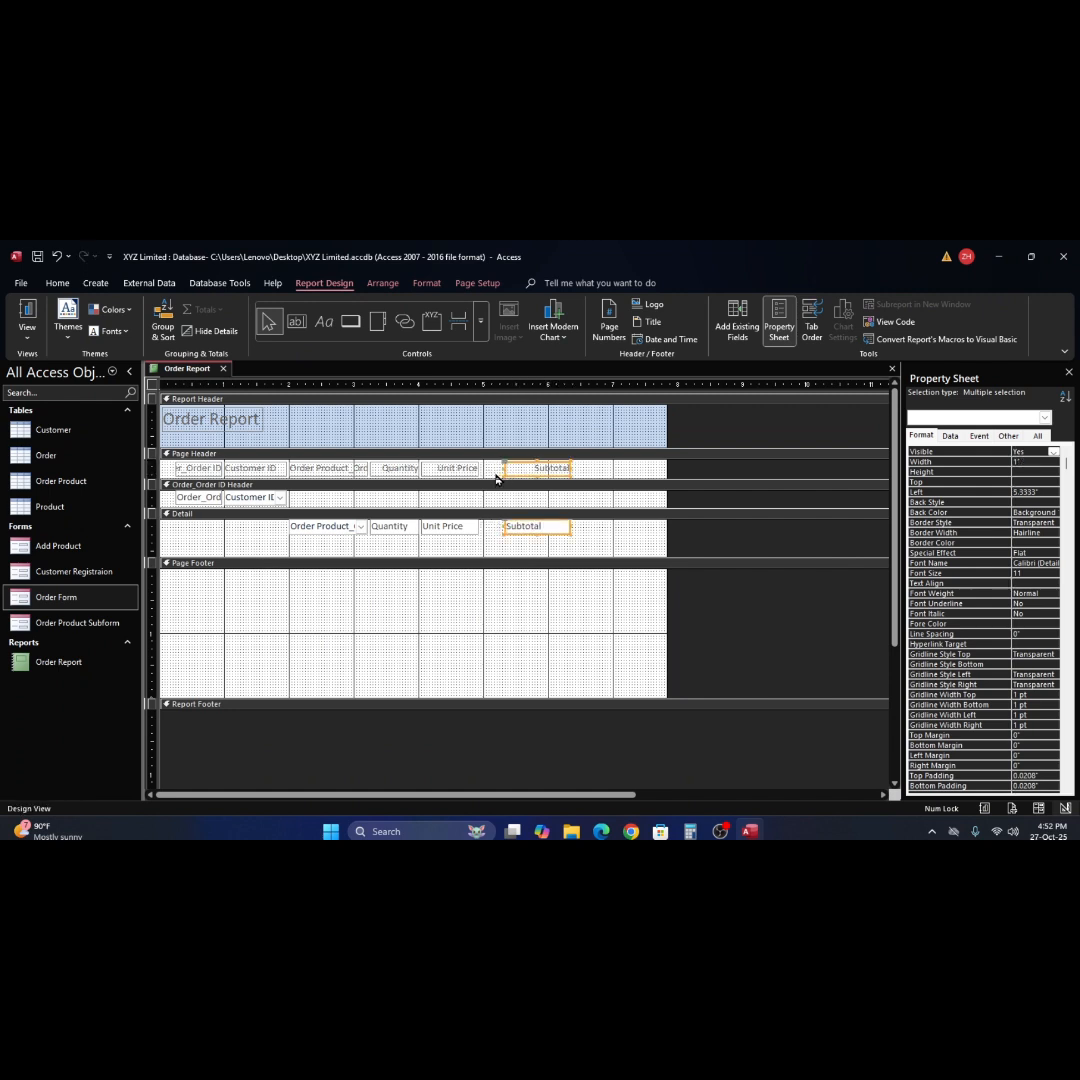
# Narrow the Unit Price label and text box to about 0.79" and shift them right until they sit just beside Subtotal.
pyautogui.click(450, 470)
pyautogui.keyDown('shift'); pyautogui.click(451, 527); pyautogui.keyUp('shift')
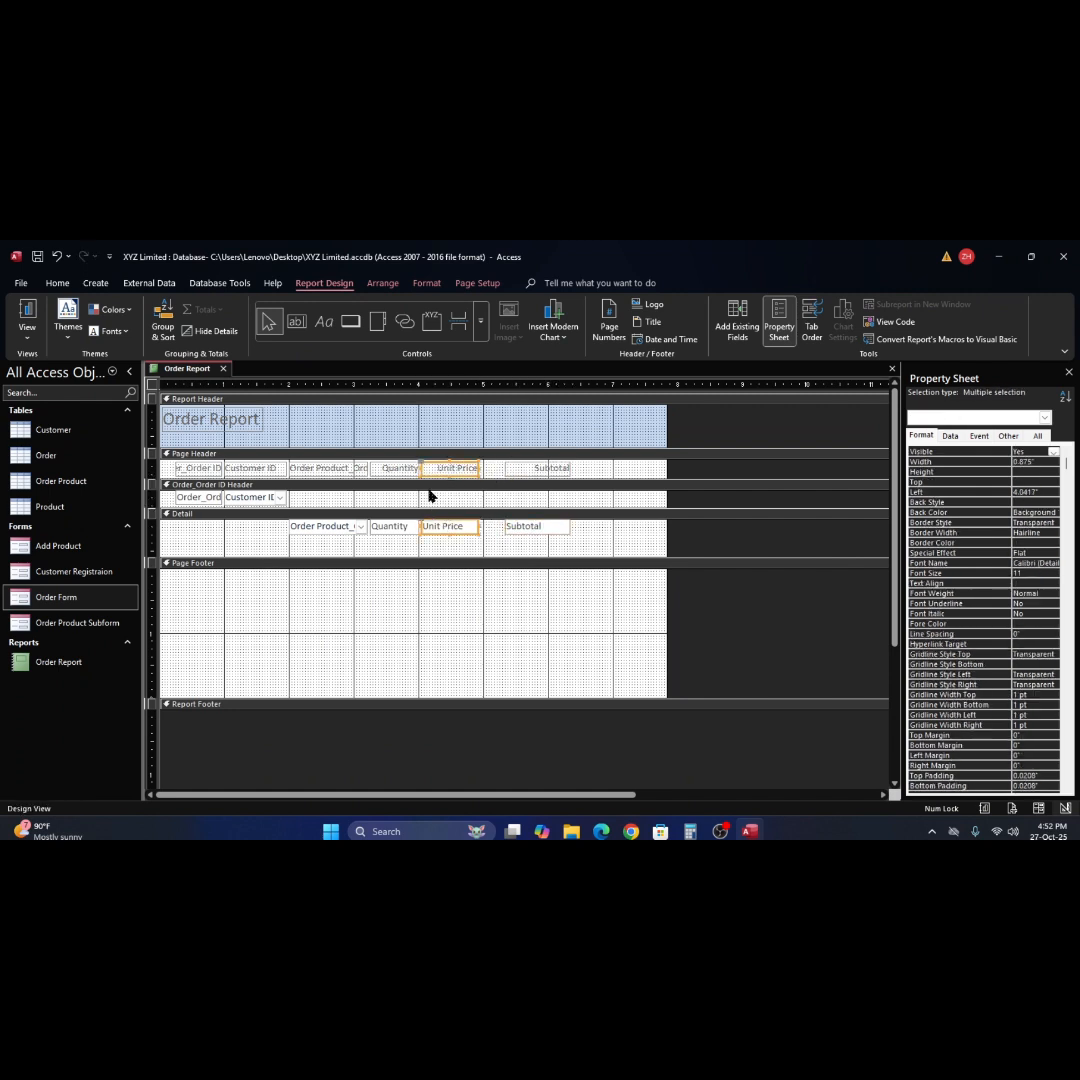
pyautogui.moveTo(424, 468); pyautogui.dragTo(430, 468)
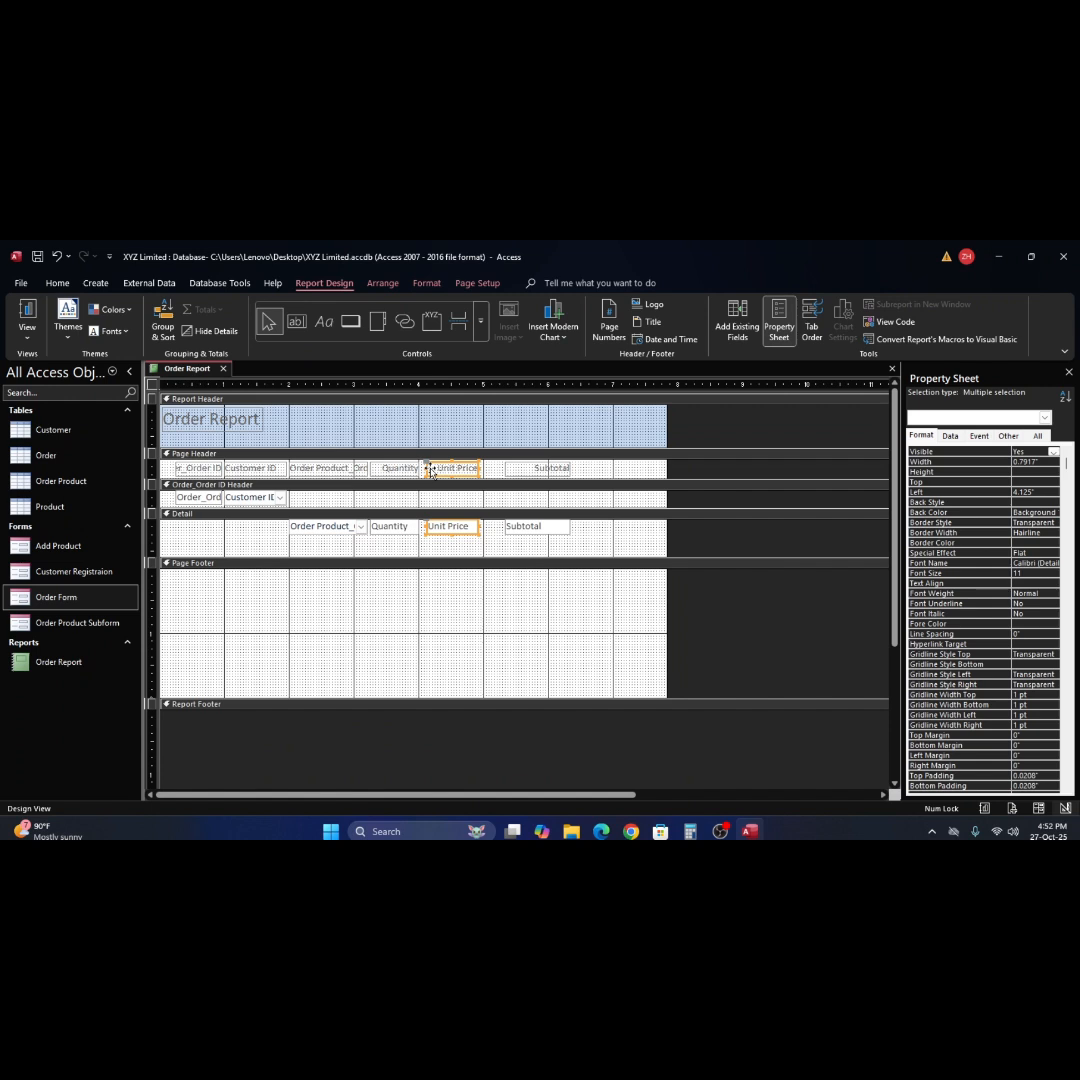
pyautogui.press('Right')
pyautogui.press('Right')
pyautogui.press('Right')
pyautogui.press('Right')
pyautogui.press('Right')
pyautogui.press('Right')
pyautogui.press('Right')
pyautogui.press('Right')
pyautogui.press('Right')
pyautogui.press('Right')
pyautogui.press('Right')
pyautogui.press('Right')
pyautogui.press('Right')
pyautogui.press('Right')
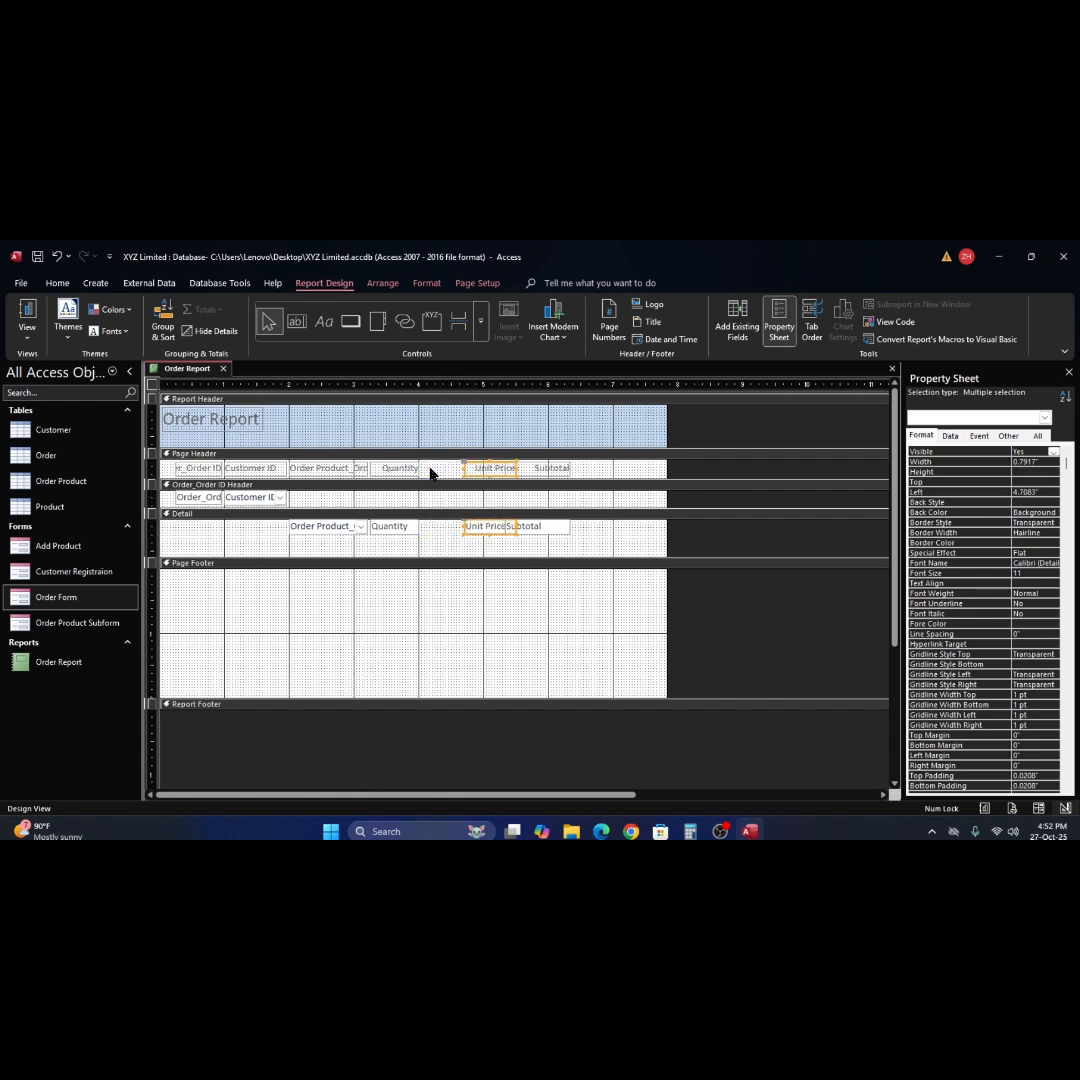
pyautogui.press('Left')
pyautogui.press('Left')
pyautogui.press('Left')
pyautogui.press('Left')
pyautogui.press('Left')
pyautogui.press('Left')
# Shift the Quantity label and its Detail text box right to about 3.71", so they sit just beside Unit Price.
pyautogui.click(398, 468)
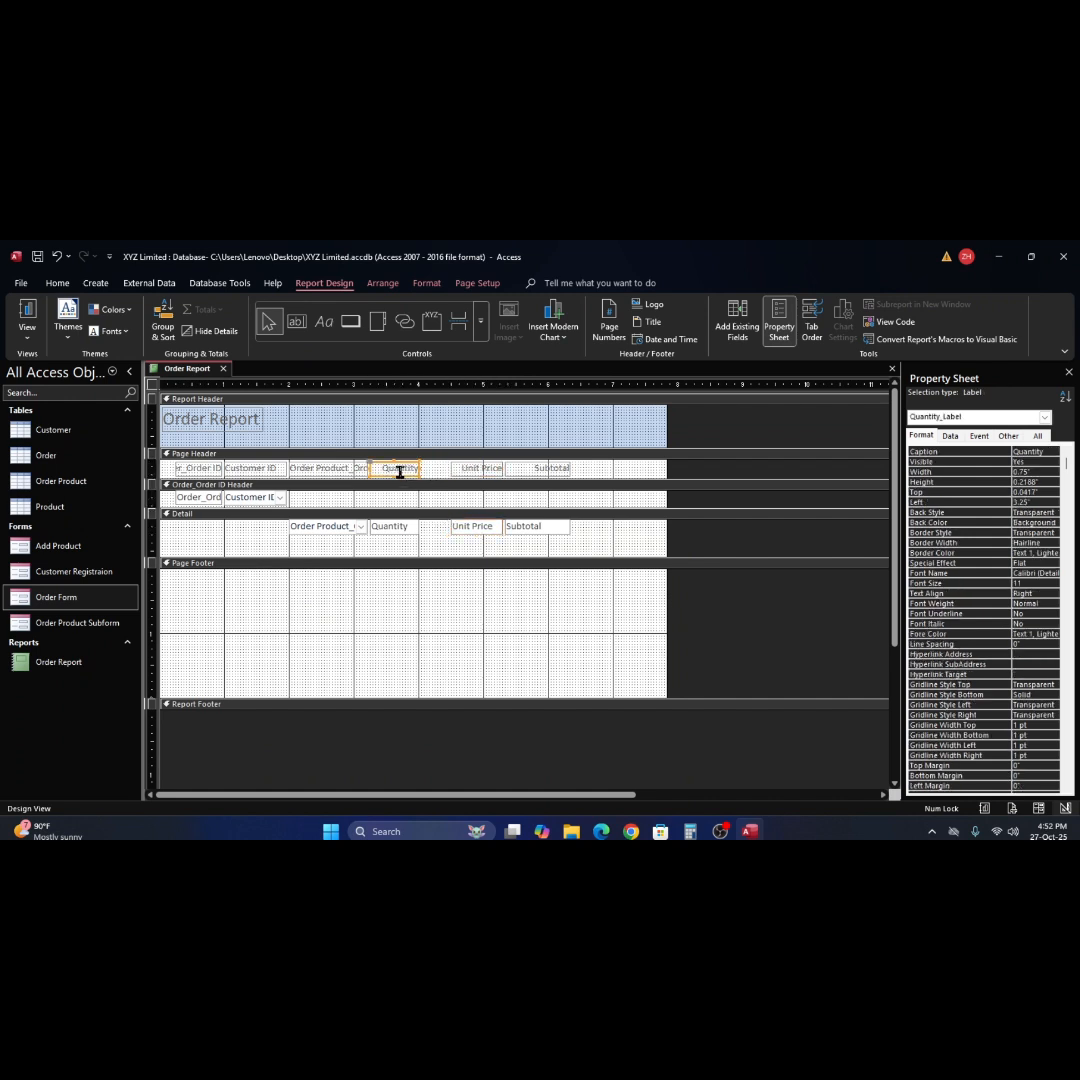
pyautogui.keyDown('shift'); pyautogui.click(395, 533); pyautogui.keyUp('shift')
pyautogui.press('Right')
pyautogui.press('Right')
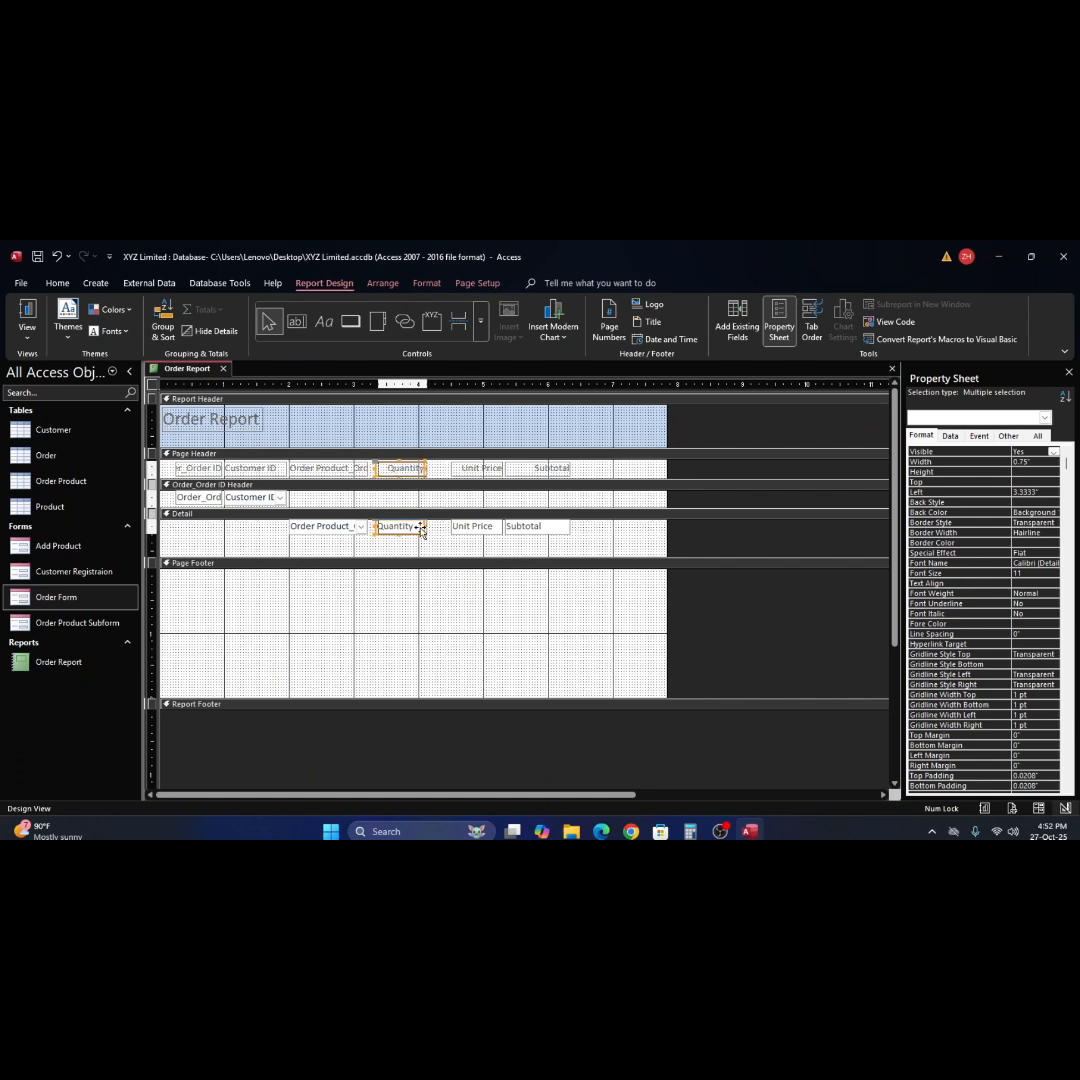
pyautogui.press('Right')
pyautogui.press('Right')
pyautogui.press('Right')
pyautogui.press('Right')
pyautogui.press('Right')
pyautogui.press('Right')
pyautogui.press('Right')
pyautogui.press('Right')
pyautogui.press('Right')
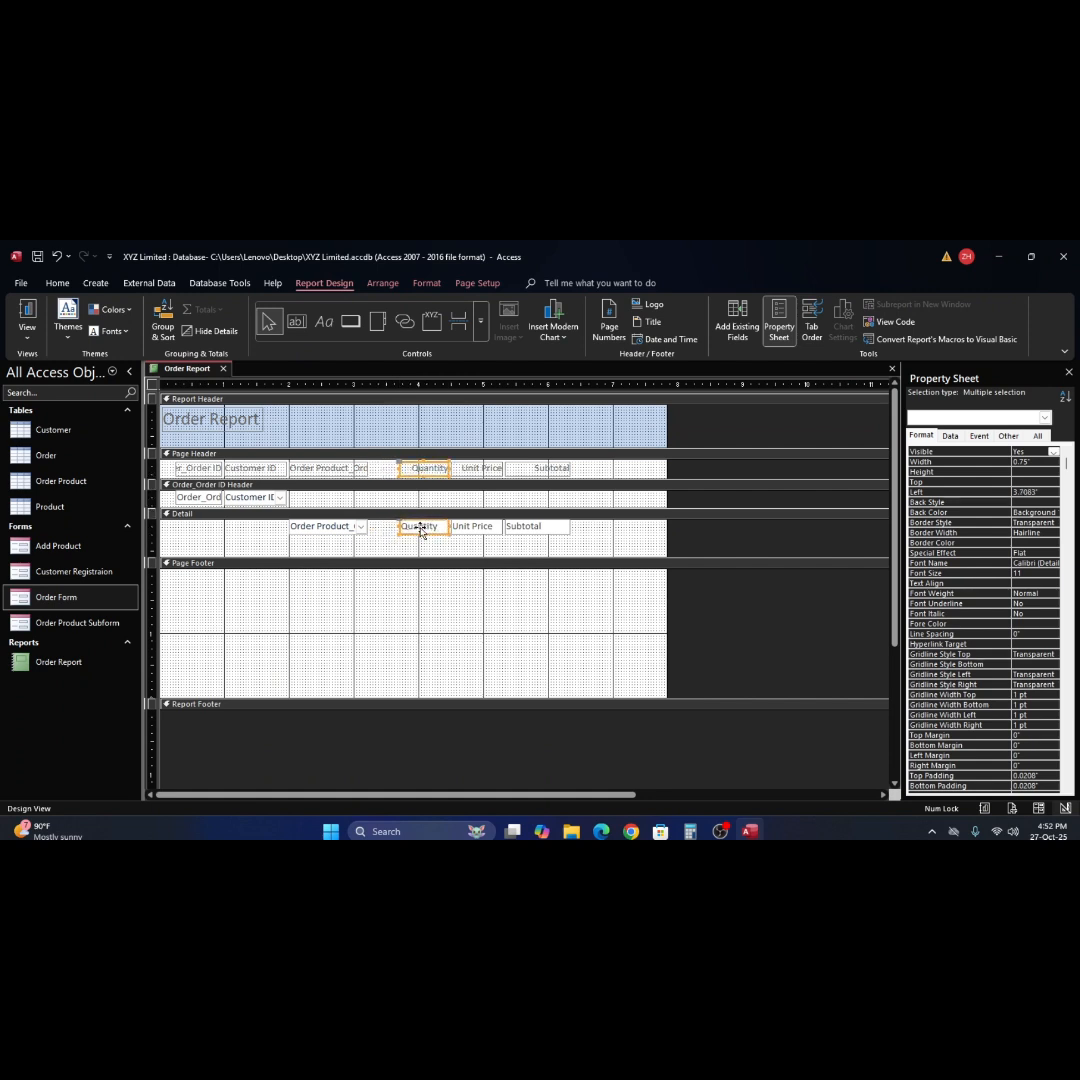
# Widen the Order Product_Order ID label and combo box to about 1.71", extending them rightward to meet Quantity.
pyautogui.click(341, 470)
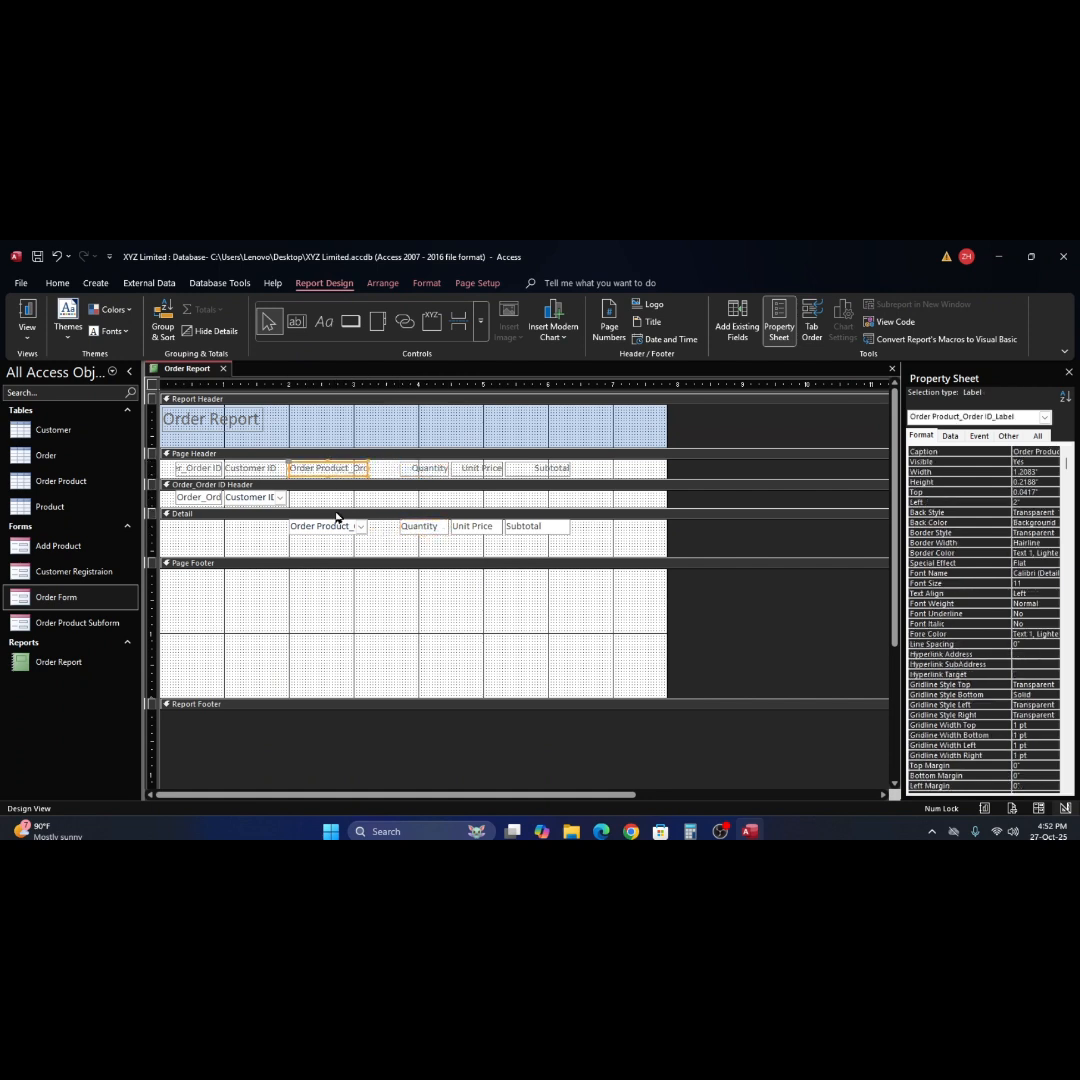
pyautogui.keyDown('shift'); pyautogui.click(336, 528); pyautogui.keyUp('shift')
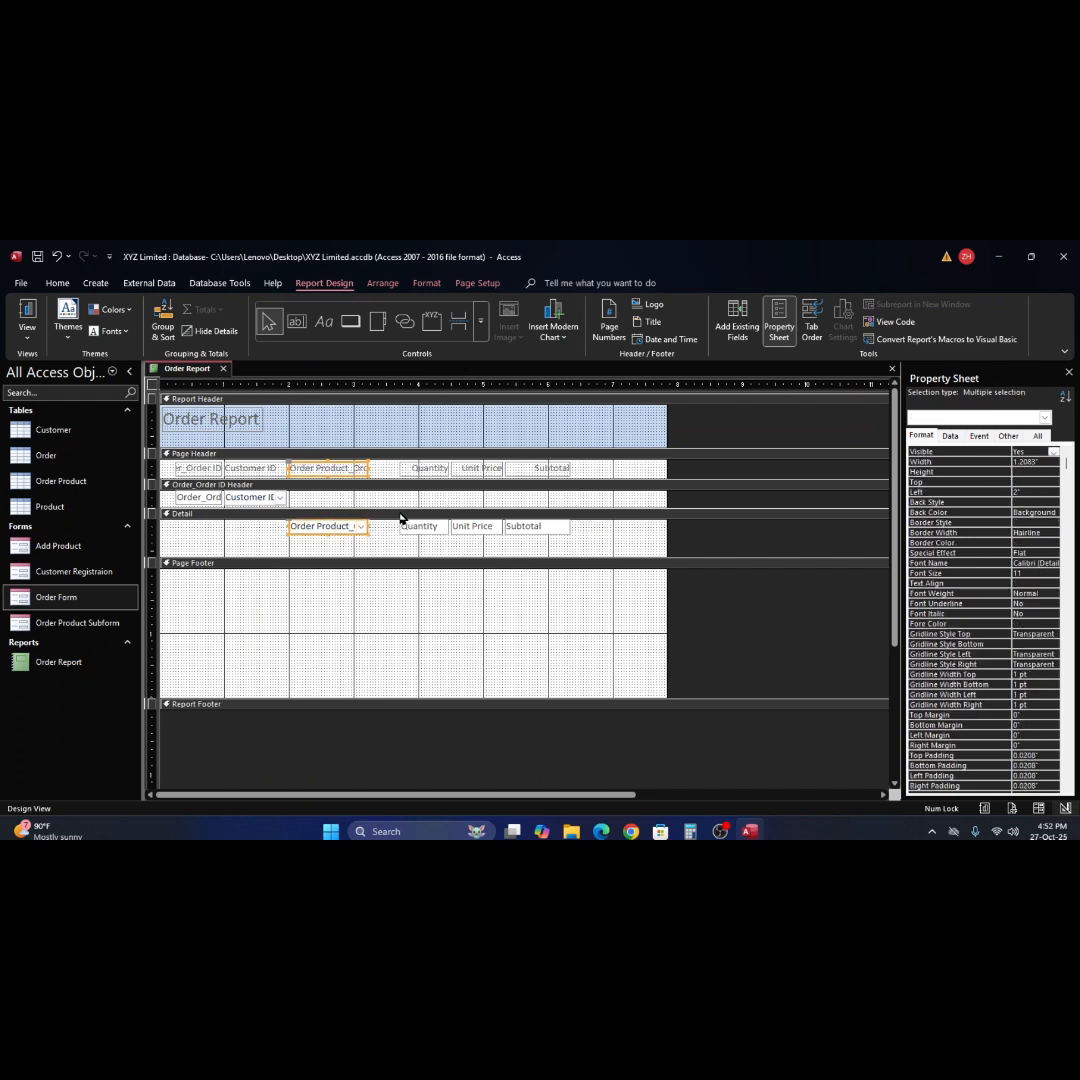
pyautogui.moveTo(368, 468); pyautogui.dragTo(392, 471)
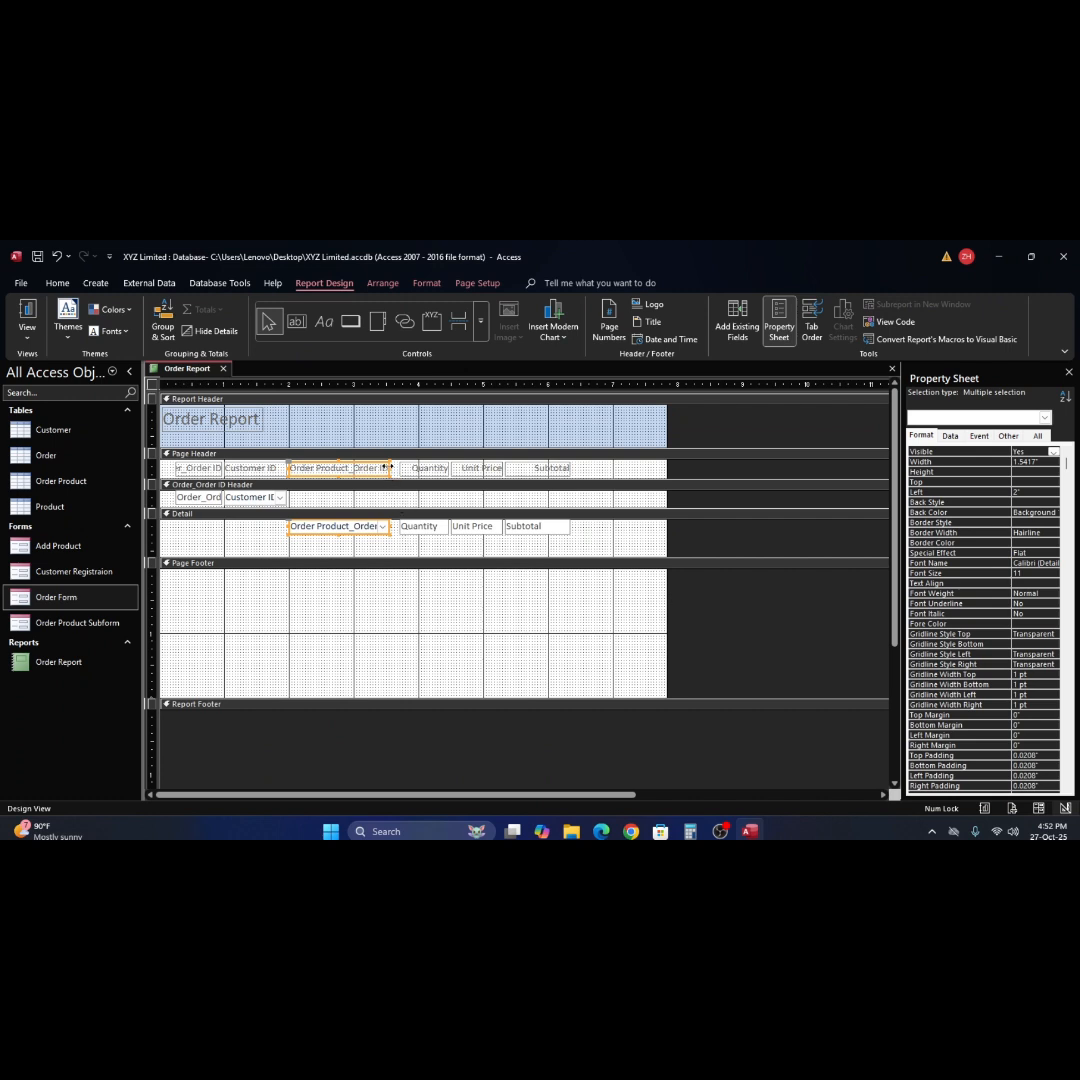
pyautogui.click(390, 468)
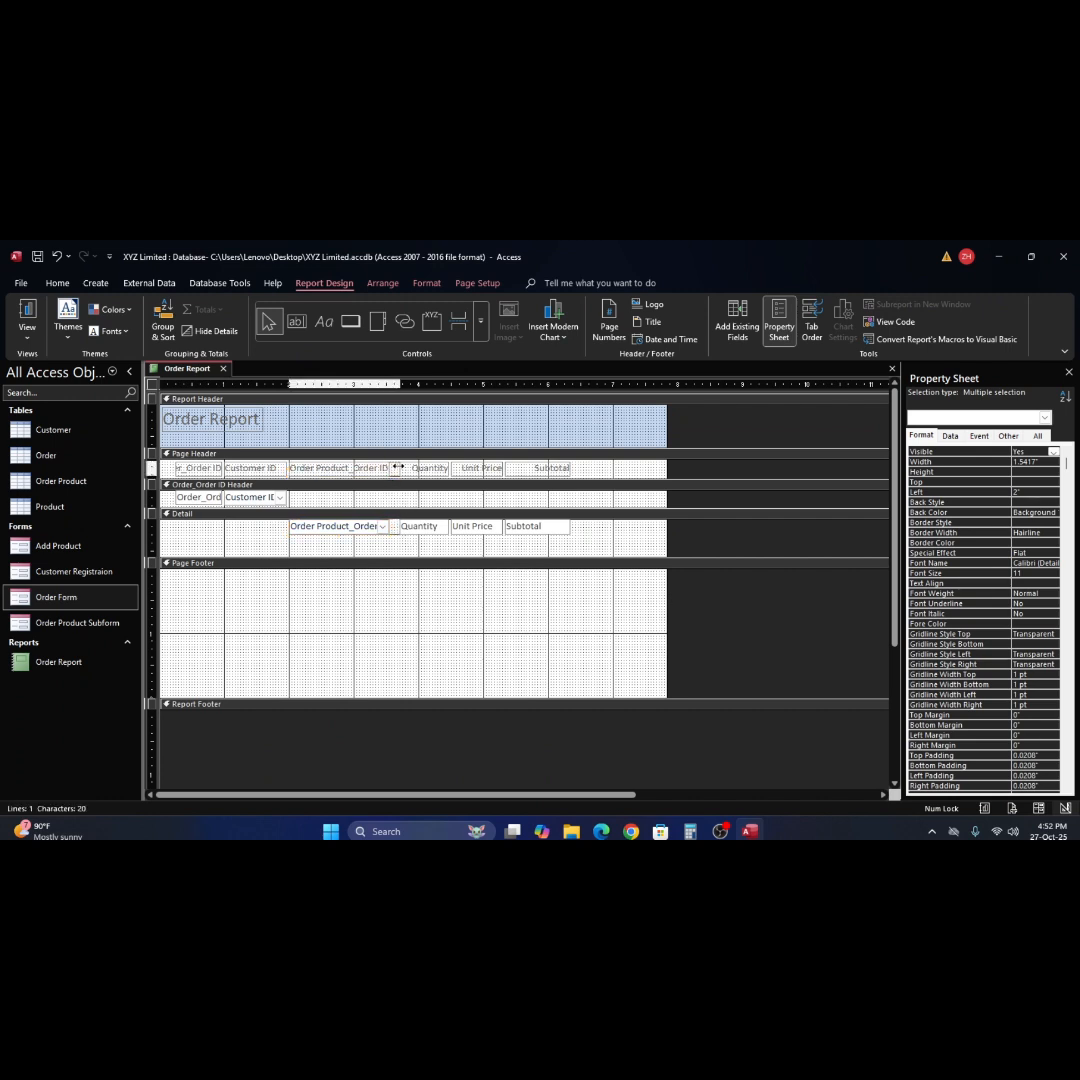
pyautogui.click(404, 592)
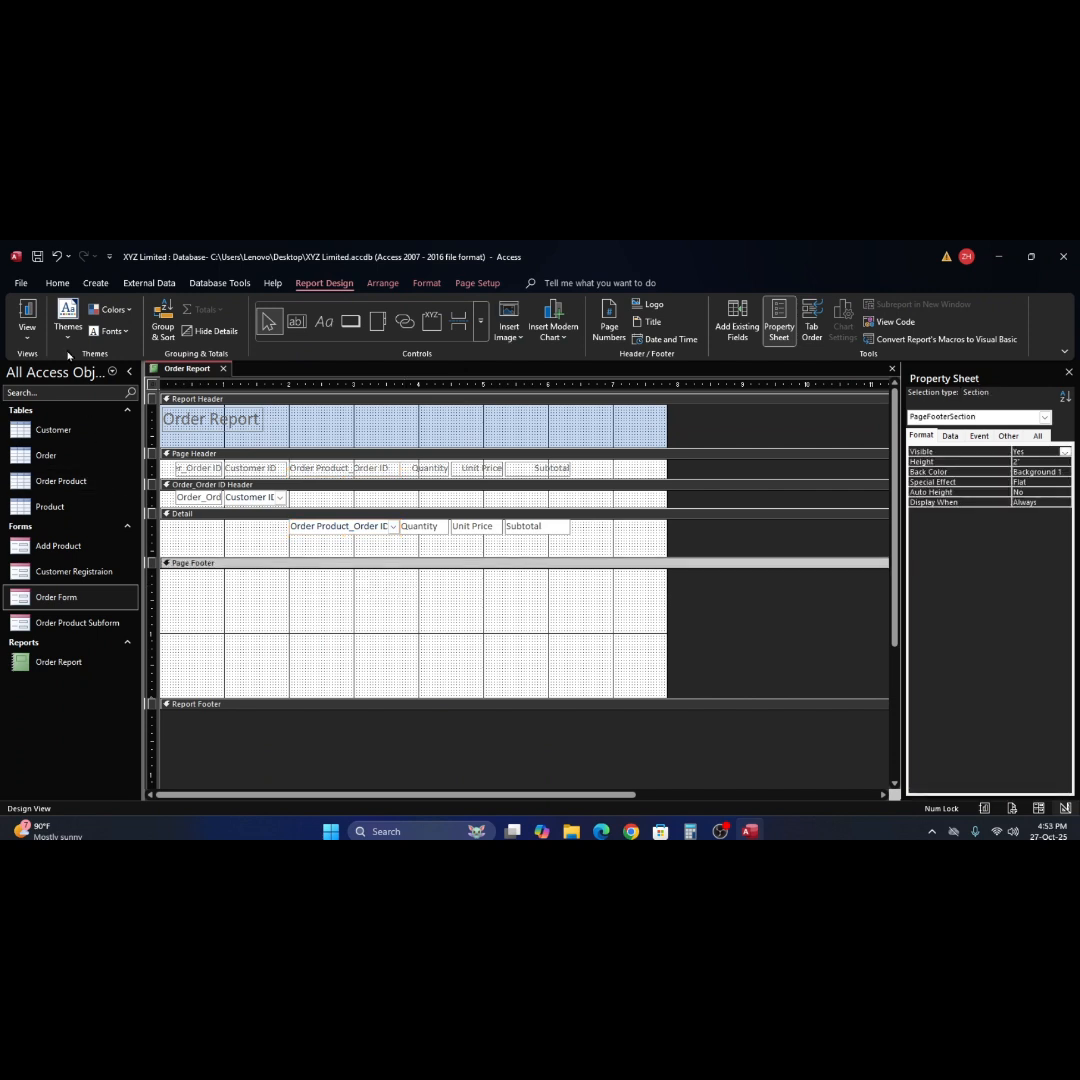
# Check the column layout of the order report in Report View and return to Design View.
pyautogui.click(25, 312)
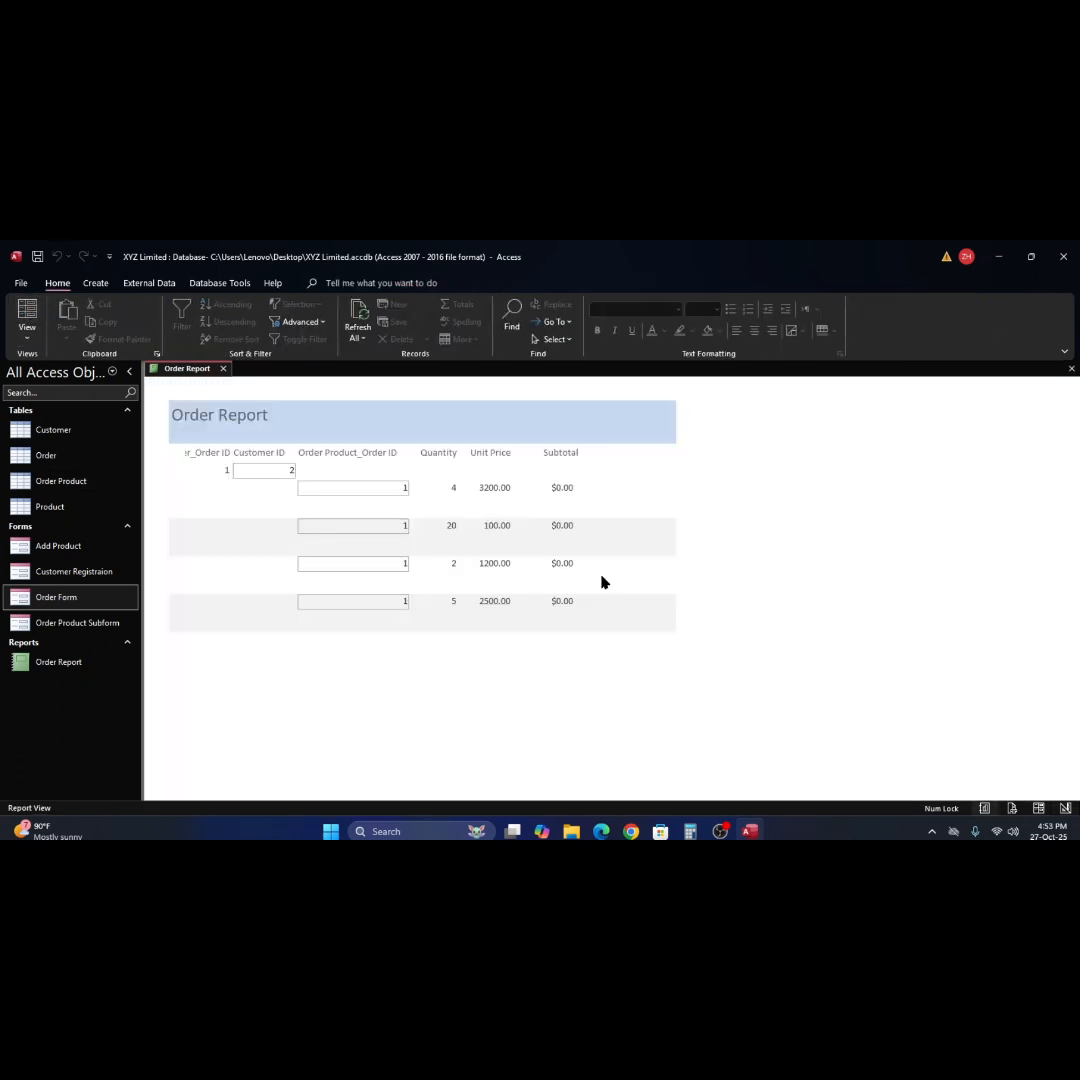
pyautogui.click(350, 517)
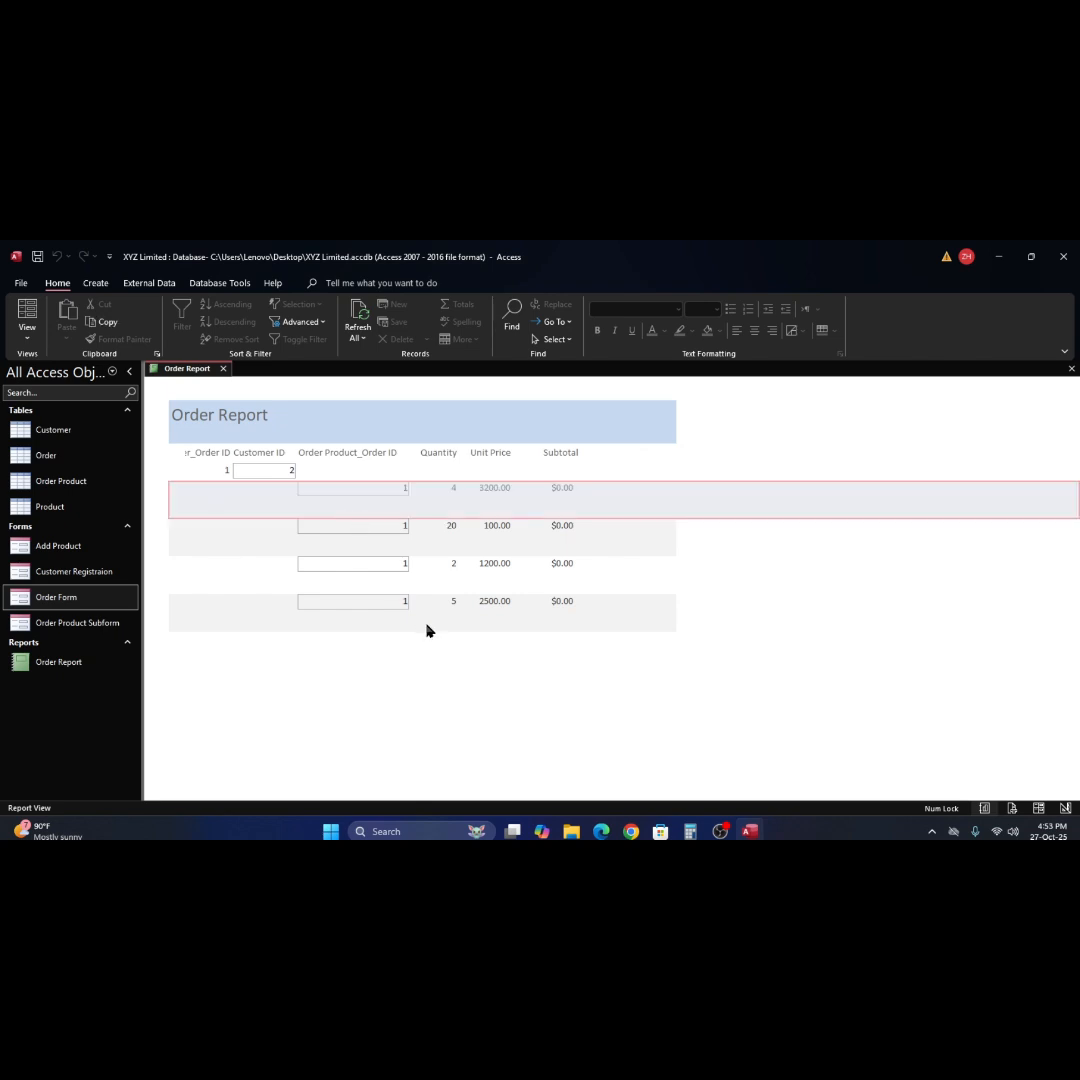
pyautogui.click(376, 605)
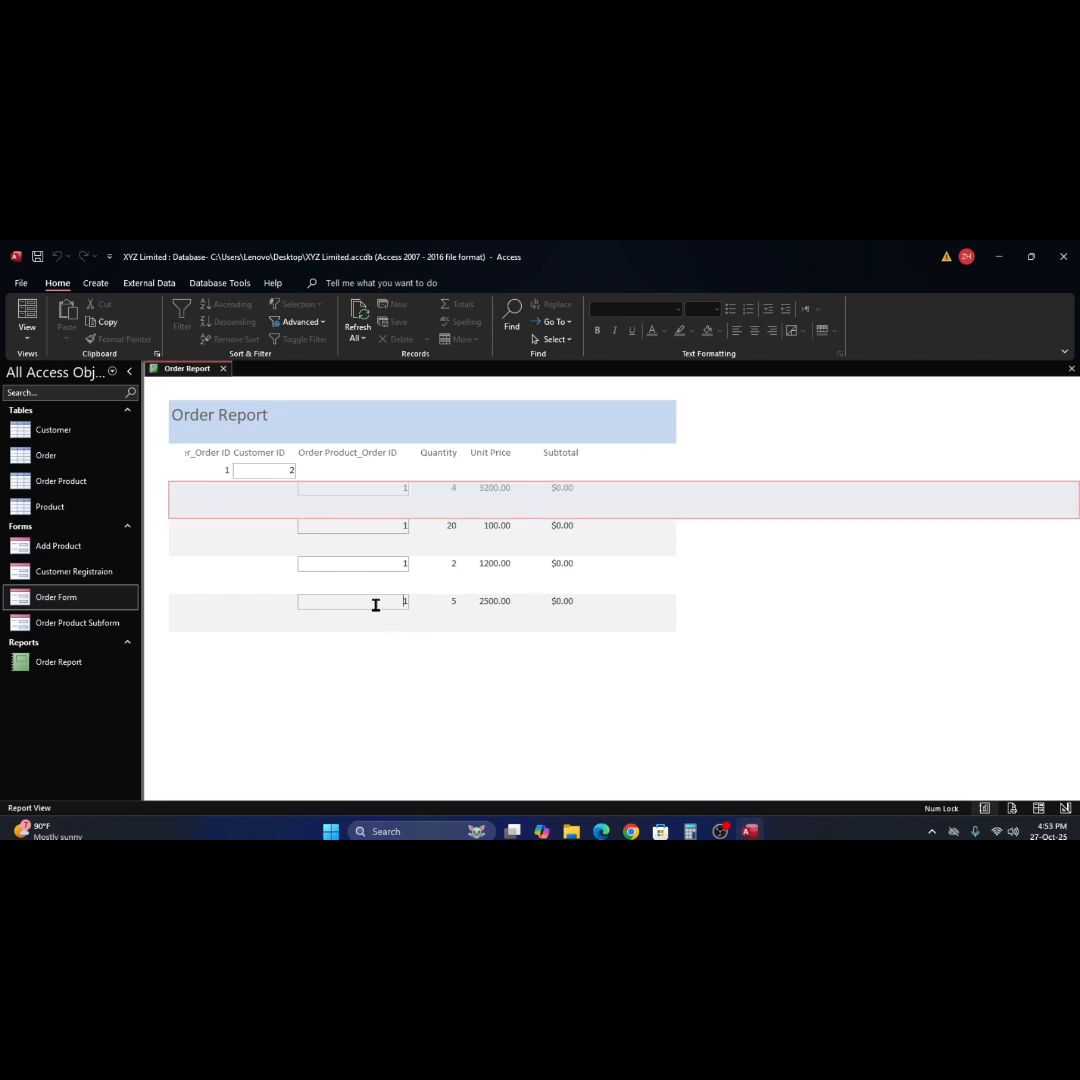
pyautogui.rightClick(630, 676)
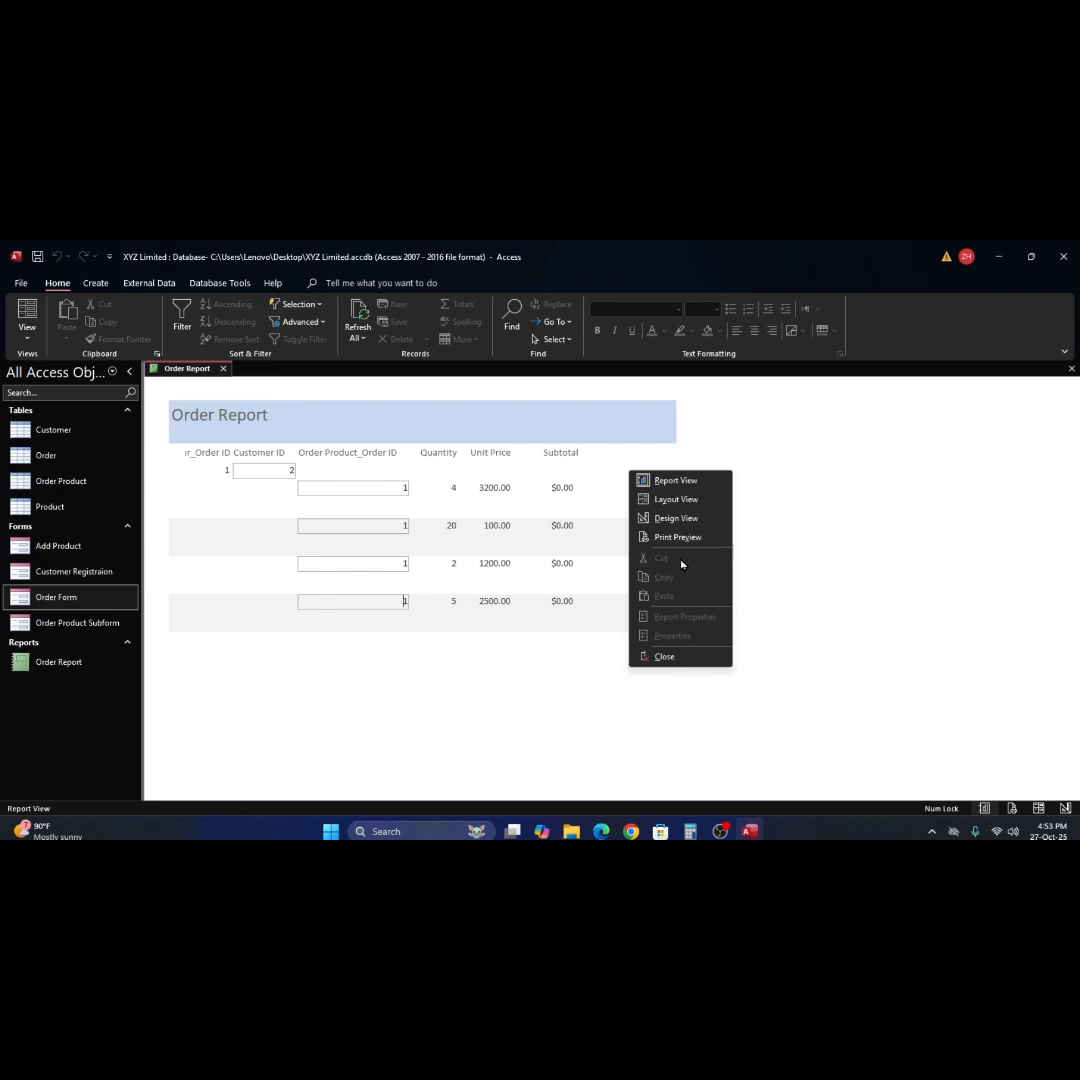
pyautogui.click(661, 521)
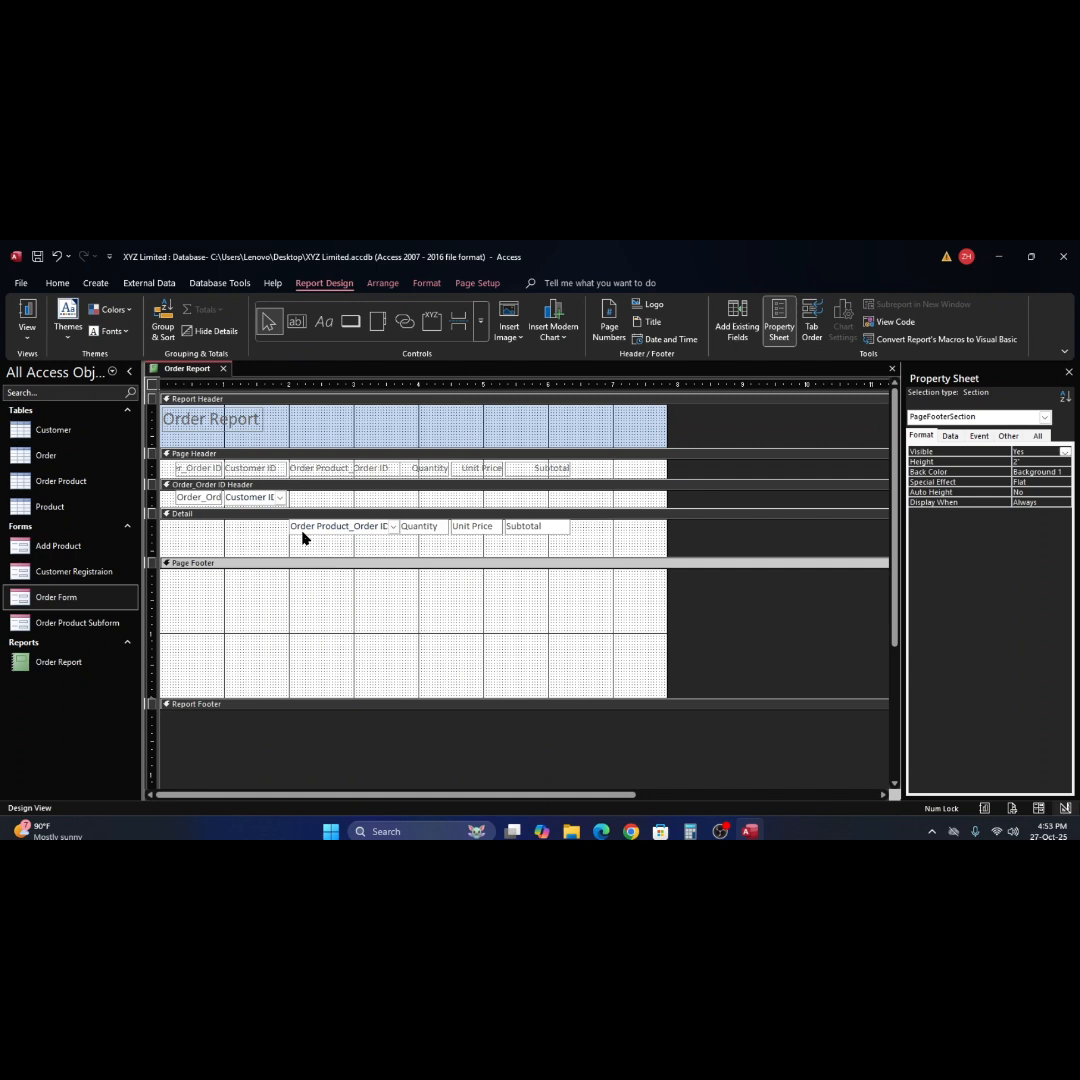
# Try moving the Order_Order ID and Customer ID boxes from the group header into the Page Footer and preview the report.
pyautogui.click(156, 498)
pyautogui.moveTo(232, 498); pyautogui.dragTo(296, 624)
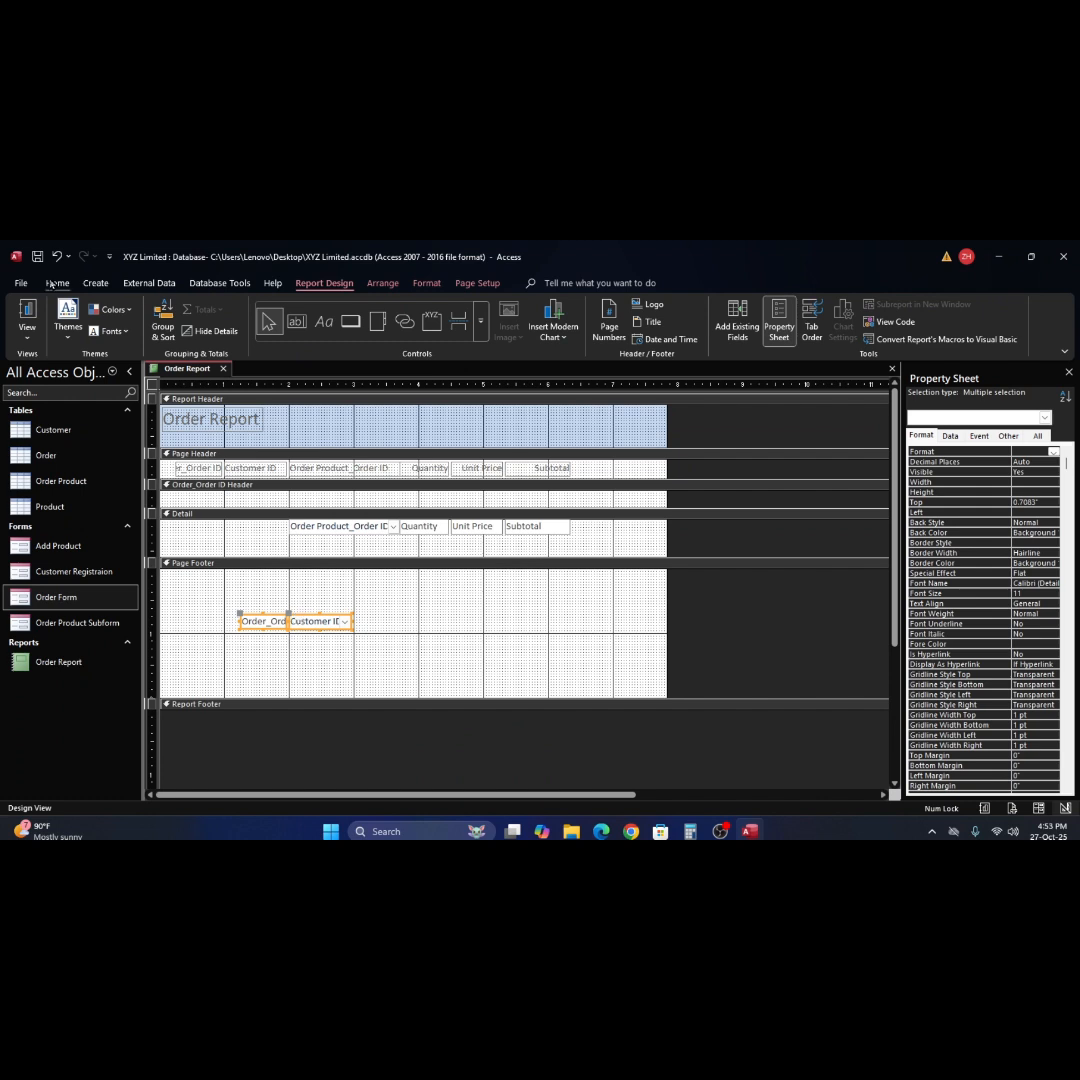
pyautogui.click(26, 314)
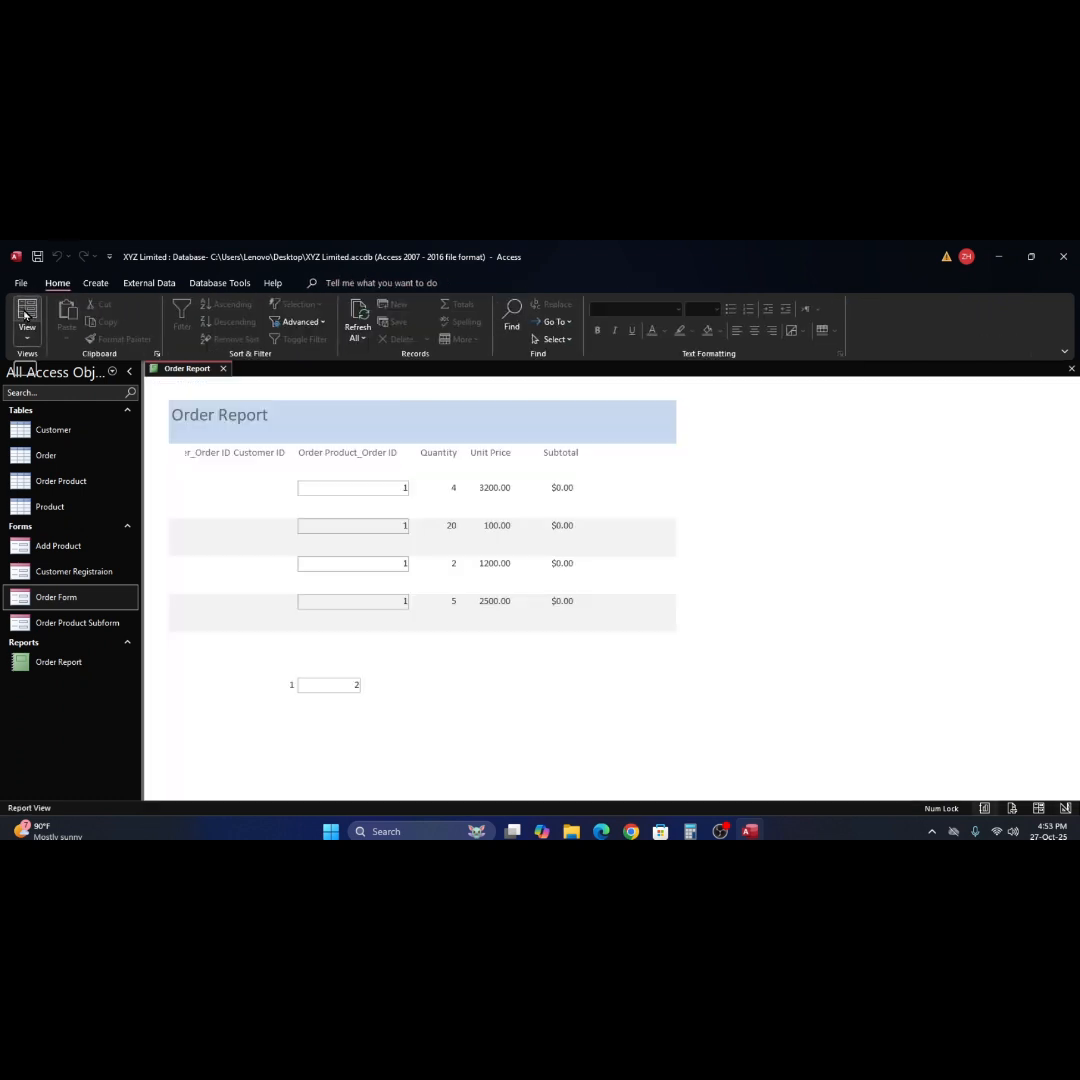
pyautogui.click(247, 462)
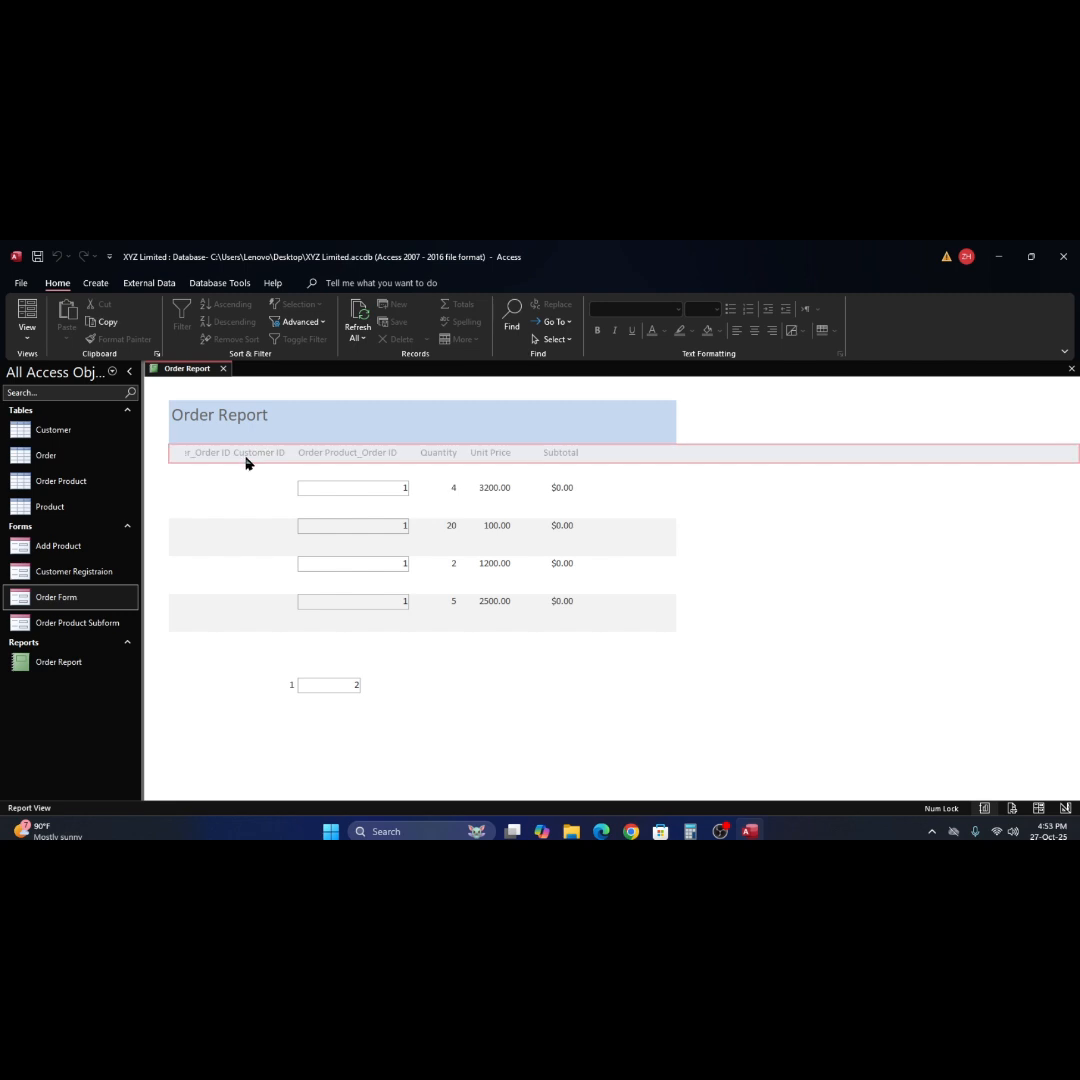
# Return to Design View and undo the move of the Order_Order ID and Customer ID boxes.
pyautogui.rightClick(783, 523)
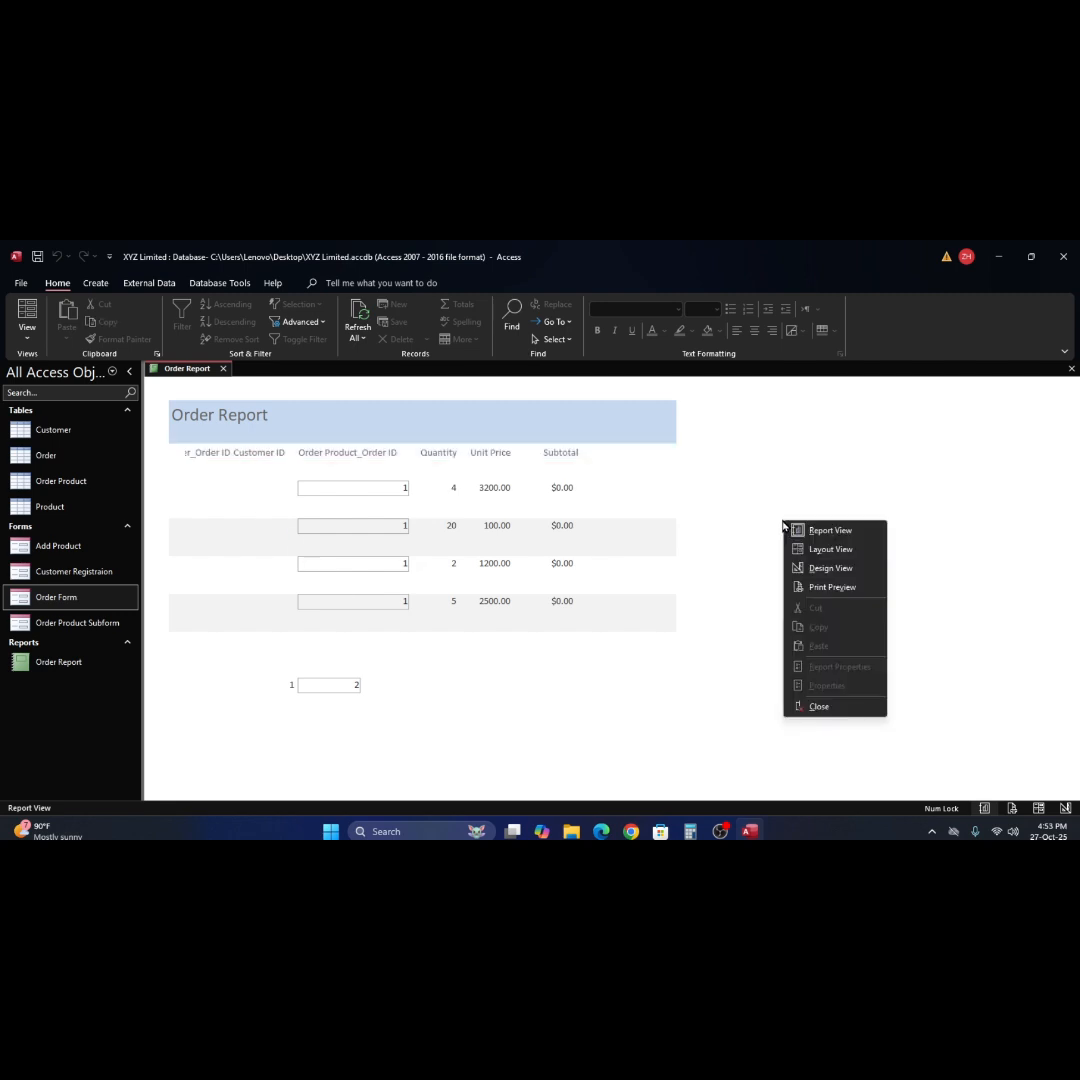
pyautogui.click(824, 576)
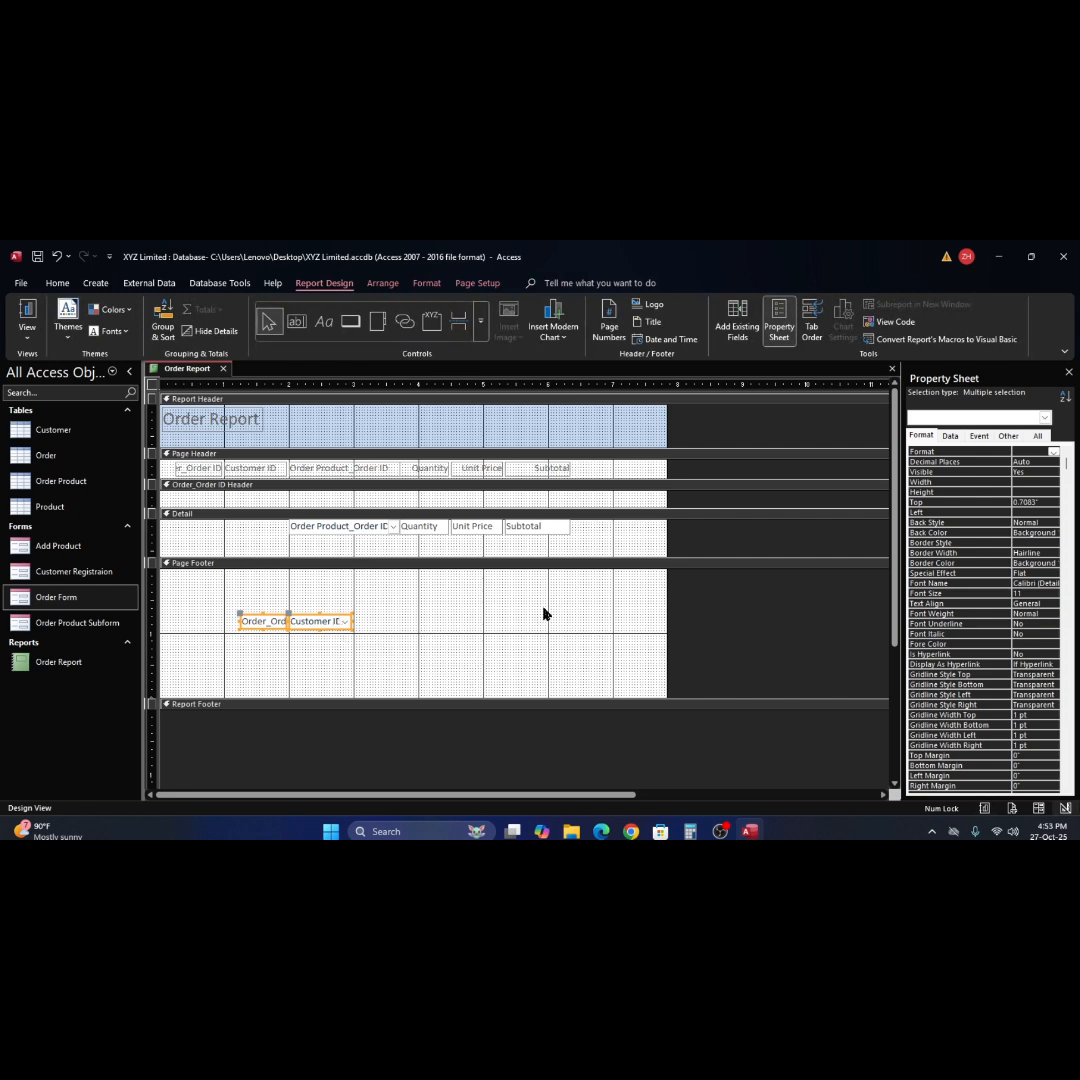
pyautogui.hotkey('ctrl', 'z')
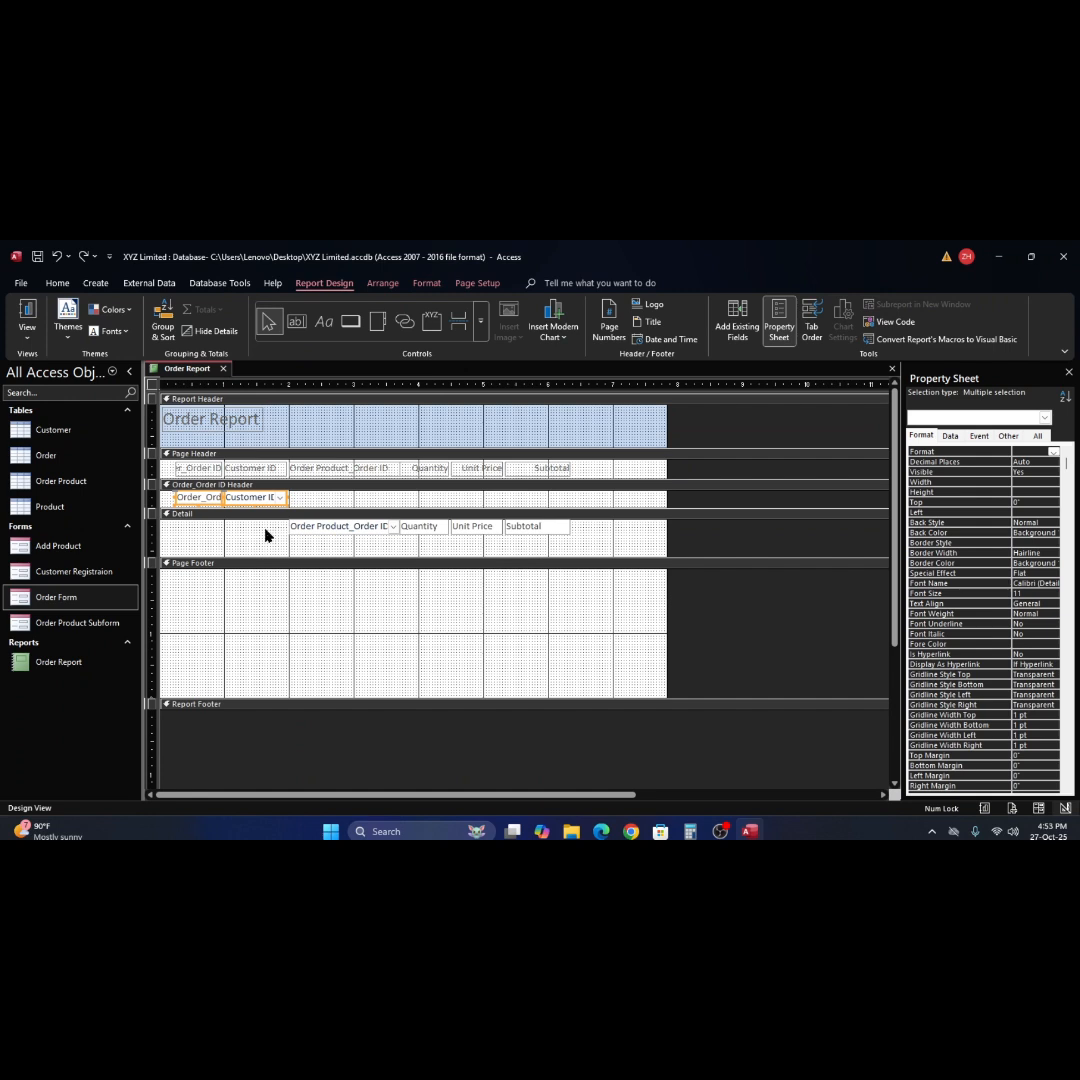
# Move the Order Product_Order ID, Quantity, Unit Price and Subtotal boxes from Detail into the Order_Order ID Header and preview the report.
pyautogui.click(385, 470)
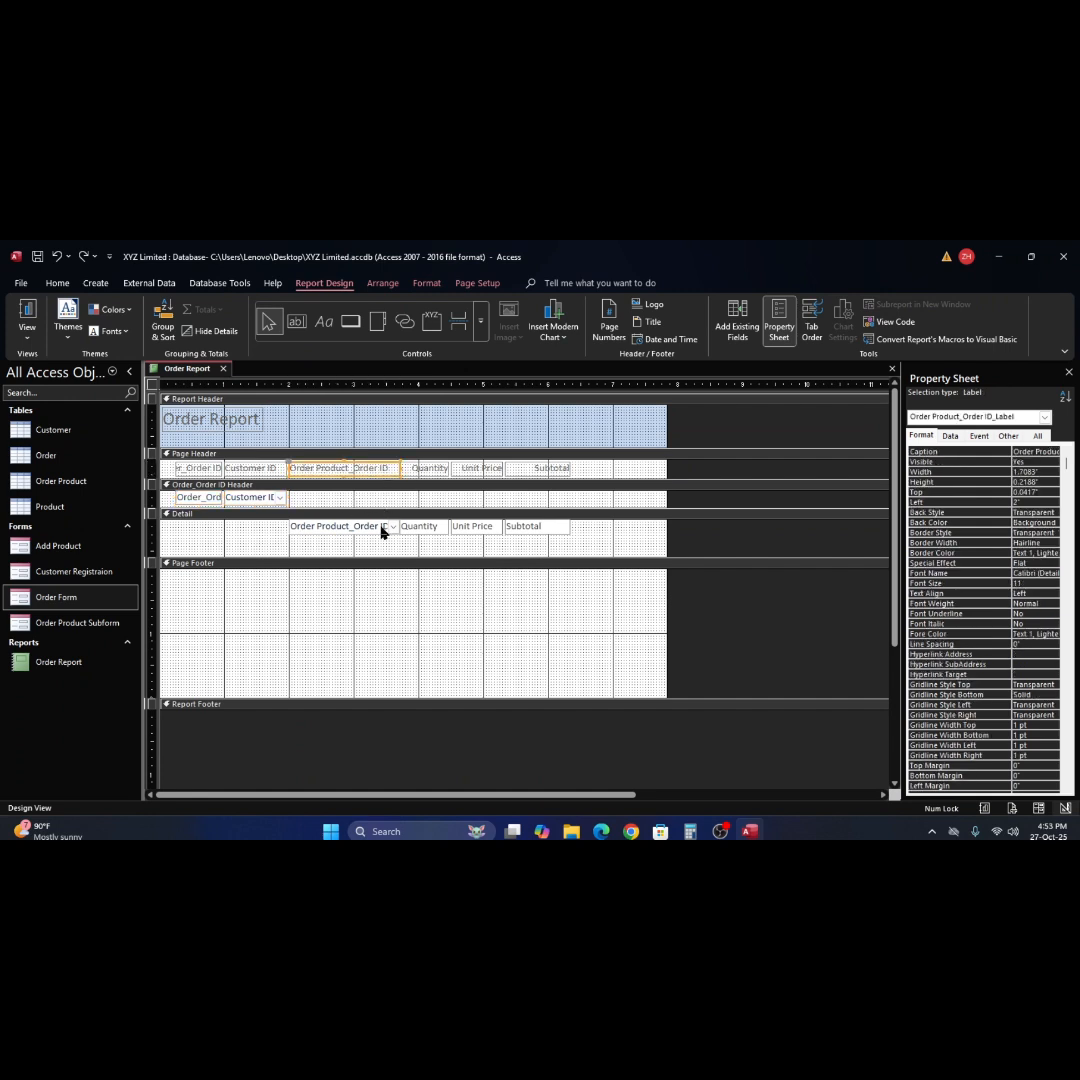
pyautogui.click(381, 528)
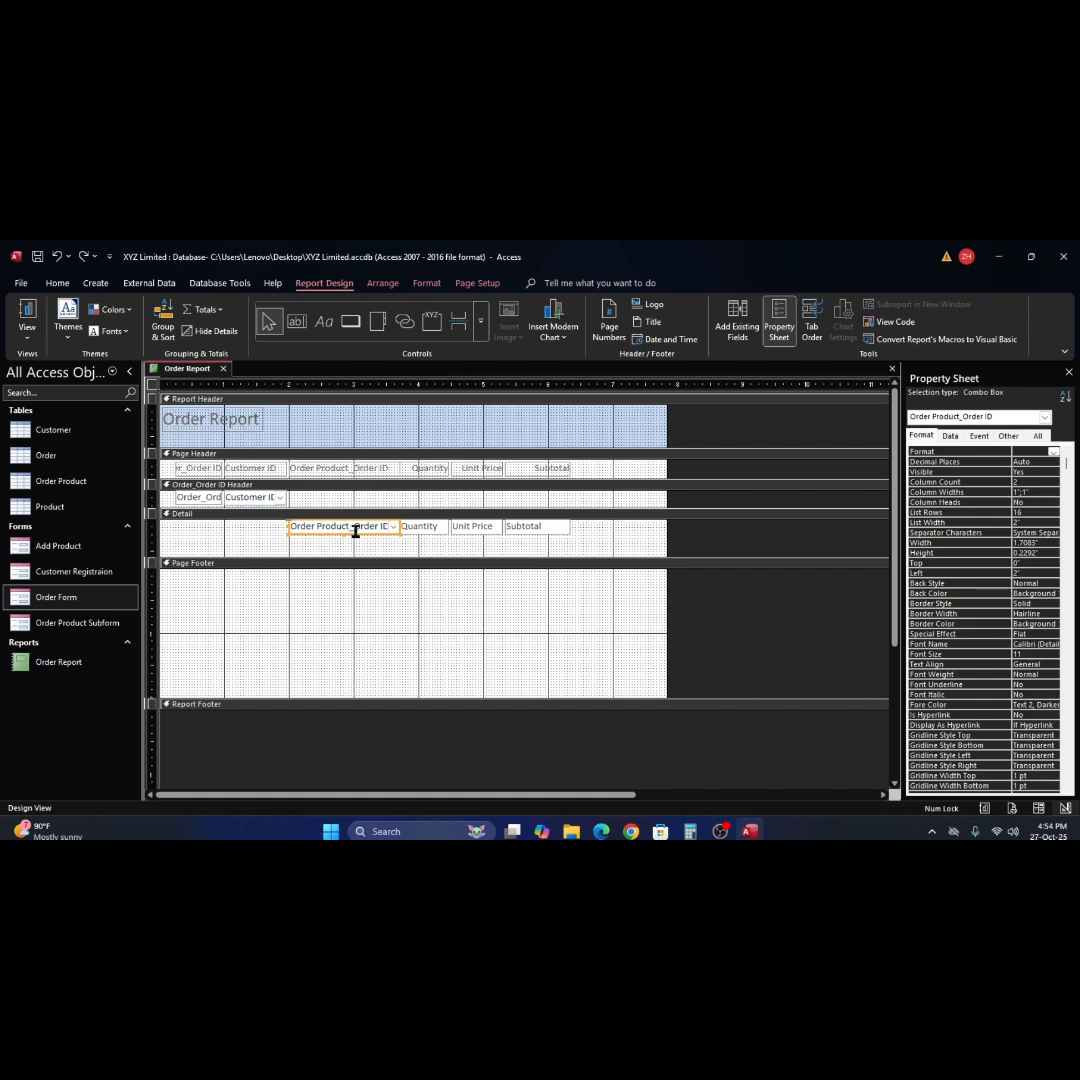
pyautogui.moveTo(360, 529); pyautogui.dragTo(358, 505)
pyautogui.click(420, 526)
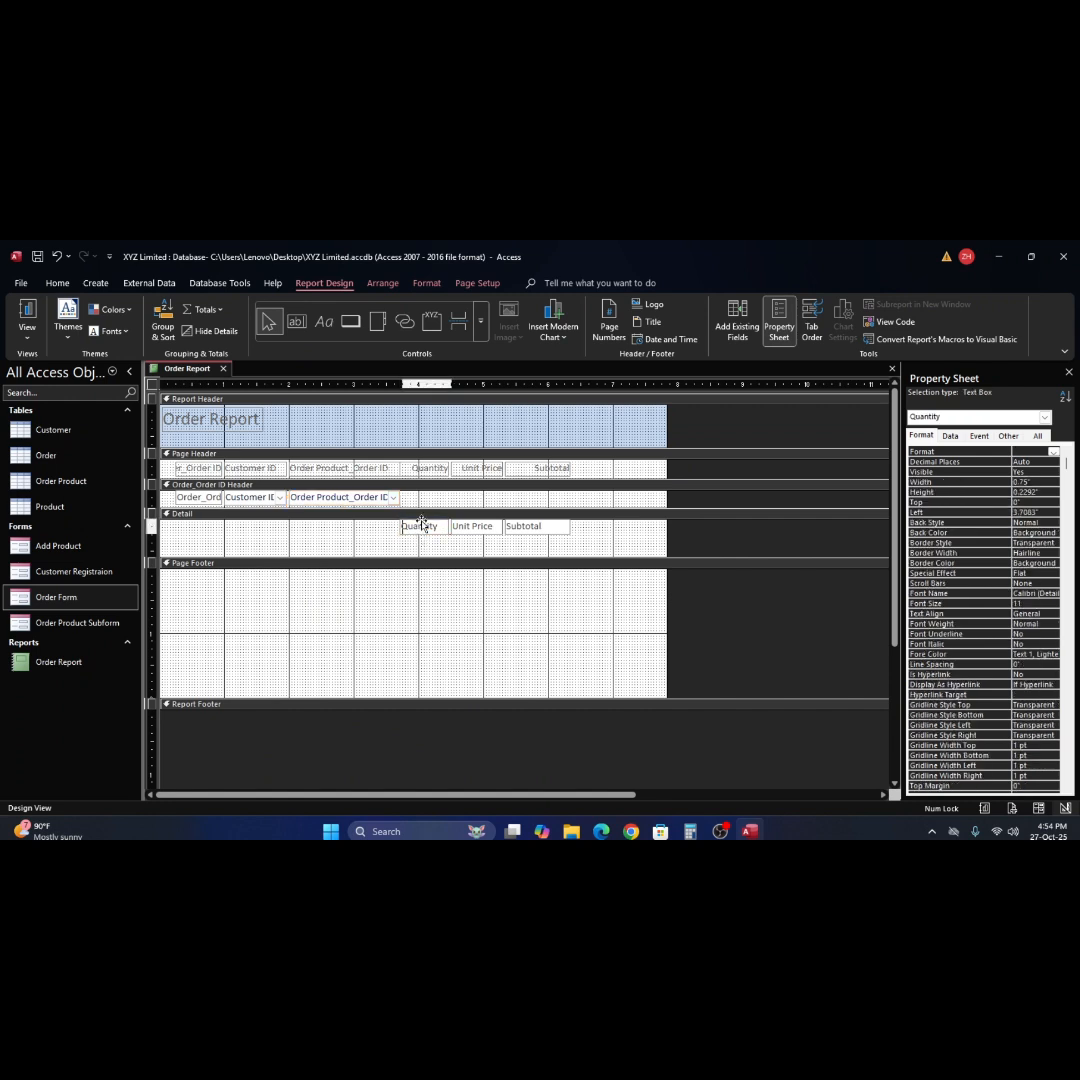
pyautogui.moveTo(420, 526); pyautogui.dragTo(475, 498)
pyautogui.moveTo(545, 525); pyautogui.dragTo(545, 499)
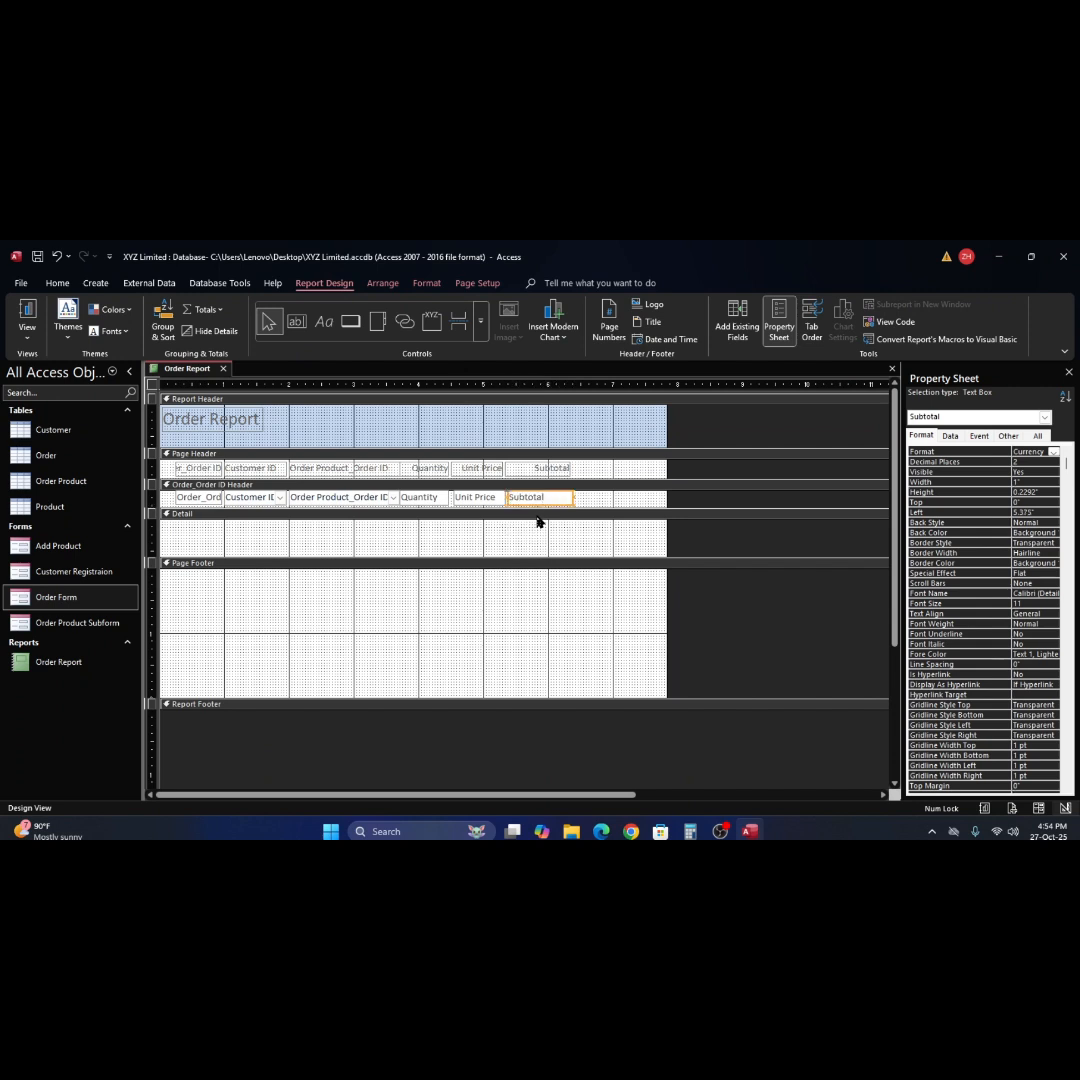
pyautogui.click(27, 314)
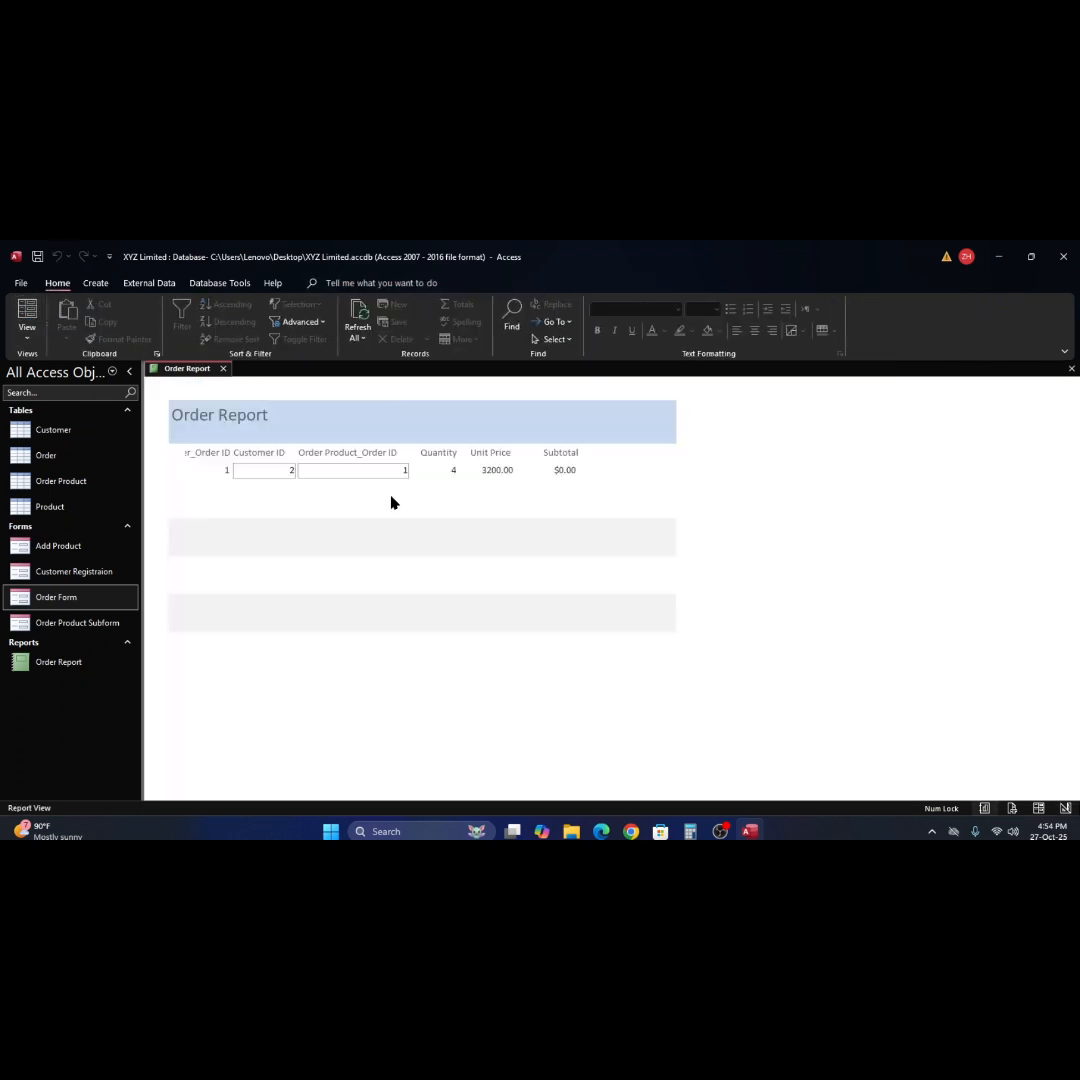
# Check the order row in Report View, return to Design View, and close Order Report with its design changes saved.
pyautogui.click(337, 472)
pyautogui.click(370, 470)
pyautogui.click(438, 470)
pyautogui.rightClick(755, 492)
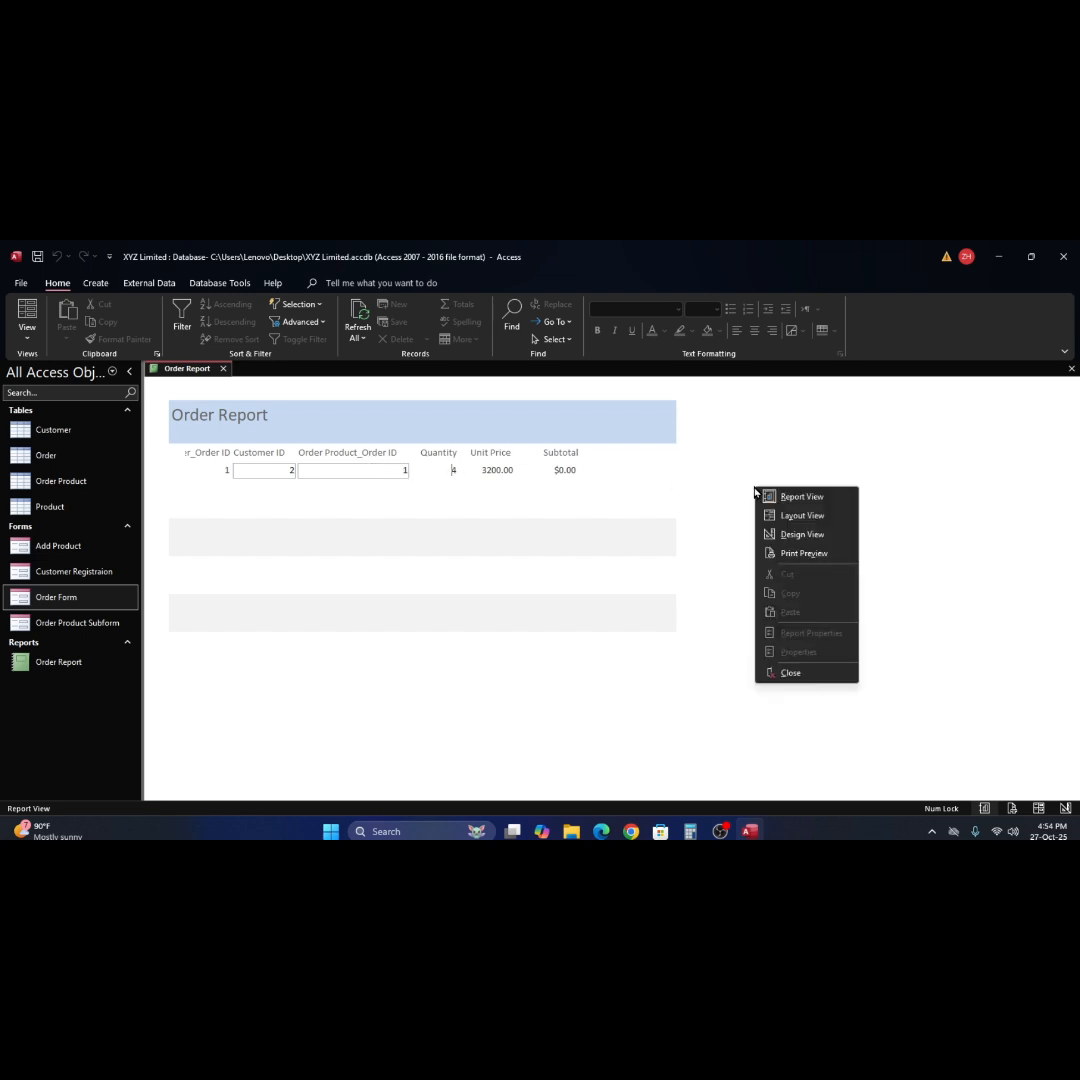
pyautogui.click(790, 535)
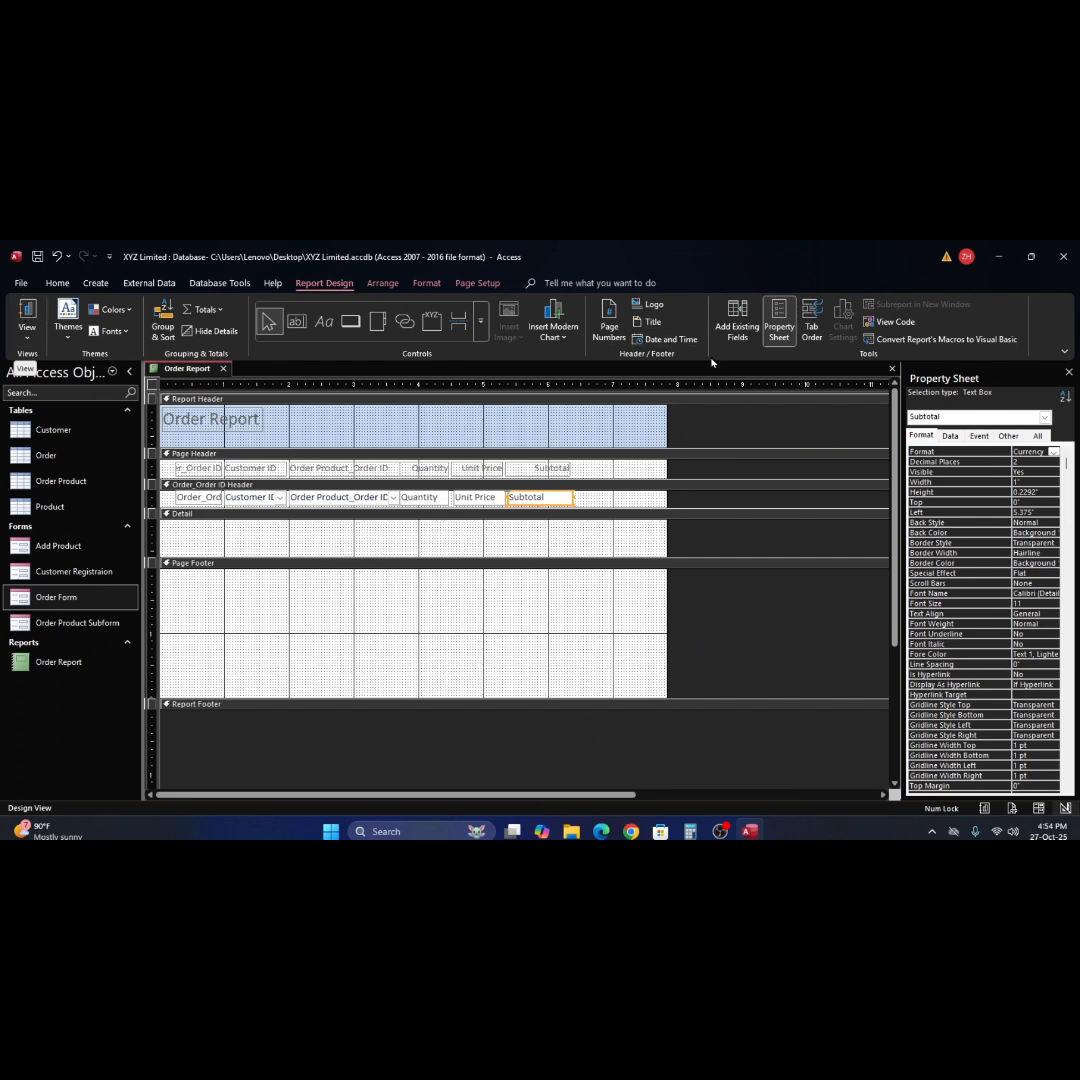
pyautogui.click(890, 370)
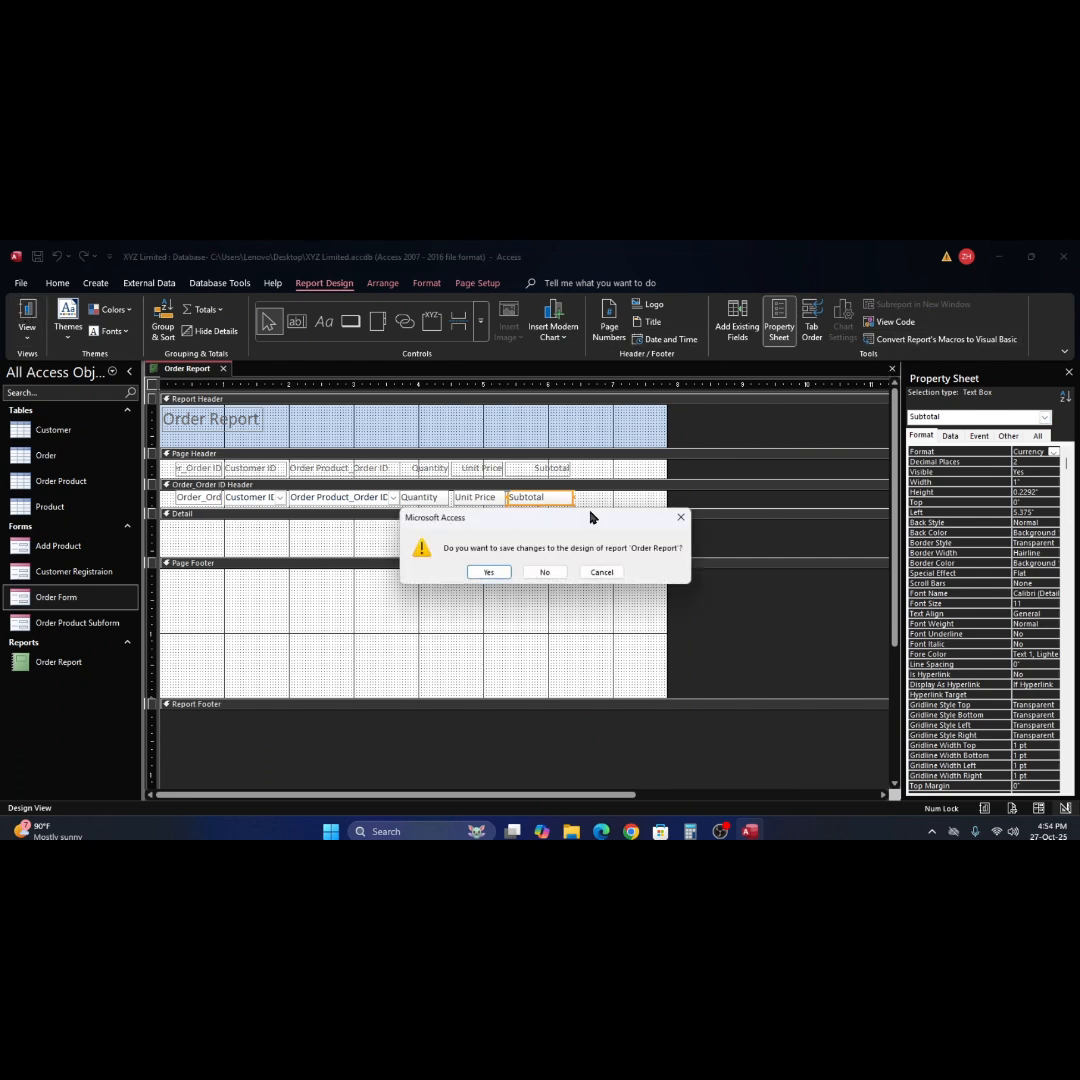
pyautogui.click(503, 573)
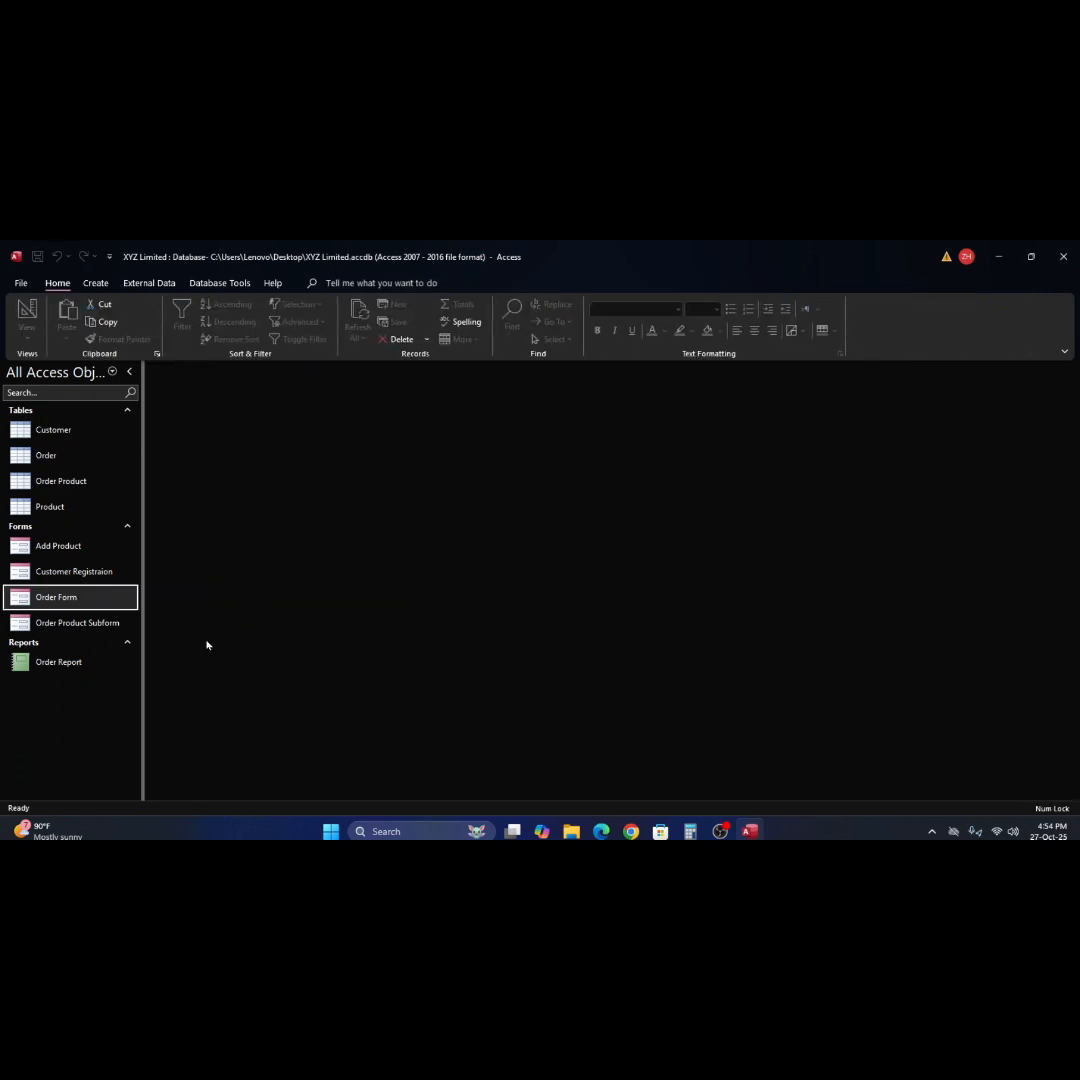
# Recheck the saved Order Report's order row, close the report and permanently delete it from the database.
pyautogui.doubleClick(28, 664)
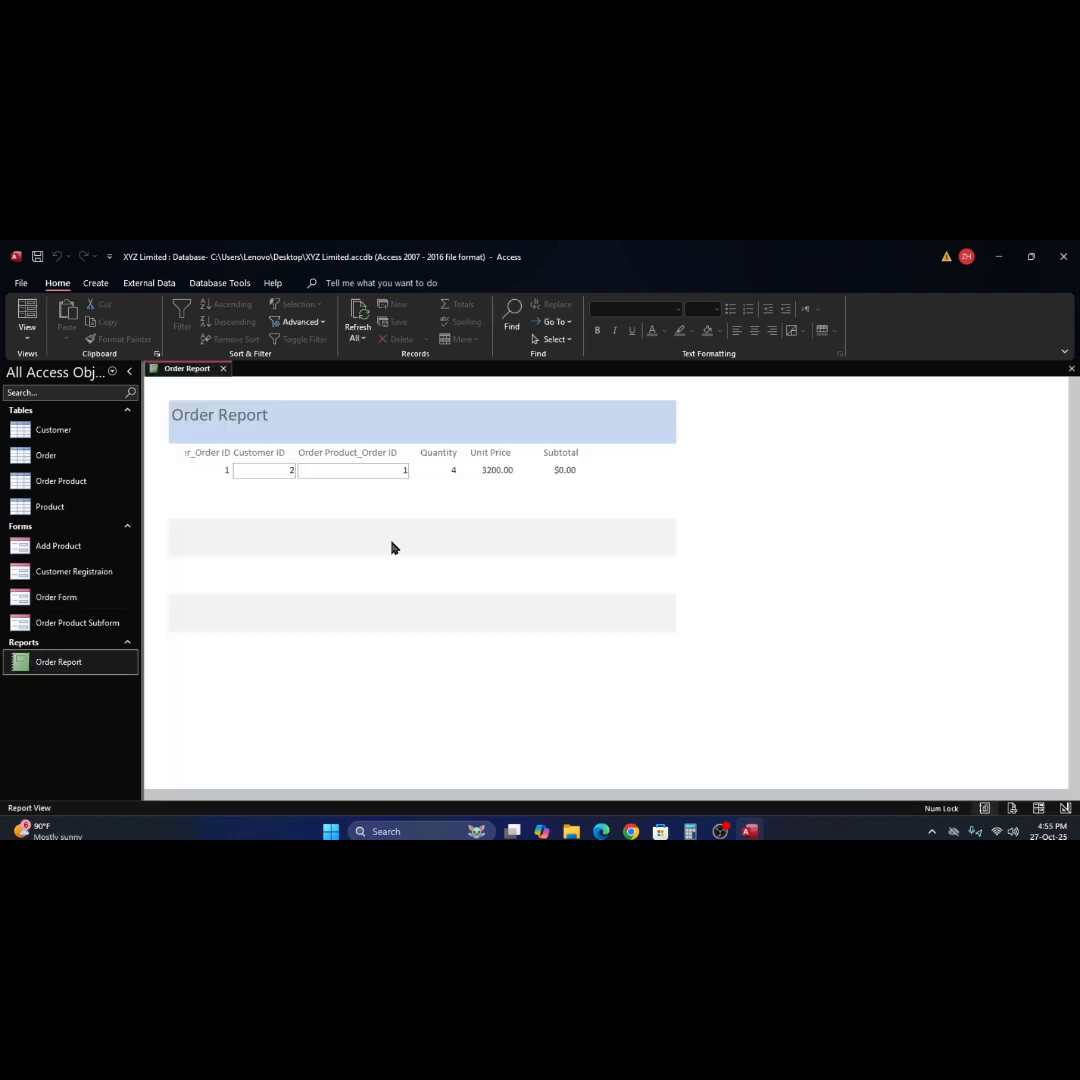
pyautogui.click(385, 475)
pyautogui.click(1071, 369)
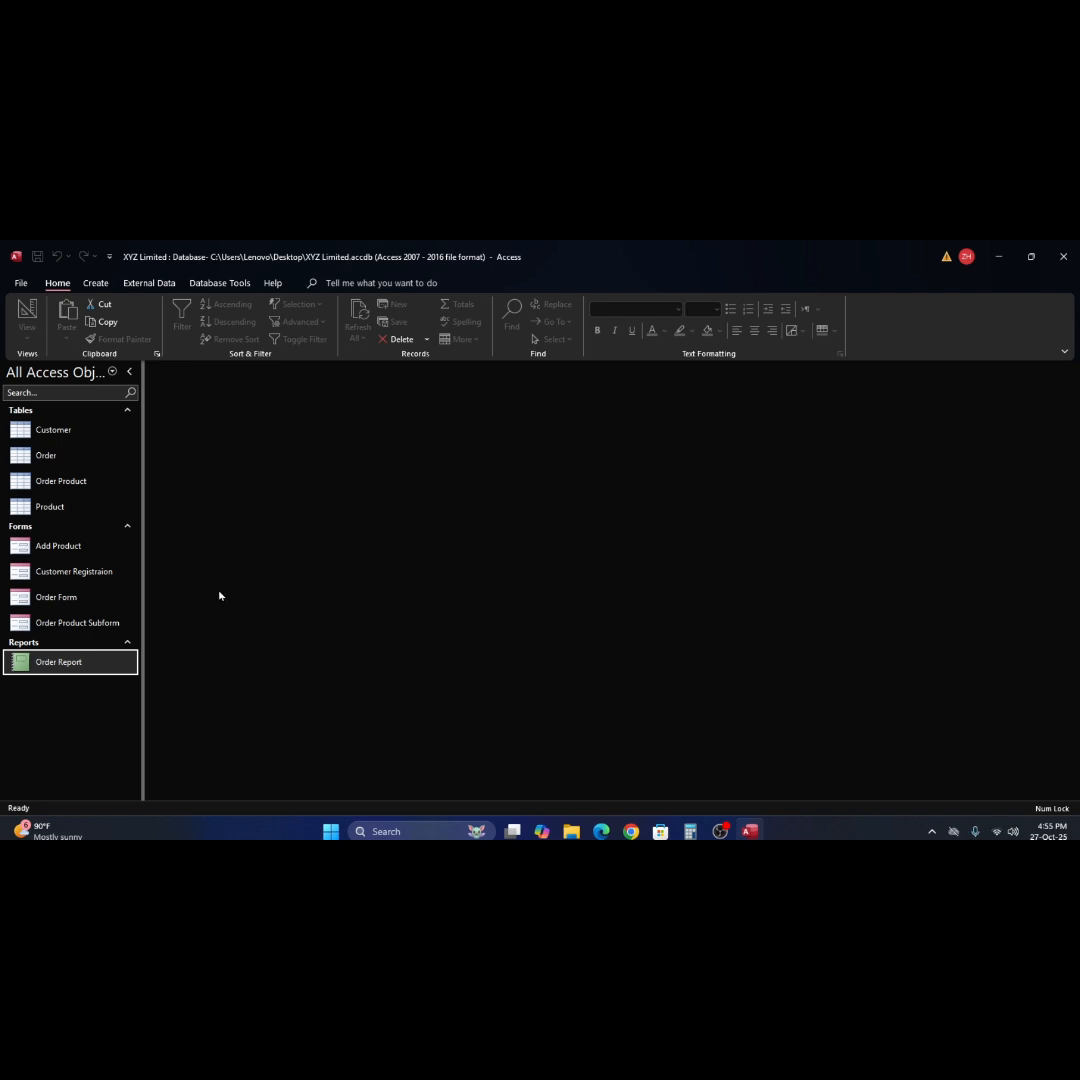
pyautogui.press('Delete')
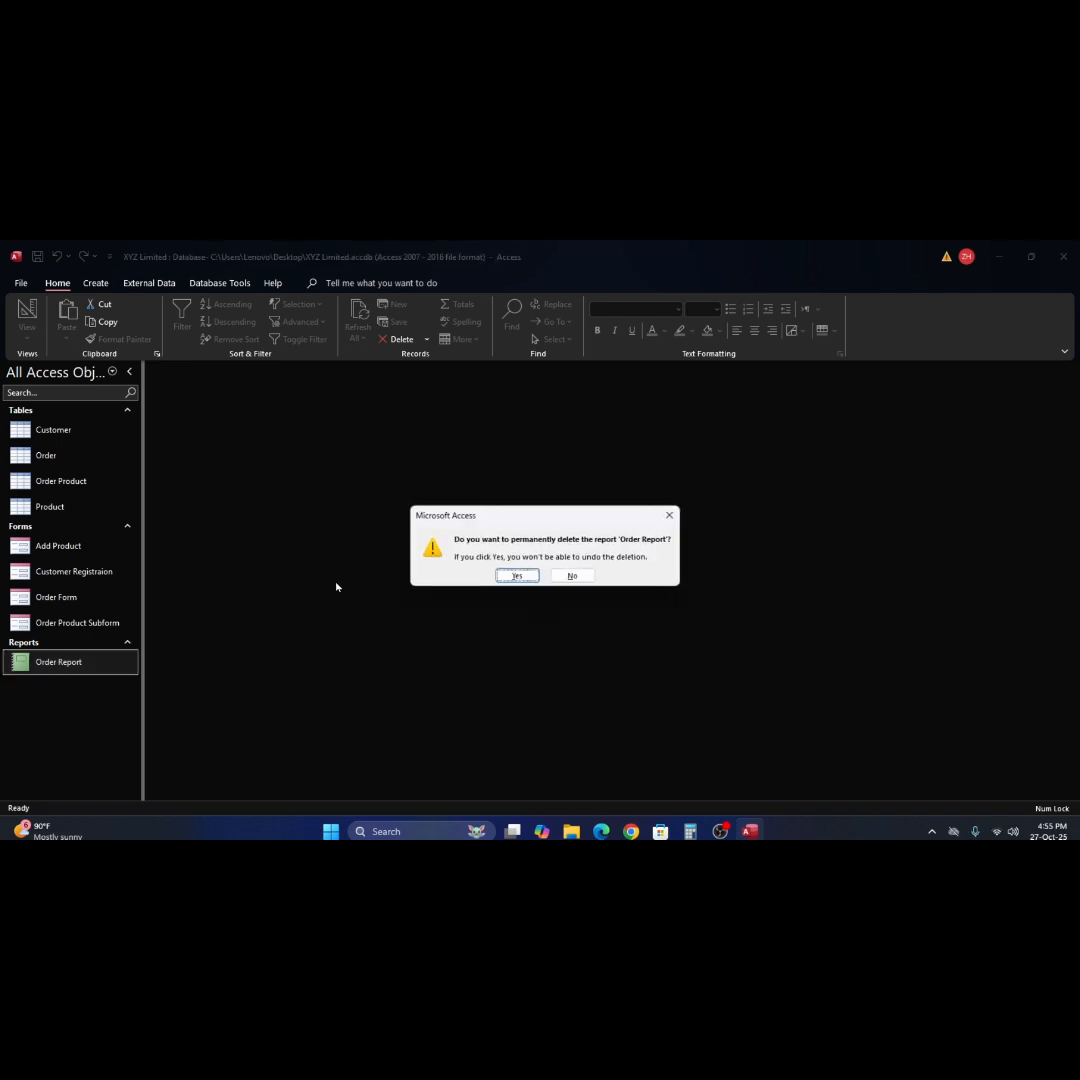
pyautogui.click(514, 577)
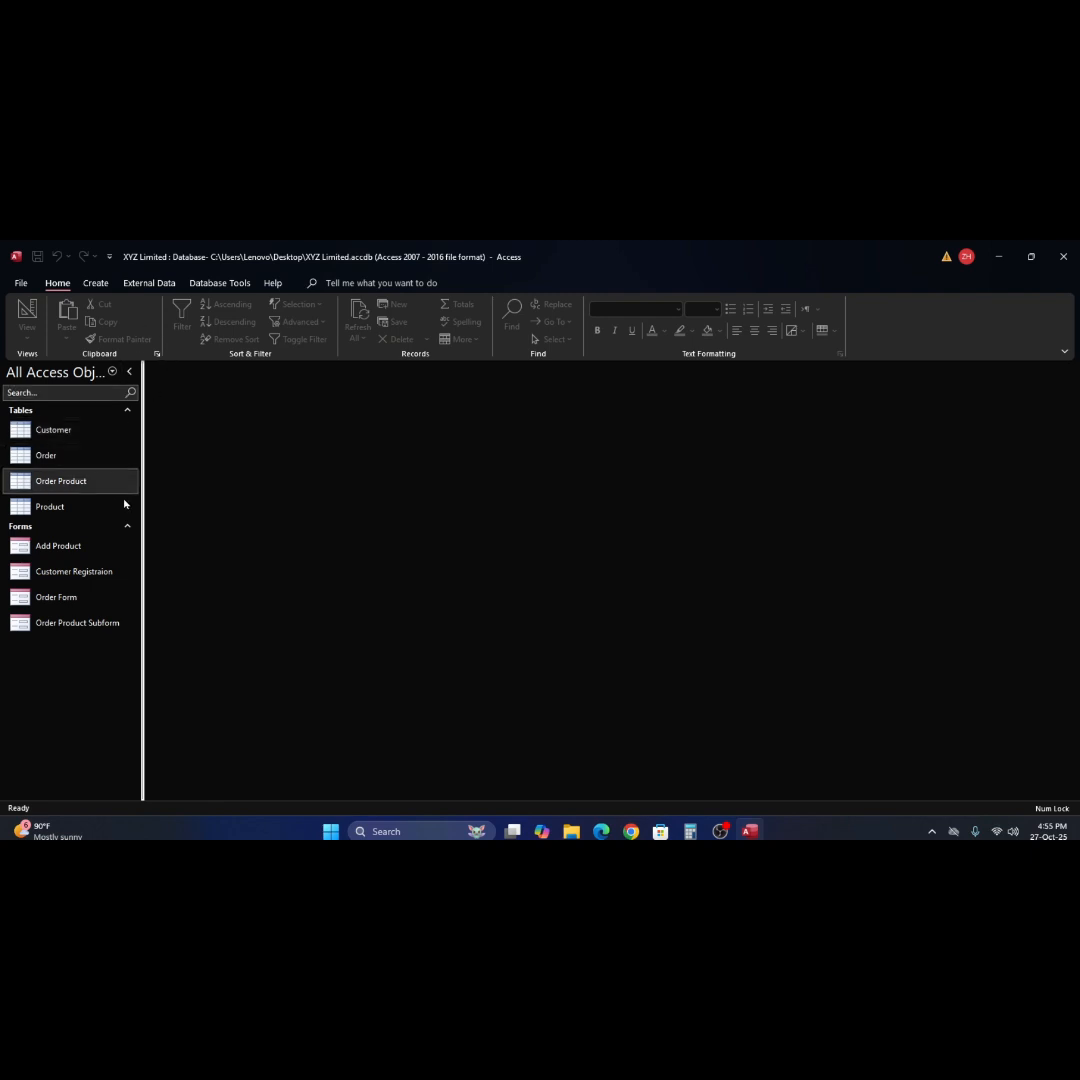
# Try generating an automatic report from Order Form and close it without saving.
pyautogui.click(40, 597)
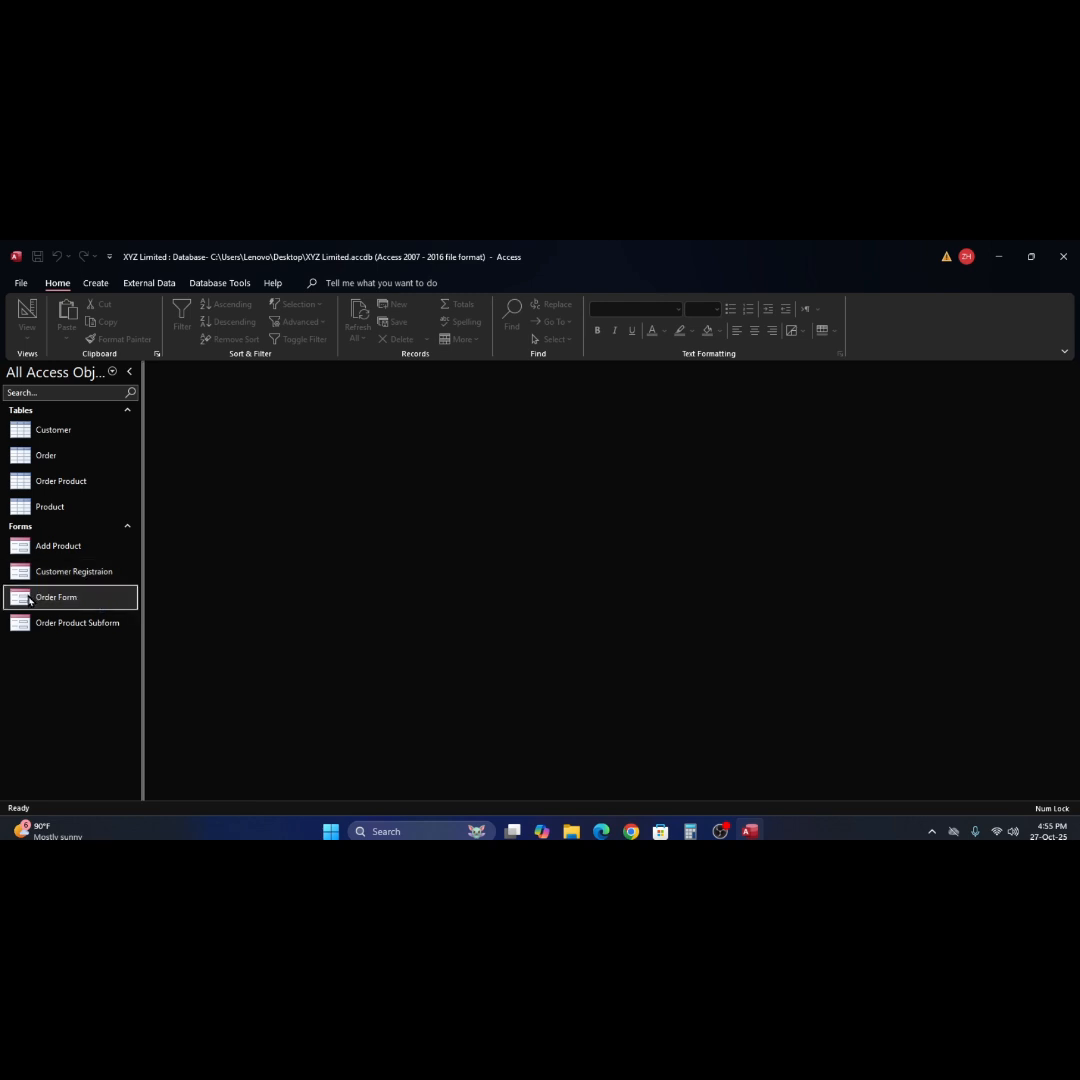
pyautogui.click(99, 286)
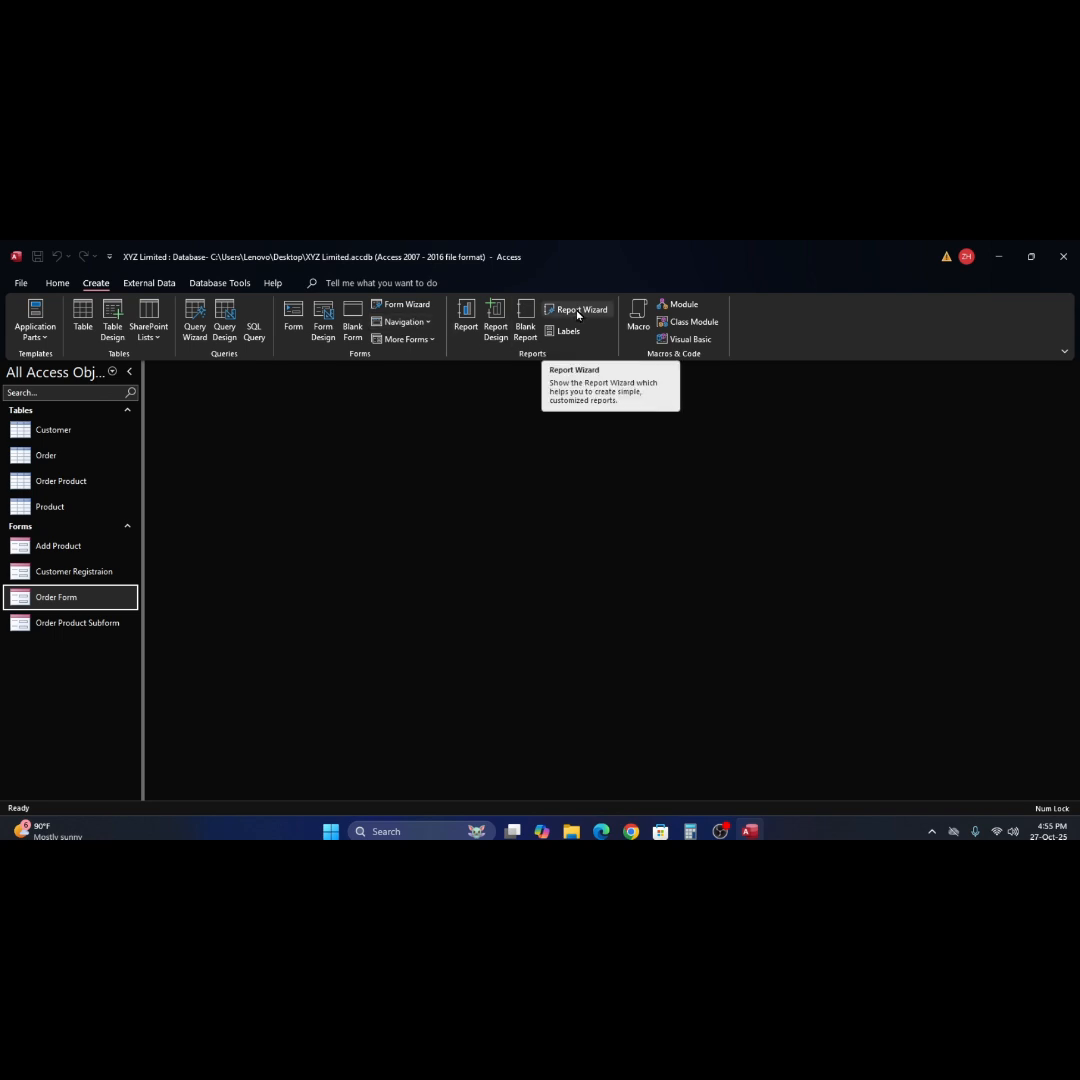
pyautogui.click(470, 322)
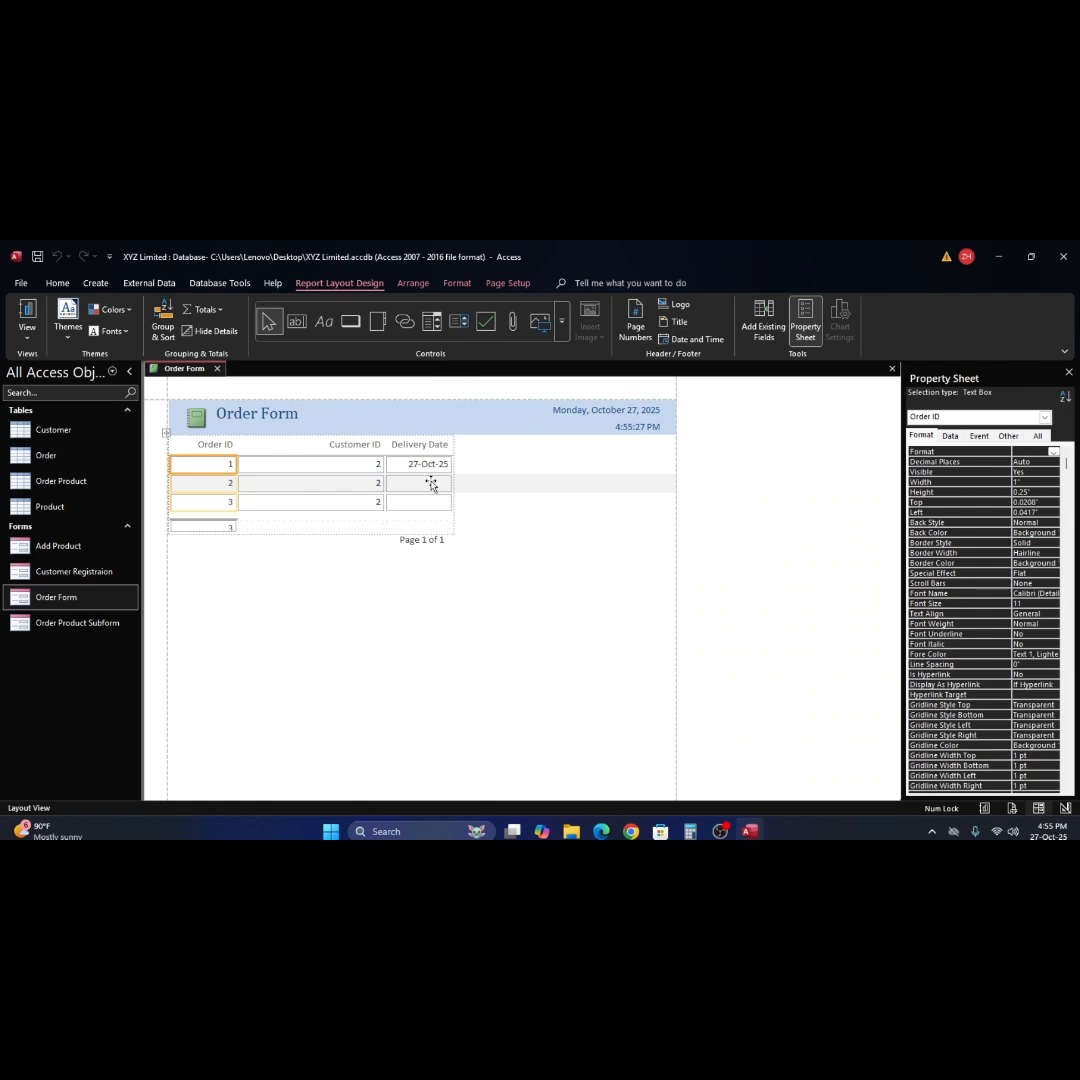
pyautogui.click(431, 484)
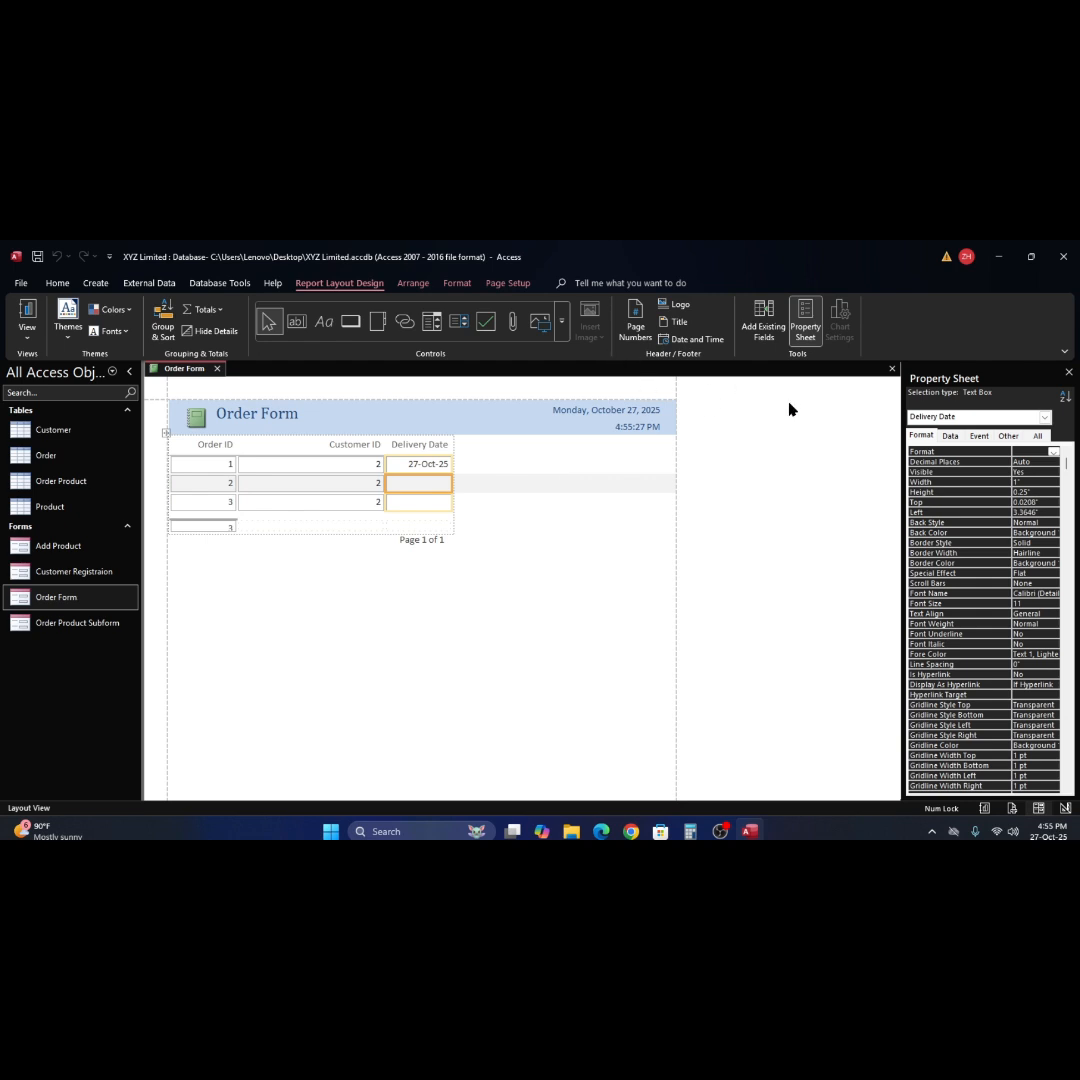
pyautogui.click(893, 373)
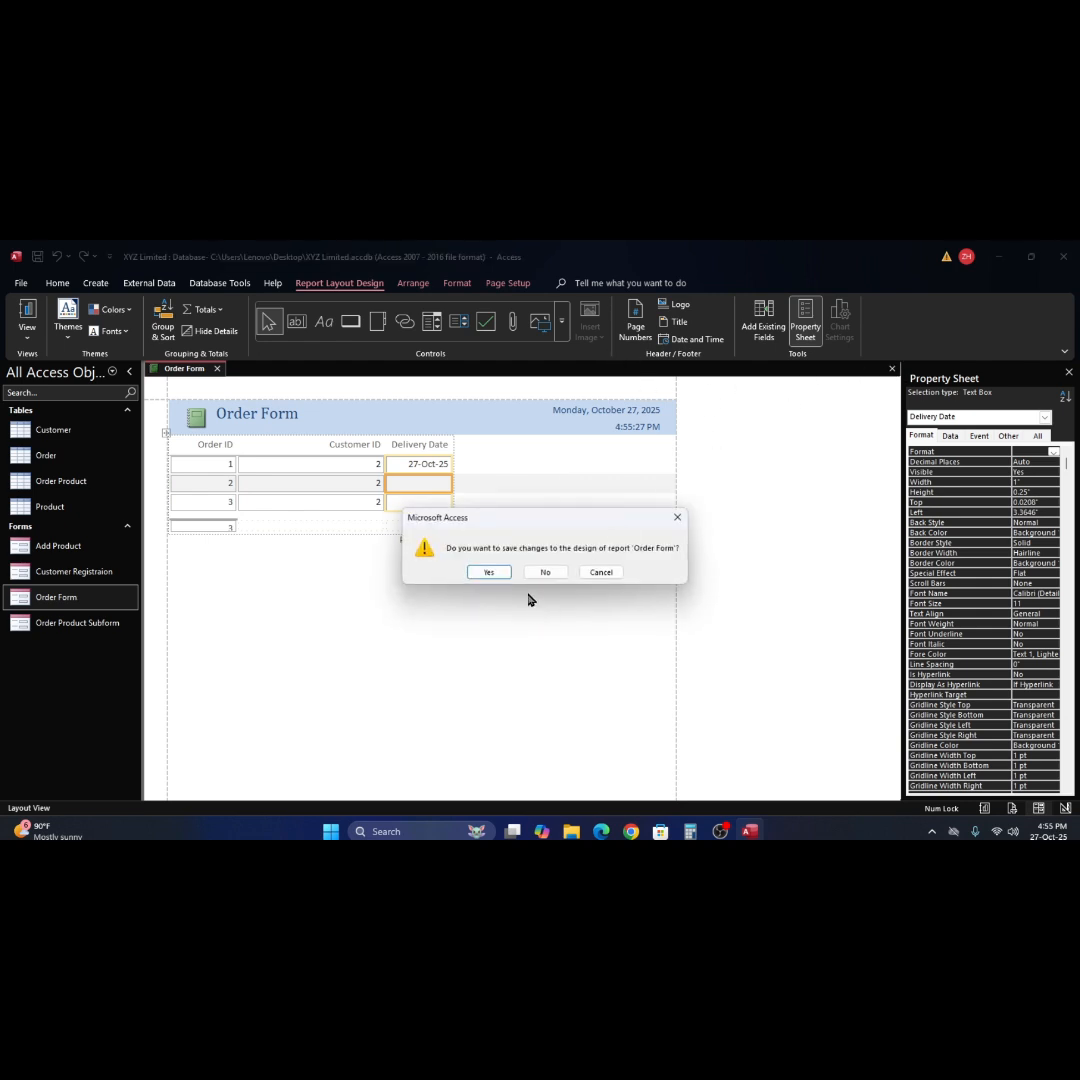
pyautogui.click(545, 574)
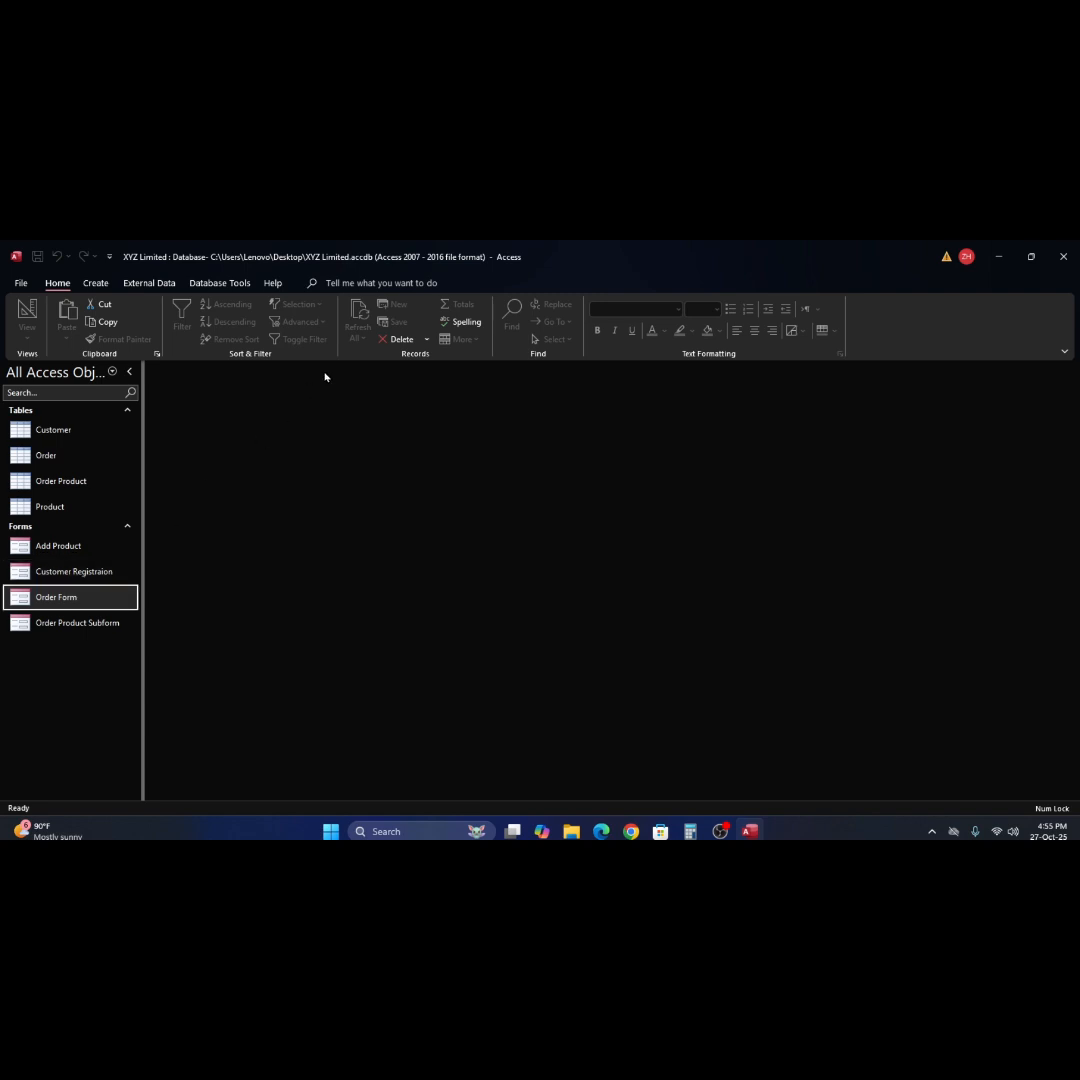
# Try the automatic report from Order Form once more, examine it in Report View and discard it unsaved.
pyautogui.click(100, 285)
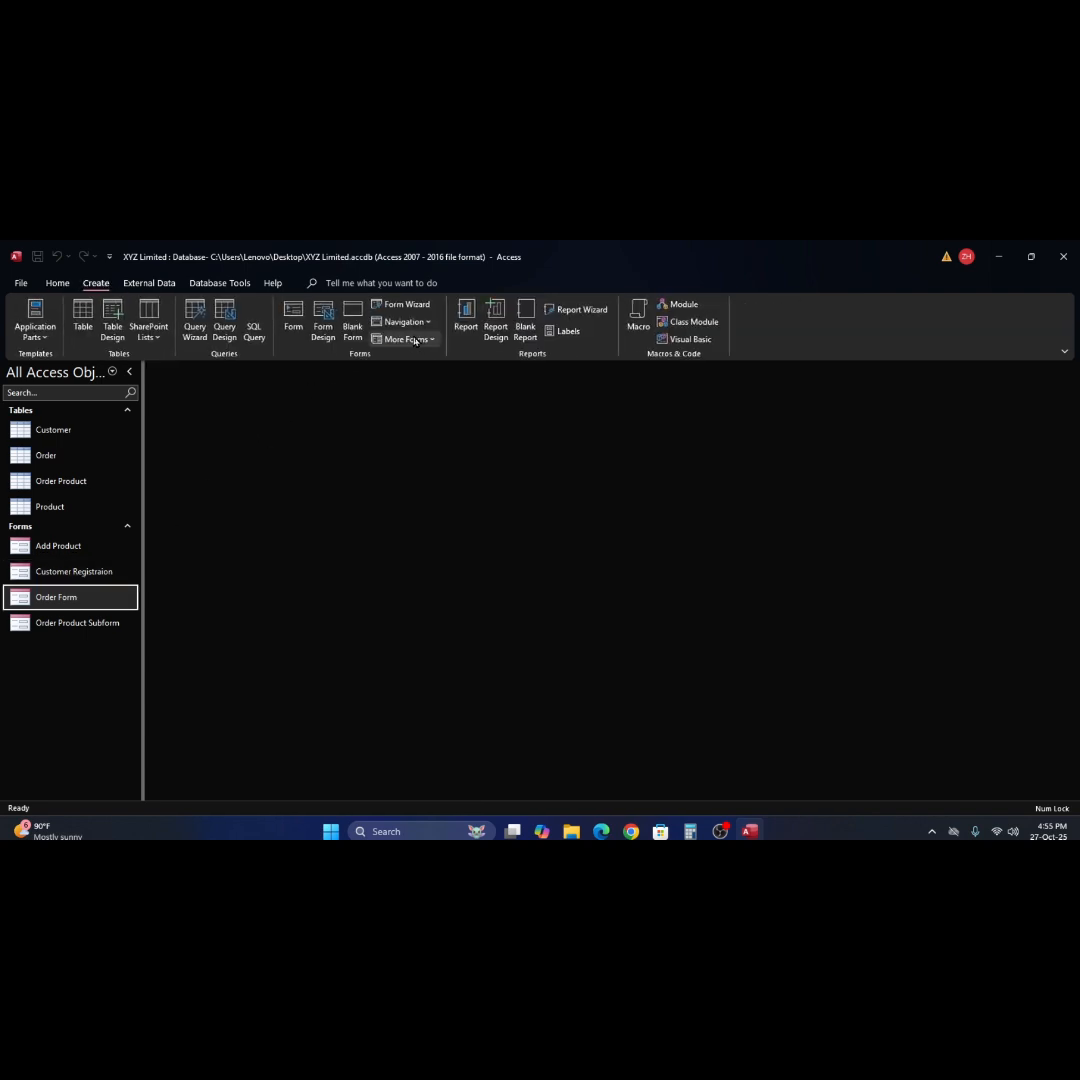
pyautogui.click(467, 318)
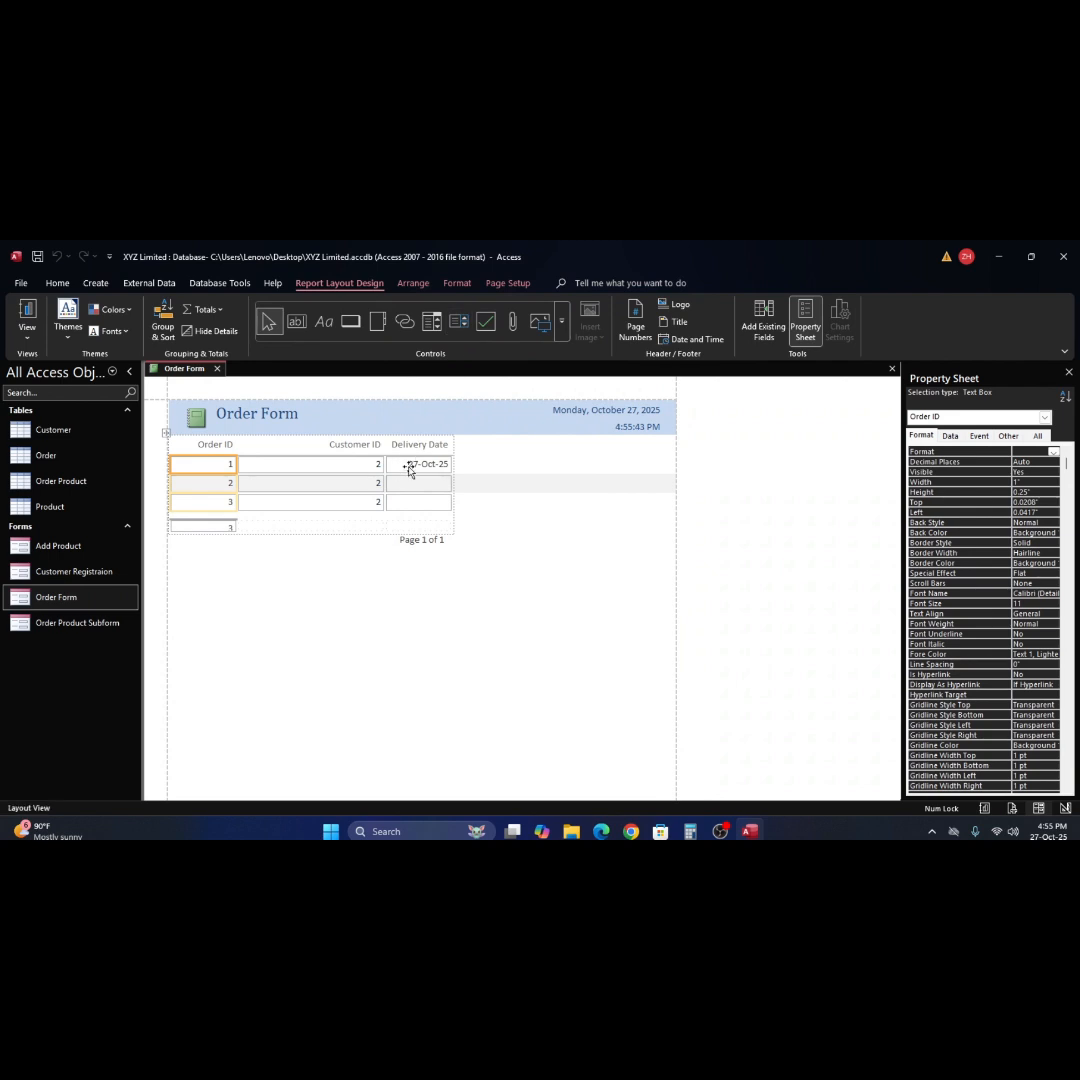
pyautogui.click(472, 487)
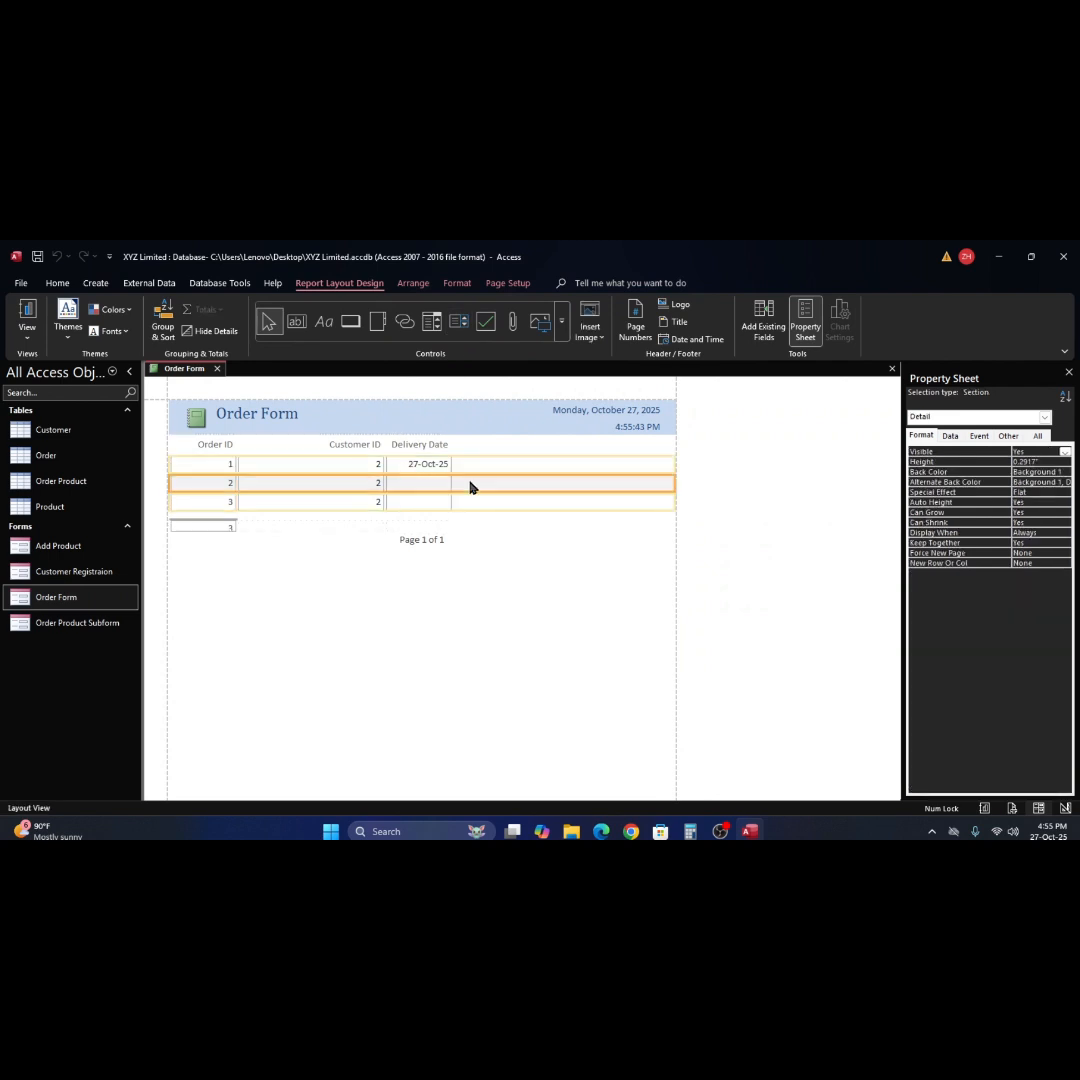
pyautogui.rightClick(477, 510)
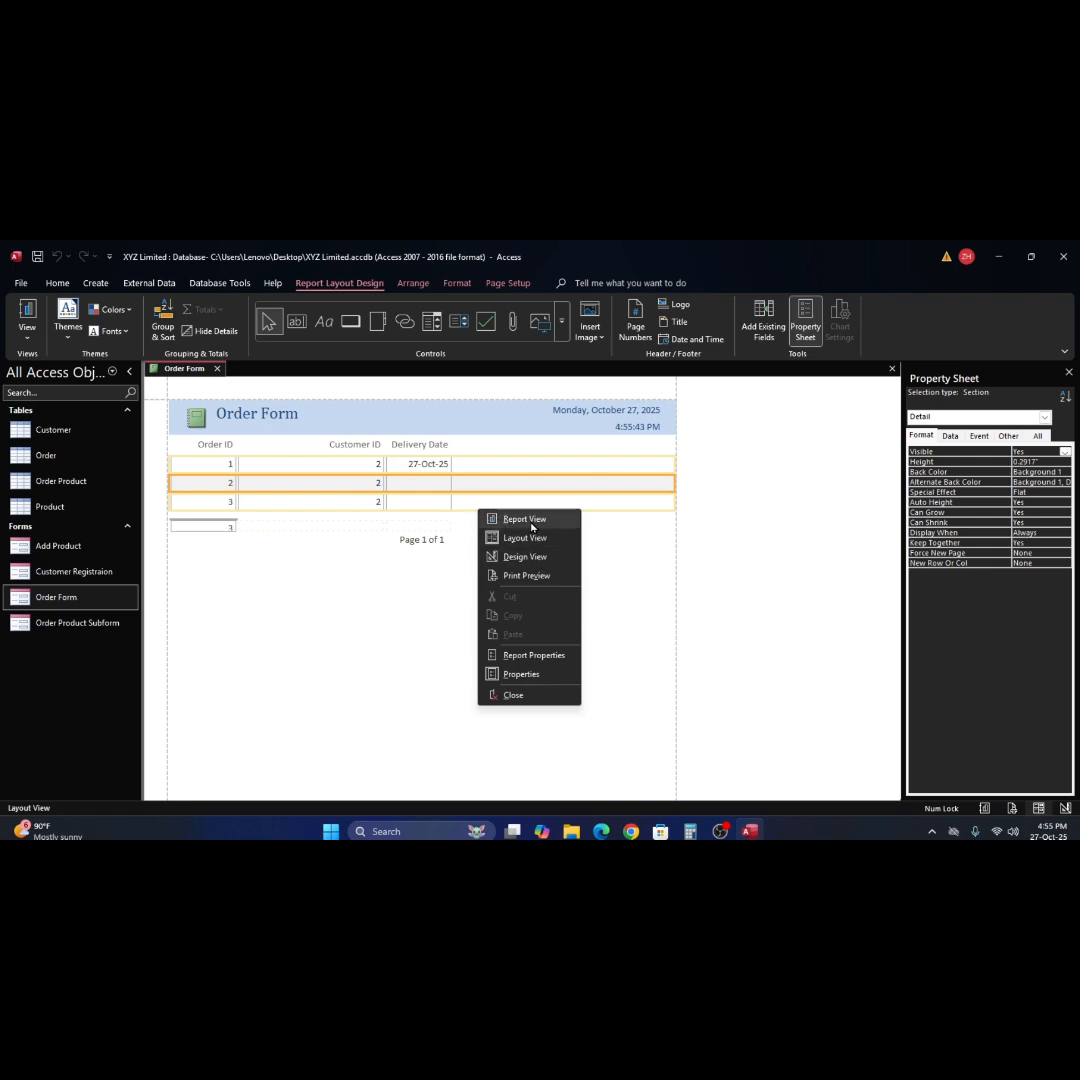
pyautogui.click(524, 519)
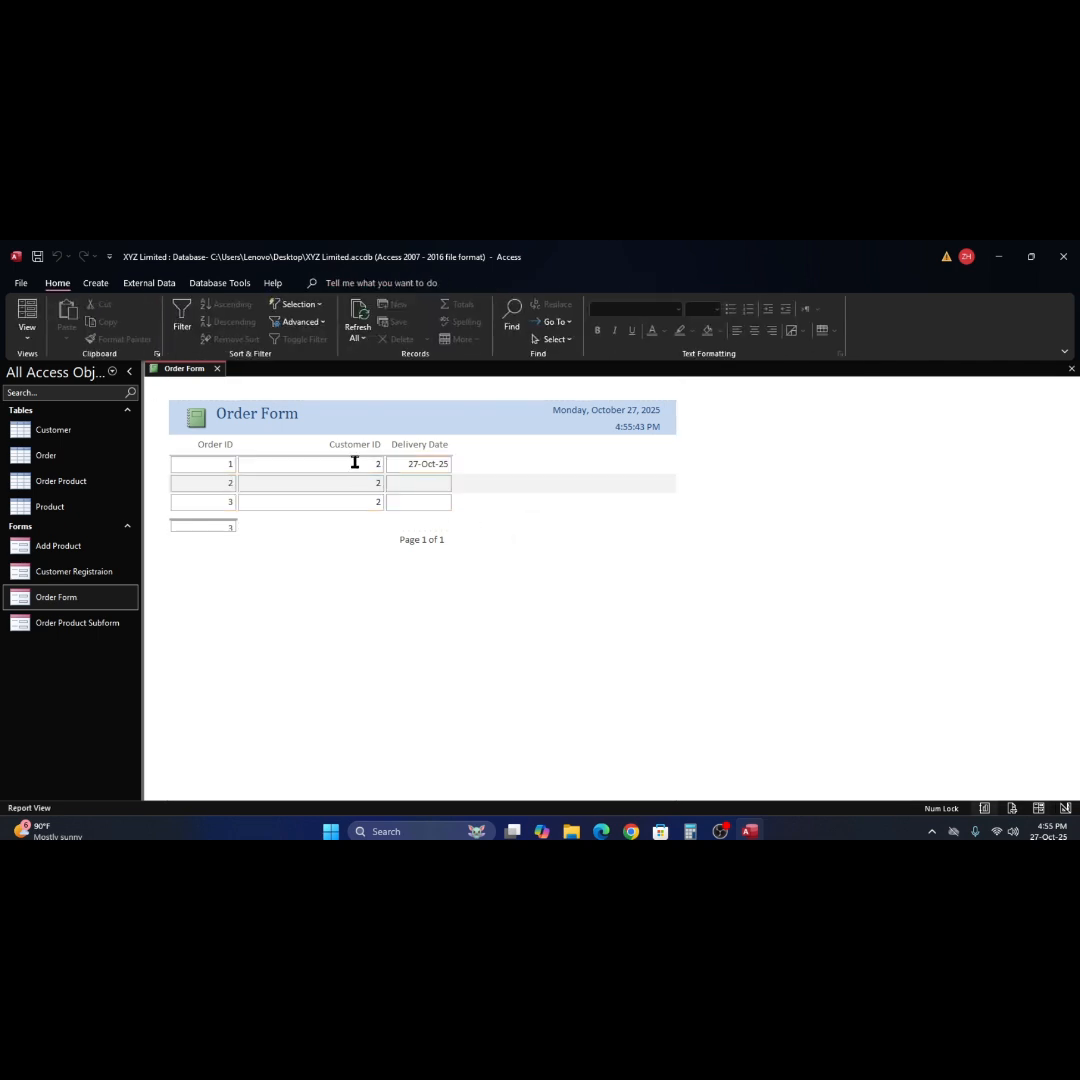
pyautogui.press('Delete')
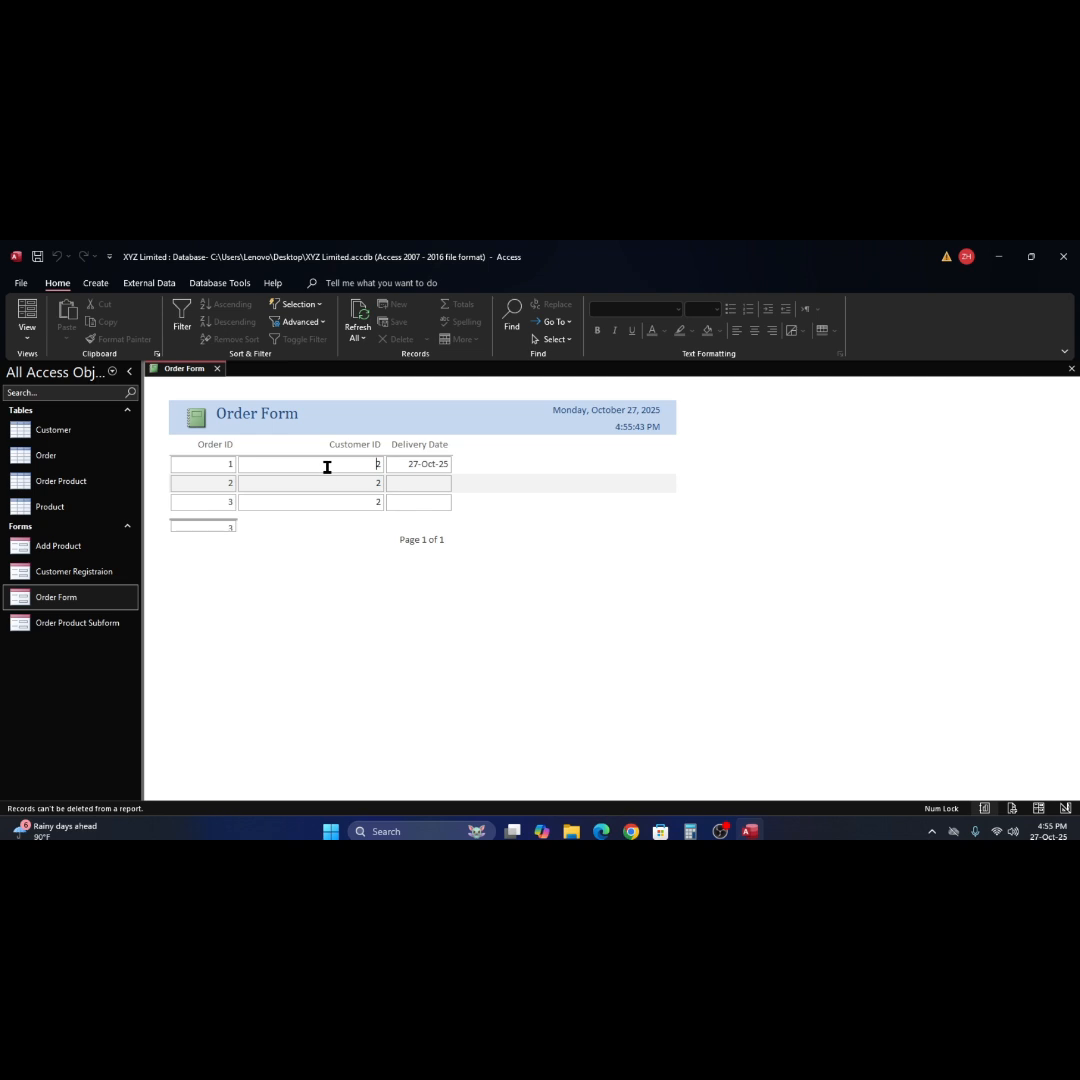
pyautogui.click(333, 485)
pyautogui.click(1072, 369)
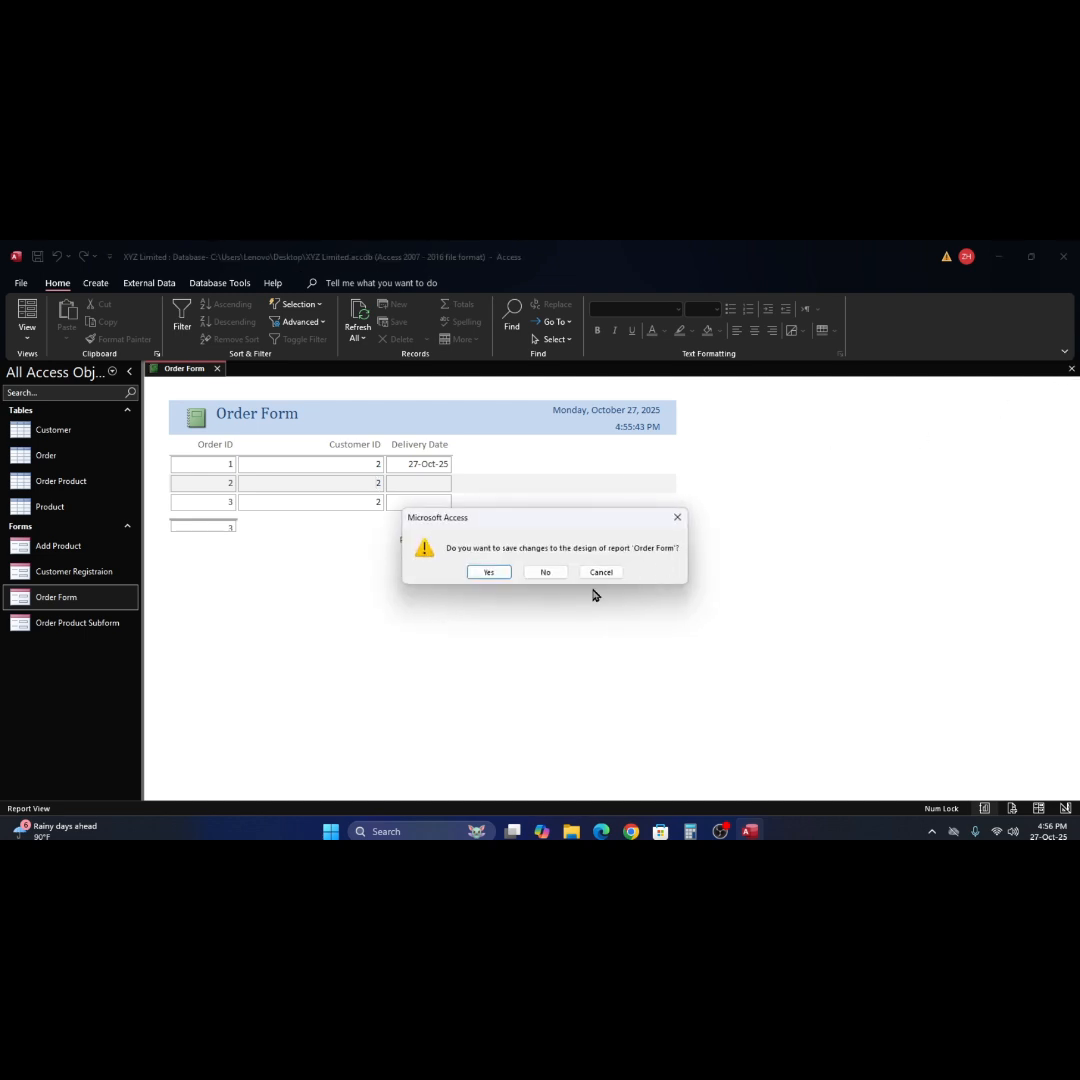
pyautogui.click(547, 573)
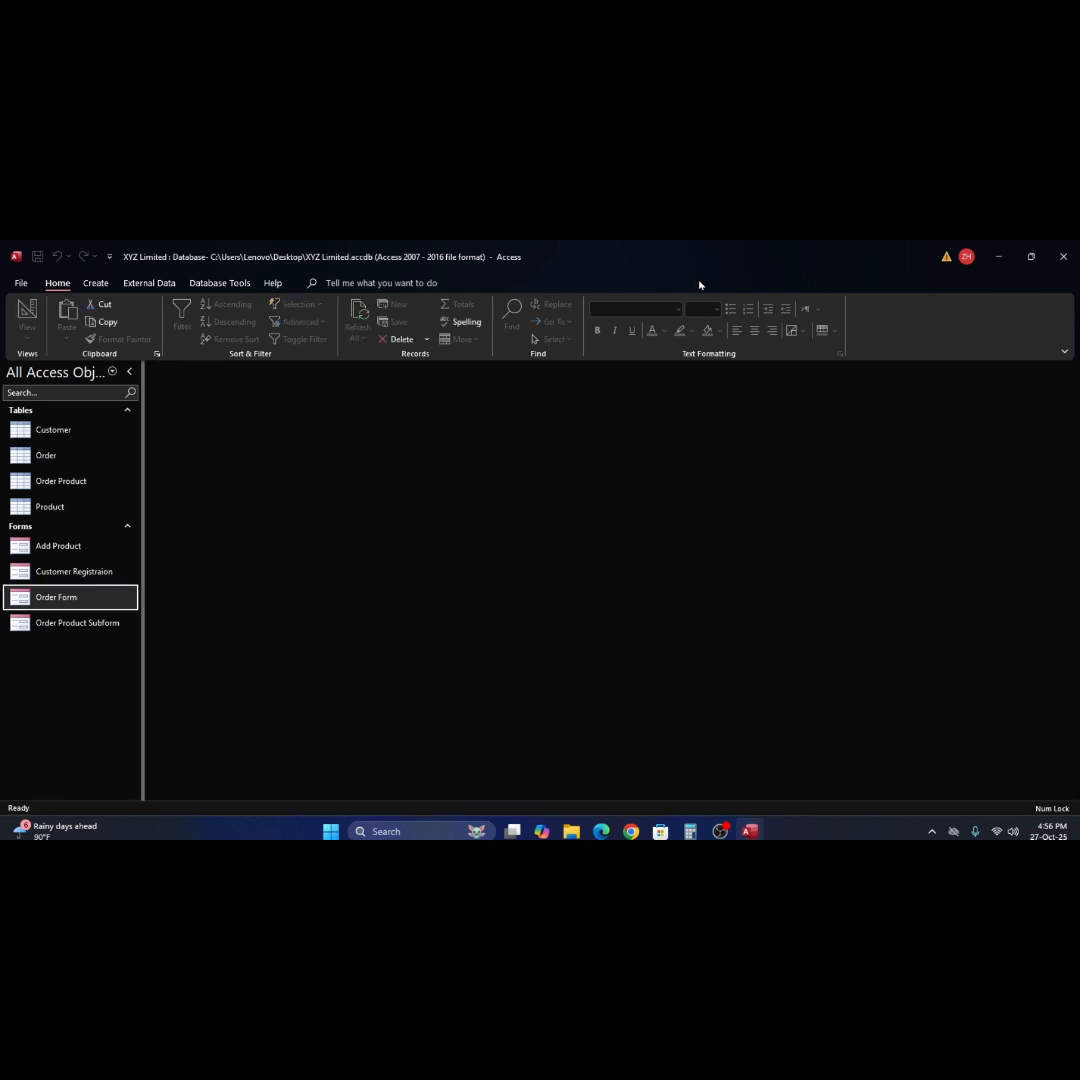
# Start the Report Wizard and add the Order ID and Customer ID fields from the Order table.
pyautogui.click(97, 286)
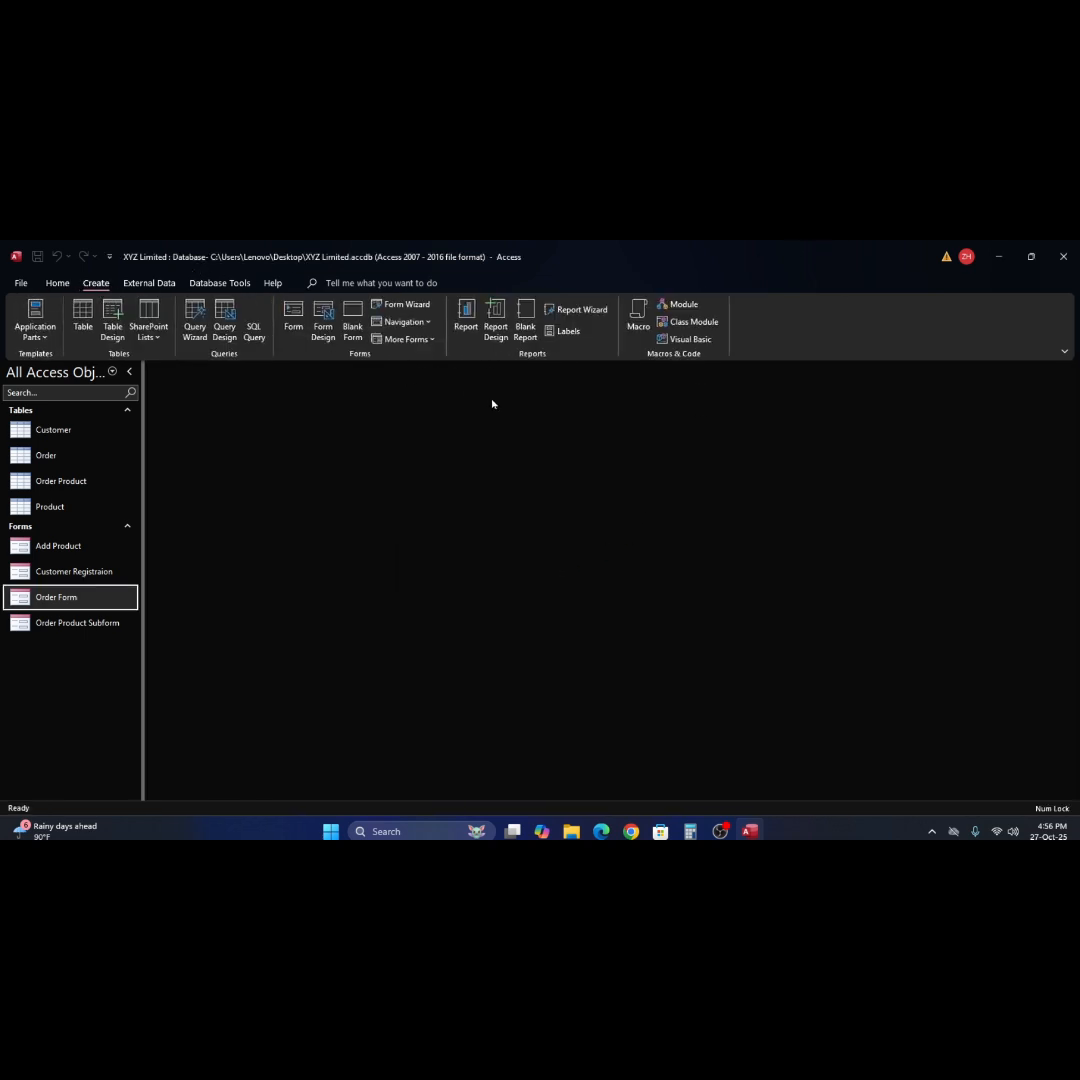
pyautogui.click(571, 311)
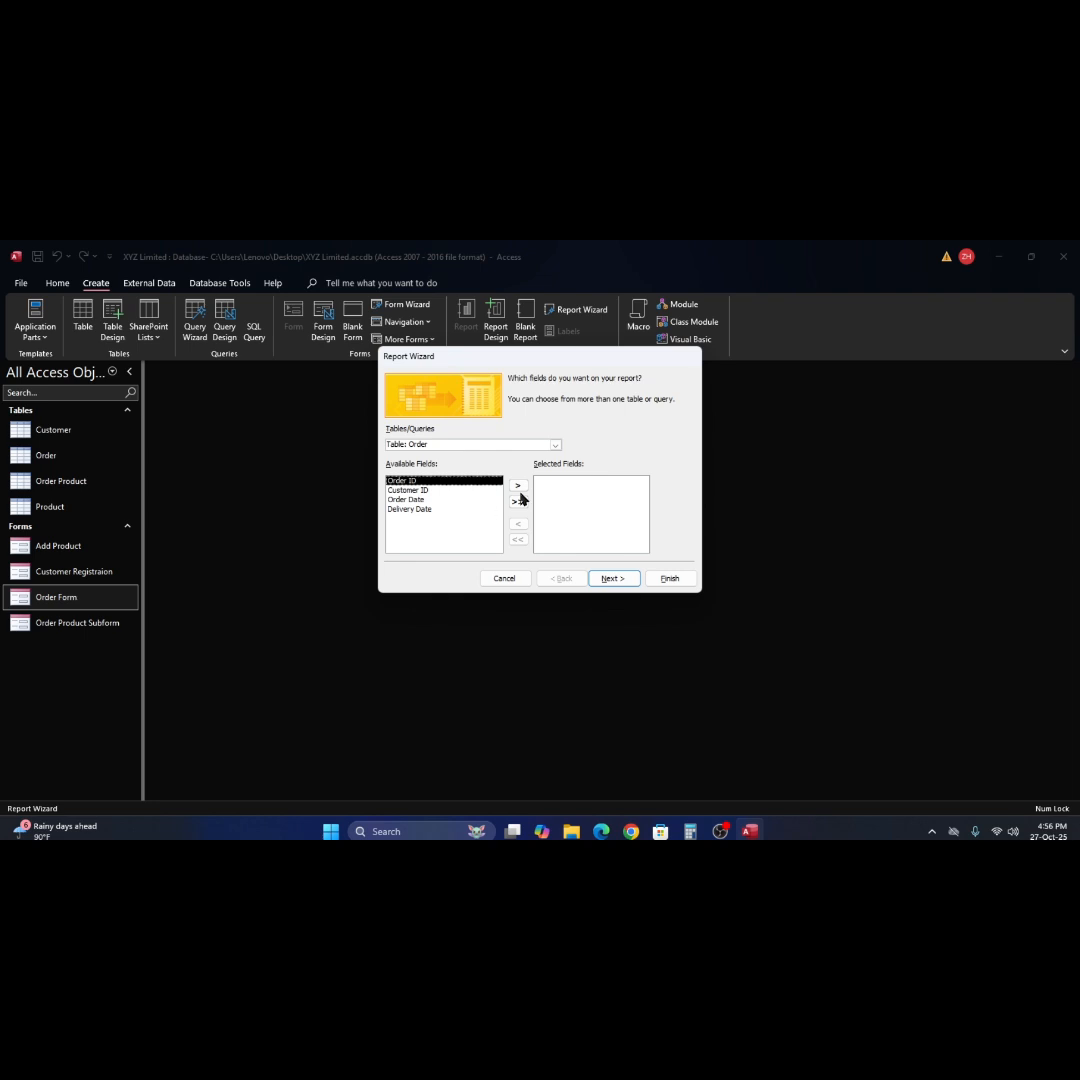
pyautogui.click(556, 445)
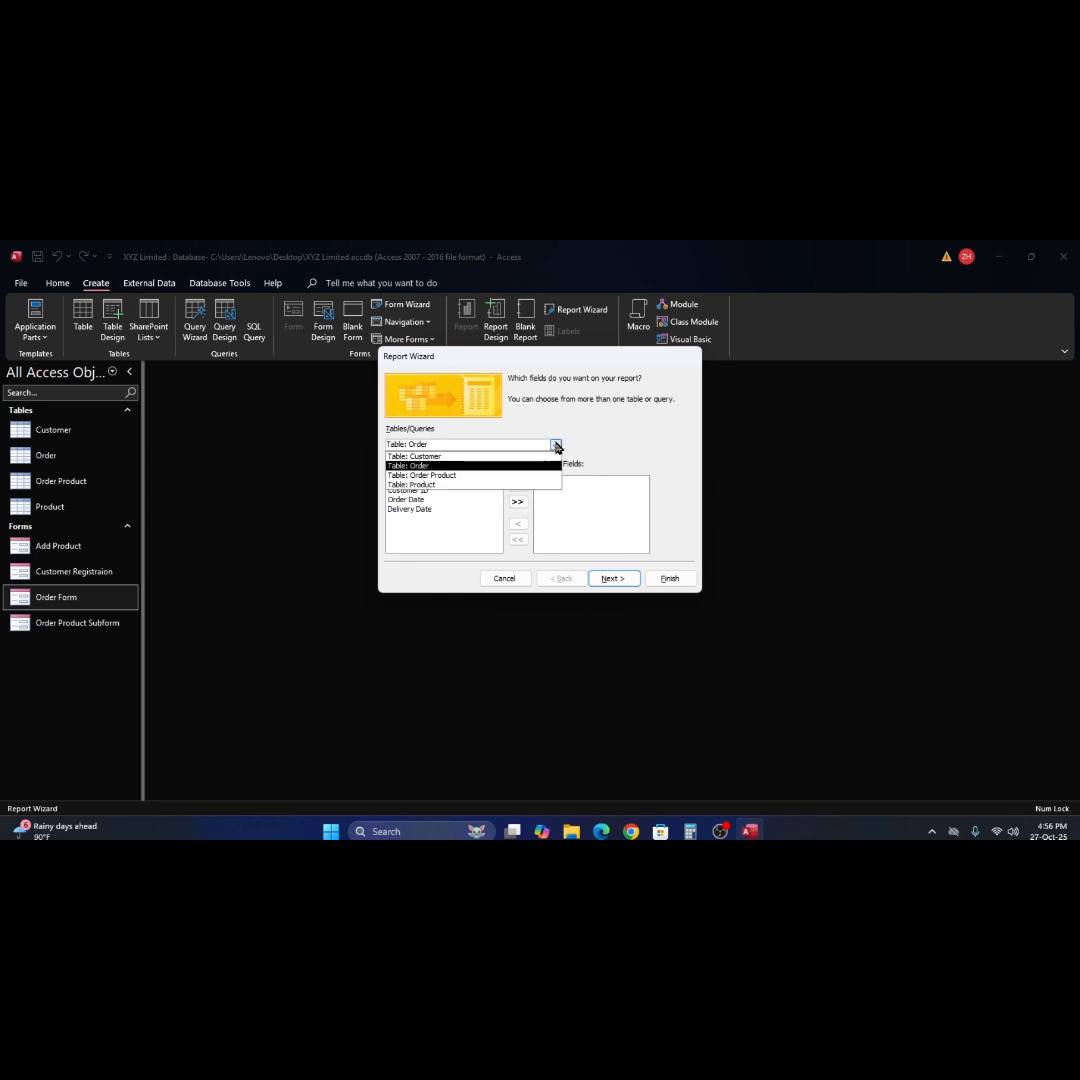
pyautogui.click(556, 446)
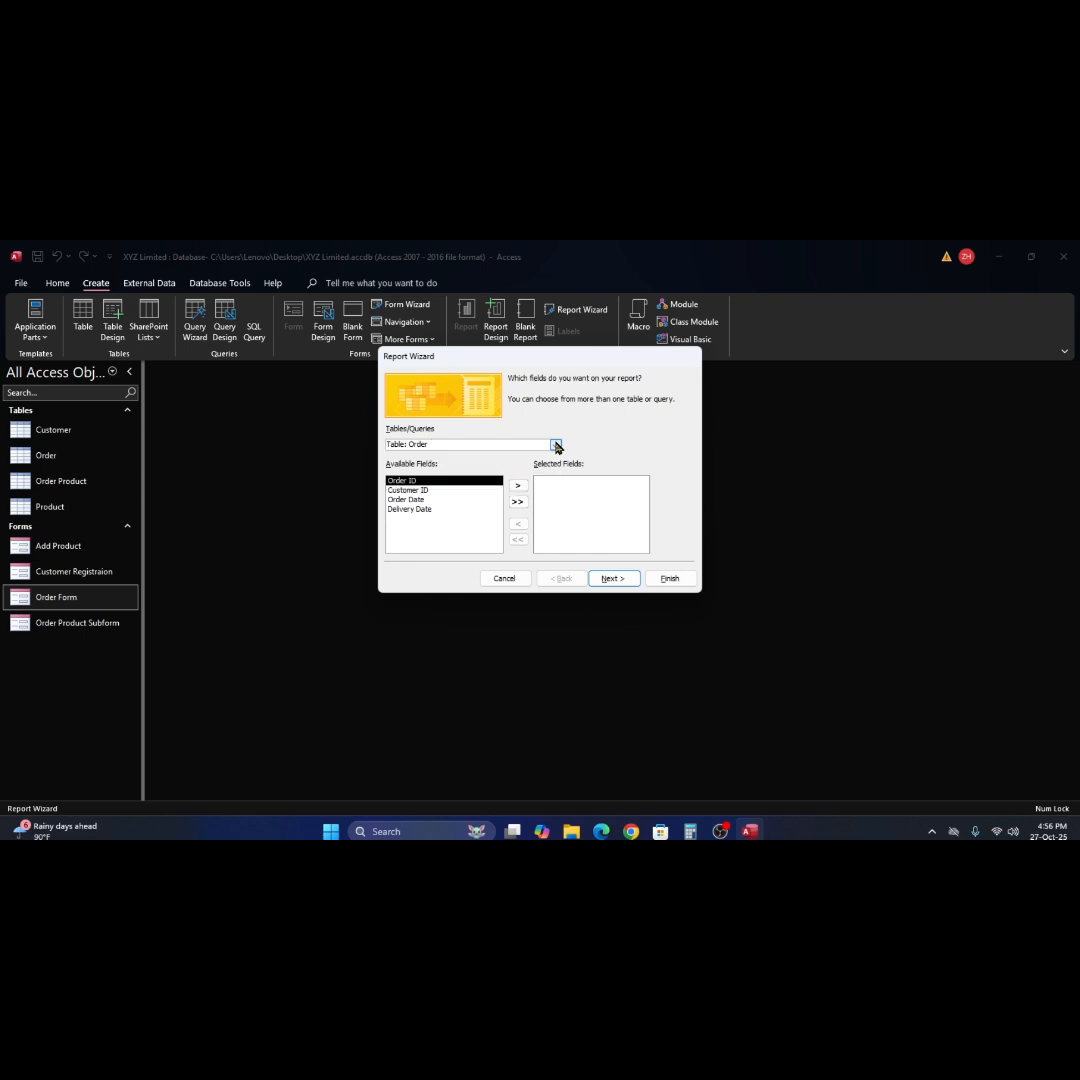
pyautogui.click(517, 486)
pyautogui.click(518, 486)
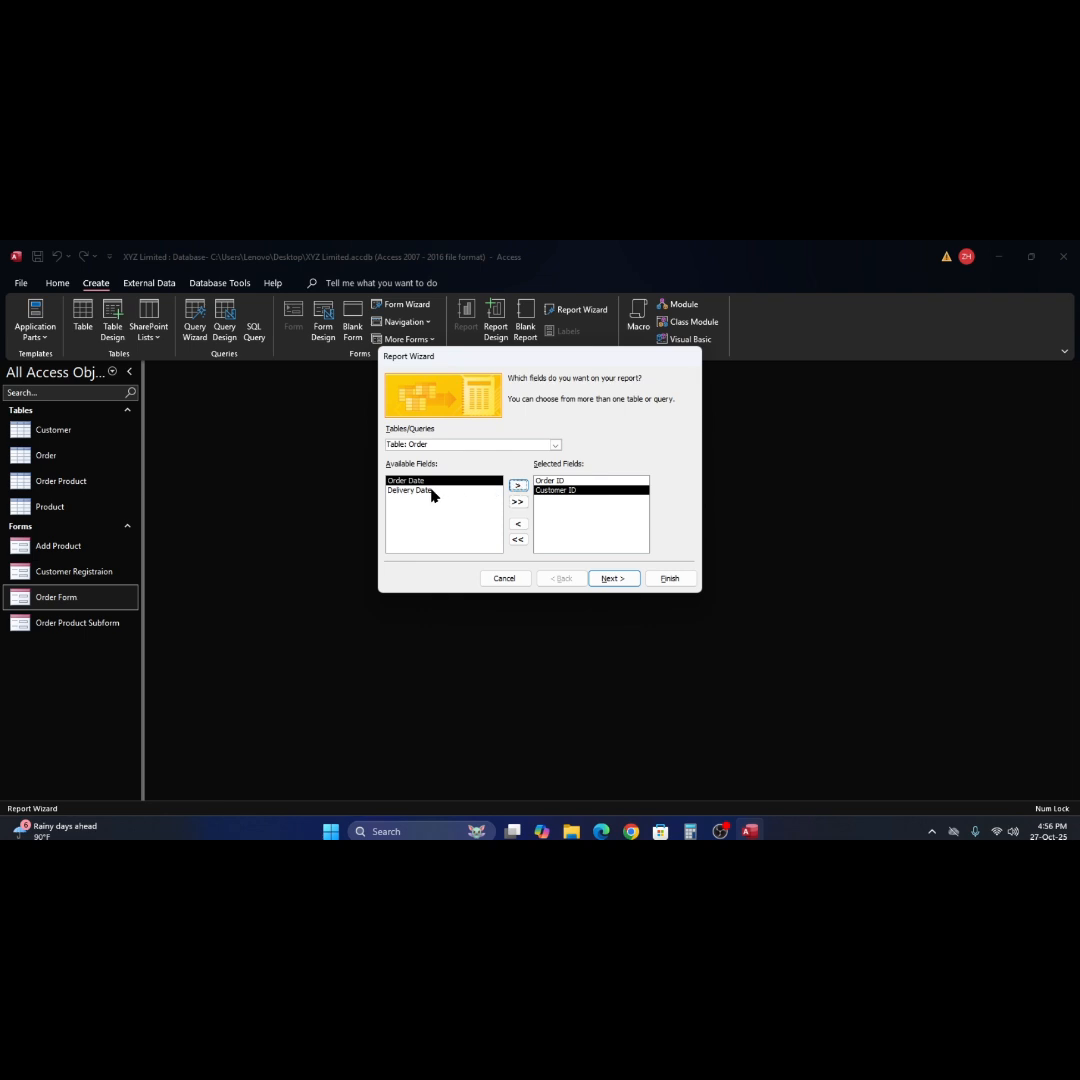
# Add the Product Name, Order ID and Quantity fields from the Order Product table to the report's selected fields.
pyautogui.click(555, 446)
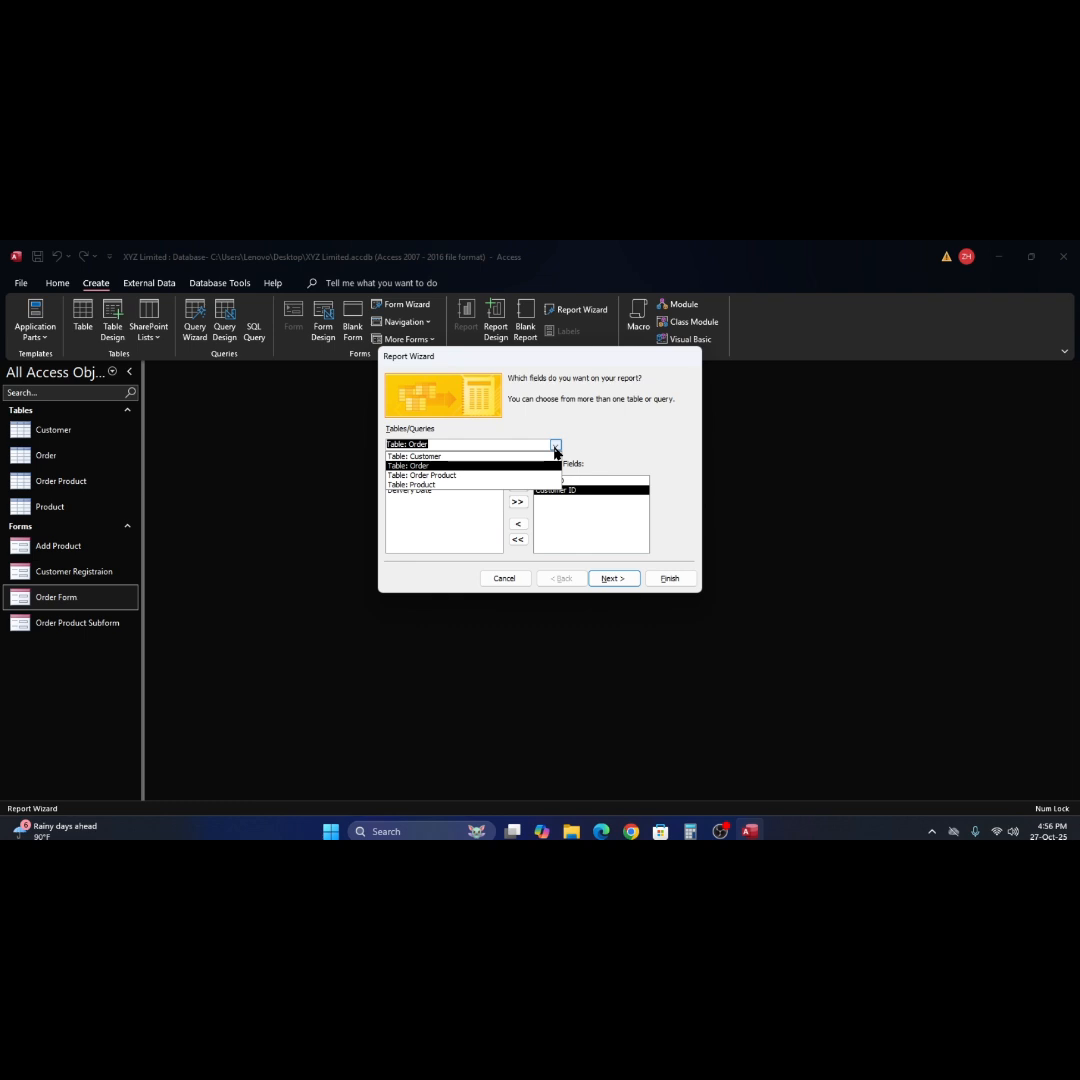
pyautogui.click(512, 476)
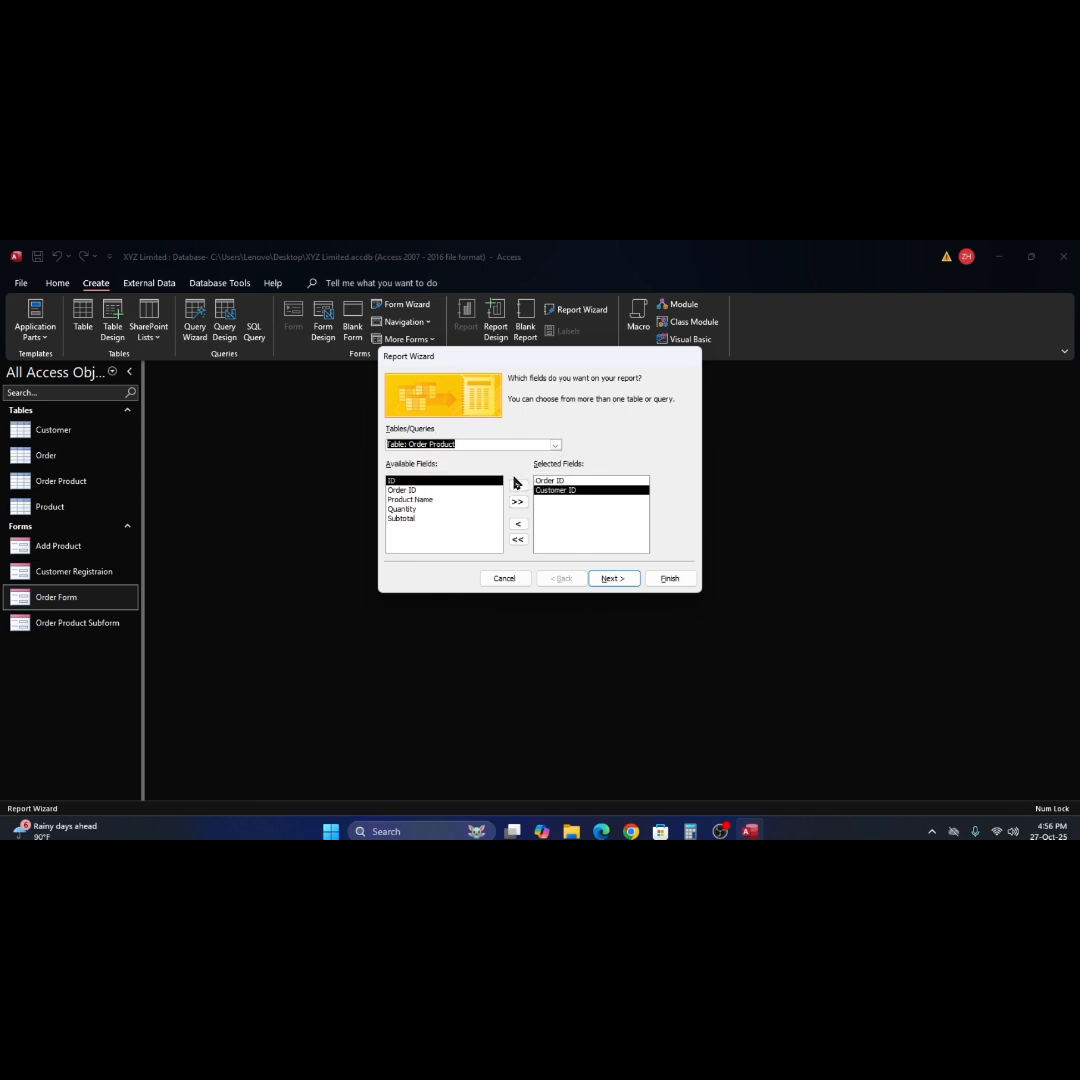
pyautogui.click(418, 500)
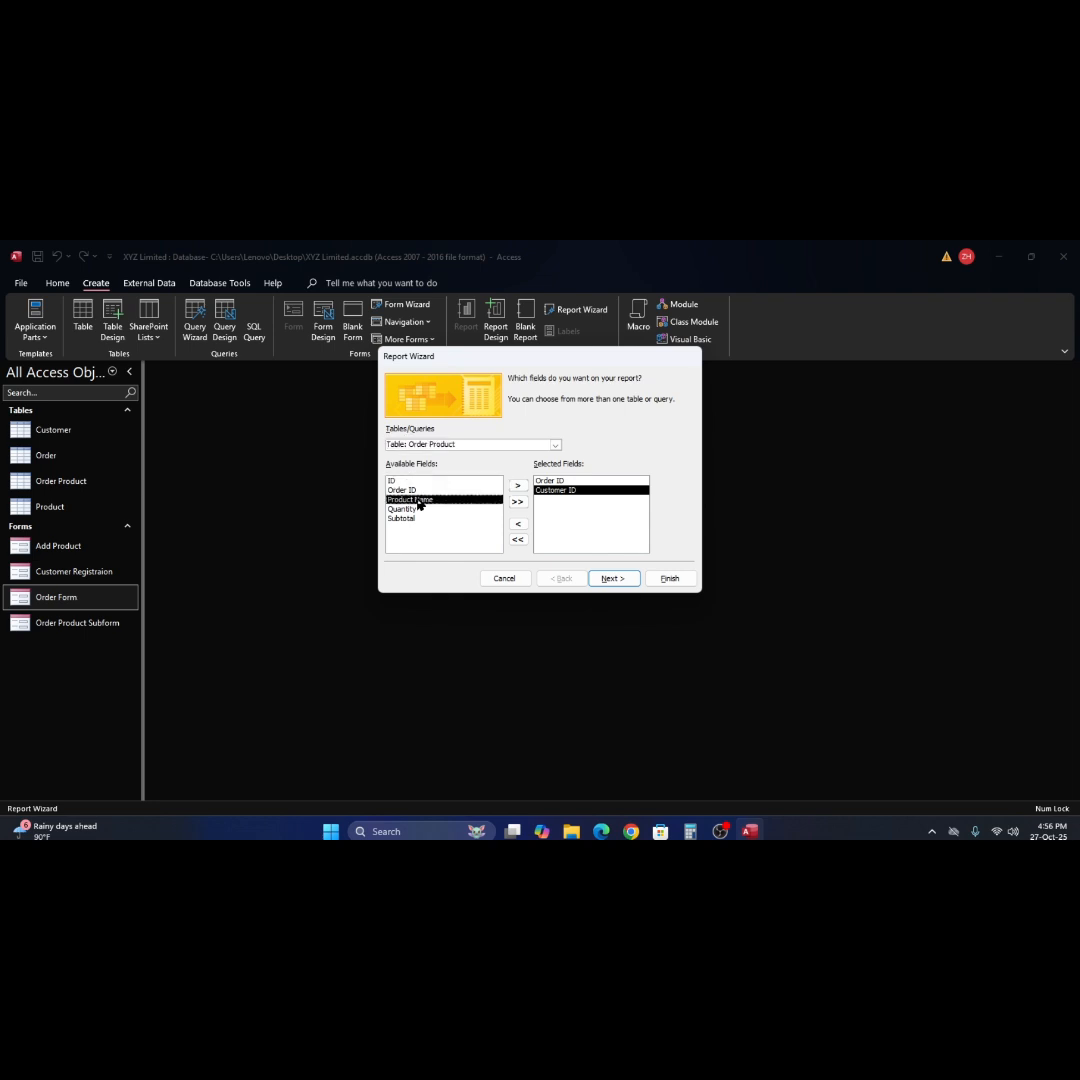
pyautogui.click(518, 486)
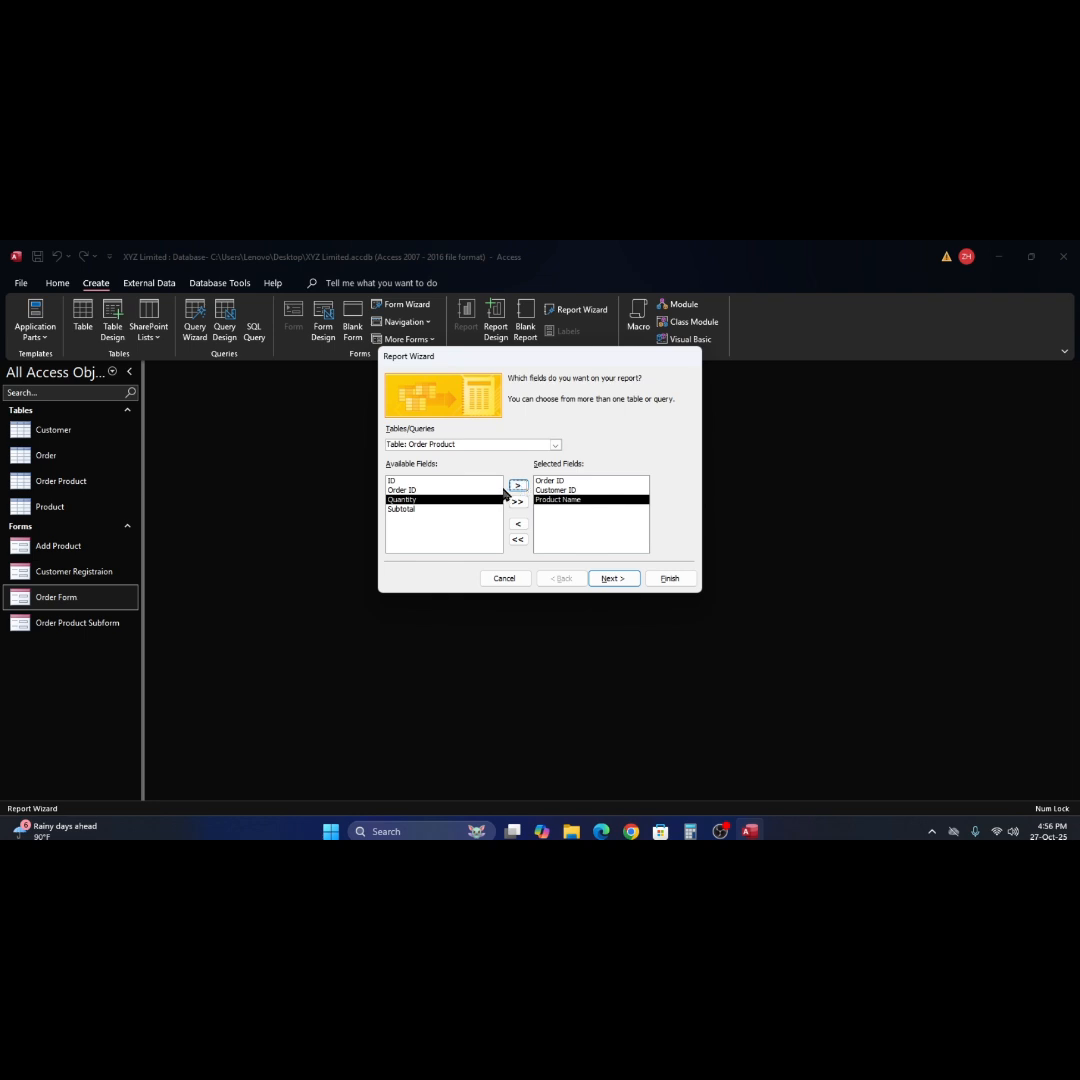
pyautogui.click(441, 491)
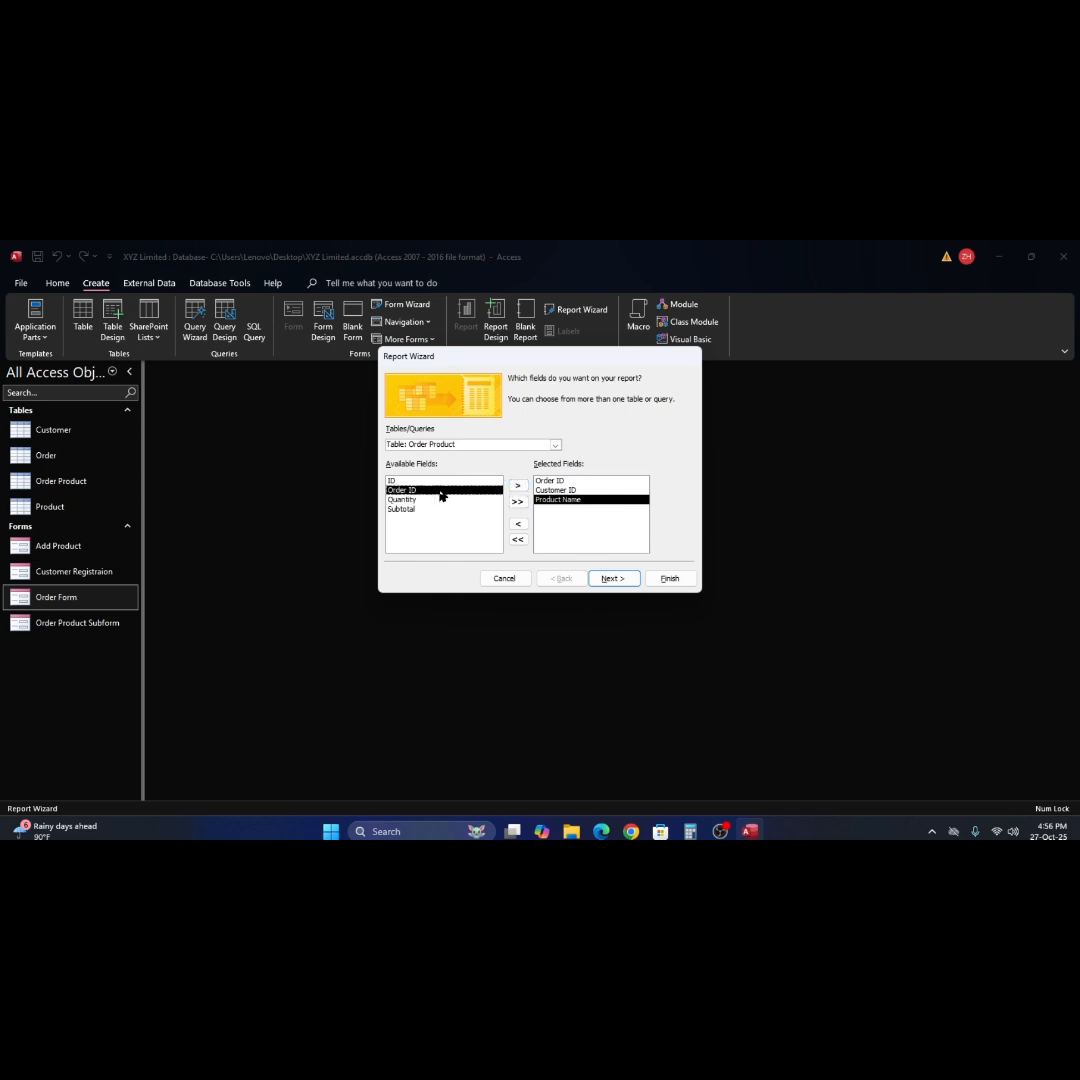
pyautogui.click(518, 486)
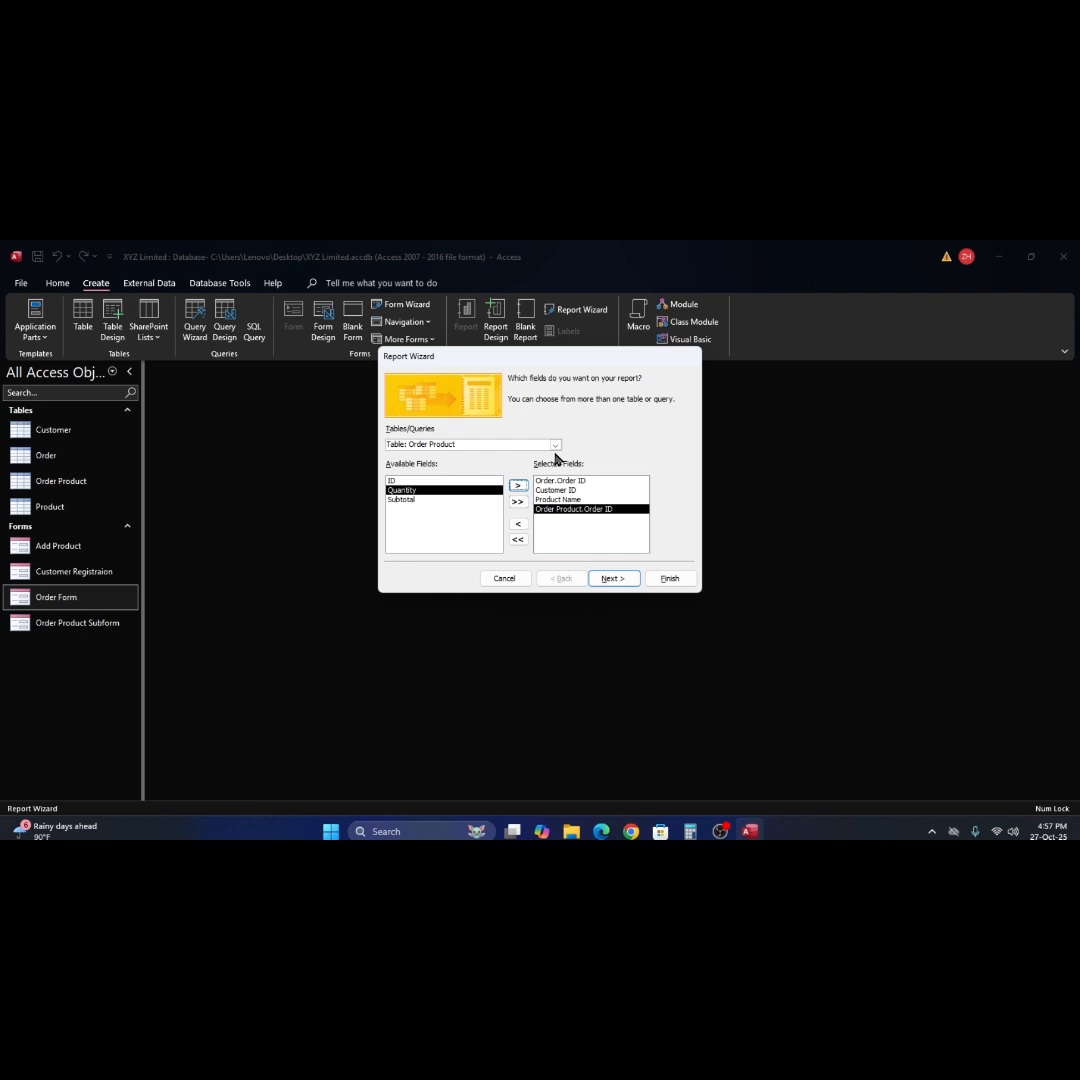
pyautogui.click(518, 486)
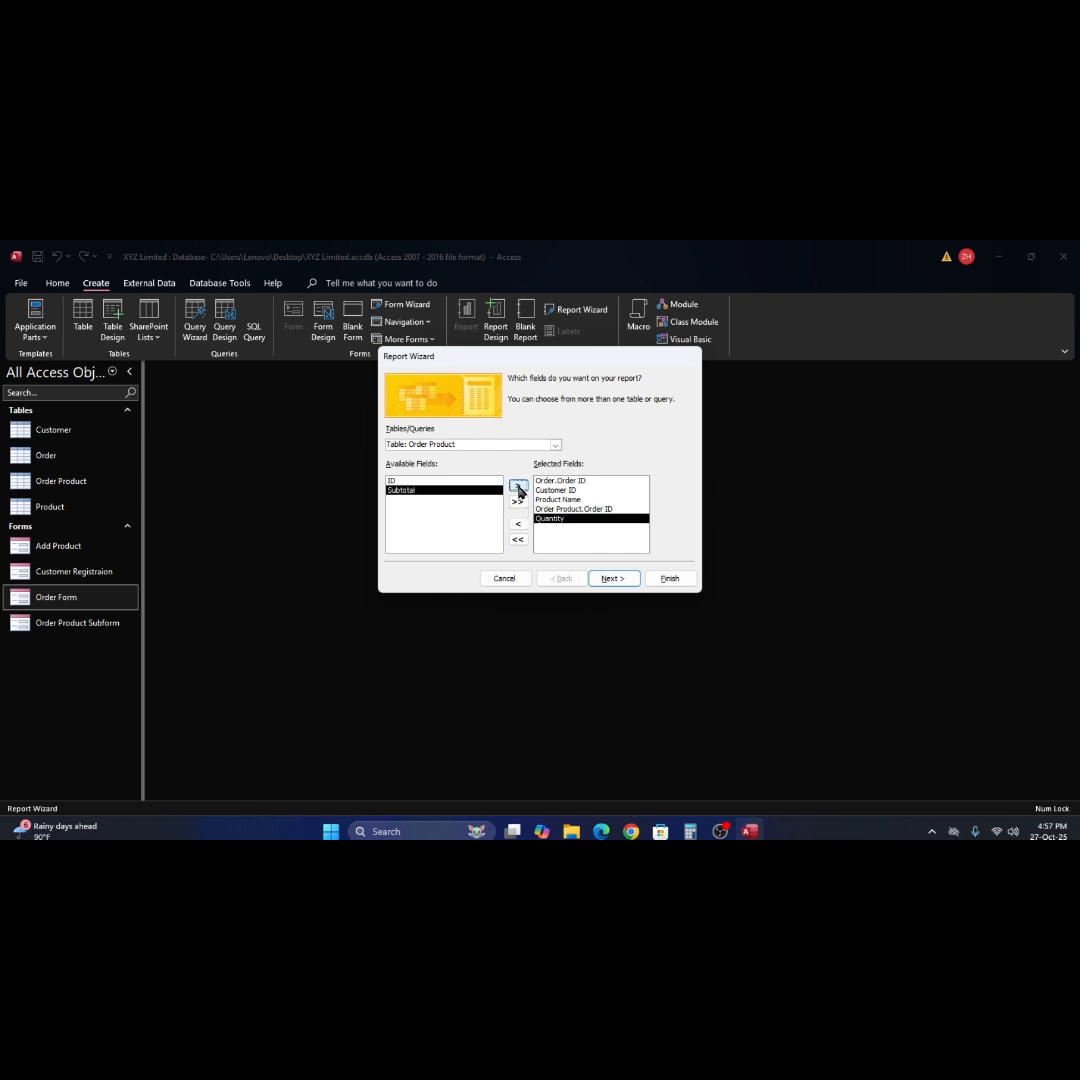
# Add the Unit Price field from the Product table to the report's selected fields.
pyautogui.click(556, 445)
pyautogui.click(495, 486)
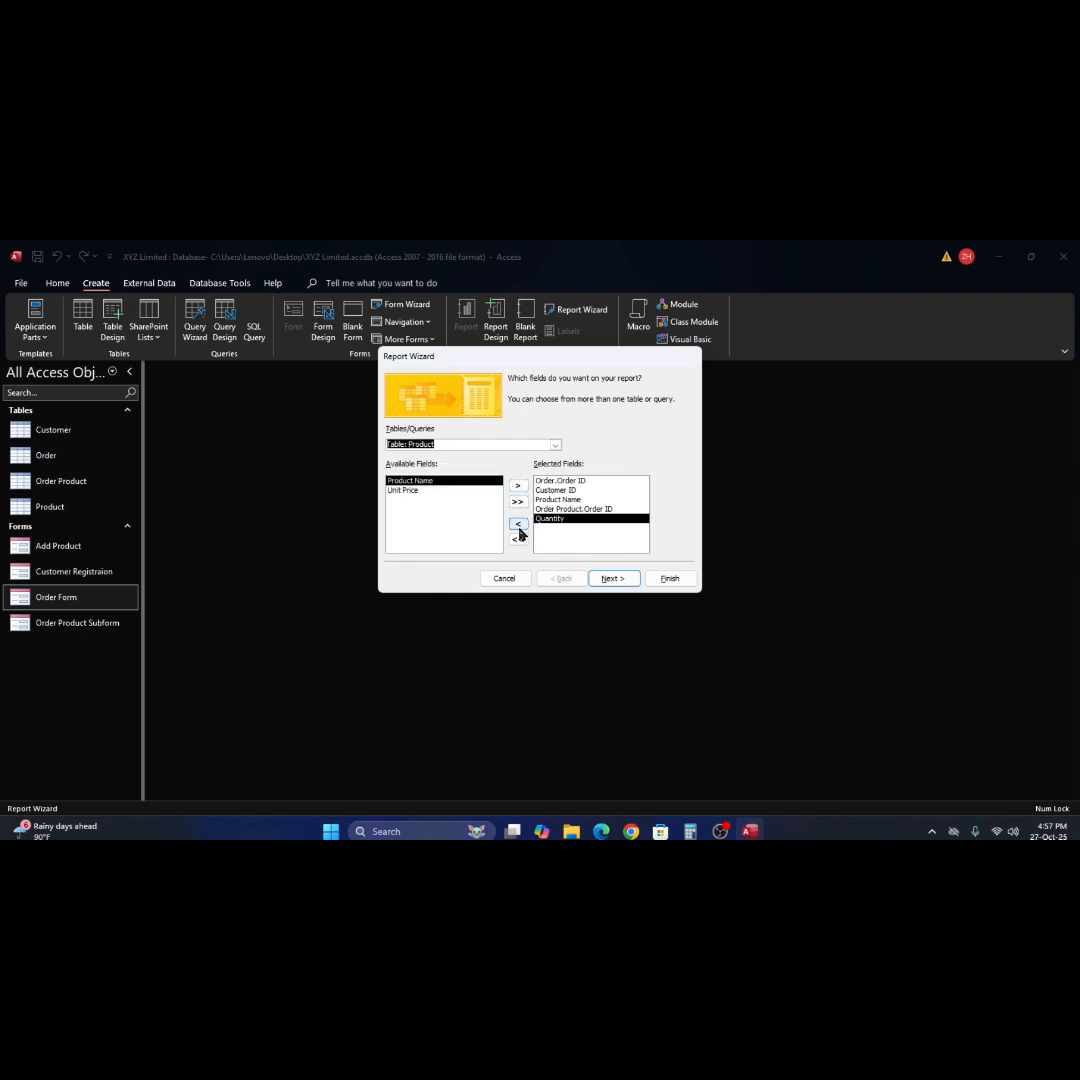
pyautogui.click(405, 490)
pyautogui.click(516, 486)
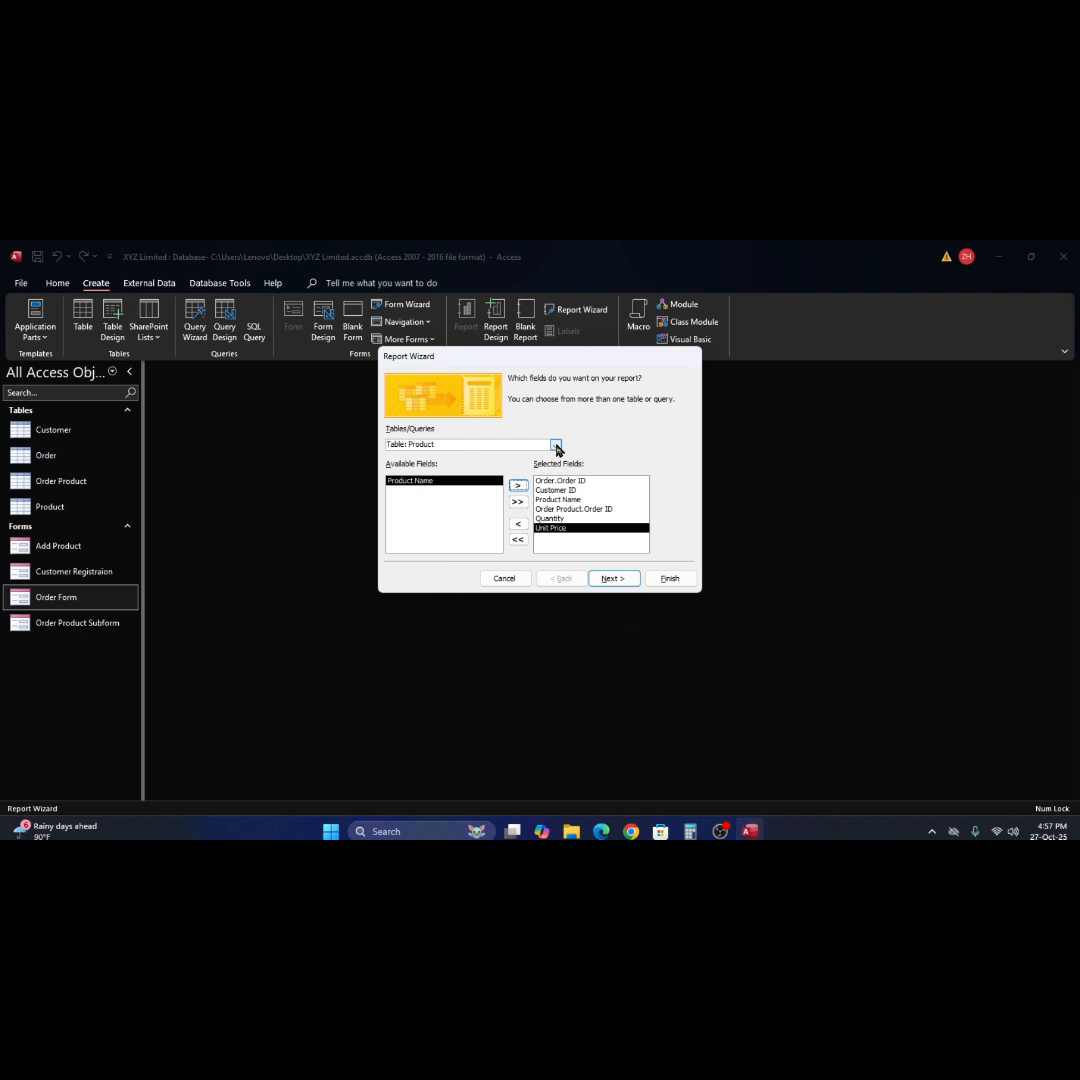
# Add the Subtotal field from the Order Product table to the report's selected fields.
pyautogui.click(556, 446)
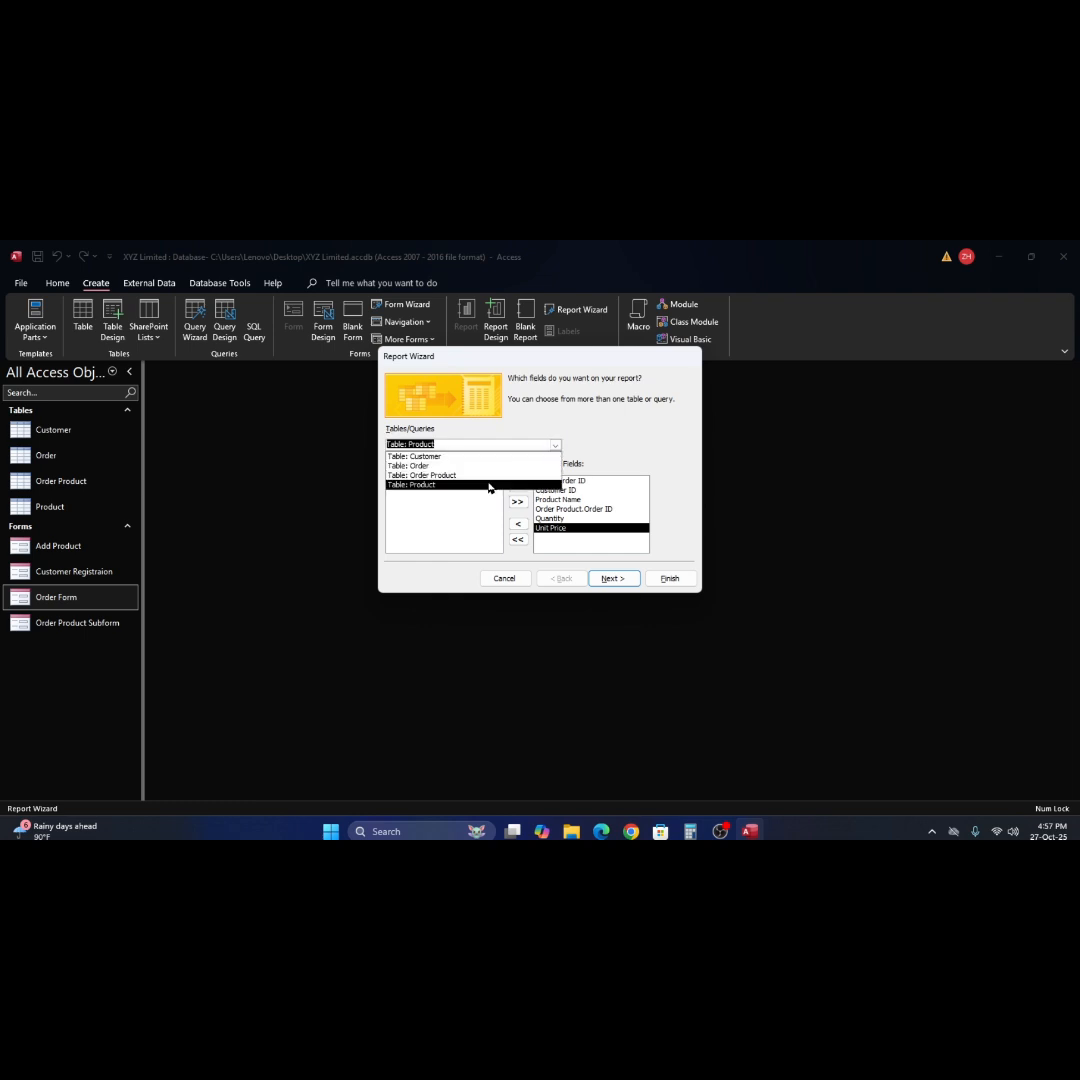
pyautogui.click(490, 485)
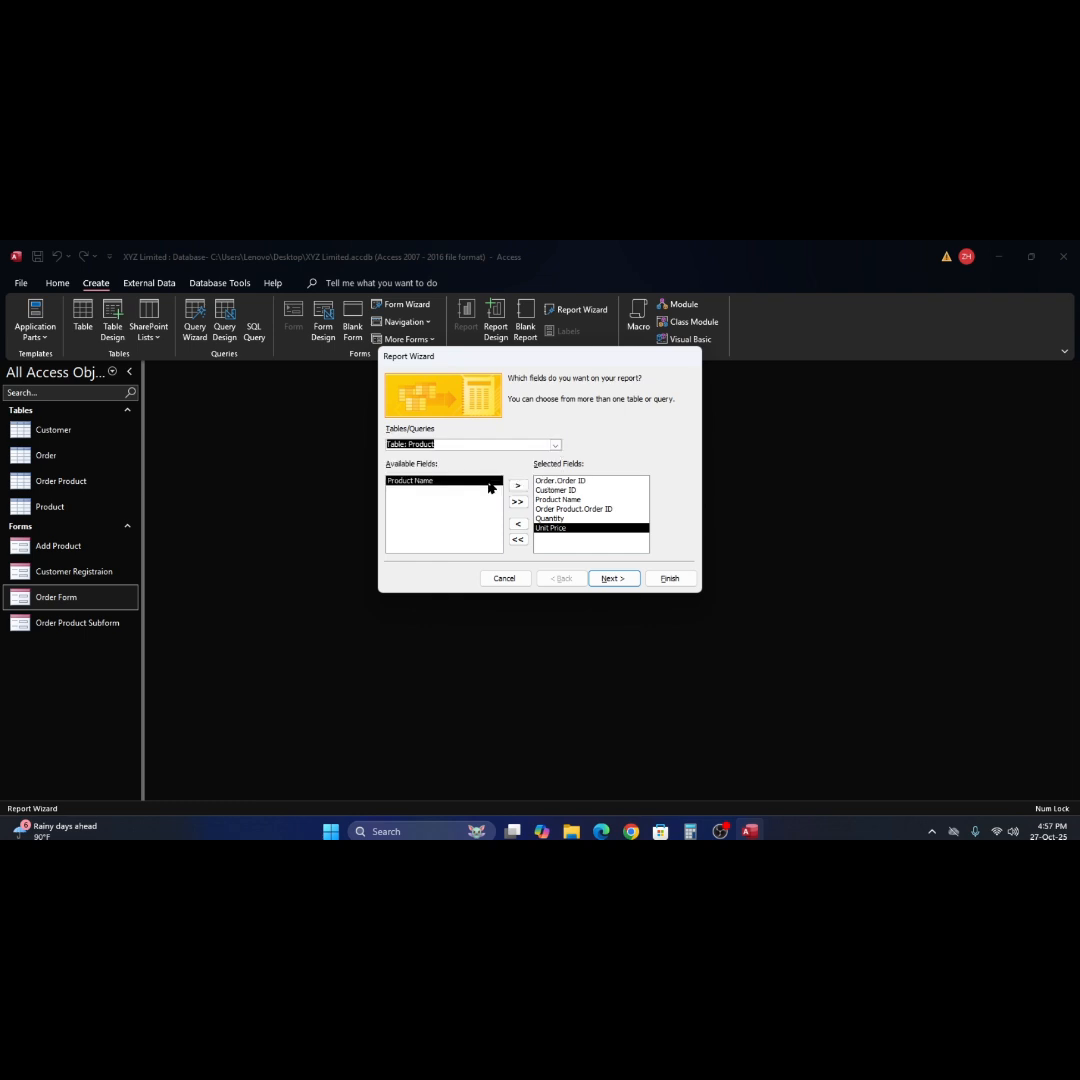
pyautogui.click(555, 446)
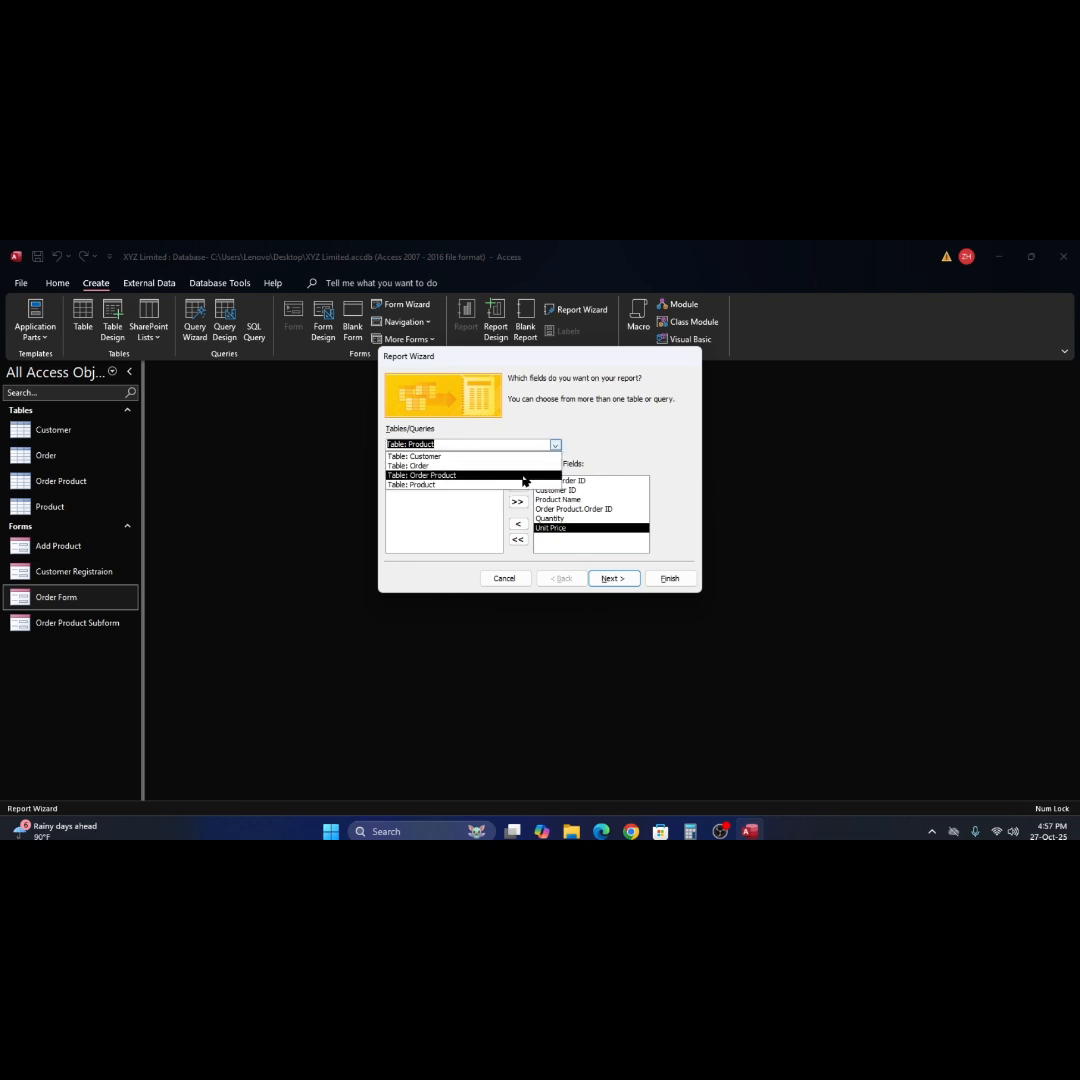
pyautogui.click(523, 478)
pyautogui.click(487, 491)
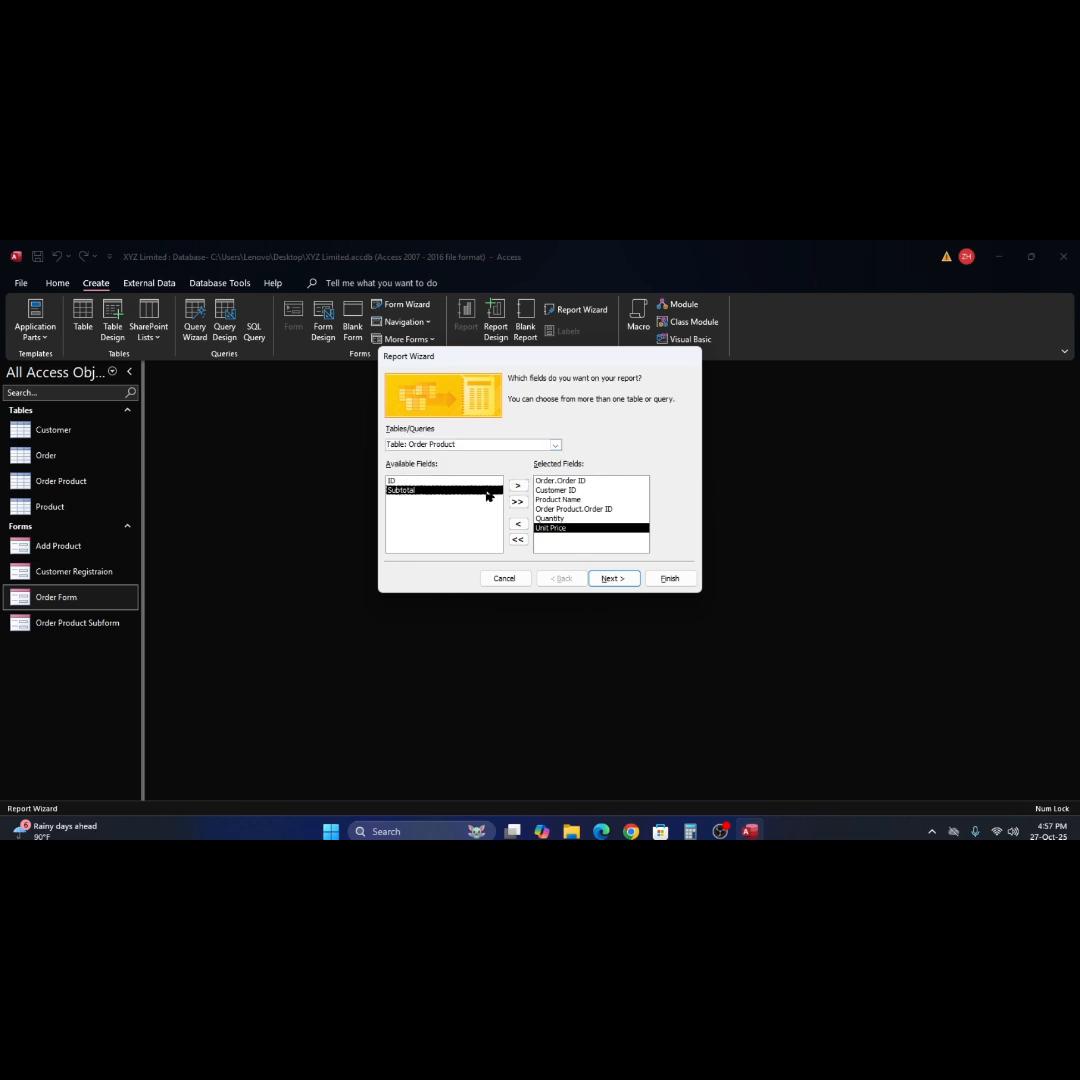
pyautogui.click(518, 485)
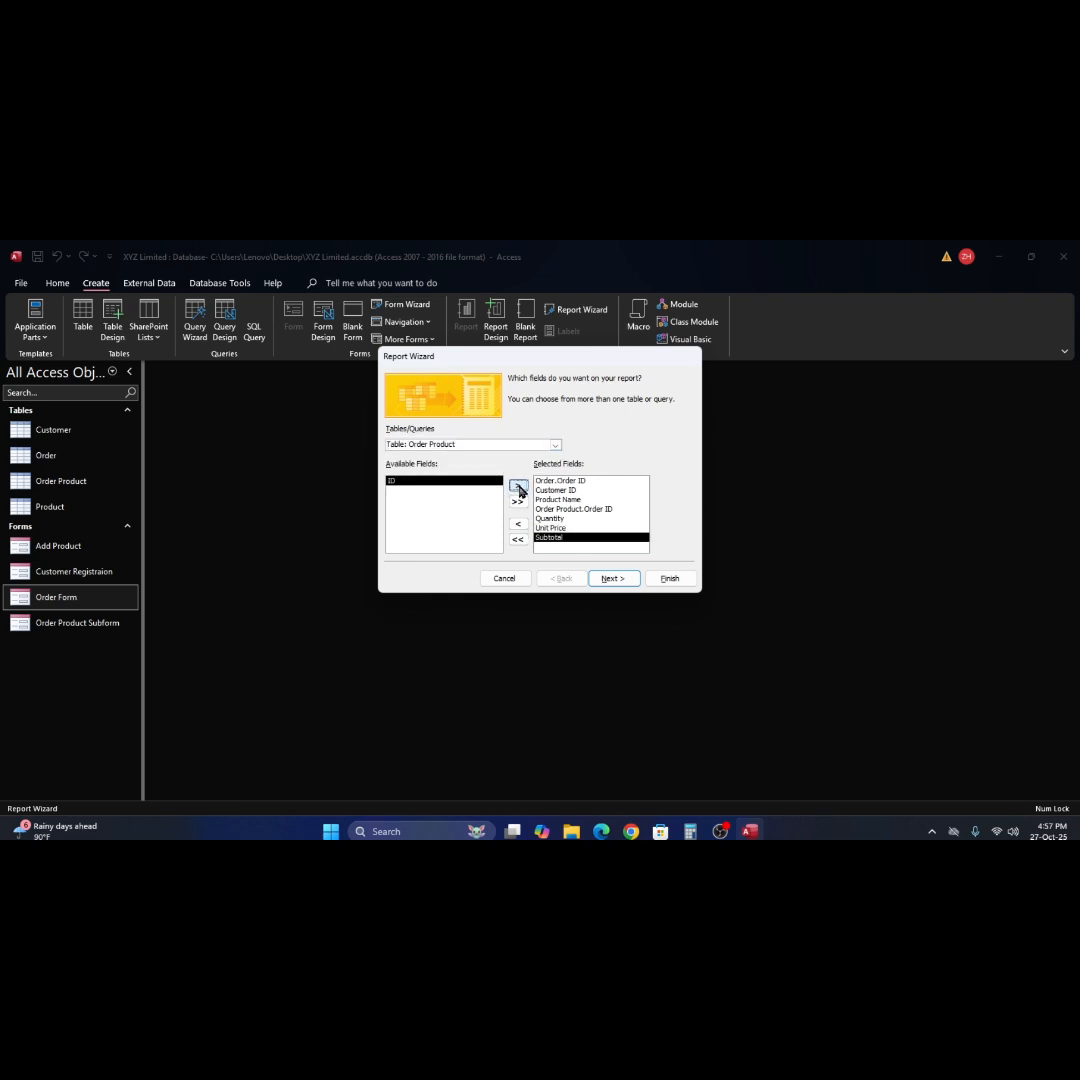
# Complete the wizard viewing data by Order, sorted ascending by Product Name, with a Stepped Portrait layout and the title Order.
pyautogui.click(613, 579)
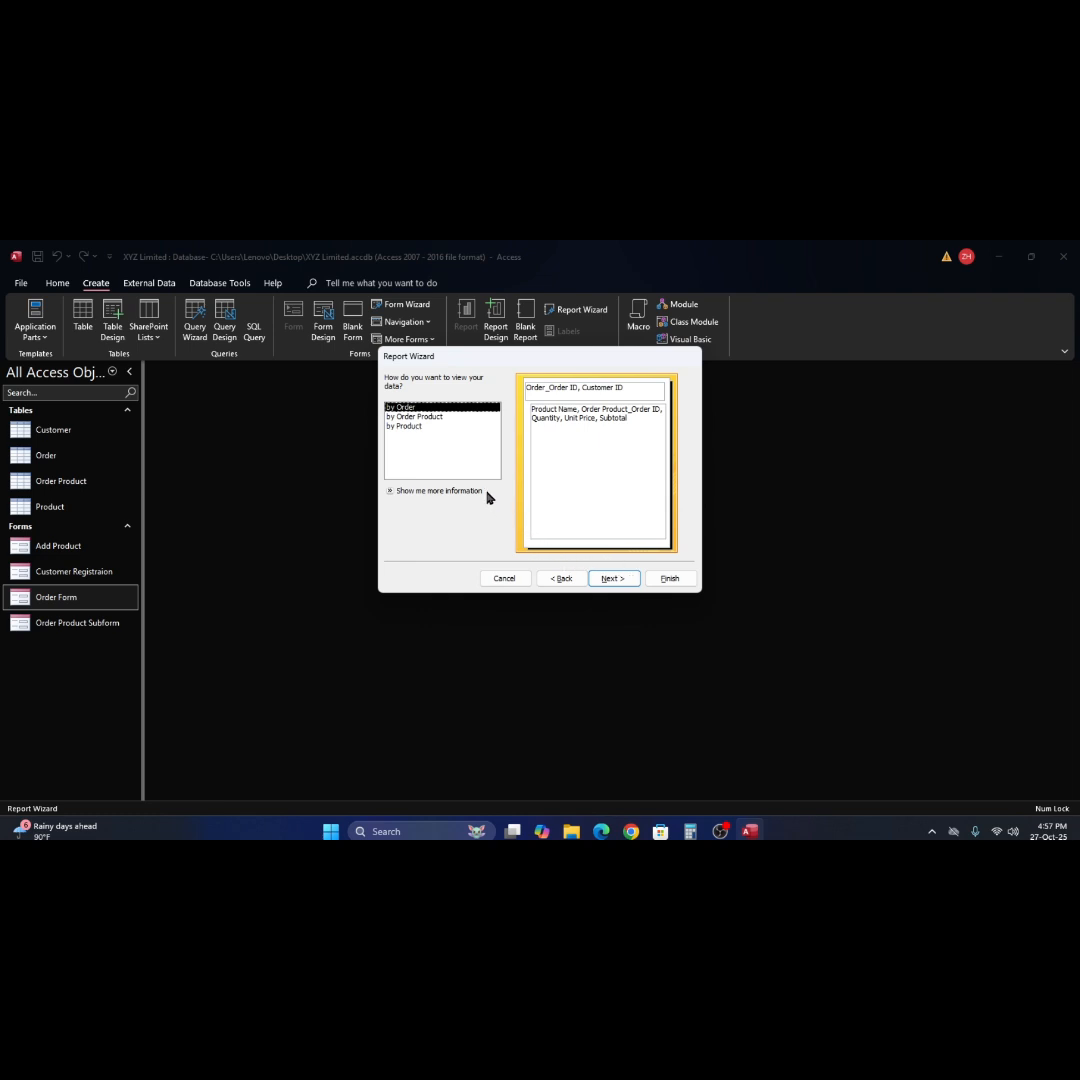
pyautogui.click(613, 580)
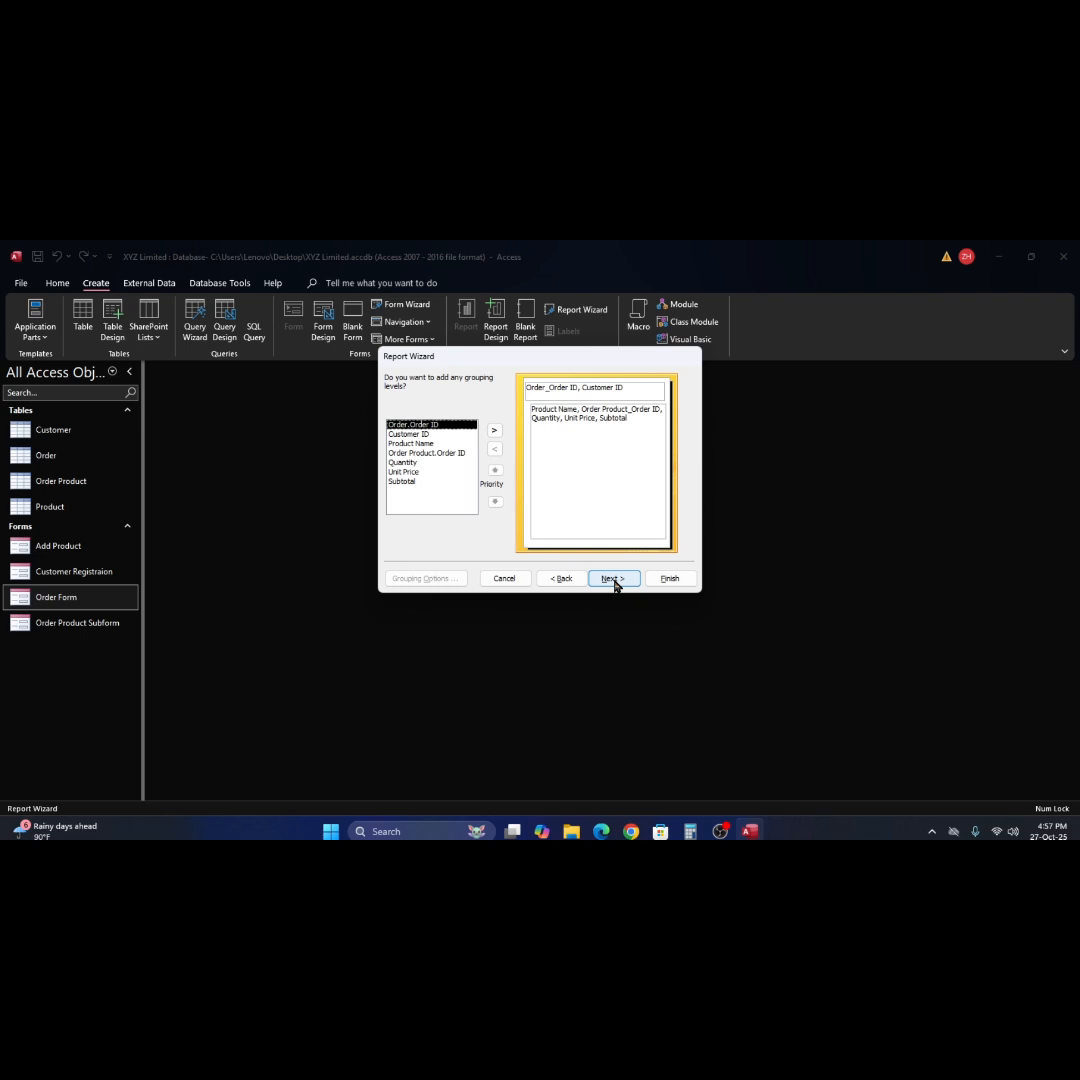
pyautogui.click(613, 580)
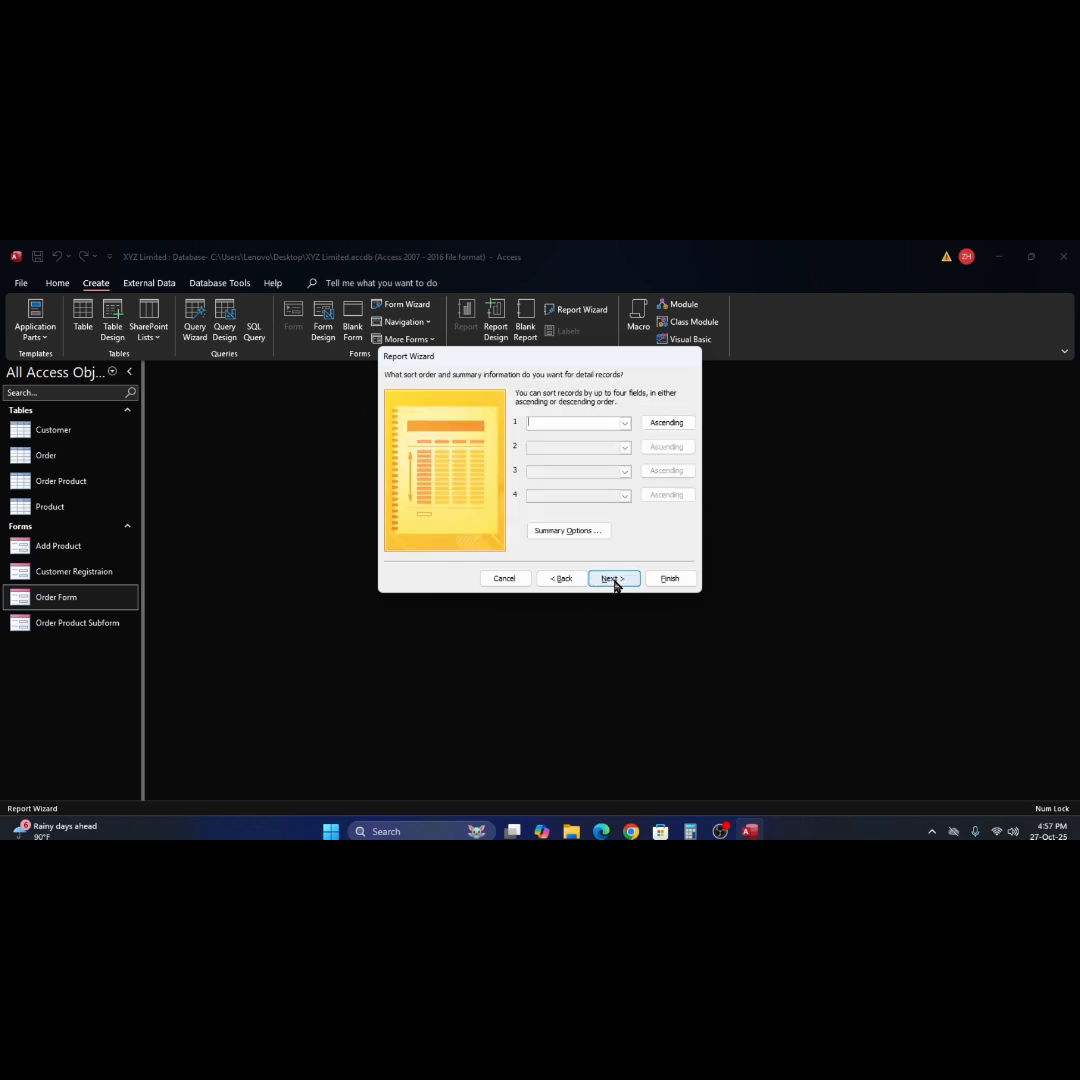
pyautogui.click(624, 425)
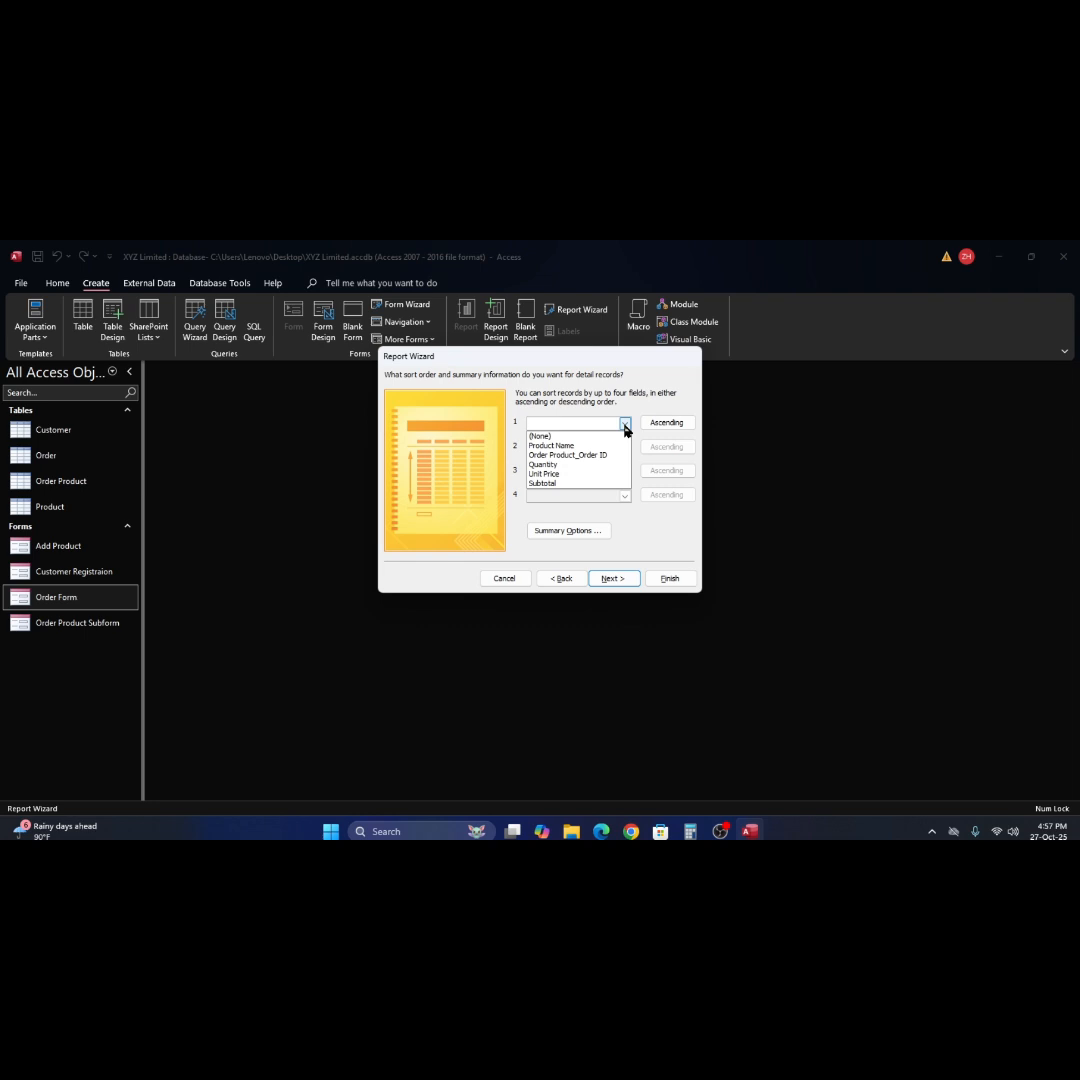
pyautogui.click(620, 446)
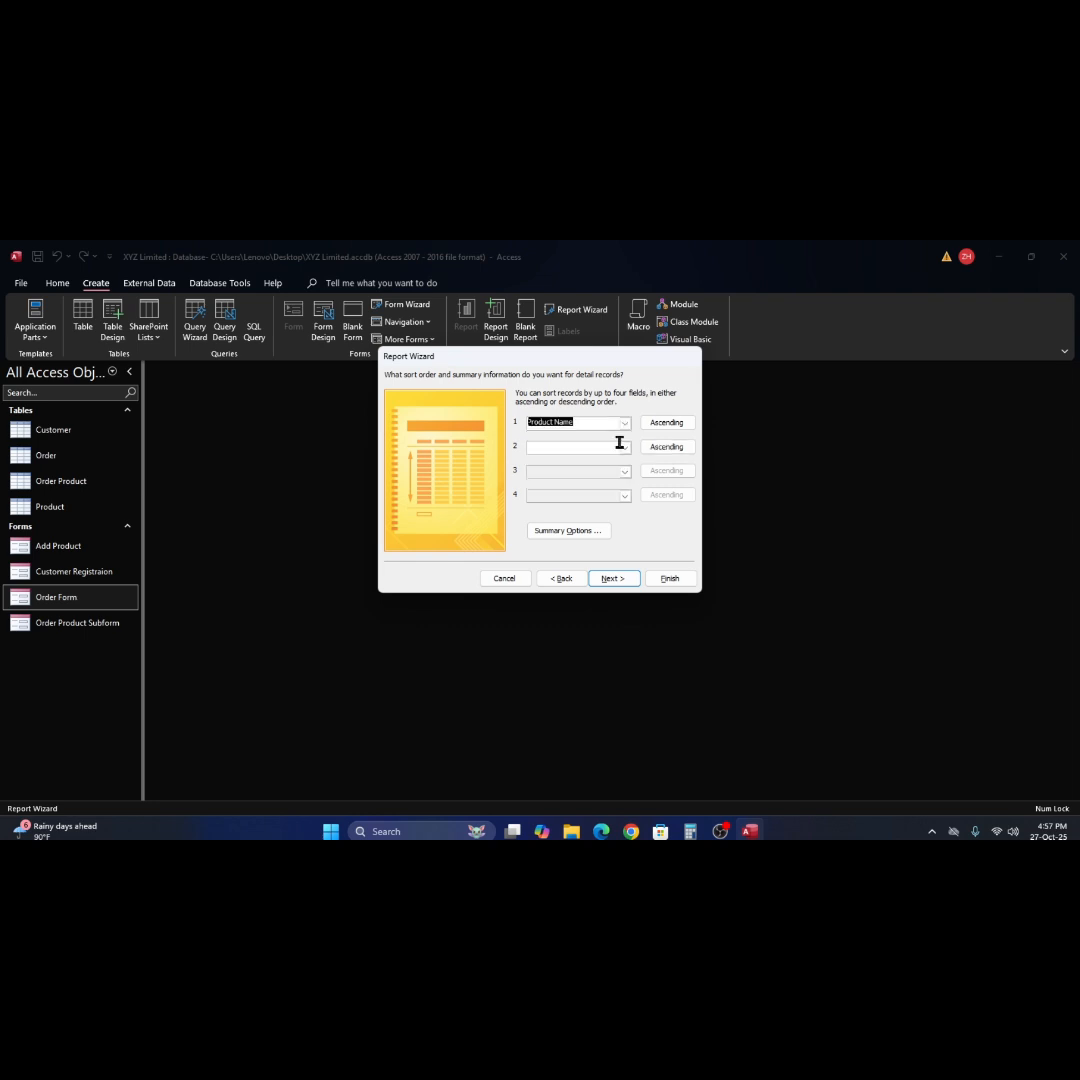
pyautogui.click(622, 582)
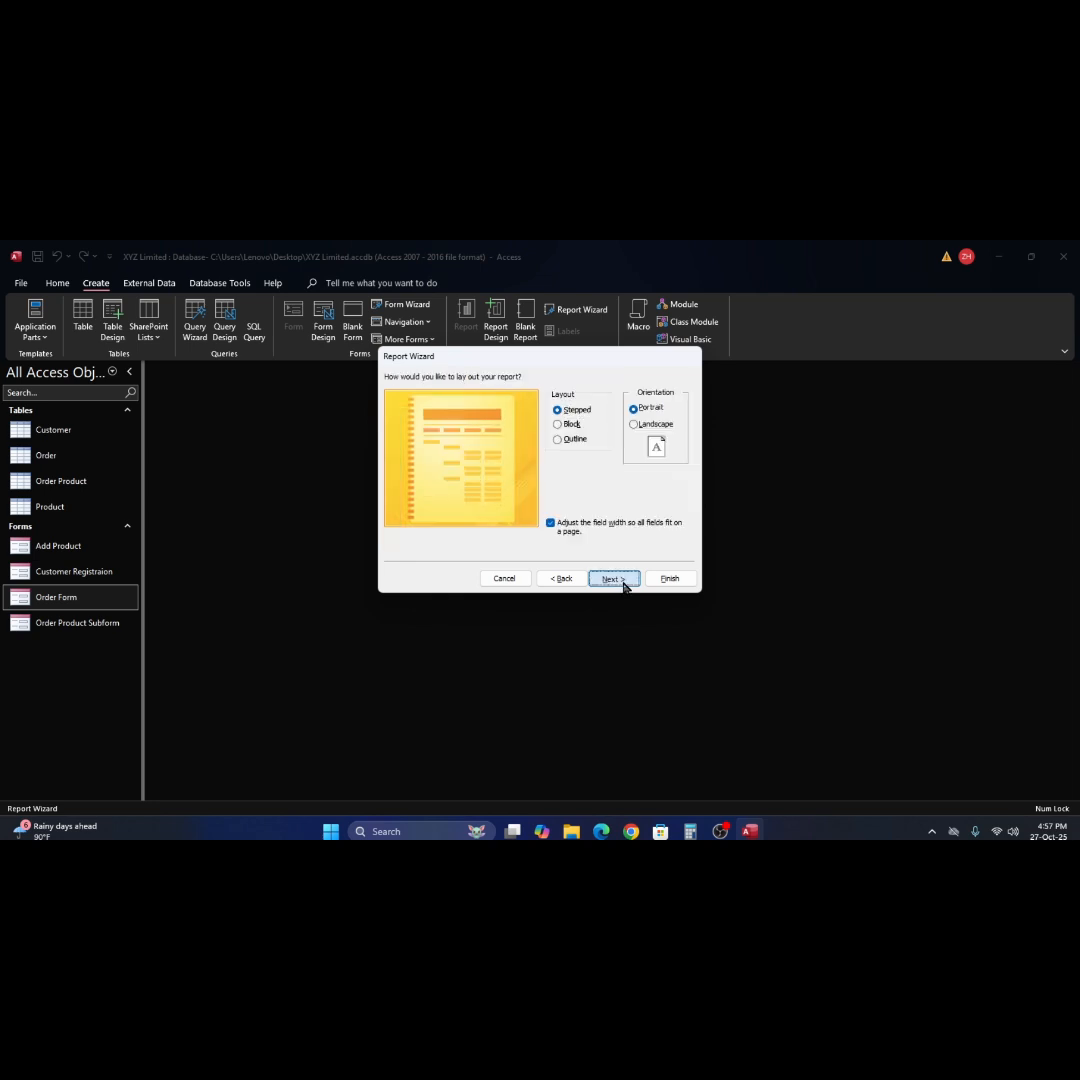
pyautogui.click(622, 580)
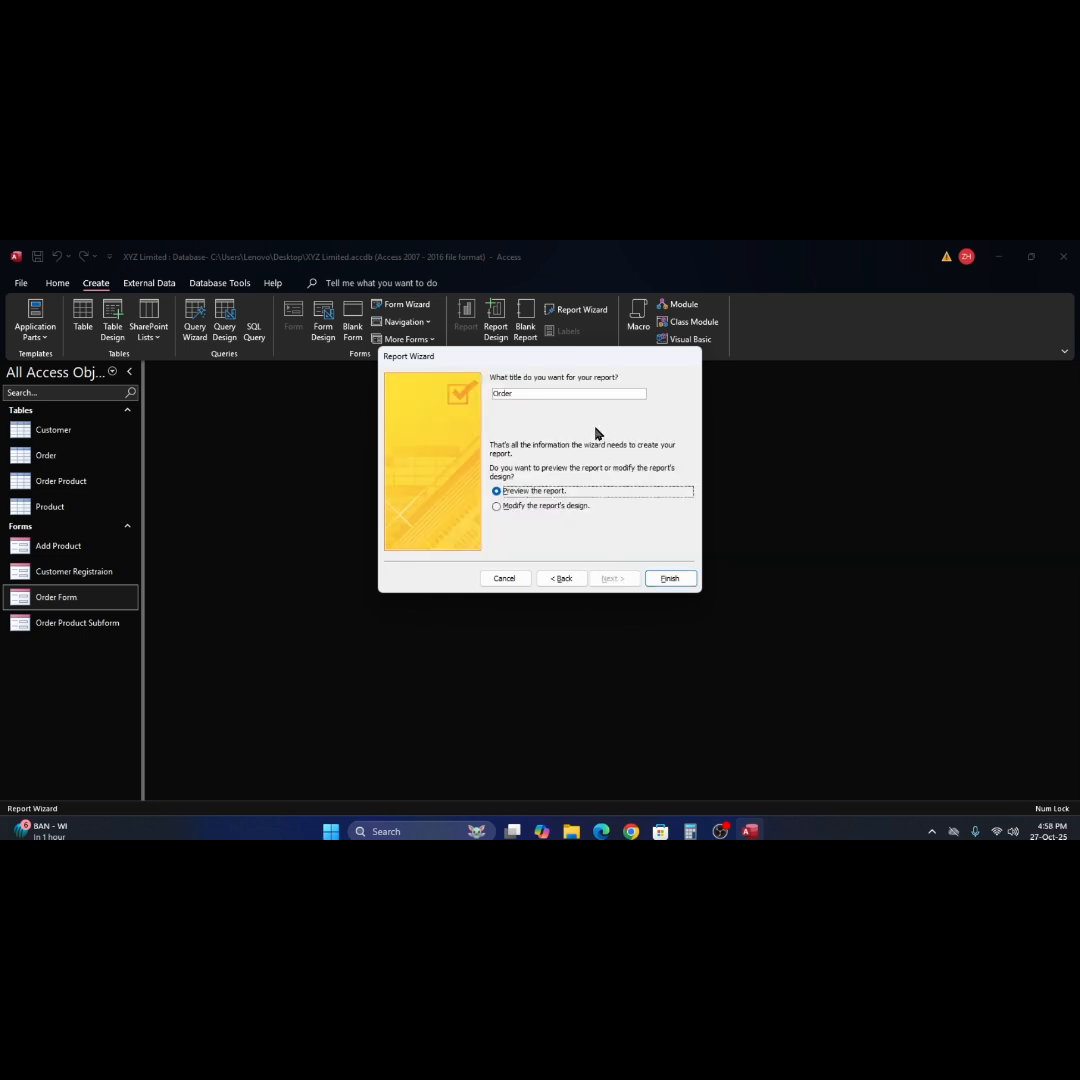
pyautogui.click(669, 580)
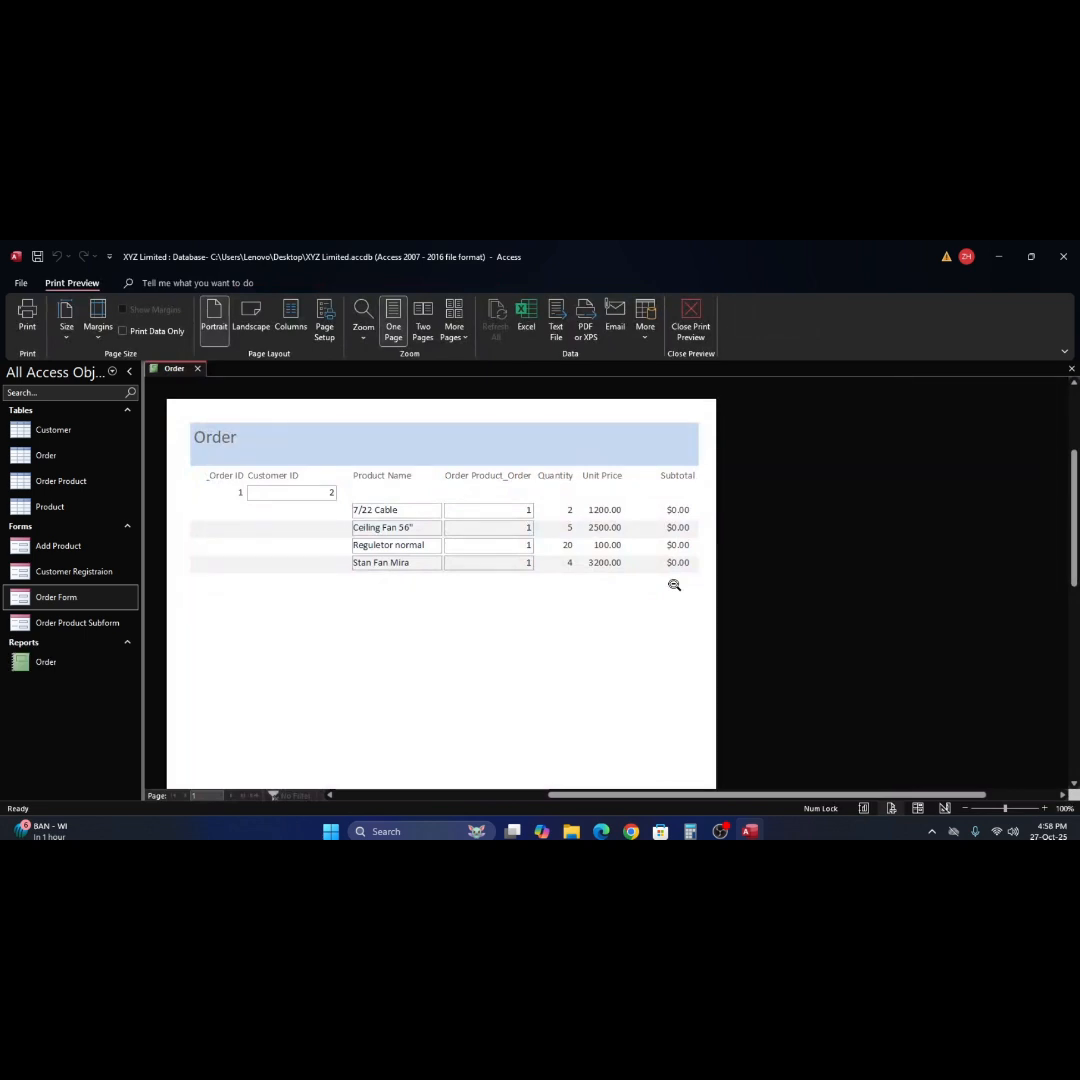
# Check the report in Print Preview, and in Design View delete the date and page number controls from the Page Footer.
pyautogui.click(520, 587)
pyautogui.scroll(4, 569, 547)
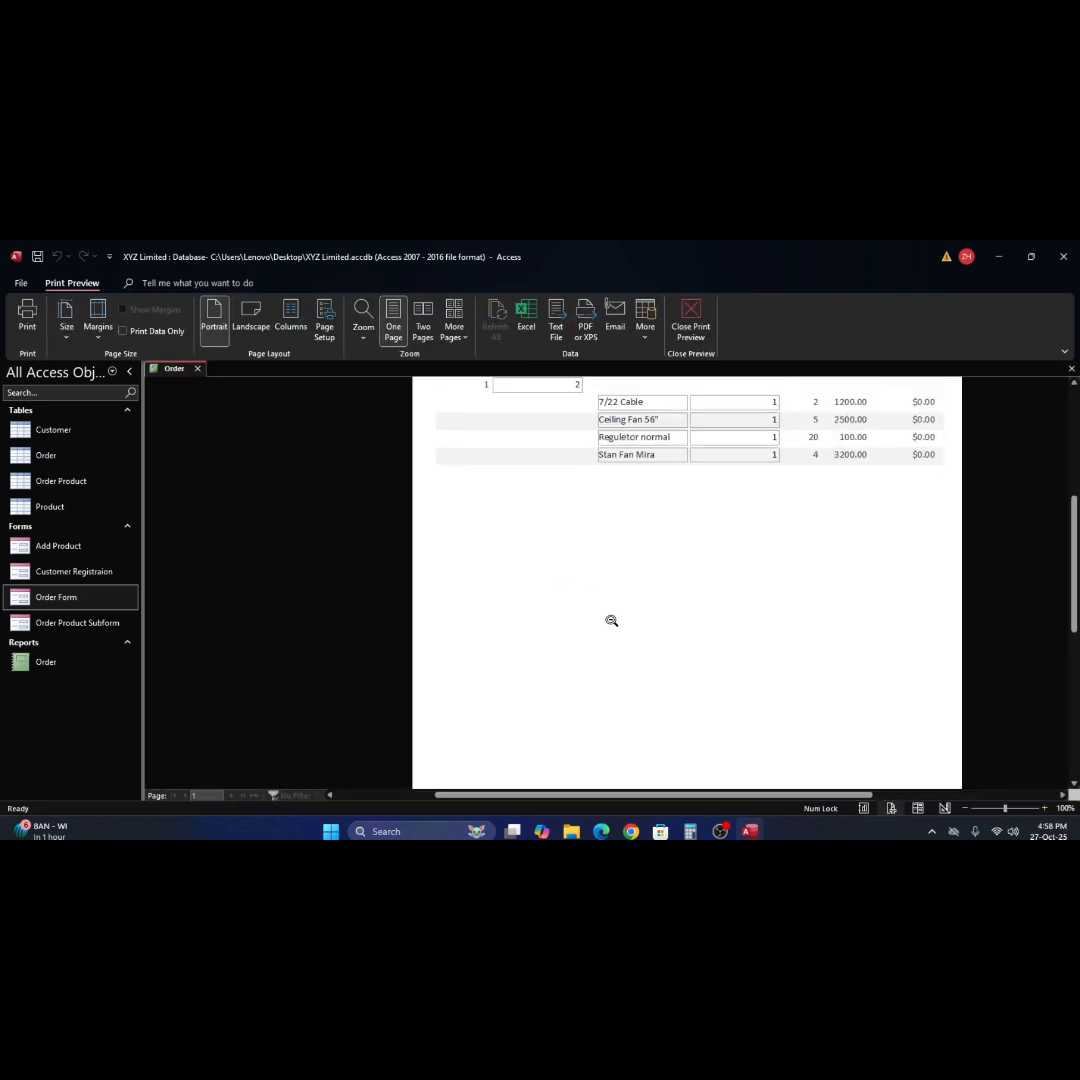
pyautogui.click(606, 487)
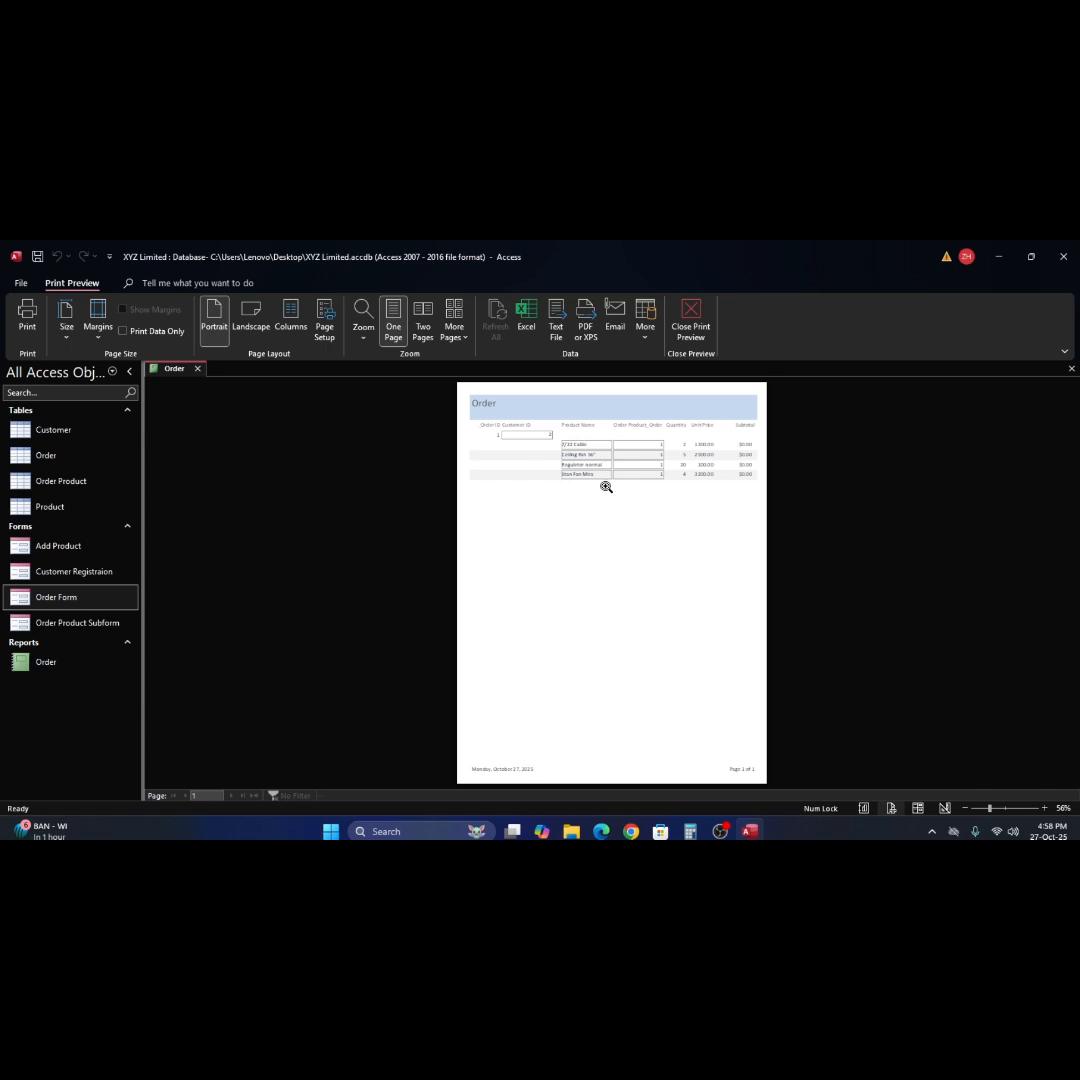
pyautogui.click(617, 445)
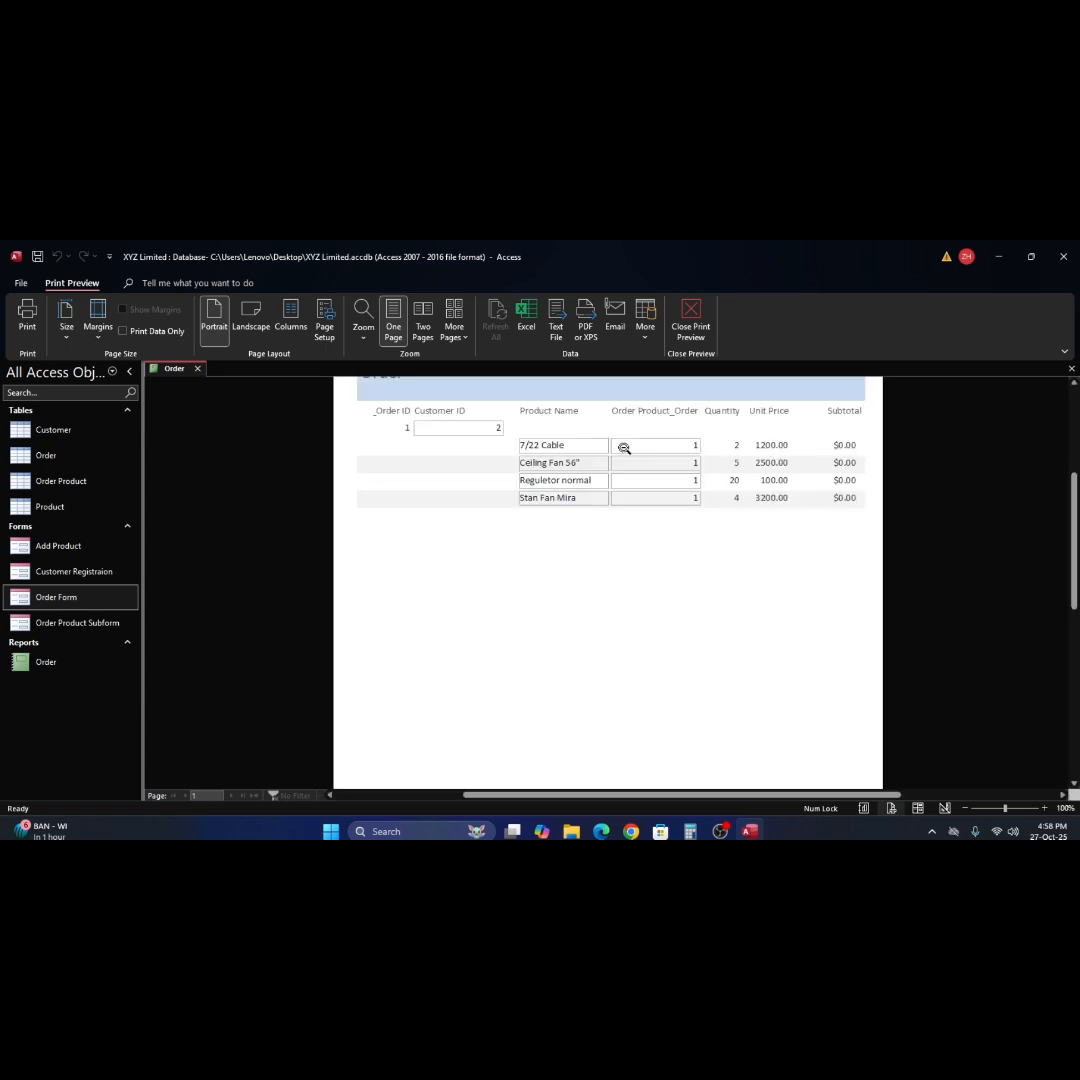
pyautogui.rightClick(468, 544)
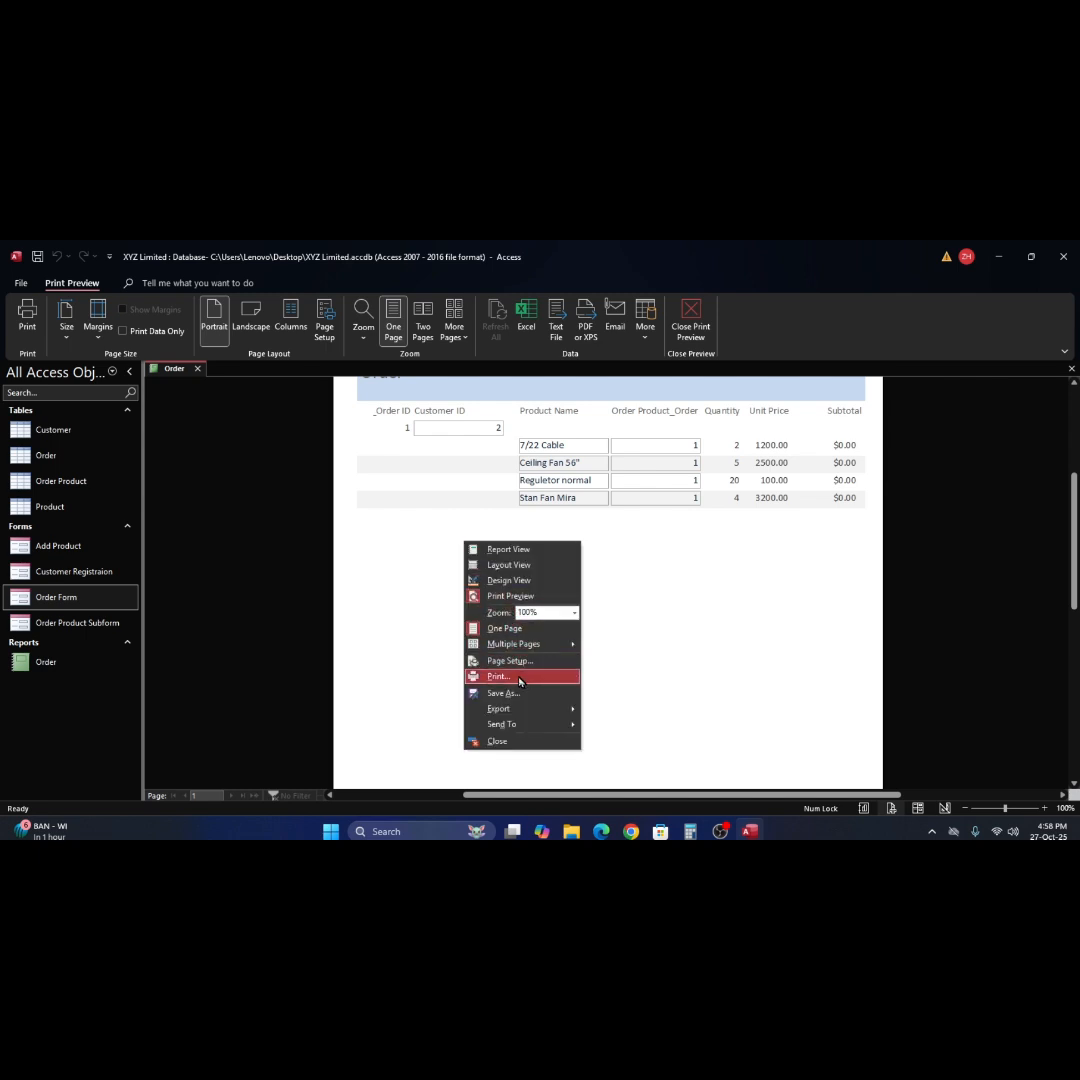
pyautogui.click(514, 581)
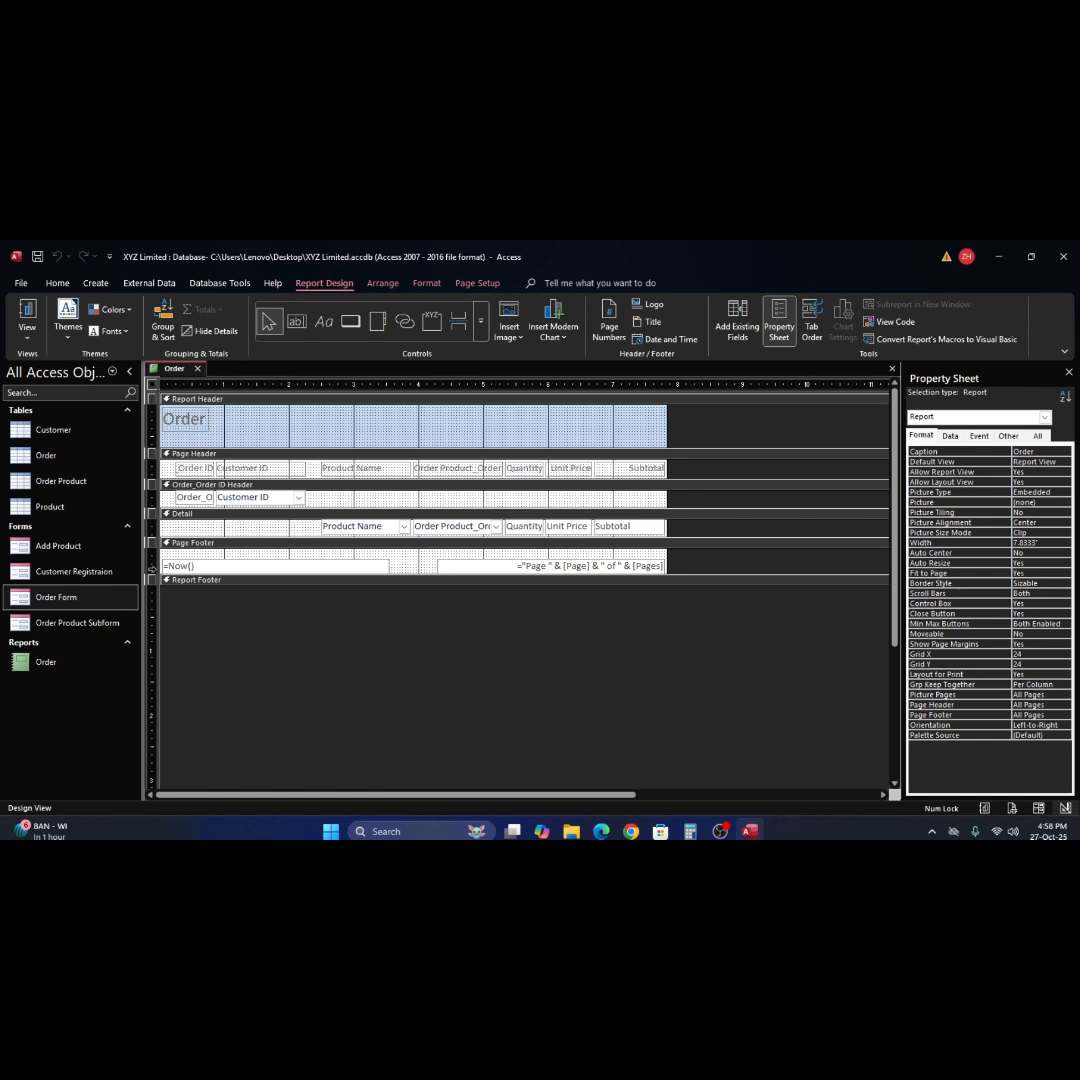
pyautogui.click(152, 567)
pyautogui.press('Delete')
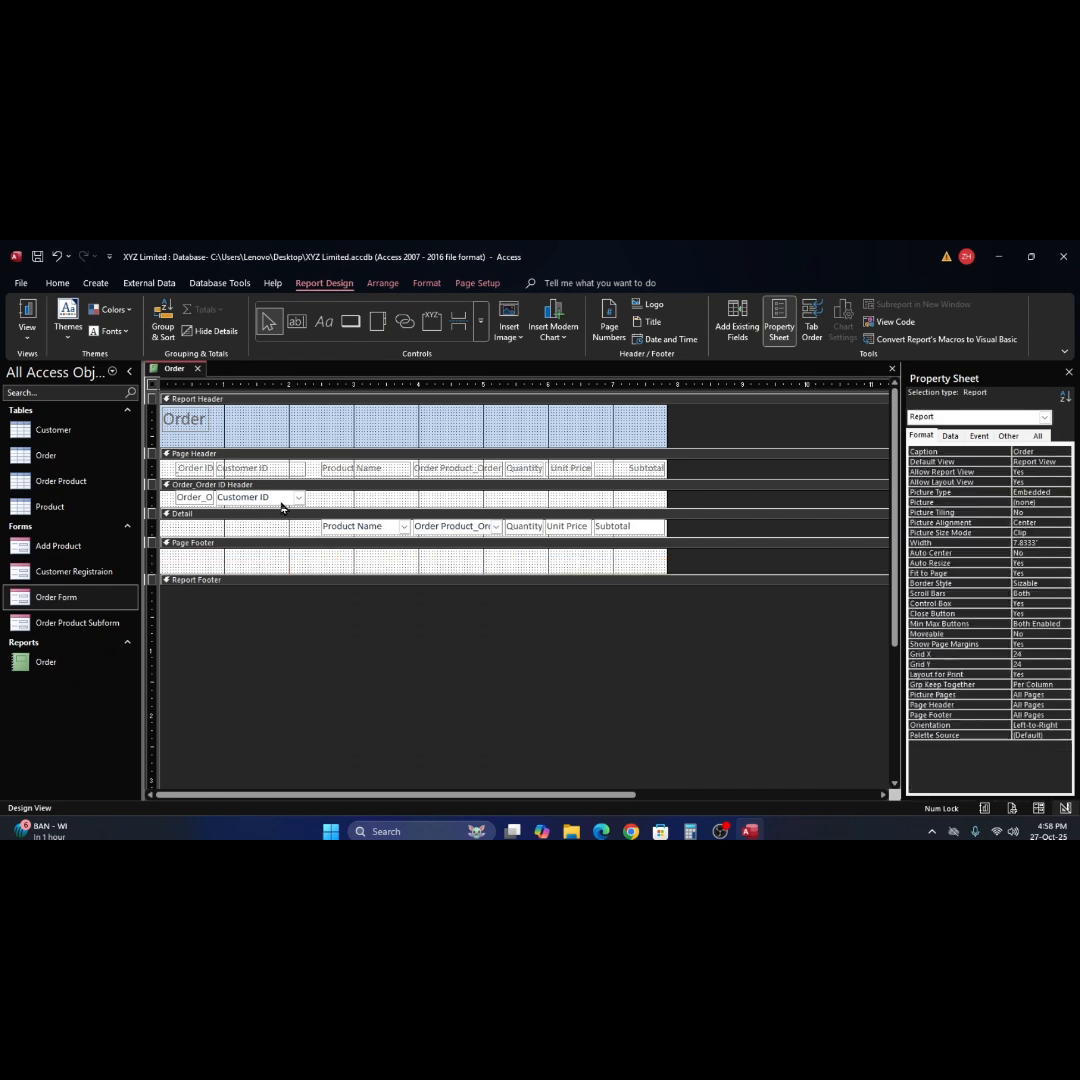
# Compare the order and product columns in Report View with their labels and fields in Design View.
pyautogui.click(34, 315)
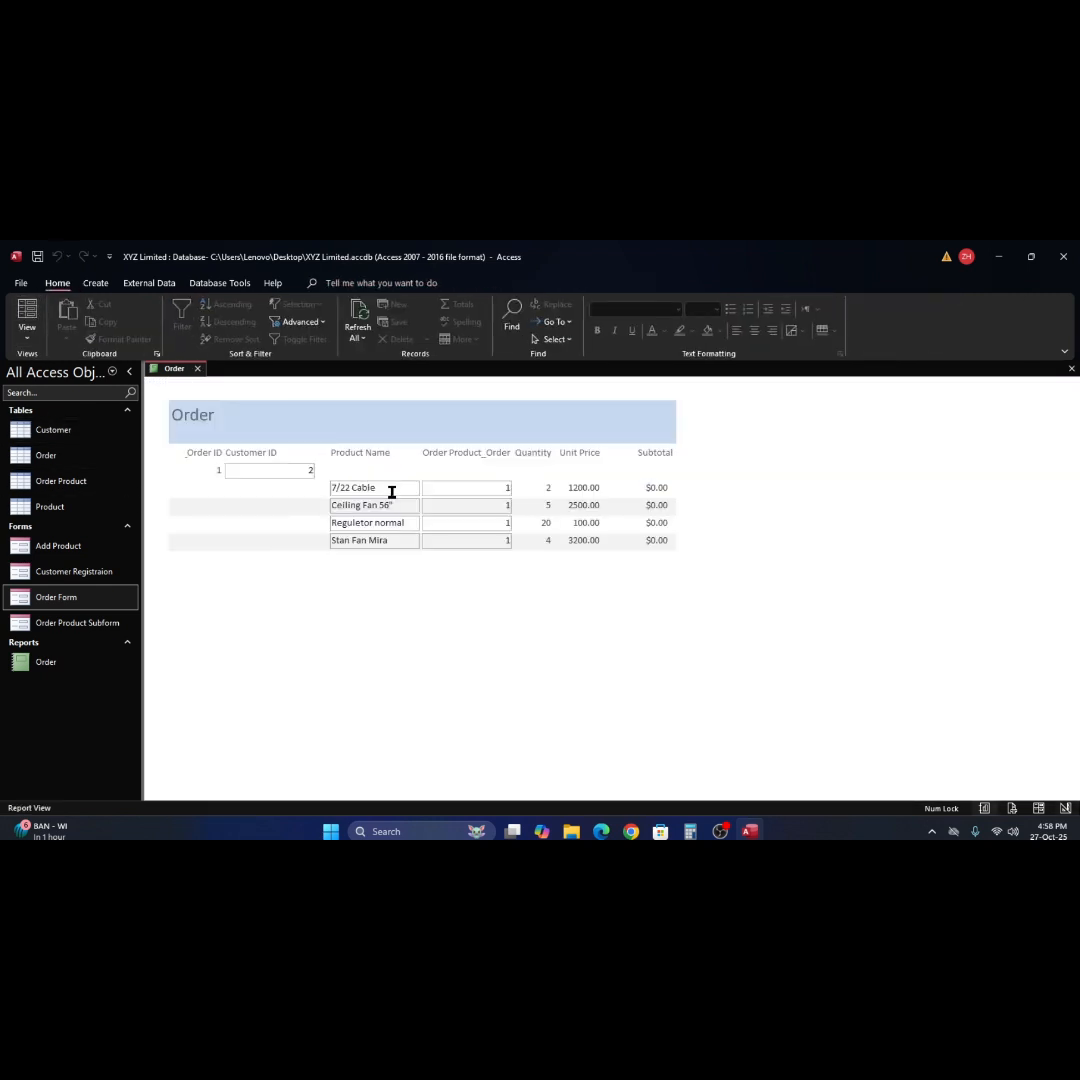
pyautogui.click(392, 492)
pyautogui.rightClick(866, 517)
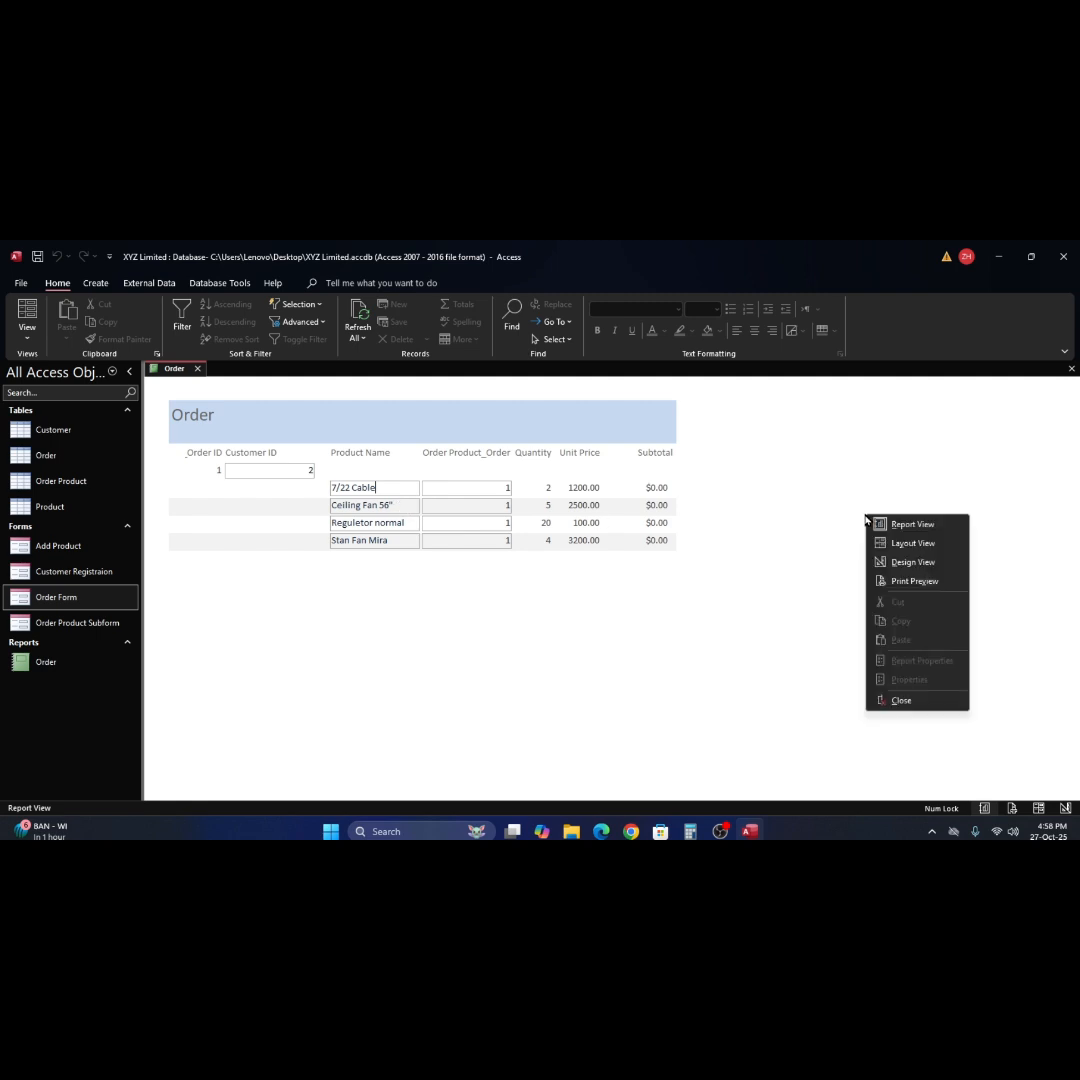
pyautogui.click(906, 562)
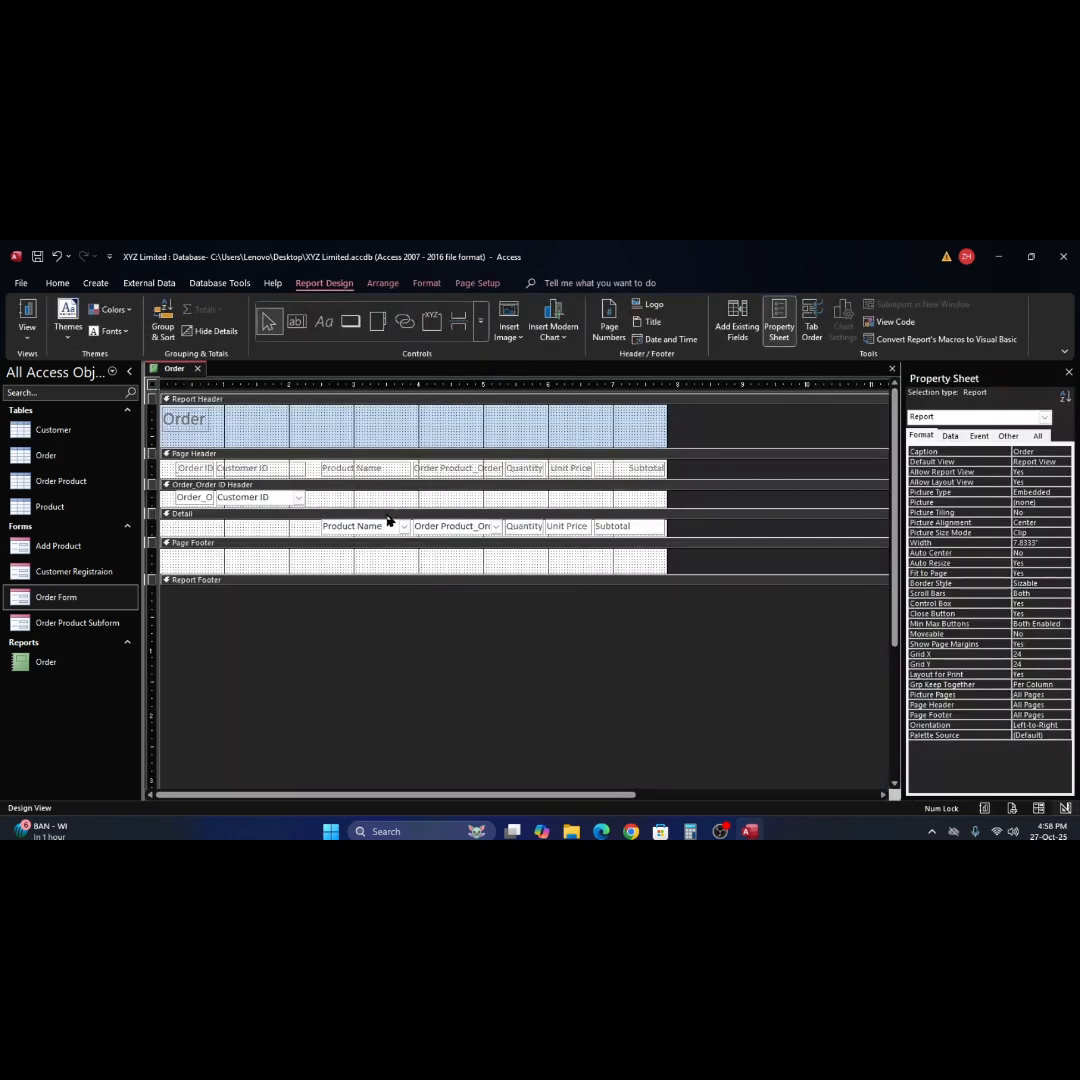
pyautogui.click(203, 469)
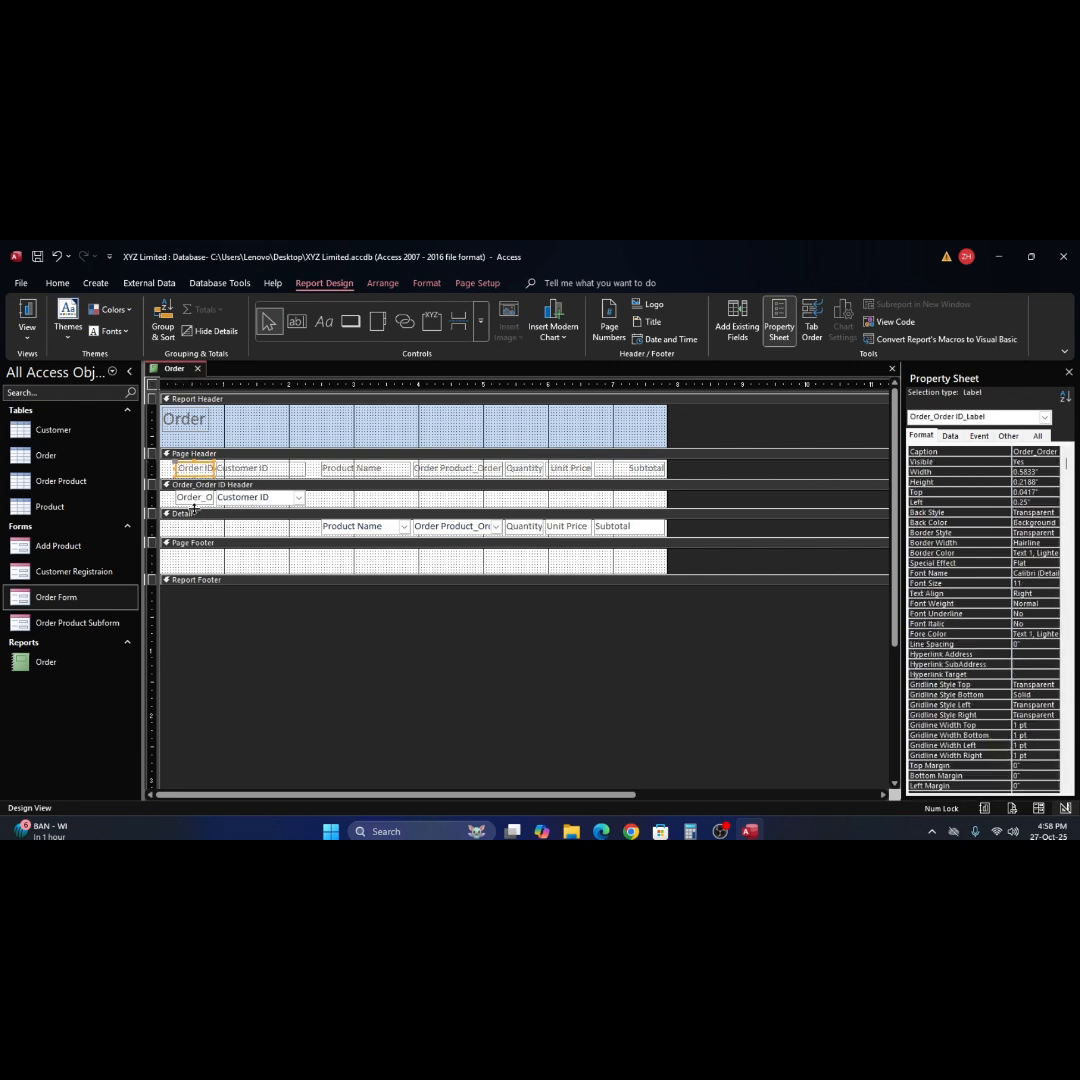
pyautogui.keyDown('shift'); pyautogui.click(196, 500); pyautogui.keyUp('shift')
pyautogui.keyDown('shift'); pyautogui.click(267, 474); pyautogui.keyUp('shift')
pyautogui.keyDown('shift'); pyautogui.click(262, 498); pyautogui.keyUp('shift')
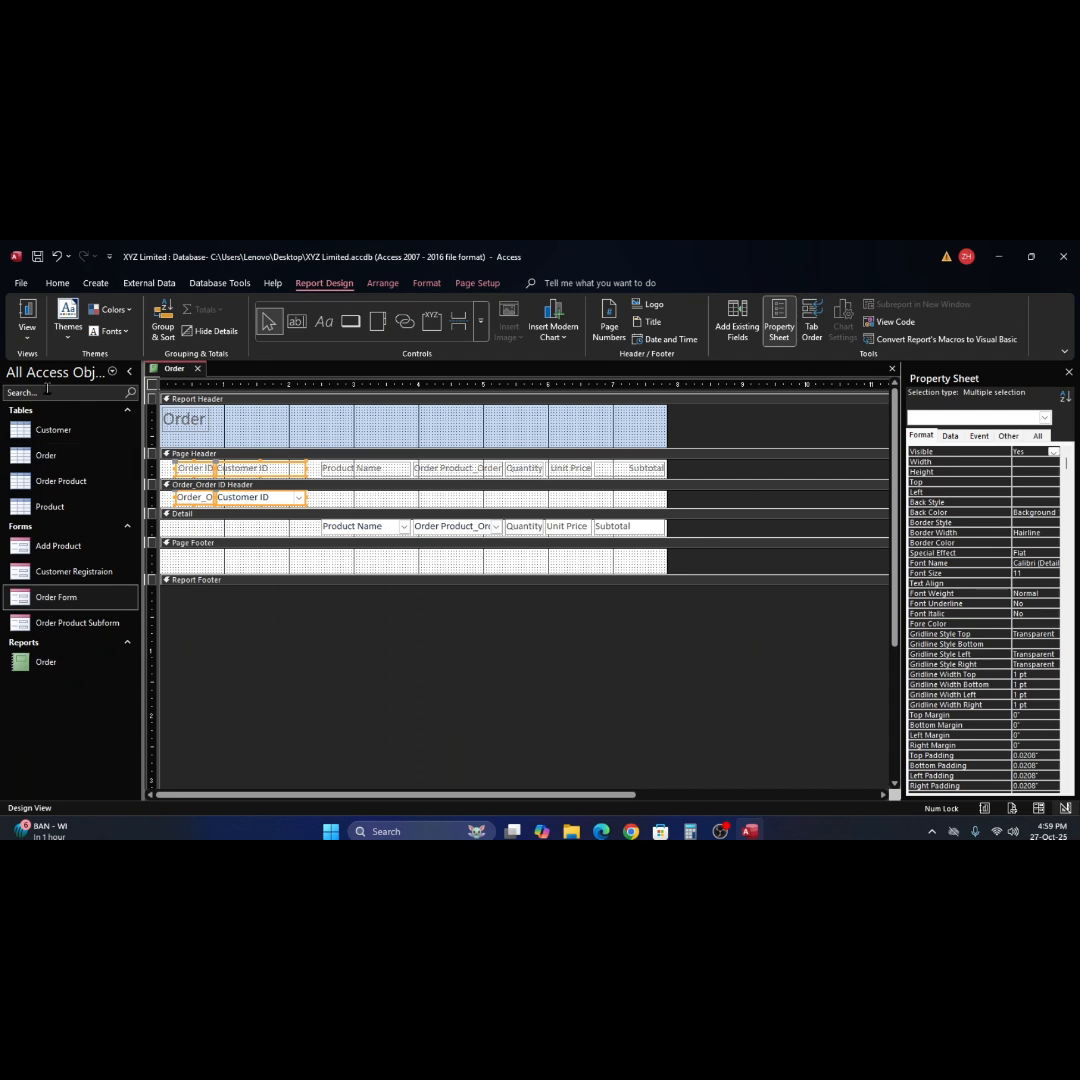
pyautogui.click(28, 318)
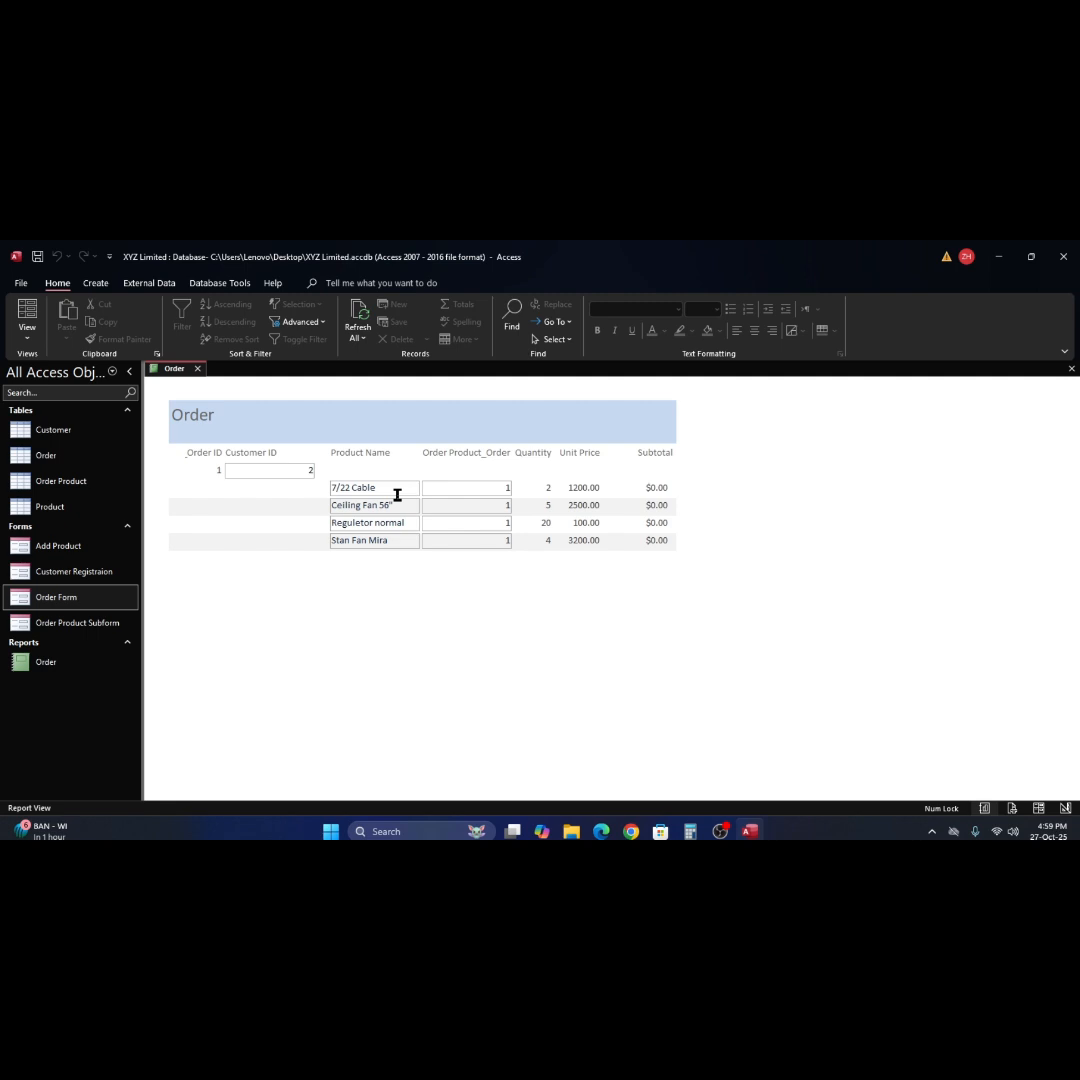
pyautogui.click(471, 489)
pyautogui.rightClick(703, 518)
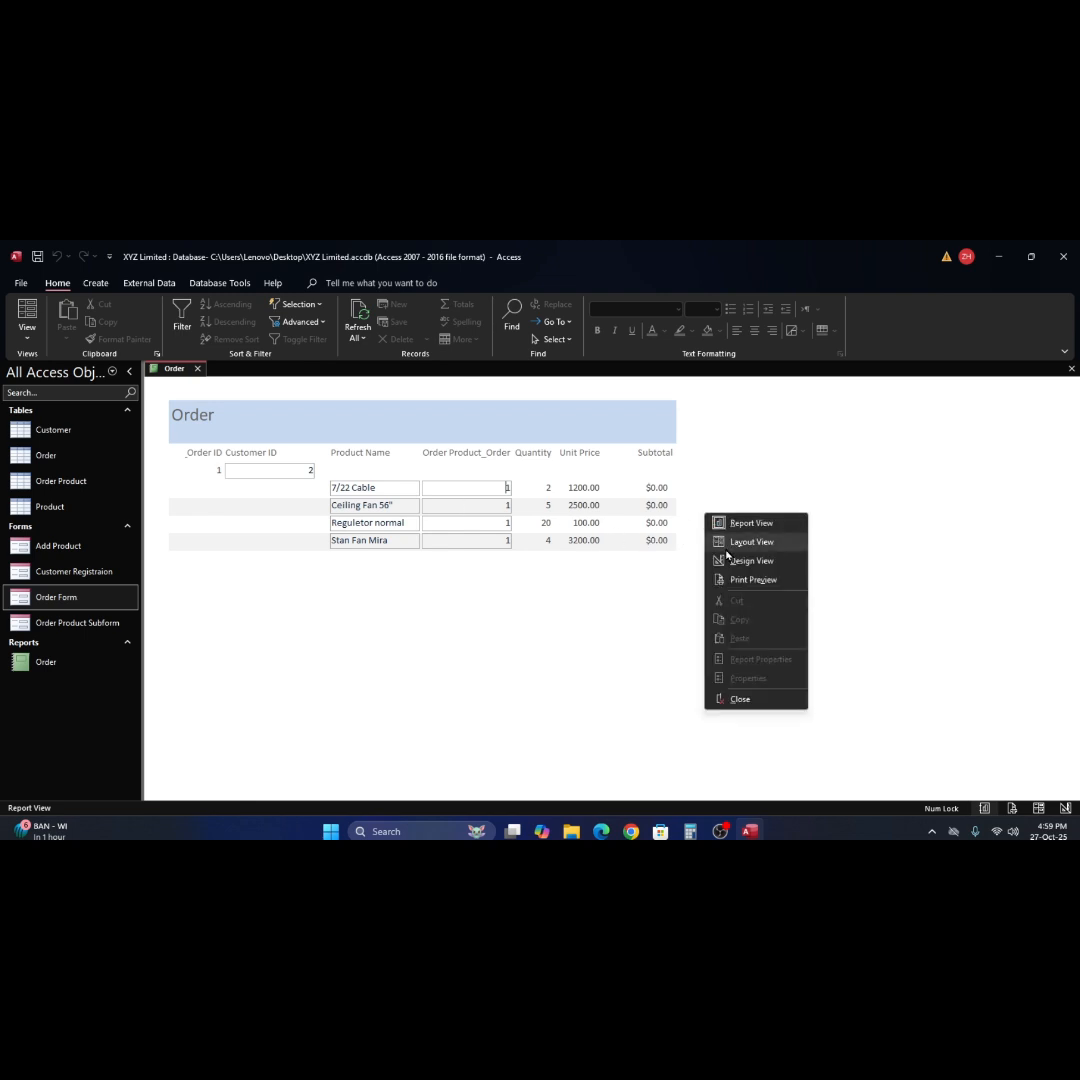
pyautogui.click(722, 558)
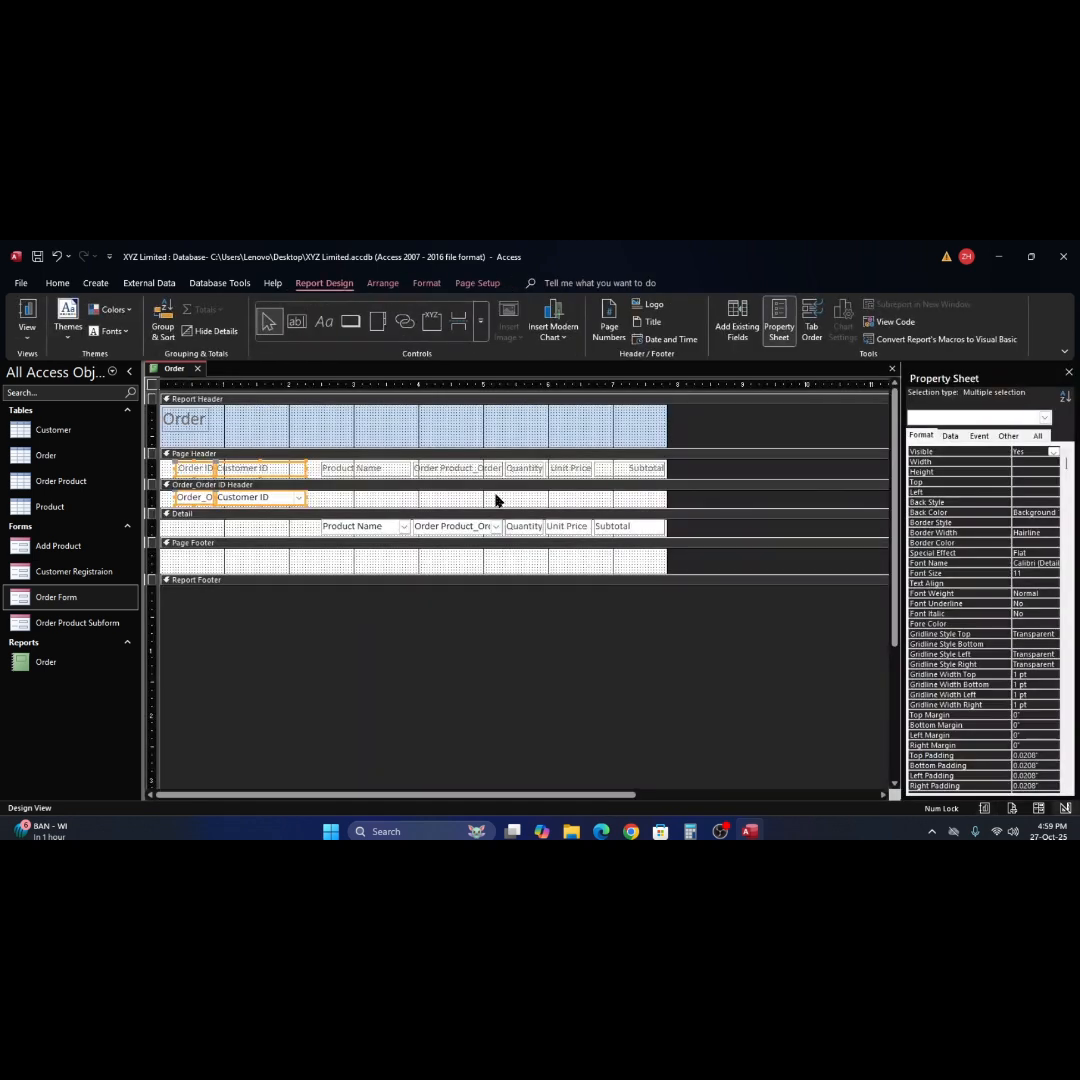
# Delete the redundant Order Product_Order ID label from the Page Header and its field from the Detail section.
pyautogui.click(458, 468)
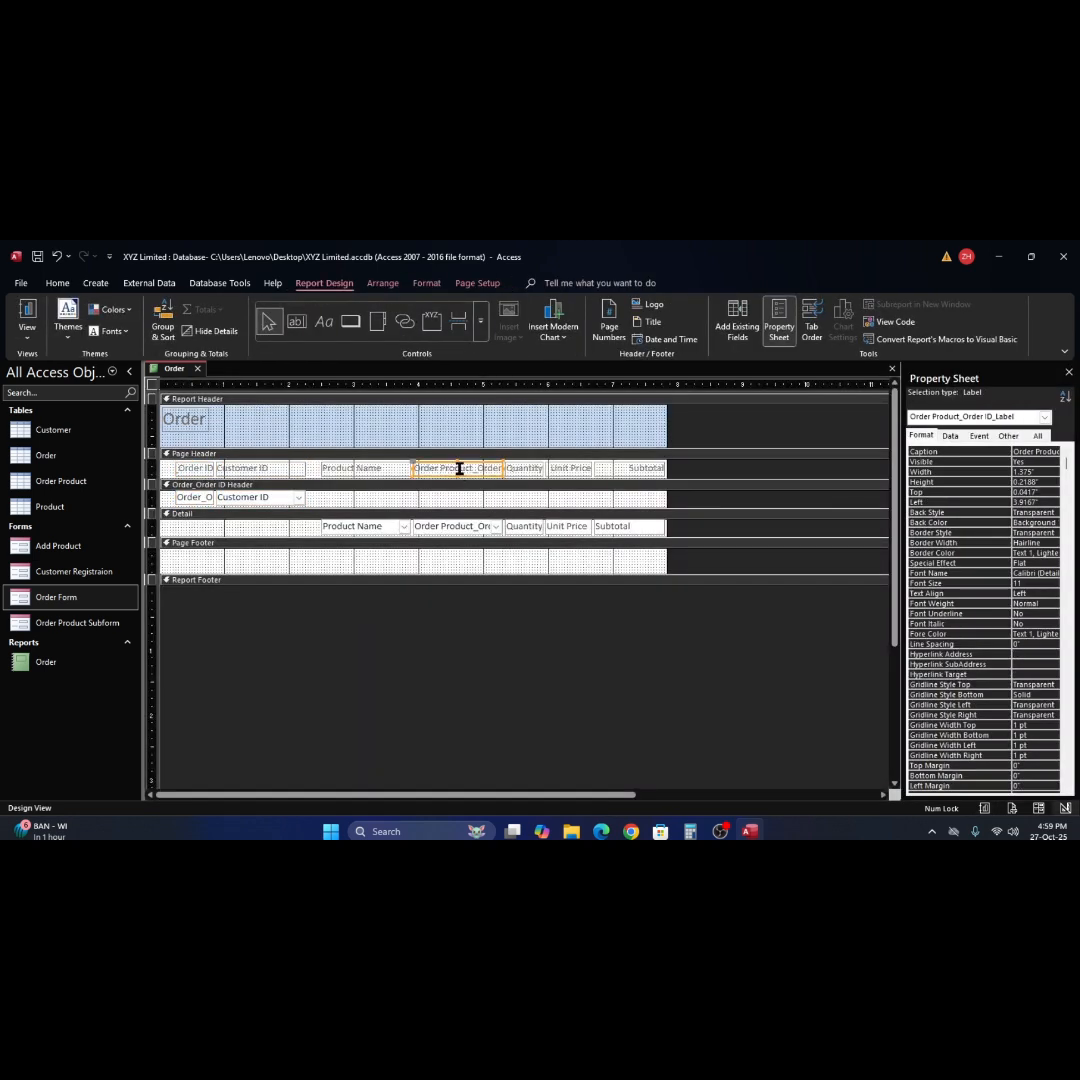
pyautogui.keyDown('shift'); pyautogui.click(458, 527); pyautogui.keyUp('shift')
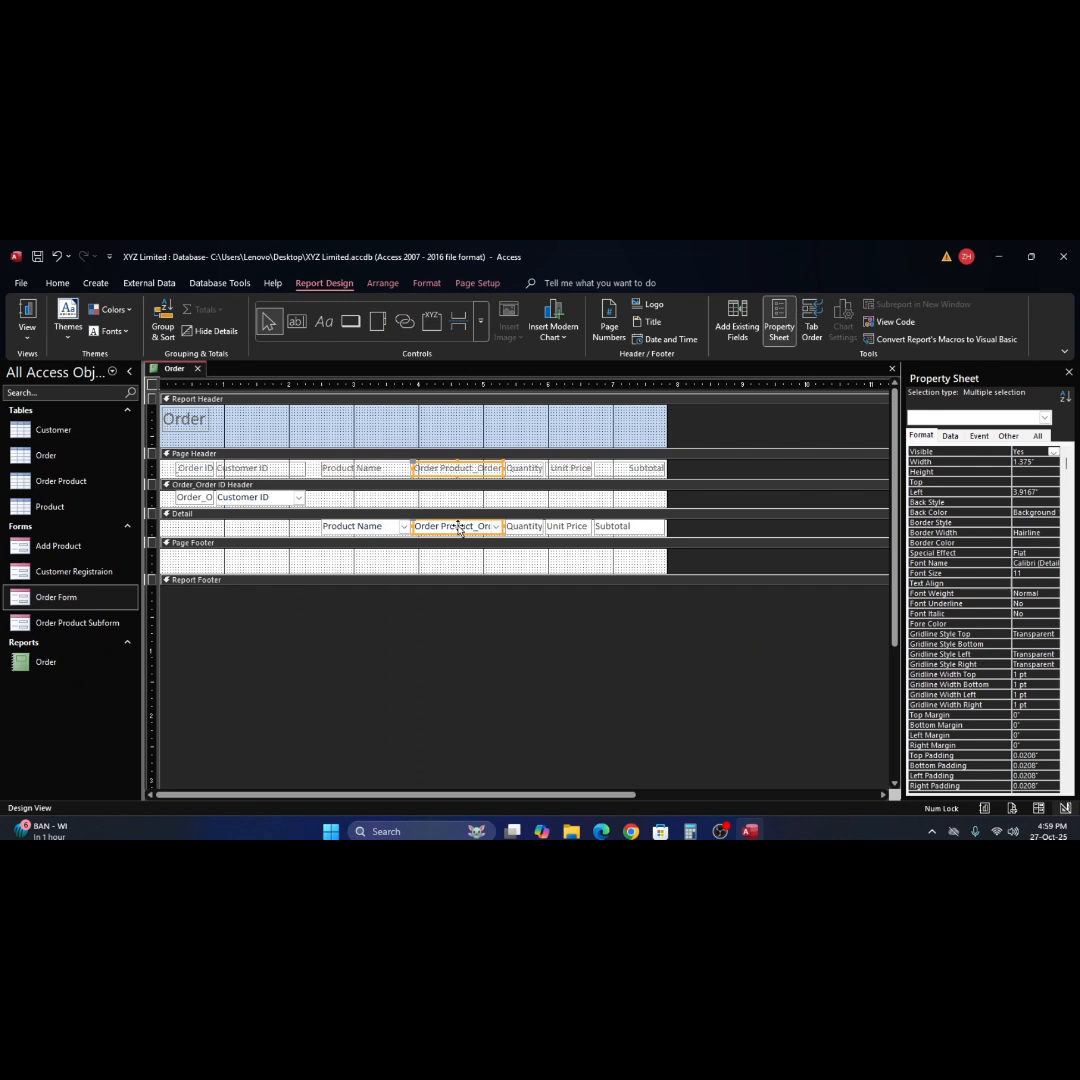
pyautogui.press('Delete')
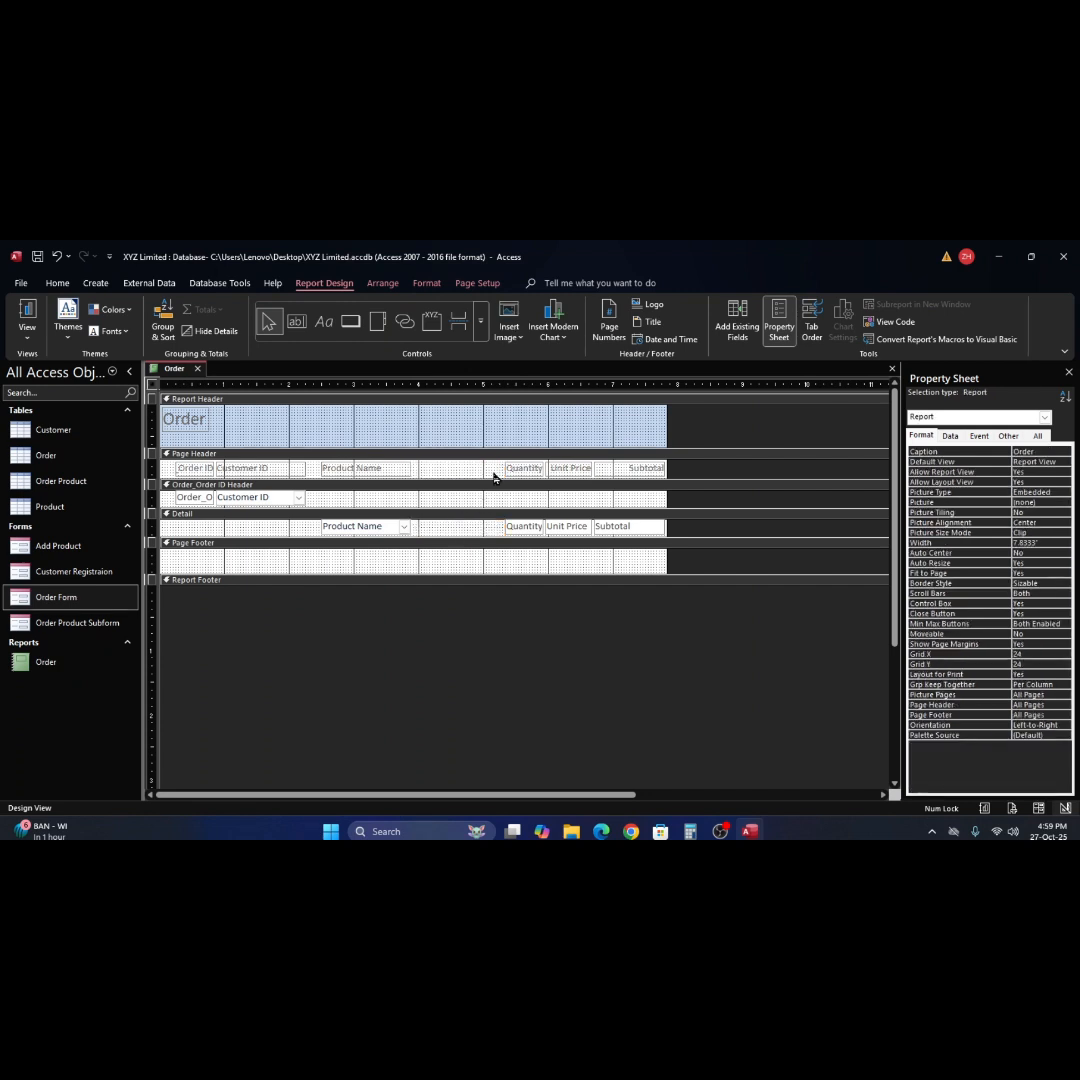
# Move the Quantity, Unit Price and Subtotal labels and fields together so they sit directly beside the Product Name column.
pyautogui.moveTo(493, 478); pyautogui.dragTo(653, 544)
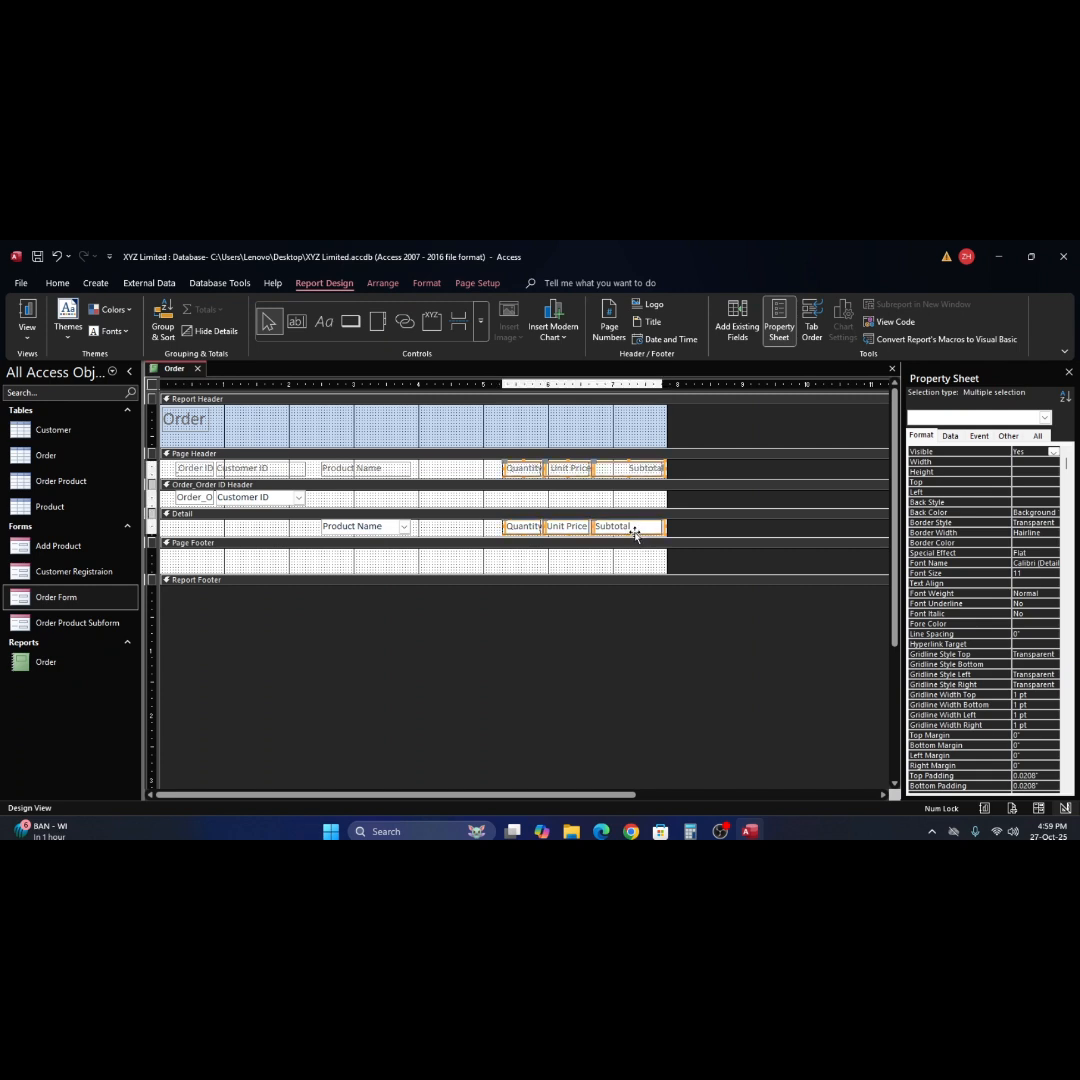
pyautogui.press('Left')
pyautogui.press('Left')
pyautogui.press('Left')
pyautogui.press('Left')
pyautogui.press('Left')
pyautogui.press('Left')
pyautogui.press('Left')
pyautogui.press('Left')
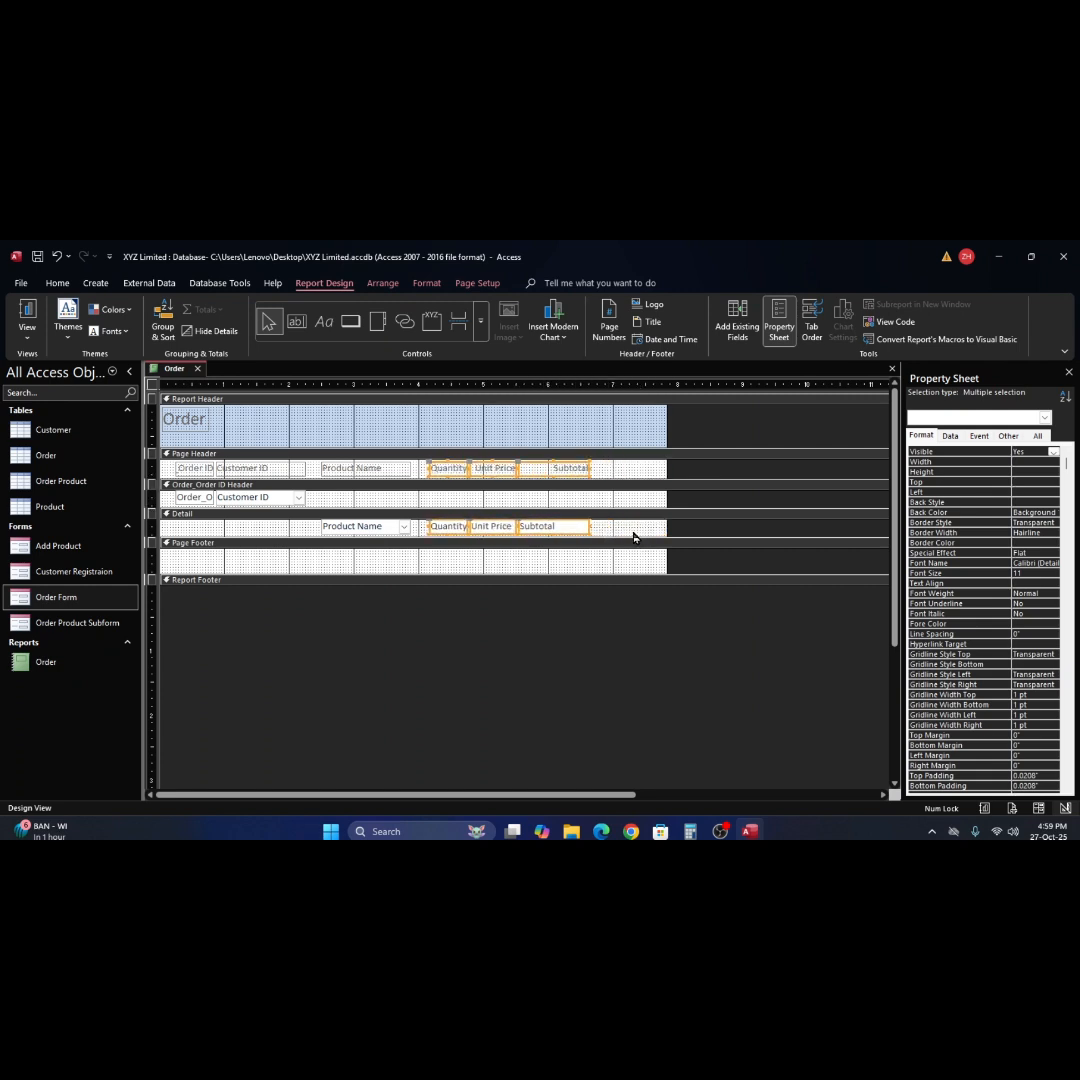
pyautogui.press('Left')
pyautogui.press('Left')
pyautogui.press('Left')
pyautogui.press('Left')
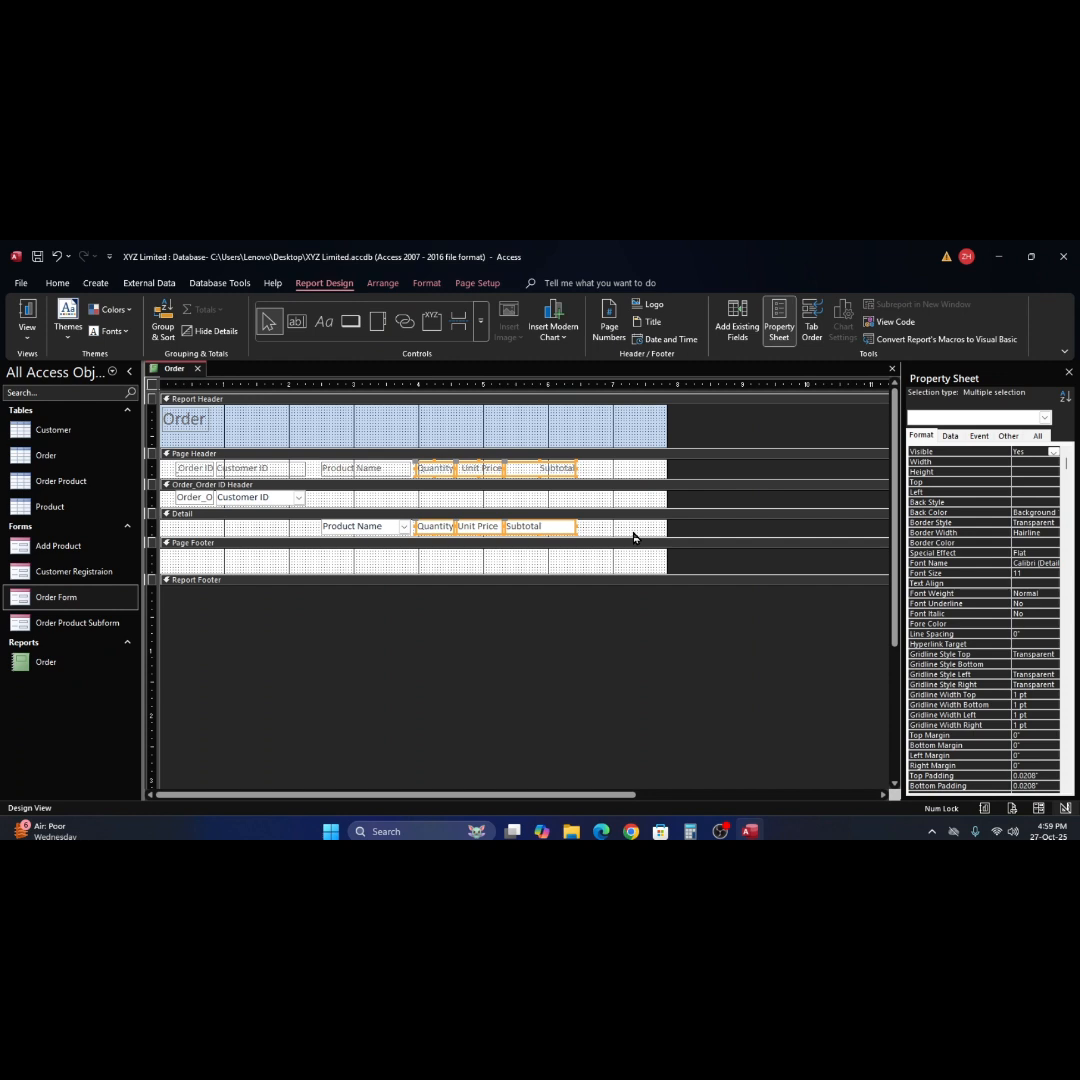
# Nudge the Quantity, Unit Price and Subtotal controls closer to Product Name, and center the text of all controls in the report.
pyautogui.press('Left')
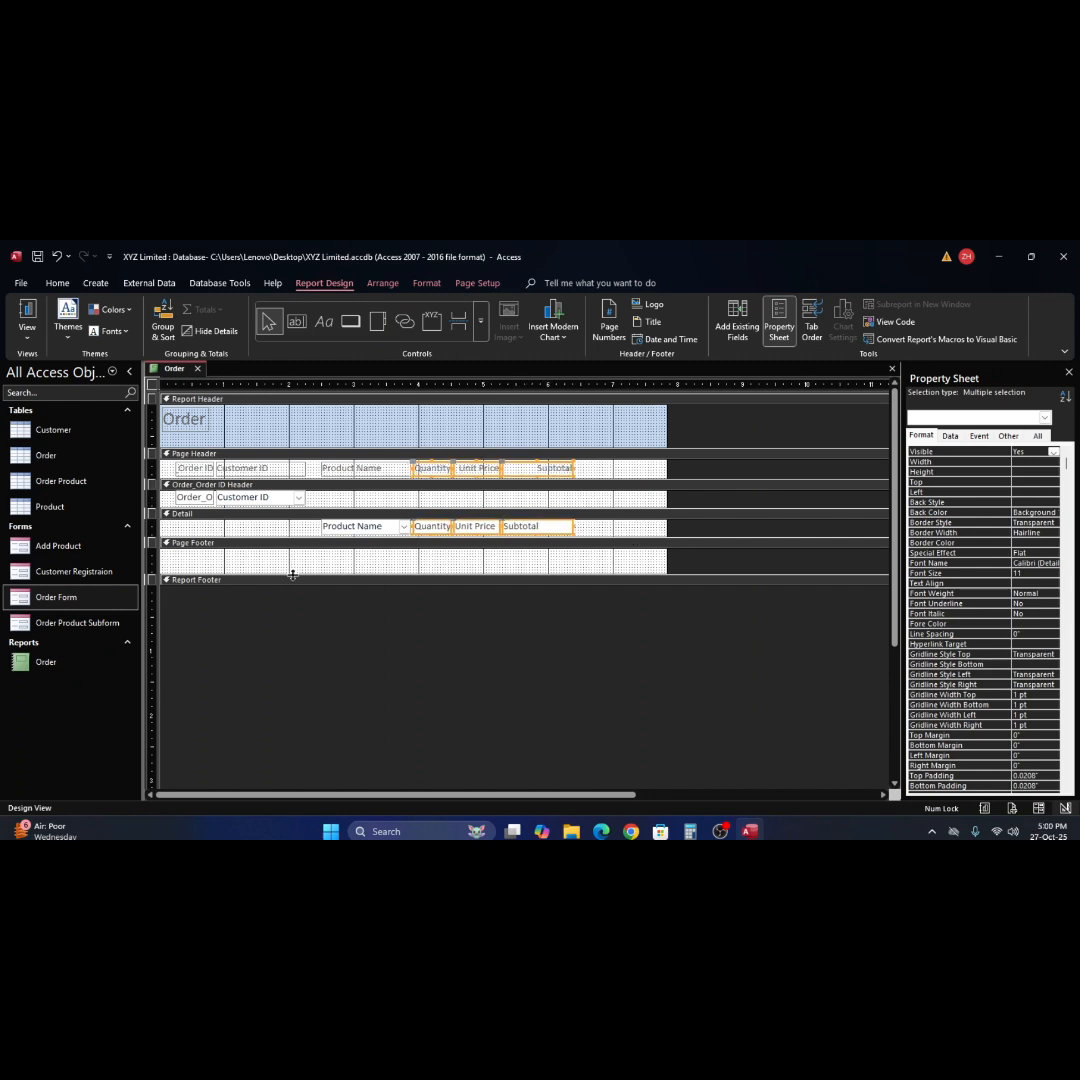
pyautogui.hotkey('ctrl', 'a')
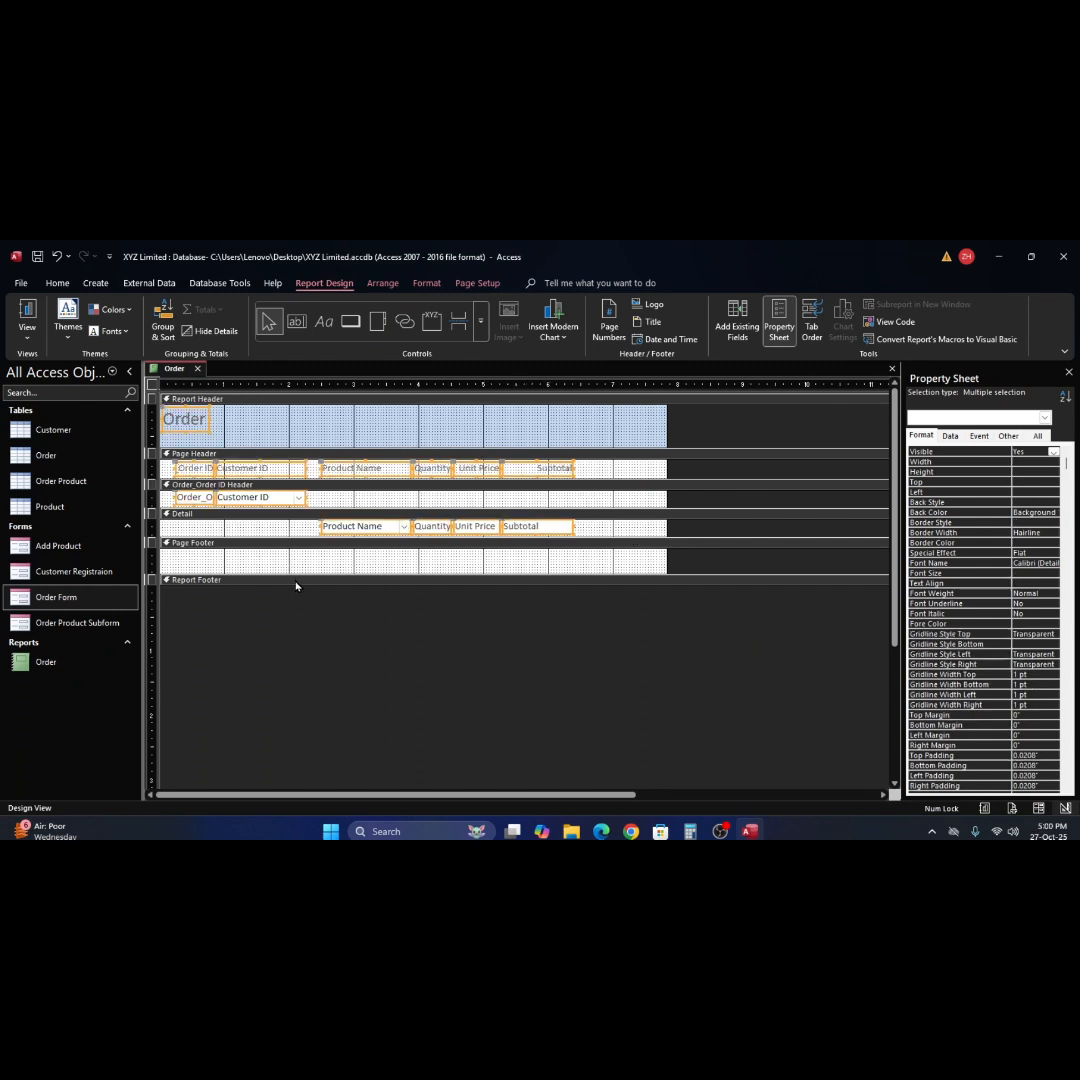
pyautogui.click(57, 284)
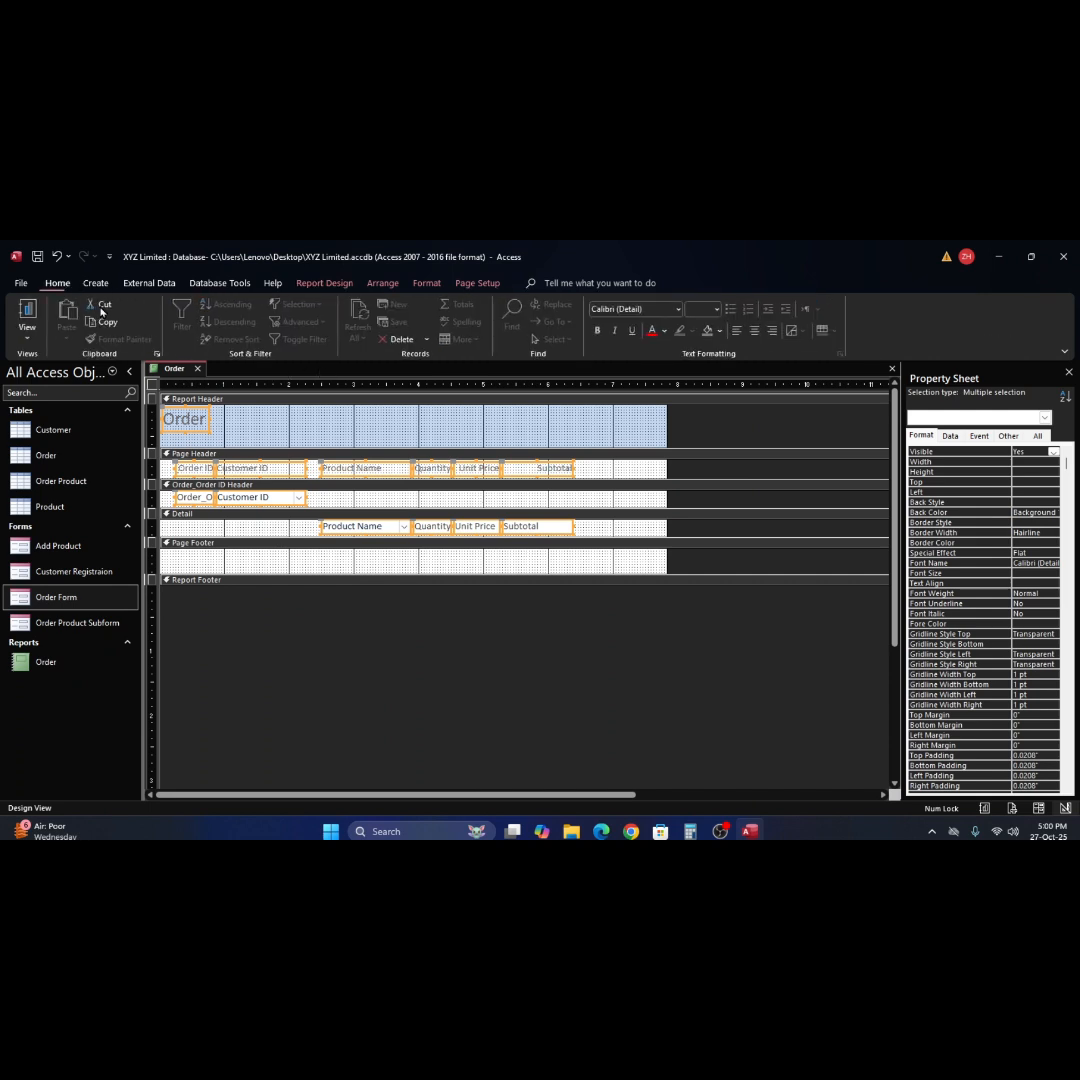
pyautogui.click(753, 331)
pyautogui.click(753, 331)
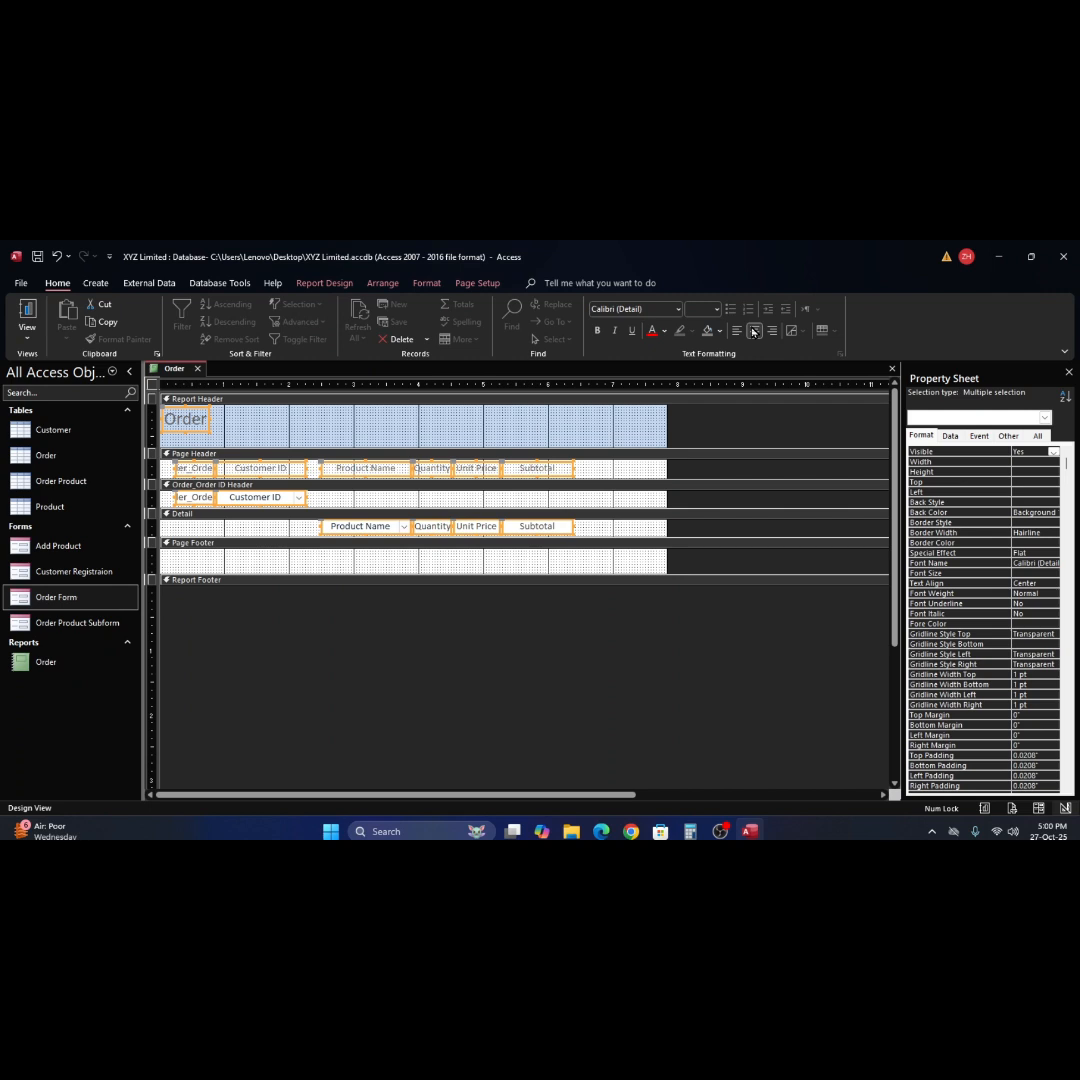
# Delete the Order title label from the Report Header.
pyautogui.click(614, 532)
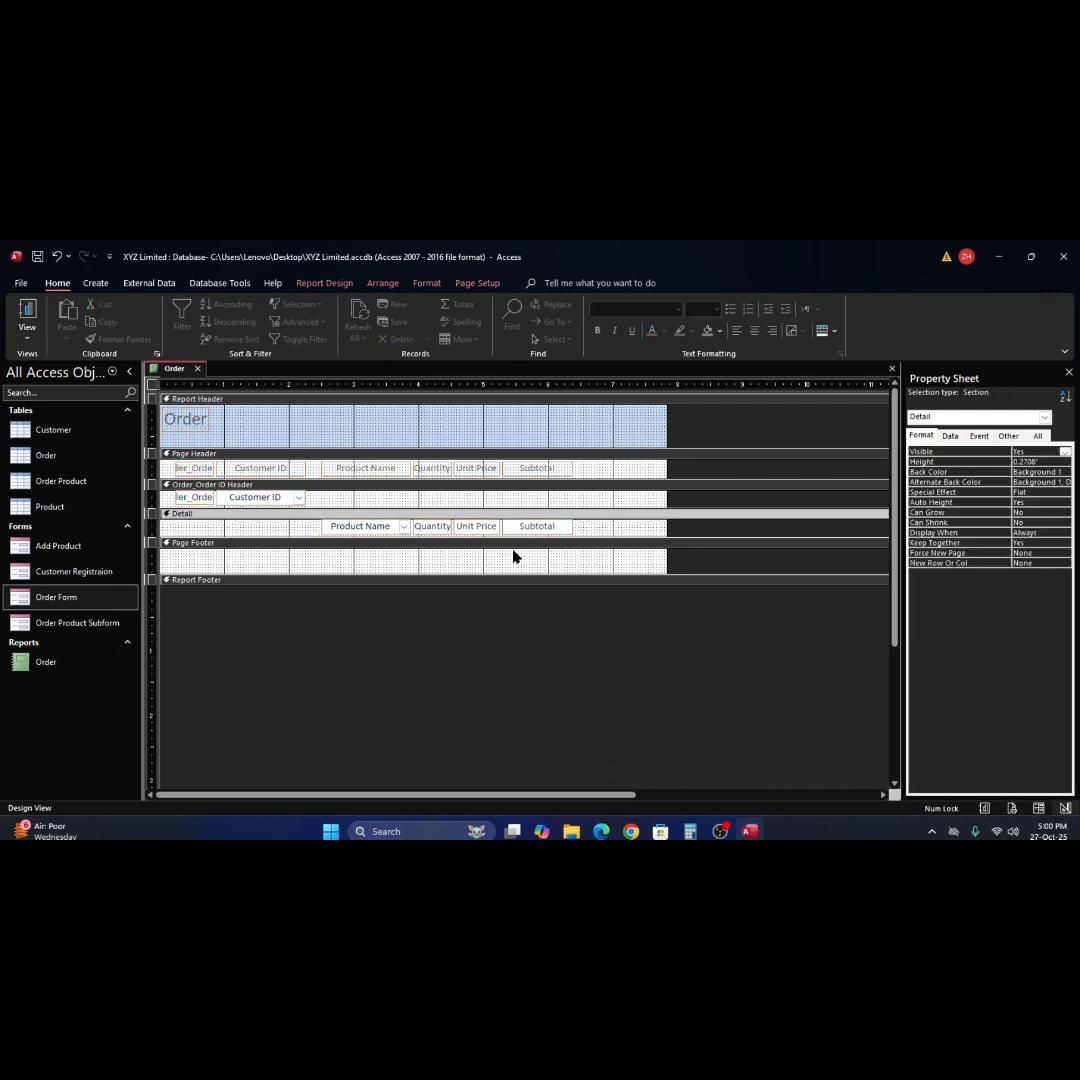
pyautogui.click(186, 421)
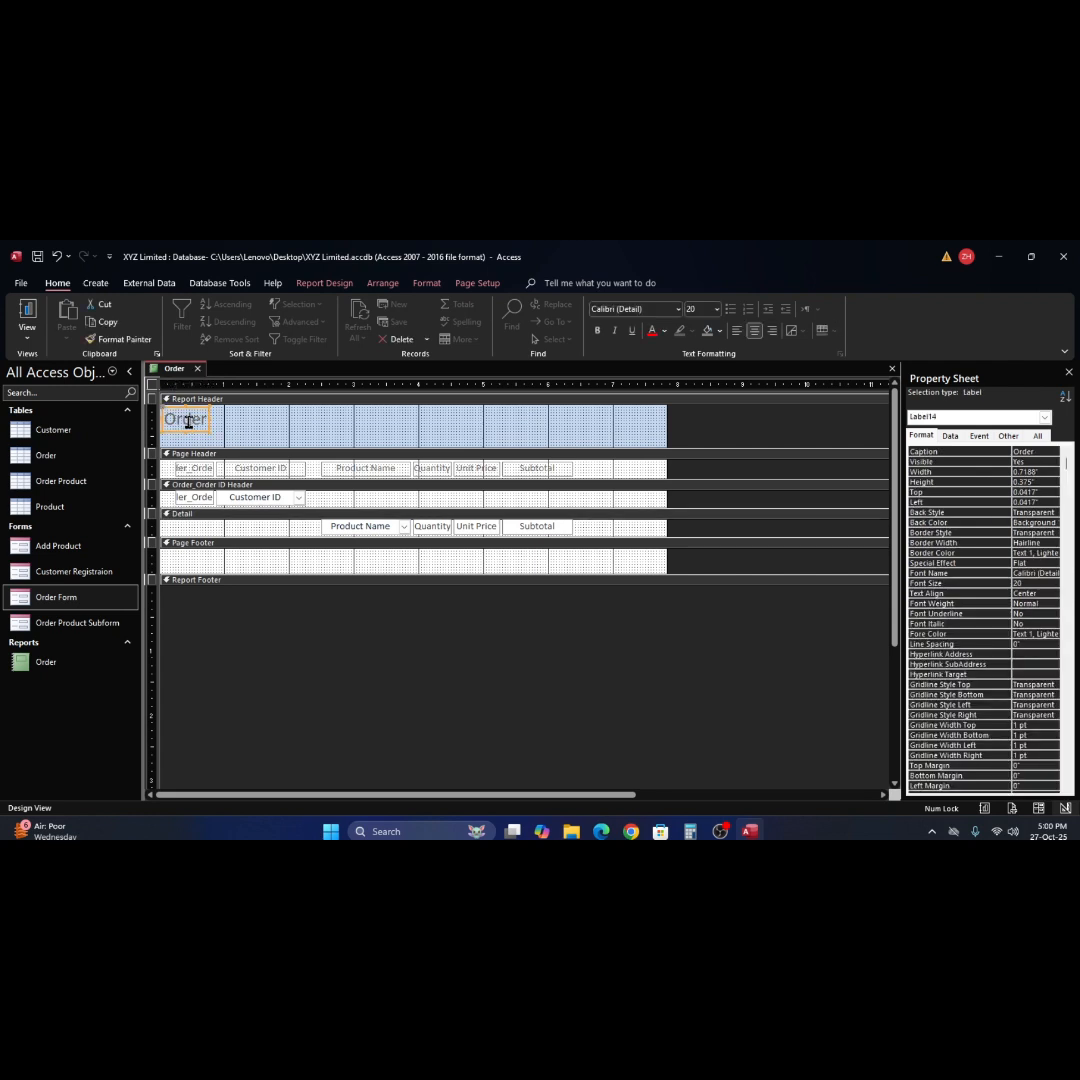
pyautogui.press('Delete')
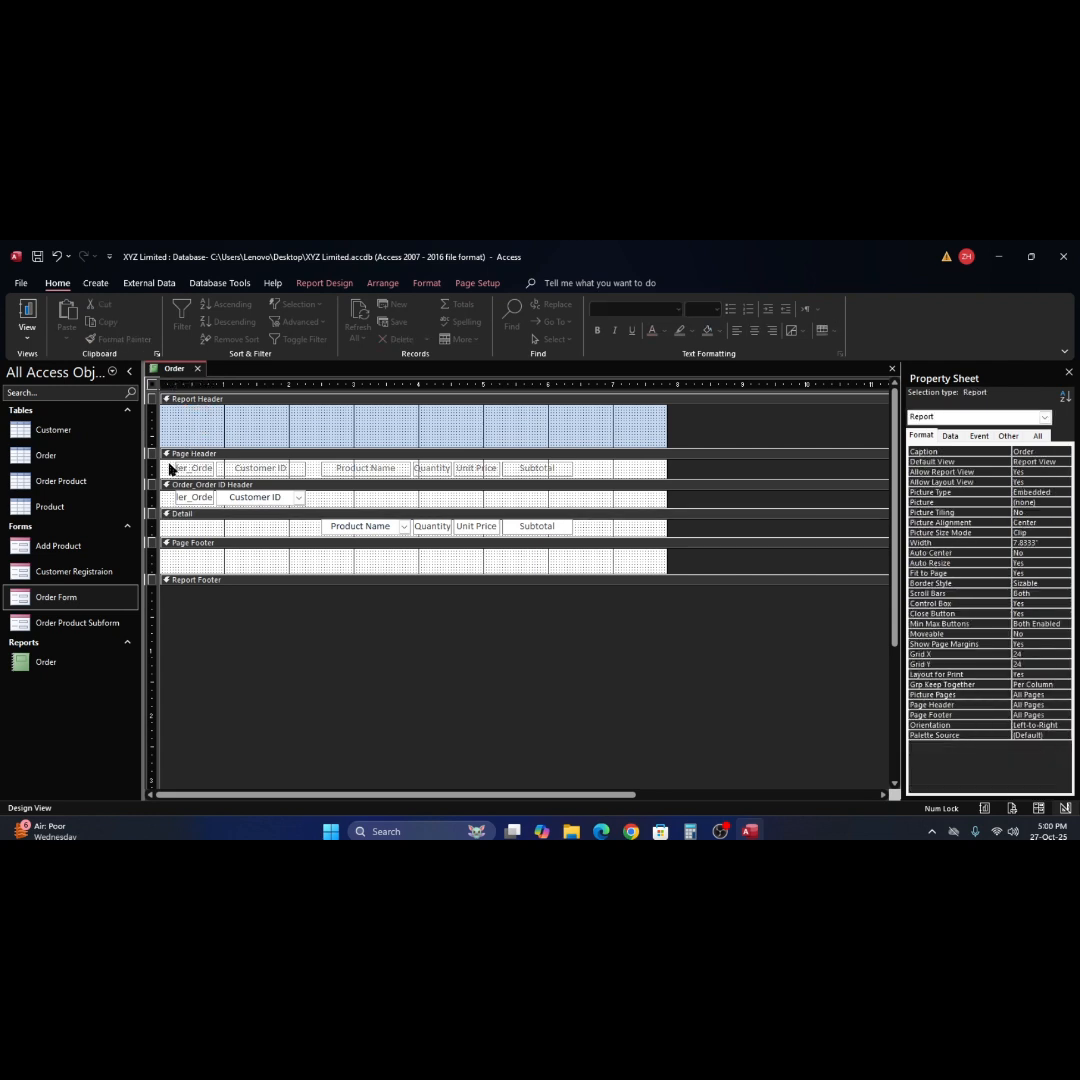
# Give all labels and fields in the report a solid 1 pt border in the darkest Text 1 theme color.
pyautogui.hotkey('ctrl', 'a')
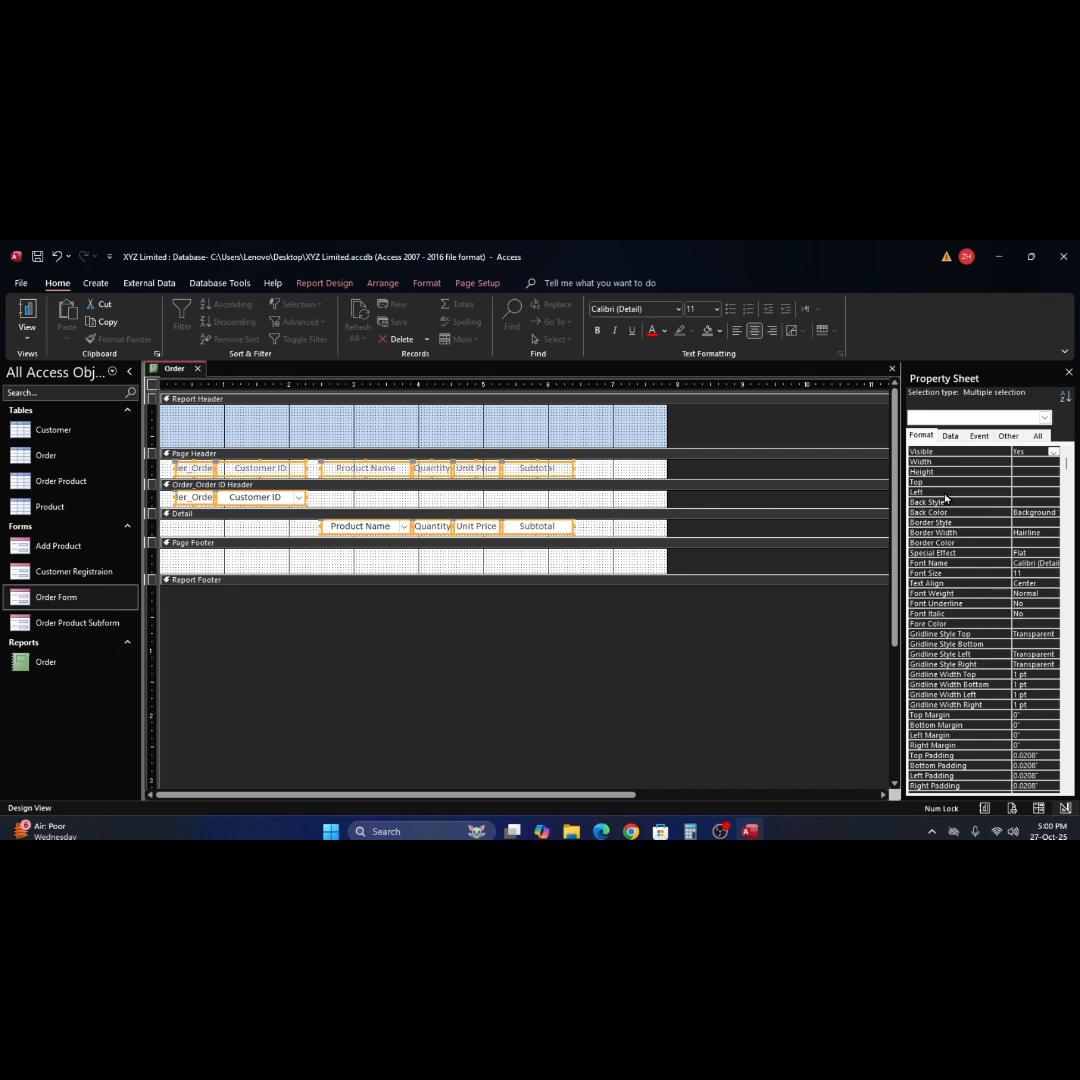
pyautogui.click(1030, 522)
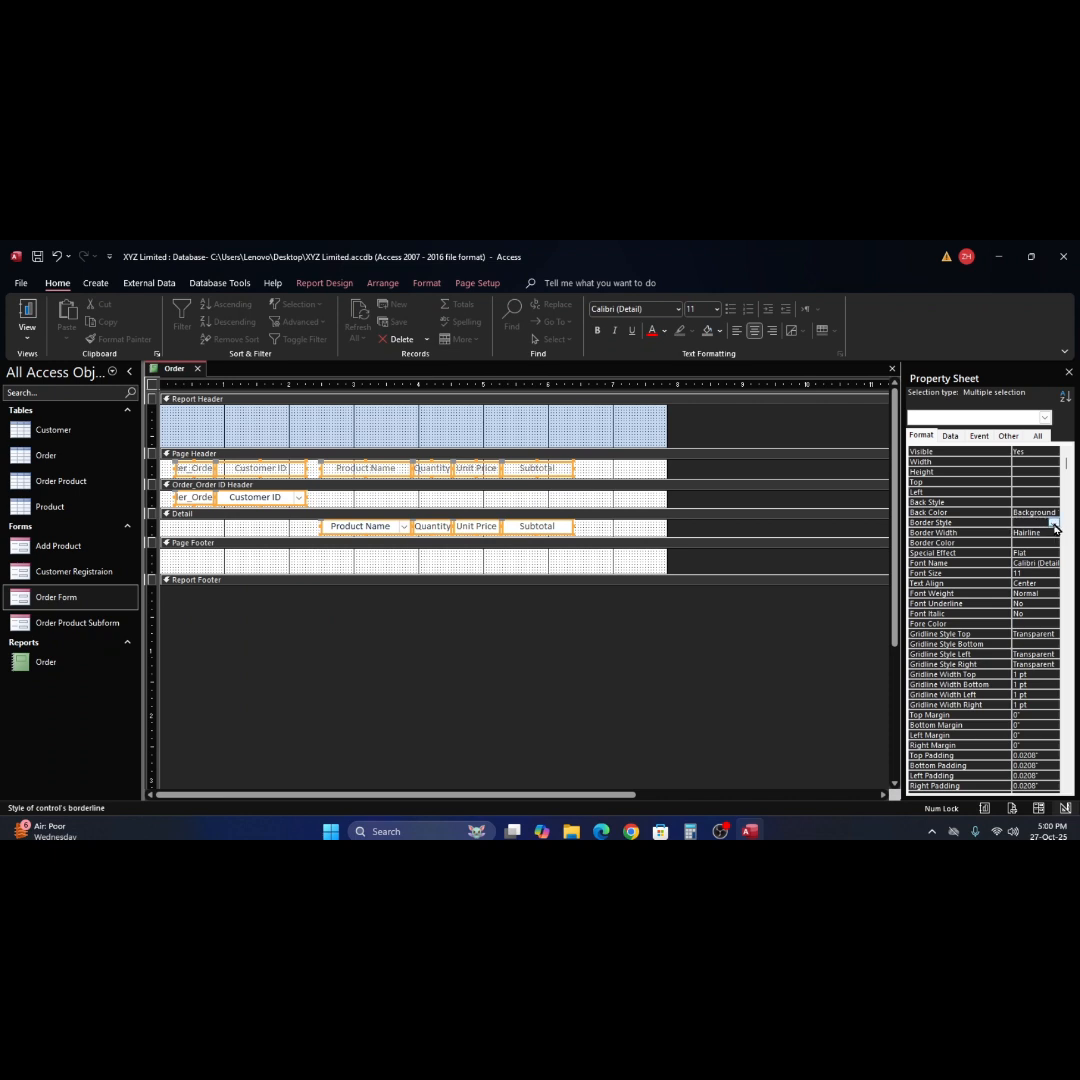
pyautogui.click(1053, 522)
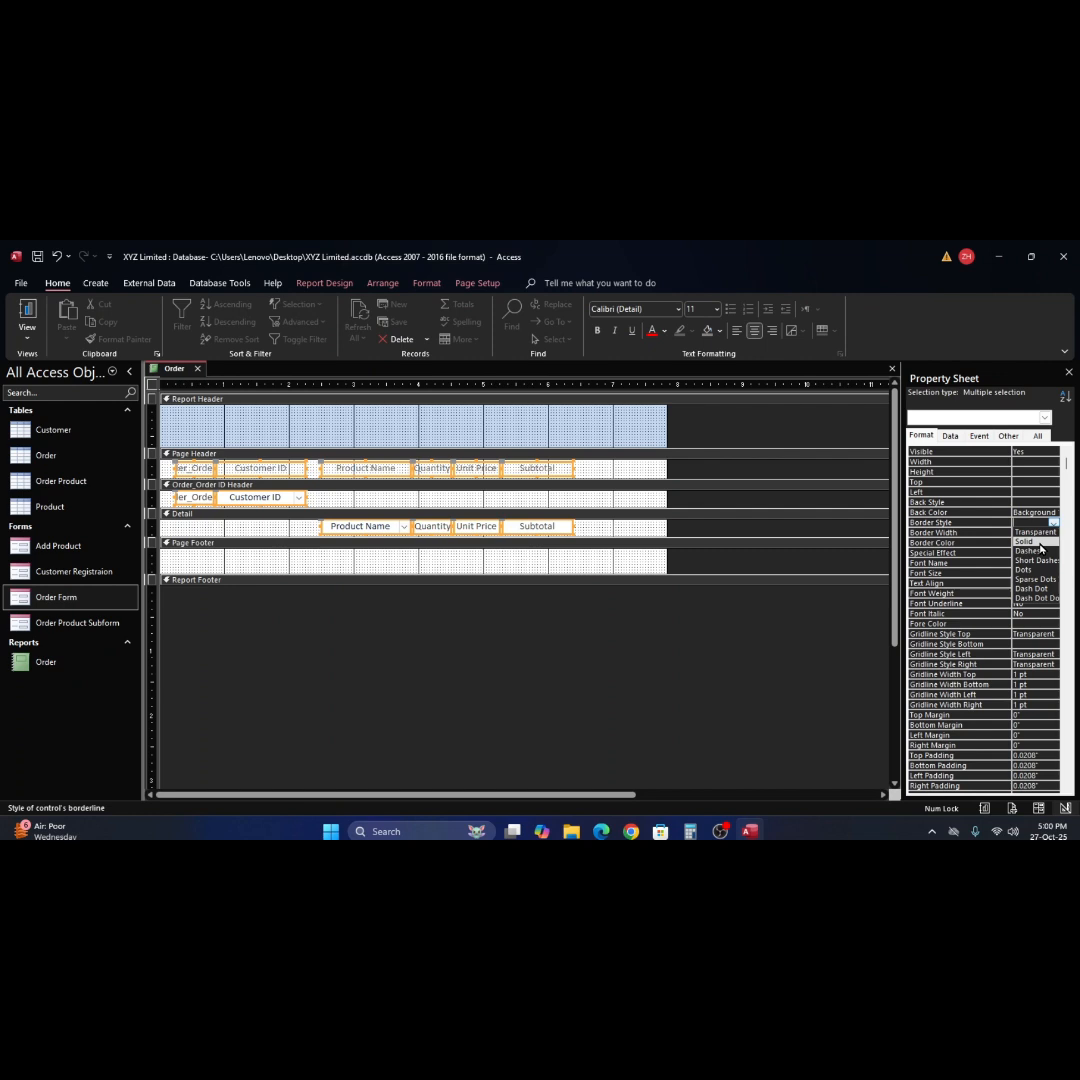
pyautogui.click(1026, 541)
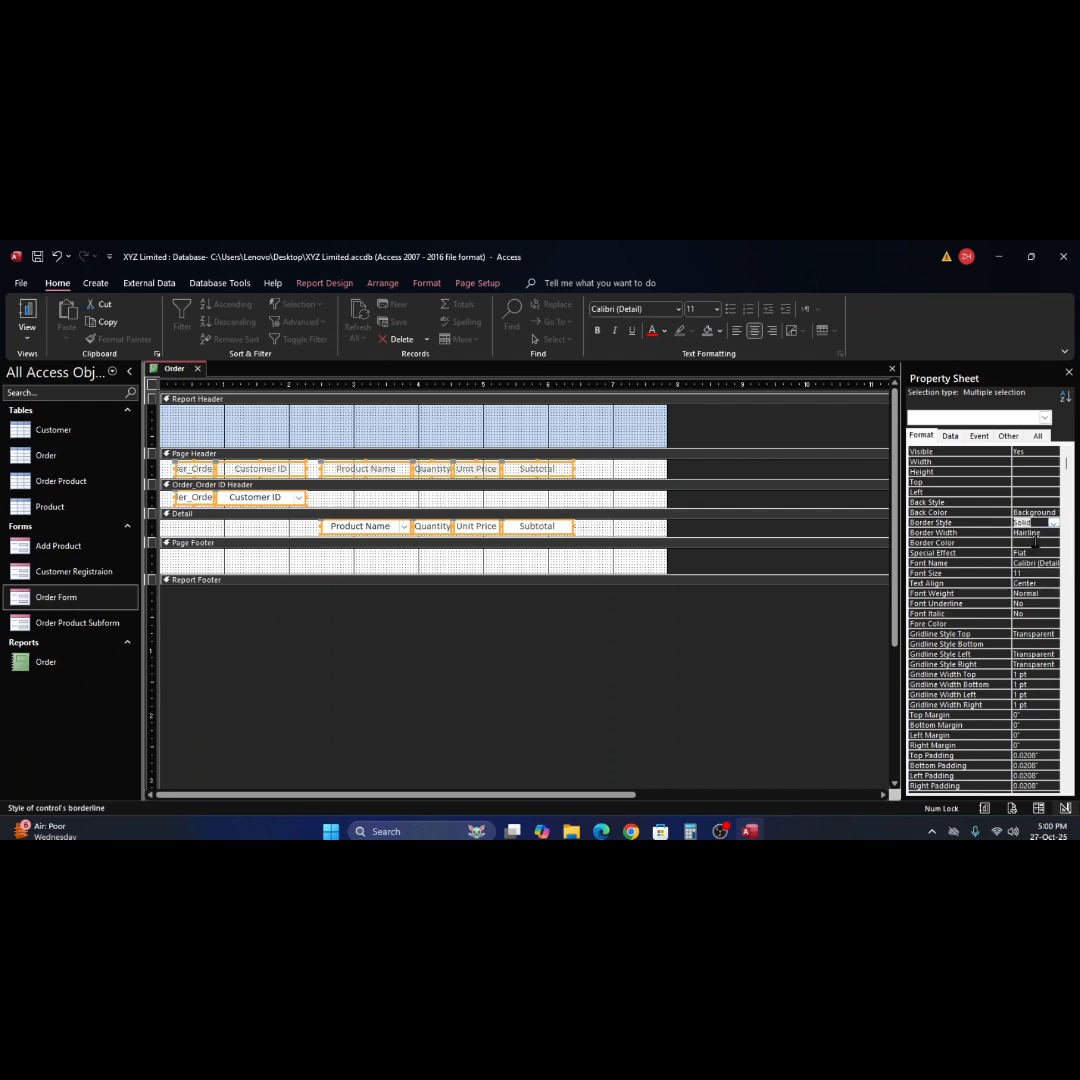
pyautogui.click(1045, 533)
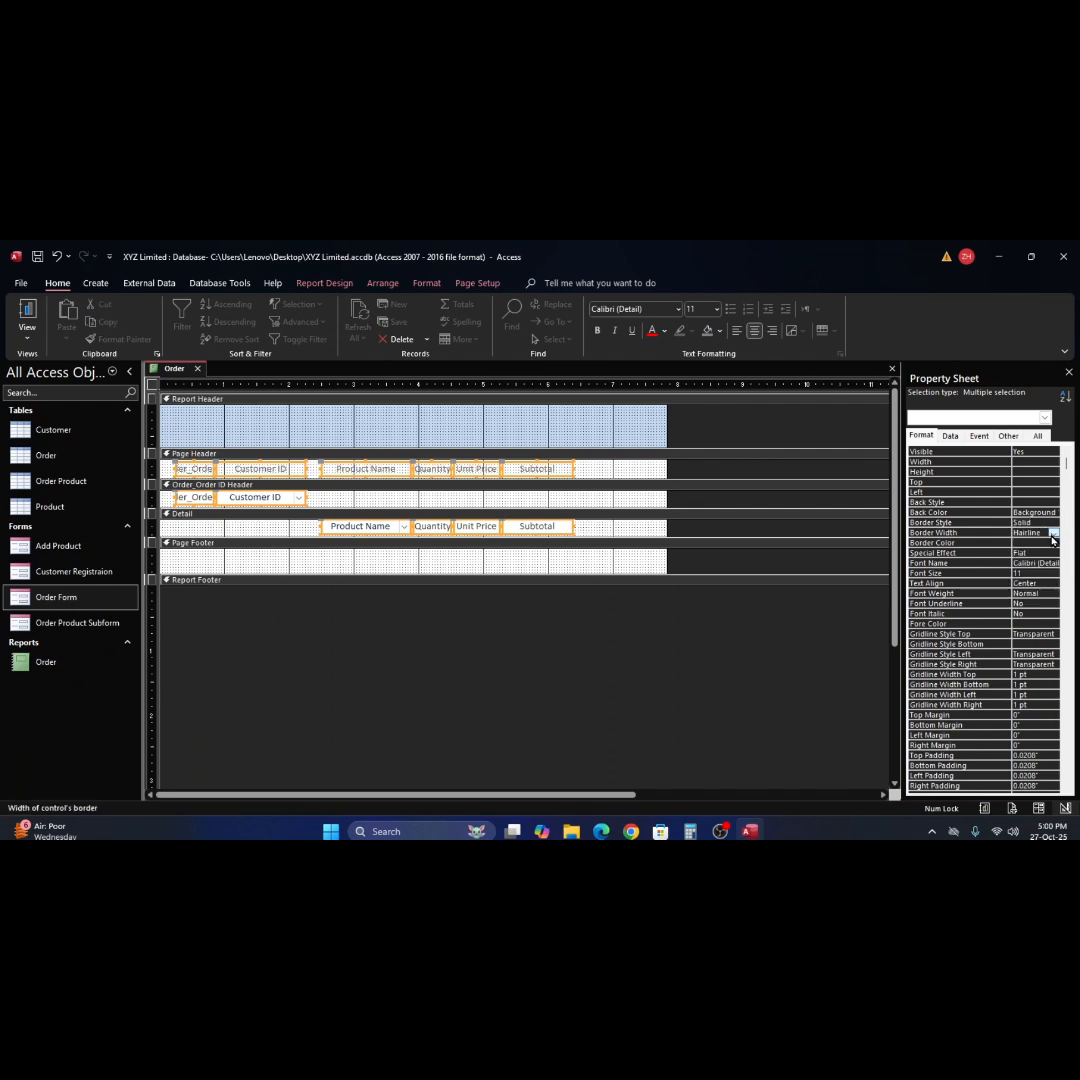
pyautogui.click(1055, 537)
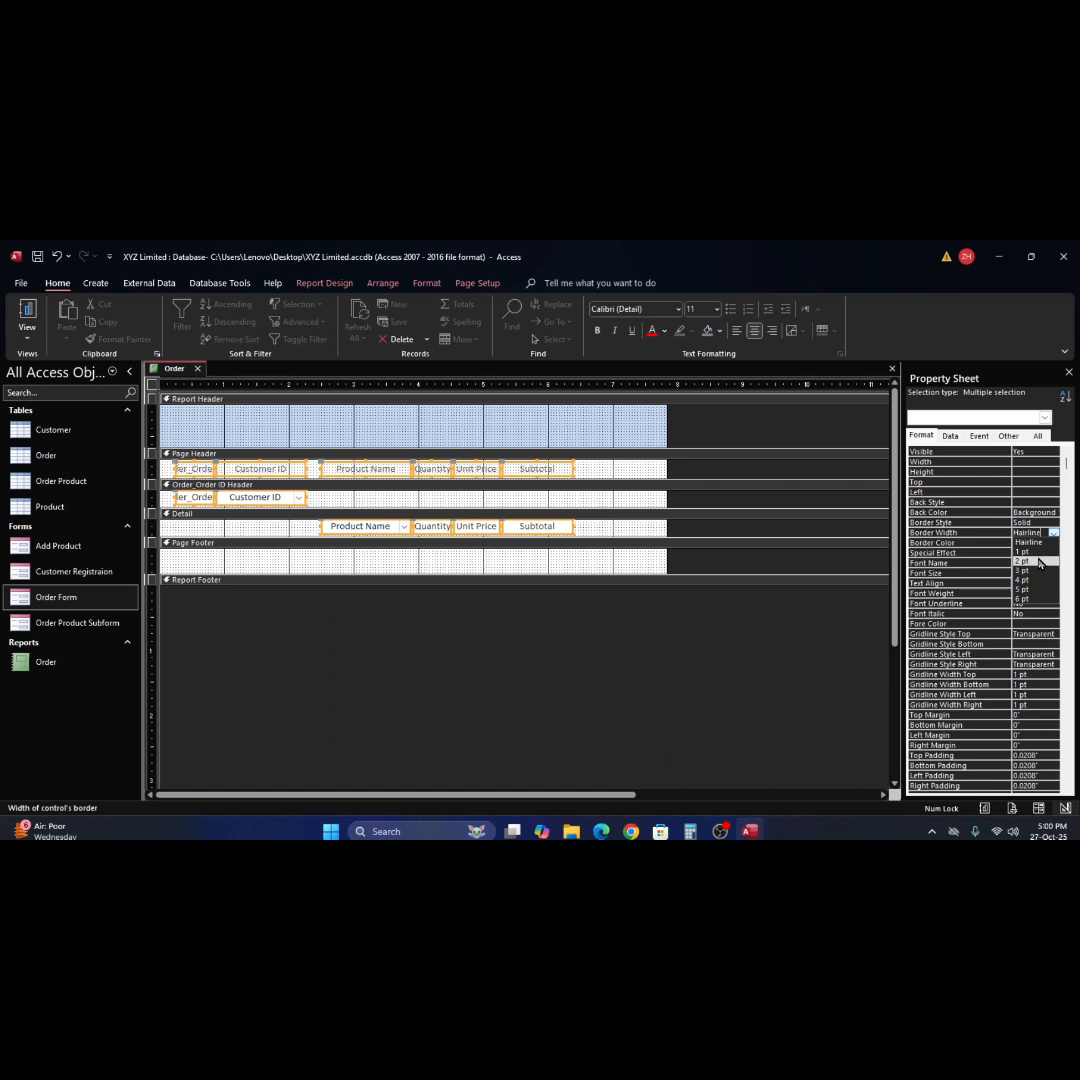
pyautogui.click(1039, 551)
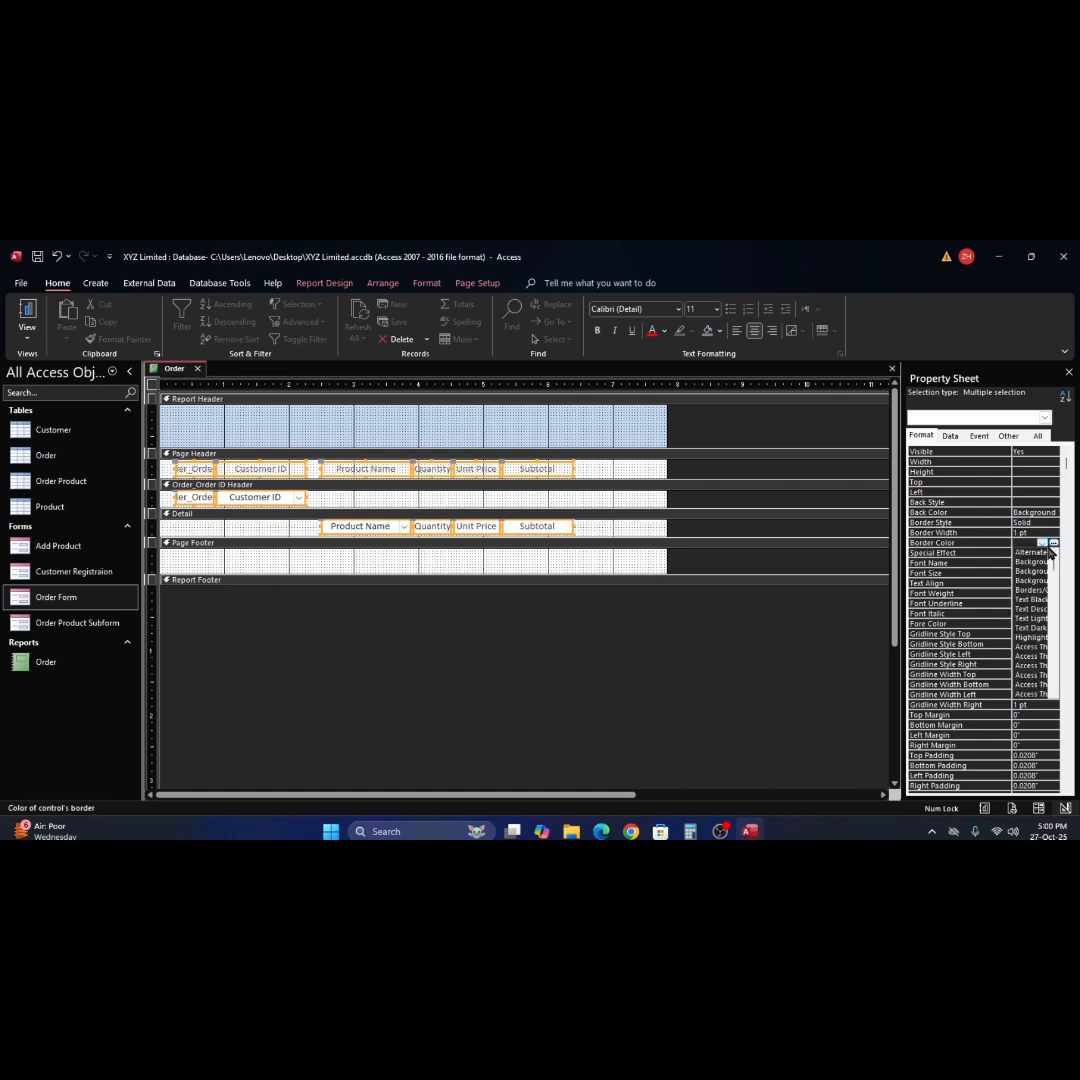
pyautogui.click(1046, 544)
pyautogui.click(1054, 546)
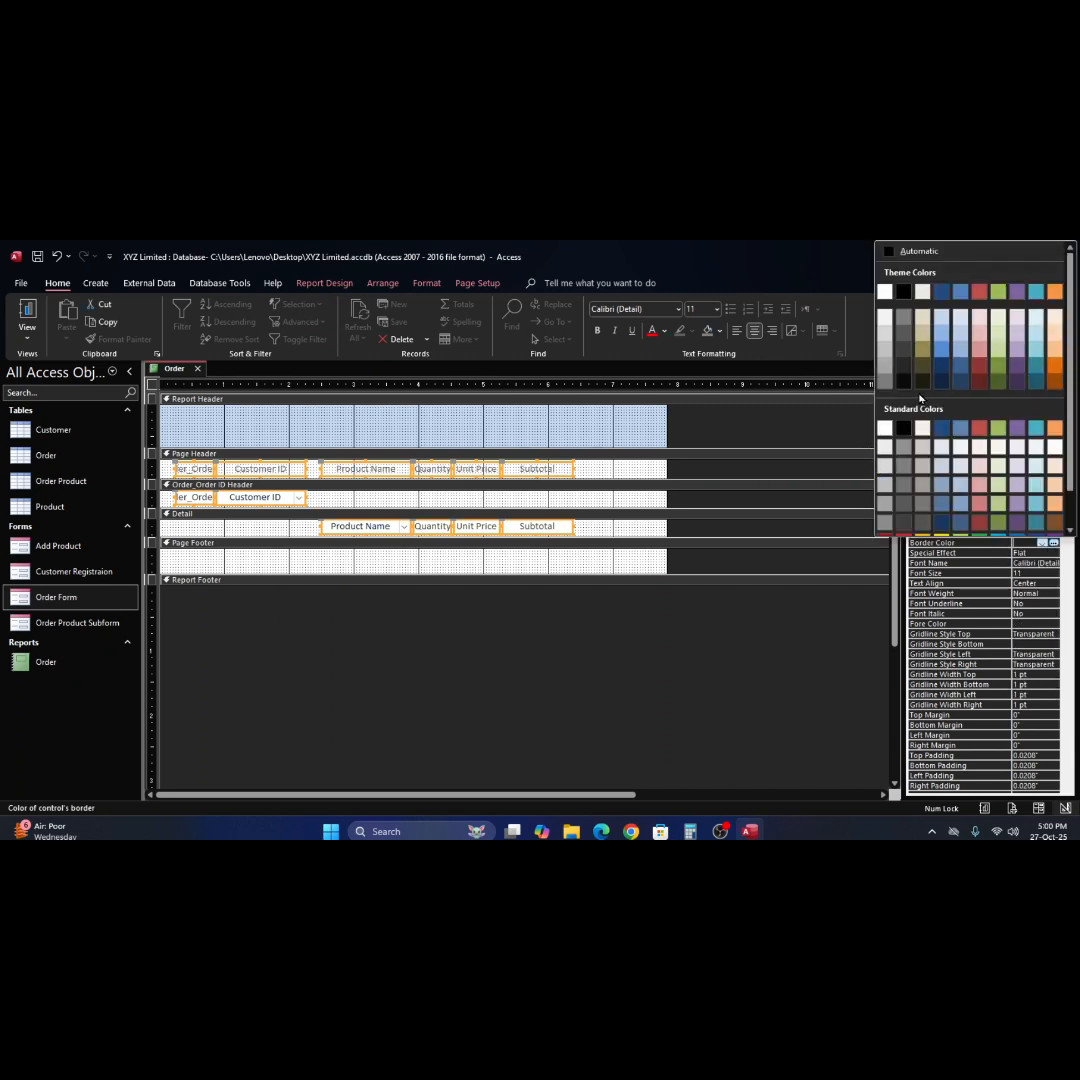
pyautogui.click(900, 380)
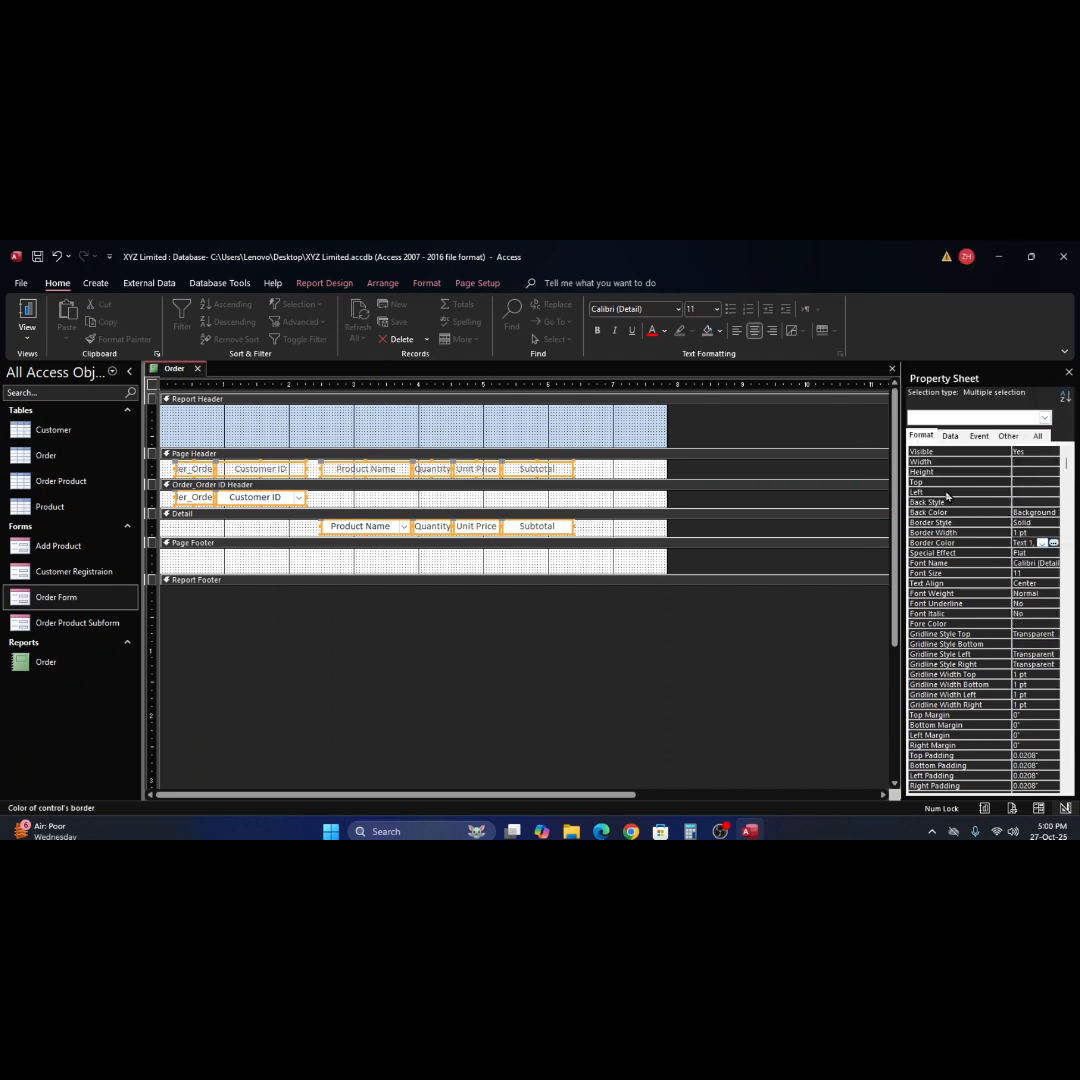
pyautogui.click(573, 568)
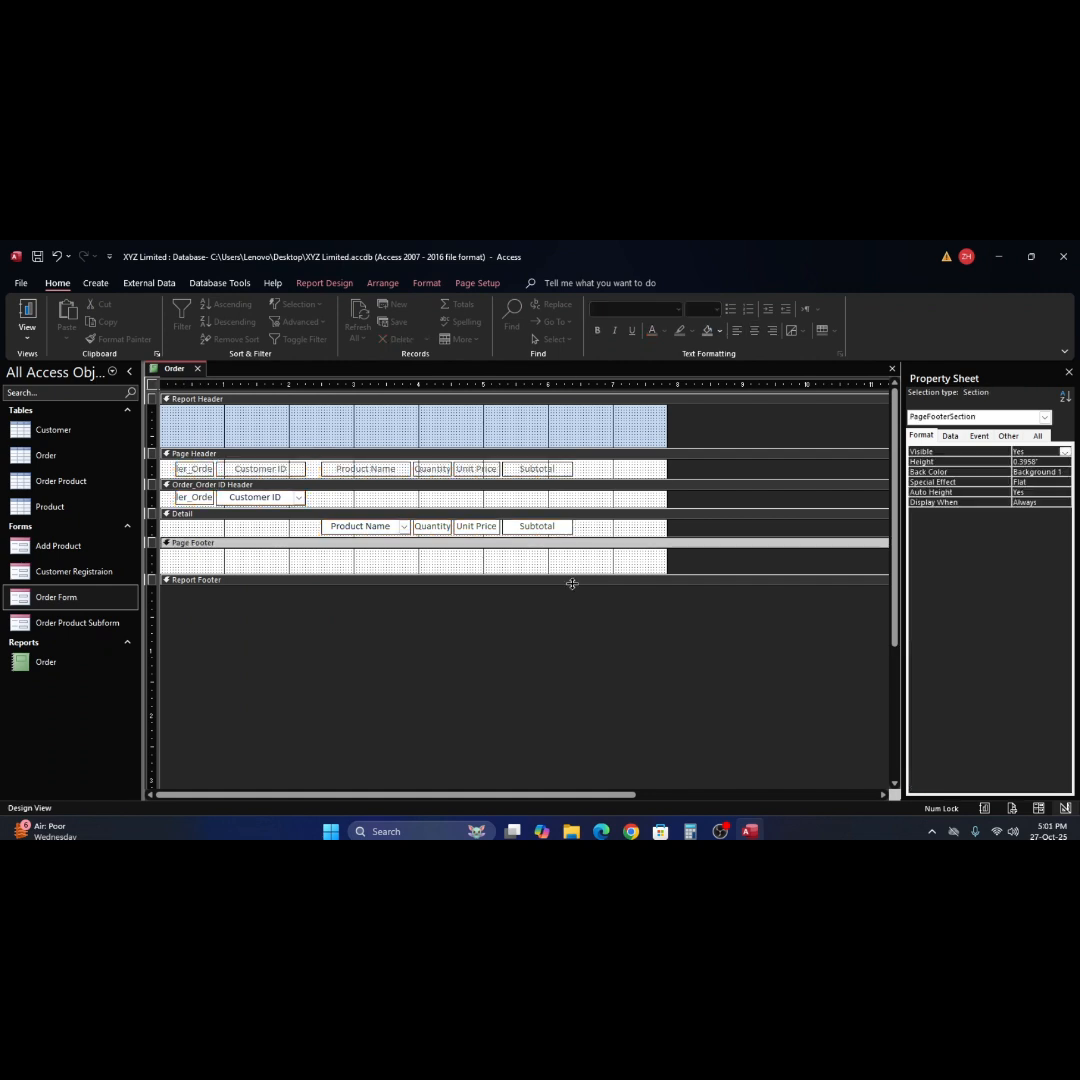
# Set the control source of the Subtotal field in the Detail section to the expression =[Quantity]*[Unit Price].
pyautogui.click(543, 527)
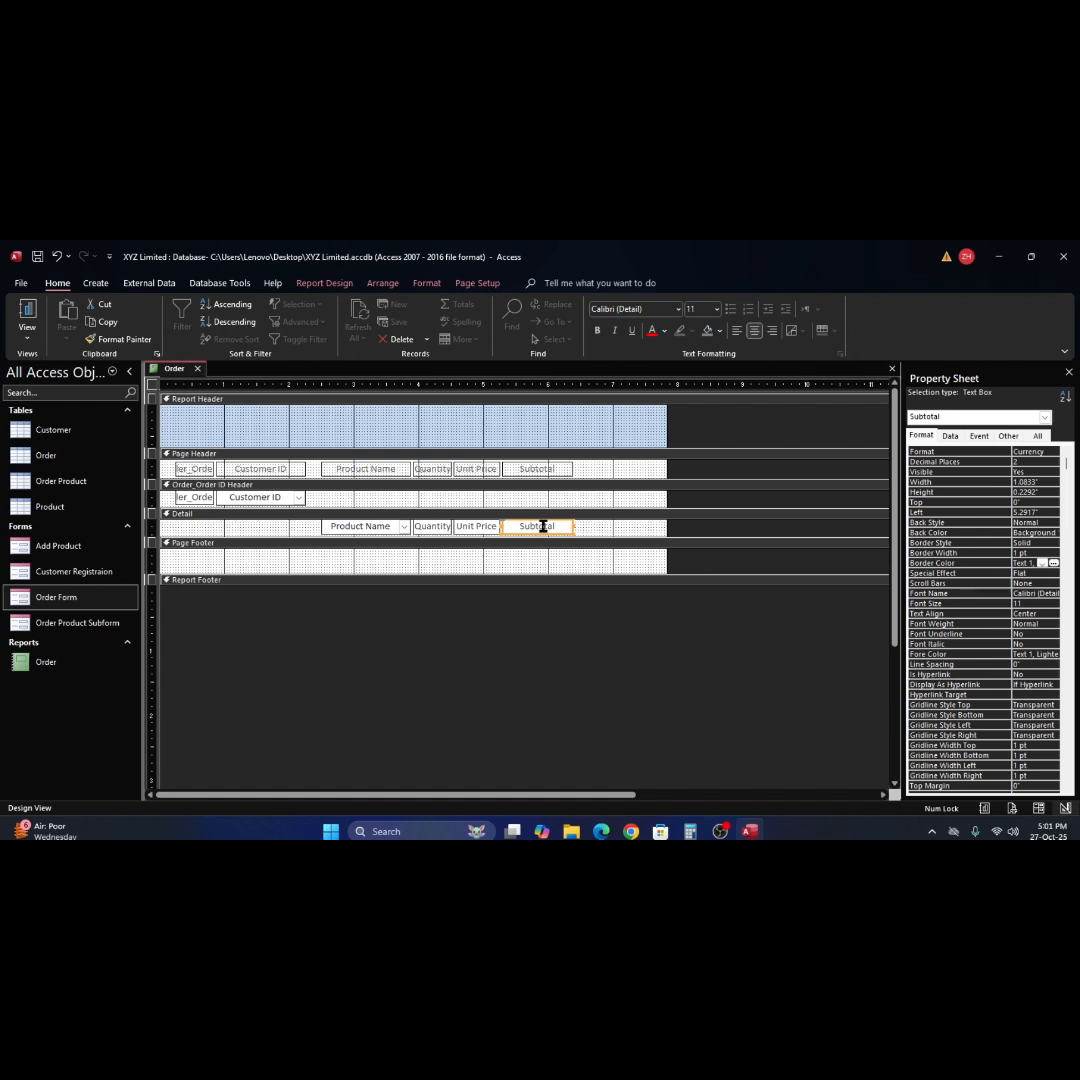
pyautogui.click(950, 436)
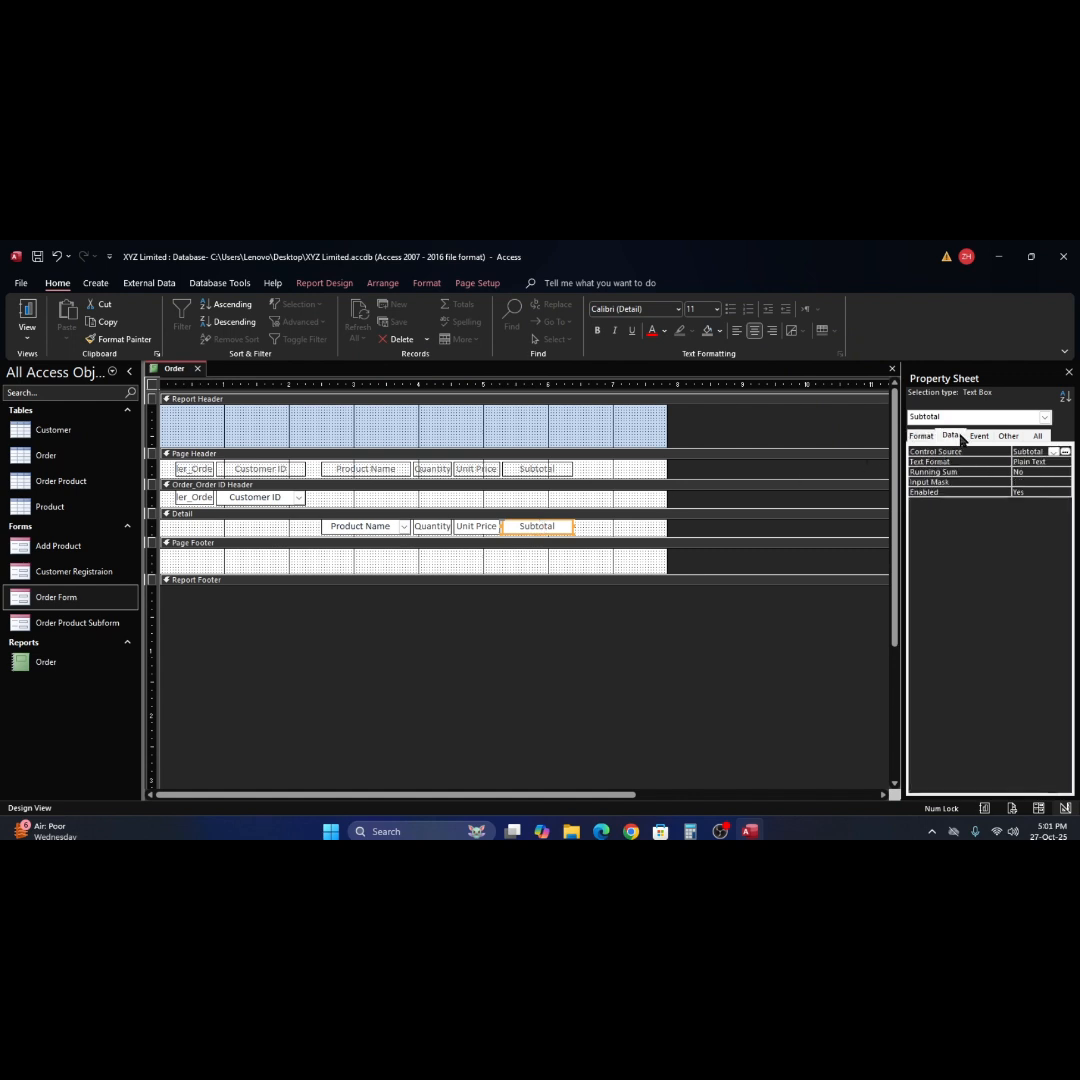
pyautogui.click(1064, 452)
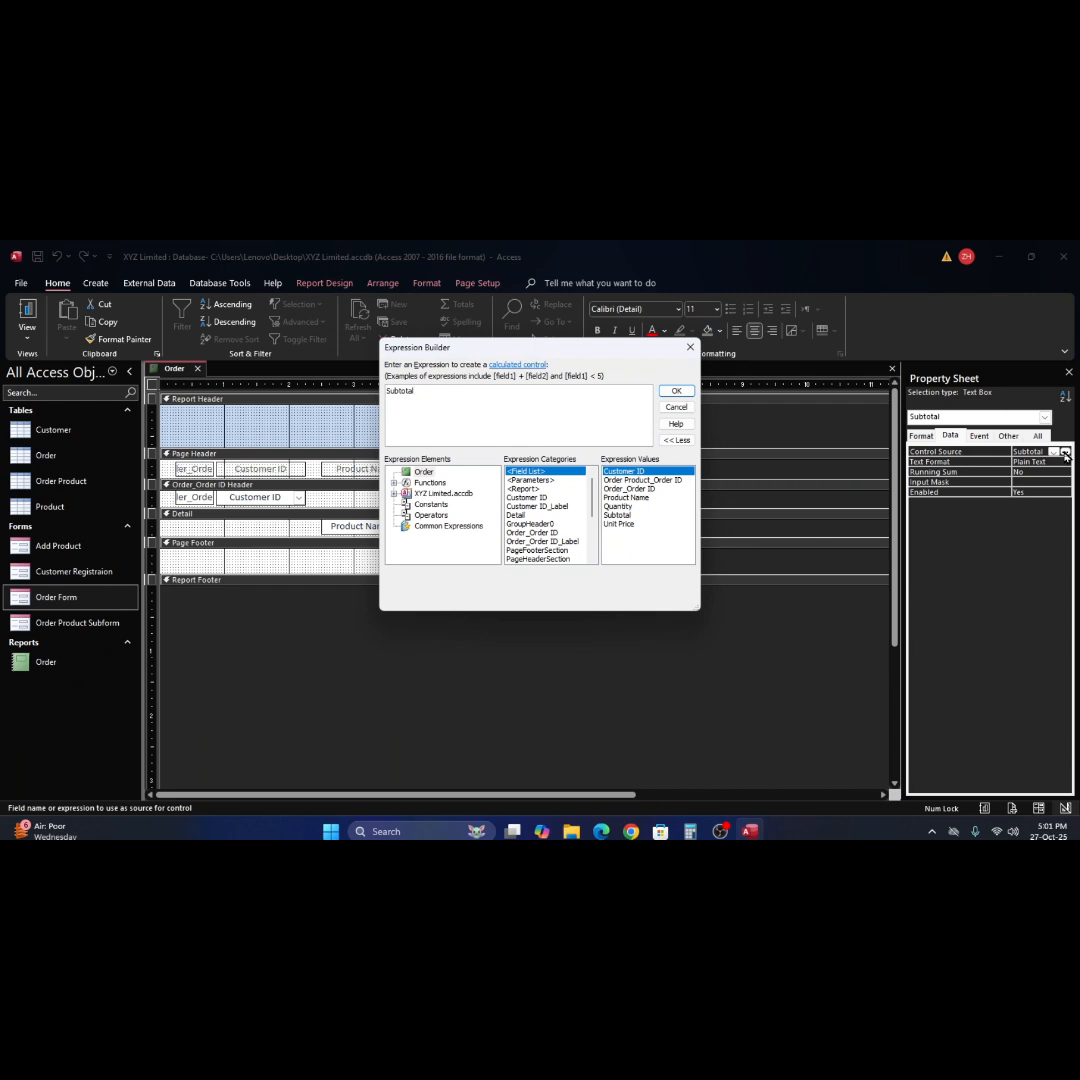
pyautogui.moveTo(571, 395); pyautogui.dragTo(359, 395)
pyautogui.write('=q')
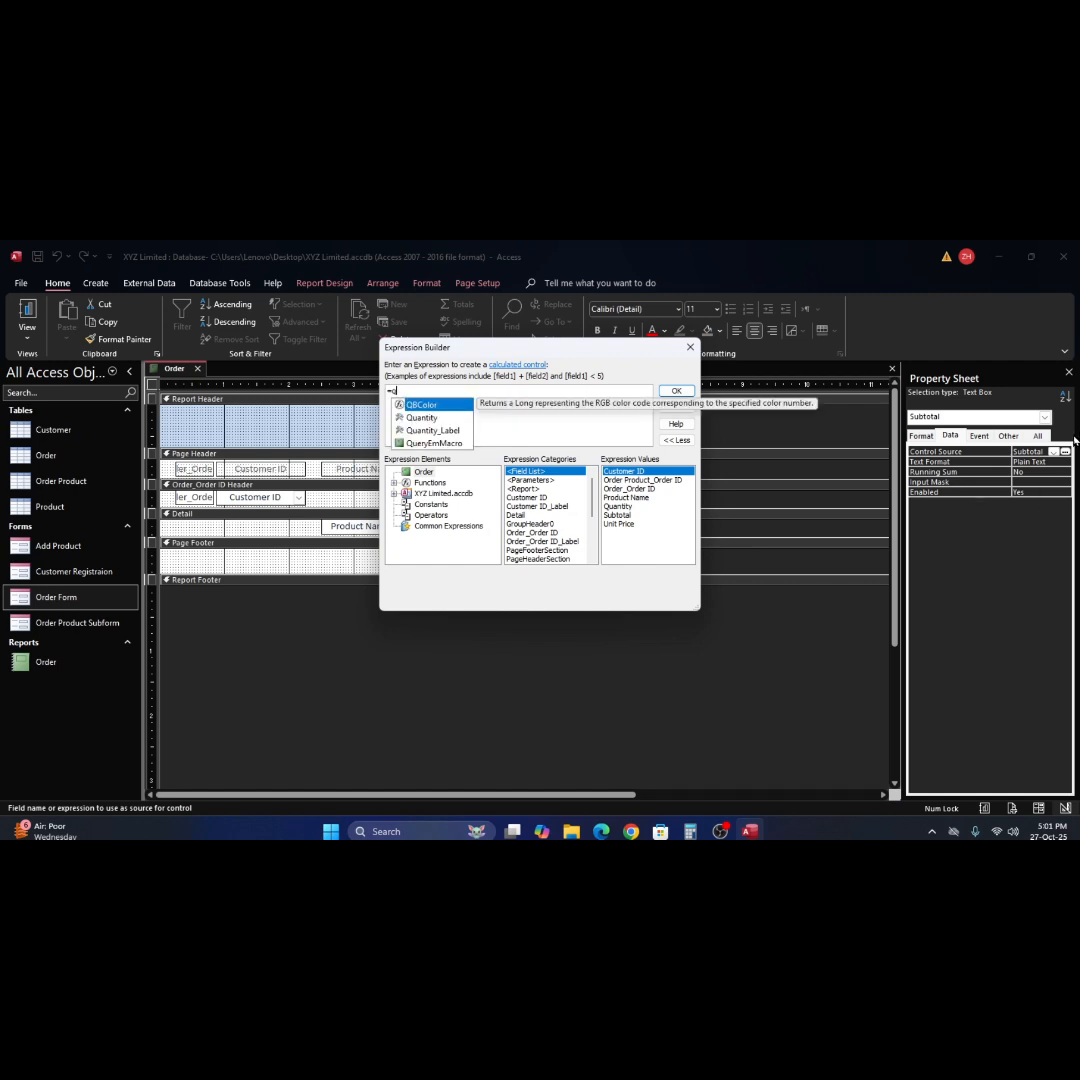
pyautogui.doubleClick(421, 417)
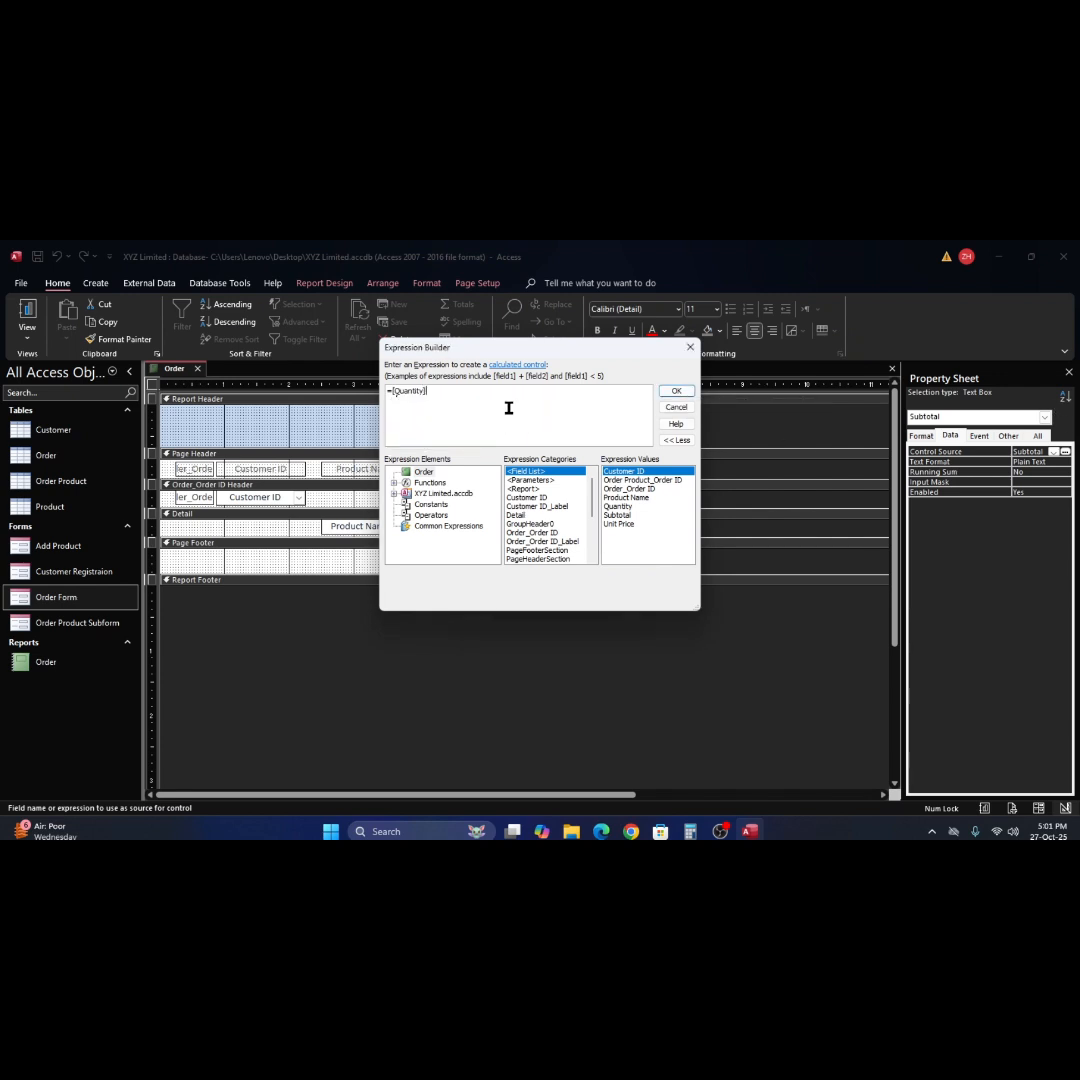
pyautogui.write('*u')
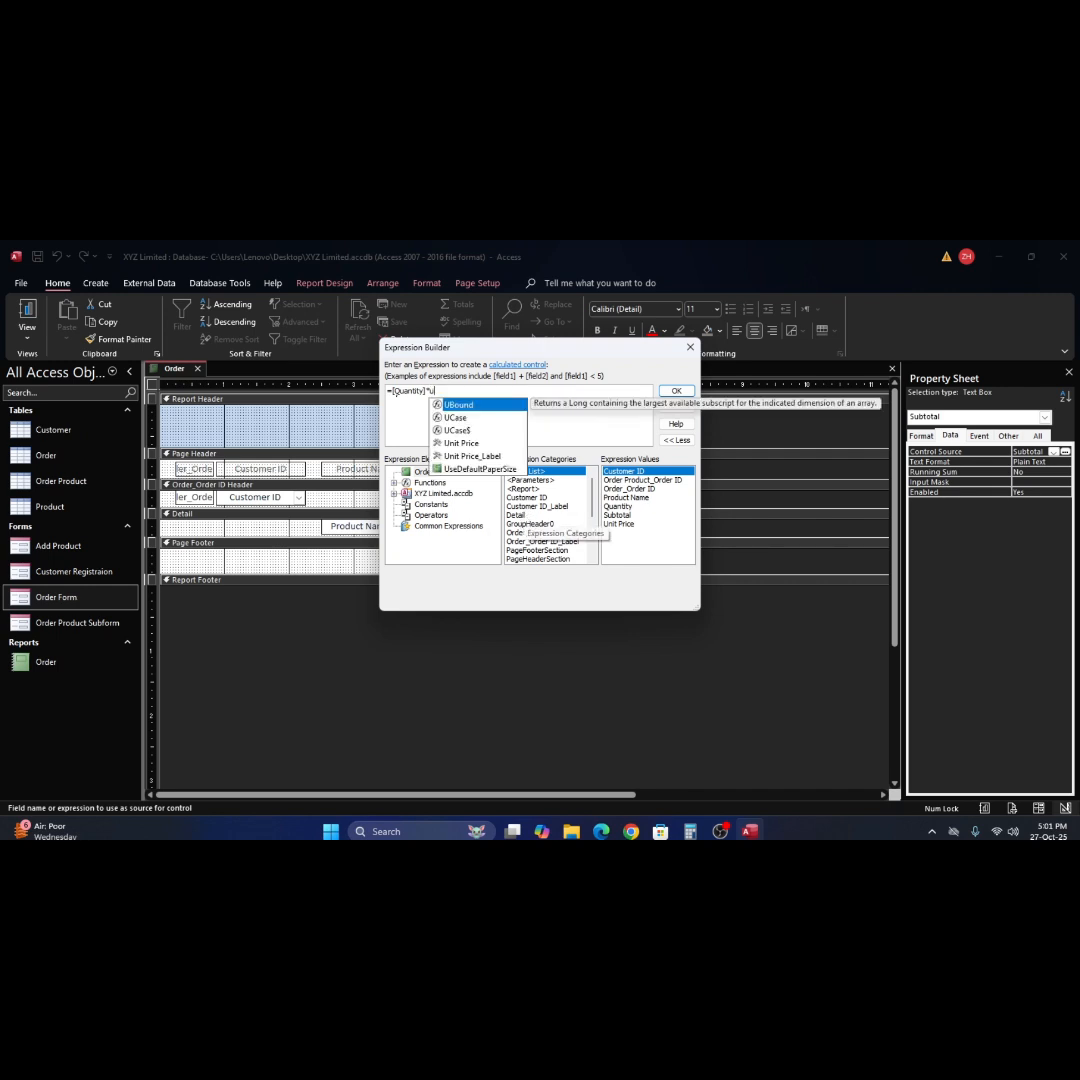
pyautogui.write('n')
pyautogui.doubleClick(475, 407)
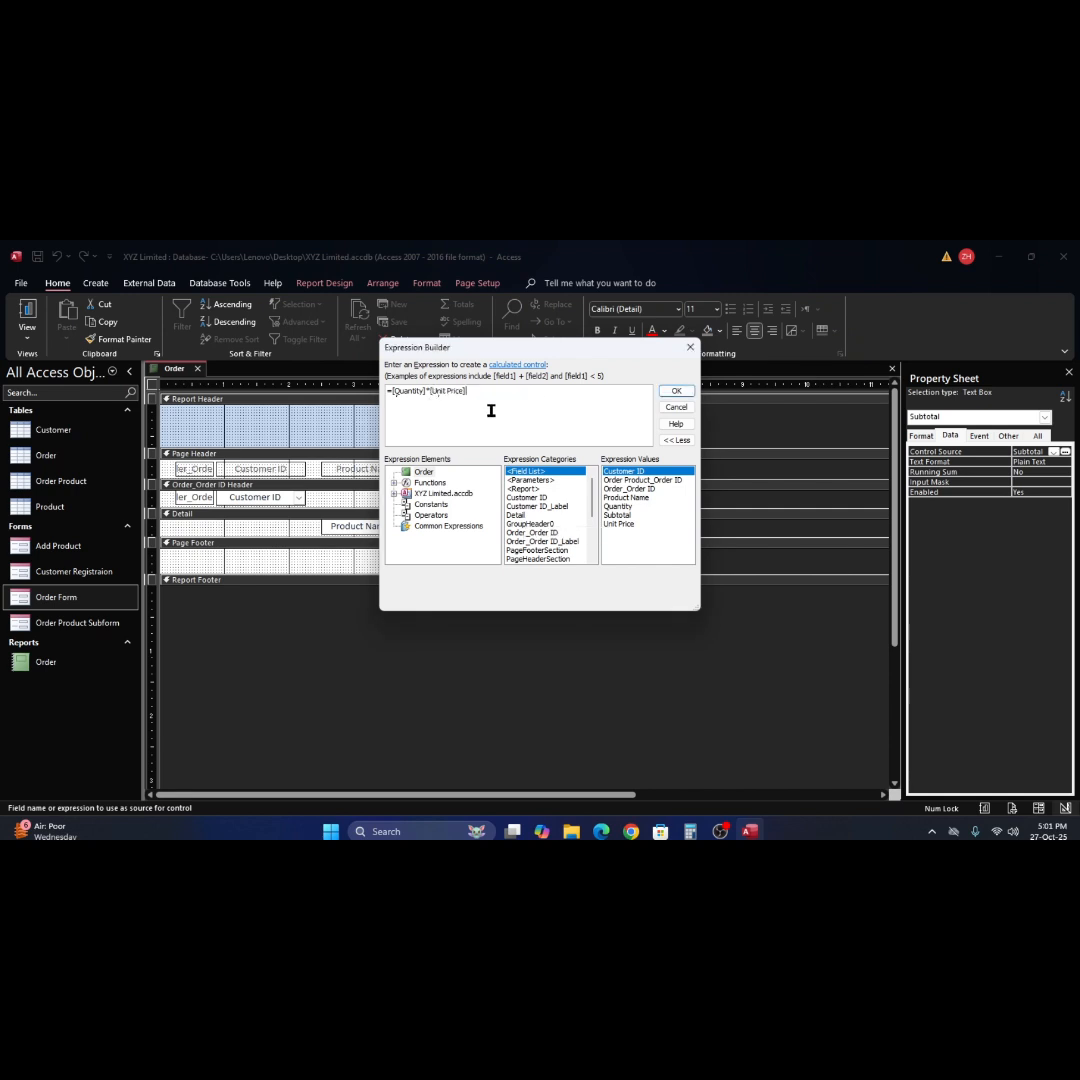
pyautogui.click(677, 391)
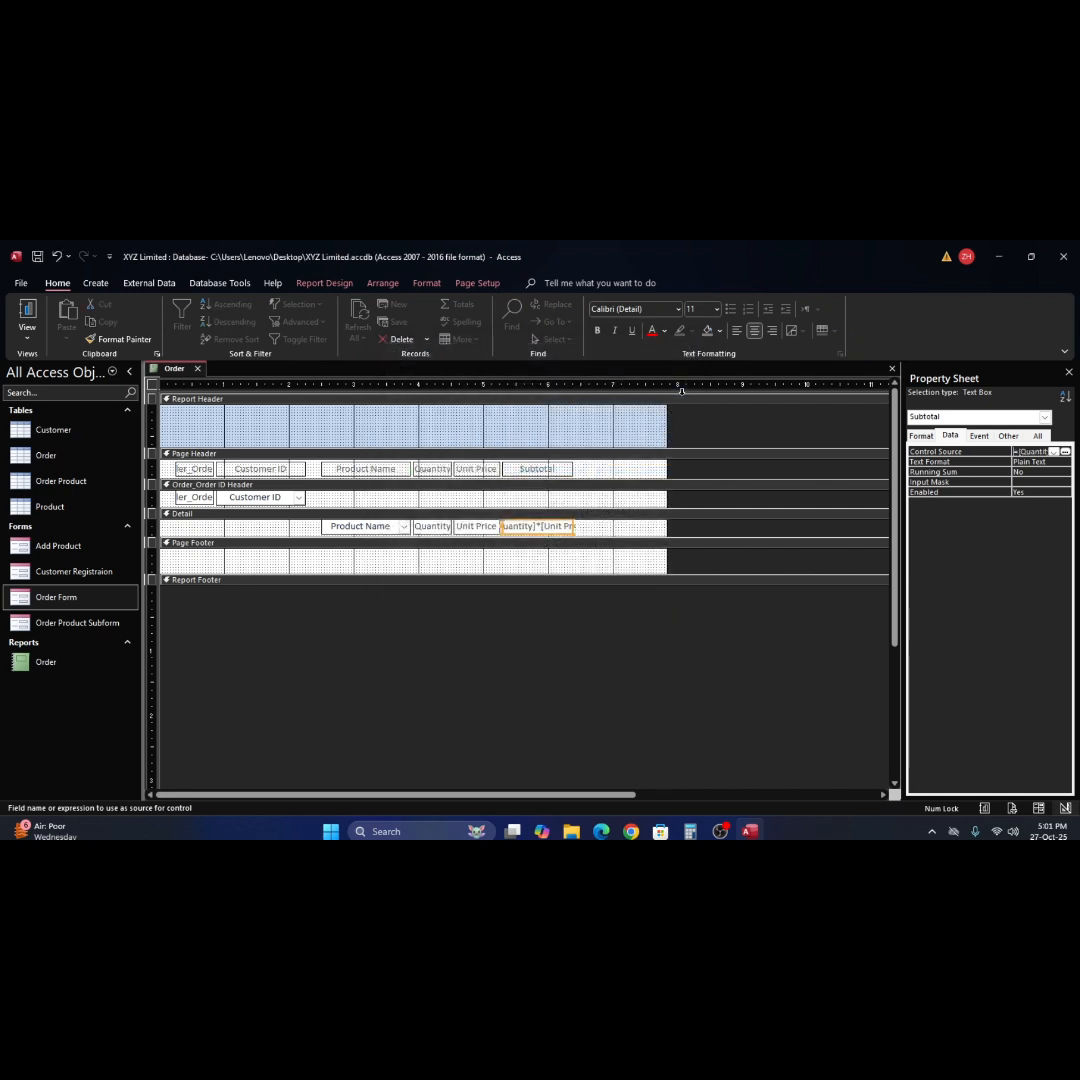
# Check the borders and the calculated subtotals in Report View, and return to Design View.
pyautogui.click(402, 434)
pyautogui.click(28, 315)
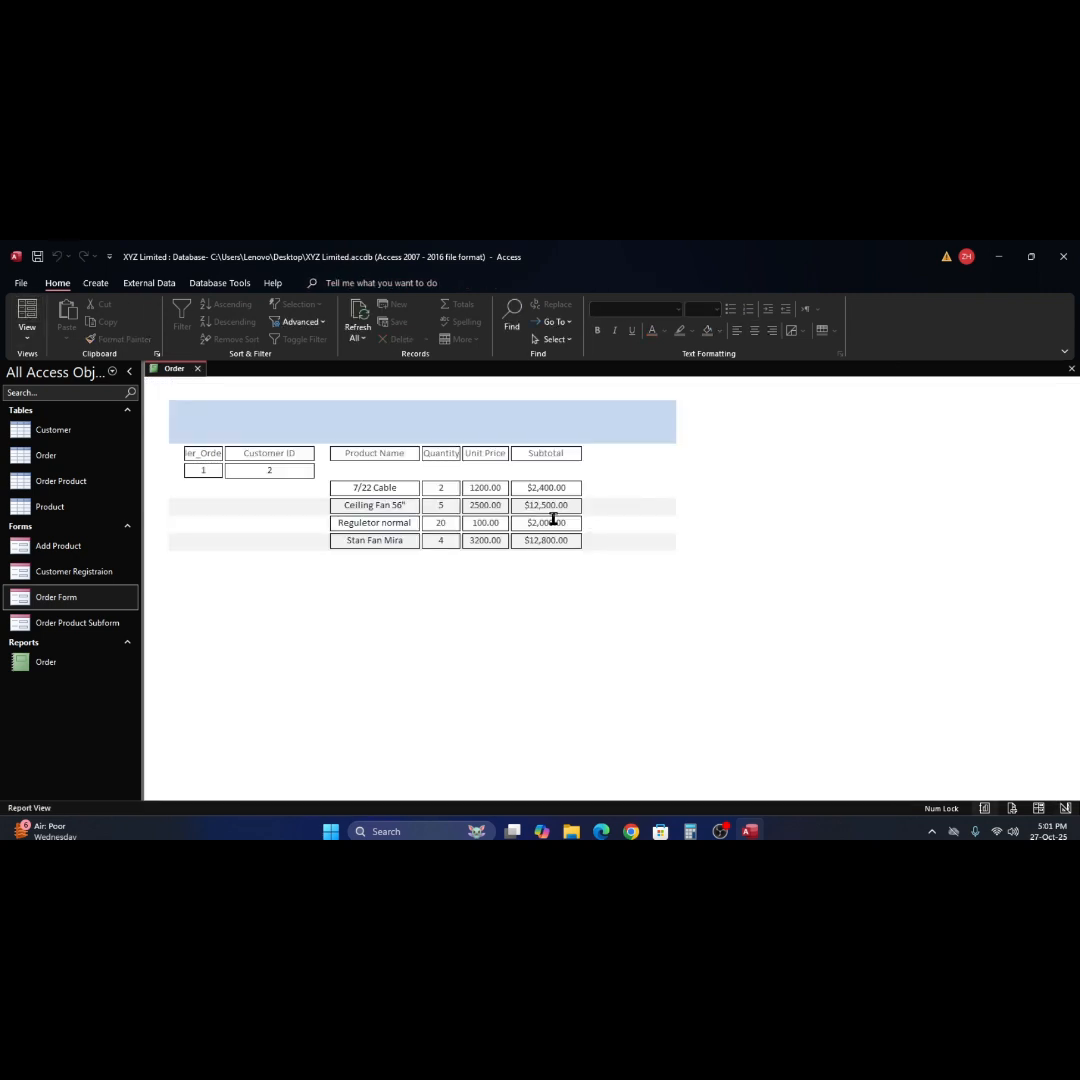
pyautogui.rightClick(724, 533)
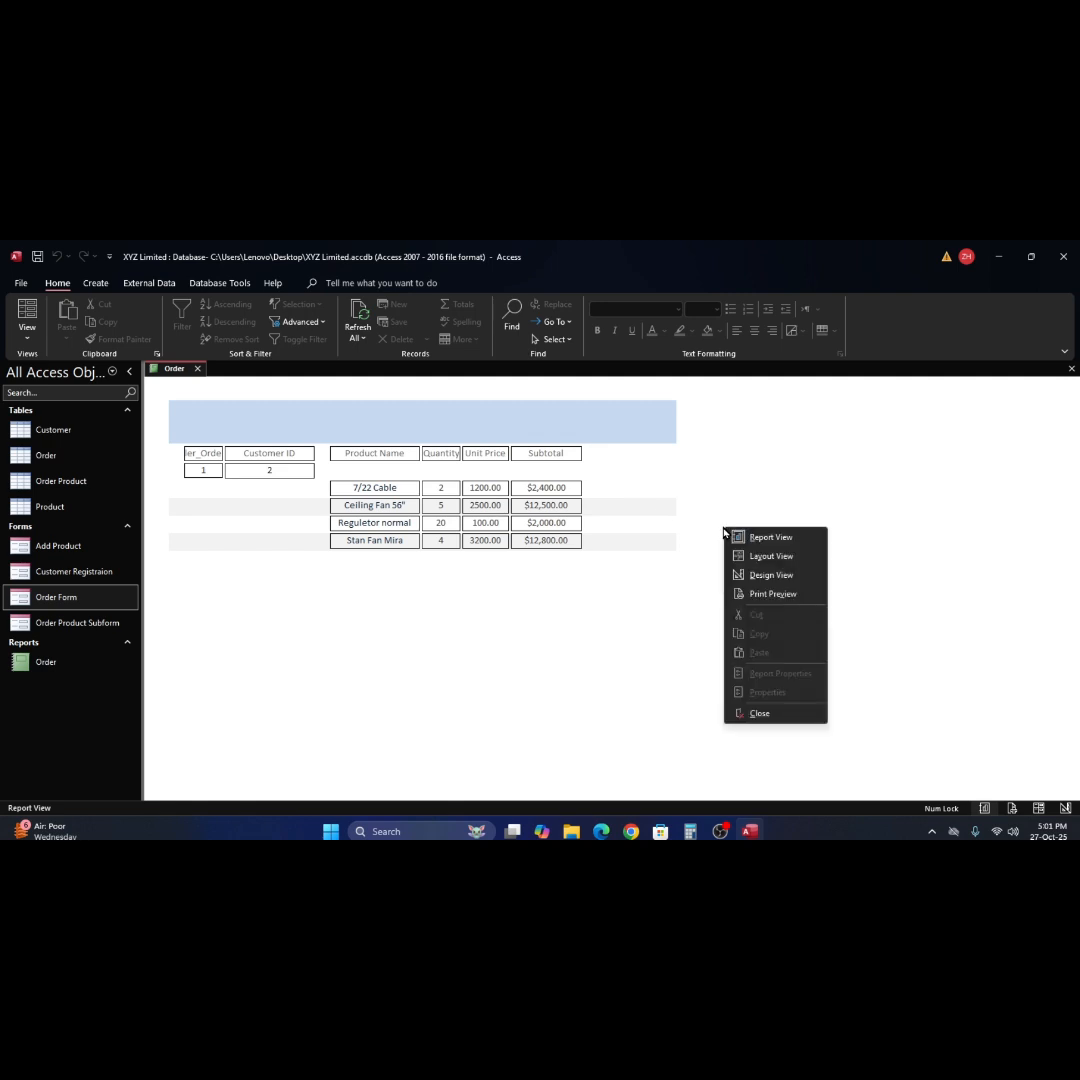
pyautogui.click(771, 576)
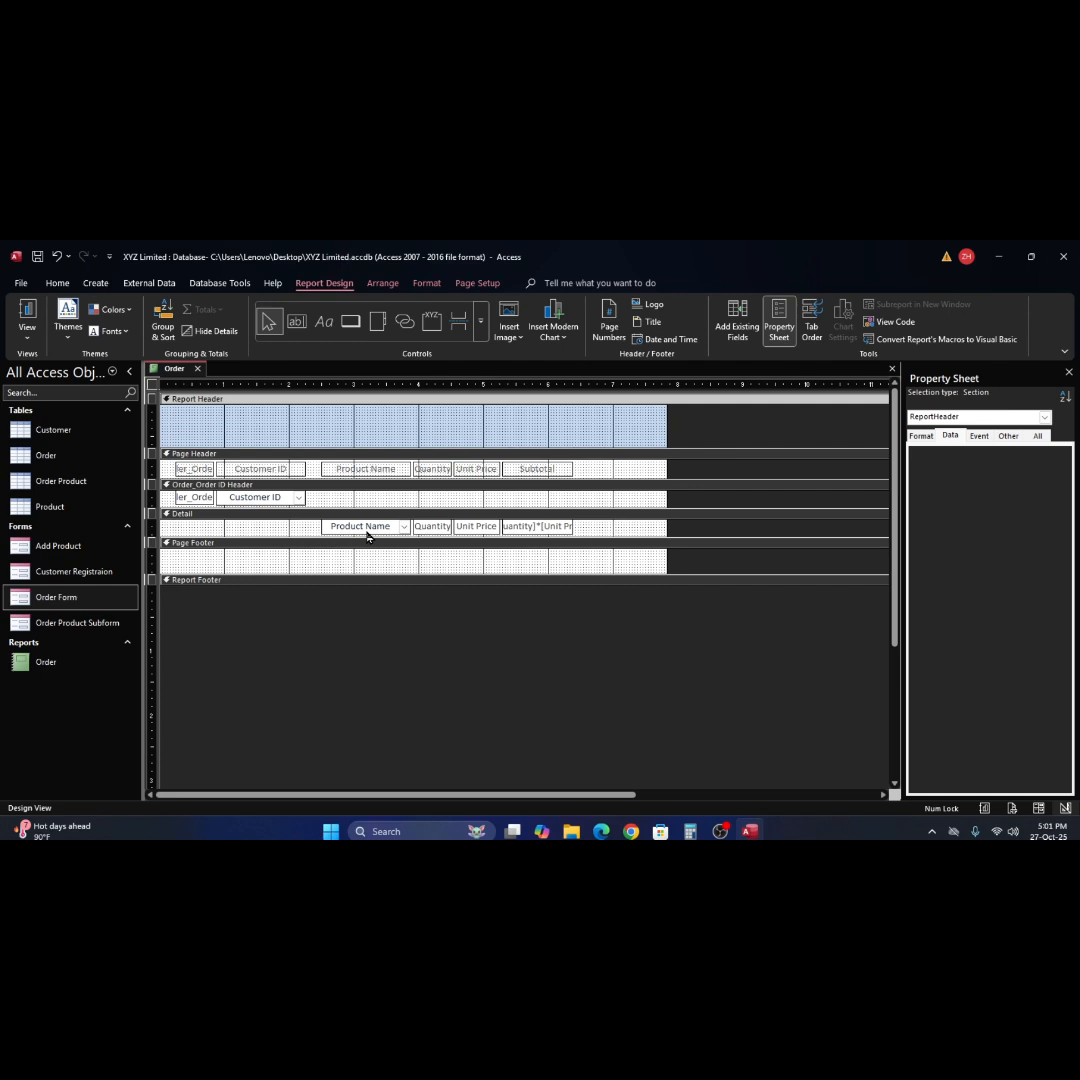
# Delete the Page Header and Page Footer sections together with all the controls in them.
pyautogui.rightClick(612, 501)
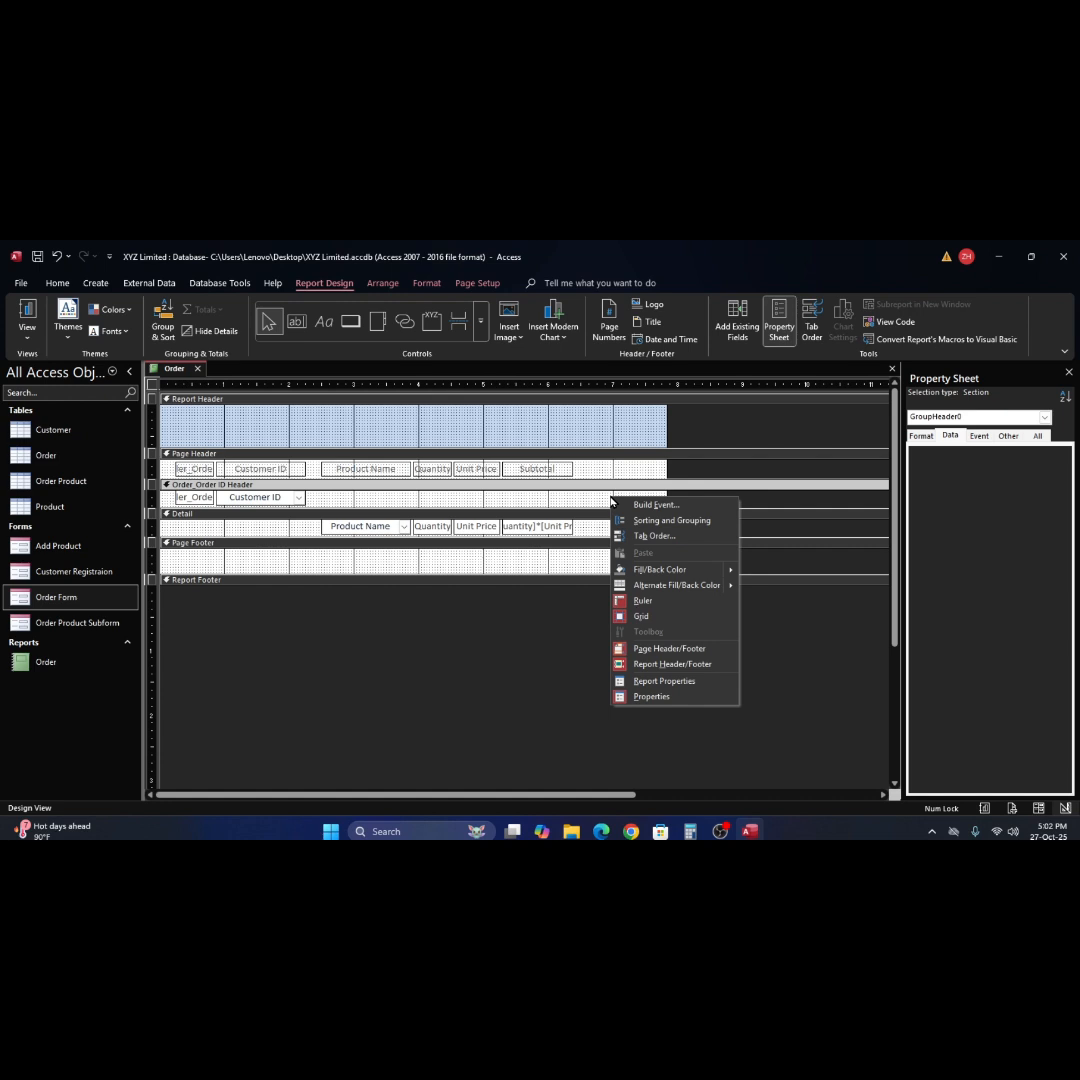
pyautogui.click(621, 655)
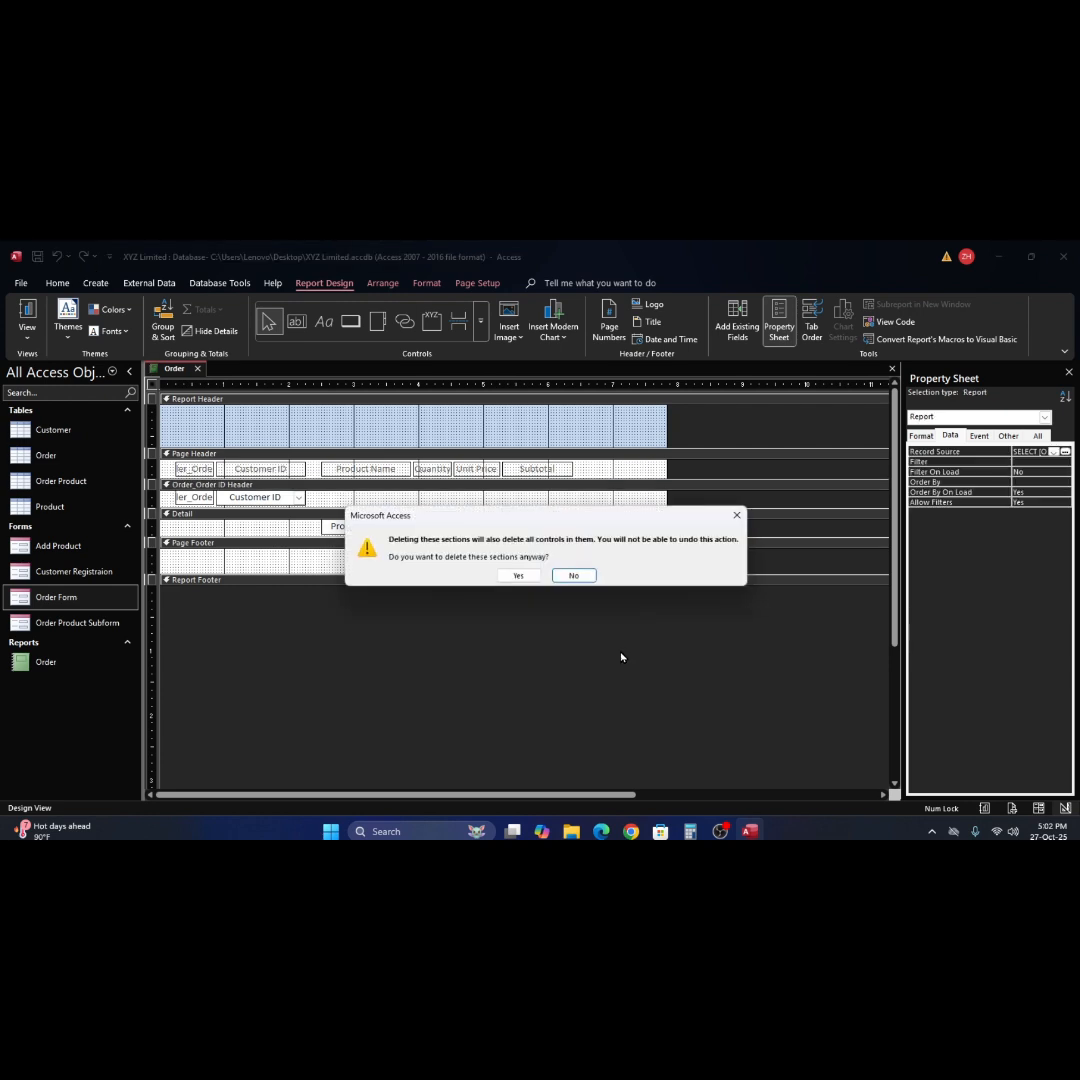
pyautogui.click(528, 577)
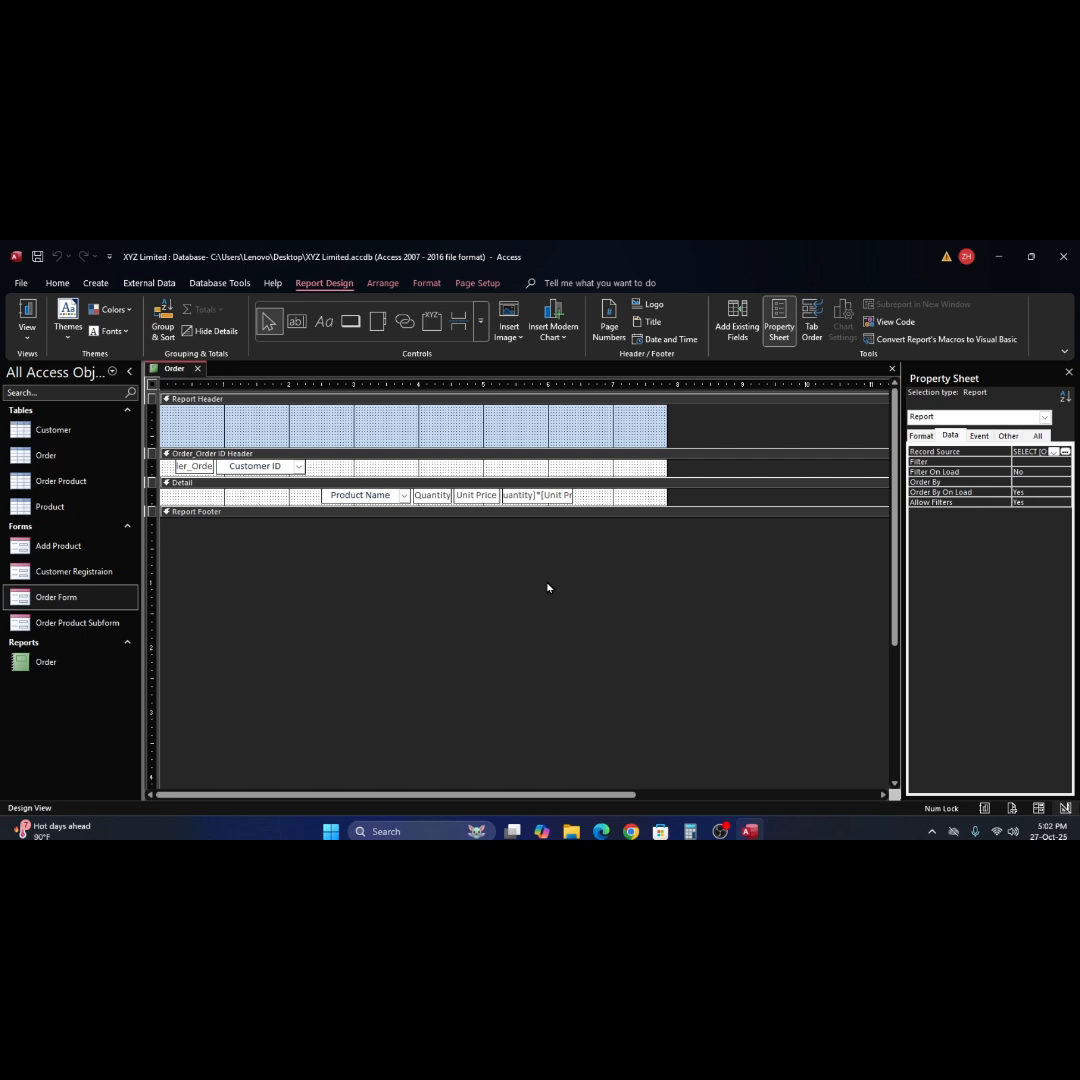
# Add an empty Page Header and Page Footer back to the report, and remove the Report Header and Report Footer sections.
pyautogui.rightClick(617, 502)
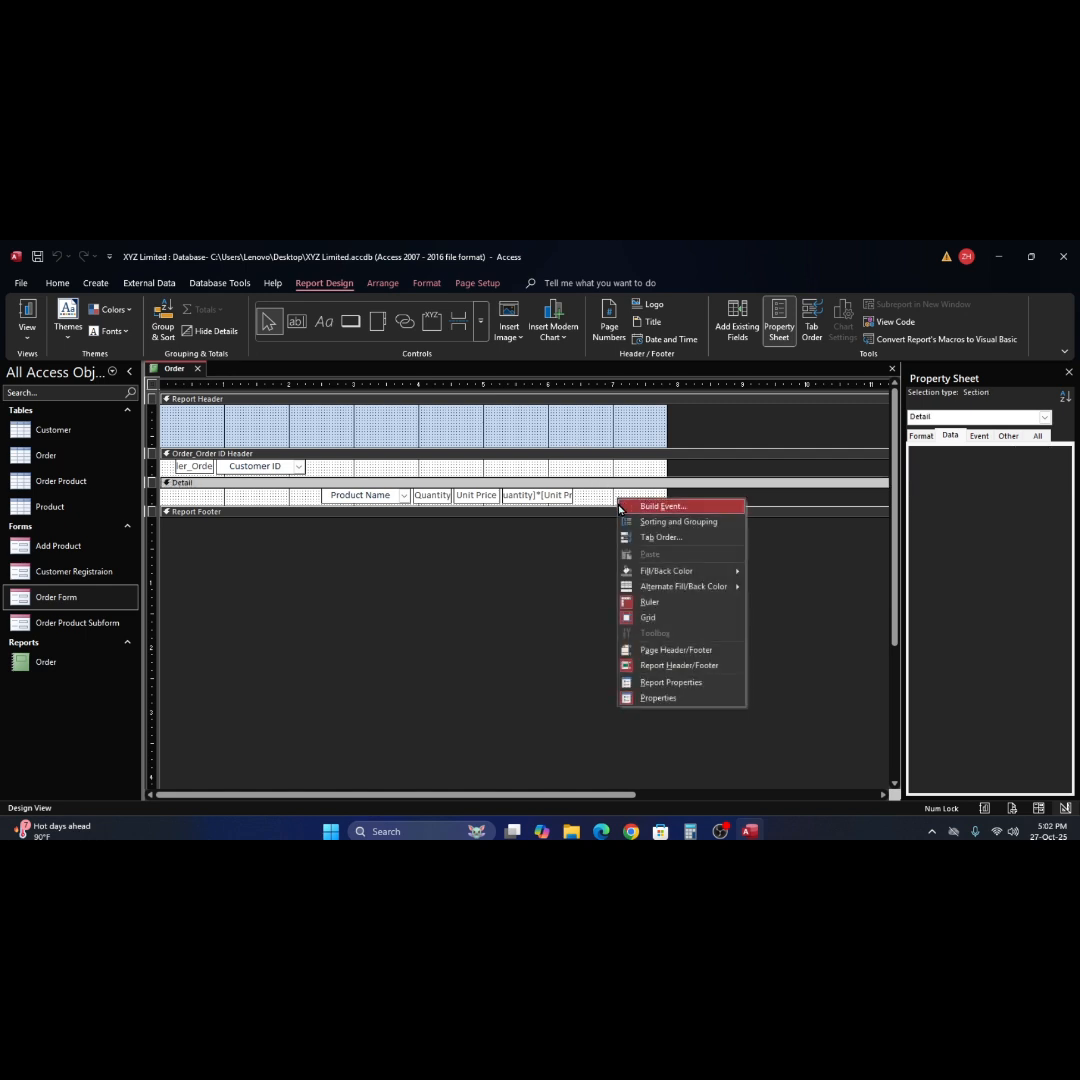
pyautogui.click(628, 650)
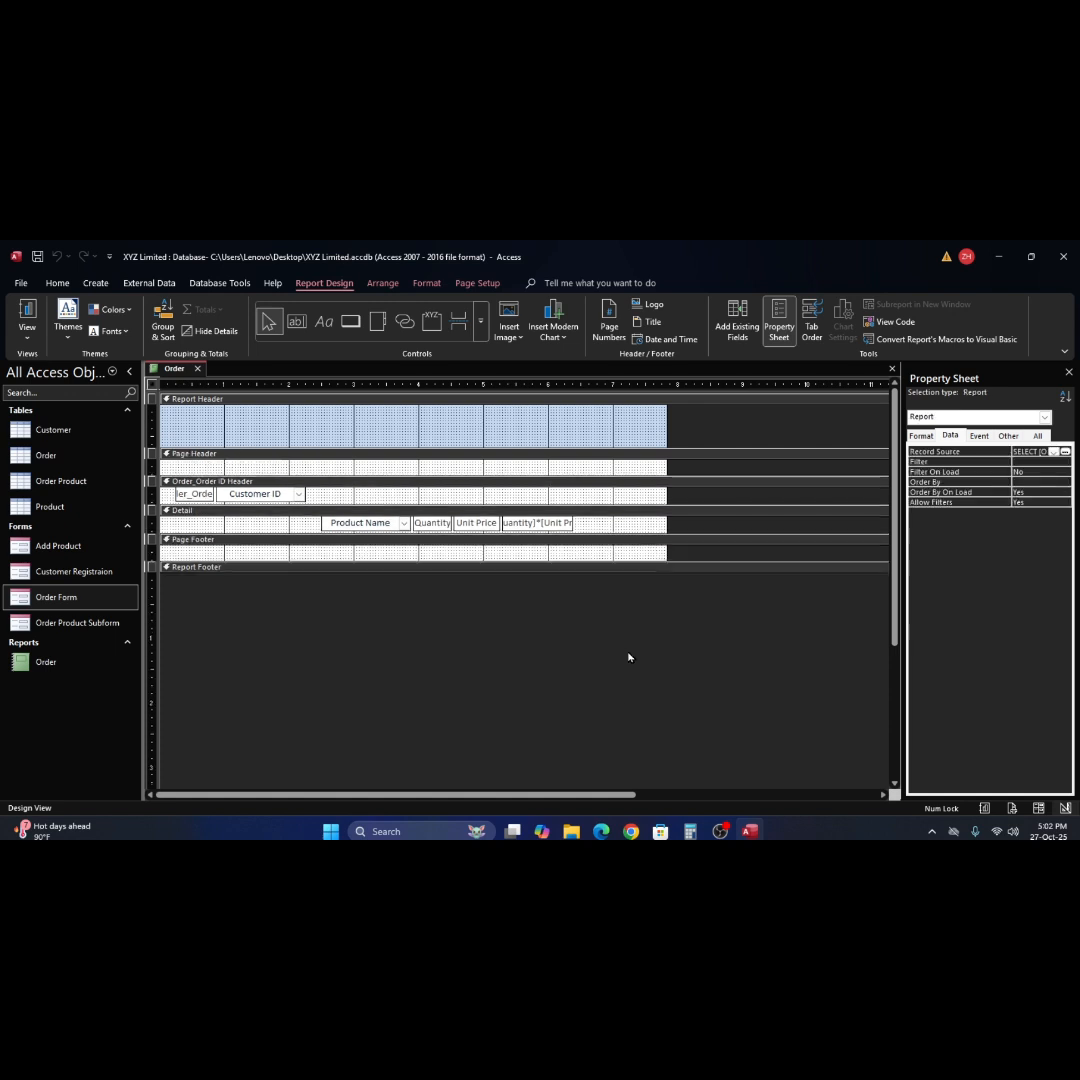
pyautogui.rightClick(614, 556)
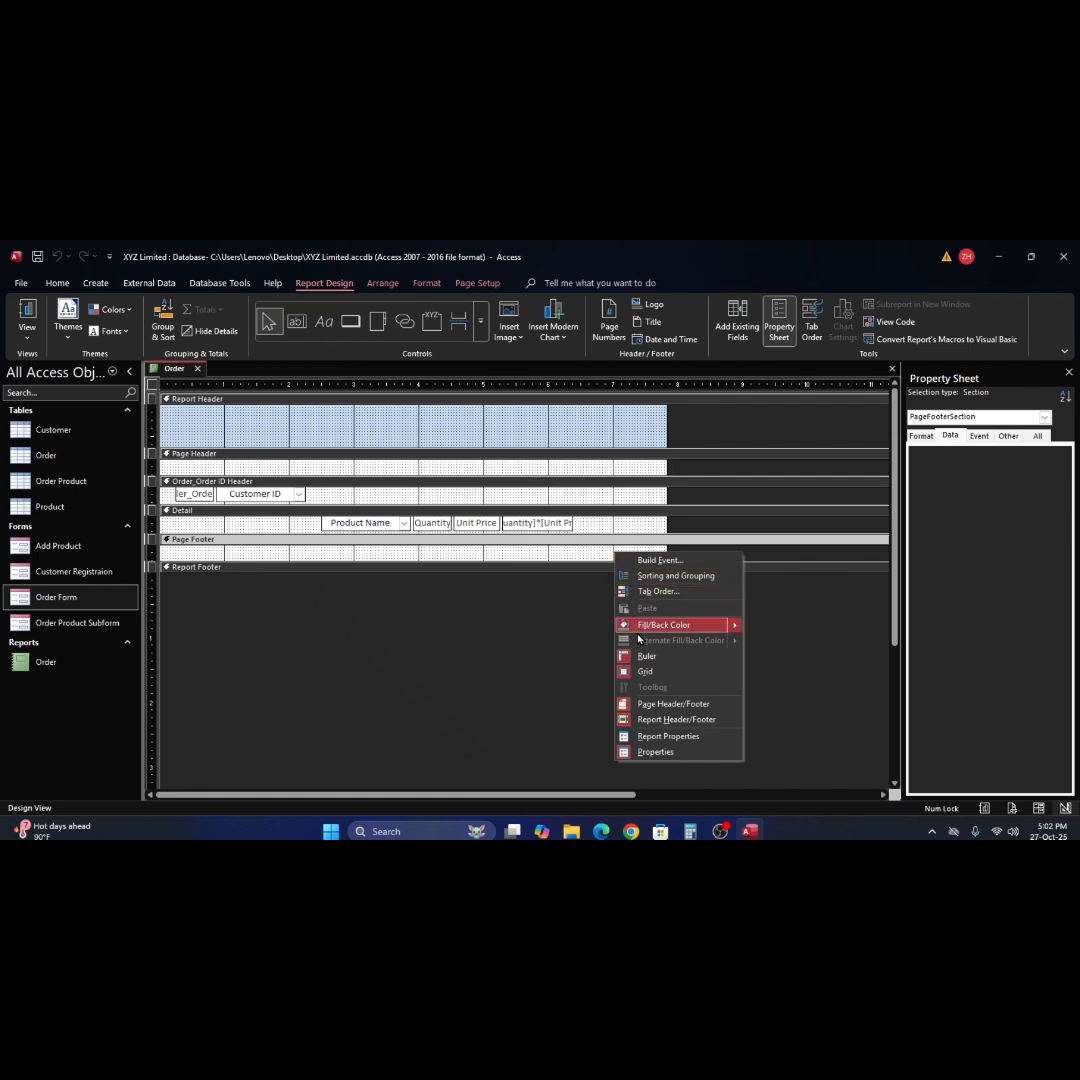
pyautogui.click(657, 720)
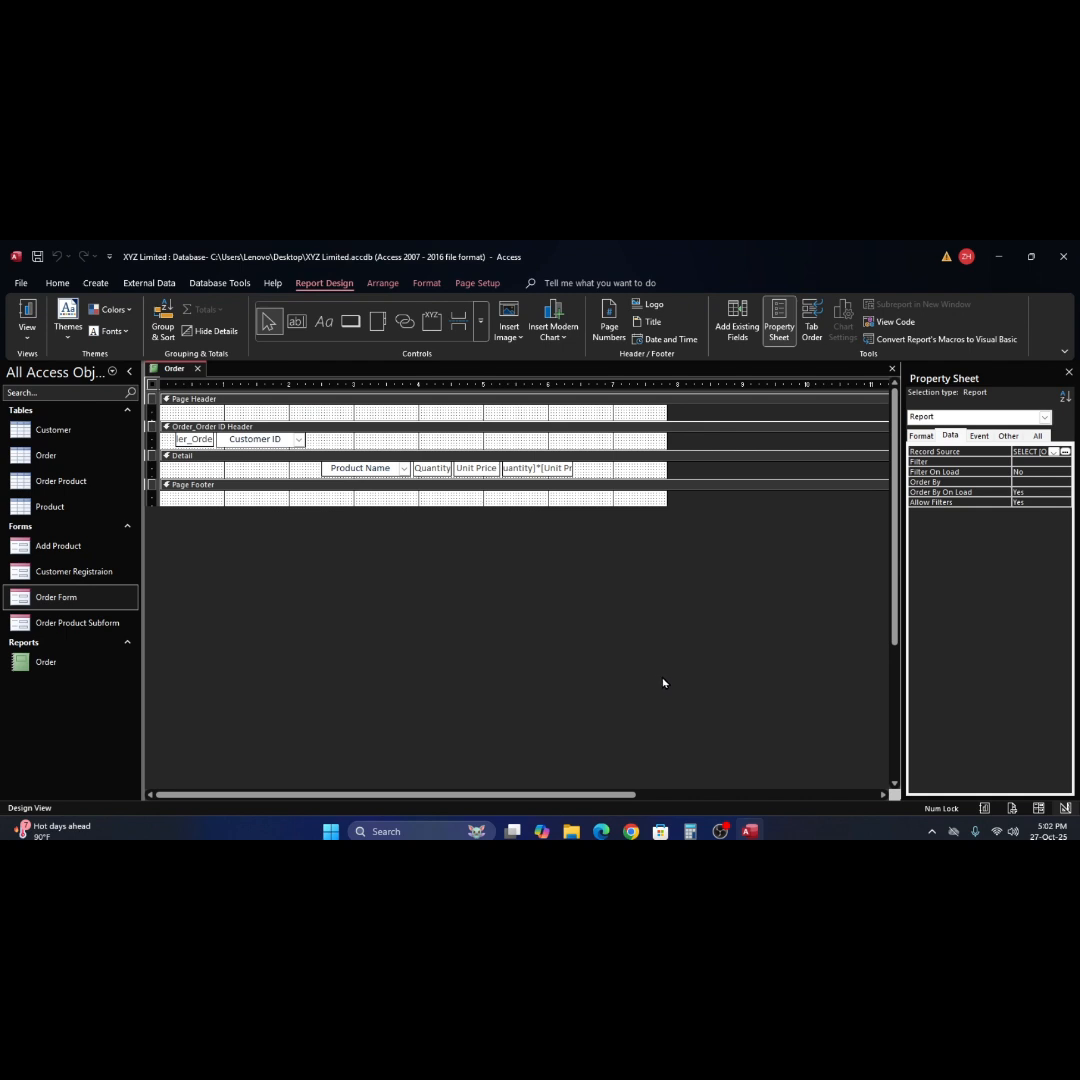
# Close the Order report without saving its design changes and reopen it in Design View.
pyautogui.click(892, 368)
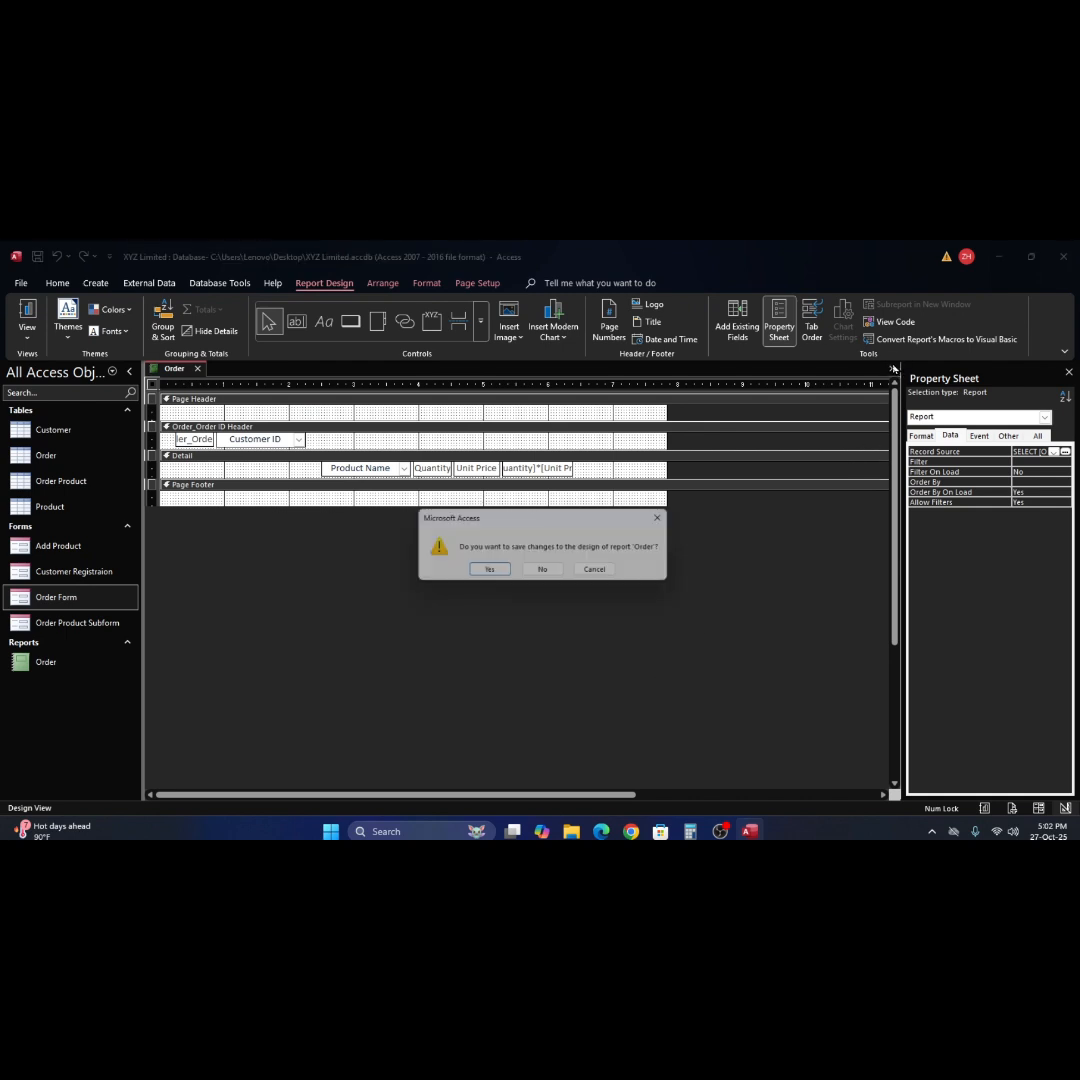
pyautogui.click(548, 572)
pyautogui.rightClick(22, 665)
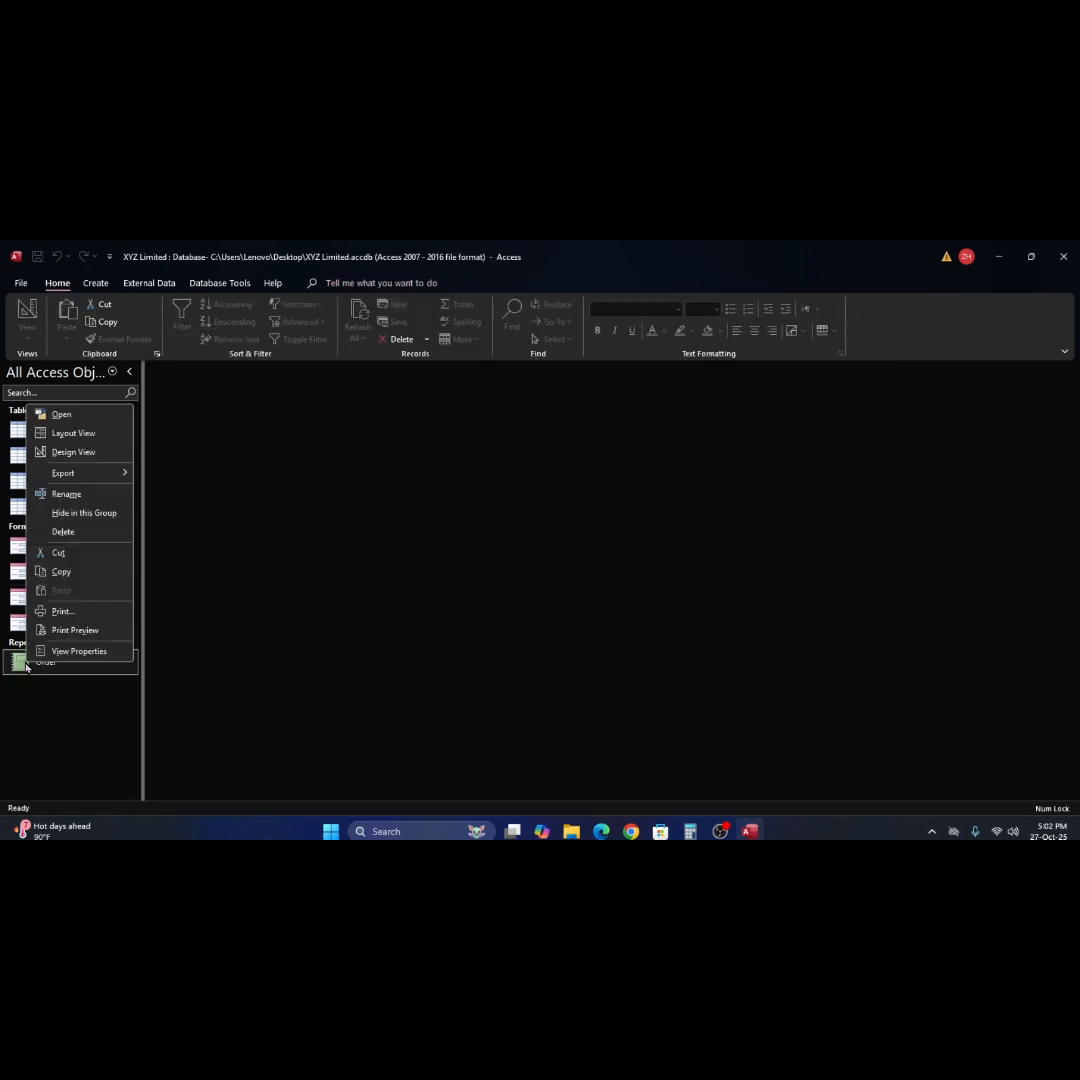
pyautogui.click(93, 452)
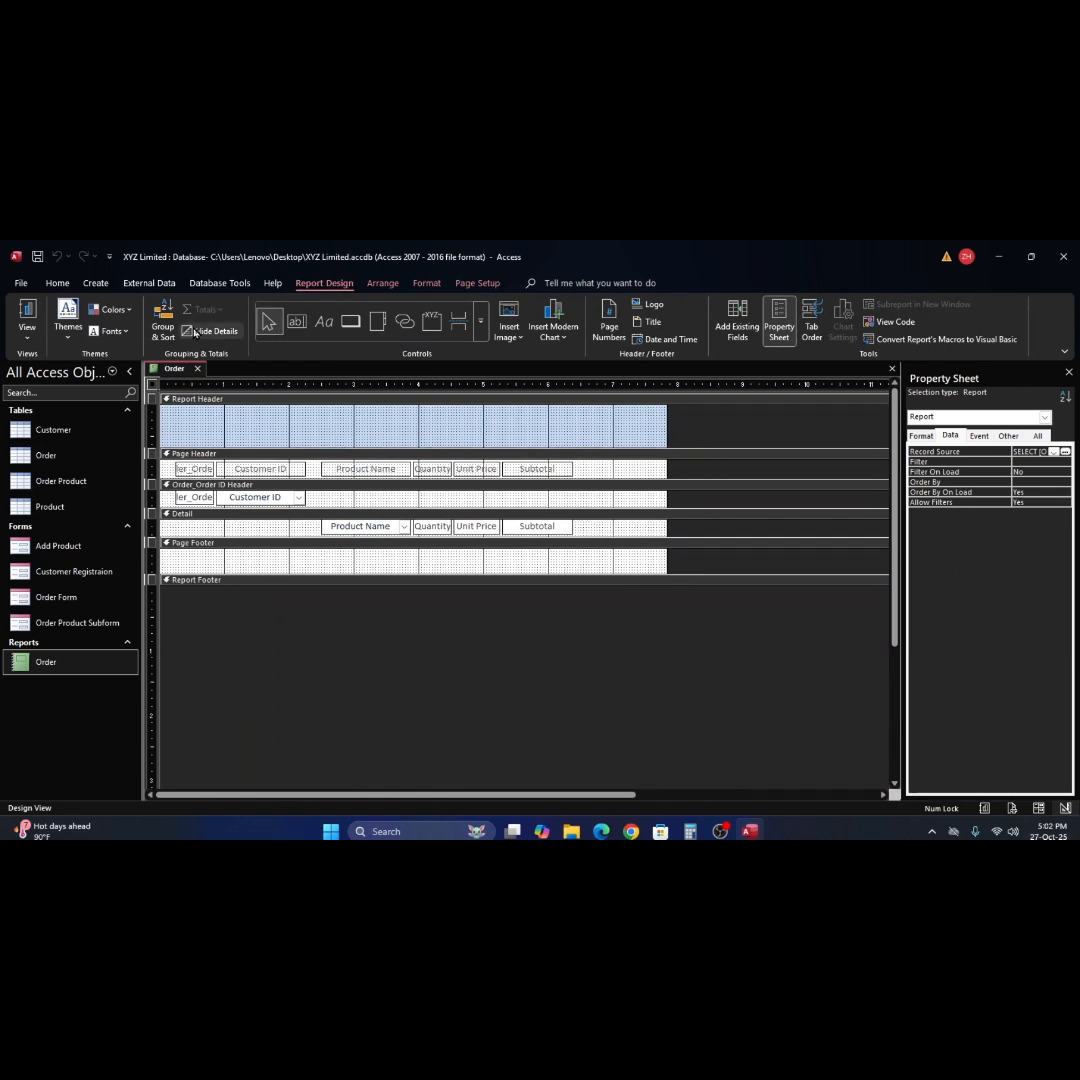
# Check the layout of the header and detail rows in Report View, and return to Design View.
pyautogui.click(27, 315)
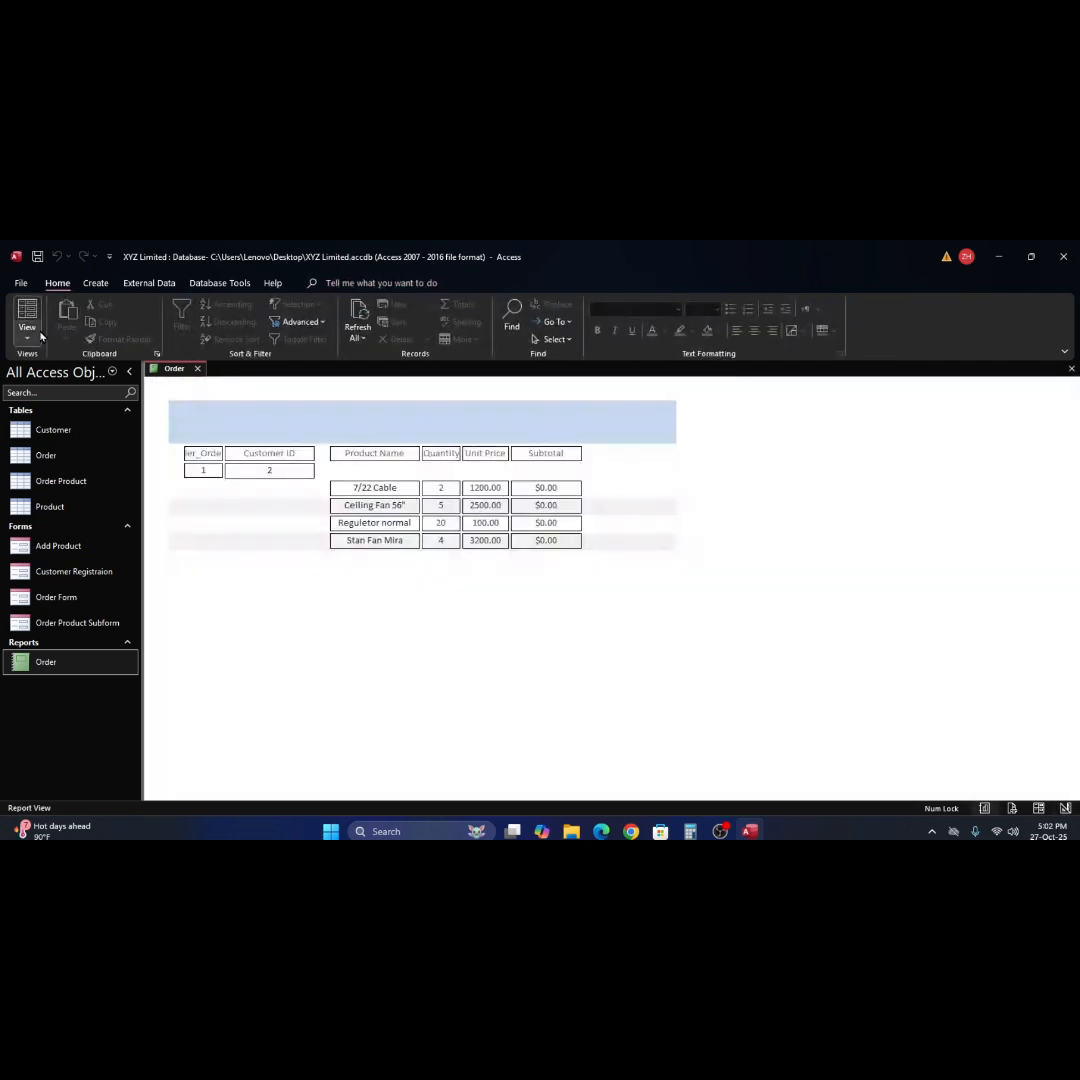
pyautogui.rightClick(687, 514)
pyautogui.click(727, 562)
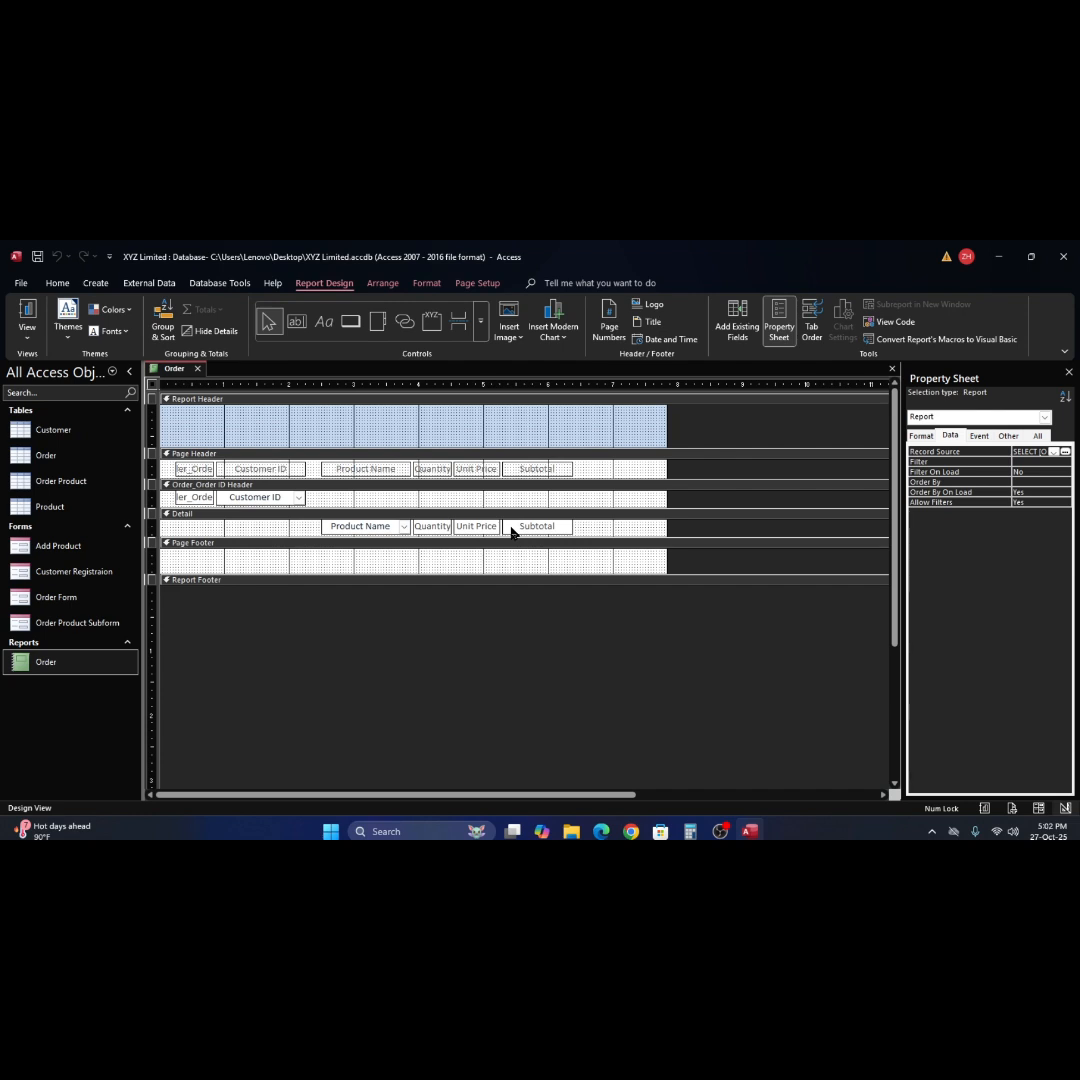
pyautogui.click(27, 312)
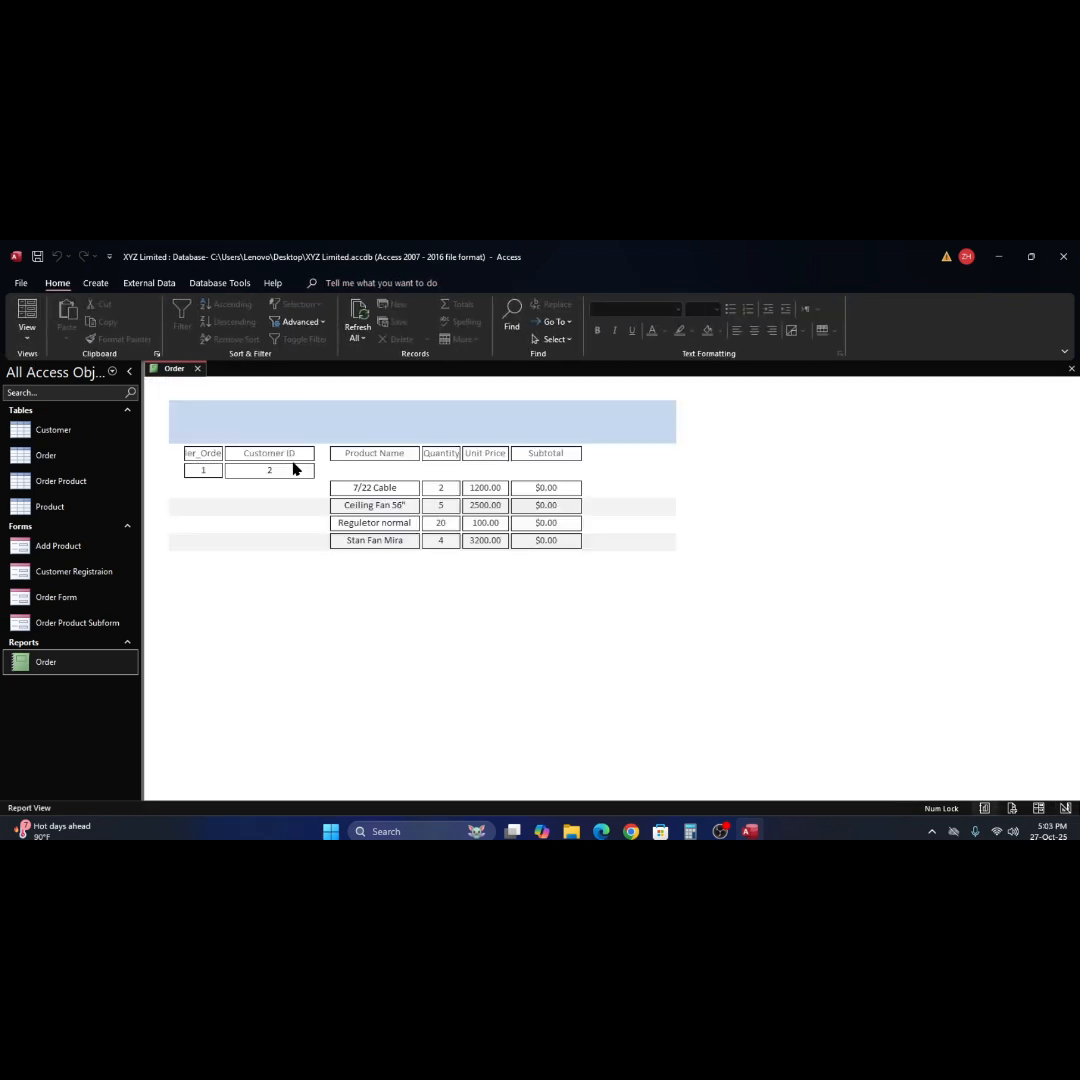
pyautogui.rightClick(719, 537)
pyautogui.click(757, 581)
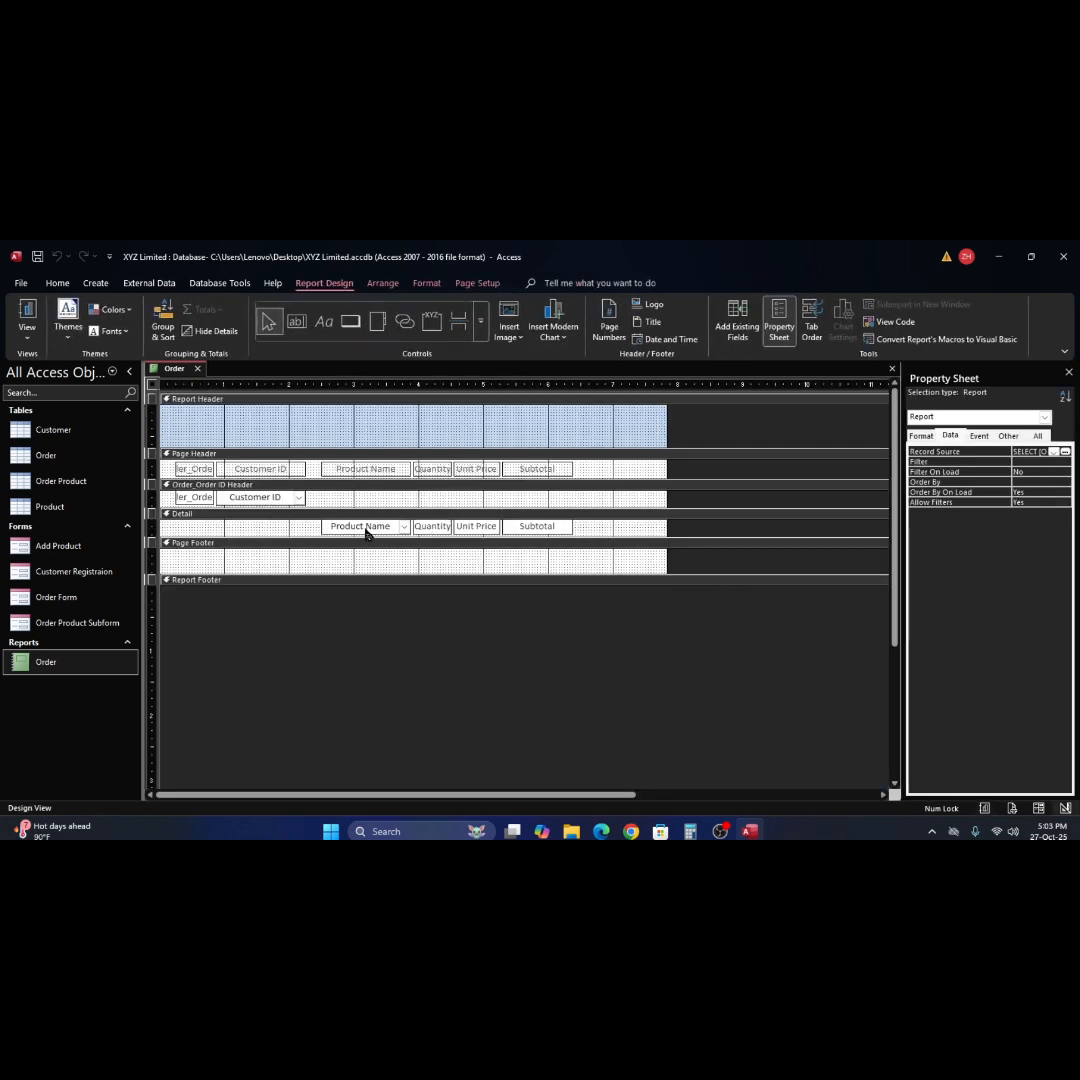
# Try moving the Product Name, Quantity, Unit Price and Subtotal fields from Detail into the Order ID Header, and check the layout in Report View.
pyautogui.click(316, 533)
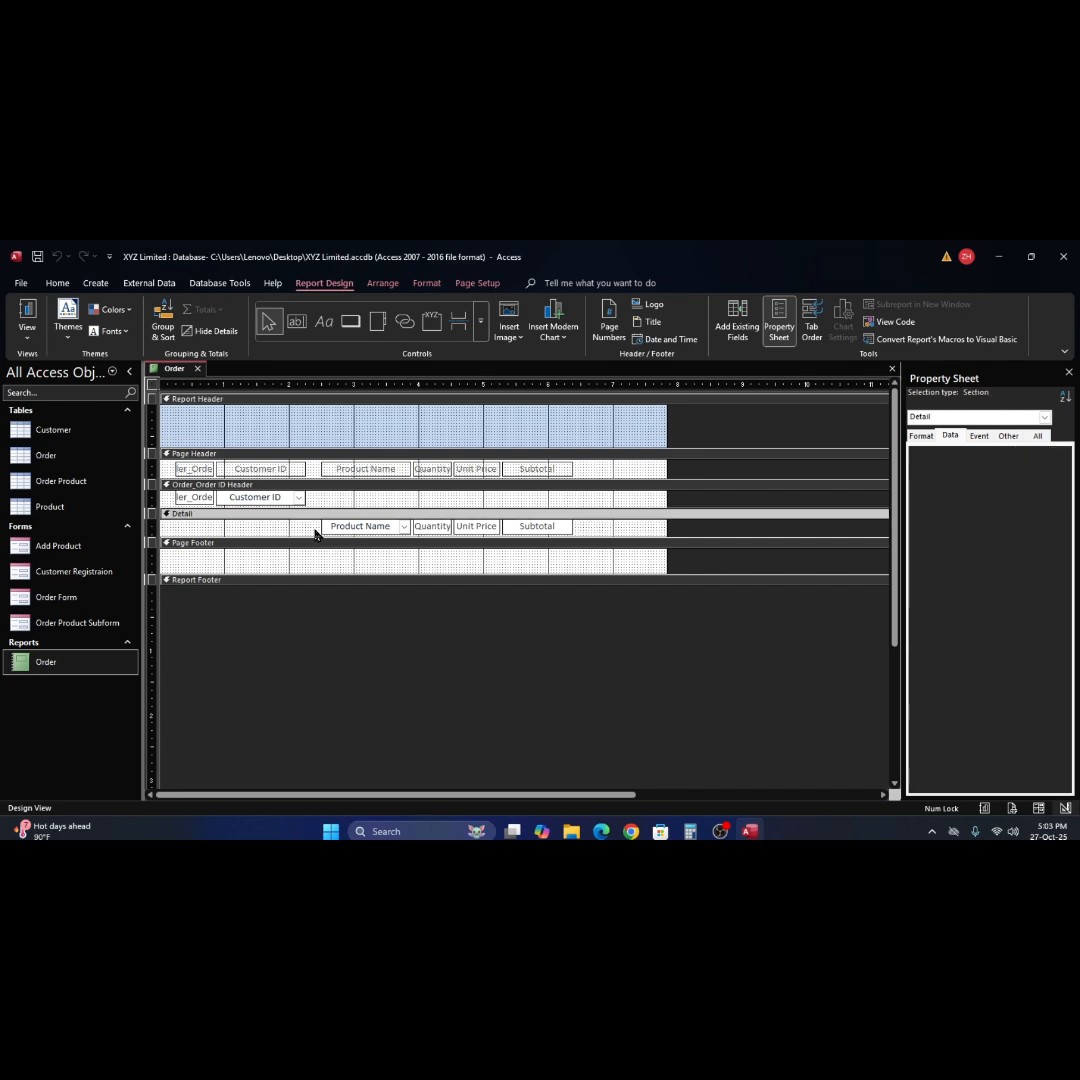
pyautogui.click(152, 528)
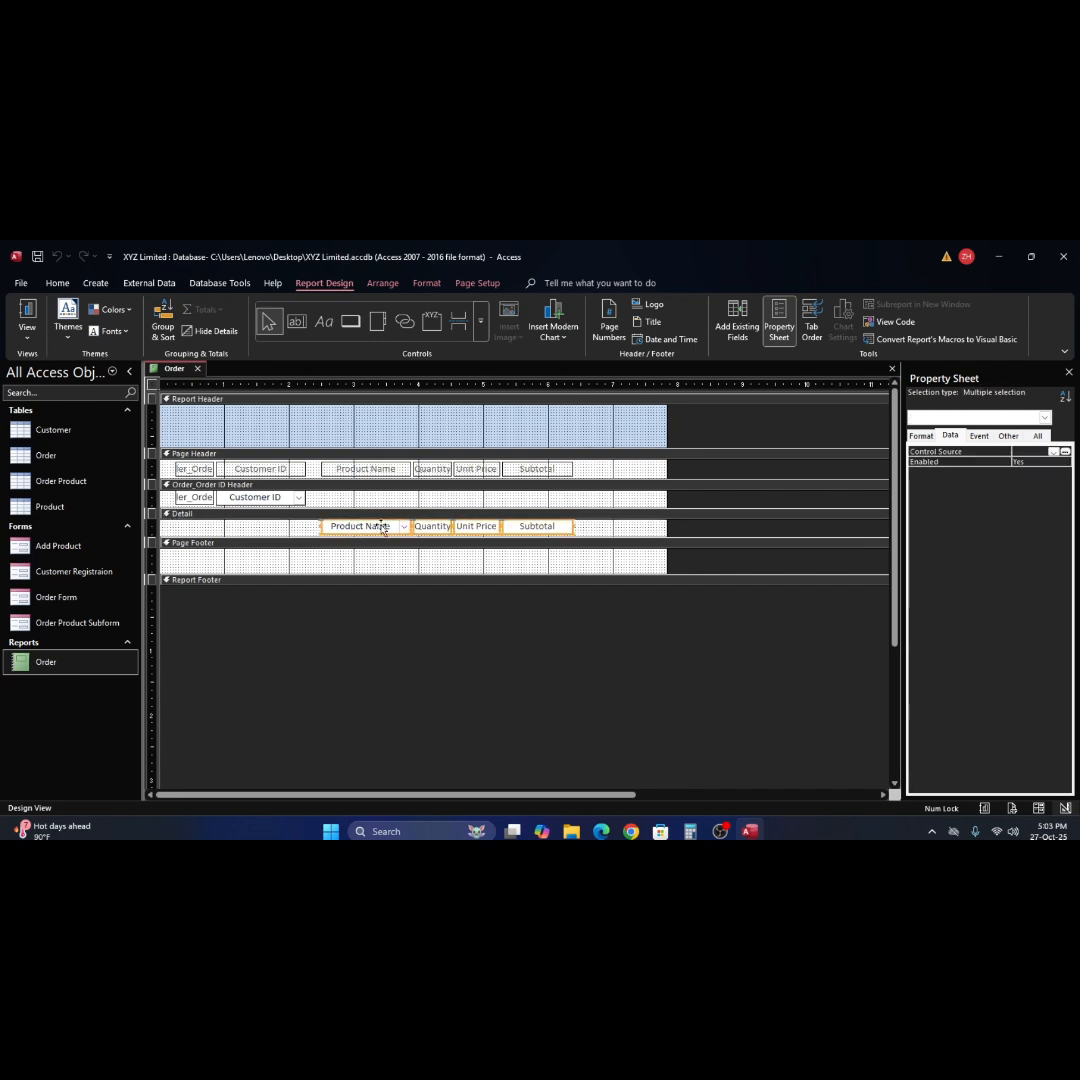
pyautogui.moveTo(383, 528)
pyautogui.mouseDown()
pyautogui.moveTo(388, 482)
pyautogui.moveTo(385, 497)
pyautogui.mouseUp()
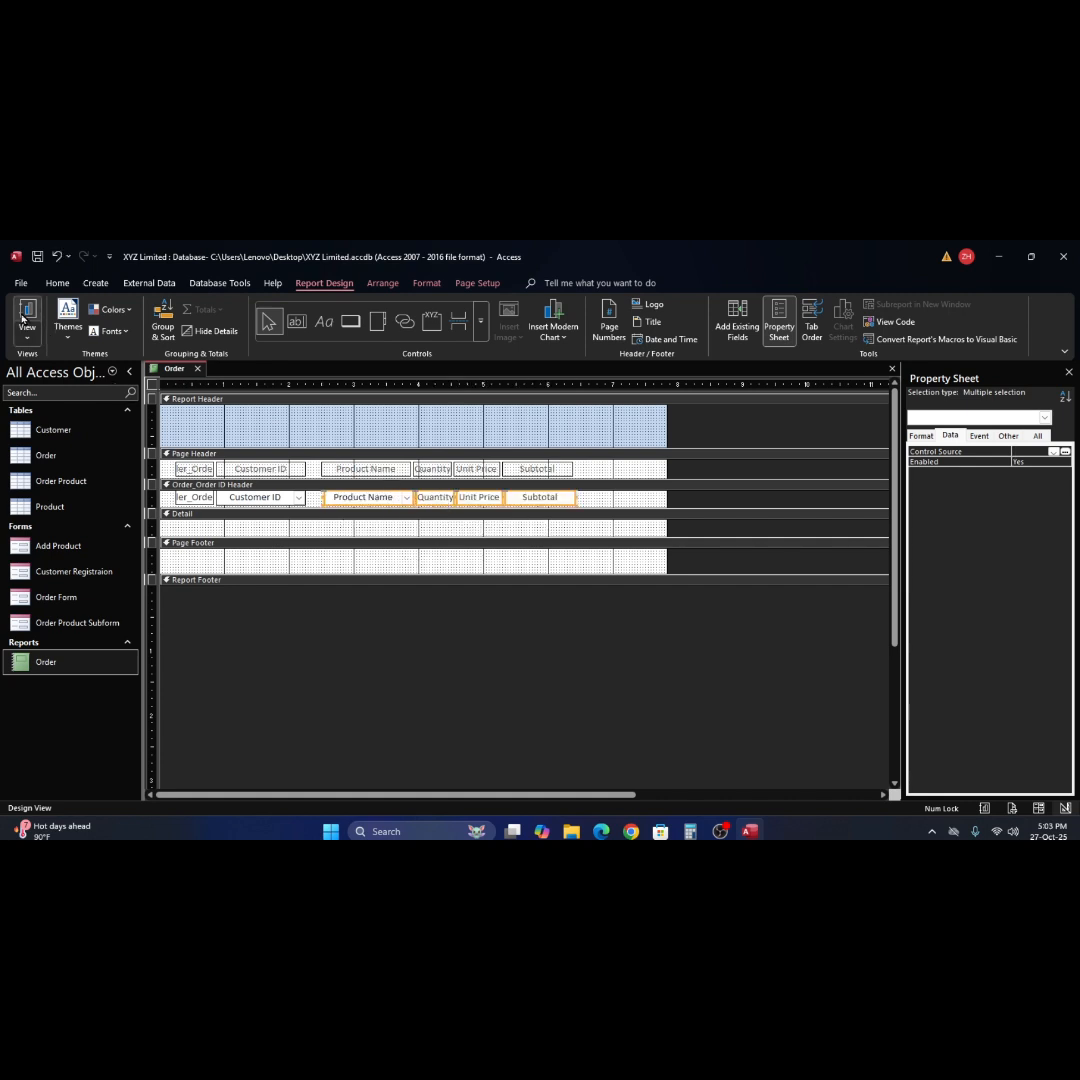
pyautogui.click(24, 322)
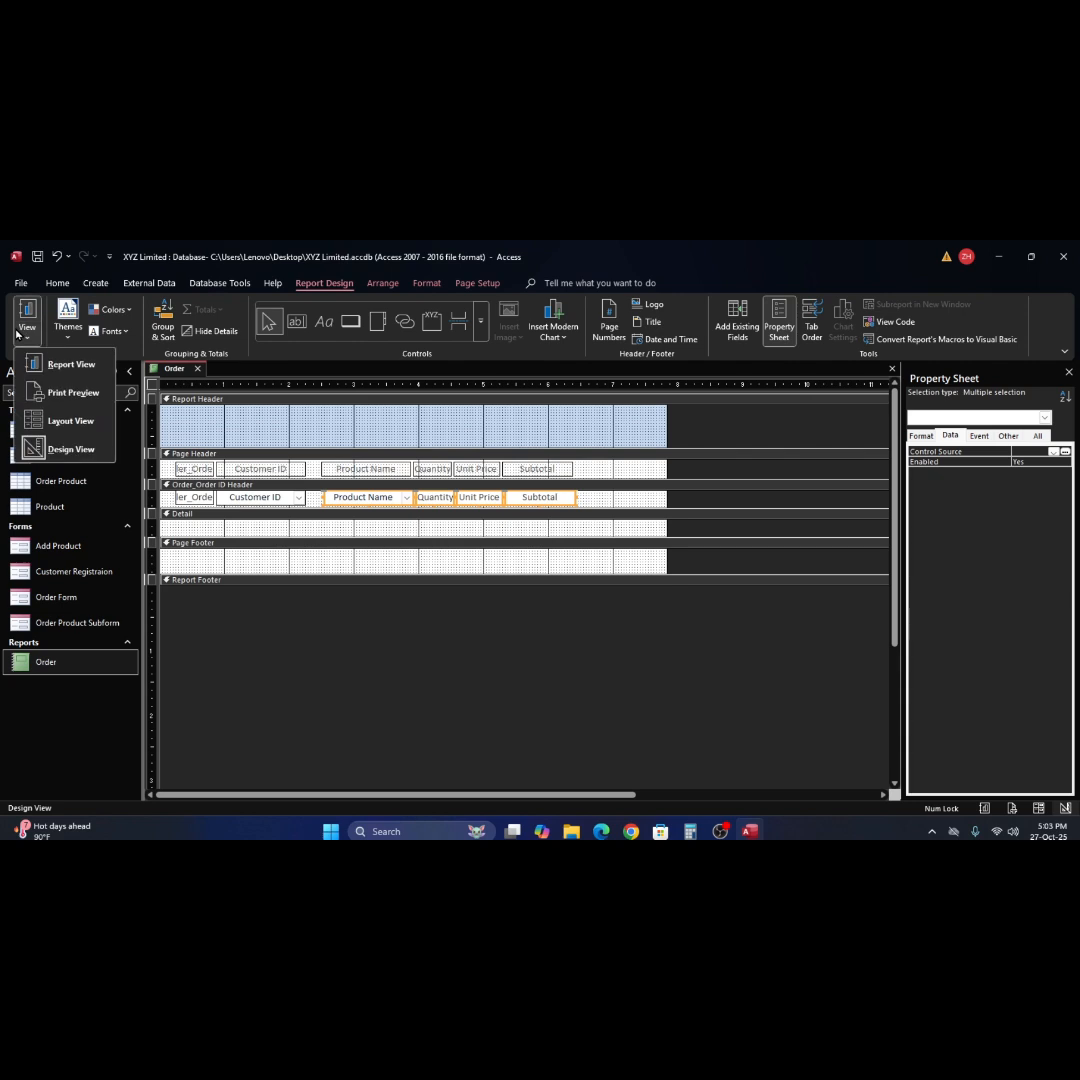
pyautogui.click(70, 364)
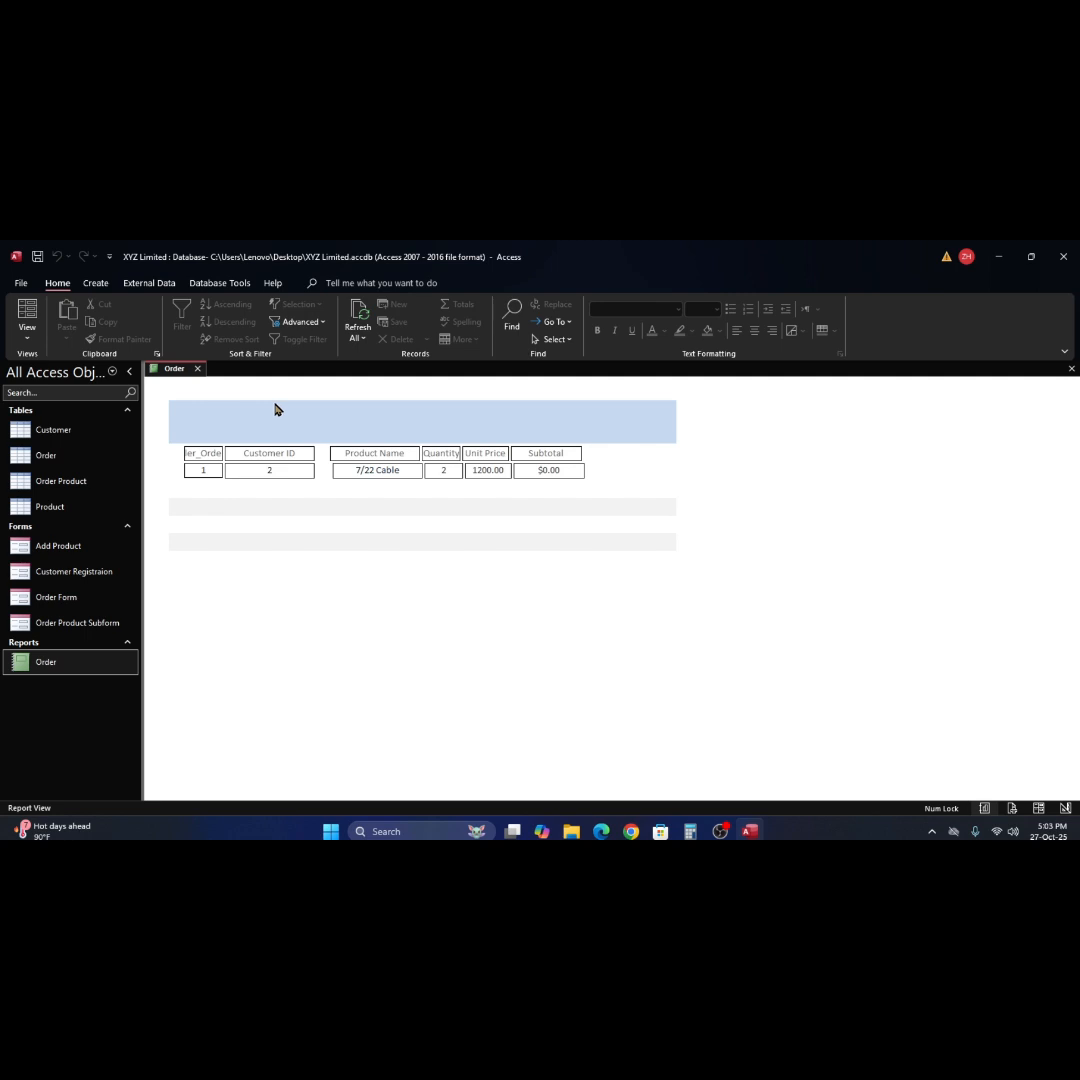
pyautogui.rightClick(725, 464)
pyautogui.click(763, 508)
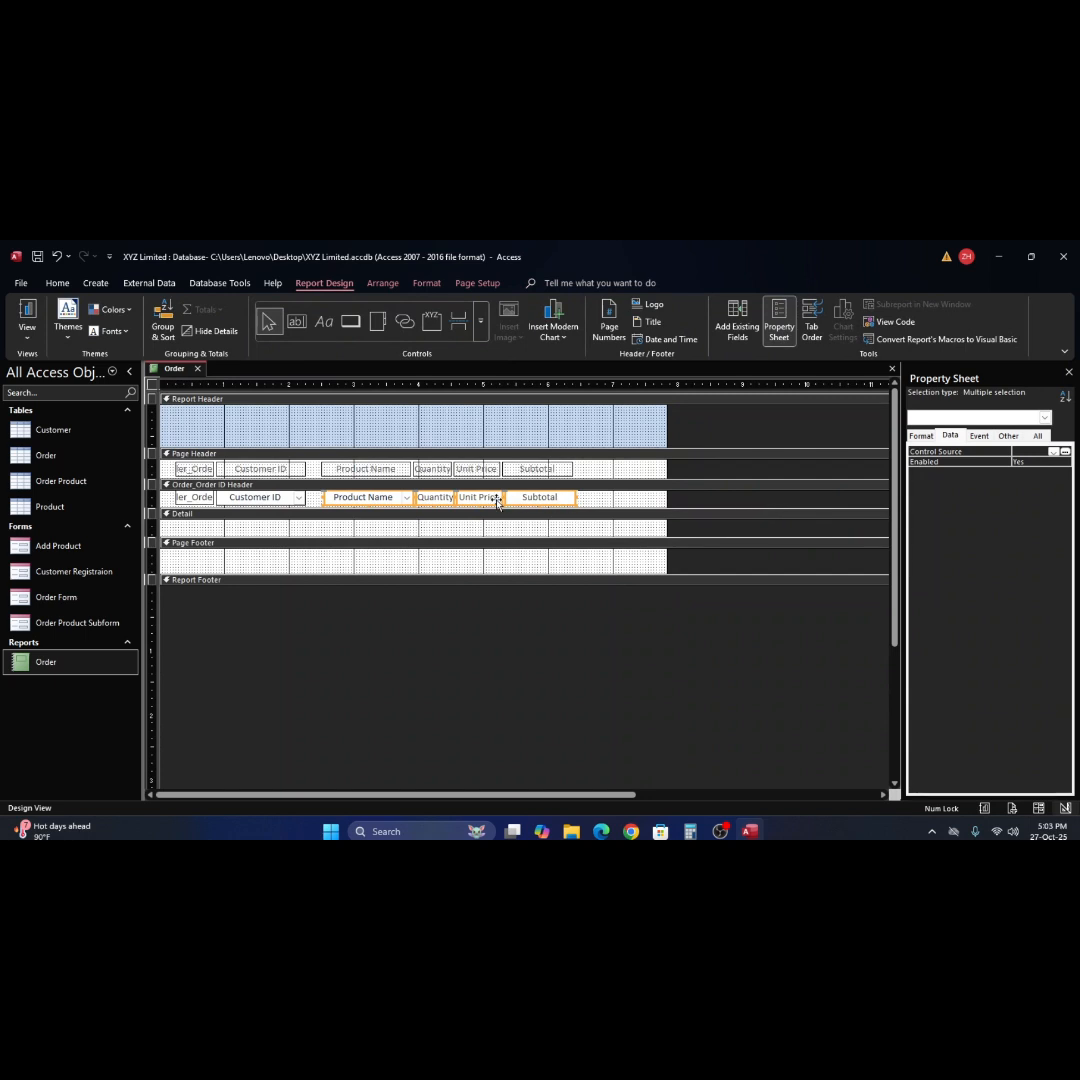
# Move the four product fields back into the Detail section, check the rows in Report View, and return to Design View.
pyautogui.moveTo(497, 502); pyautogui.dragTo(497, 530)
pyautogui.click(36, 318)
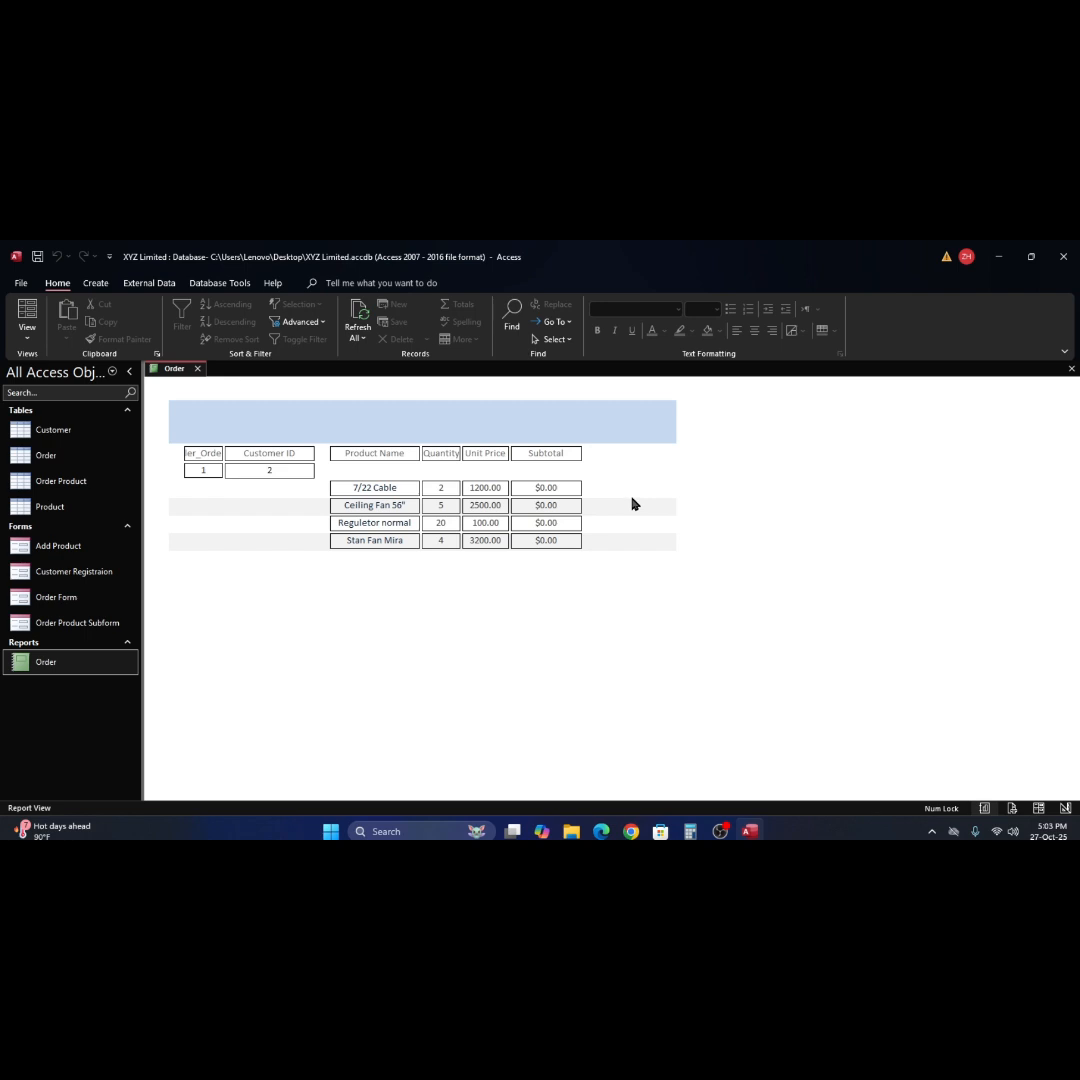
pyautogui.click(632, 502)
pyautogui.click(649, 562)
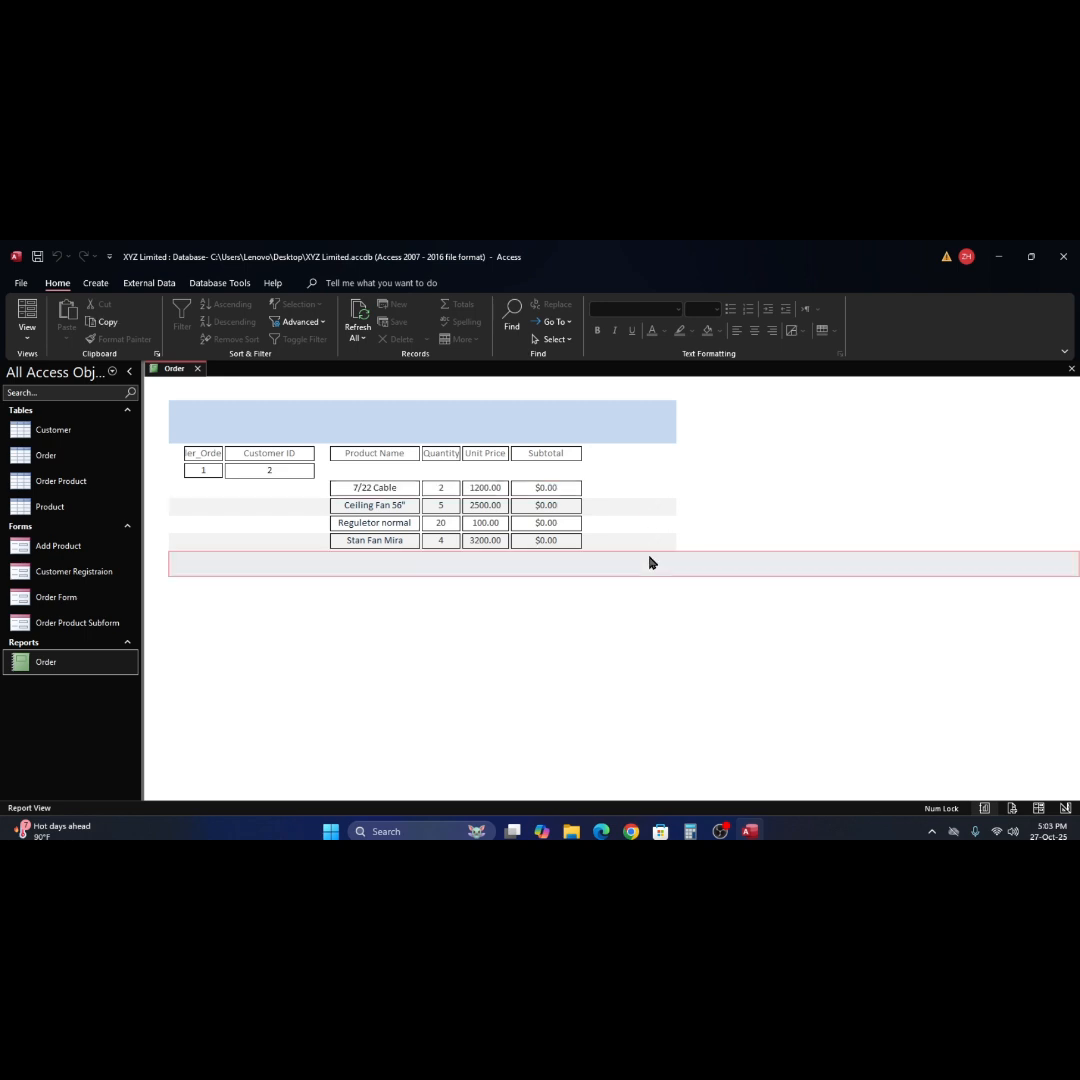
pyautogui.click(644, 512)
pyautogui.rightClick(670, 561)
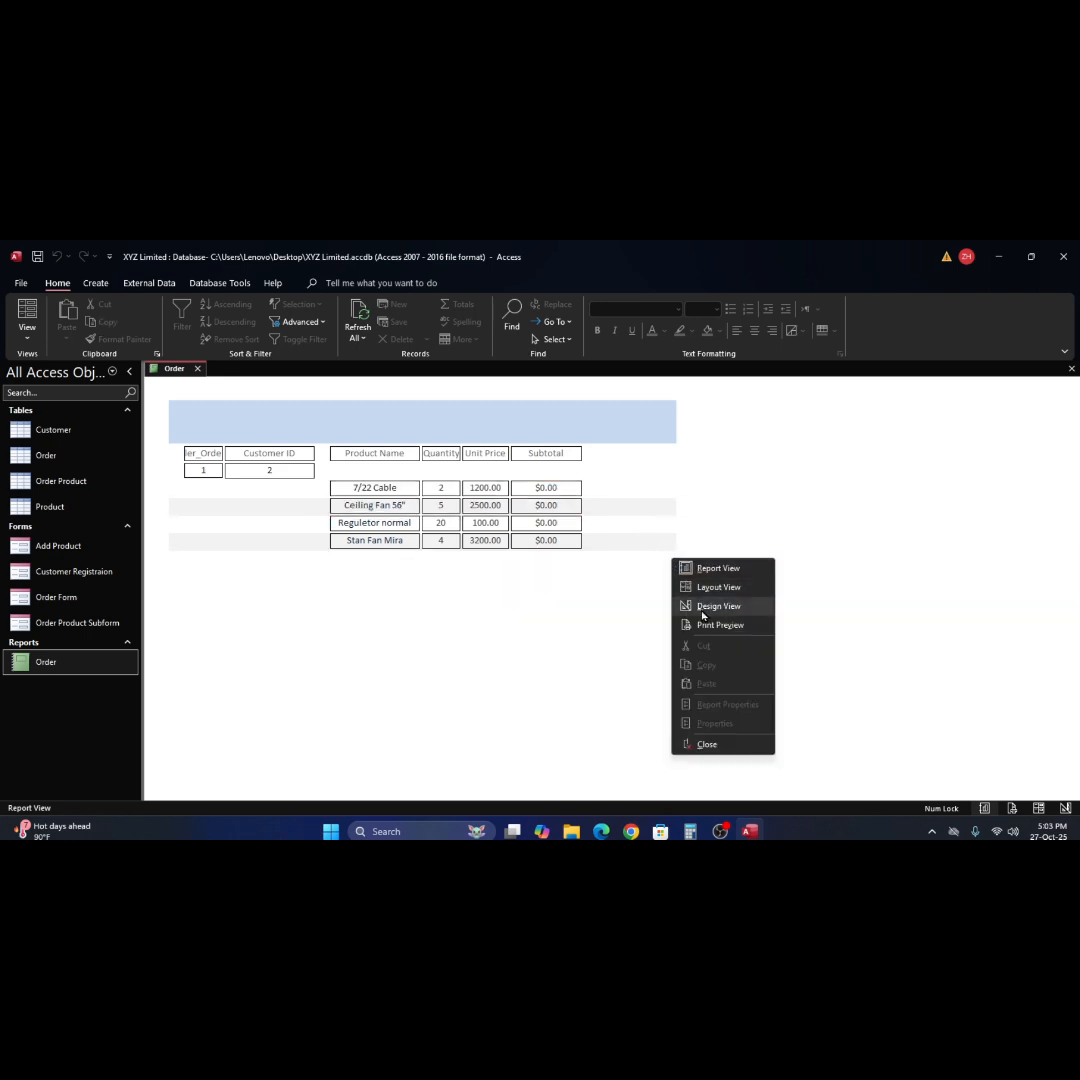
pyautogui.click(707, 607)
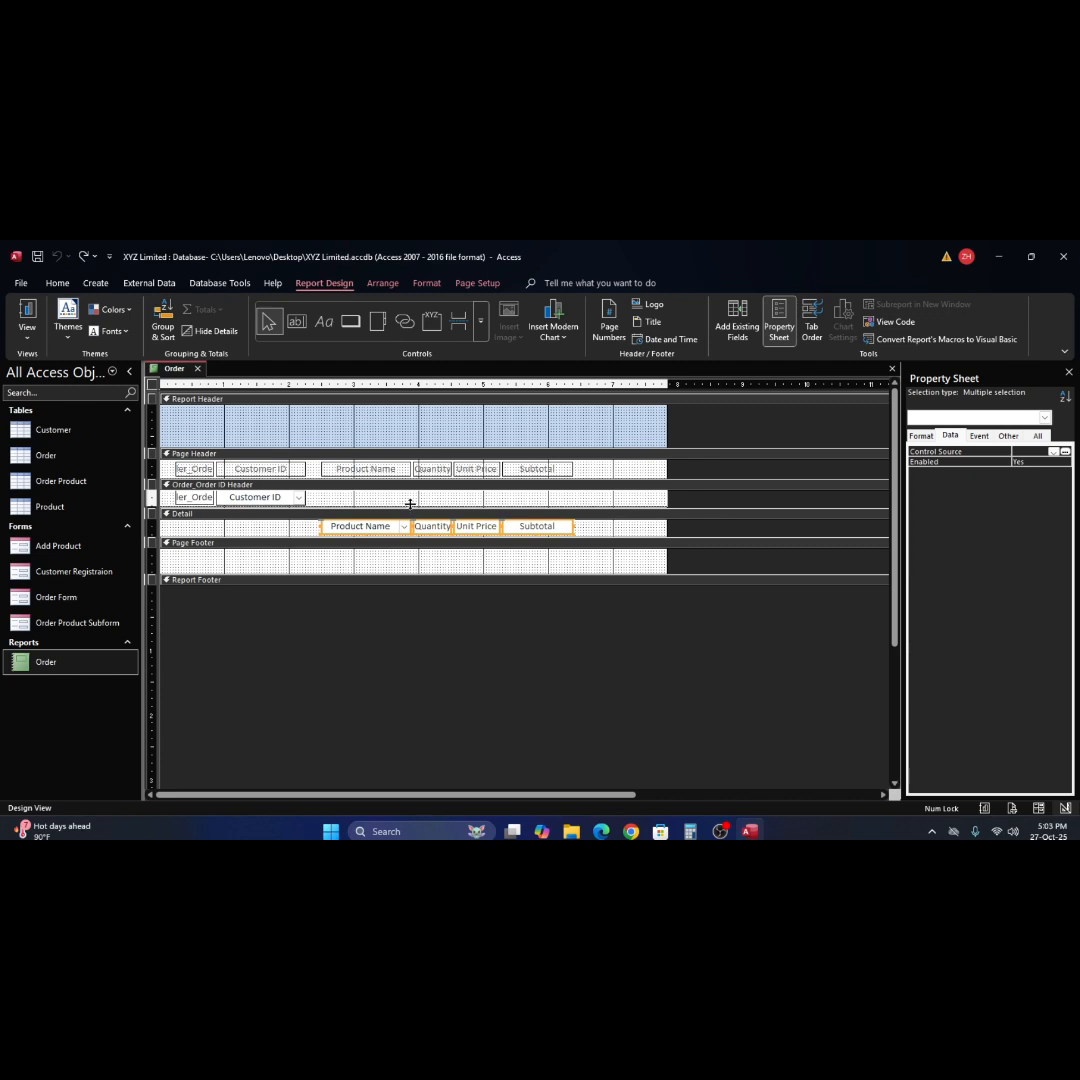
# Reduce the height of the Order ID Header section slightly and check the row spacing in Report View.
pyautogui.moveTo(410, 503); pyautogui.dragTo(410, 500)
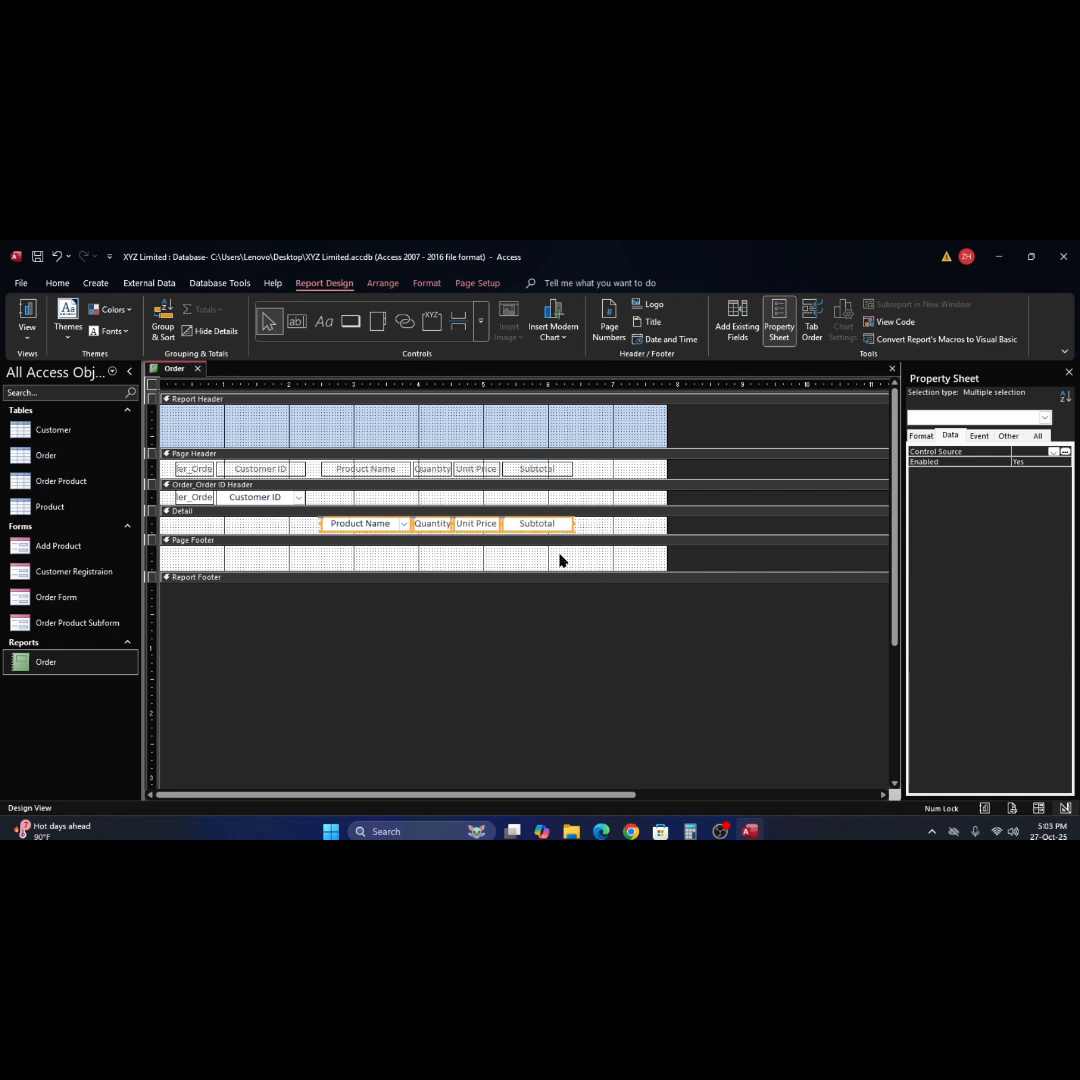
pyautogui.click(29, 318)
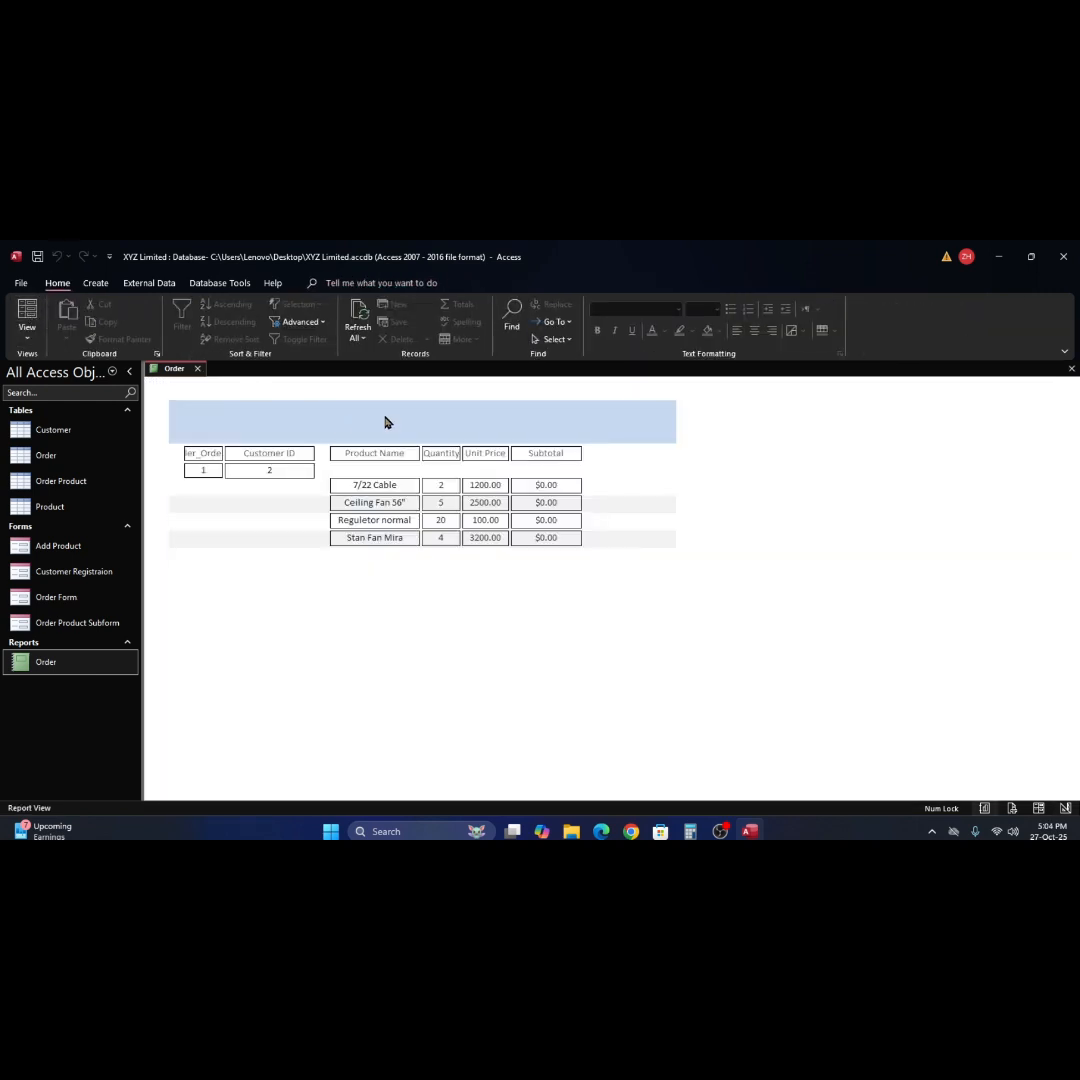
pyautogui.rightClick(650, 499)
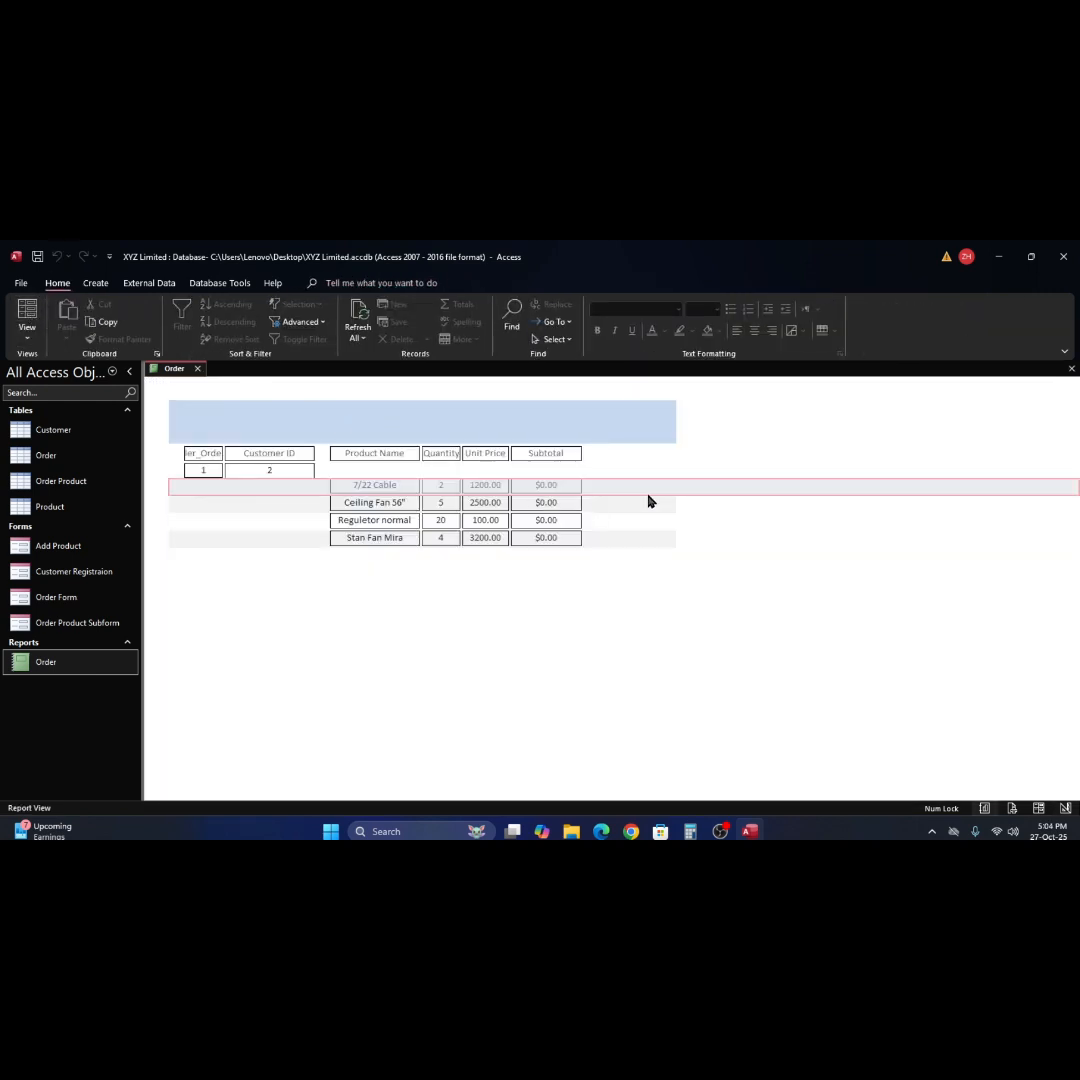
pyautogui.click(697, 512)
# Examine the report page in Print Preview at full-page and 100% zoom, and return to Design View.
pyautogui.rightClick(680, 524)
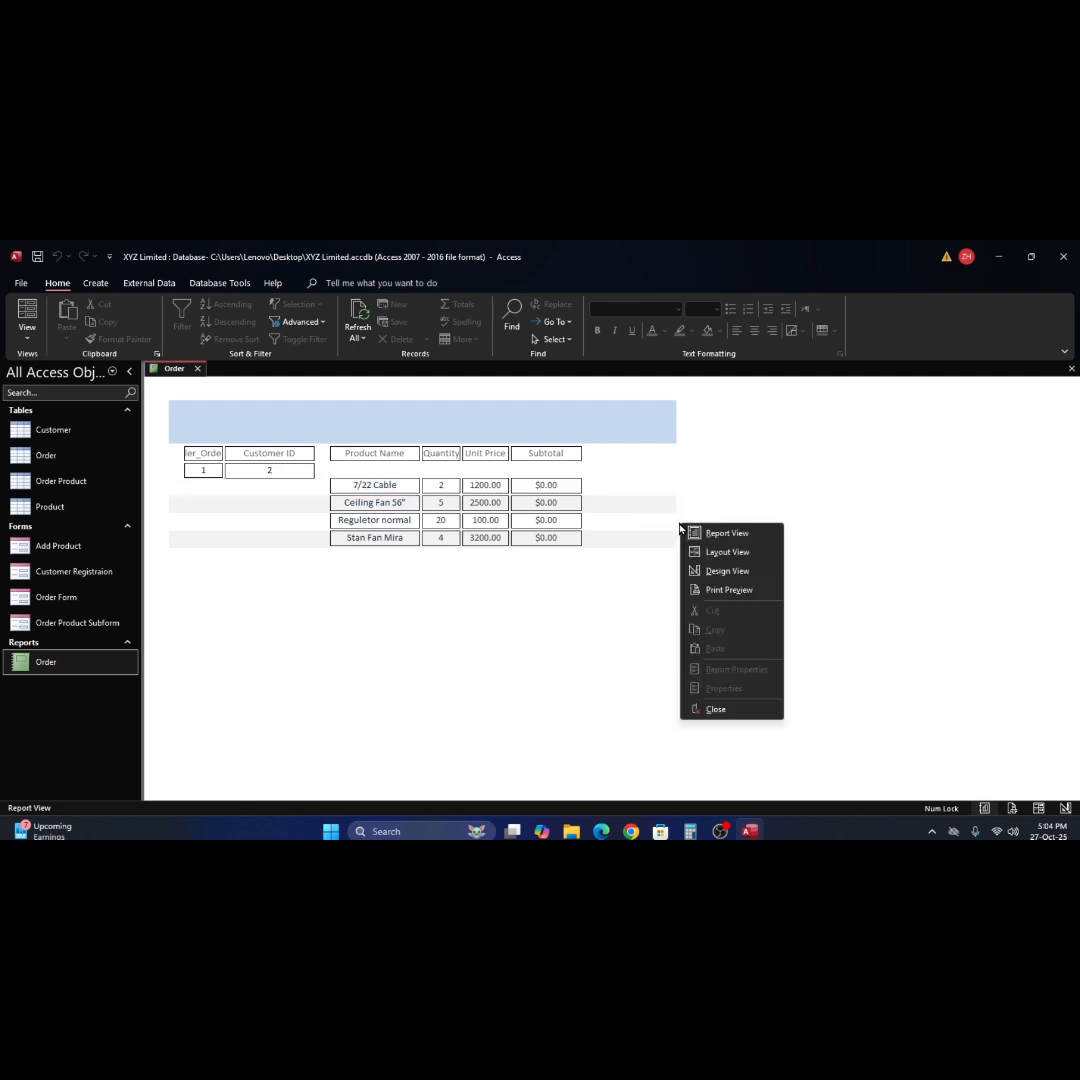
pyautogui.click(725, 592)
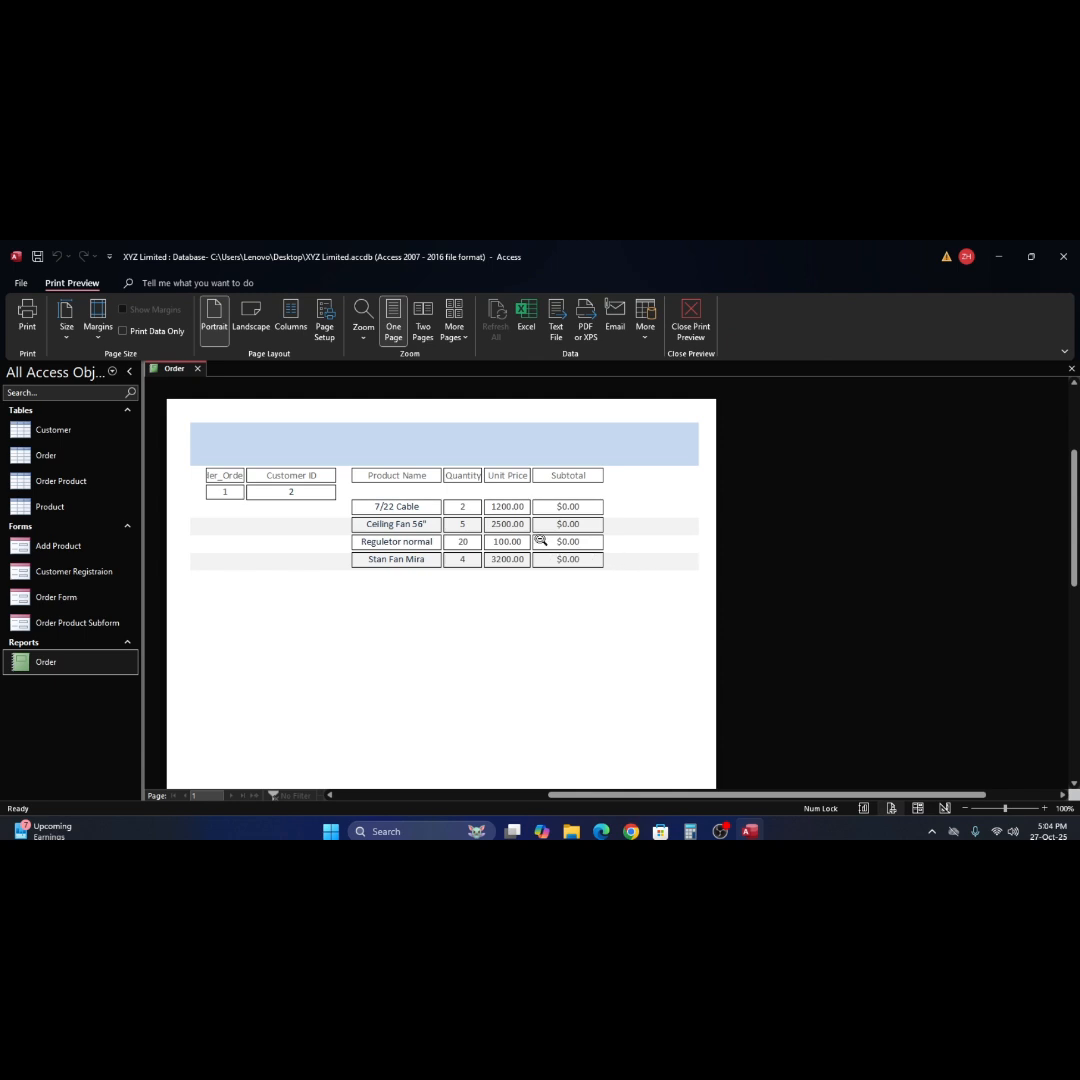
pyautogui.click(578, 497)
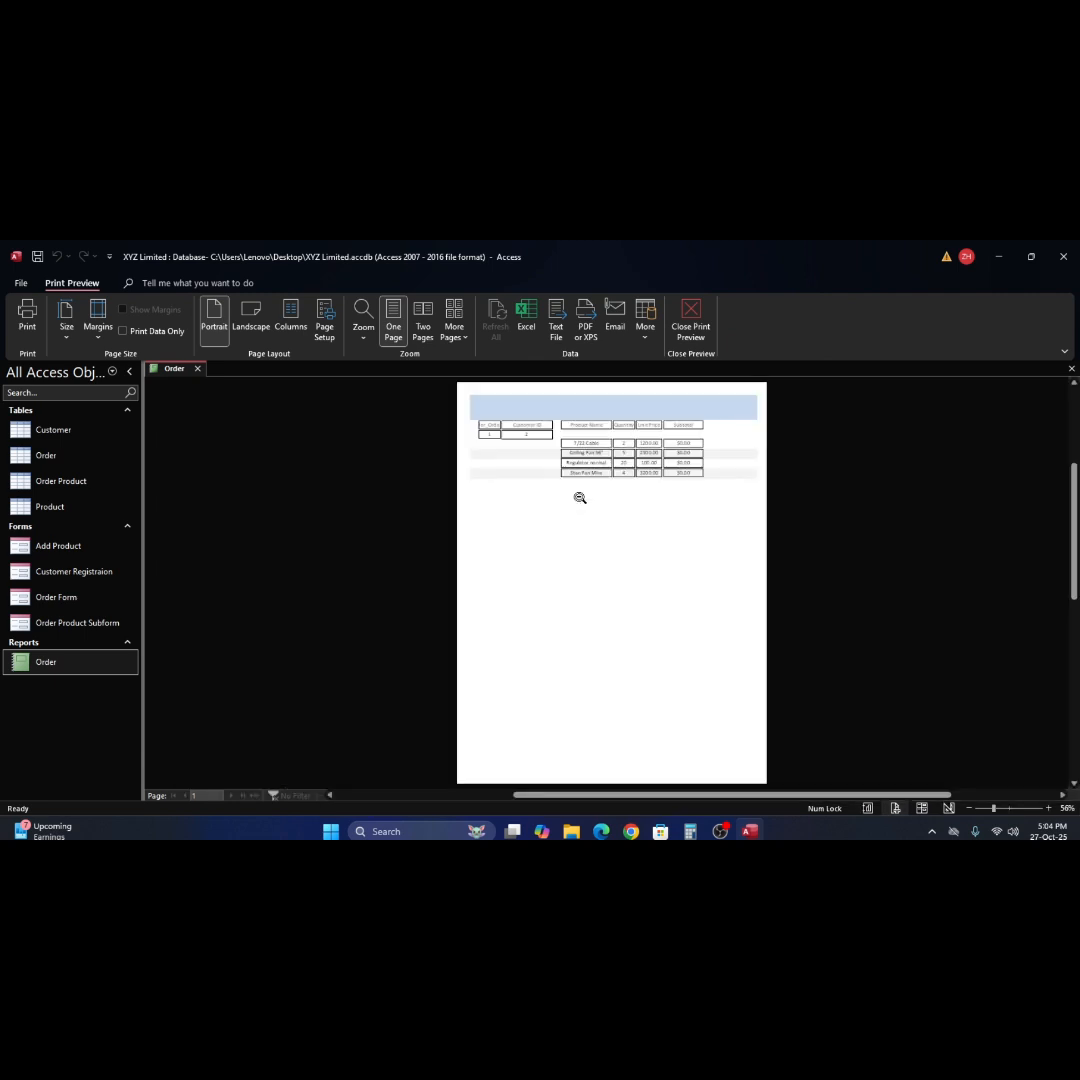
pyautogui.click(582, 500)
pyautogui.scroll(1, 605, 535)
pyautogui.scroll(1, 622, 564)
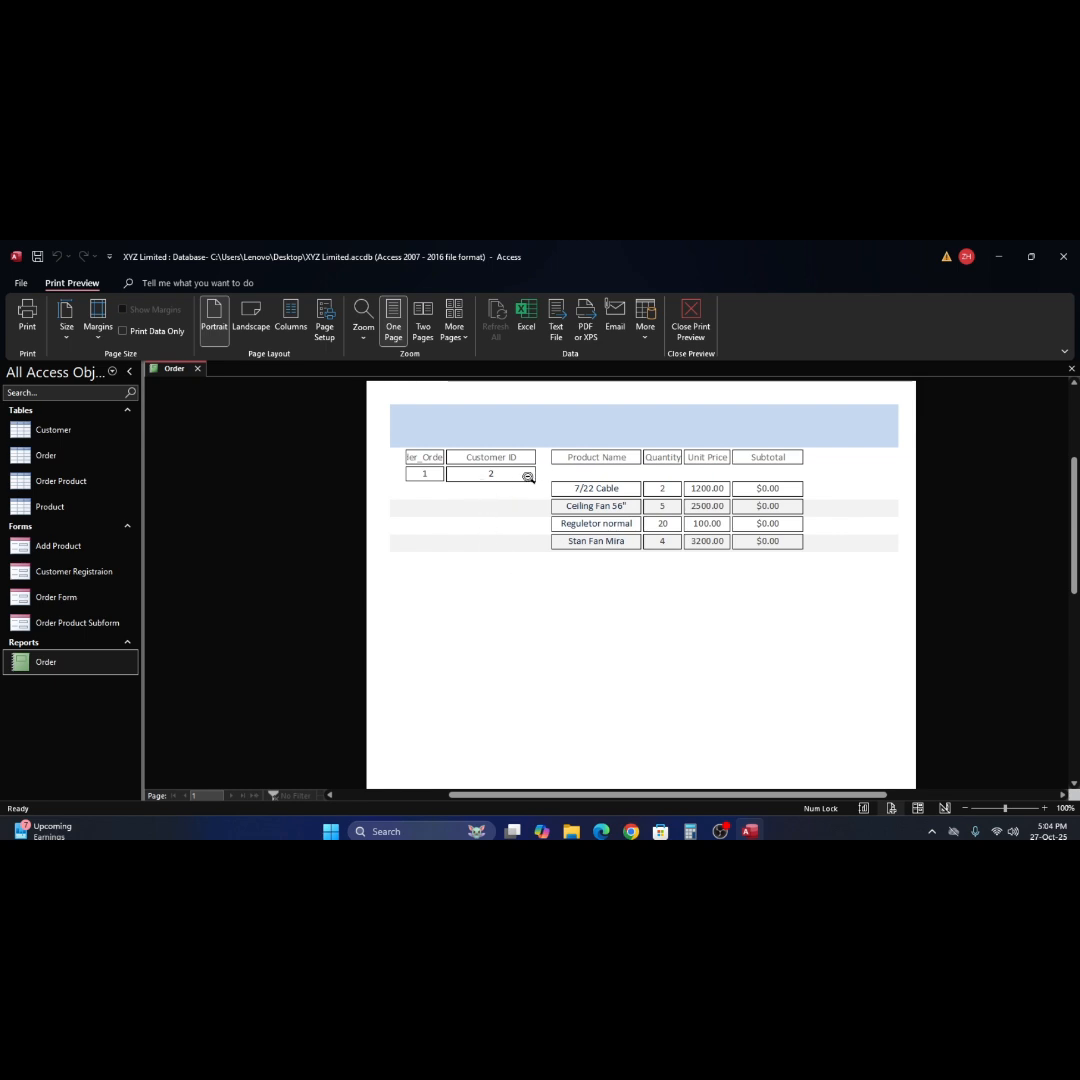
pyautogui.rightClick(500, 570)
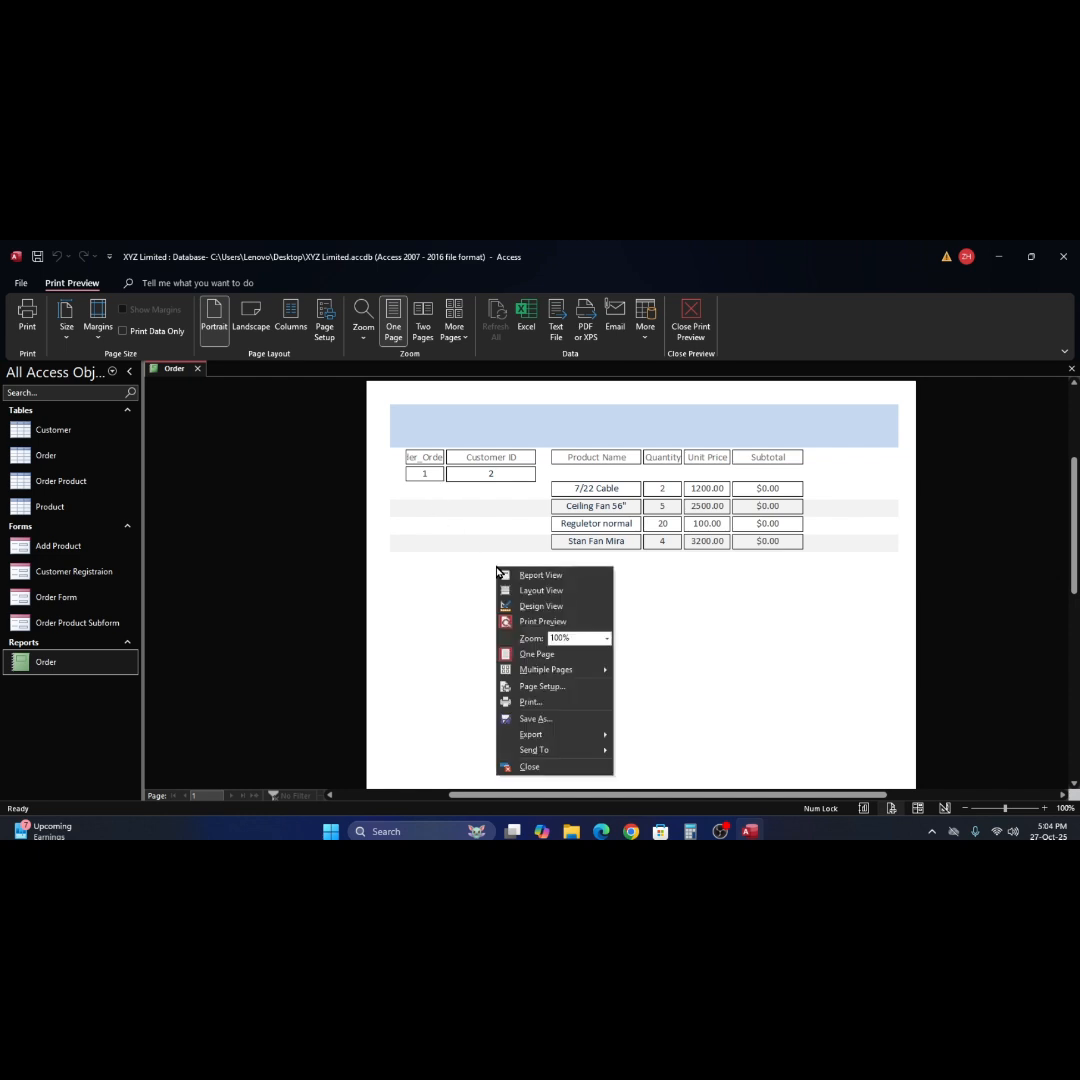
pyautogui.click(539, 607)
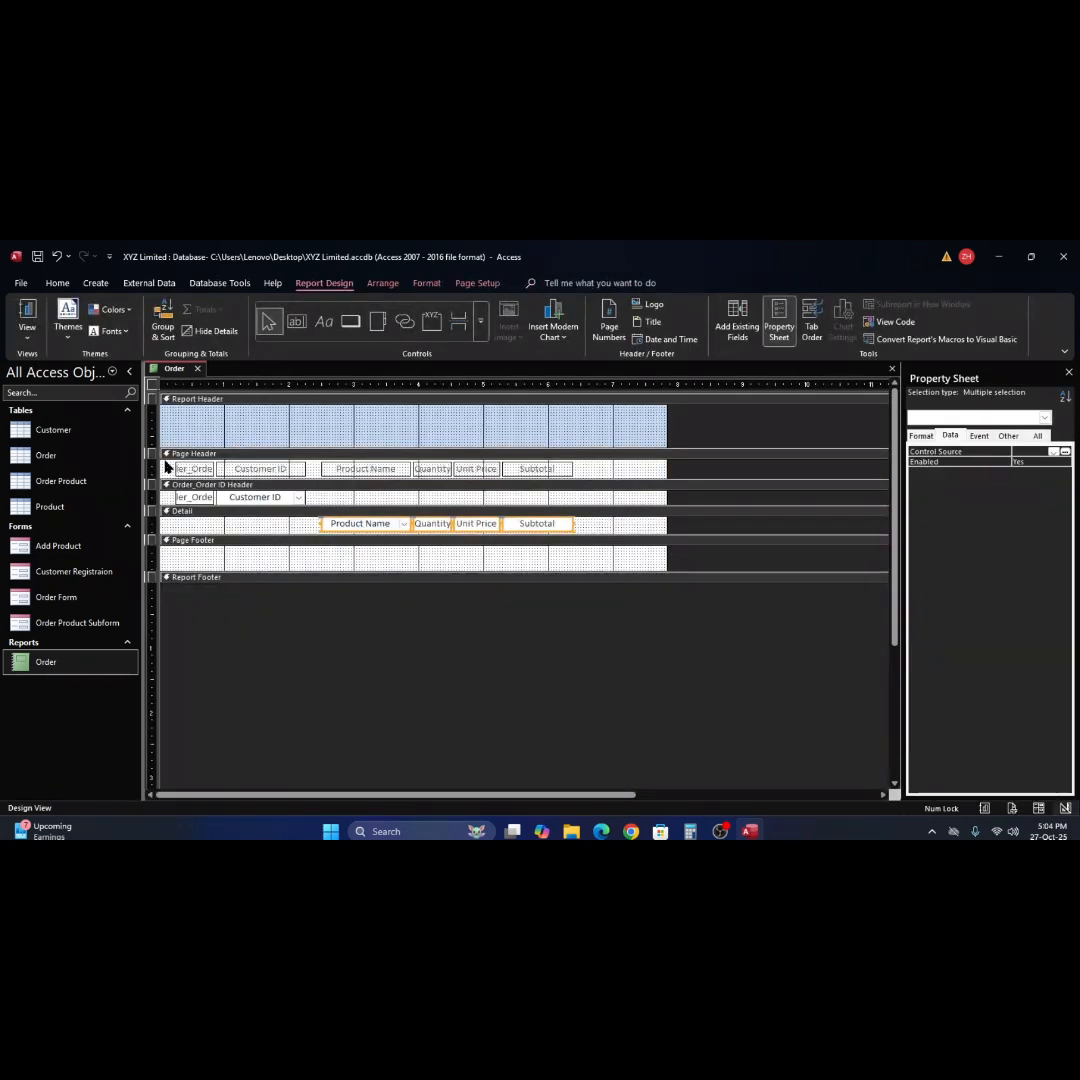
# Widen the Order ID label in the Page Header and its field in the Order ID Header slightly.
pyautogui.click(199, 470)
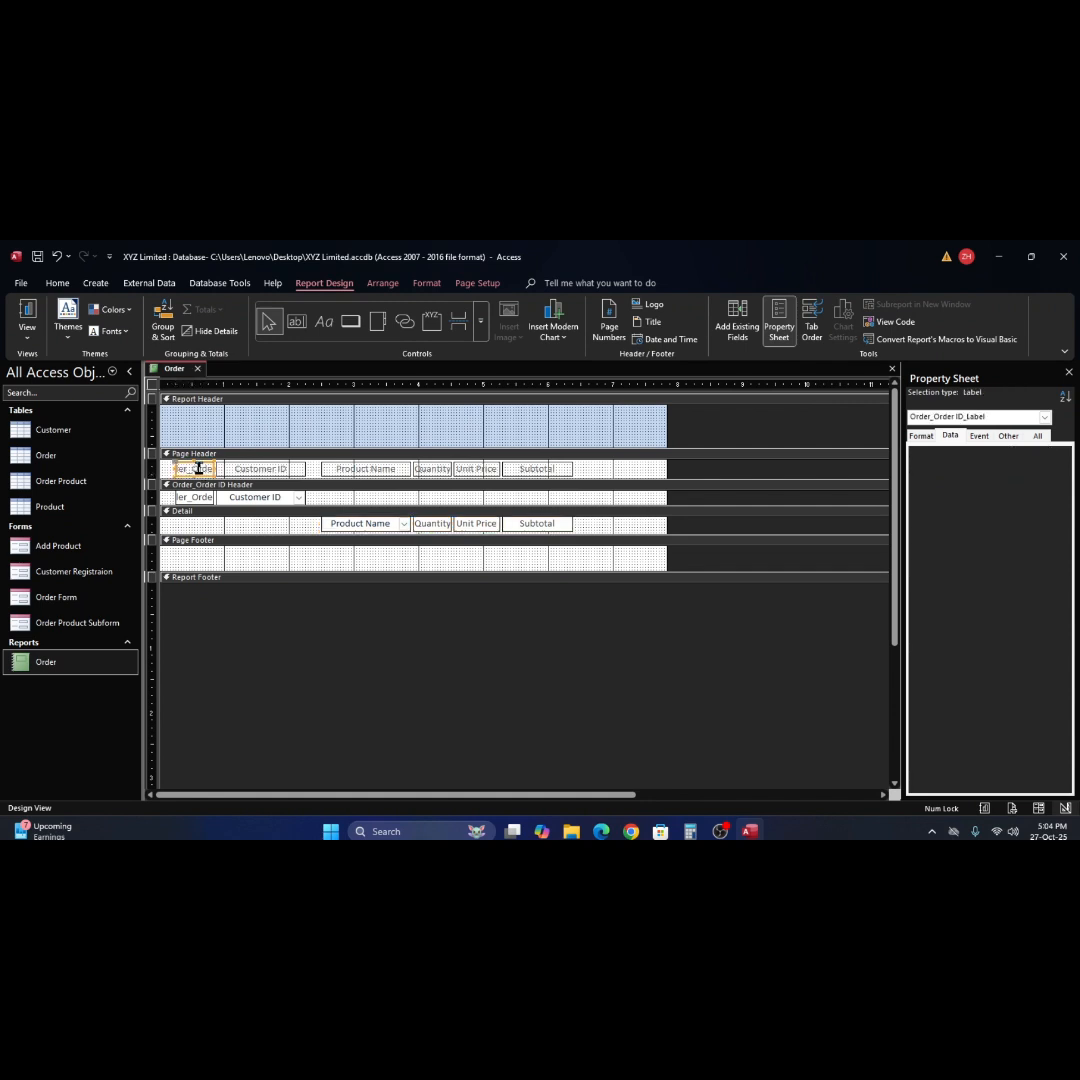
pyautogui.keyDown('shift'); pyautogui.click(201, 498); pyautogui.keyUp('shift')
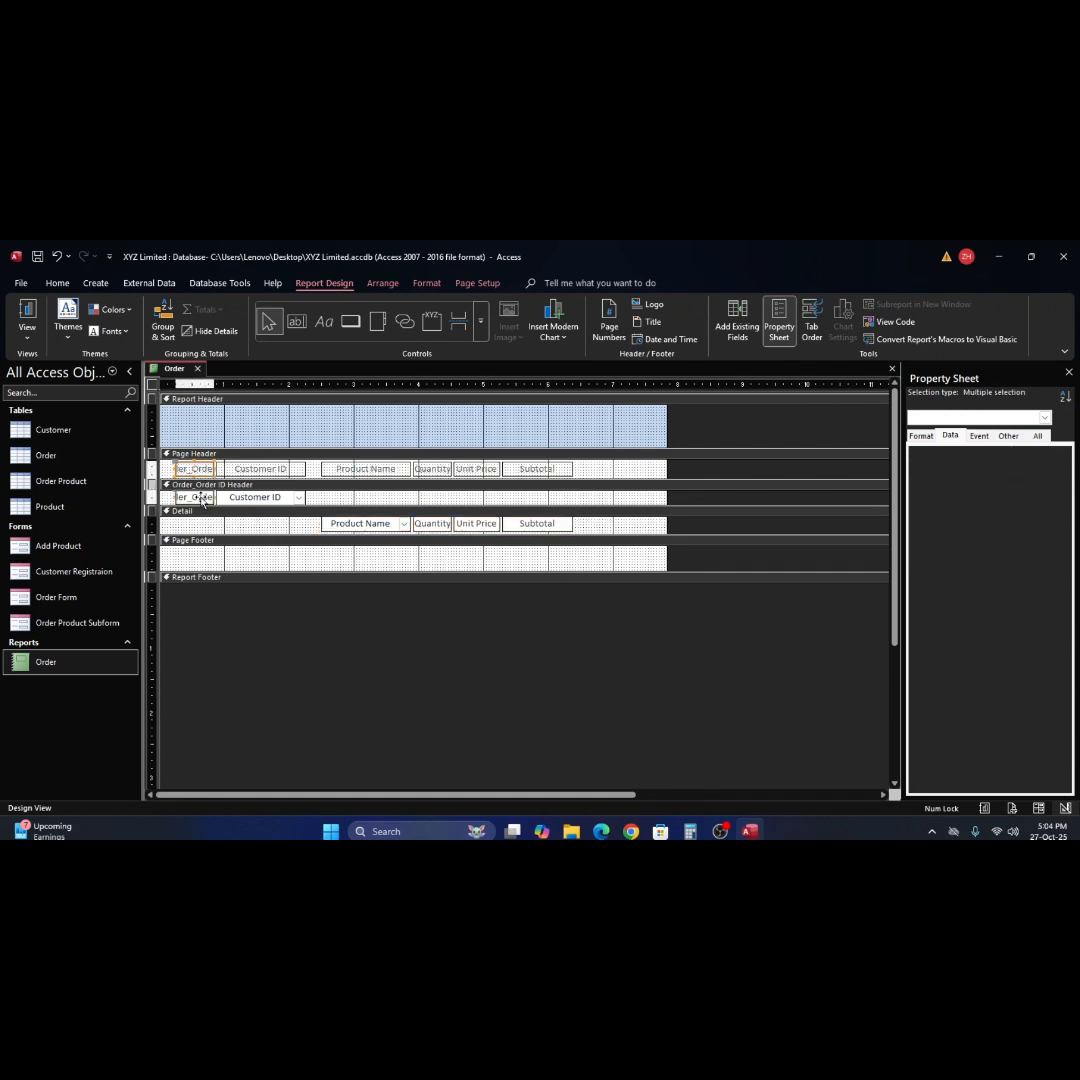
pyautogui.moveTo(213, 468); pyautogui.dragTo(217, 468)
# Widen the Customer ID label and field slightly and shift both right, closer to the Product Name column.
pyautogui.click(222, 470)
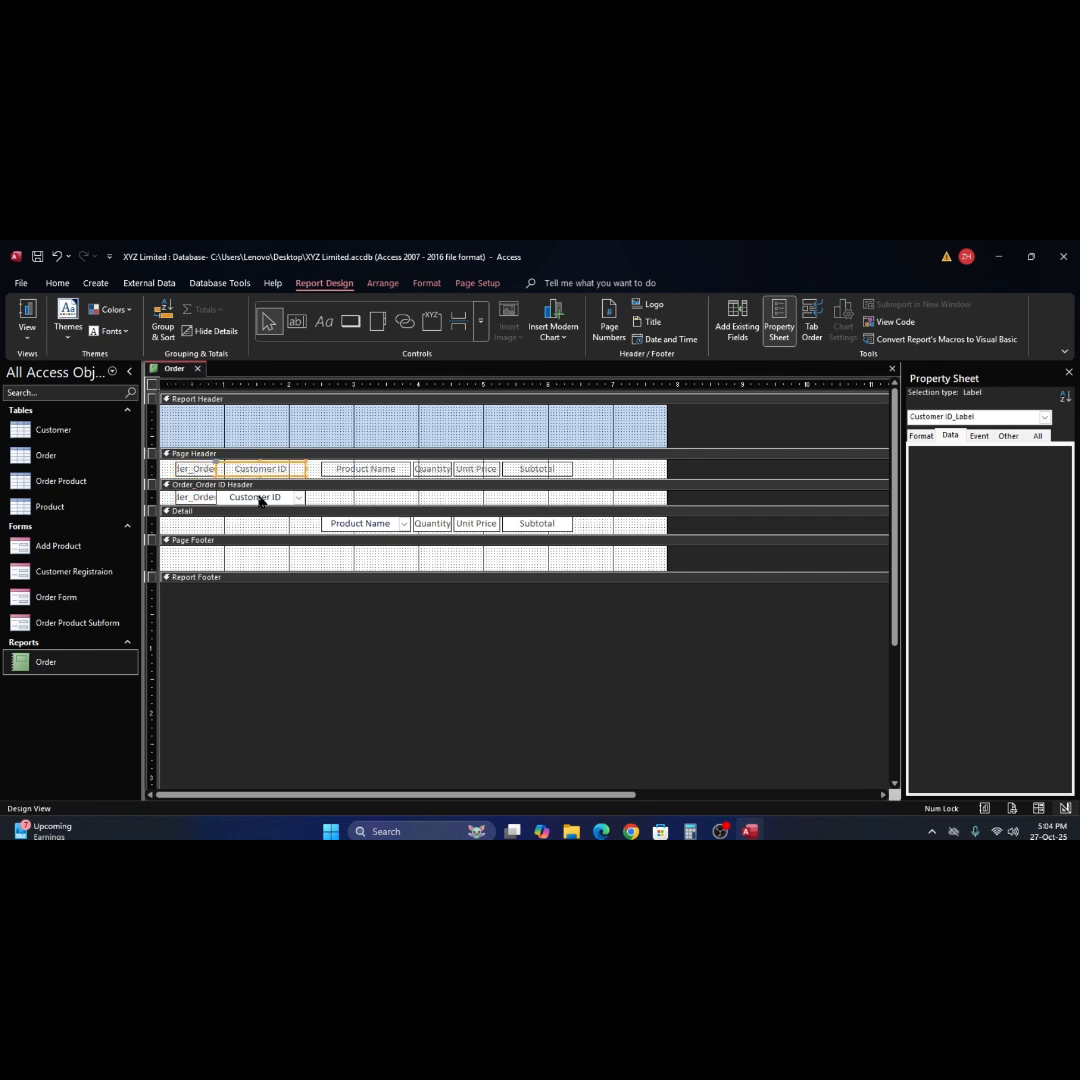
pyautogui.keyDown('shift'); pyautogui.click(259, 500); pyautogui.keyUp('shift')
pyautogui.moveTo(303, 468); pyautogui.dragTo(310, 470)
pyautogui.press('Right')
pyautogui.press('Right')
pyautogui.press('Right')
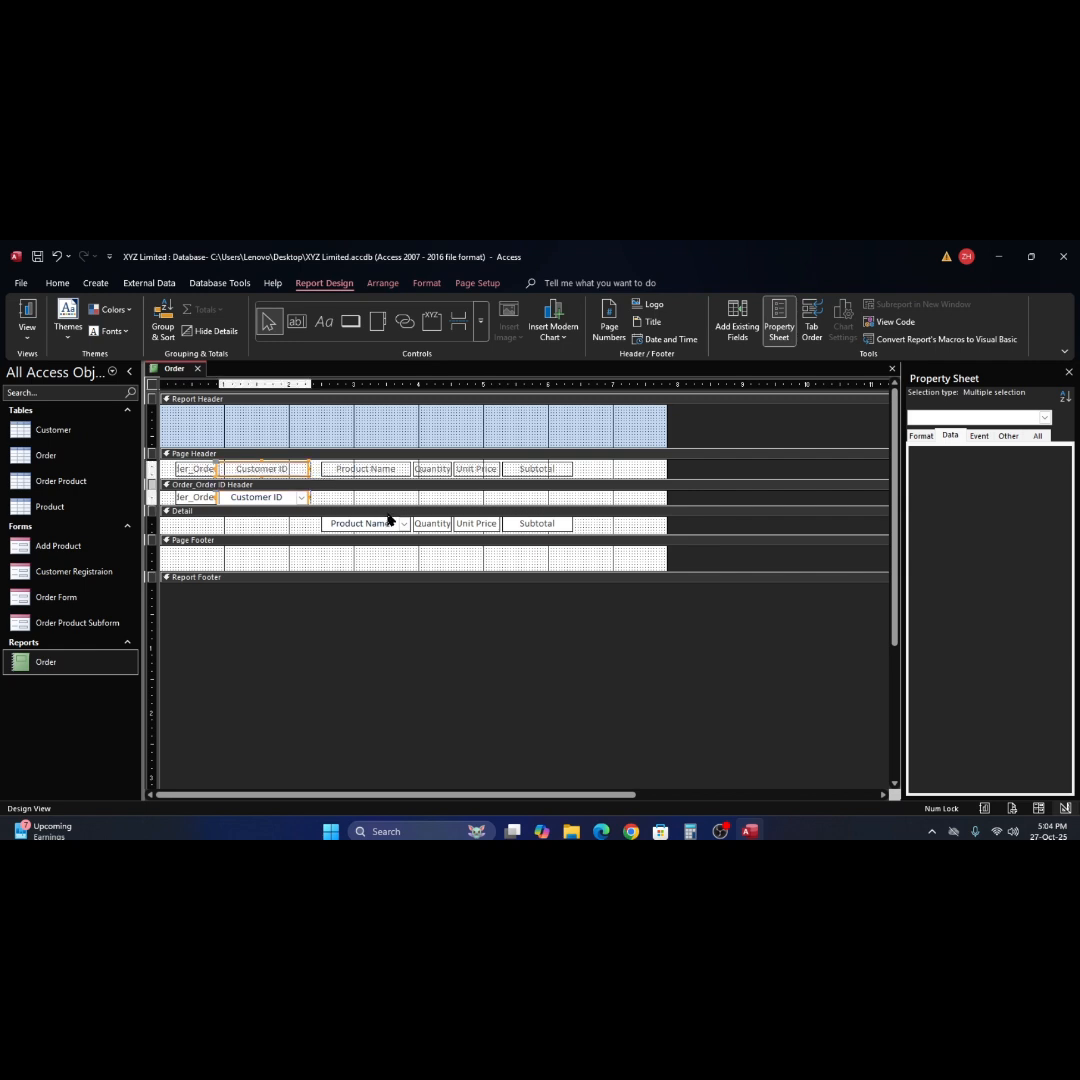
# Shift the Order ID label and field right so they sit next to the Customer ID controls.
pyautogui.click(185, 469)
pyautogui.keyDown('shift'); pyautogui.click(204, 500); pyautogui.keyUp('shift')
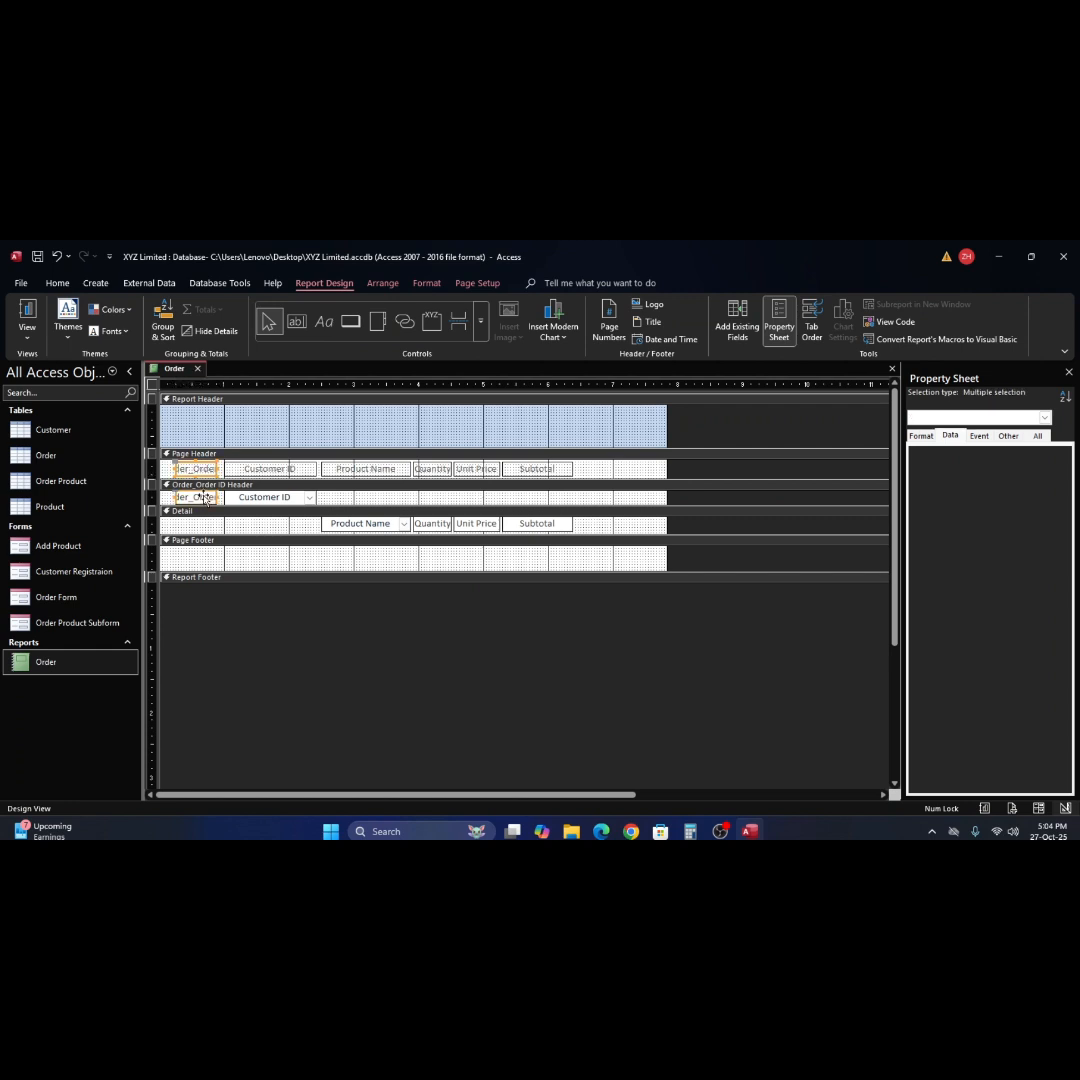
pyautogui.moveTo(204, 500); pyautogui.dragTo(213, 497)
# Expand the Report Footer section to about 0.5 inch high and collapse the empty Page Footer section.
pyautogui.click(611, 559)
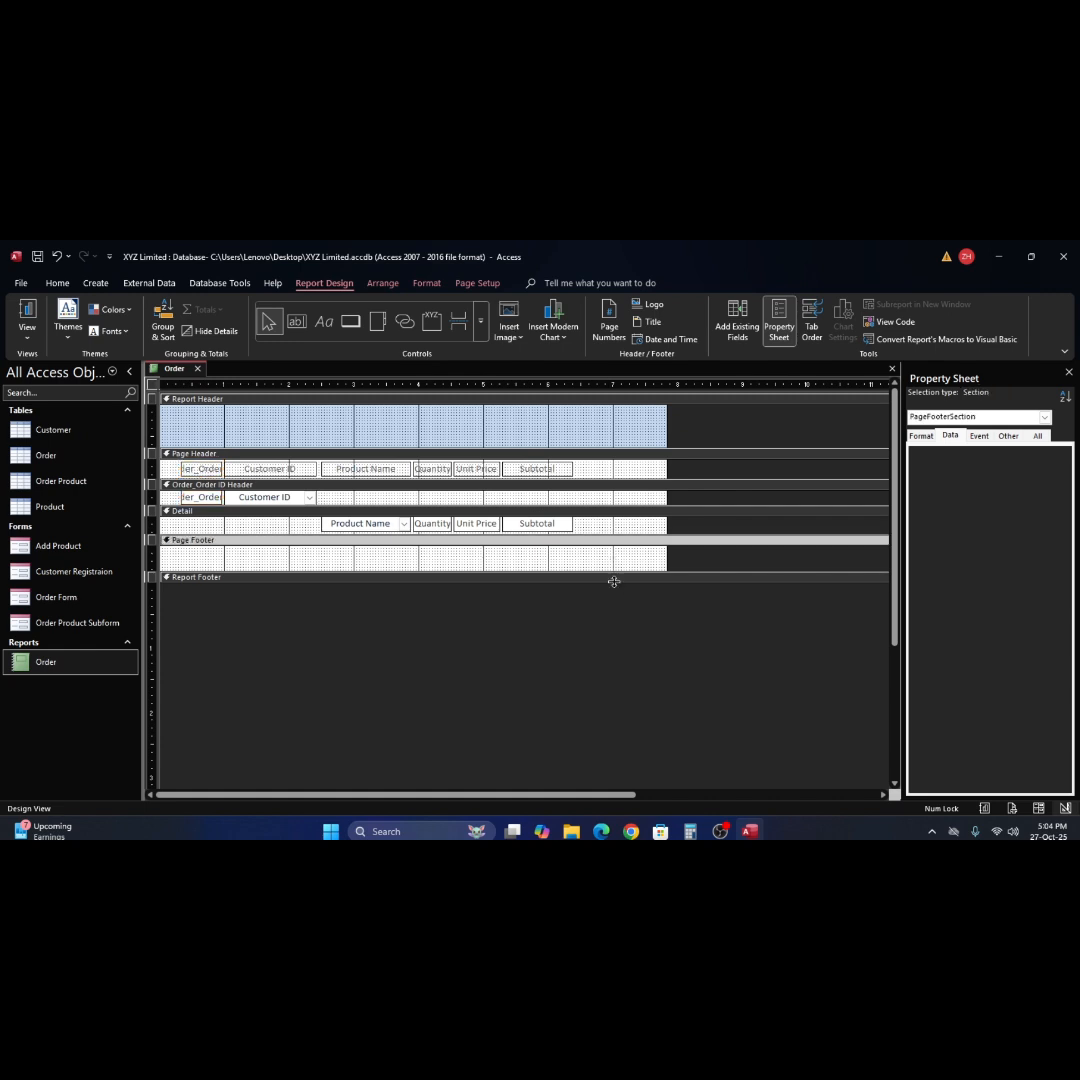
pyautogui.moveTo(614, 581); pyautogui.dragTo(617, 614)
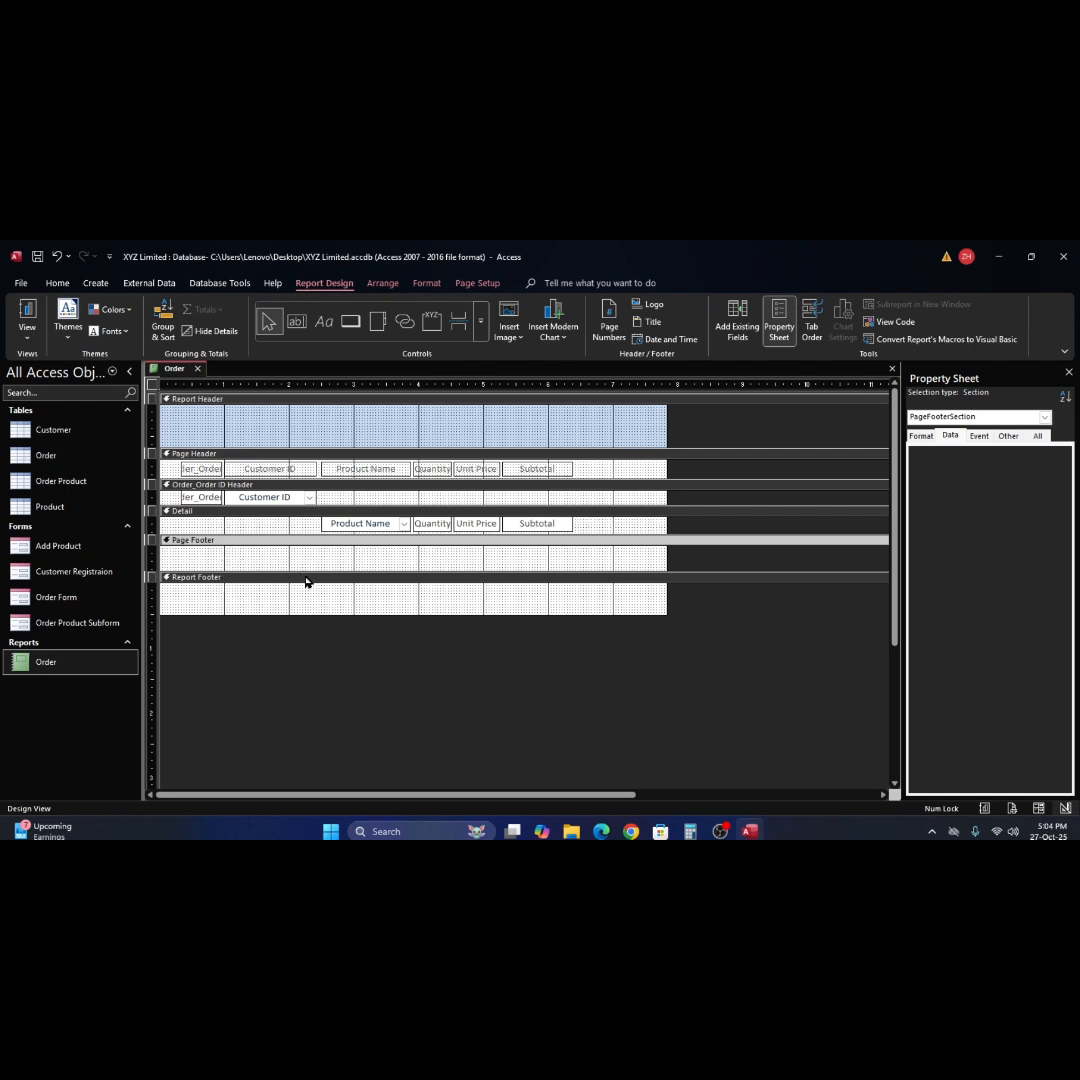
pyautogui.moveTo(303, 568); pyautogui.dragTo(304, 543)
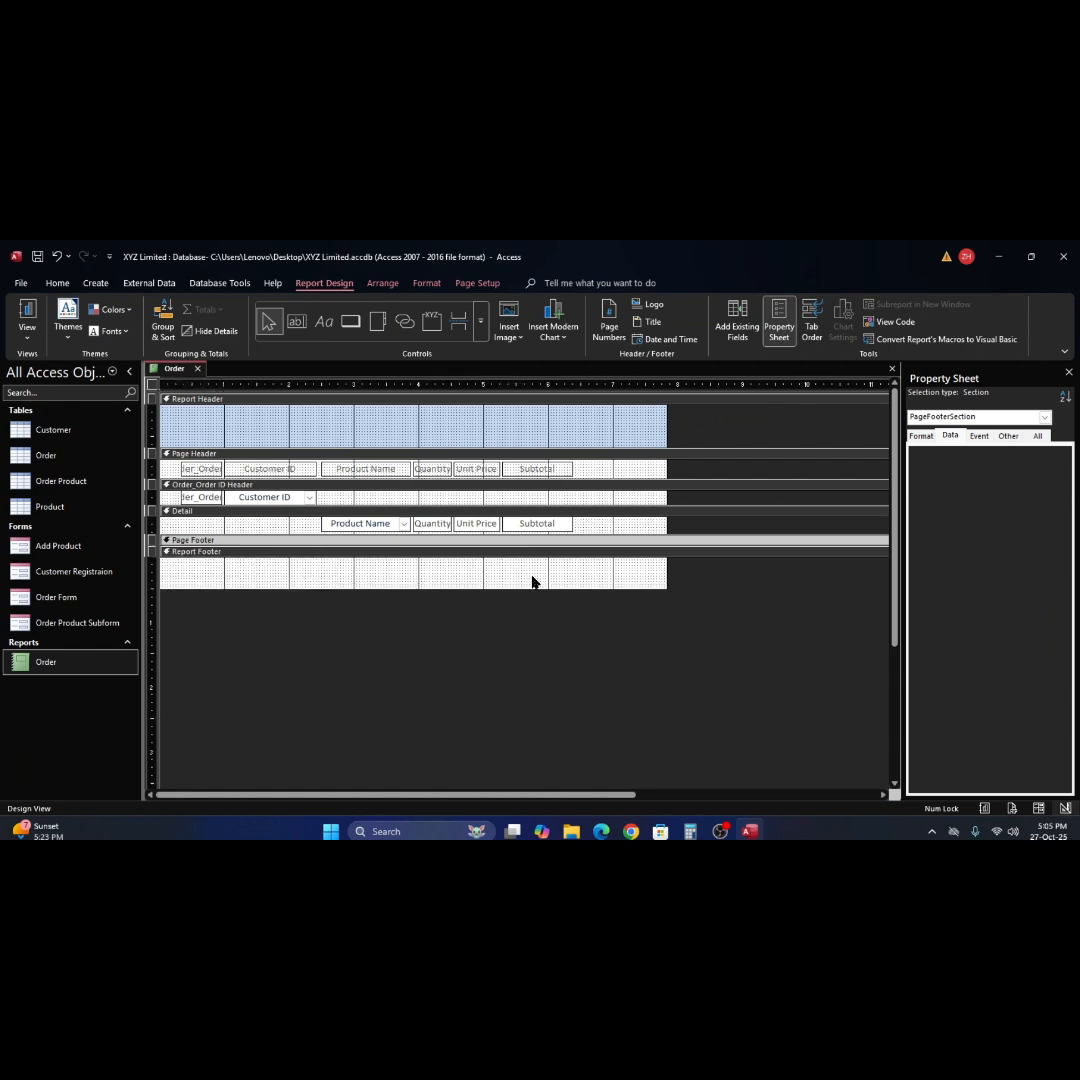
# Add a text box about 1.2 inches wide to the Report Footer beneath the Subtotal column and nudge it up.
pyautogui.click(296, 321)
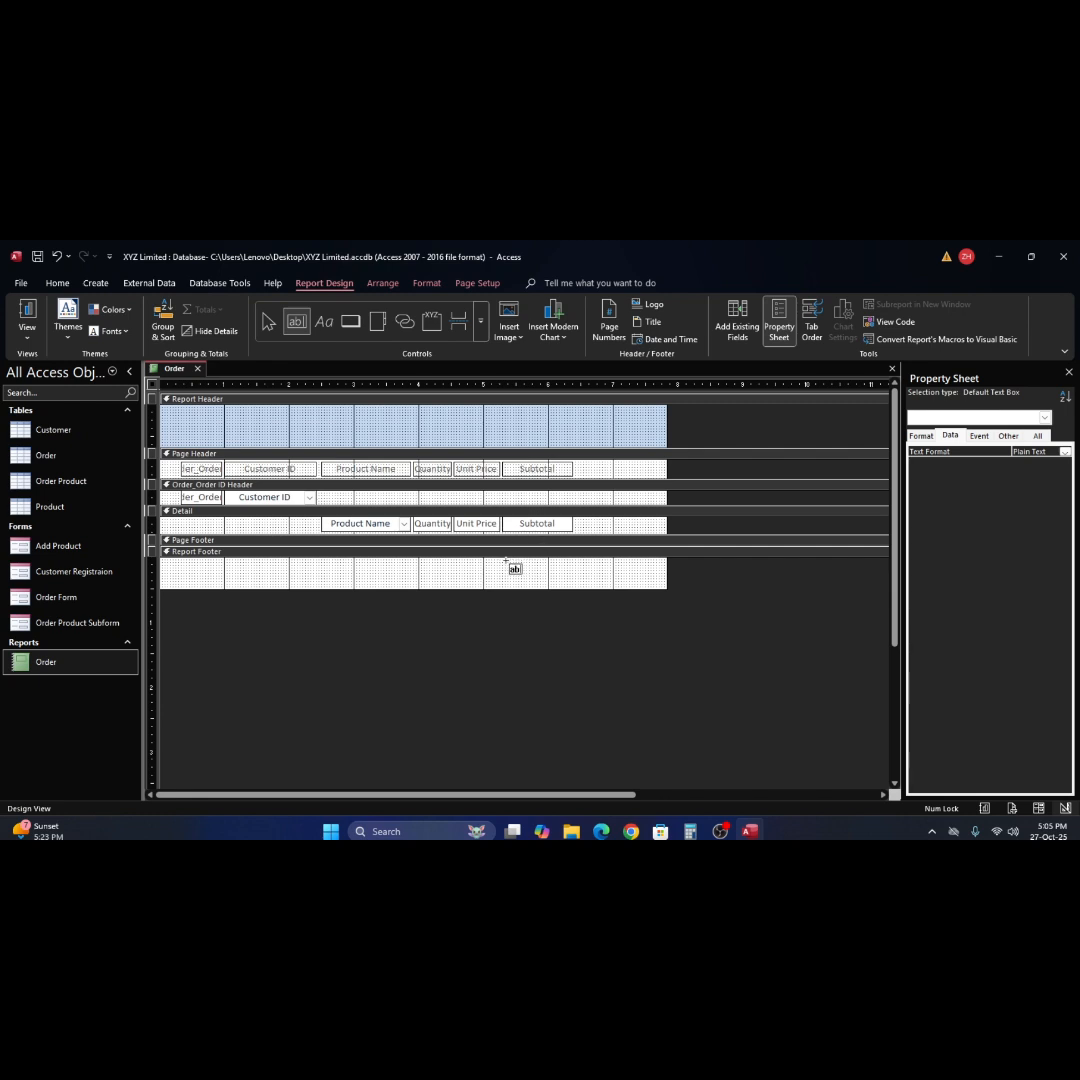
pyautogui.moveTo(507, 563); pyautogui.dragTo(581, 577)
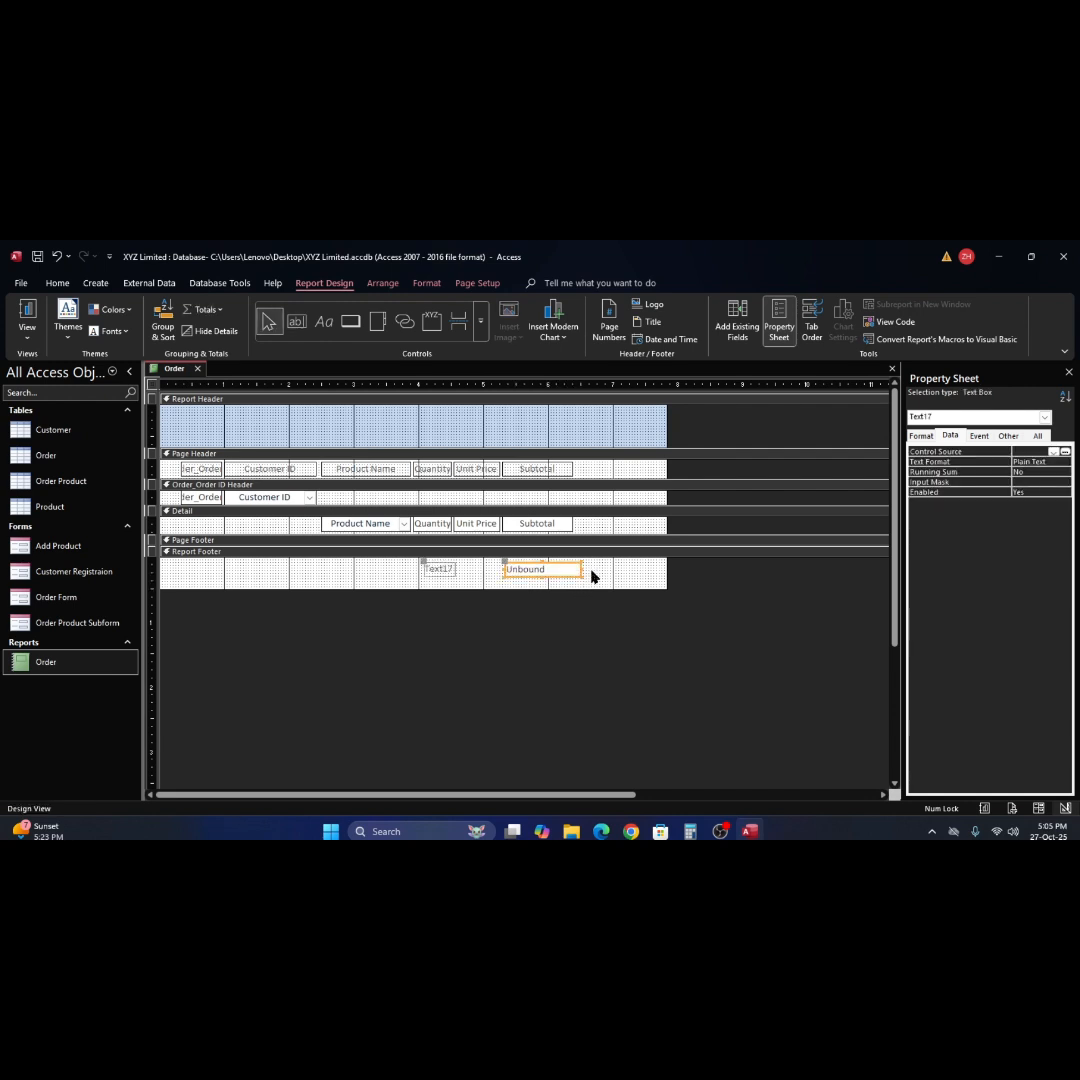
pyautogui.press('Up')
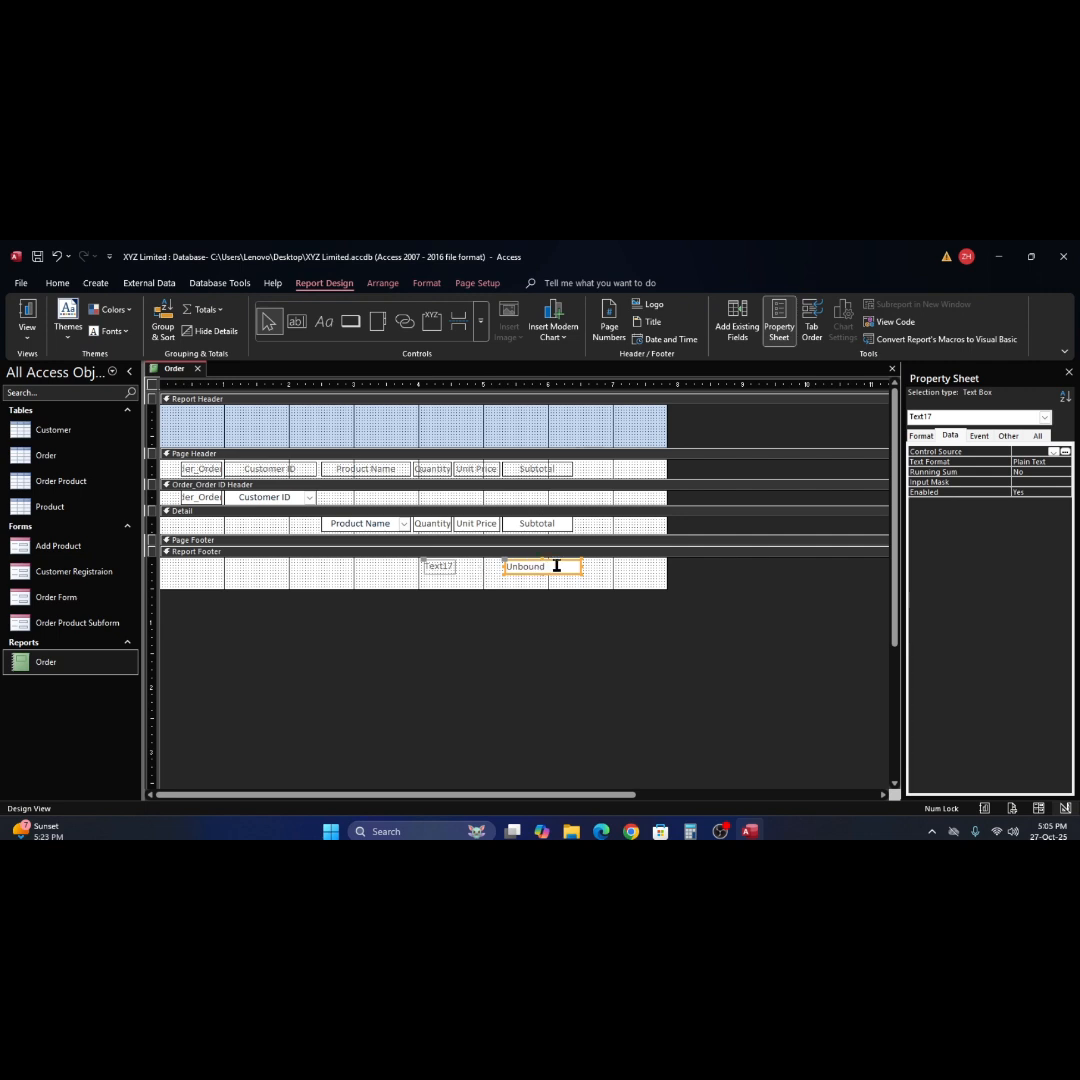
# Set the Report Footer text box's control source to =Sum([Quantity]*[Unit Price]) with the Expression Builder.
pyautogui.click(1065, 452)
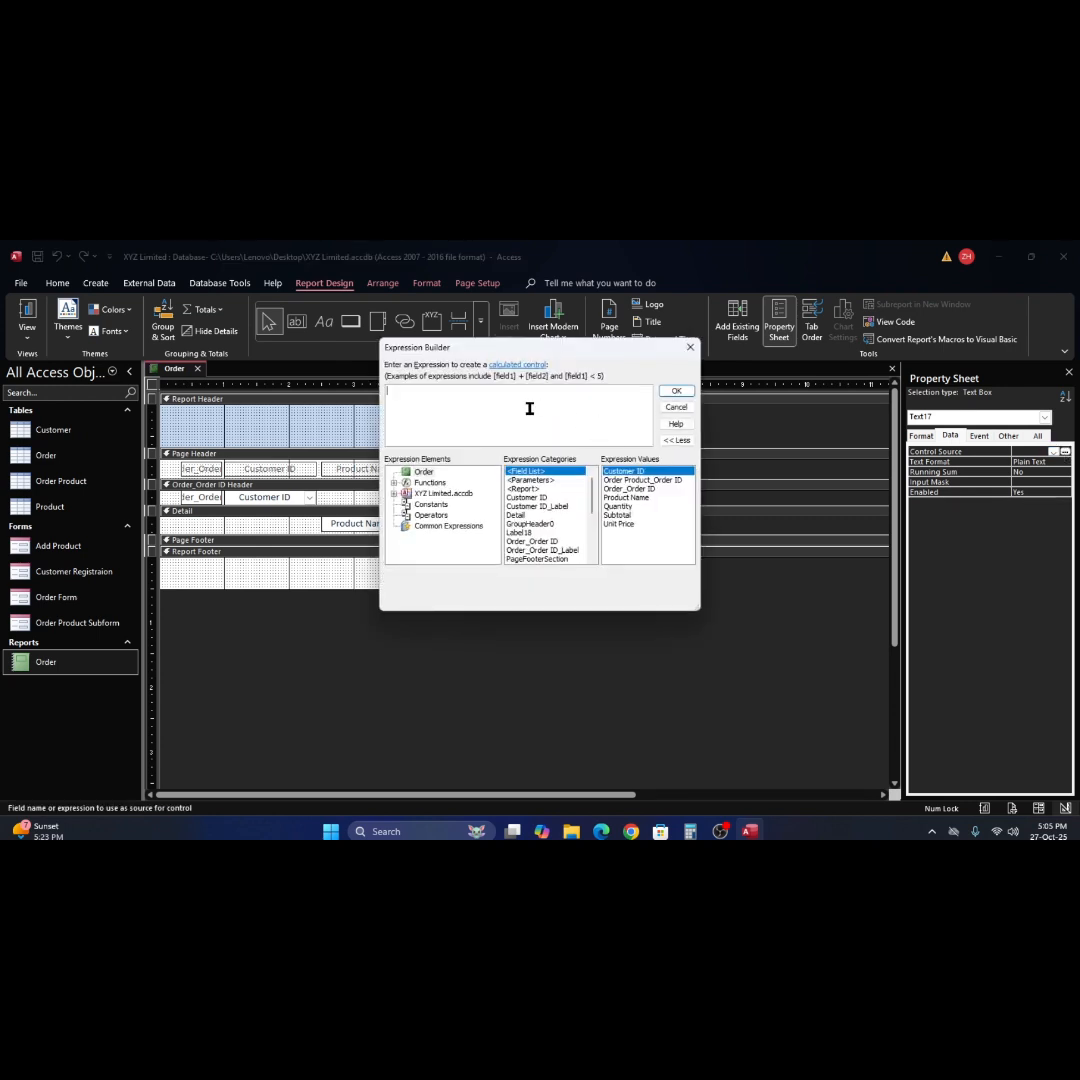
pyautogui.write('=sum')
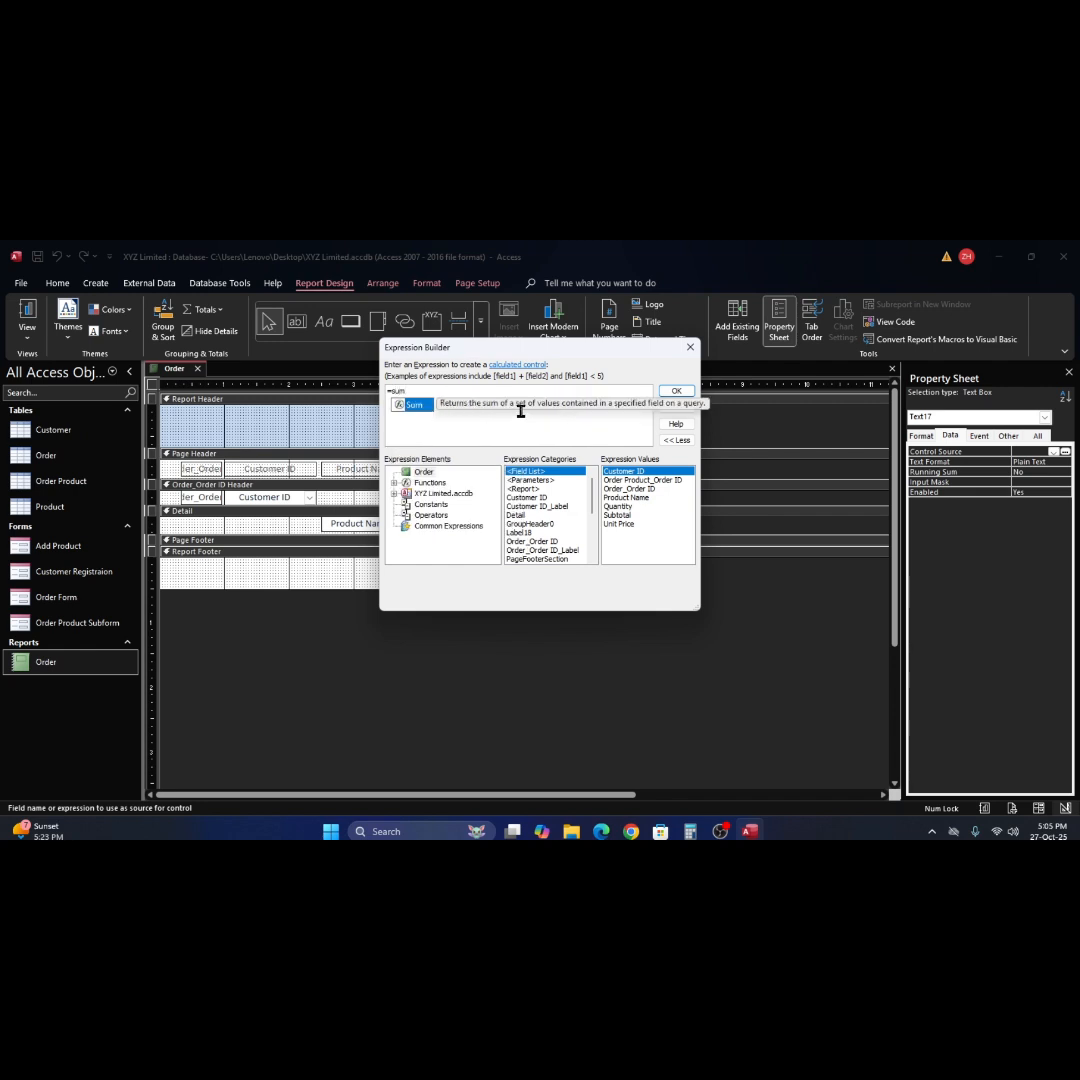
pyautogui.write('(')
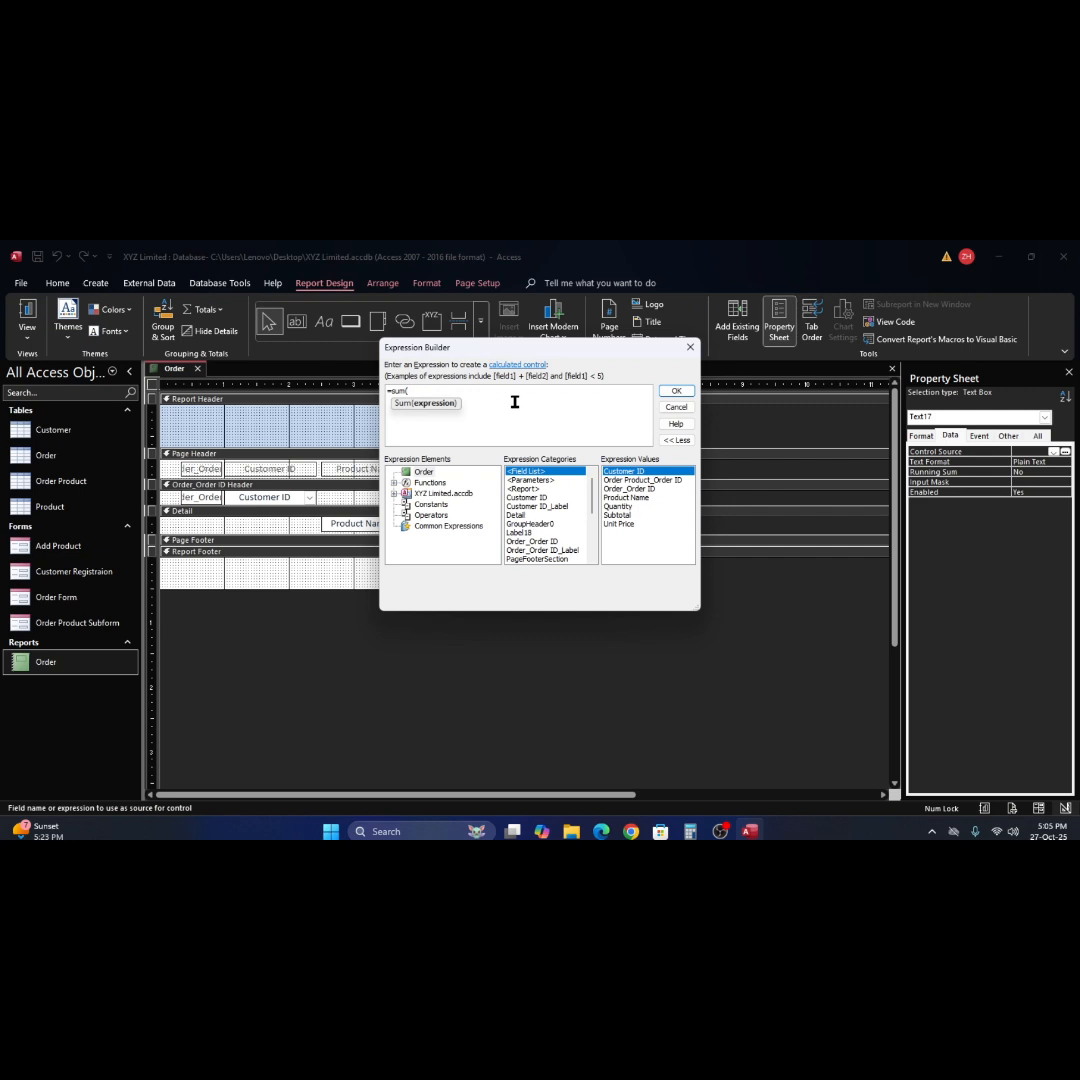
pyautogui.write('q')
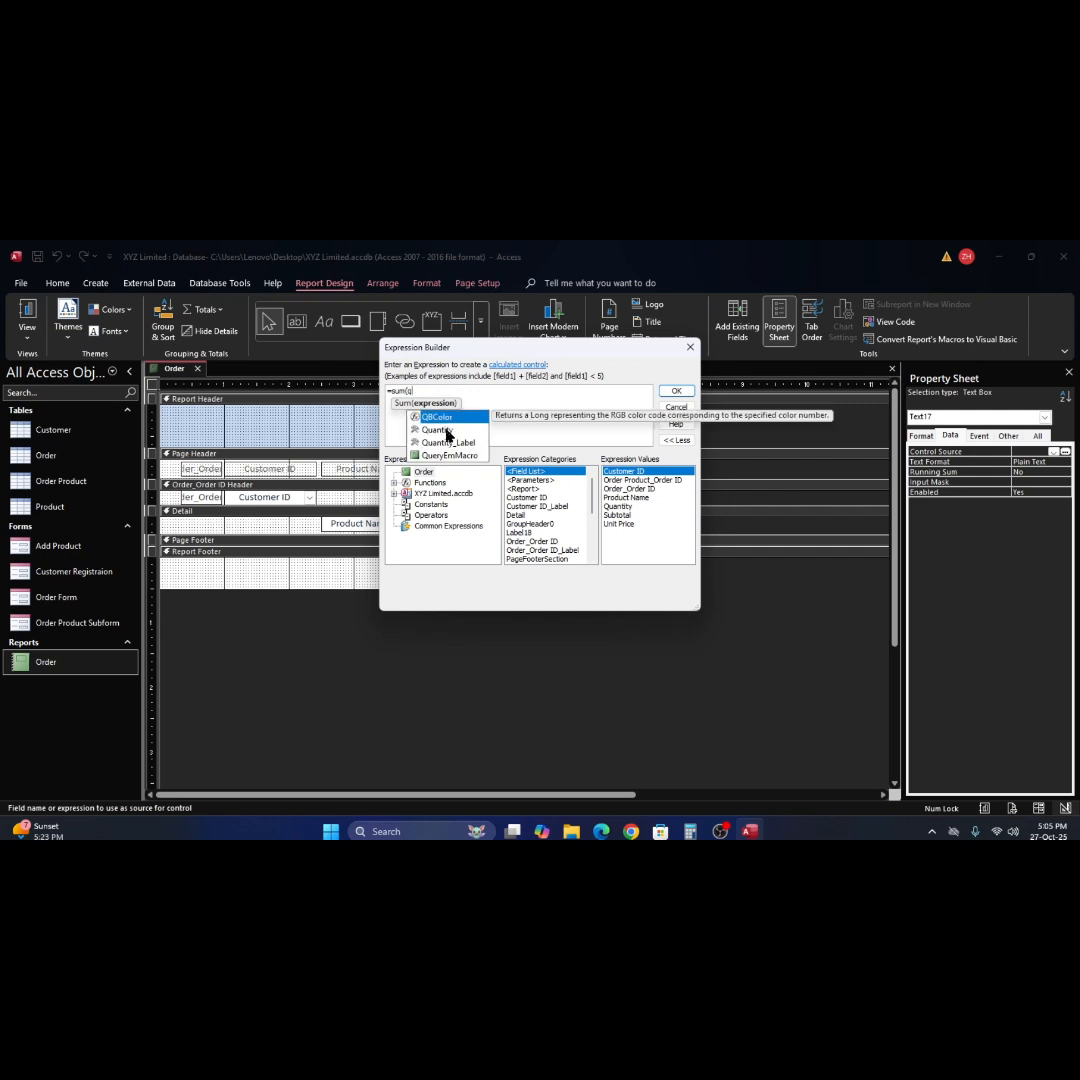
pyautogui.doubleClick(446, 429)
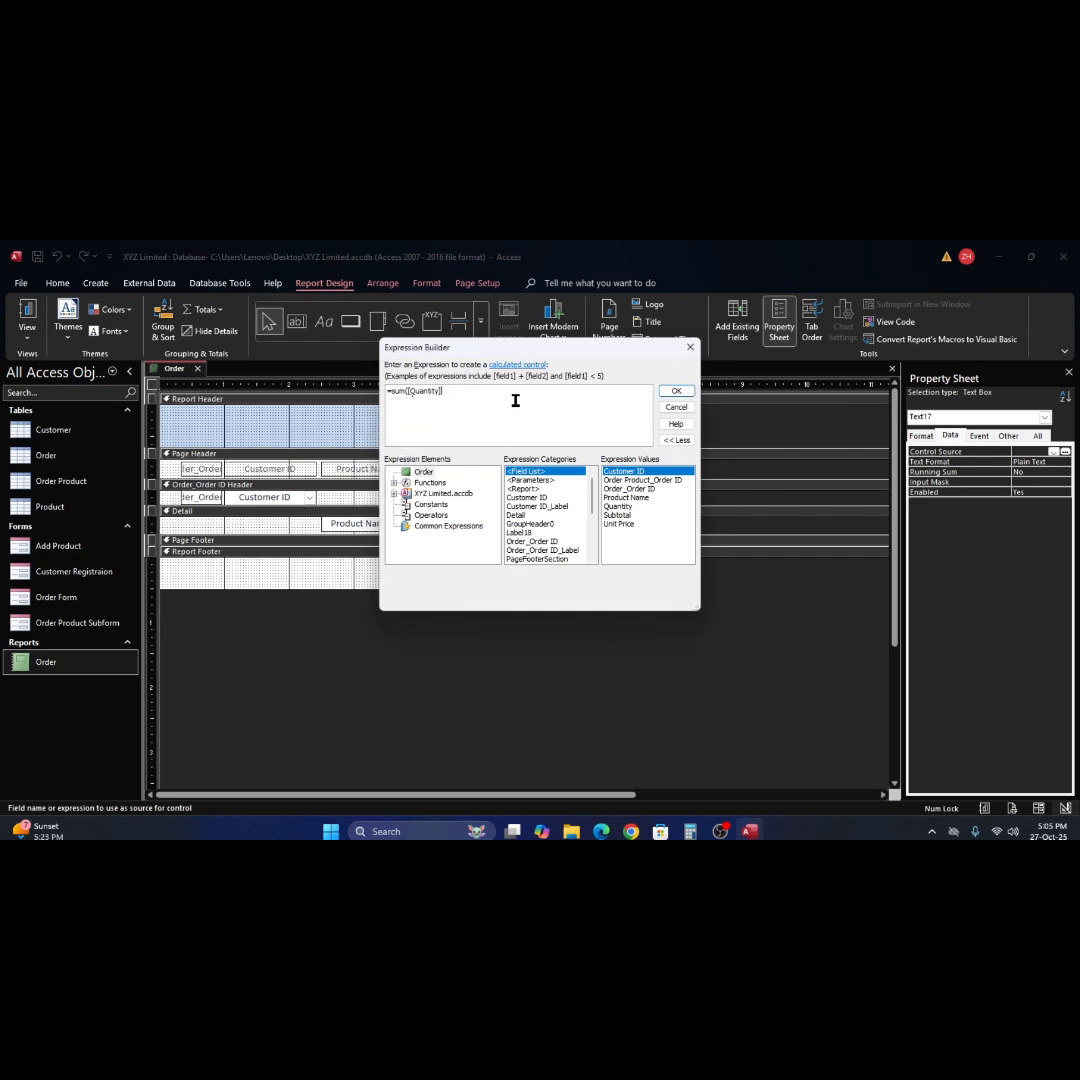
pyautogui.write('*')
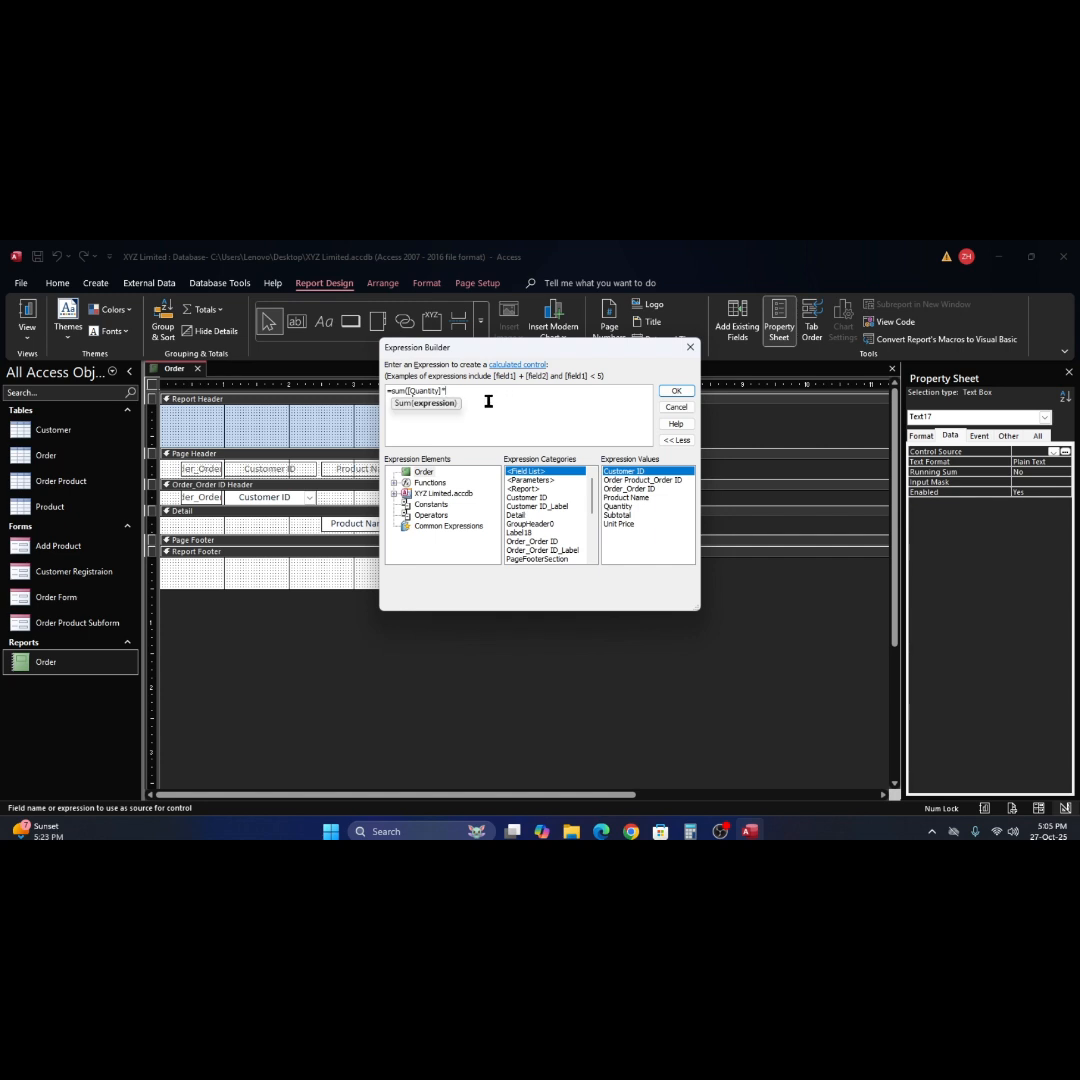
pyautogui.write('un')
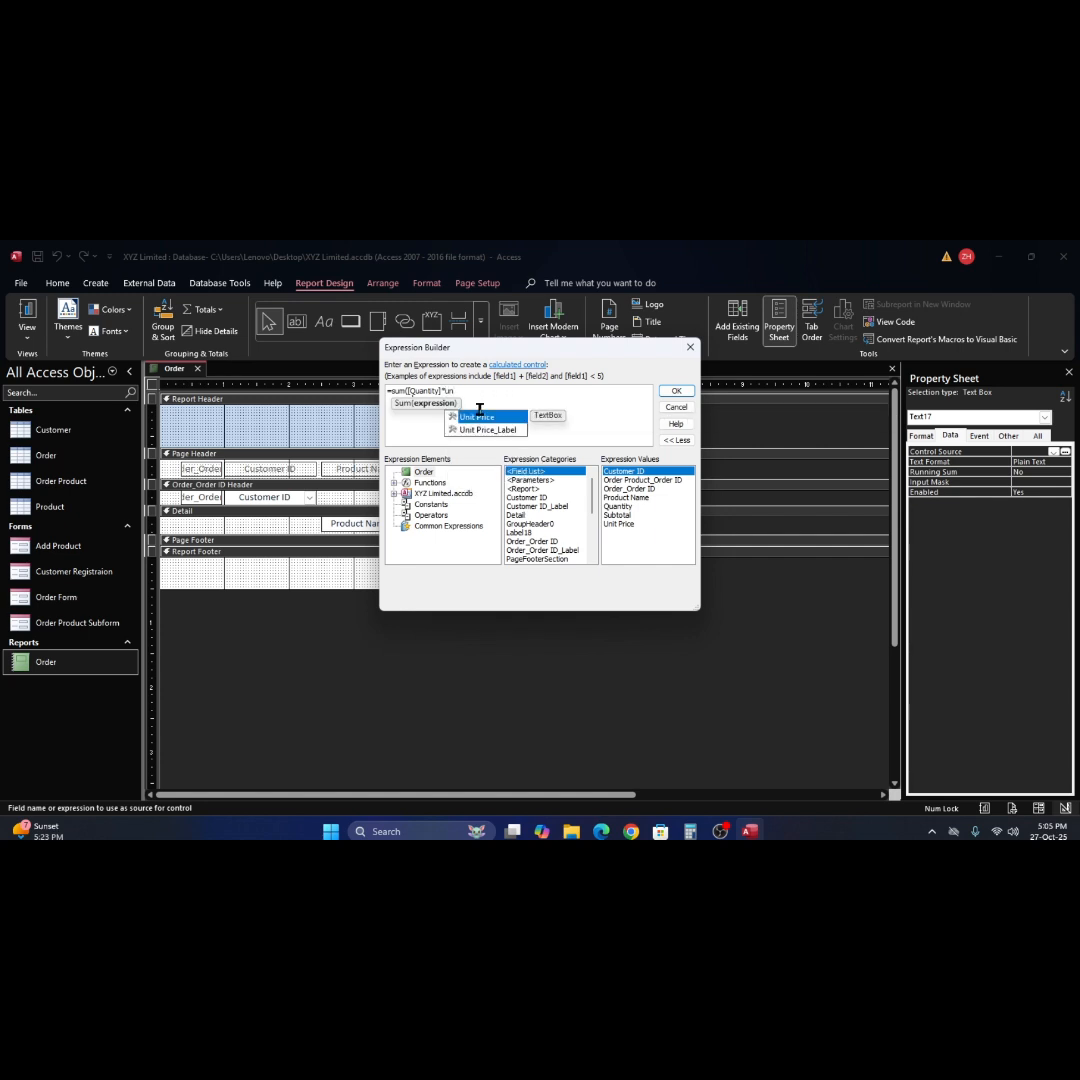
pyautogui.doubleClick(478, 416)
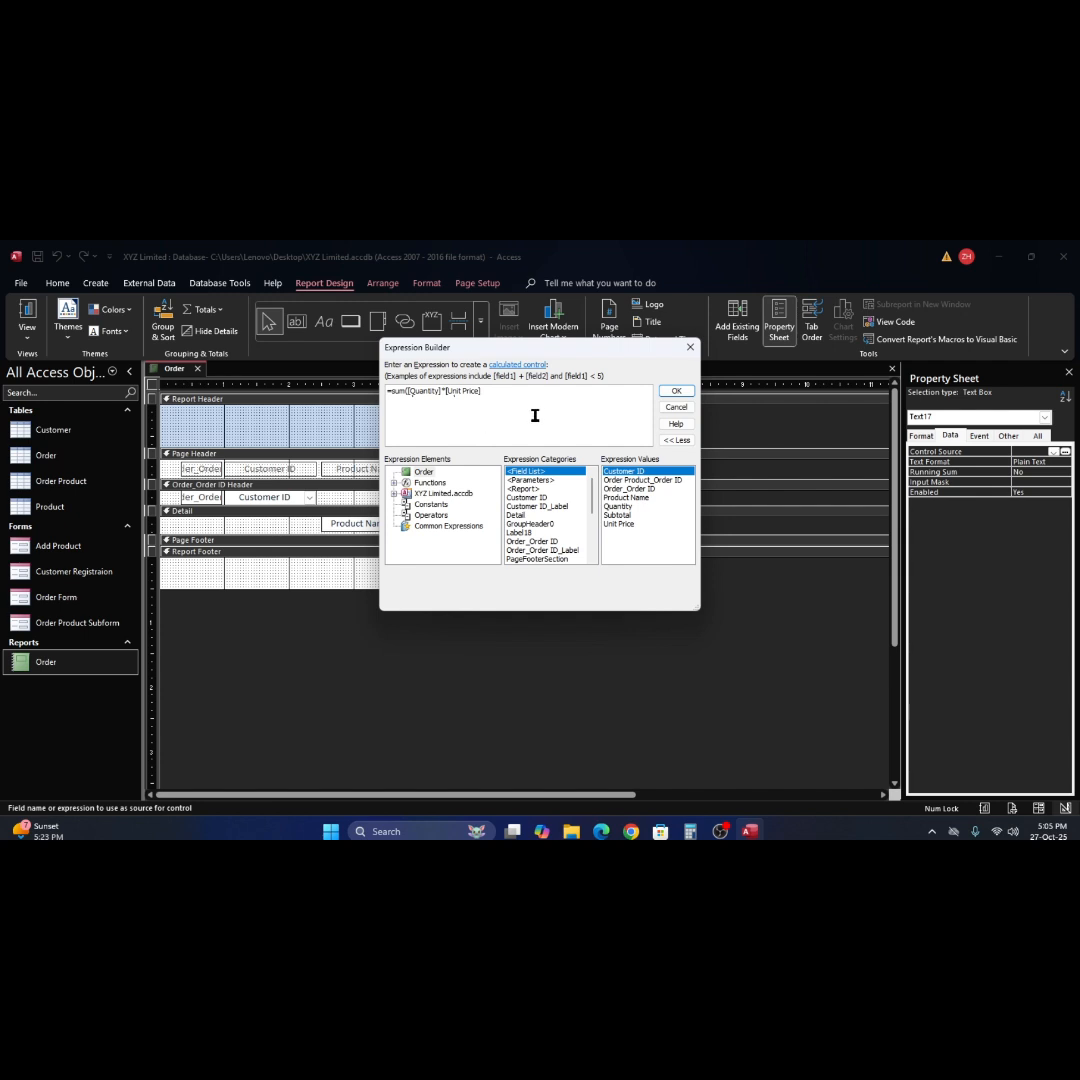
pyautogui.write(')')
pyautogui.click(675, 393)
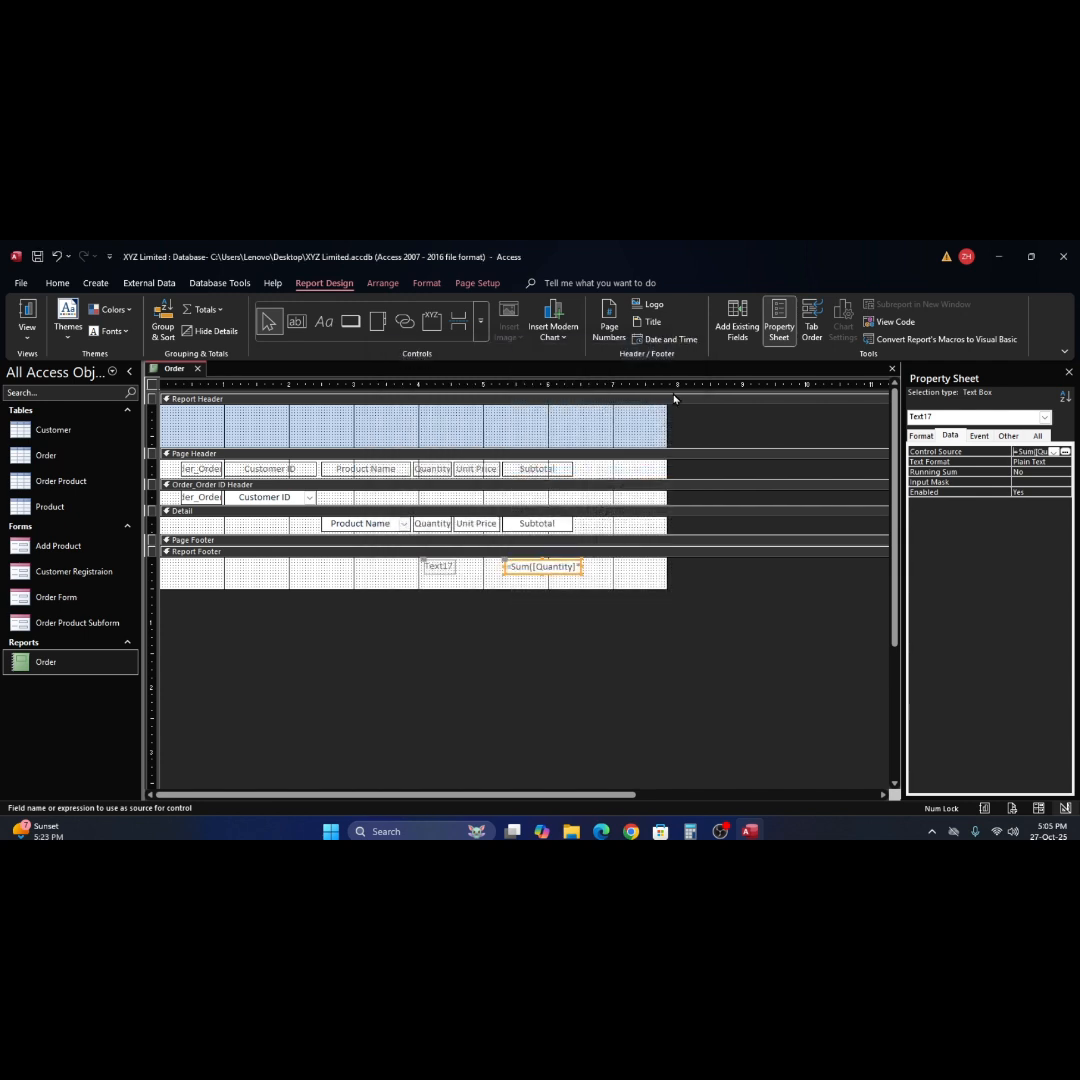
# Check the footer total in Report View and return to Design View.
pyautogui.click(22, 313)
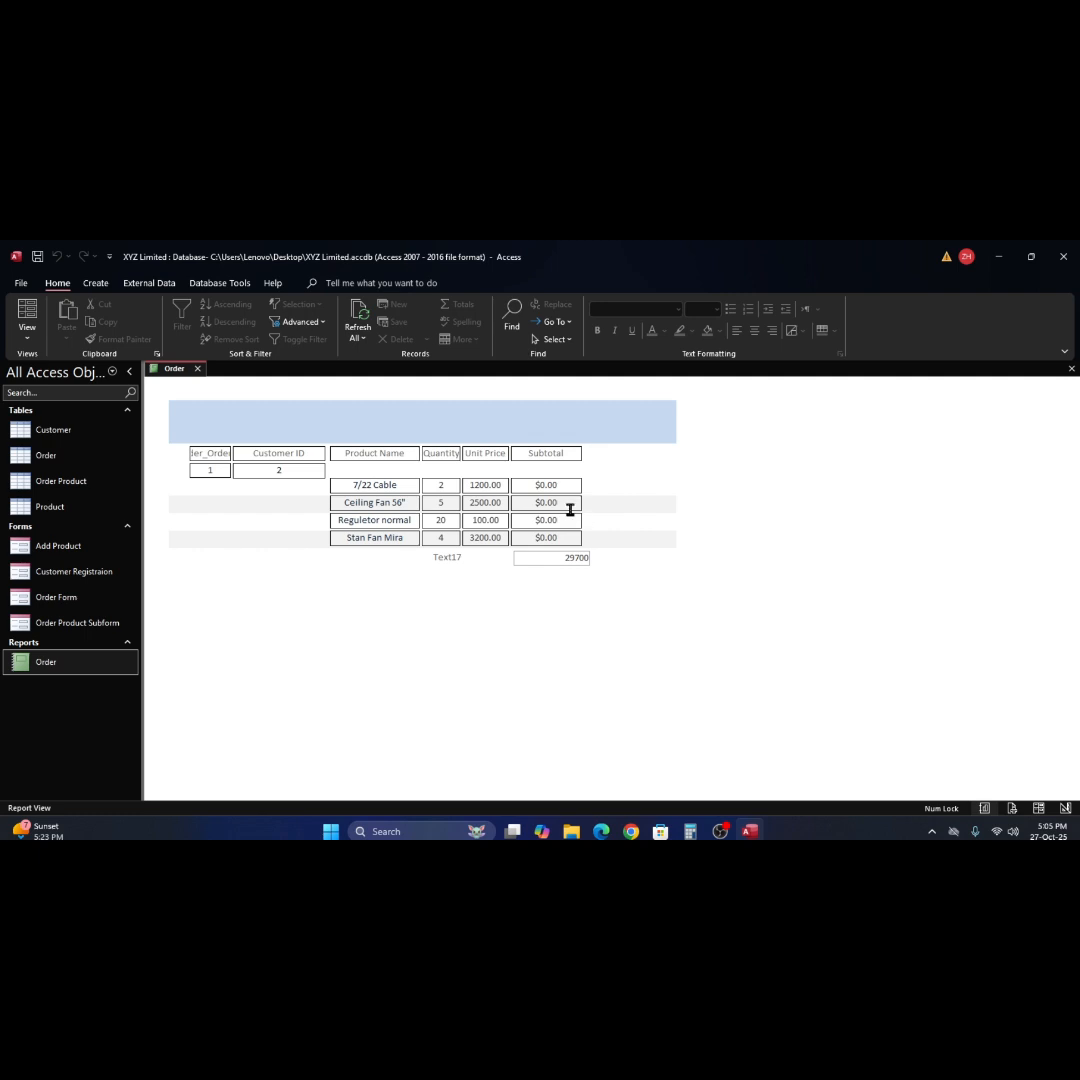
pyautogui.rightClick(692, 515)
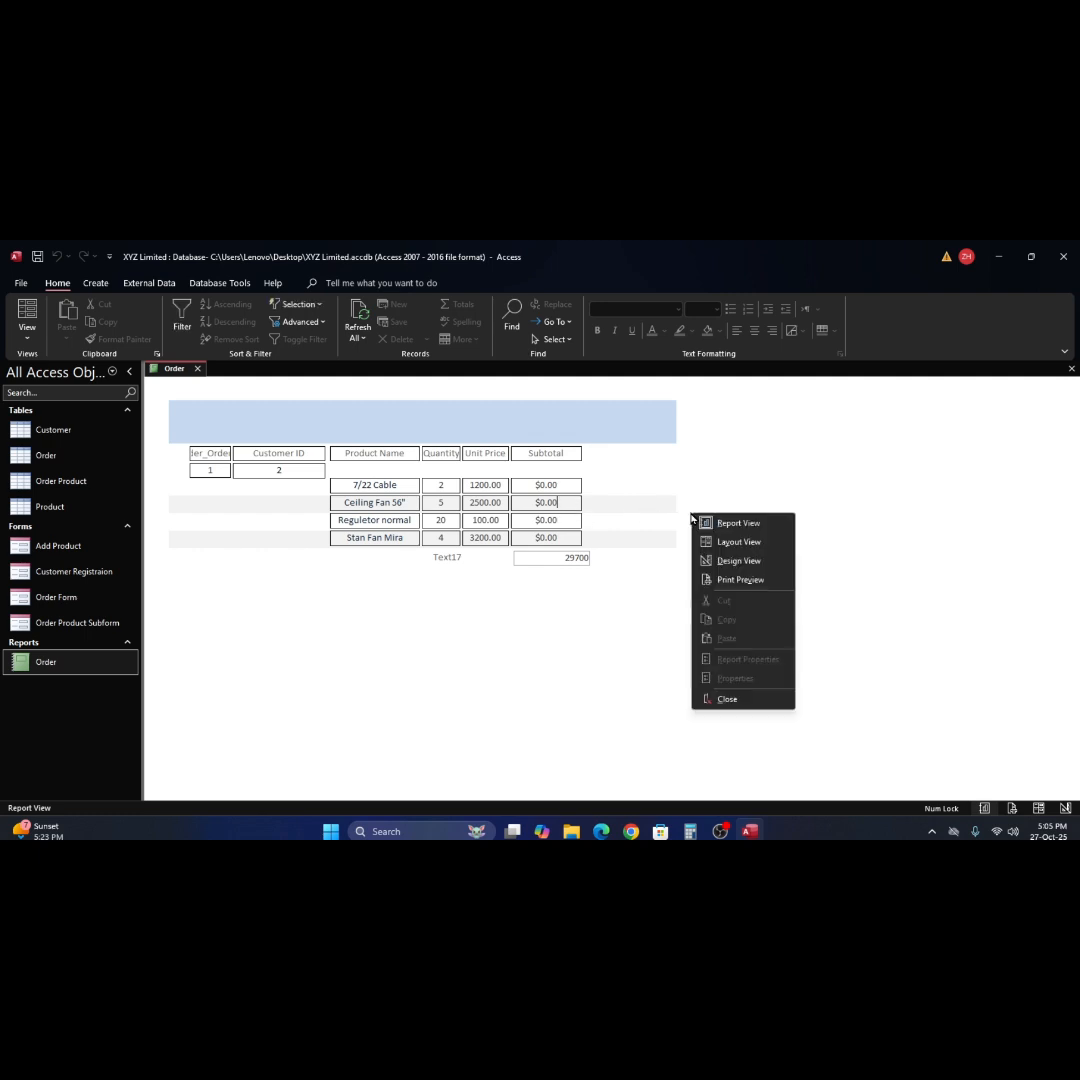
pyautogui.click(741, 561)
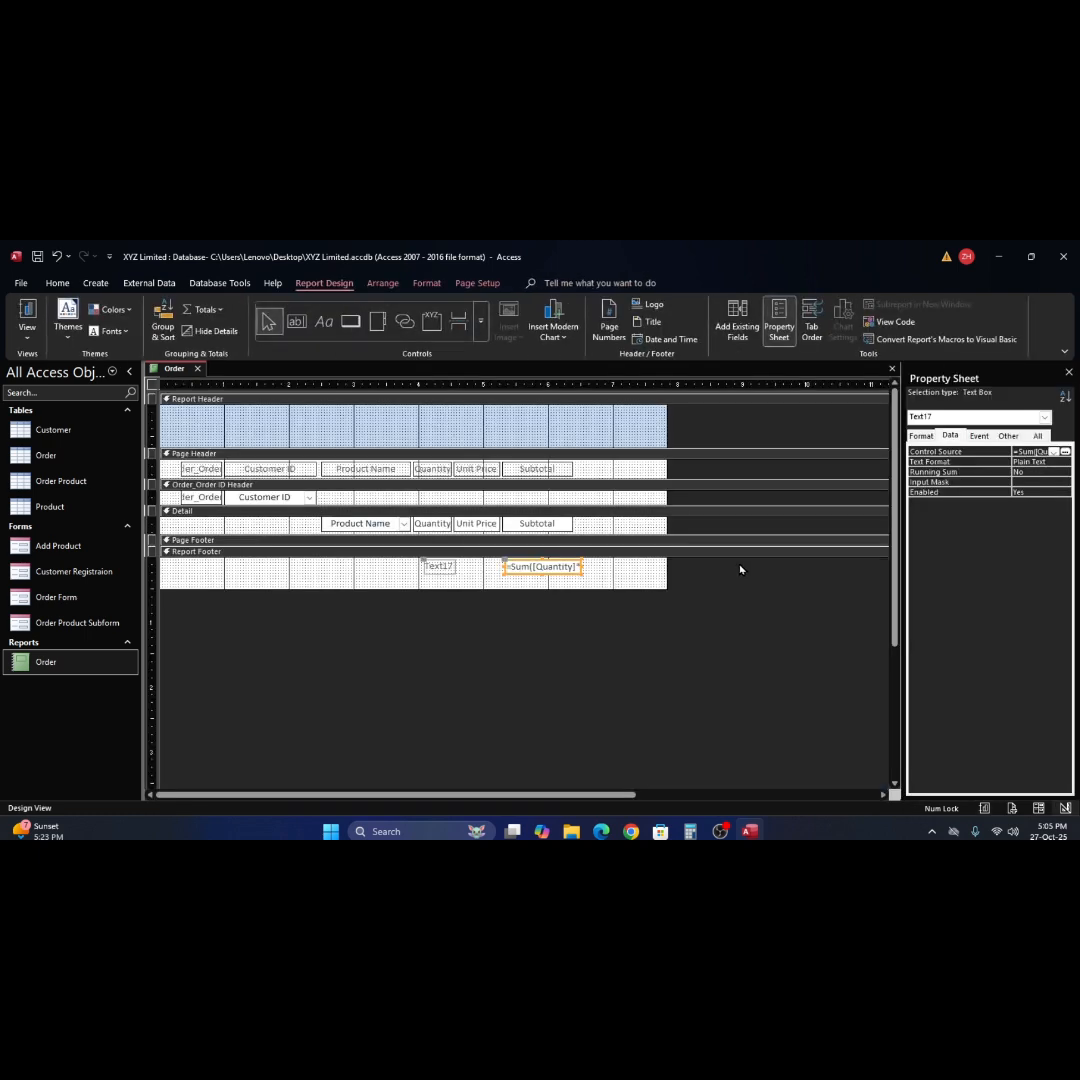
# Replace the control source of the Subtotal field in the Detail section with the expression =[Quantity]*[Unit Price].
pyautogui.click(548, 524)
pyautogui.click(1065, 451)
pyautogui.moveTo(445, 397); pyautogui.dragTo(335, 394)
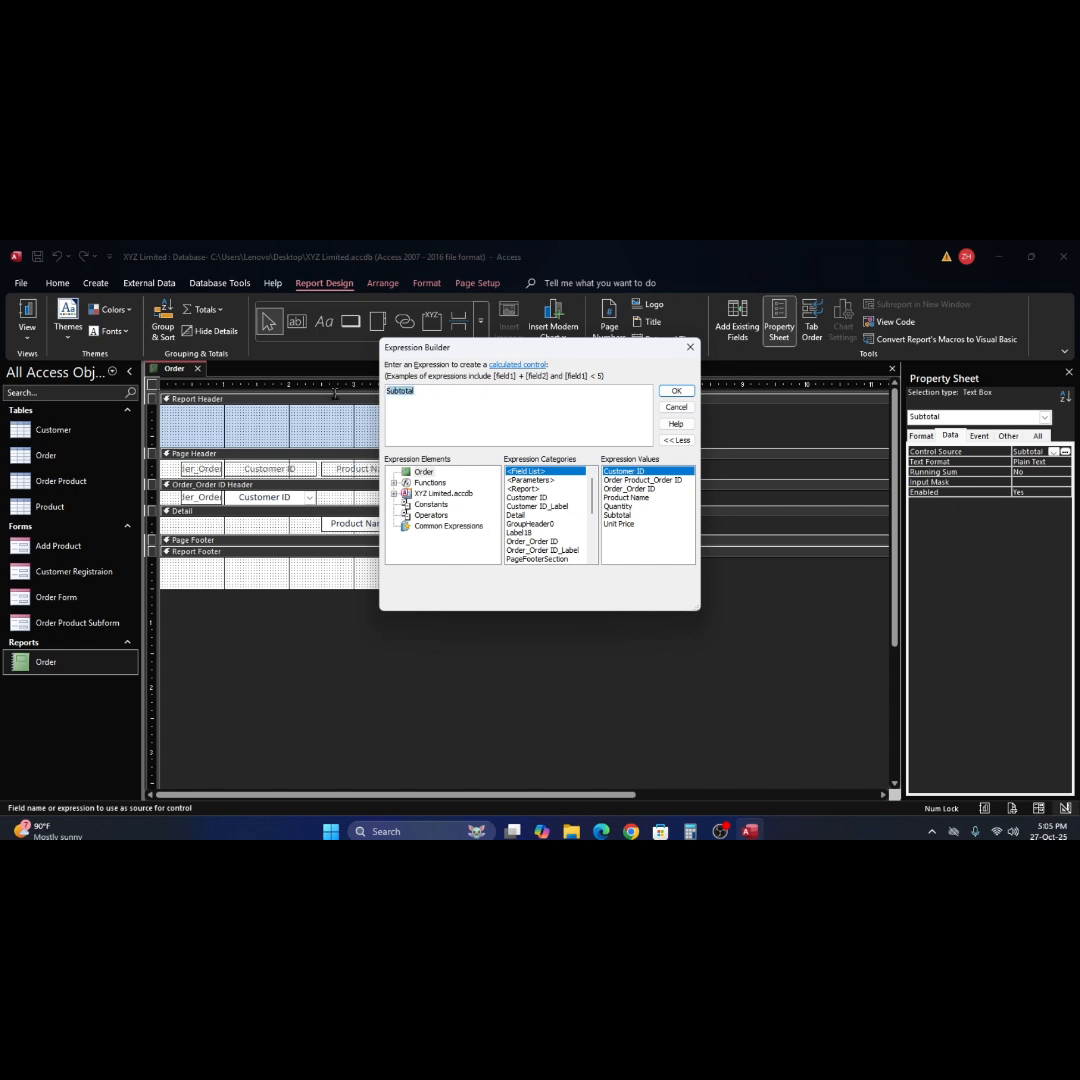
pyautogui.write('=q')
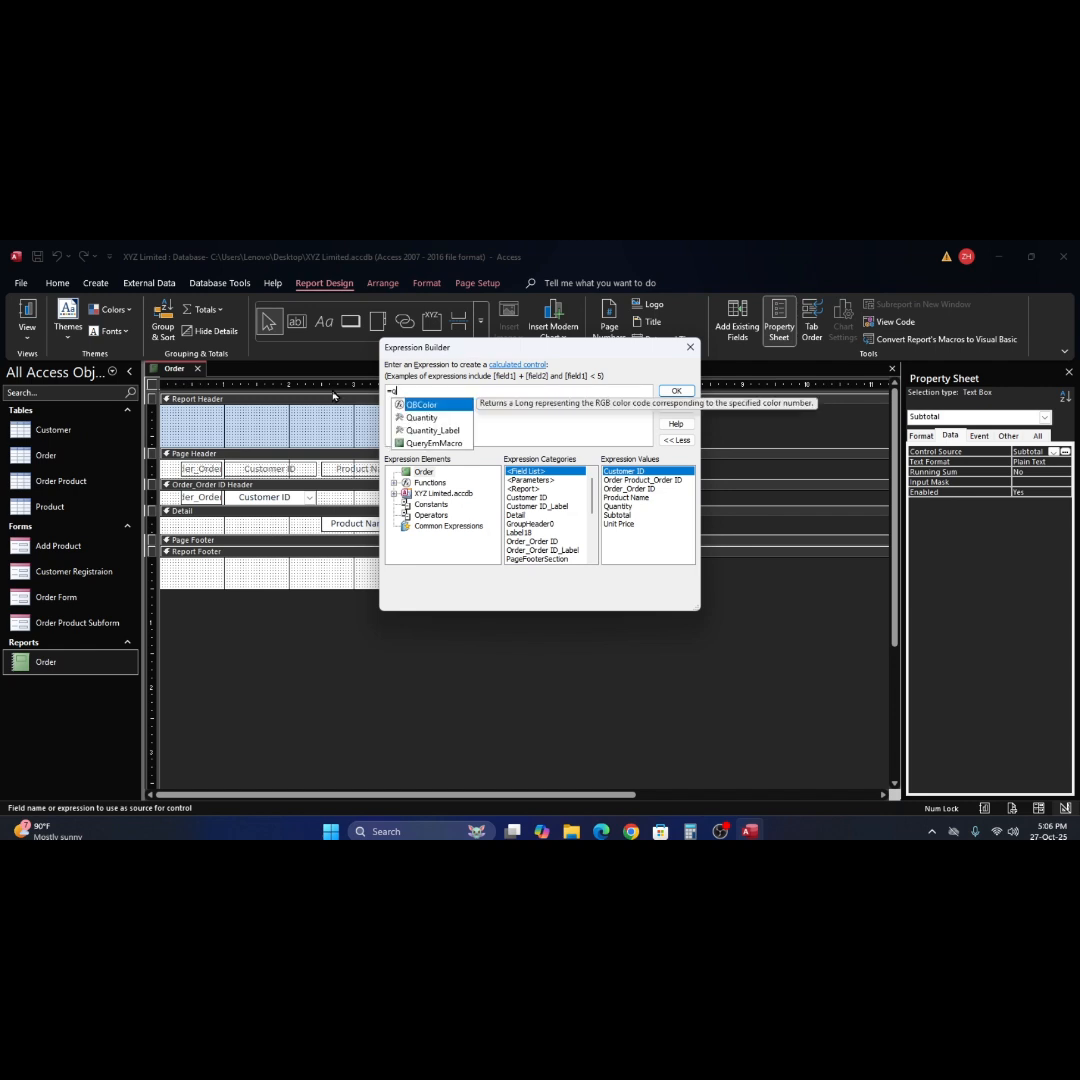
pyautogui.doubleClick(422, 417)
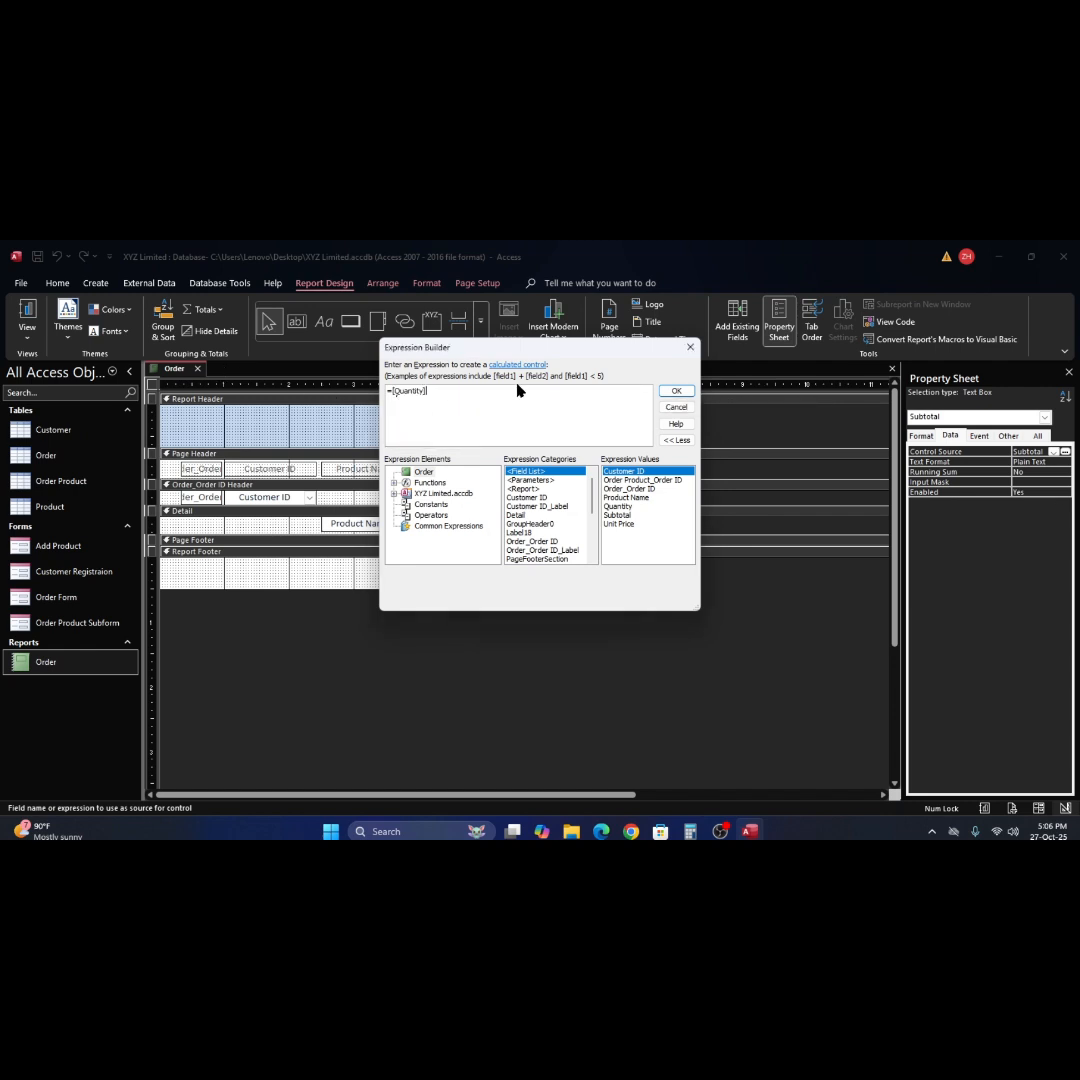
pyautogui.write('*un')
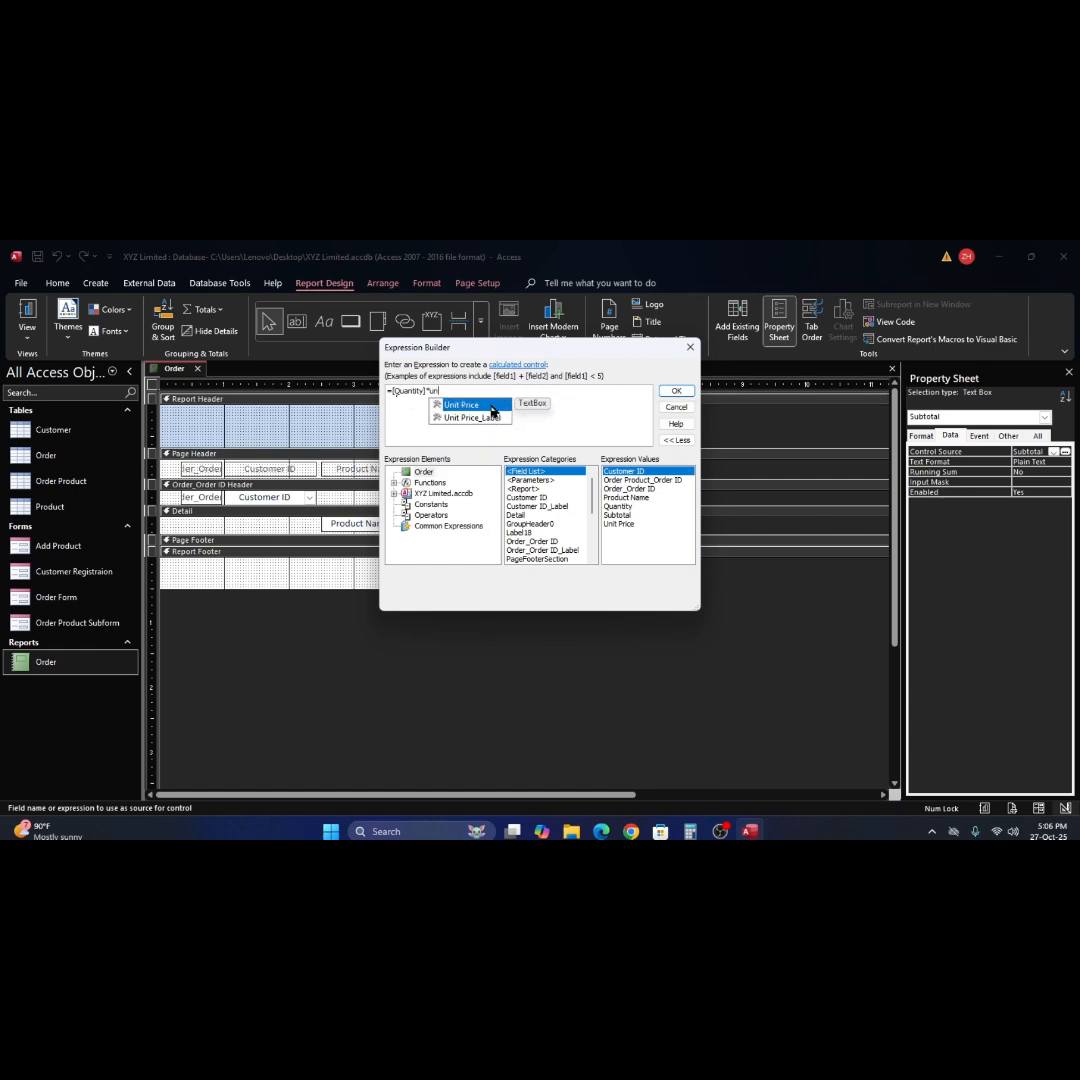
pyautogui.doubleClick(462, 404)
pyautogui.click(676, 391)
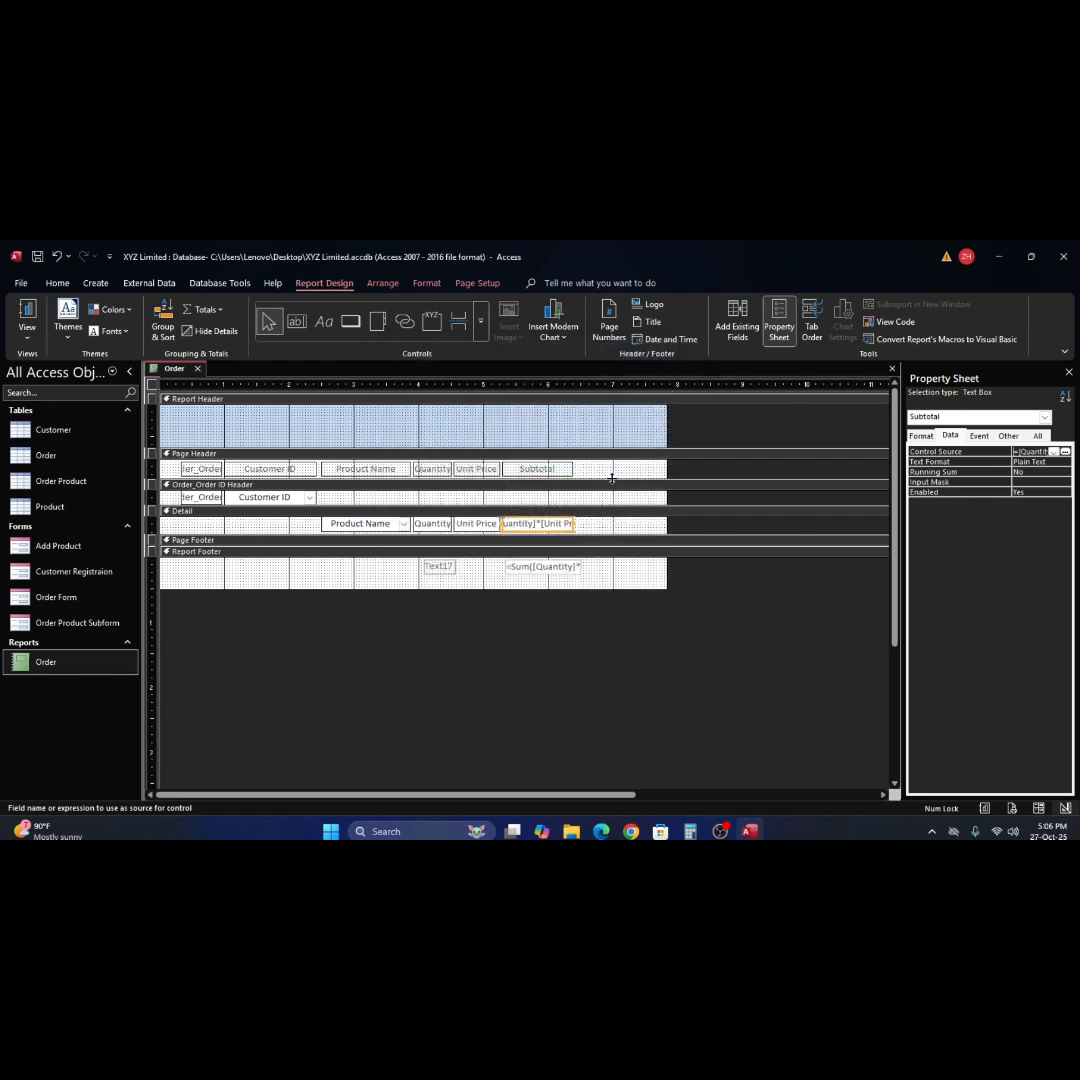
# Compare the line subtotals with the footer total in Report View and go back to Design View.
pyautogui.click(27, 312)
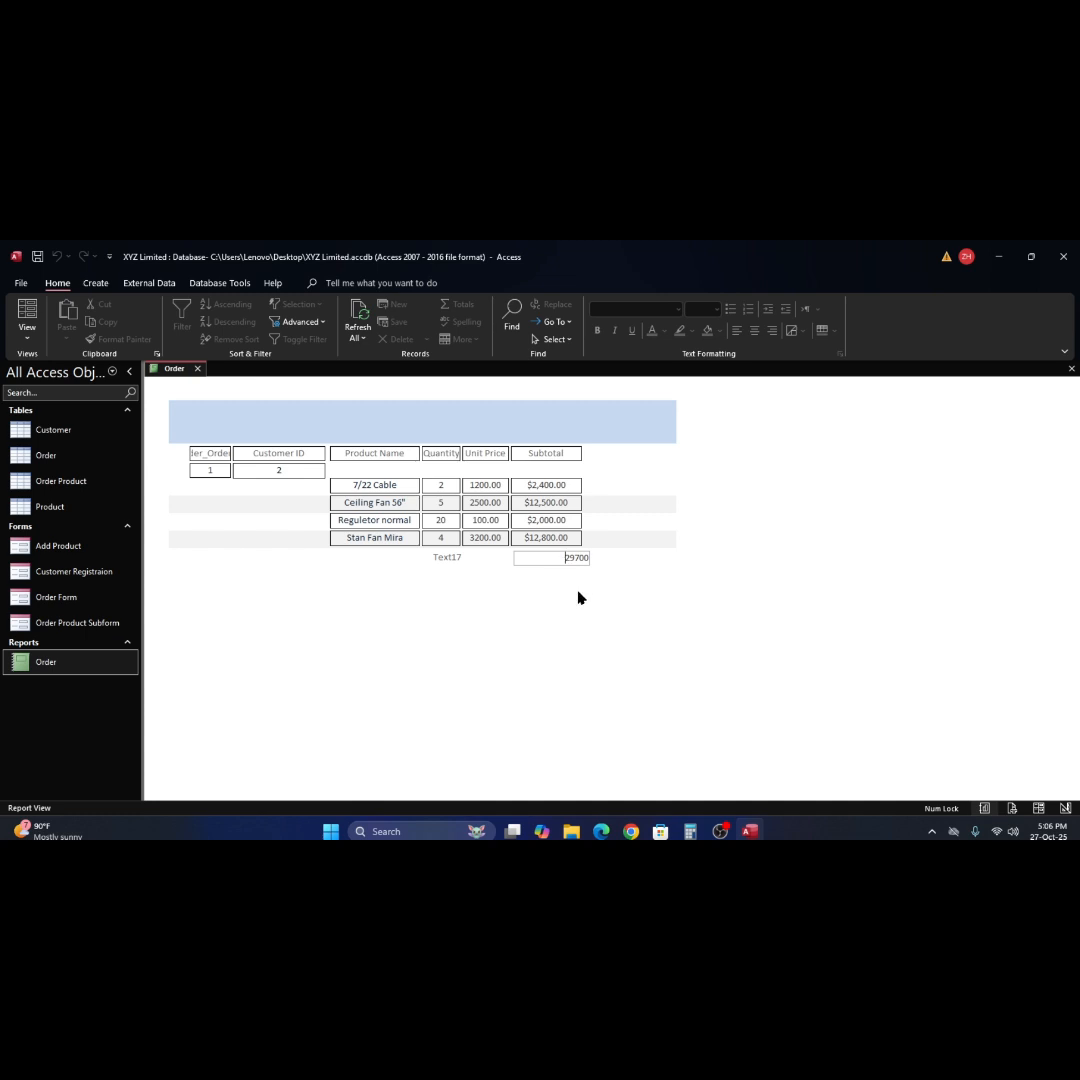
pyautogui.rightClick(640, 557)
pyautogui.click(674, 603)
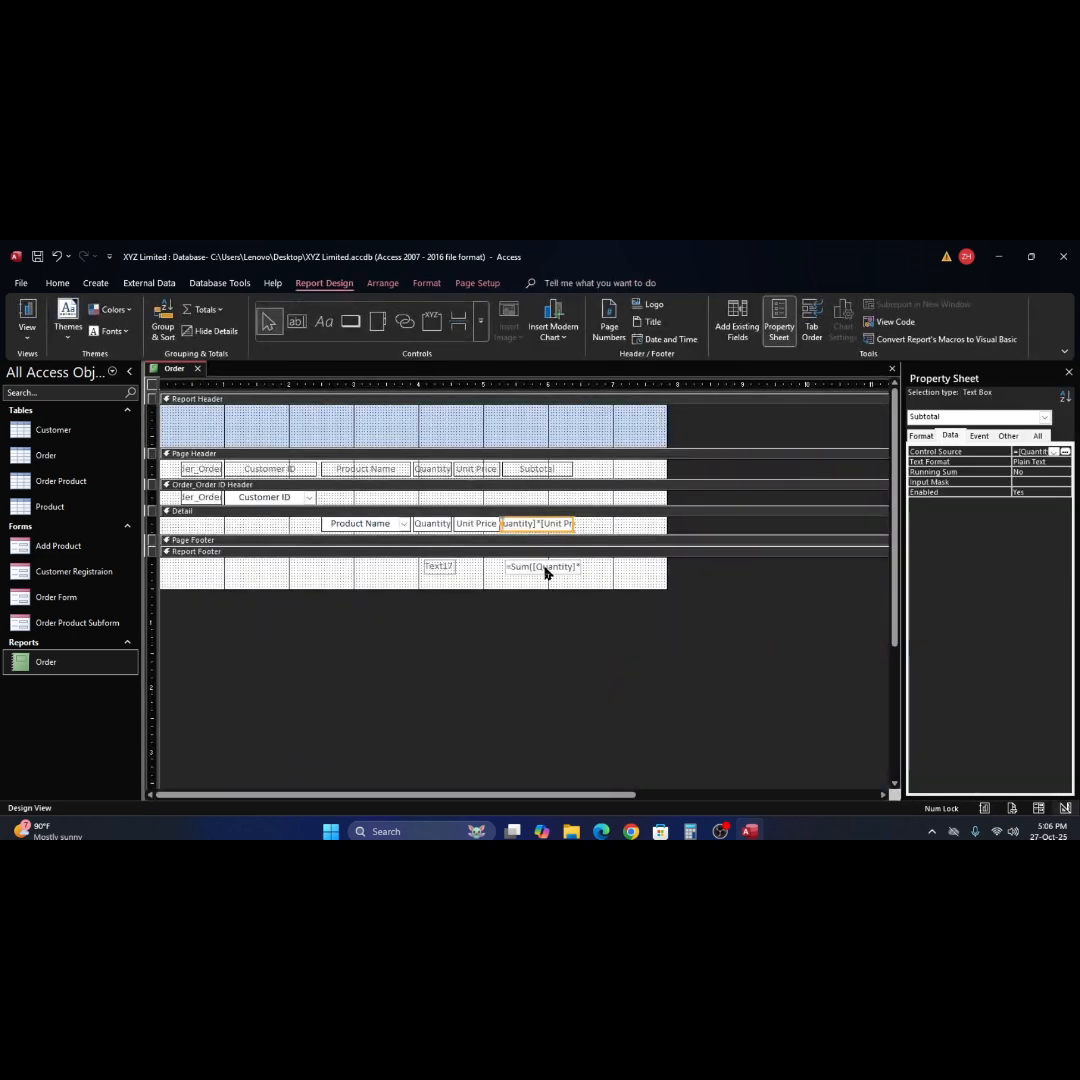
# Nudge the footer sum text box left under the Subtotal column and stretch its label from there to the Order ID column's left edge.
pyautogui.click(545, 567)
pyautogui.press('Left')
pyautogui.press('Left')
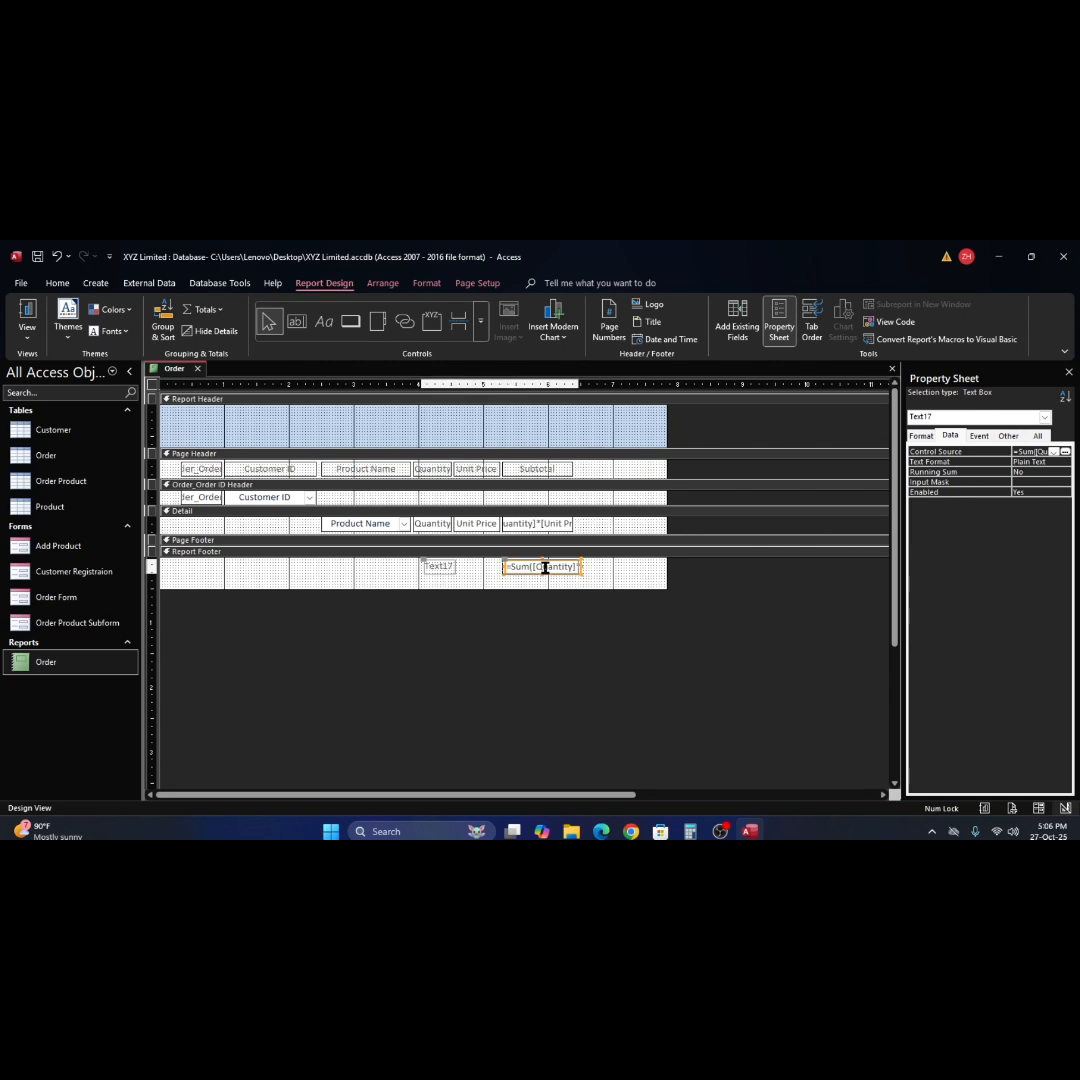
pyautogui.click(446, 567)
pyautogui.moveTo(448, 567); pyautogui.dragTo(493, 569)
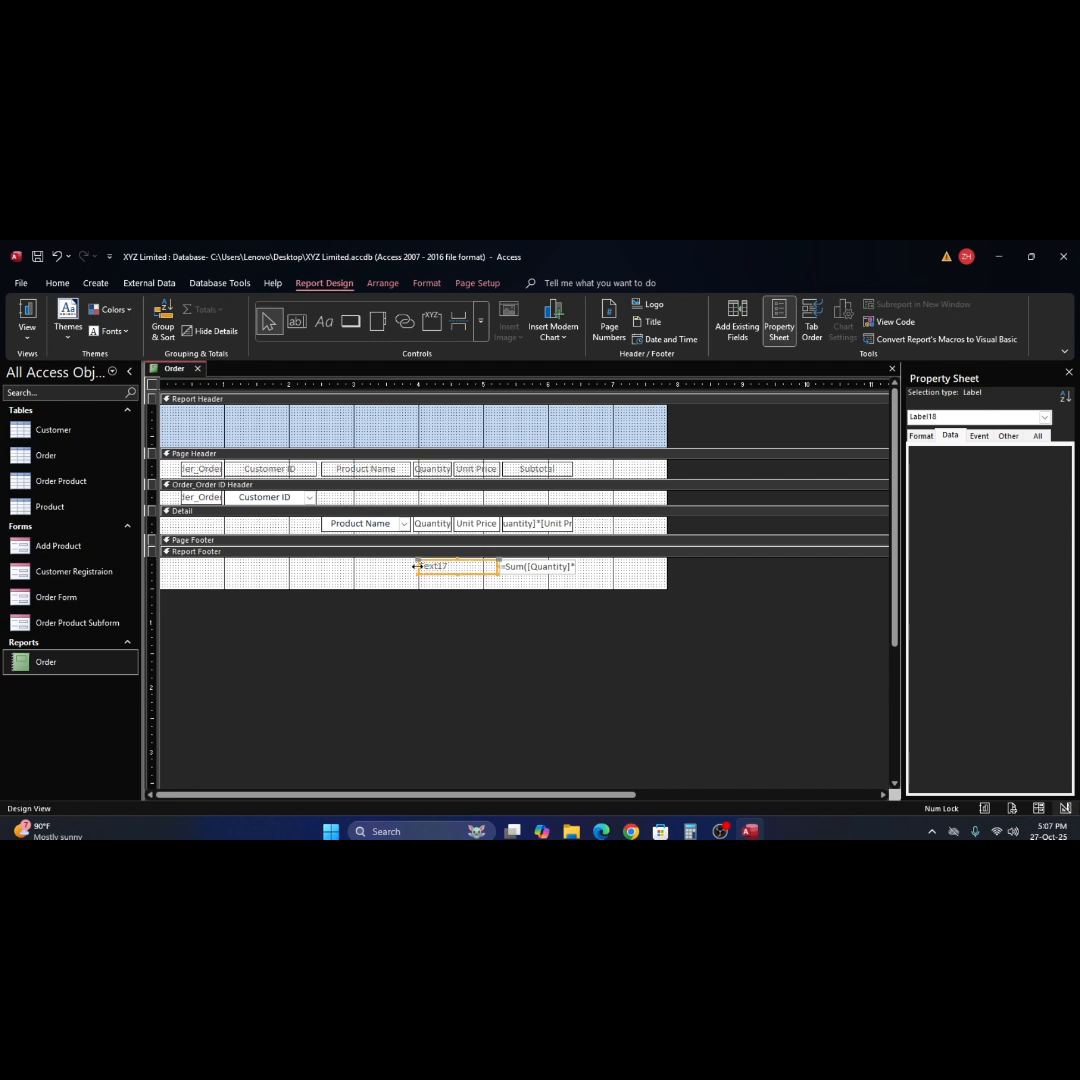
pyautogui.moveTo(419, 567); pyautogui.dragTo(183, 567)
# Change the caption of the Report Footer label to "Total Tk.".
pyautogui.click(222, 565)
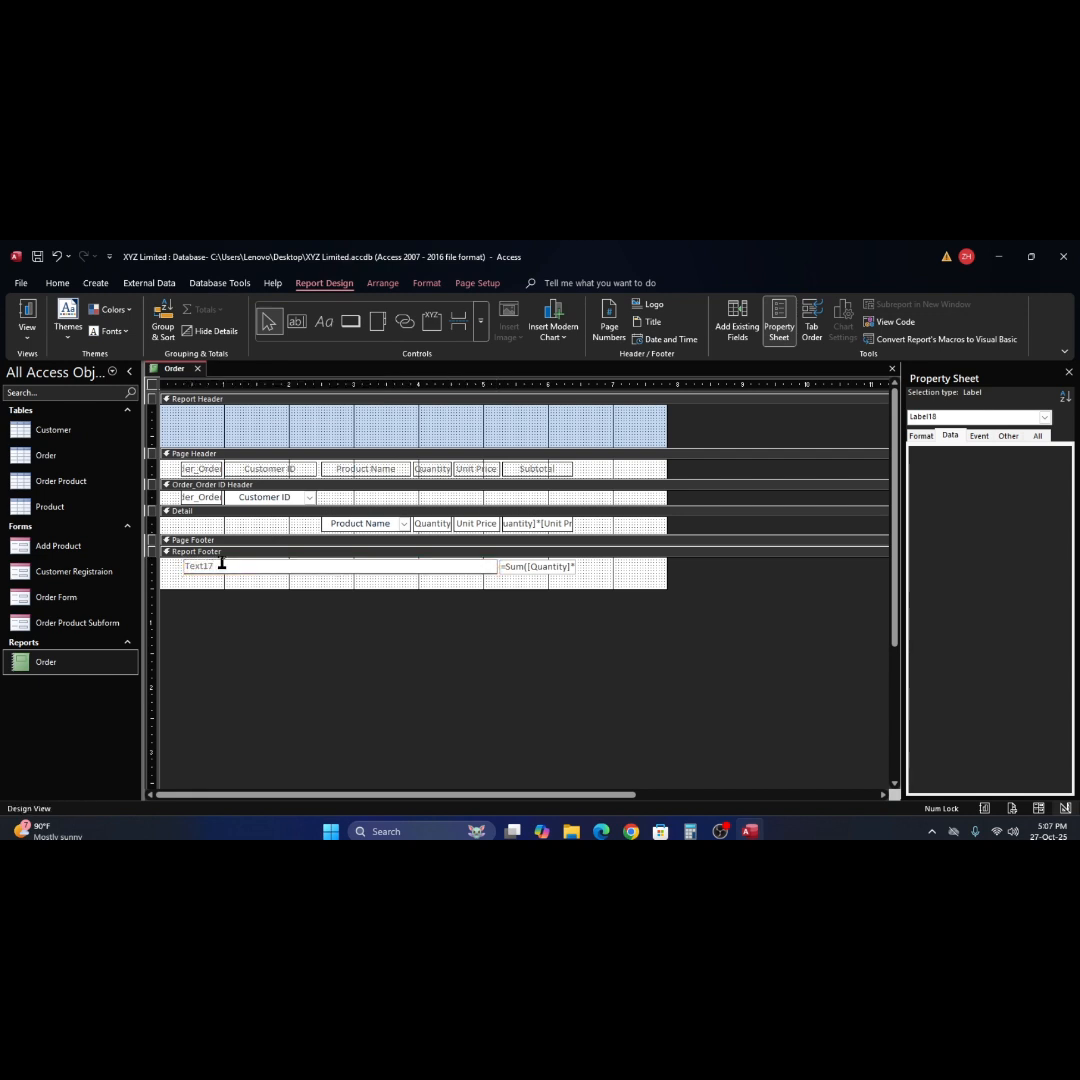
pyautogui.press('BackSpace')
pyautogui.press('BackSpace')
pyautogui.click(608, 578)
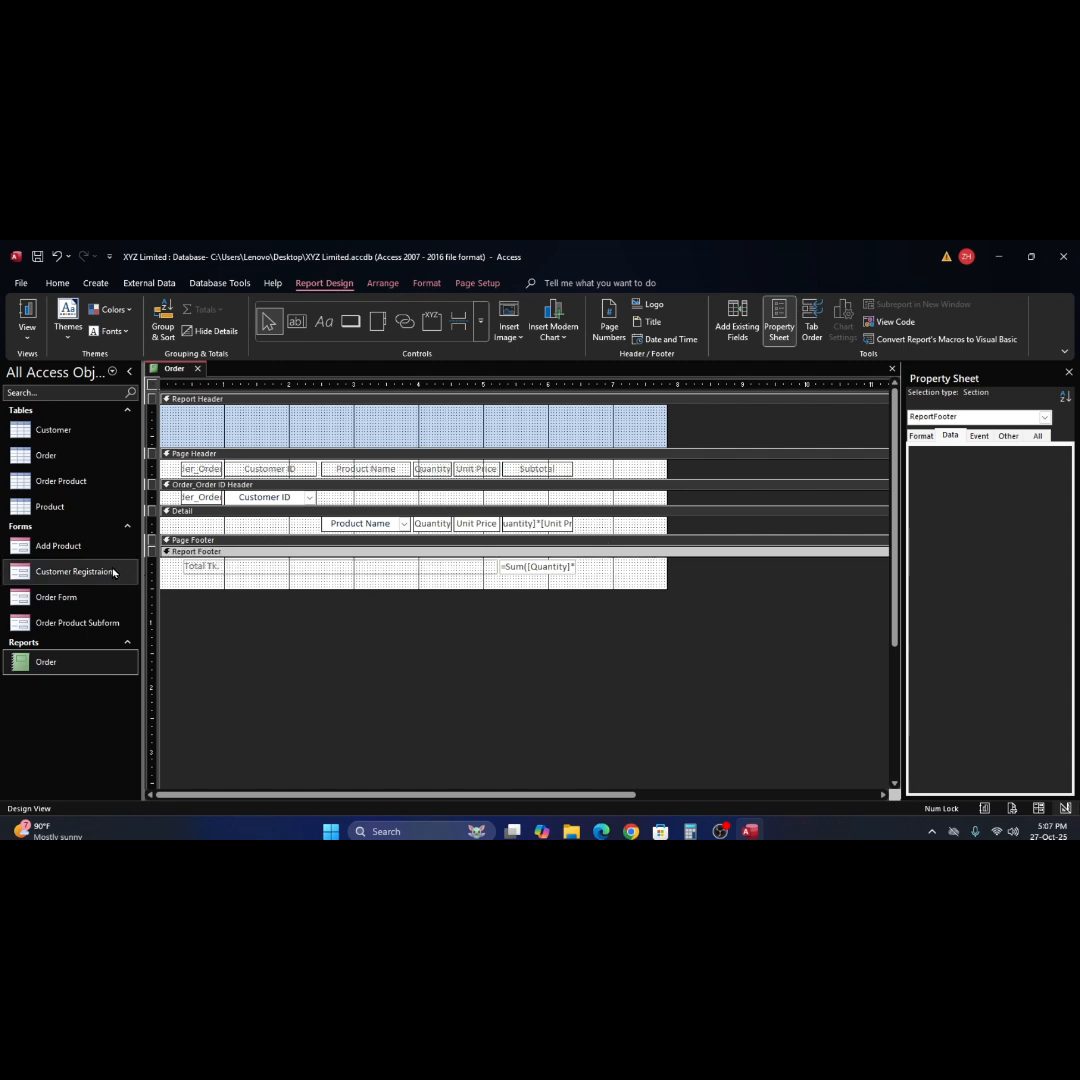
# Give both the Total Tk. label and the sum text box in the Report Footer a Solid border 1 pt wide.
pyautogui.click(157, 566)
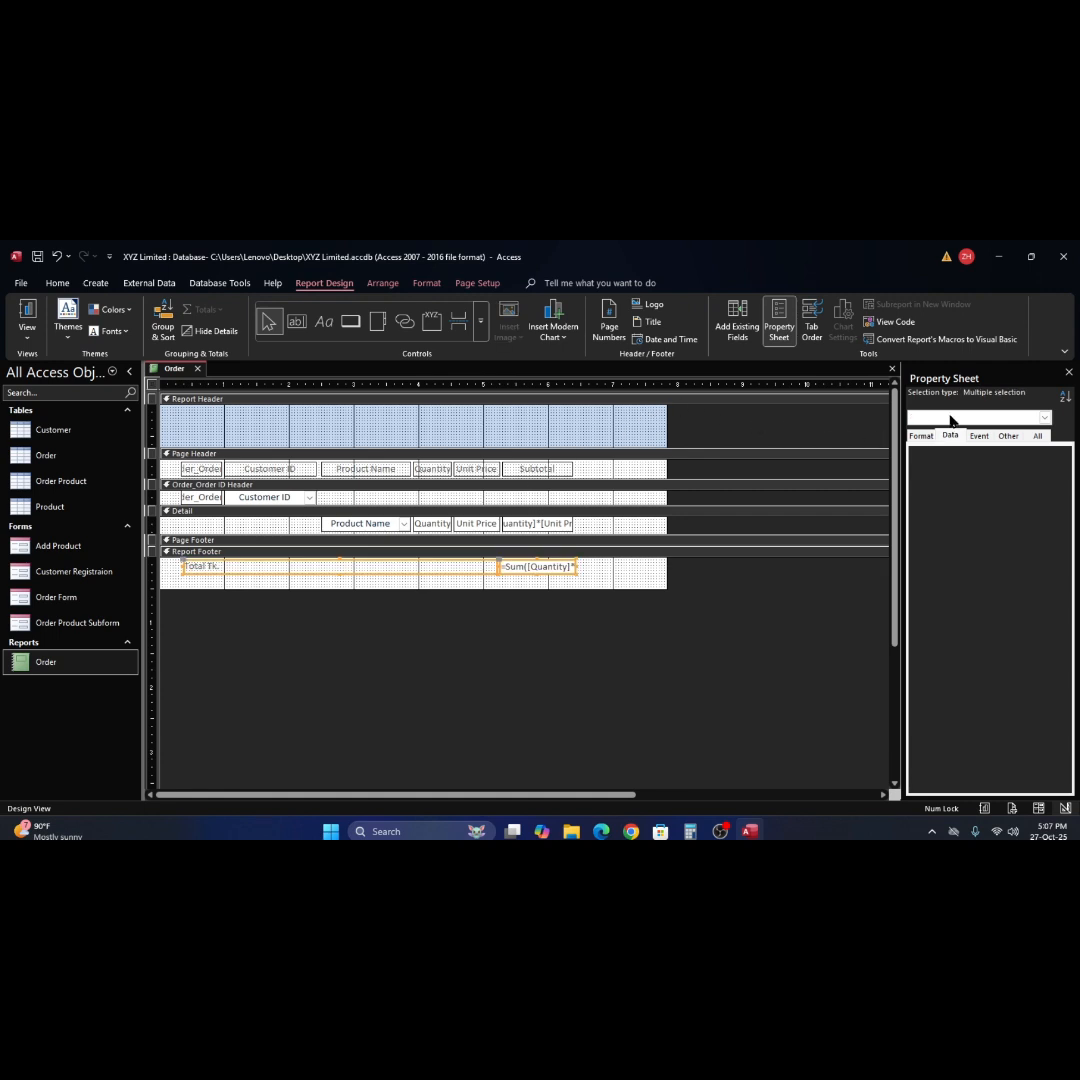
pyautogui.click(784, 320)
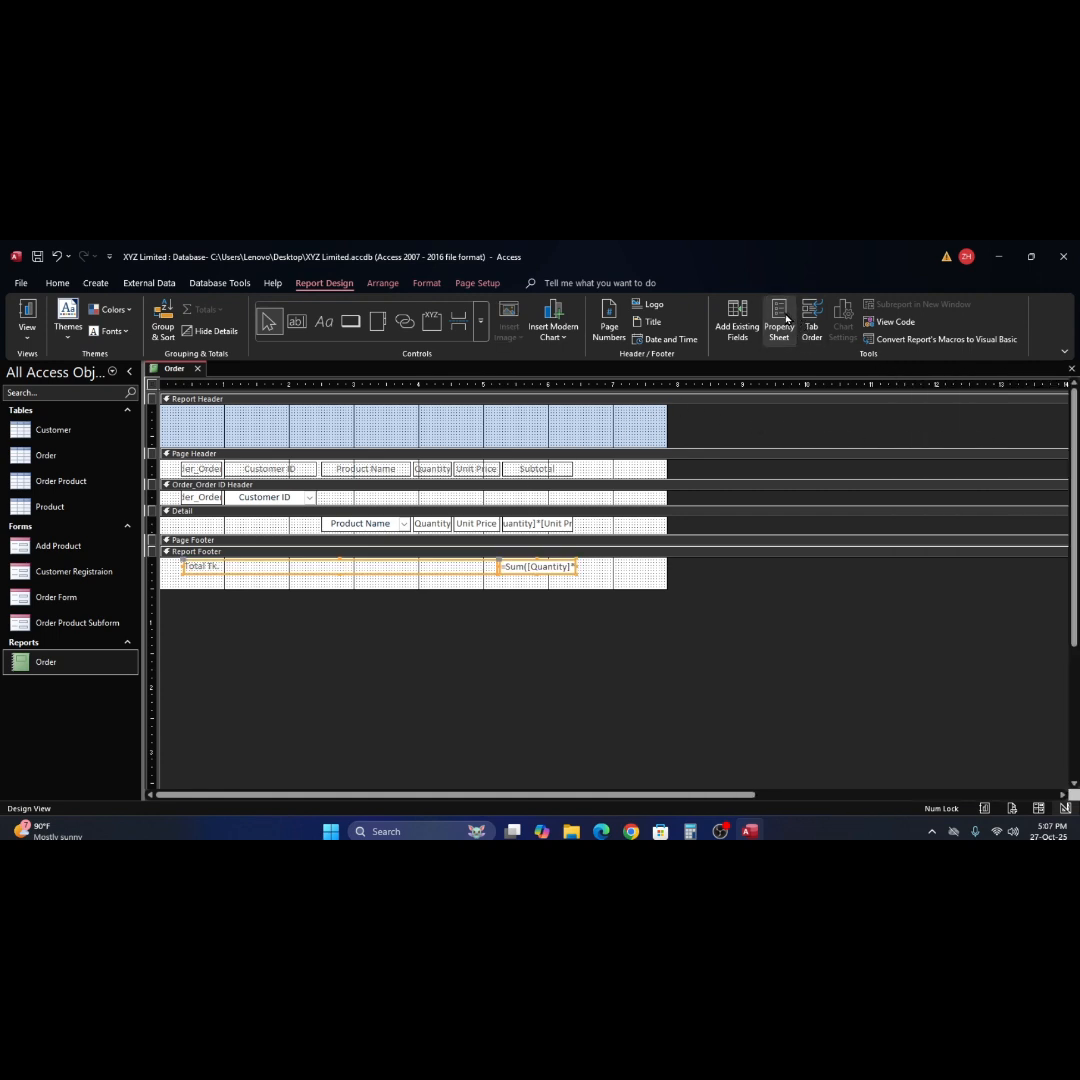
pyautogui.click(783, 321)
pyautogui.click(925, 437)
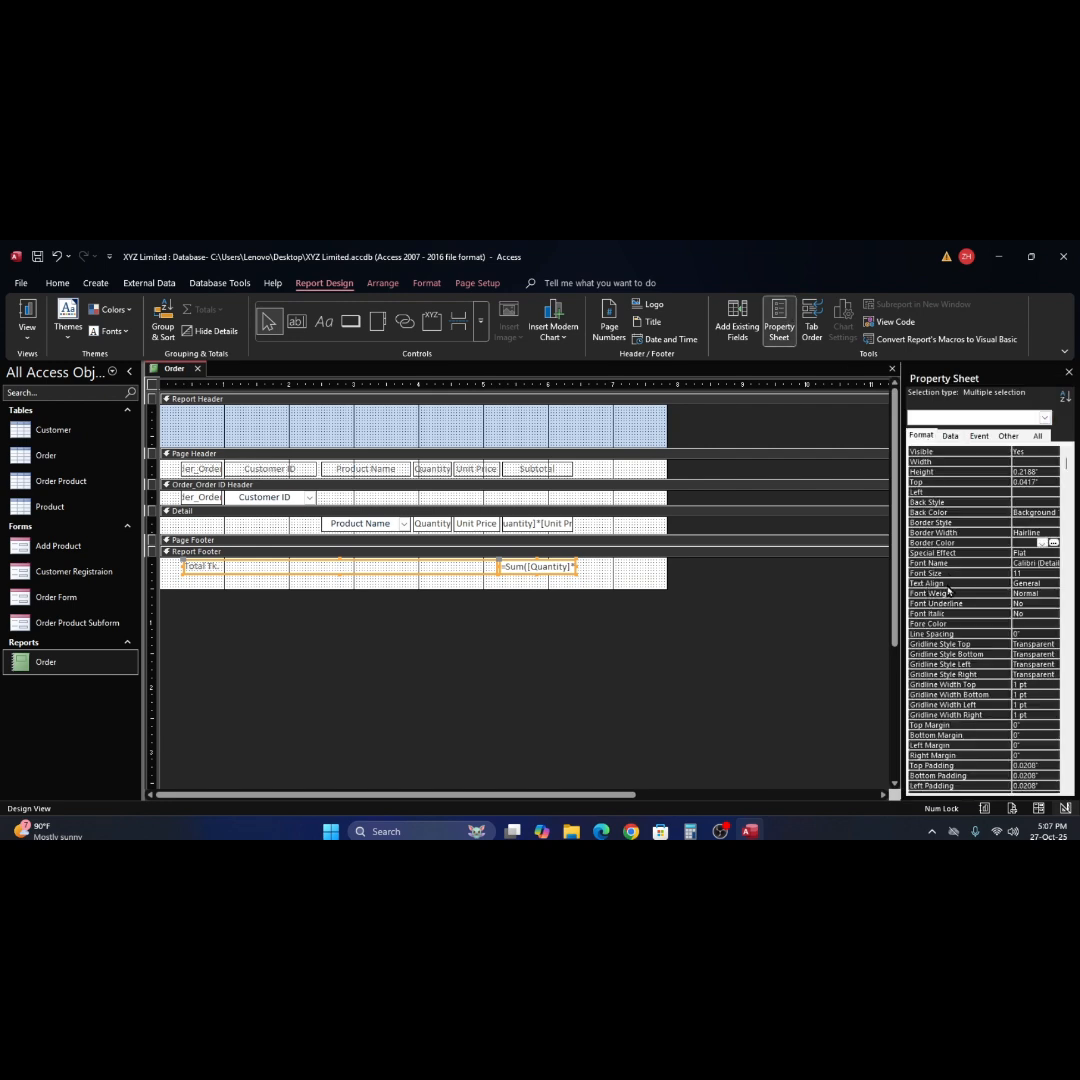
pyautogui.click(1020, 522)
pyautogui.click(1053, 523)
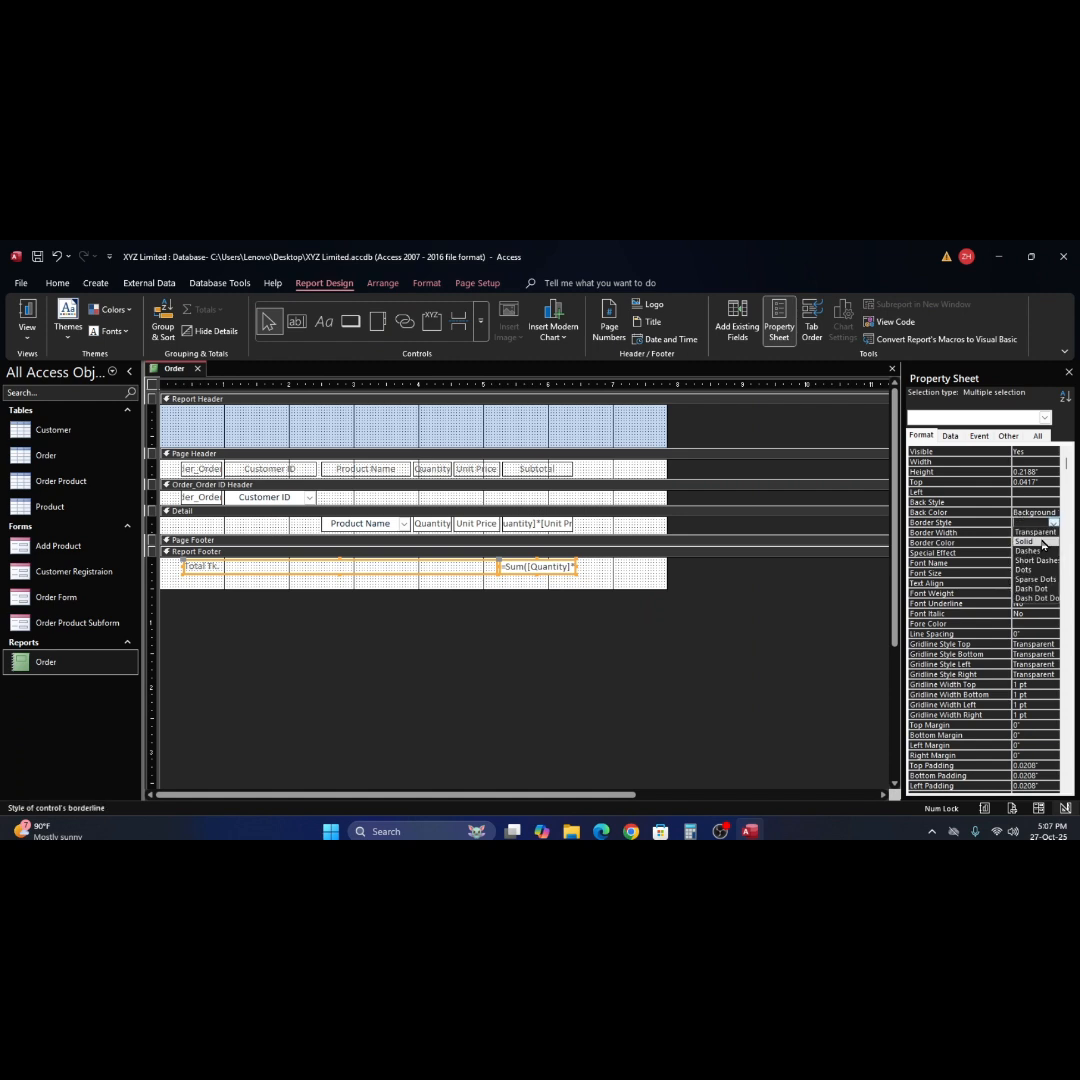
pyautogui.click(1043, 543)
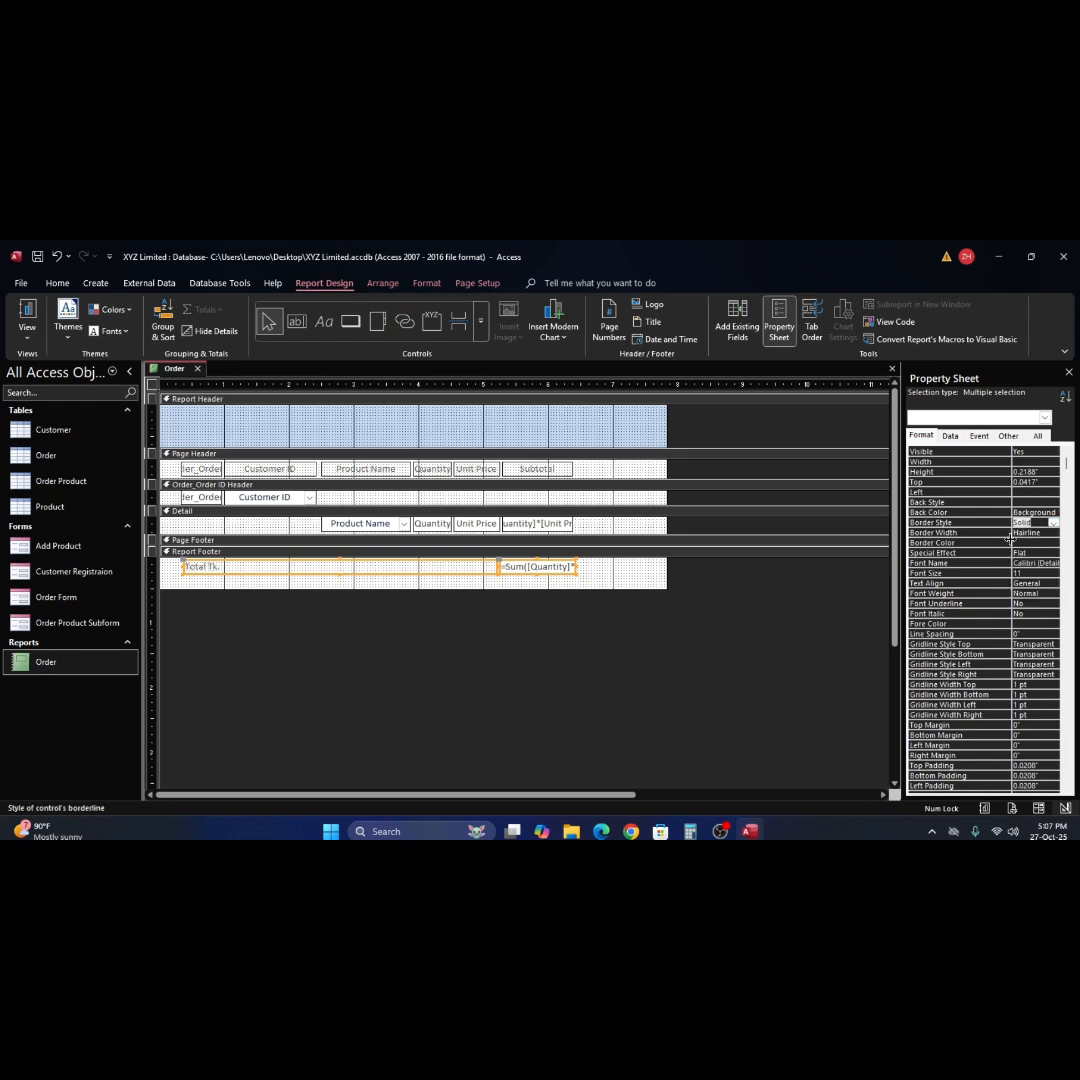
pyautogui.click(1048, 532)
pyautogui.click(1053, 532)
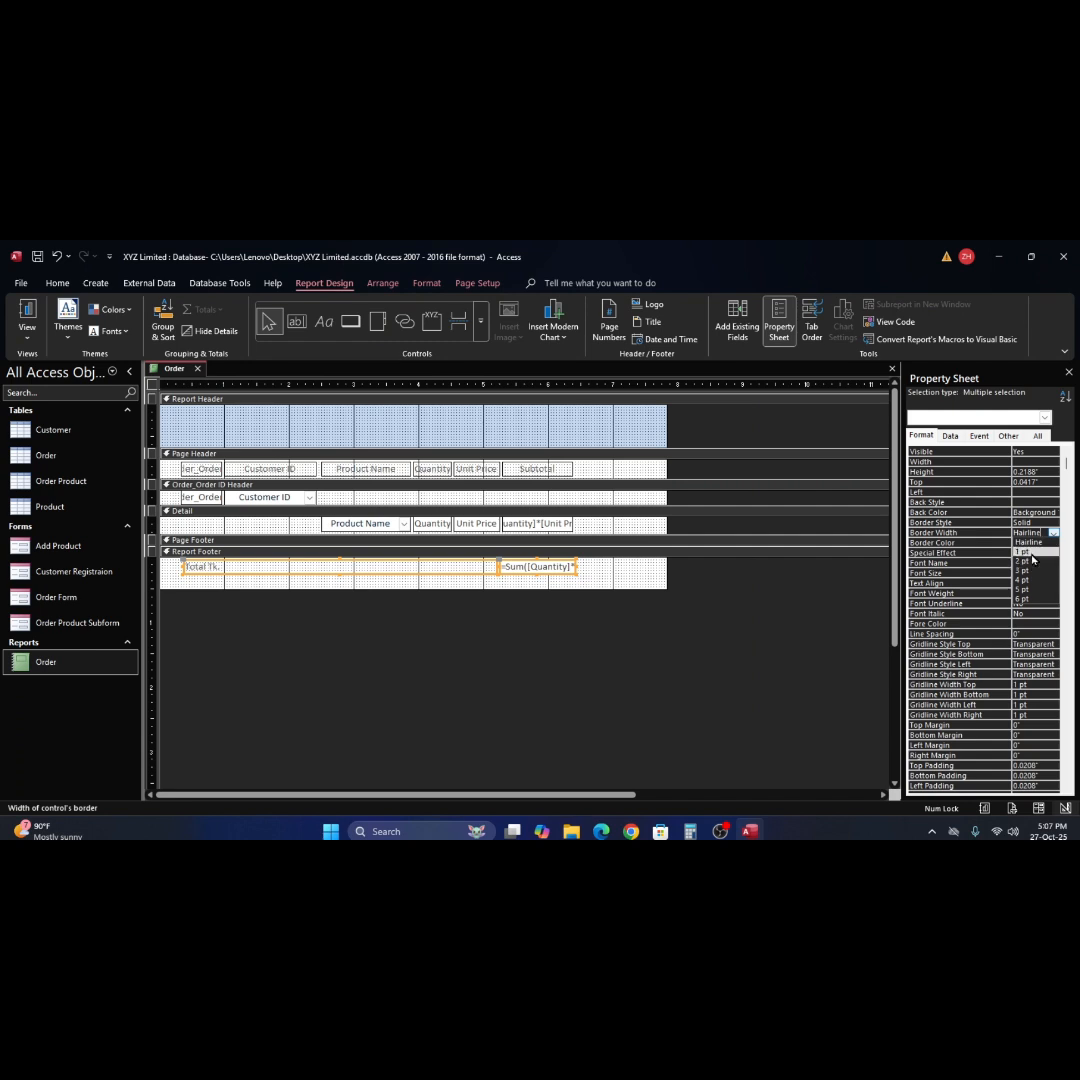
pyautogui.click(1021, 551)
# Set the border color of both Report Footer controls to dark blue #17365D with the Flat special effect.
pyautogui.click(1035, 543)
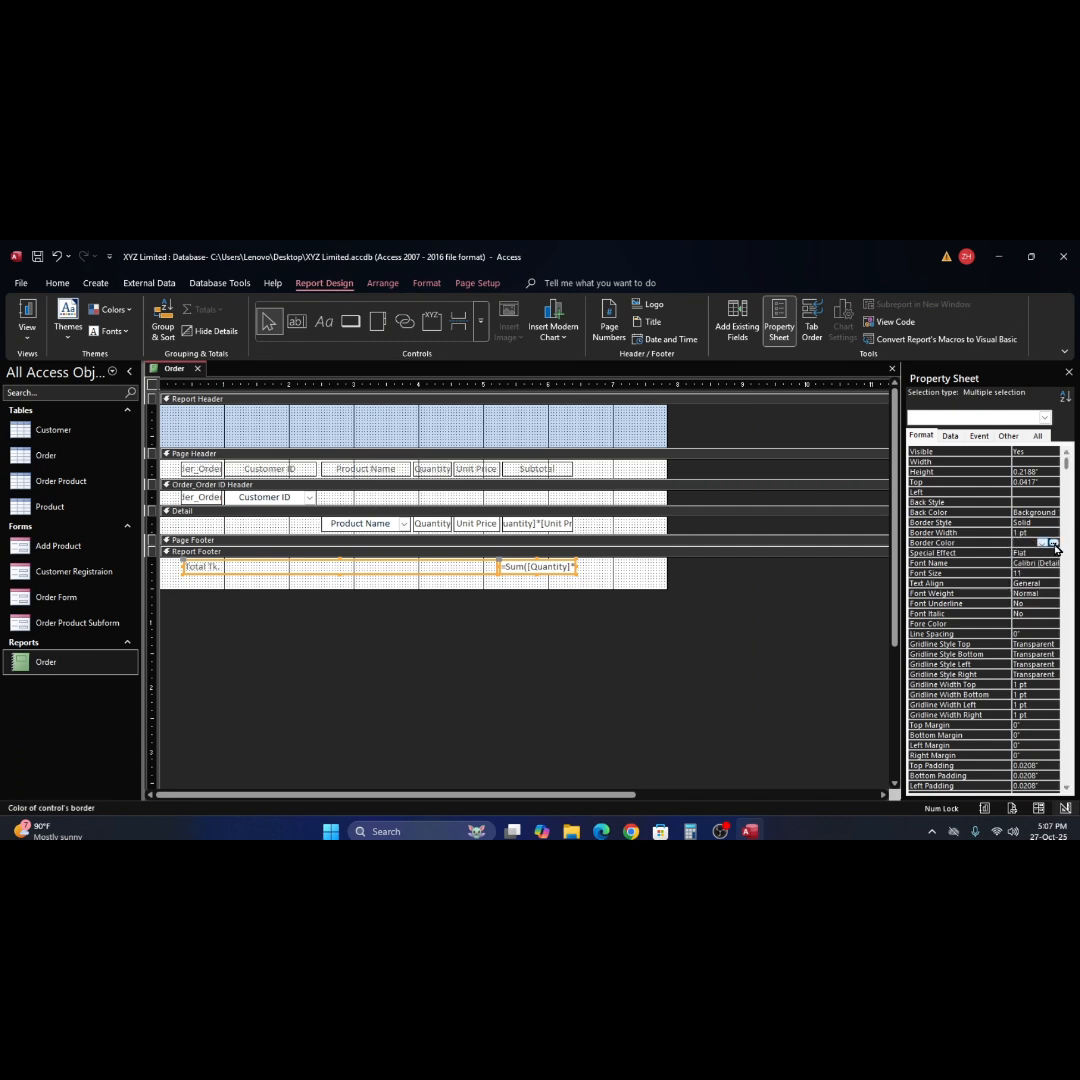
pyautogui.click(1053, 542)
pyautogui.click(942, 522)
pyautogui.click(1035, 553)
pyautogui.click(1053, 553)
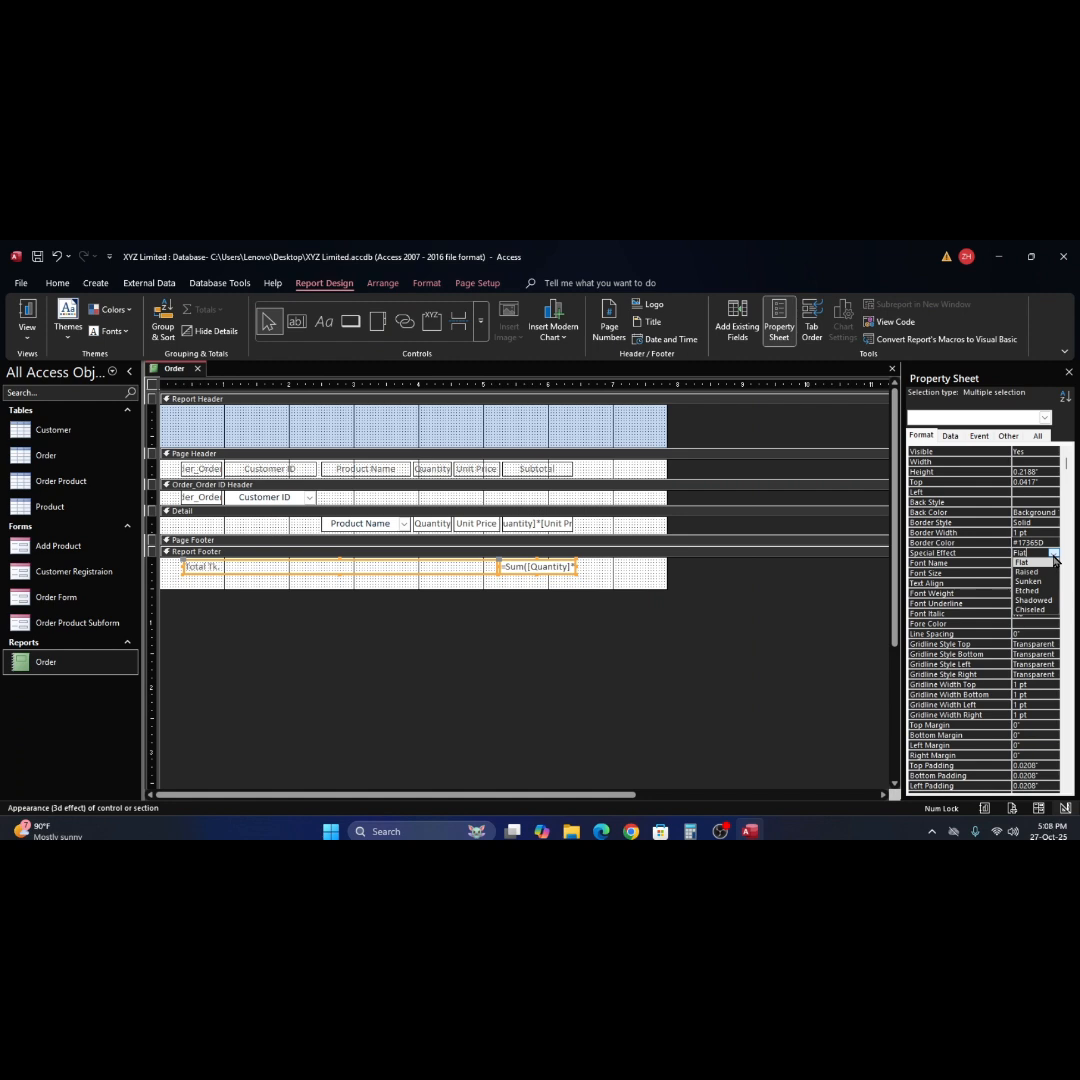
pyautogui.click(1052, 556)
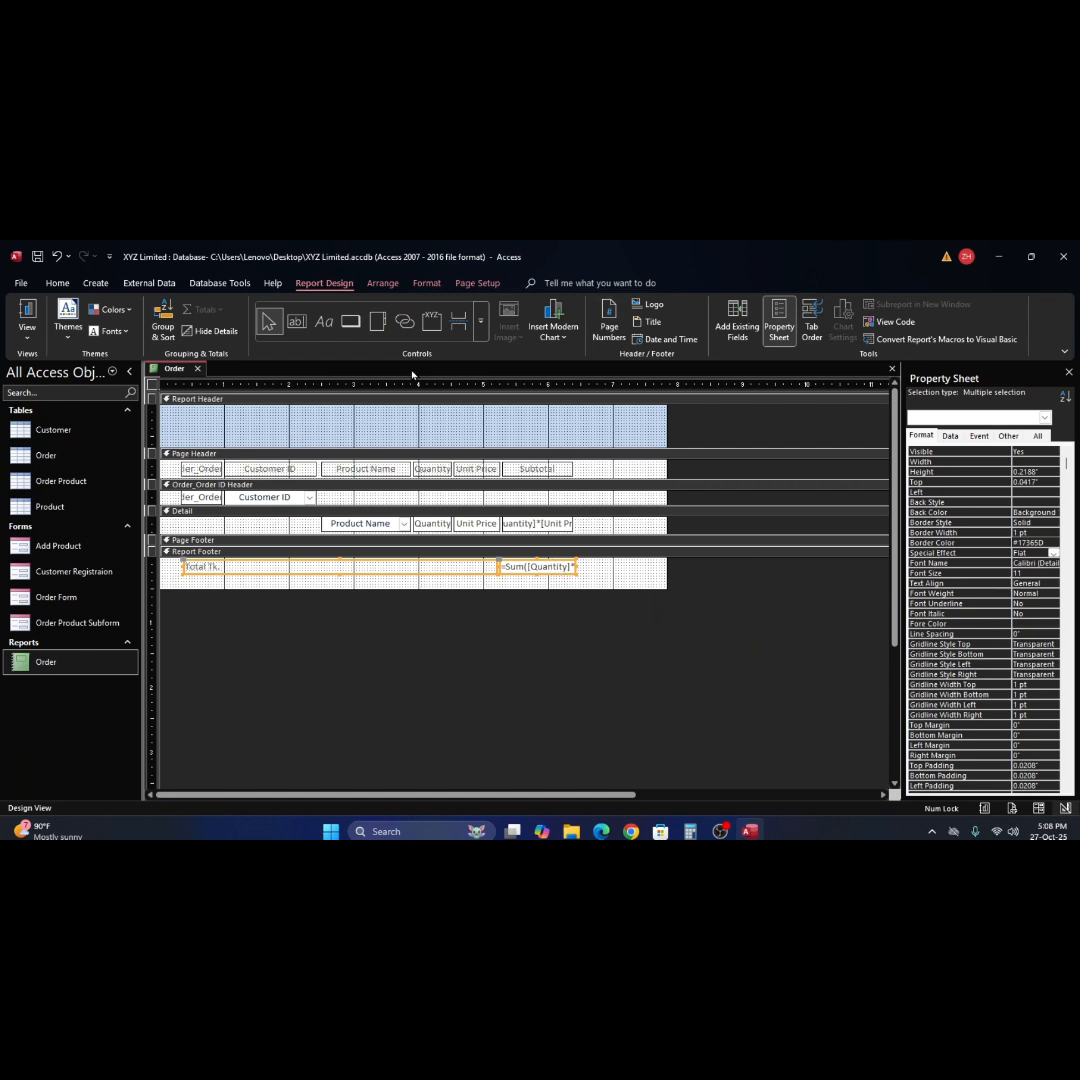
pyautogui.click(57, 284)
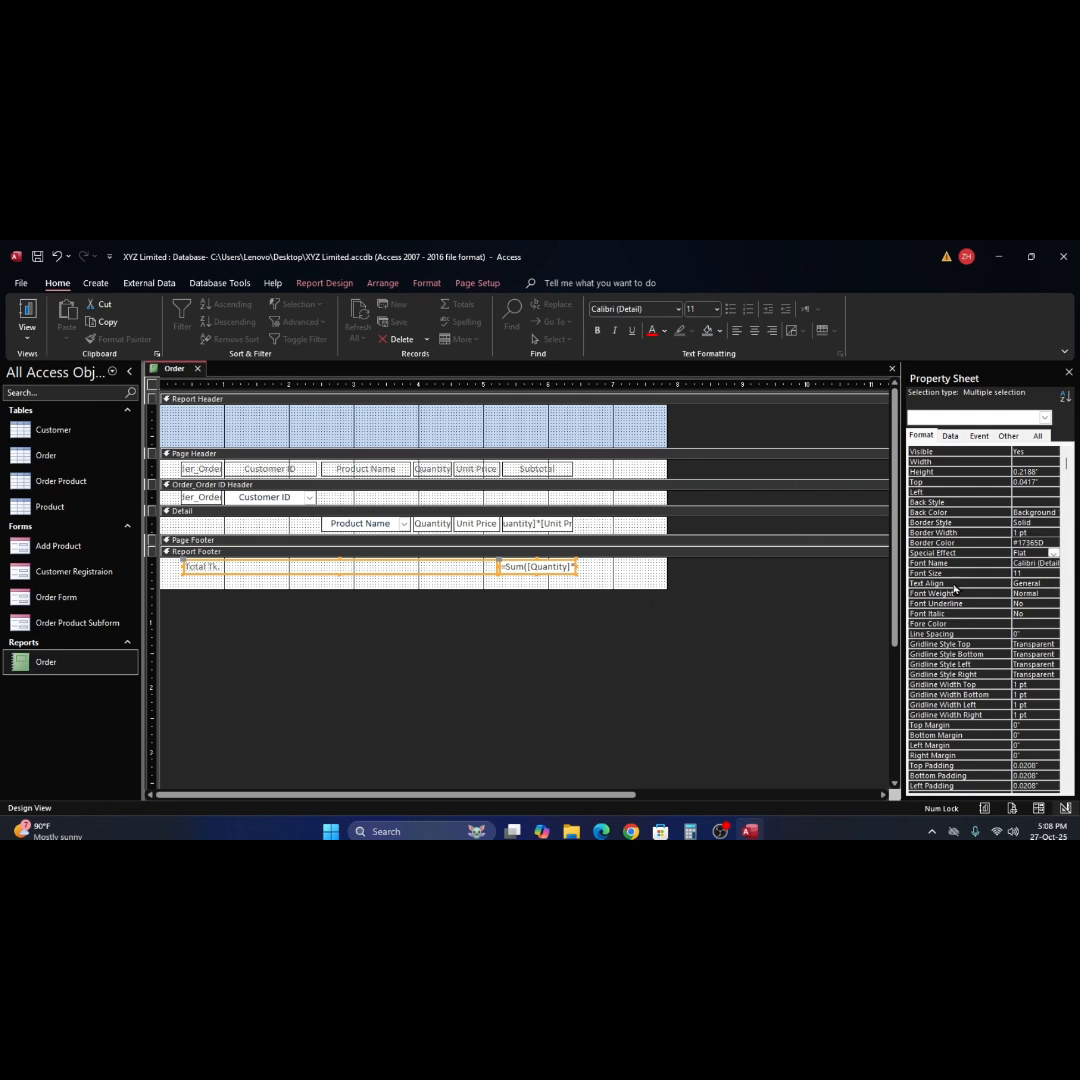
pyautogui.click(666, 333)
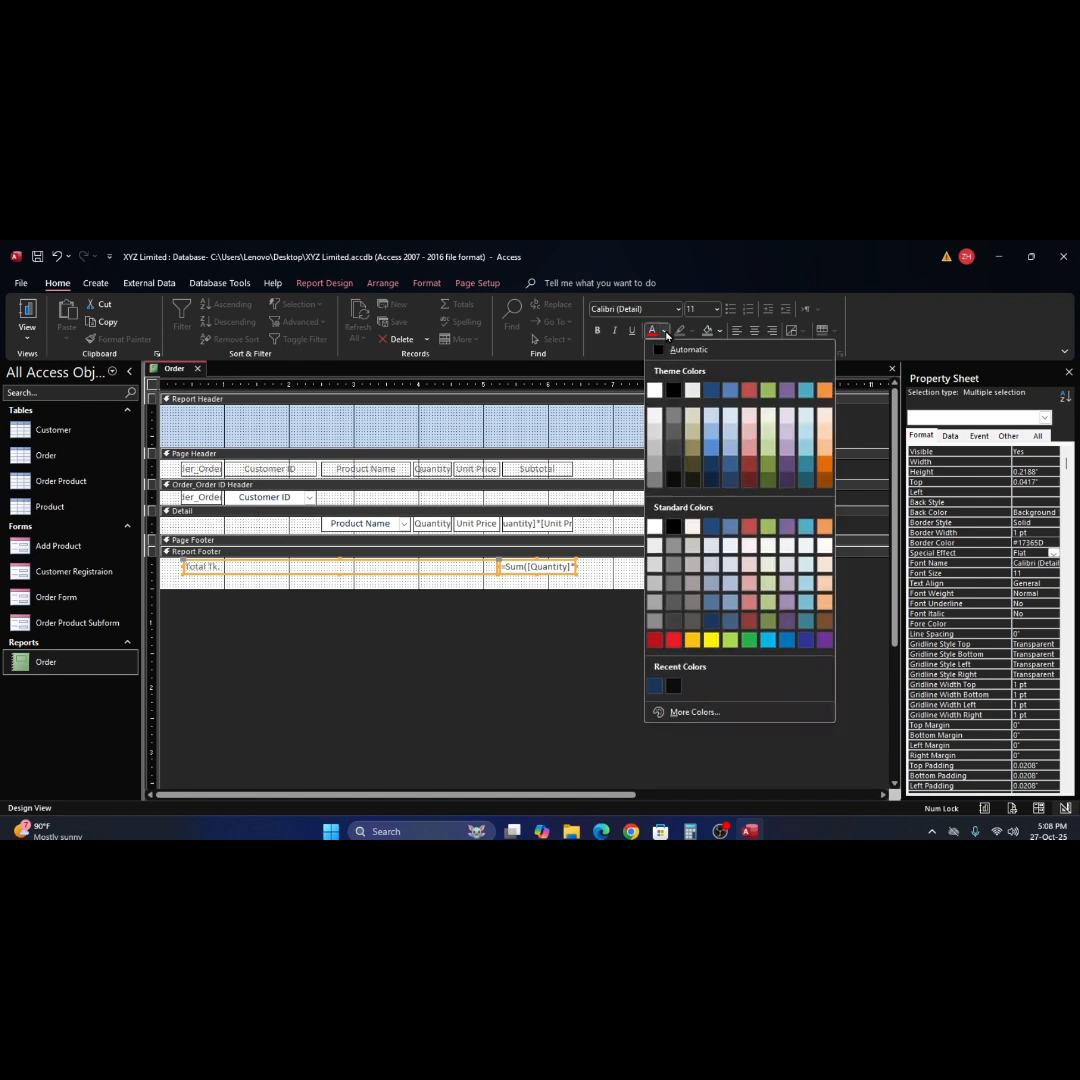
pyautogui.click(666, 333)
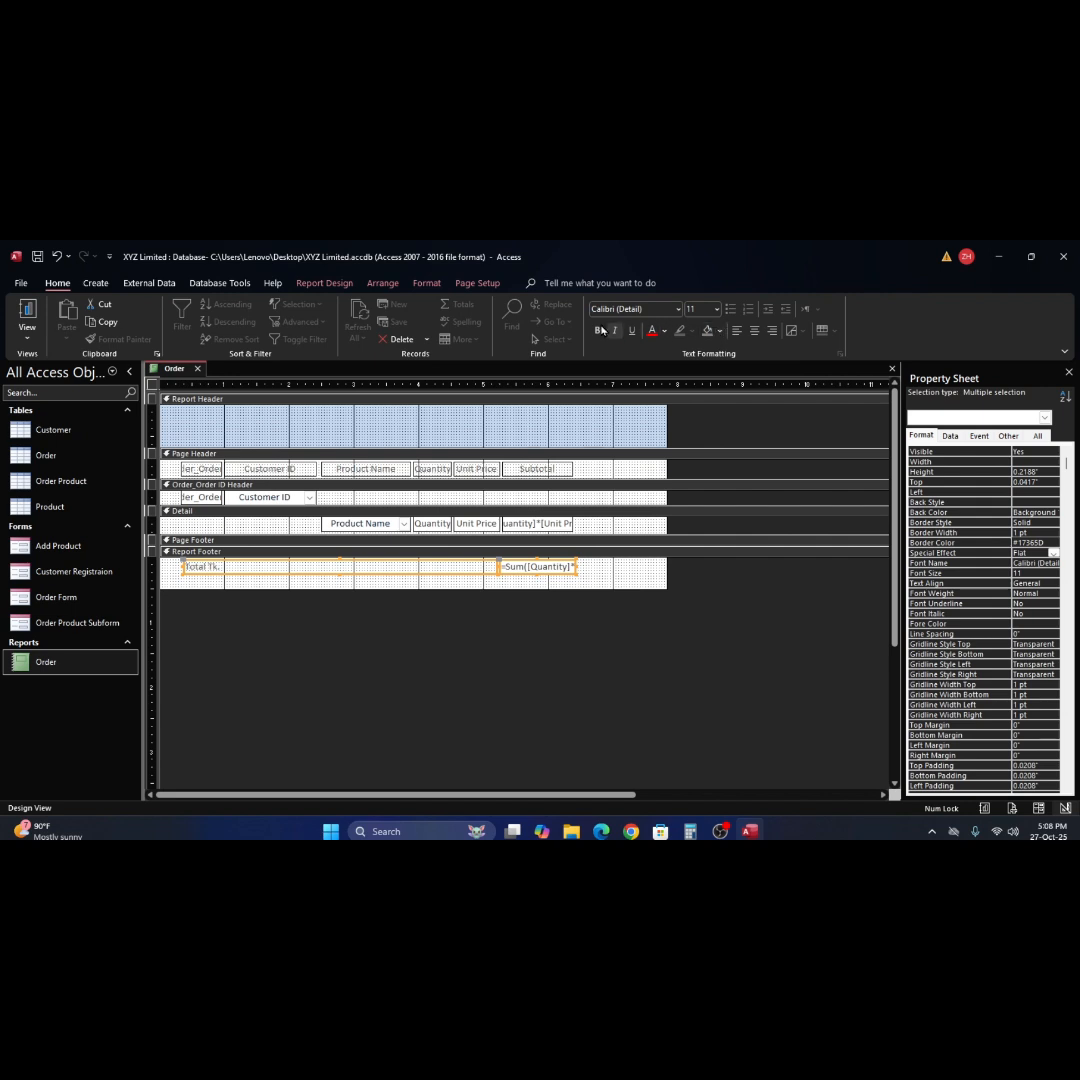
pyautogui.click(716, 309)
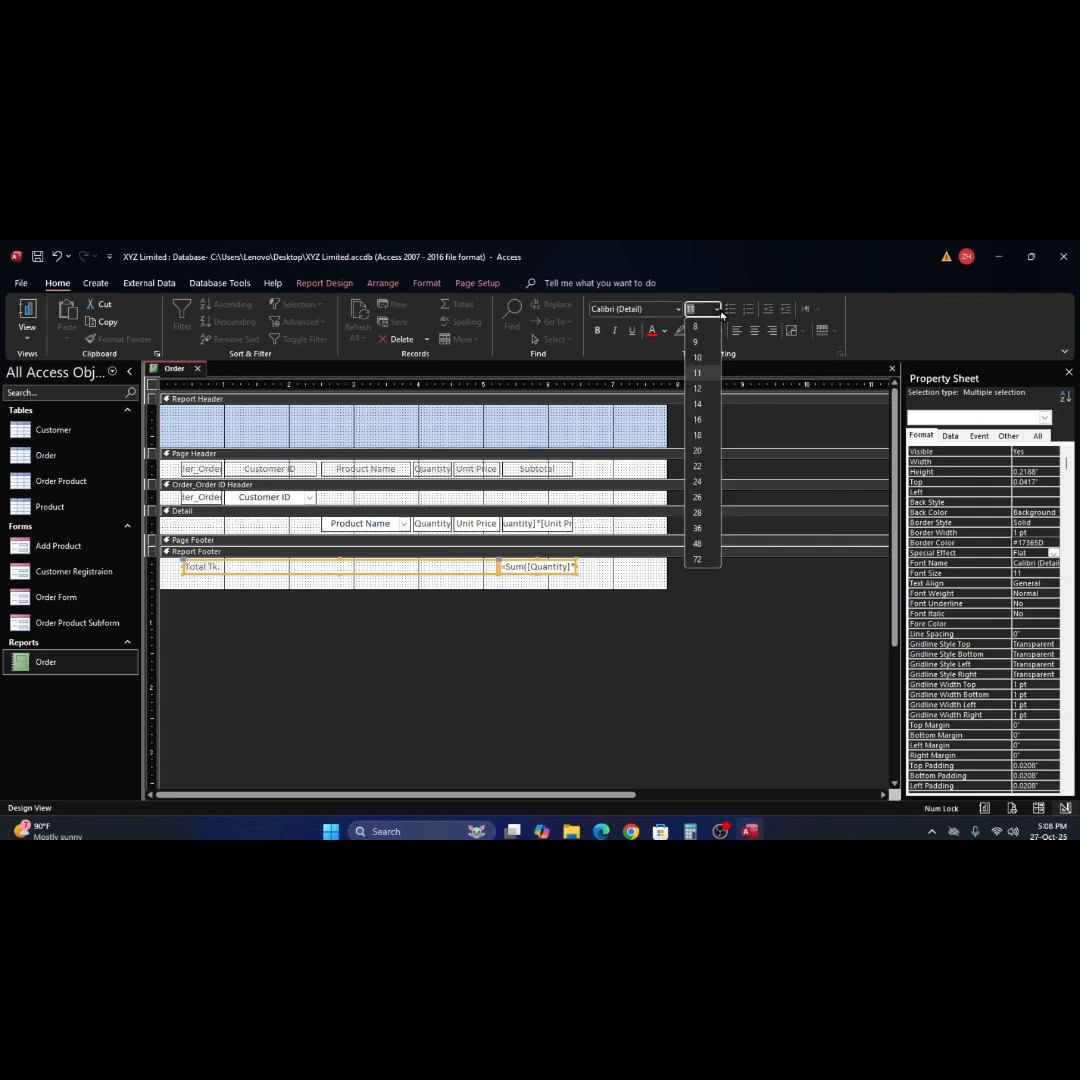
pyautogui.click(719, 311)
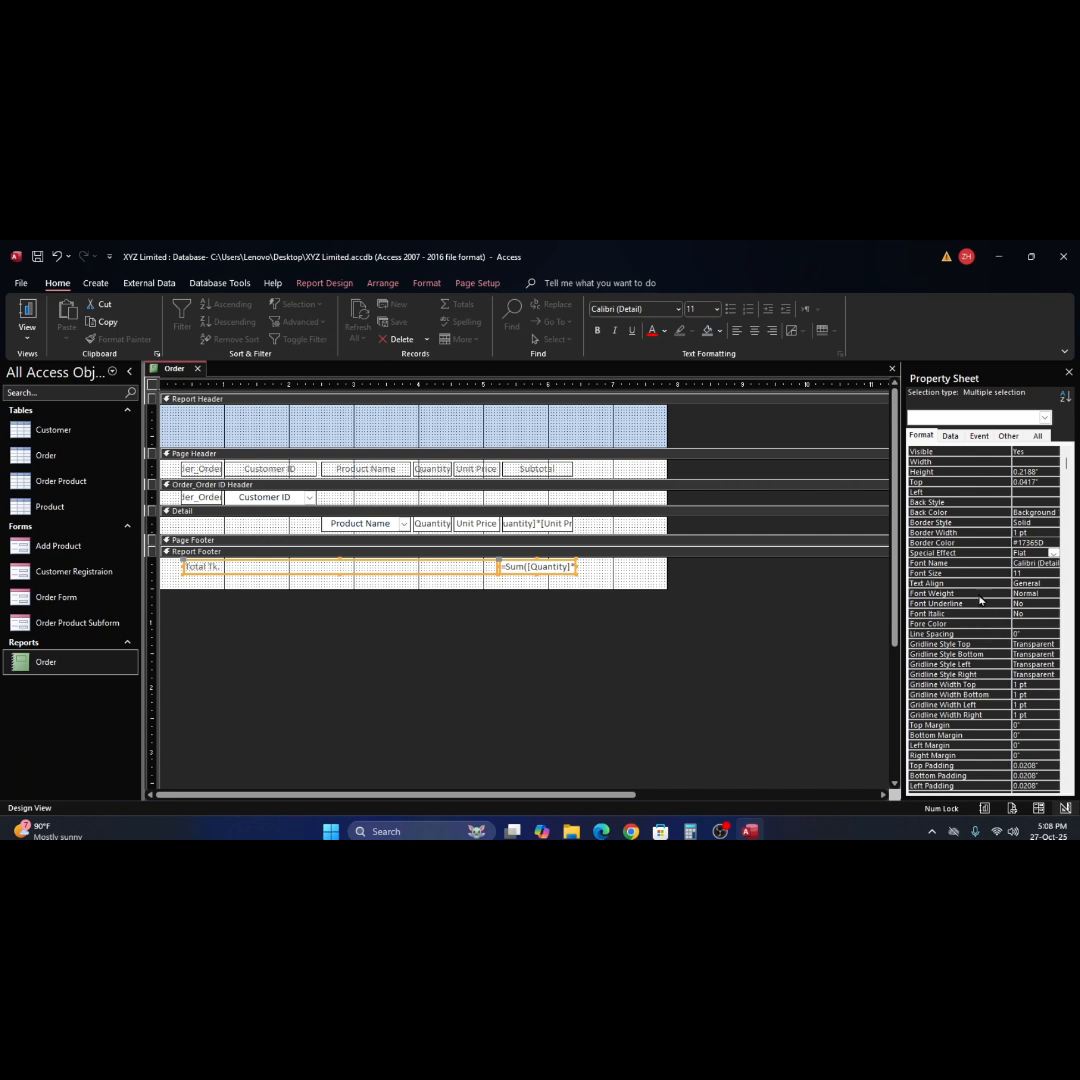
# Set Font Underline to Yes for the Total Tk. label and the footer sum text box, and check the result in Report View.
pyautogui.click(1050, 604)
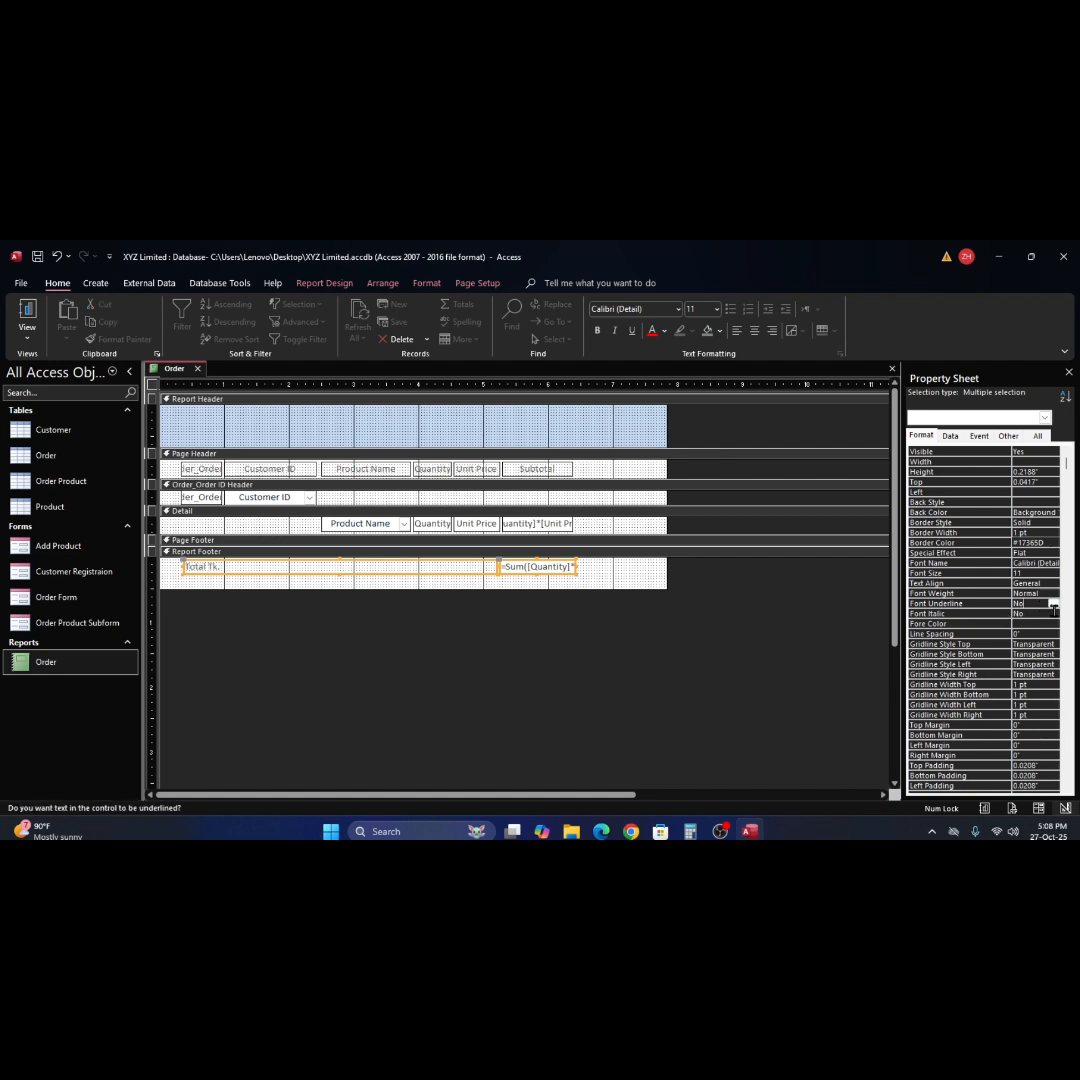
pyautogui.click(1054, 604)
pyautogui.click(1047, 614)
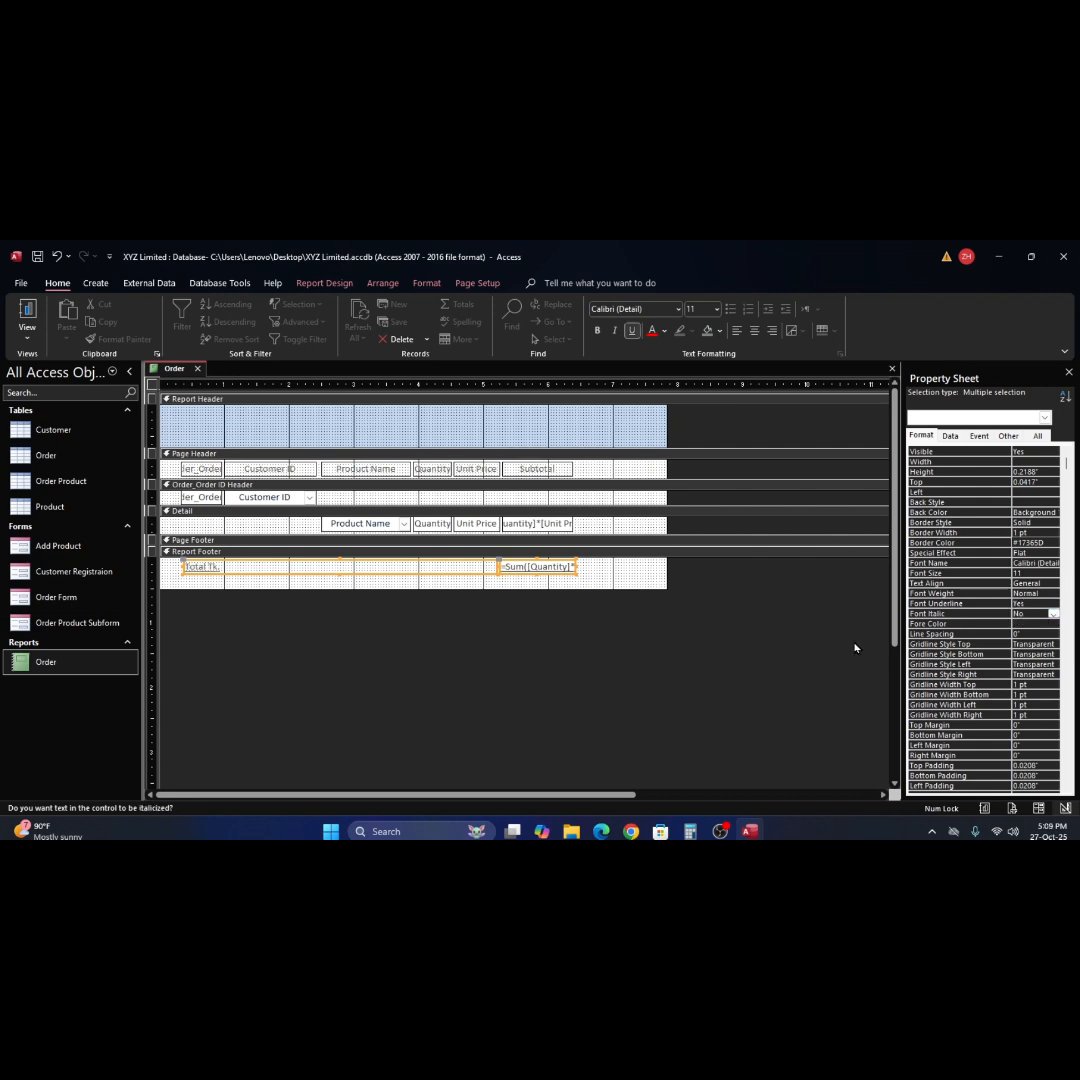
pyautogui.click(622, 579)
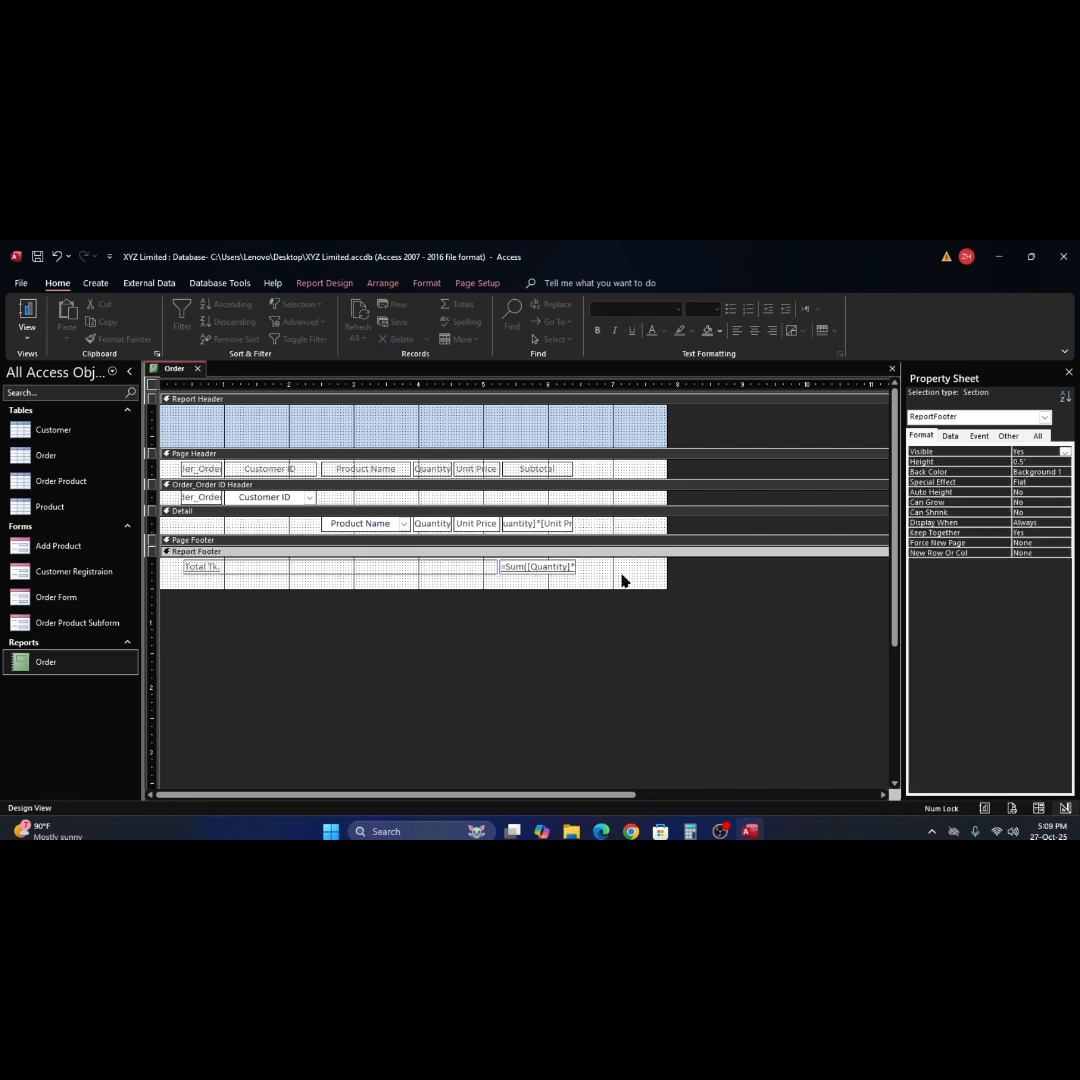
pyautogui.click(27, 312)
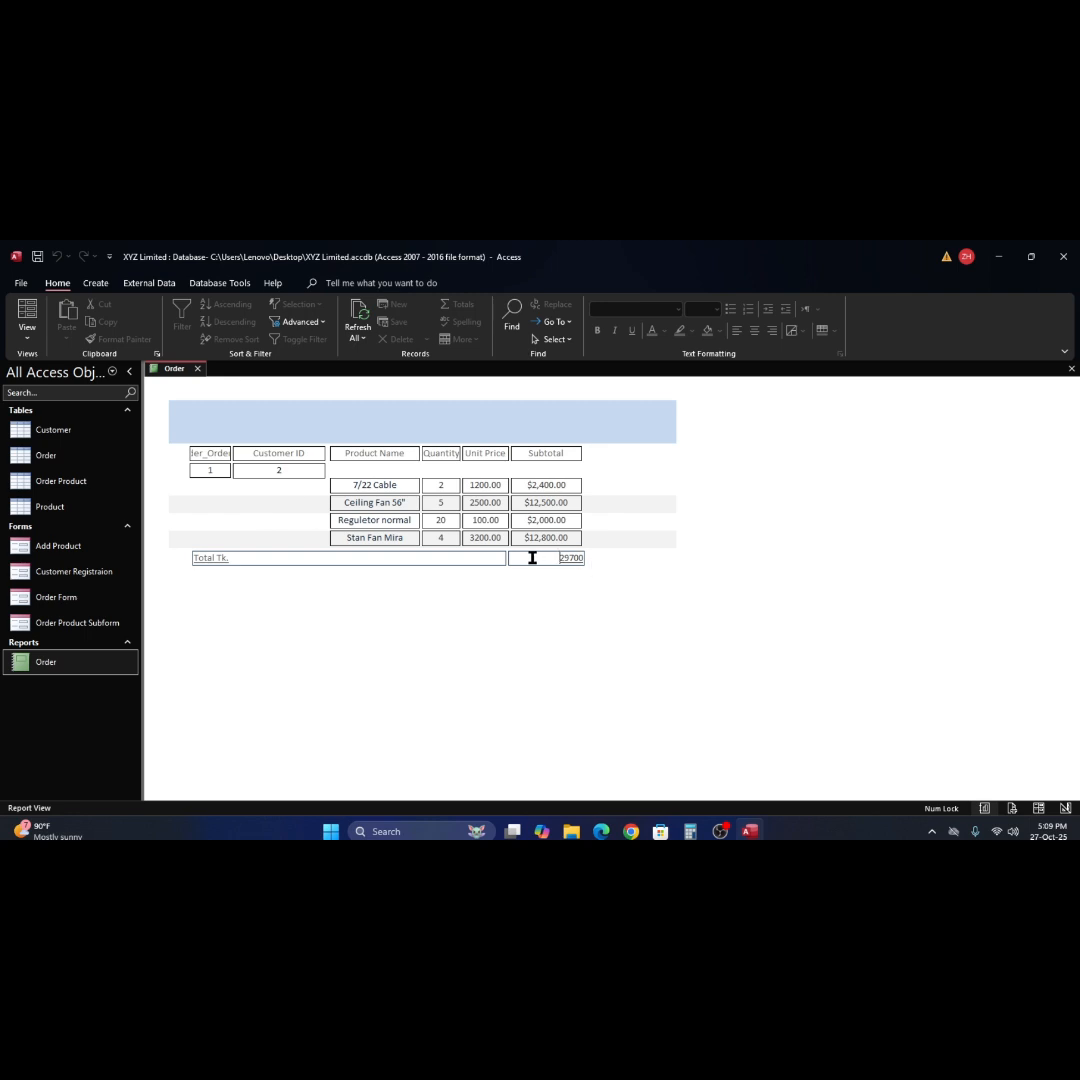
pyautogui.click(289, 470)
# Widen the Order ID label and text box slightly to the left in Design View and preview the report.
pyautogui.rightClick(782, 573)
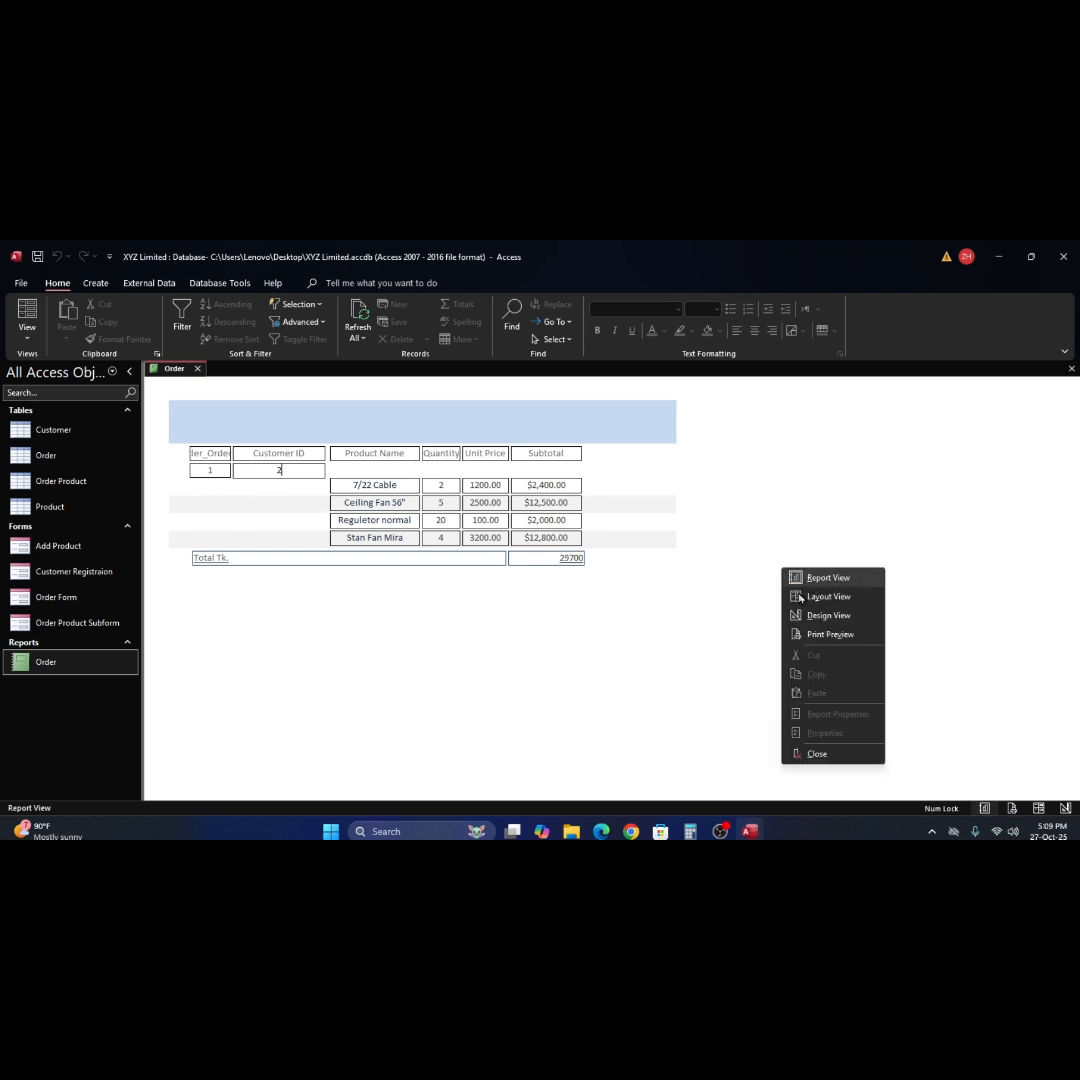
pyautogui.click(819, 616)
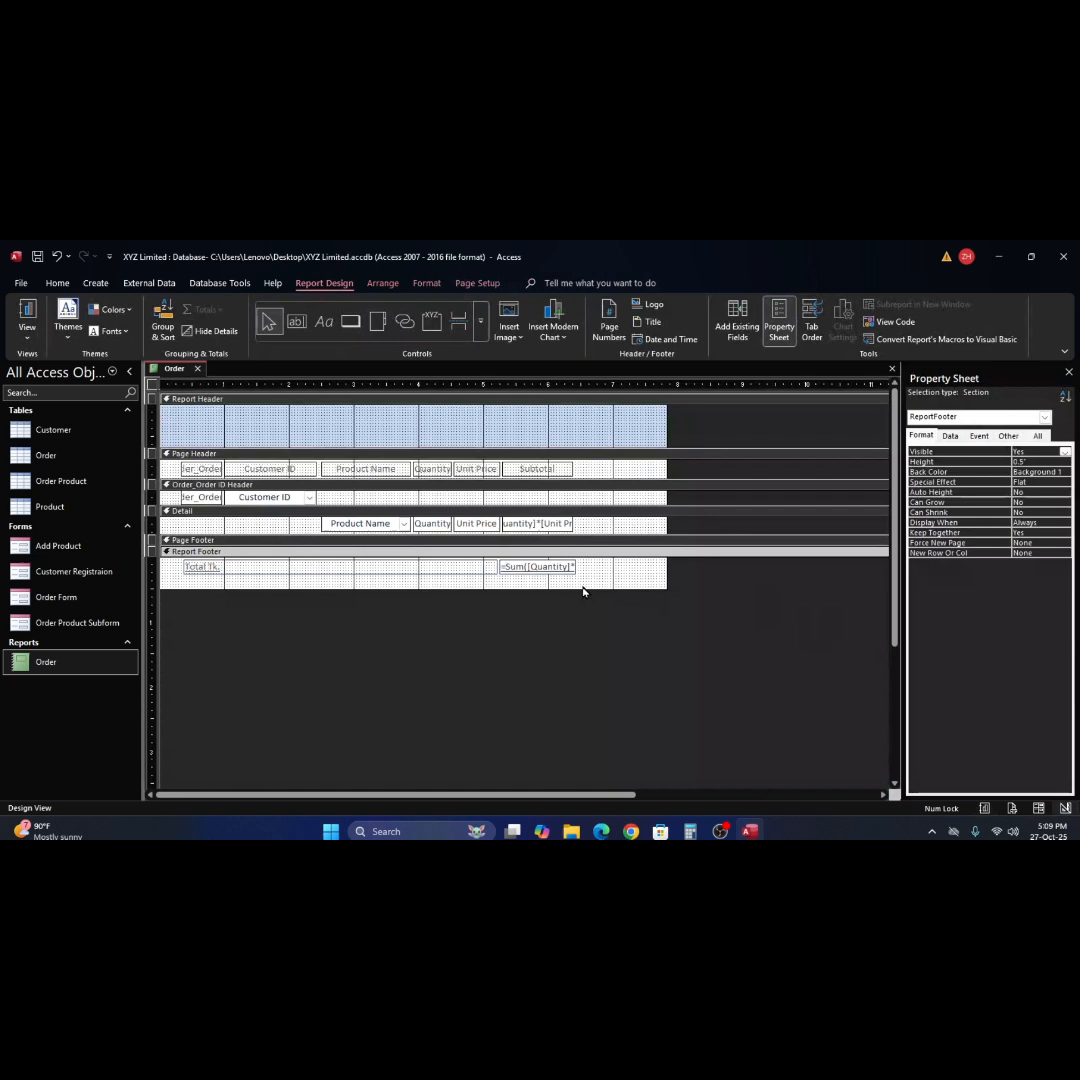
pyautogui.click(200, 469)
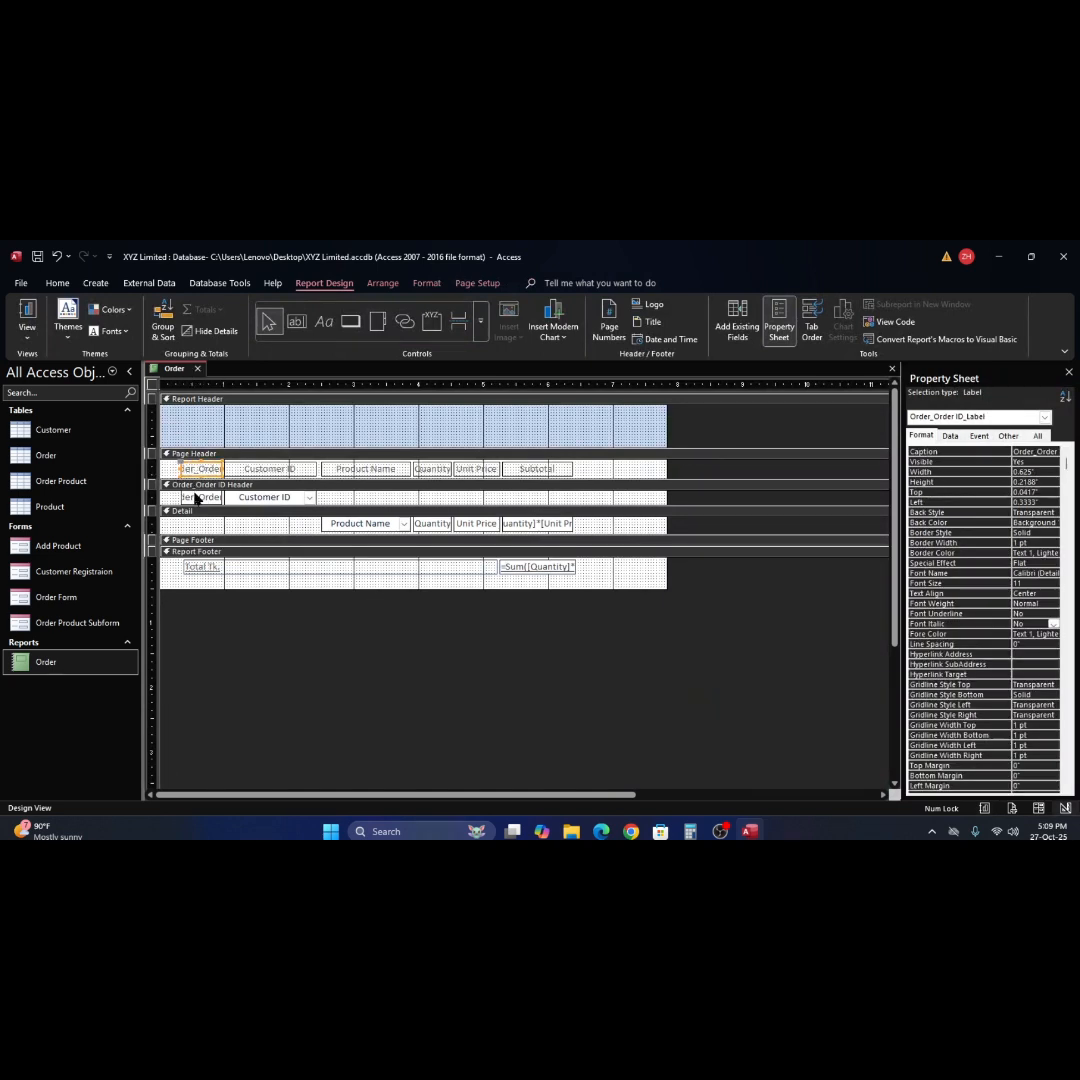
pyautogui.keyDown('shift'); pyautogui.click(197, 499); pyautogui.keyUp('shift')
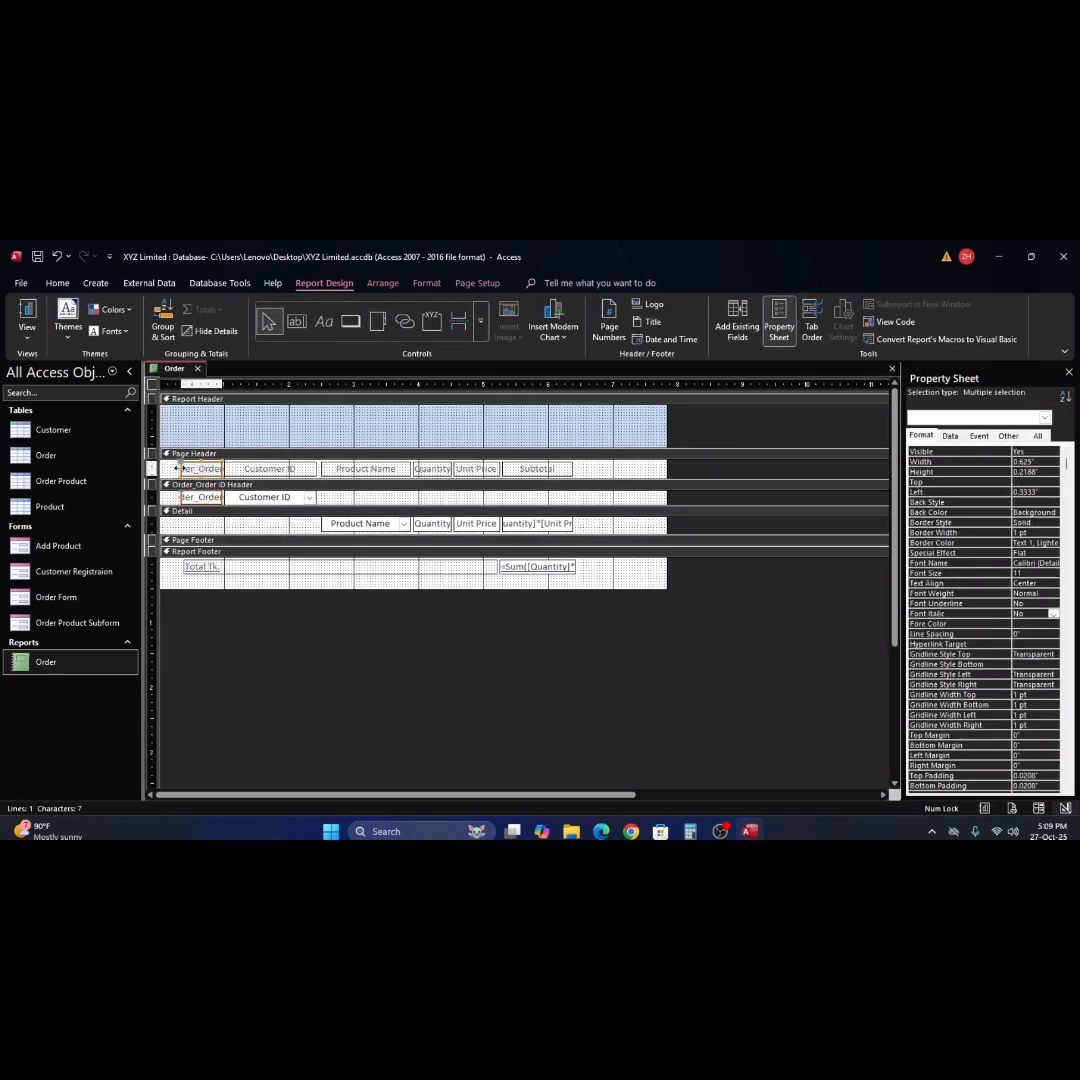
pyautogui.moveTo(176, 469); pyautogui.dragTo(168, 469)
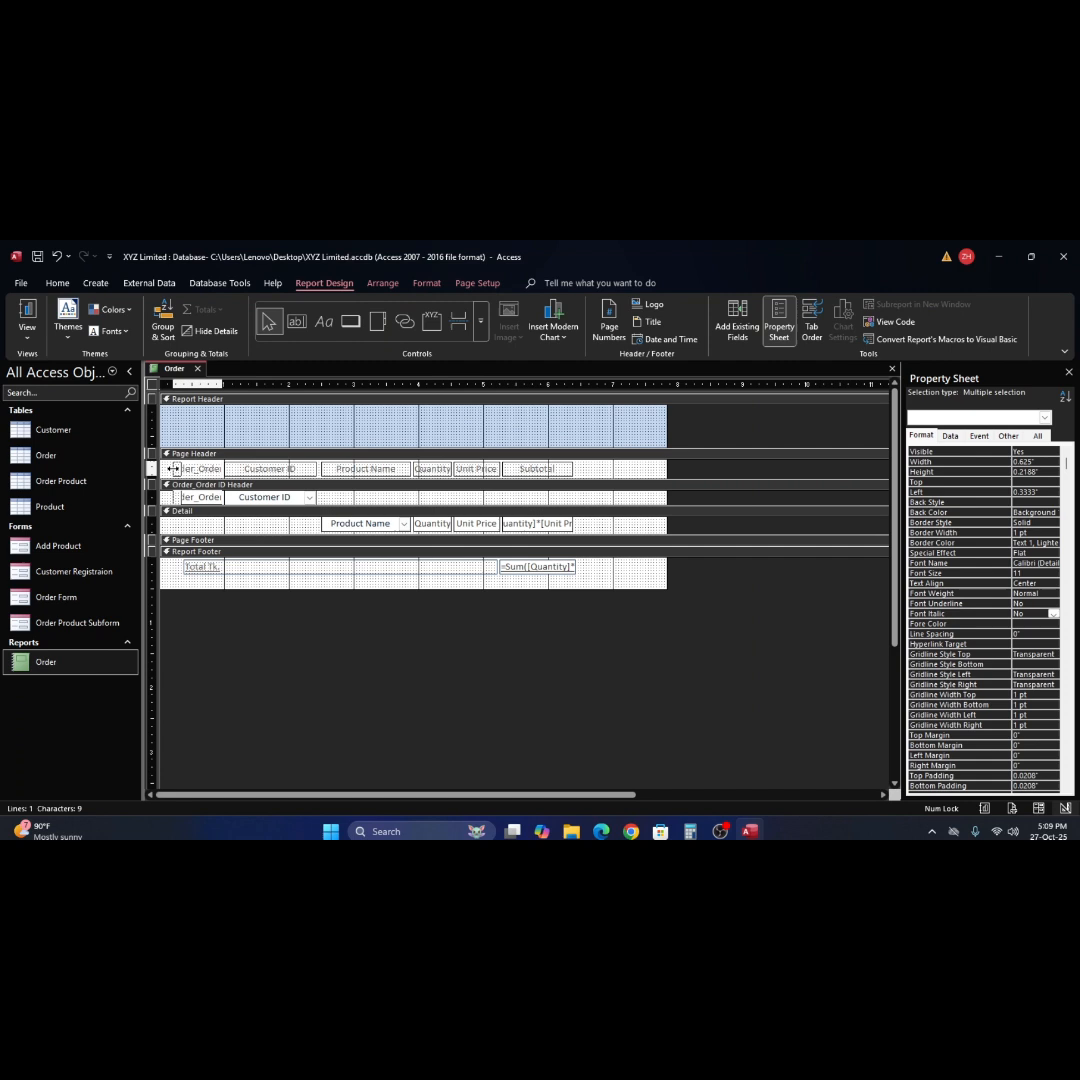
pyautogui.click(624, 573)
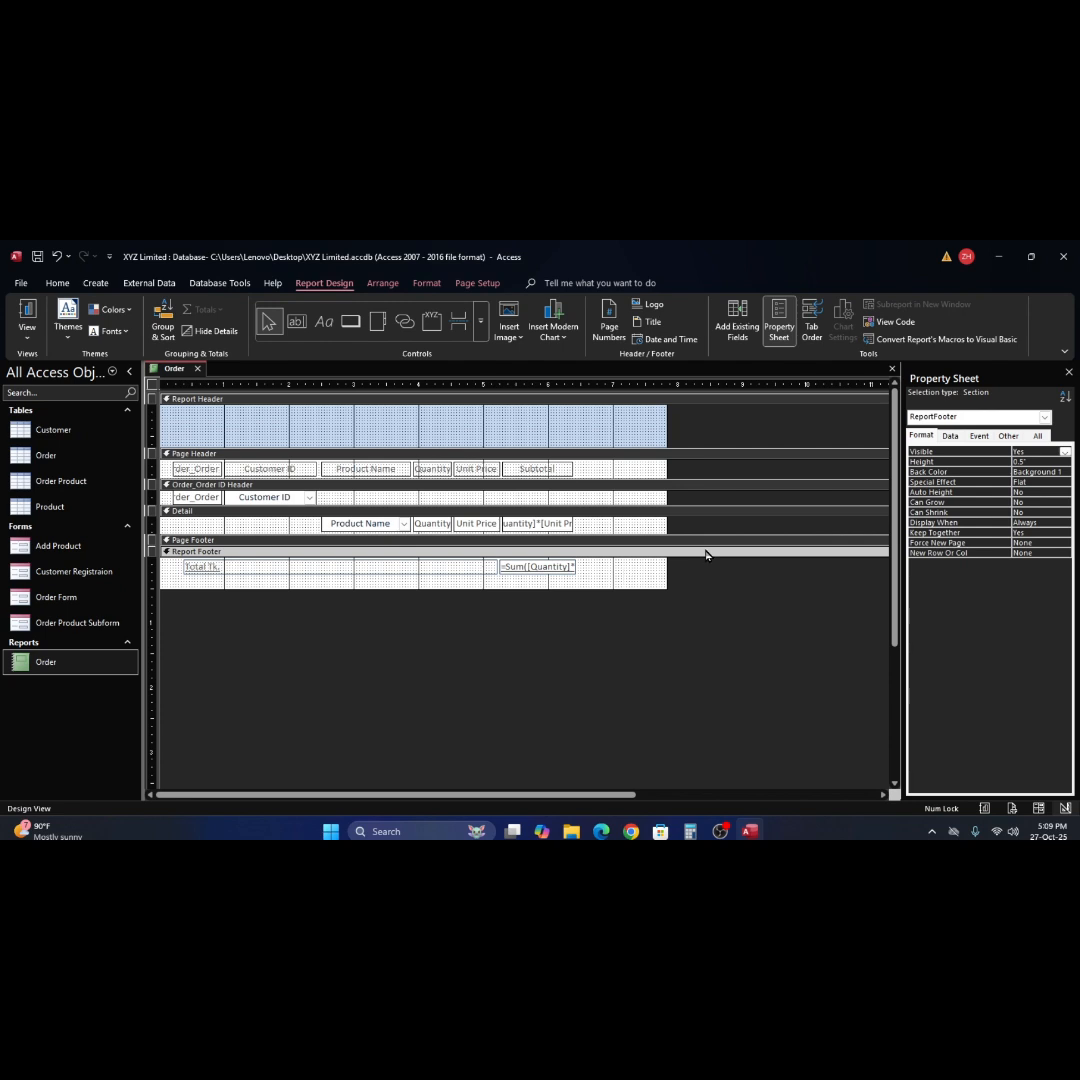
pyautogui.click(31, 311)
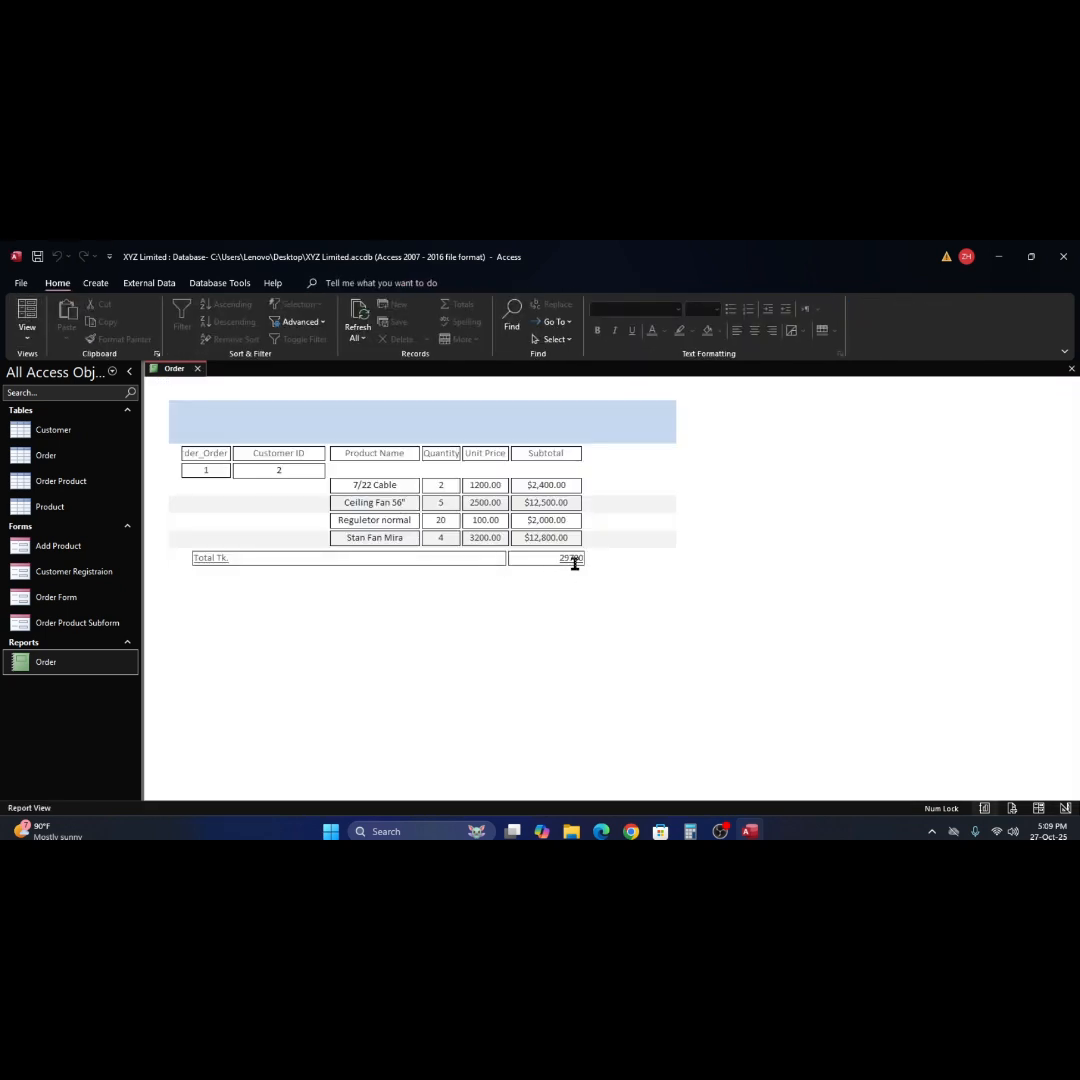
# Center the text of the sum text box in the Report Footer.
pyautogui.rightClick(621, 569)
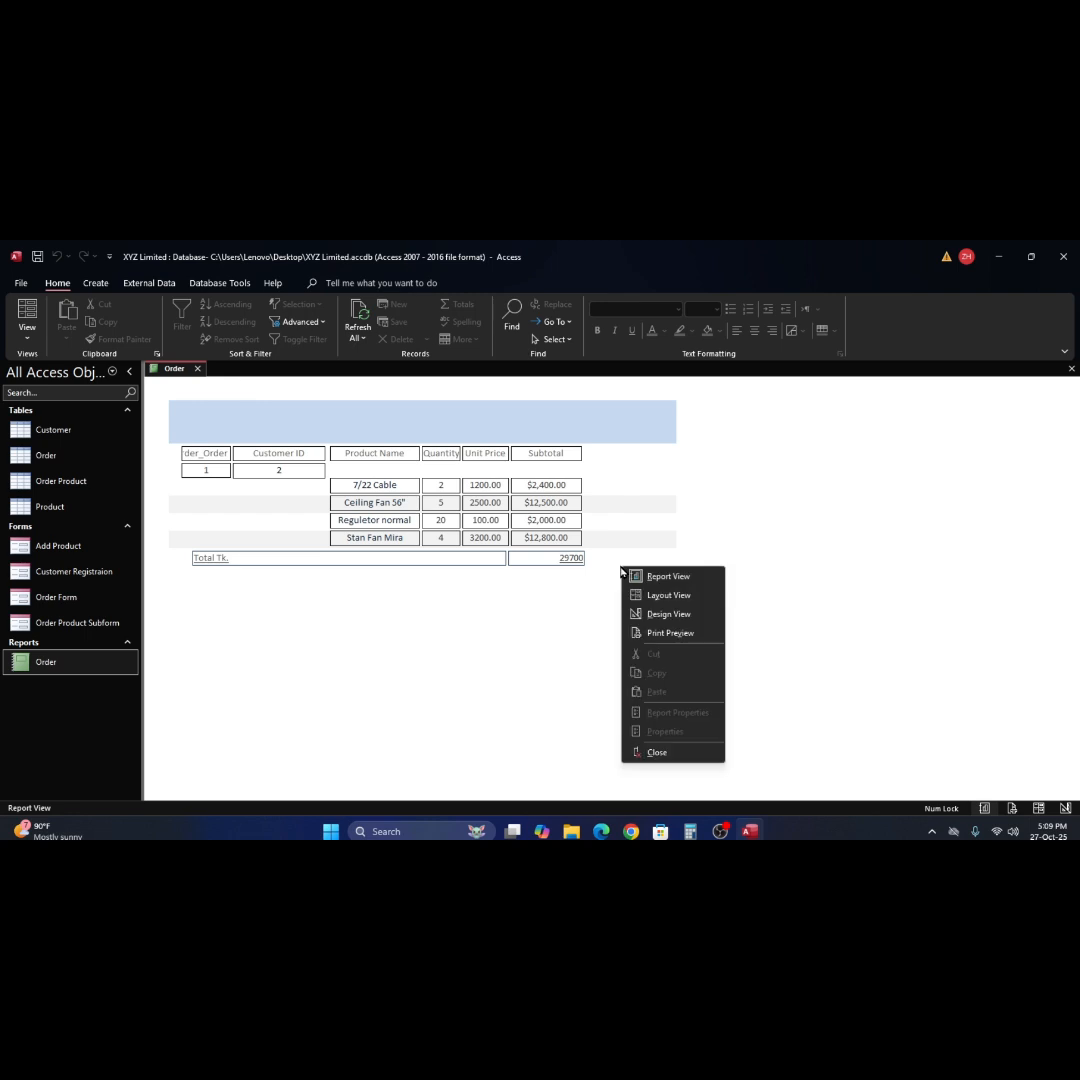
pyautogui.click(662, 614)
pyautogui.click(562, 568)
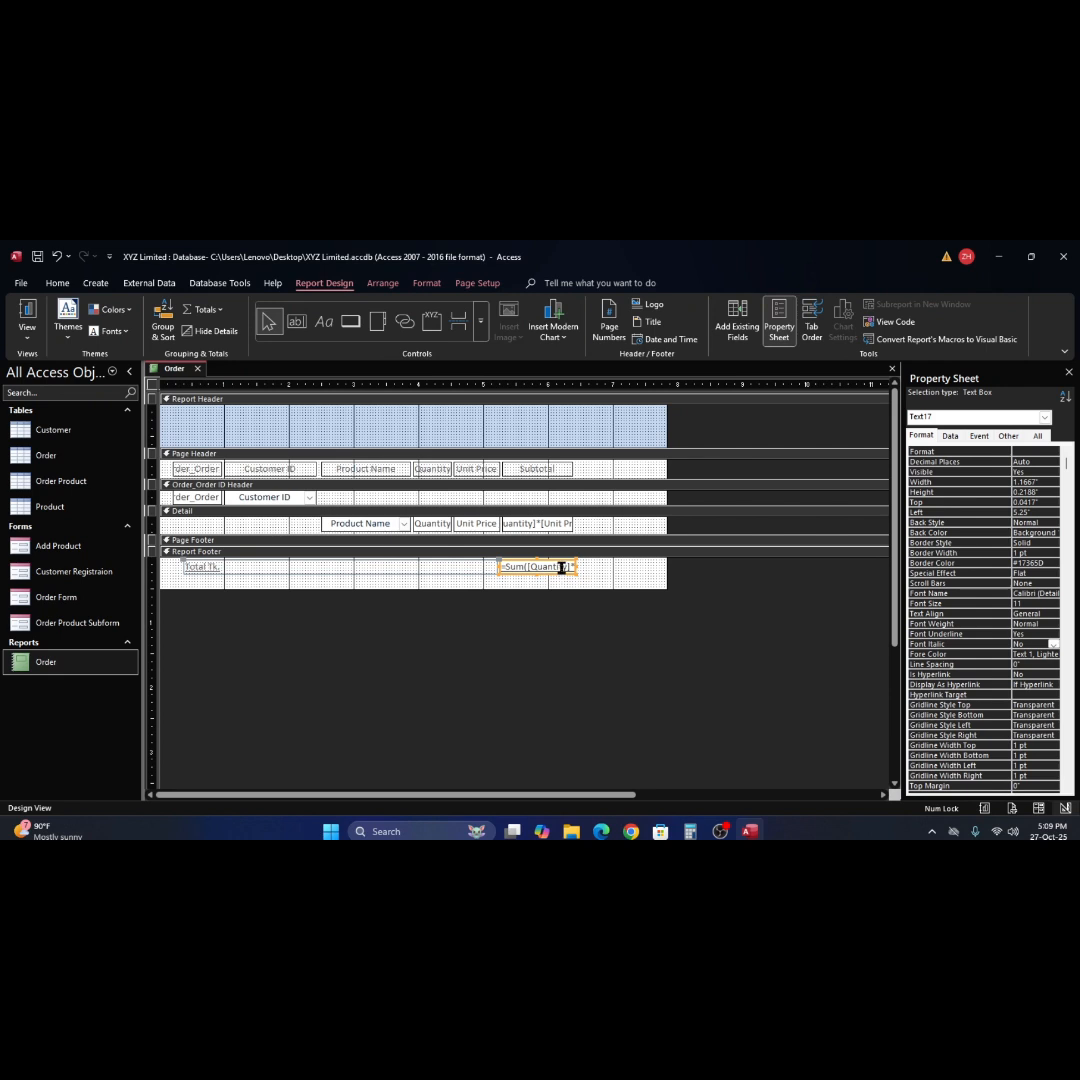
pyautogui.hotkey('ctrl', 'e')
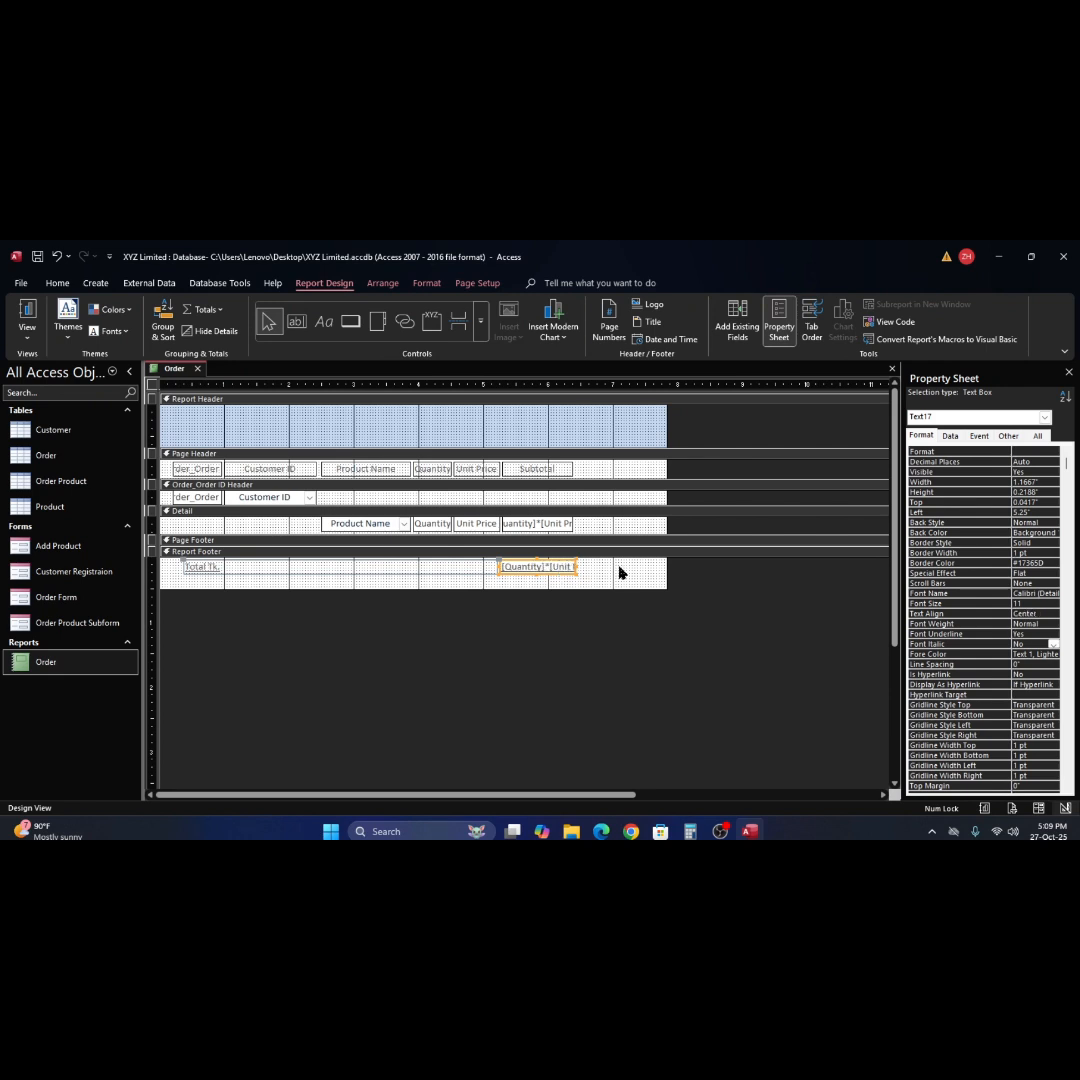
pyautogui.click(619, 572)
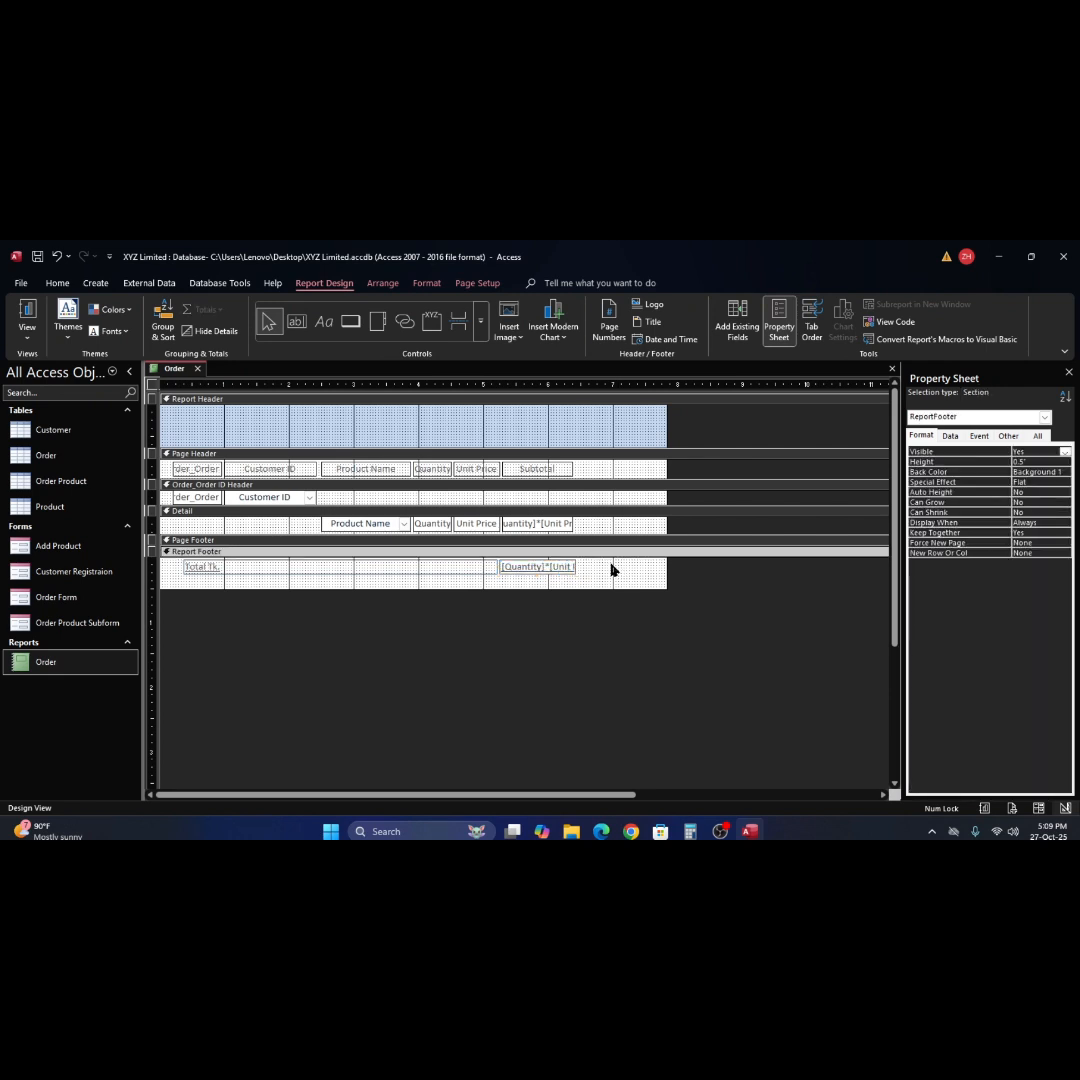
# Set the Format of the Subtotal text box in the Detail section to Fixed.
pyautogui.click(547, 525)
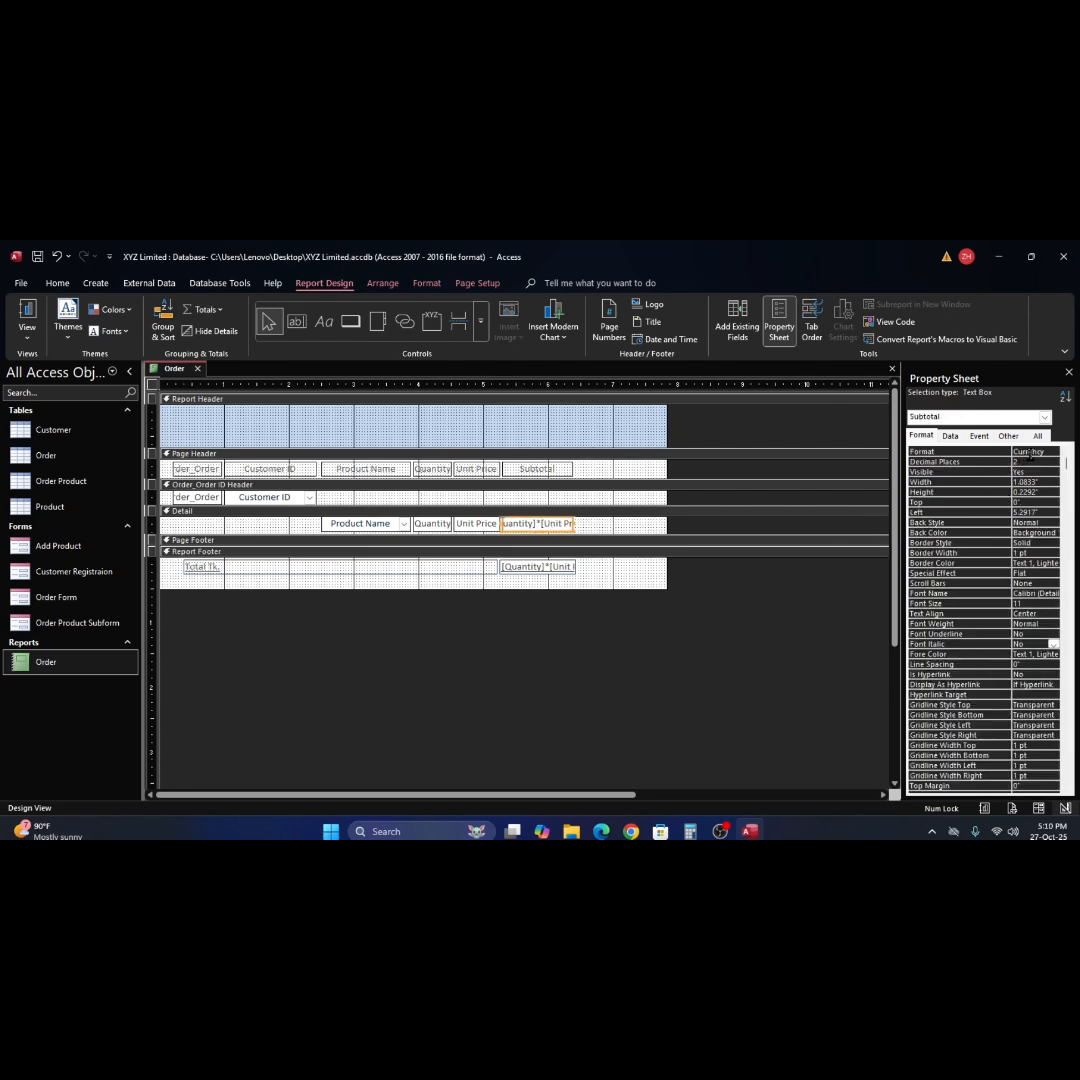
pyautogui.click(1032, 452)
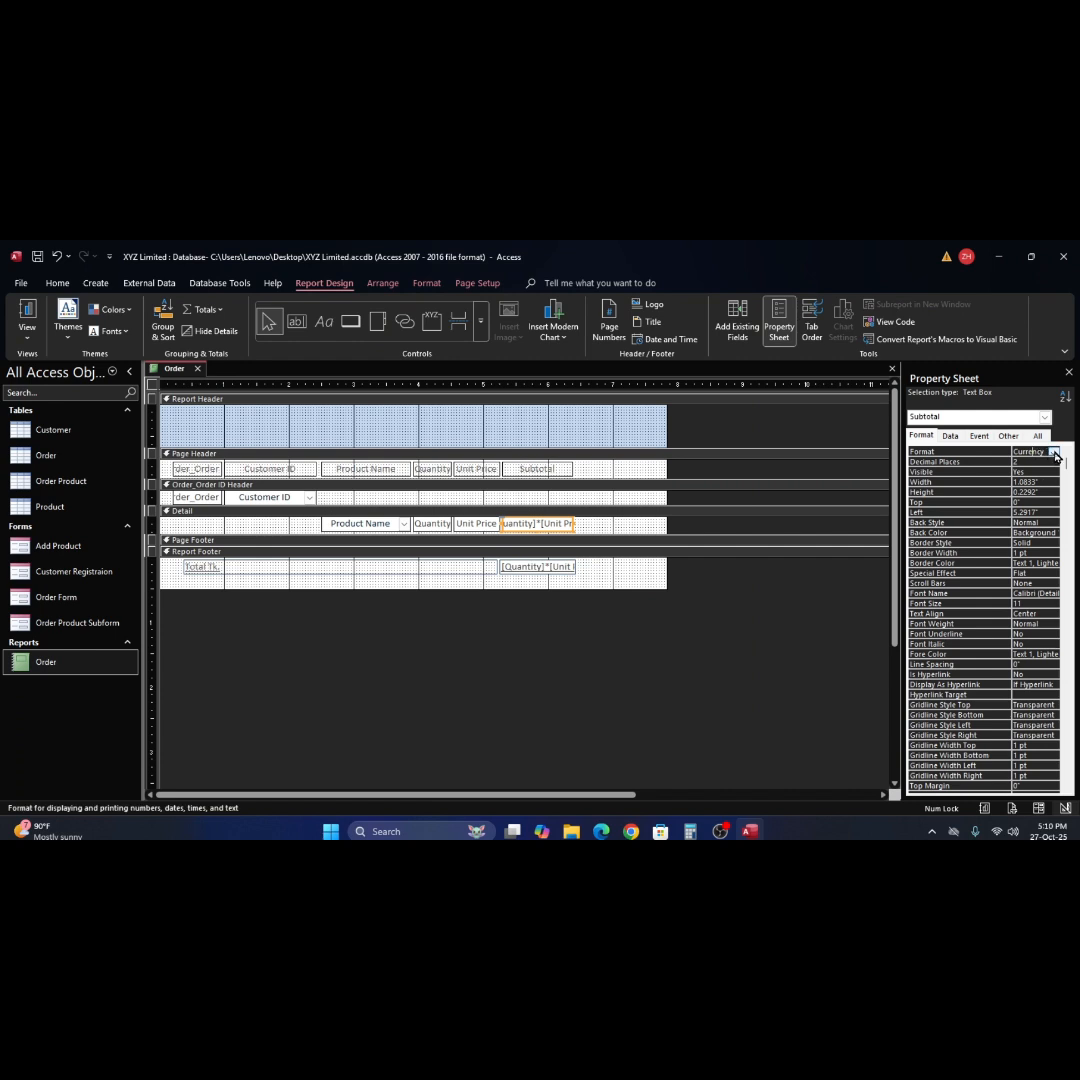
pyautogui.click(1053, 452)
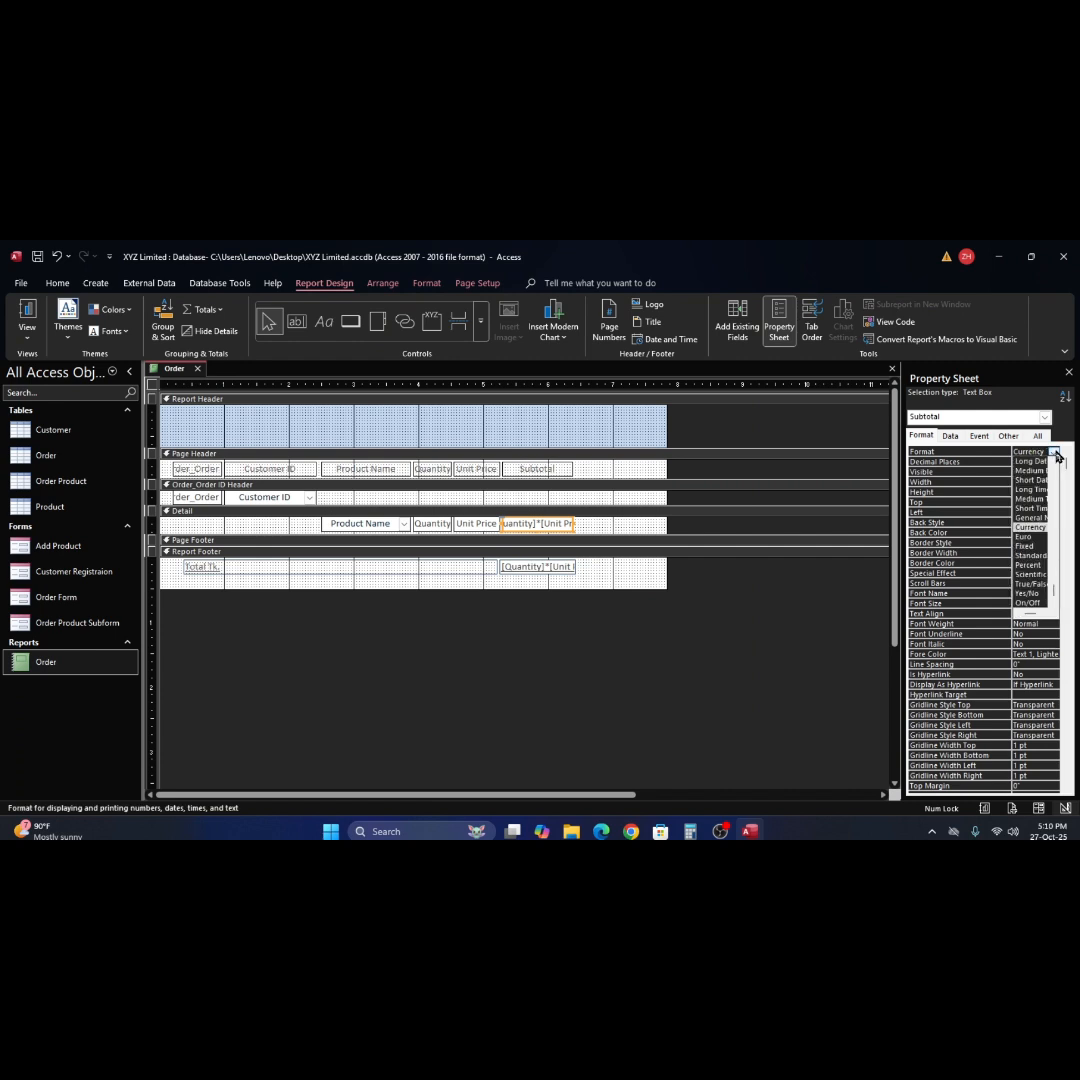
pyautogui.click(1030, 545)
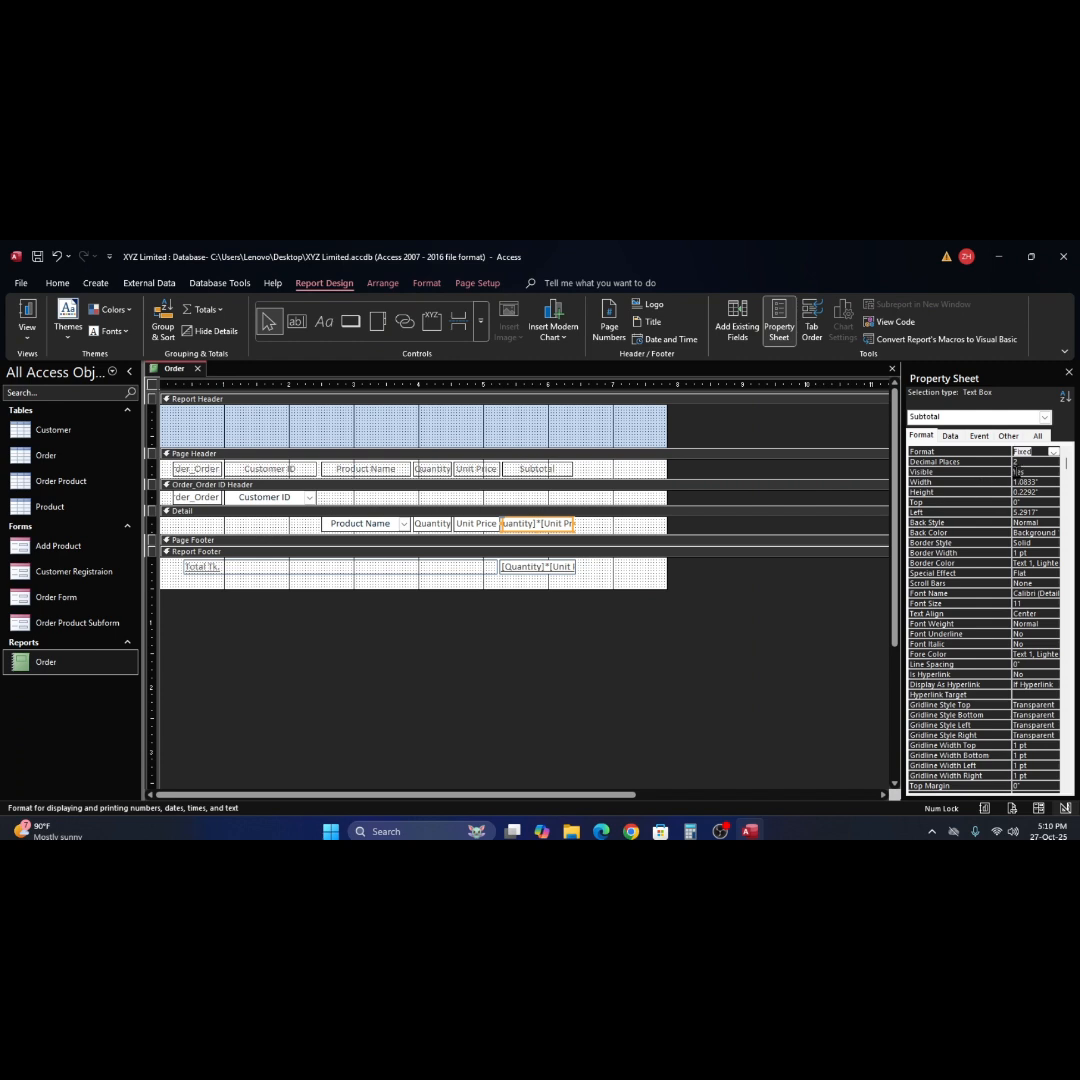
# Give the Report Footer sum text box the Fixed format with 2 decimal places and preview the report.
pyautogui.click(551, 570)
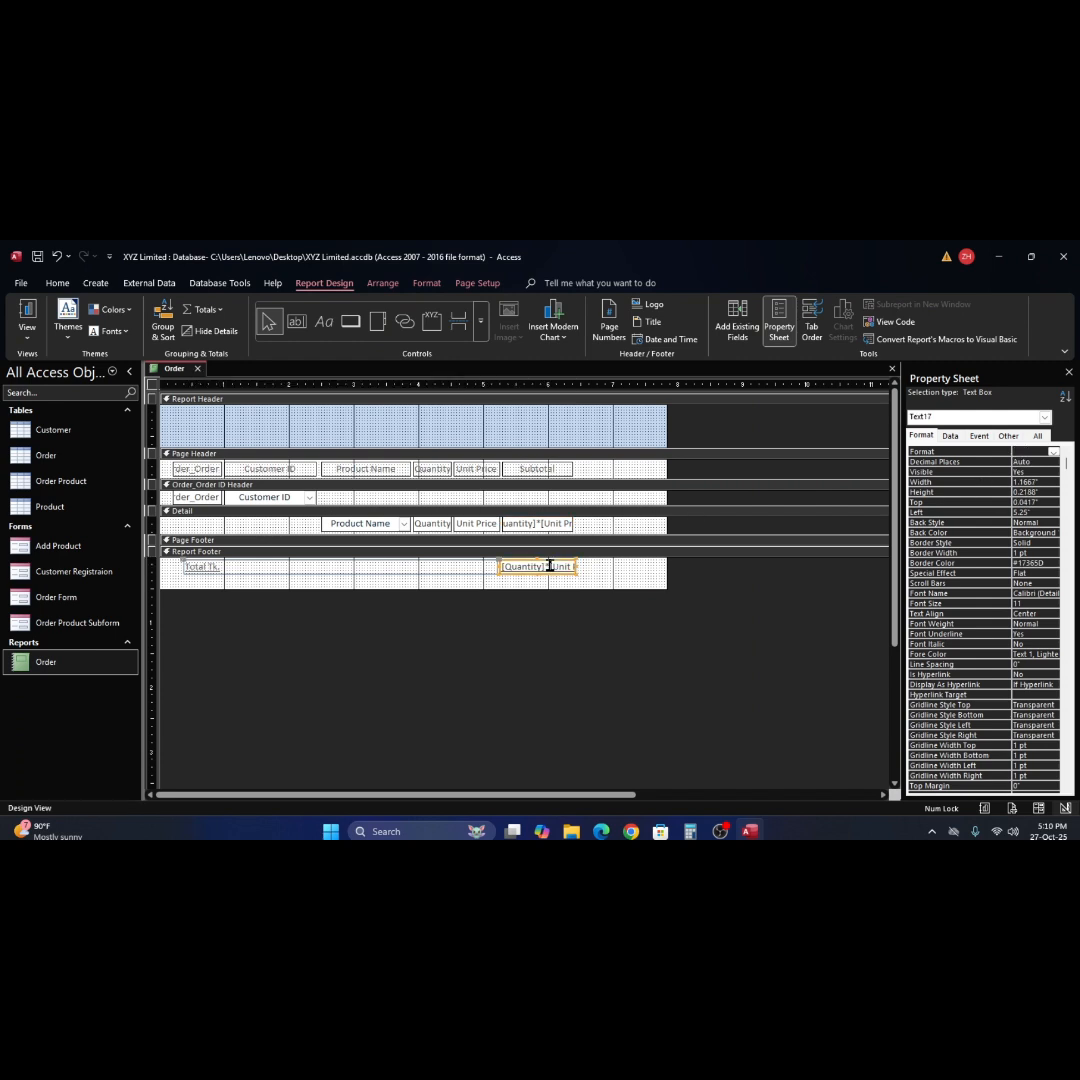
pyautogui.click(1054, 453)
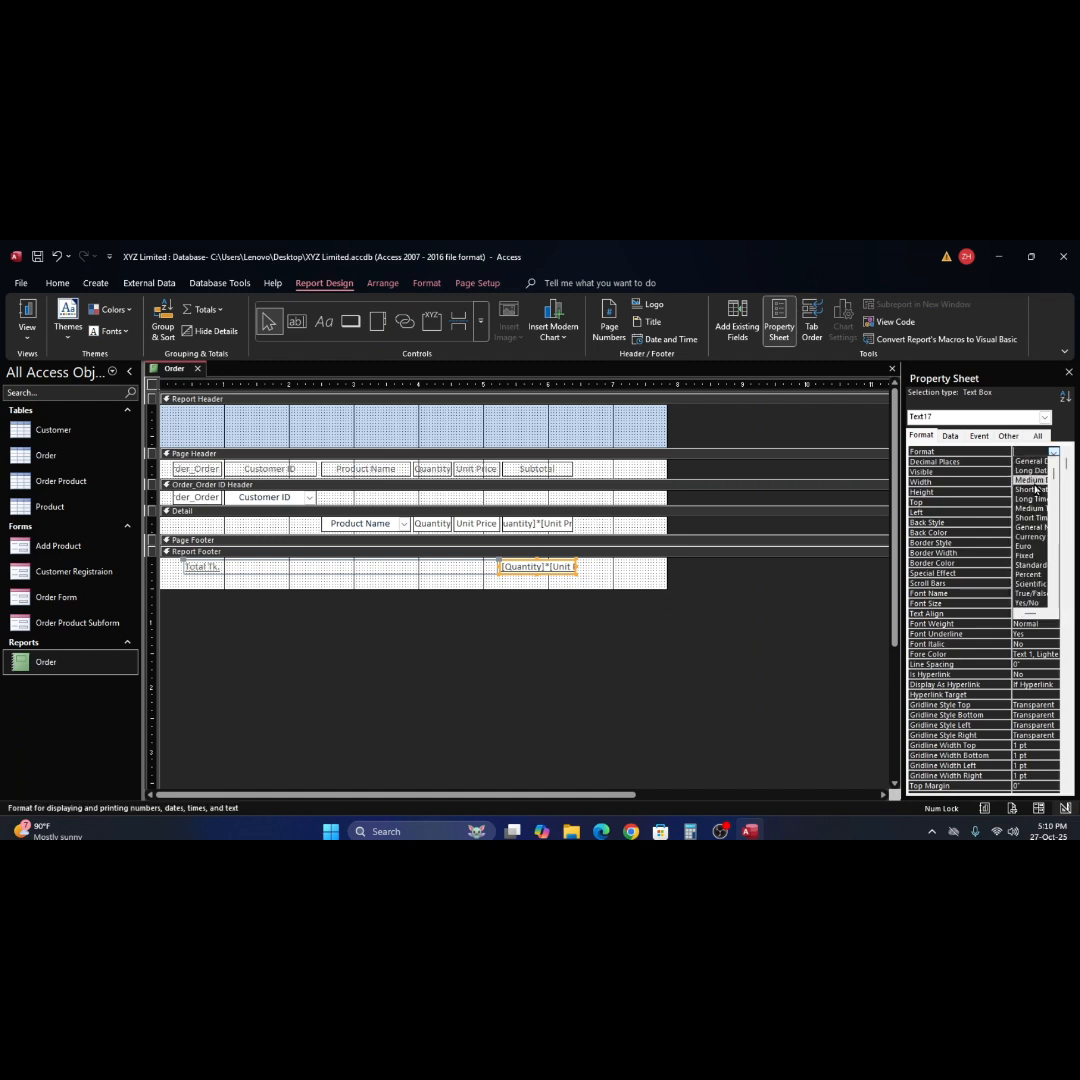
pyautogui.click(1026, 550)
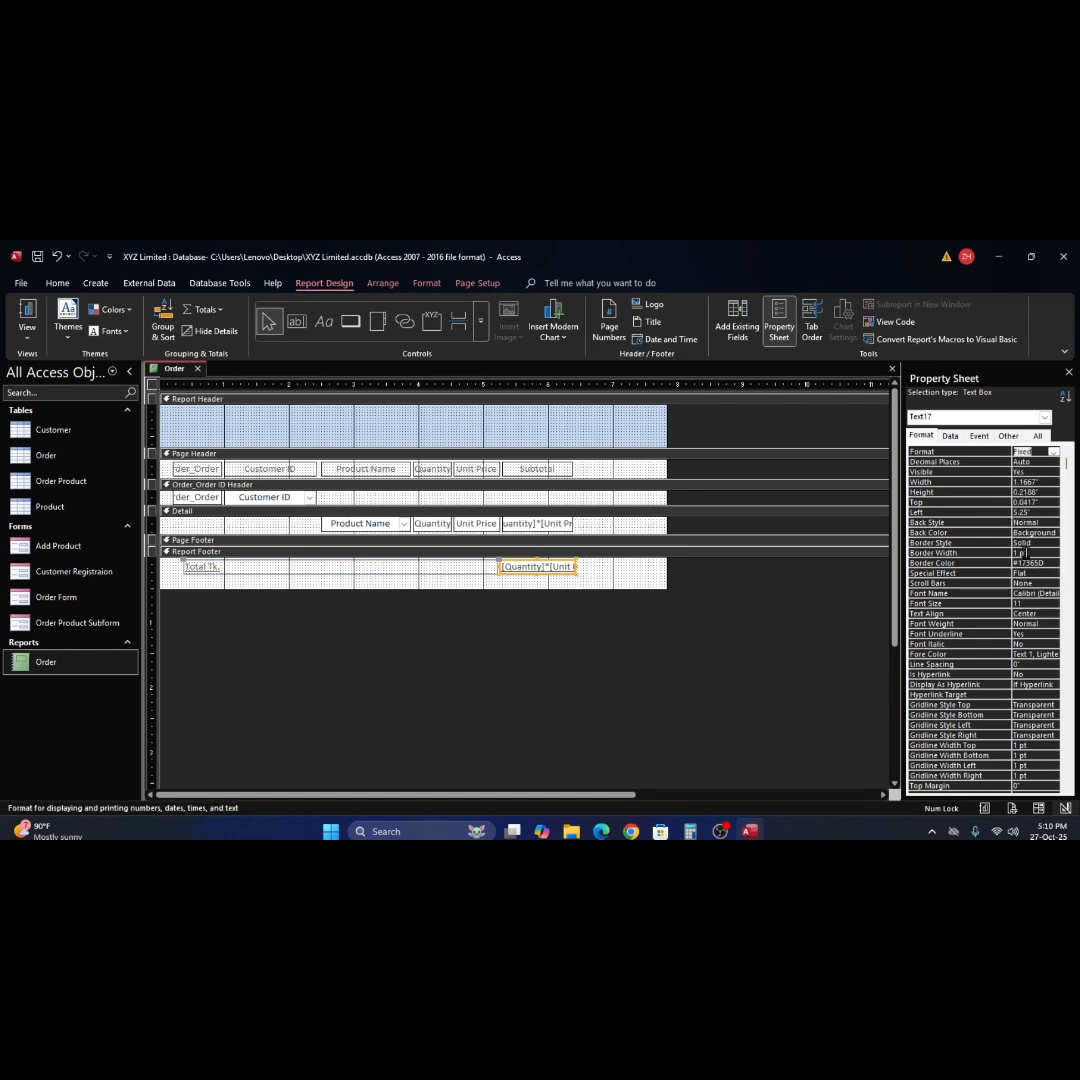
pyautogui.click(1041, 463)
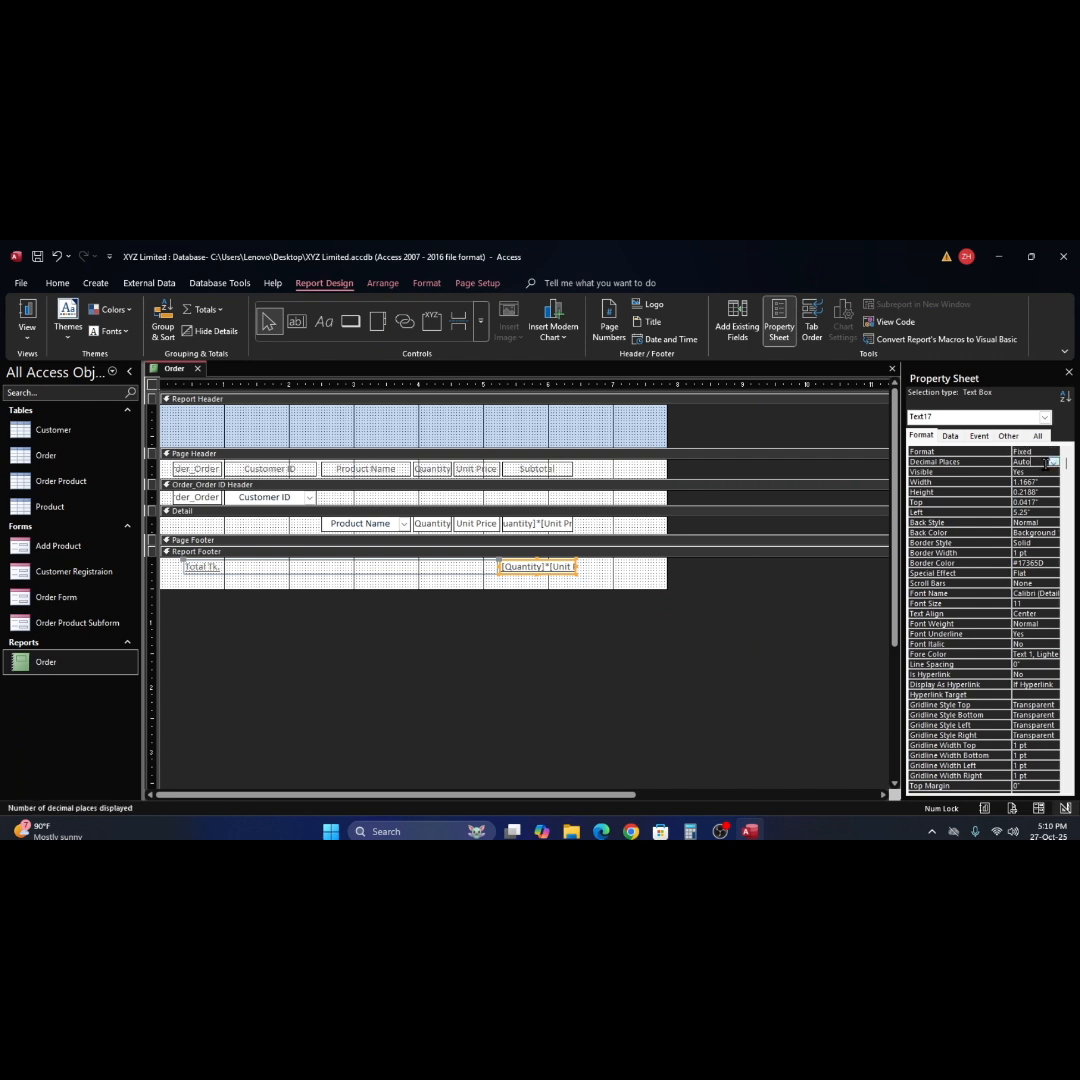
pyautogui.click(1056, 463)
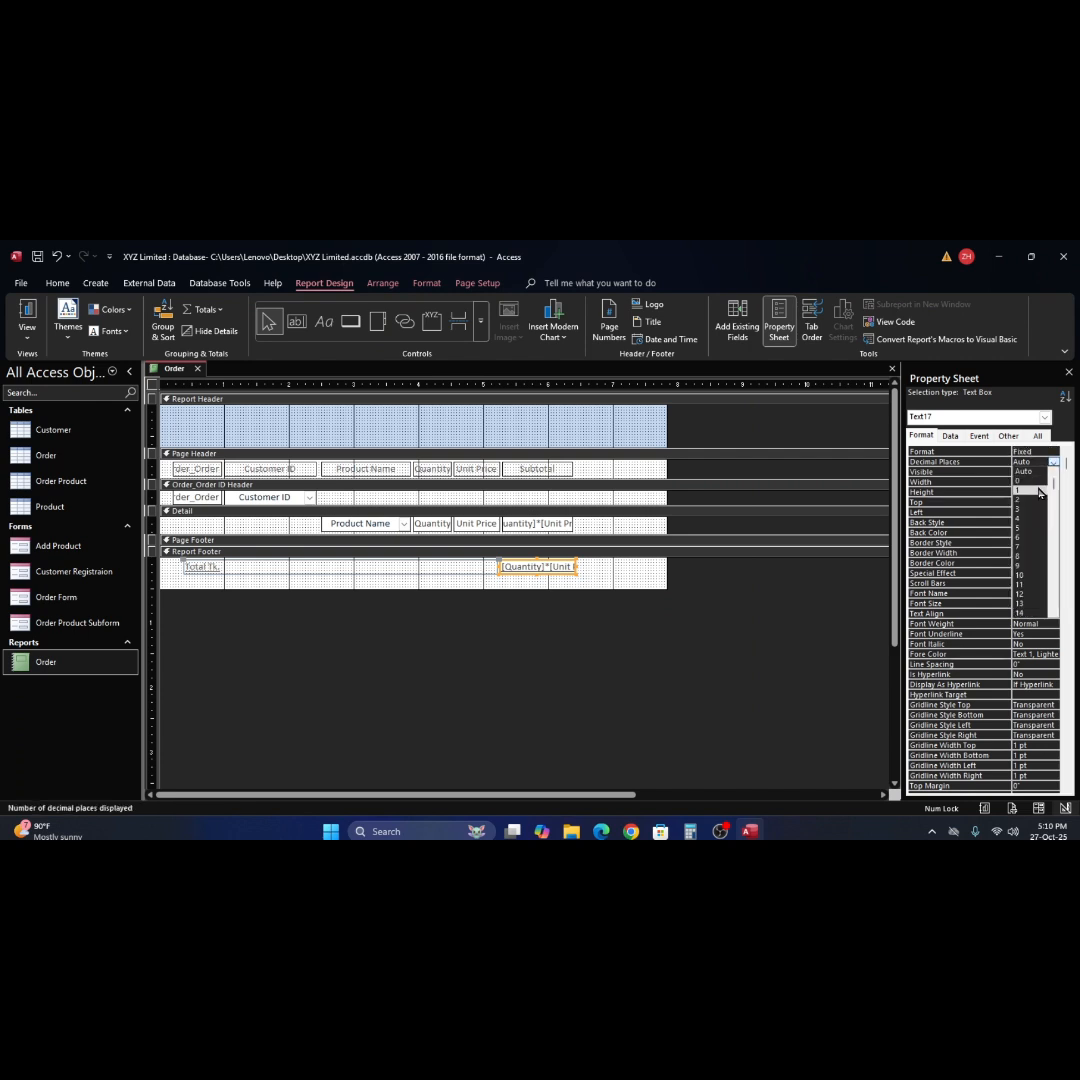
pyautogui.click(1034, 503)
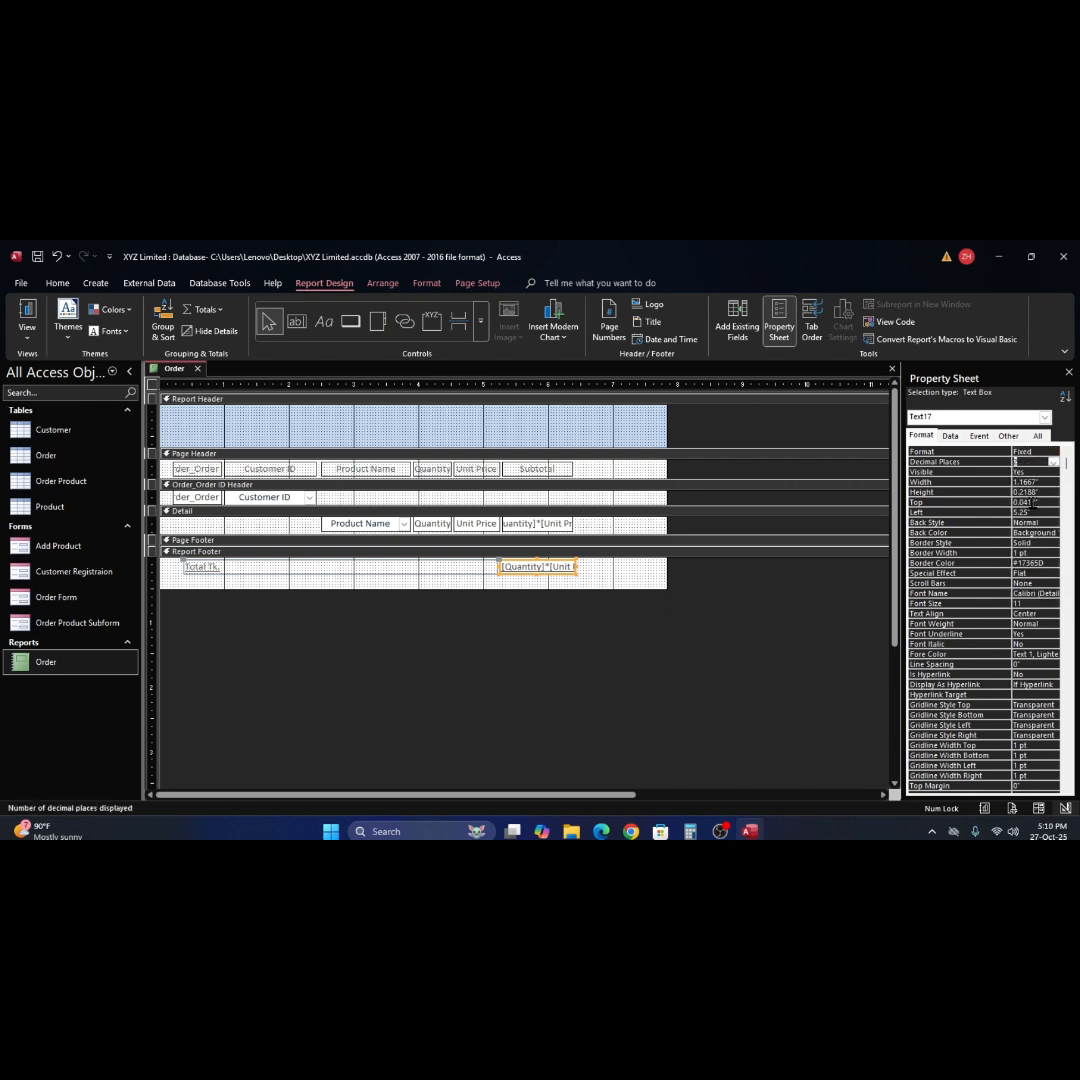
pyautogui.click(624, 581)
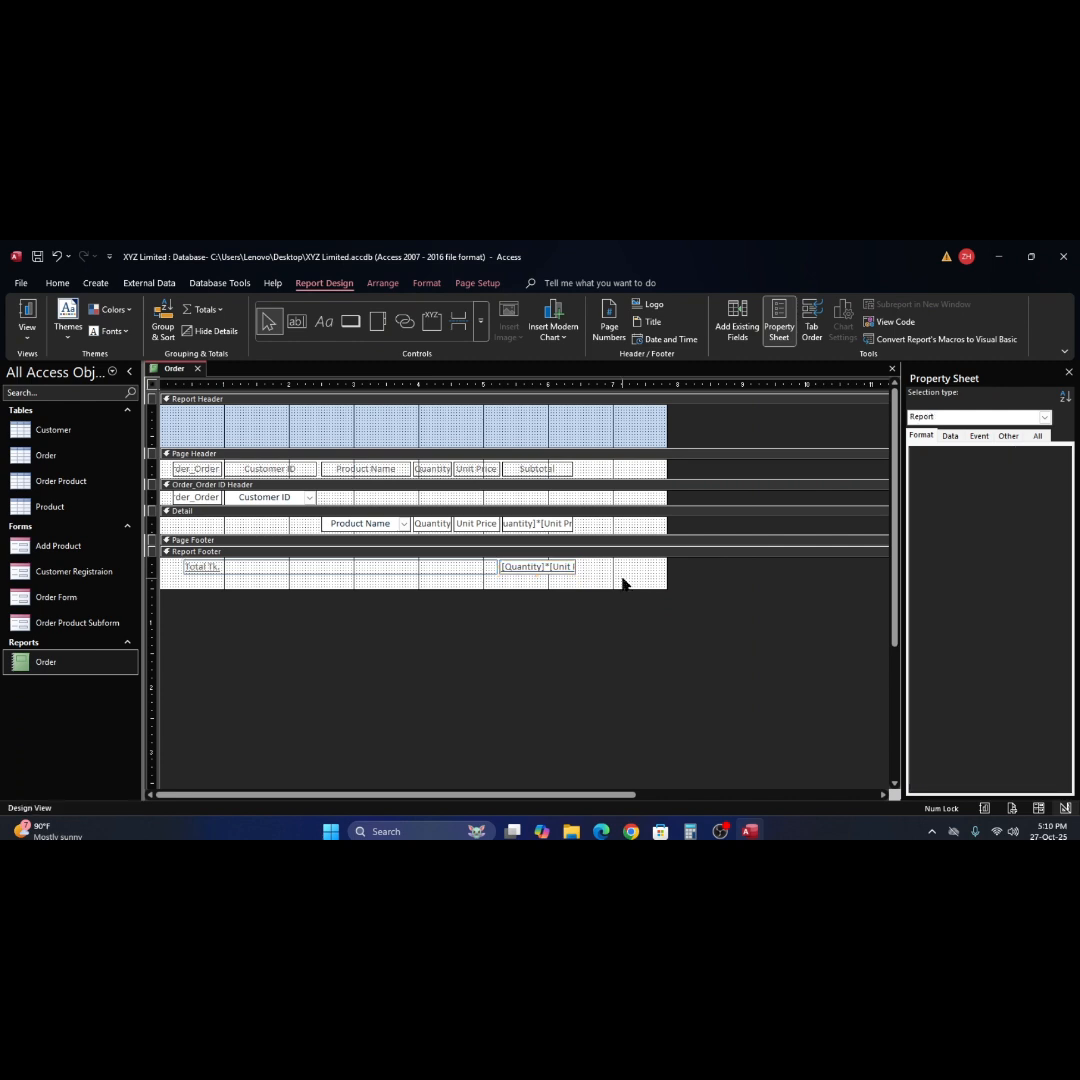
pyautogui.click(27, 318)
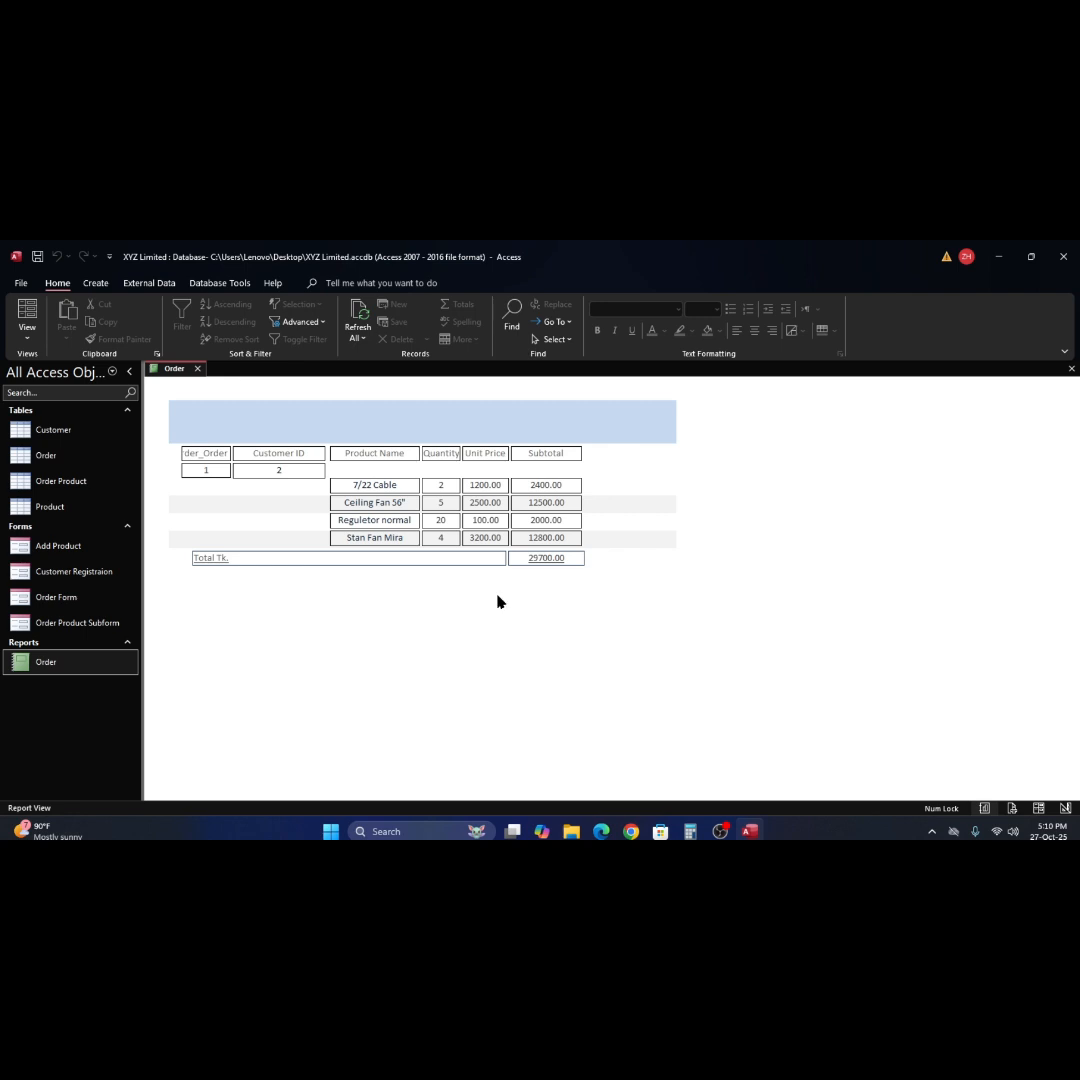
# Remove the underline from the "Total Tk." label in the Report Footer in Design View.
pyautogui.rightClick(499, 599)
pyautogui.click(547, 646)
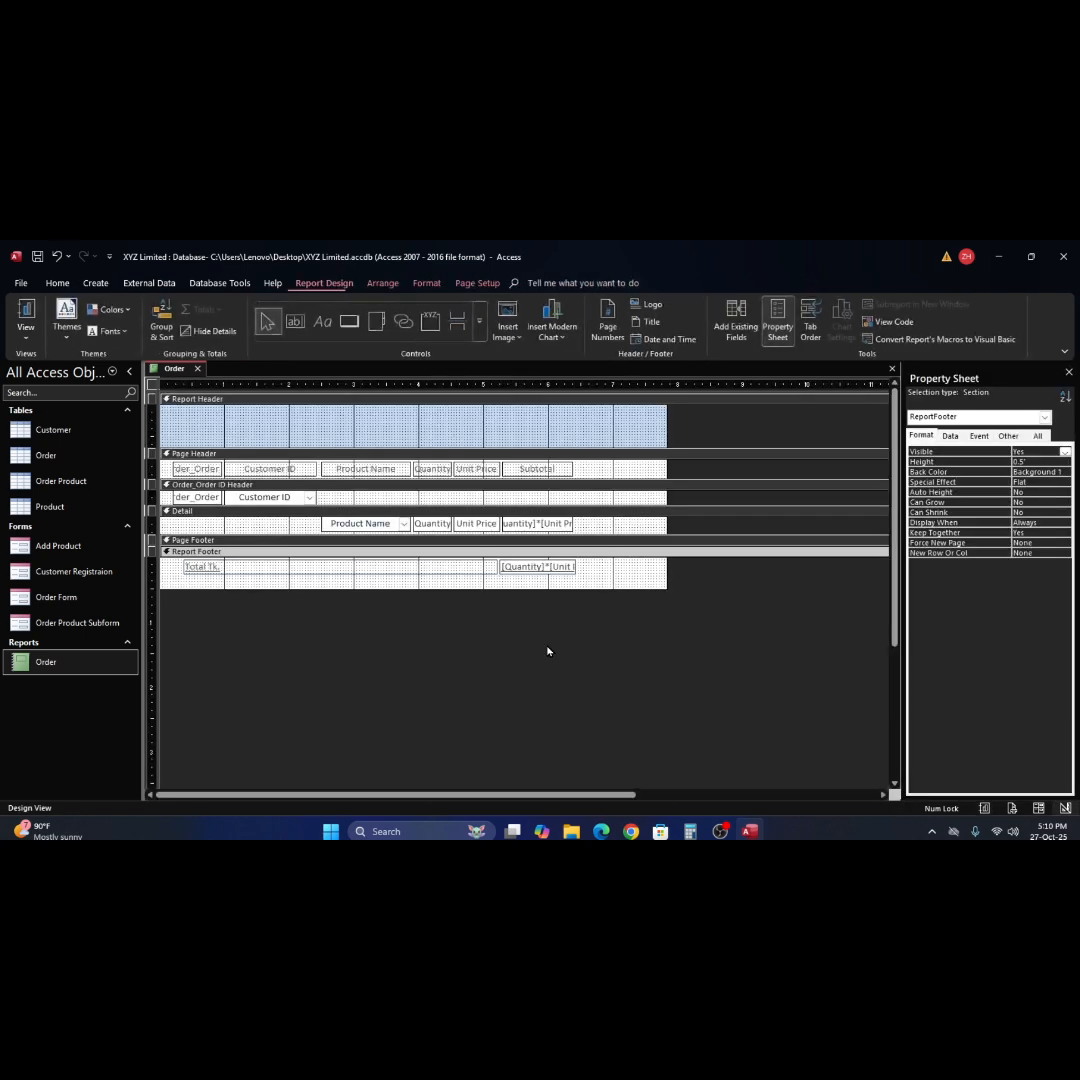
pyautogui.click(207, 570)
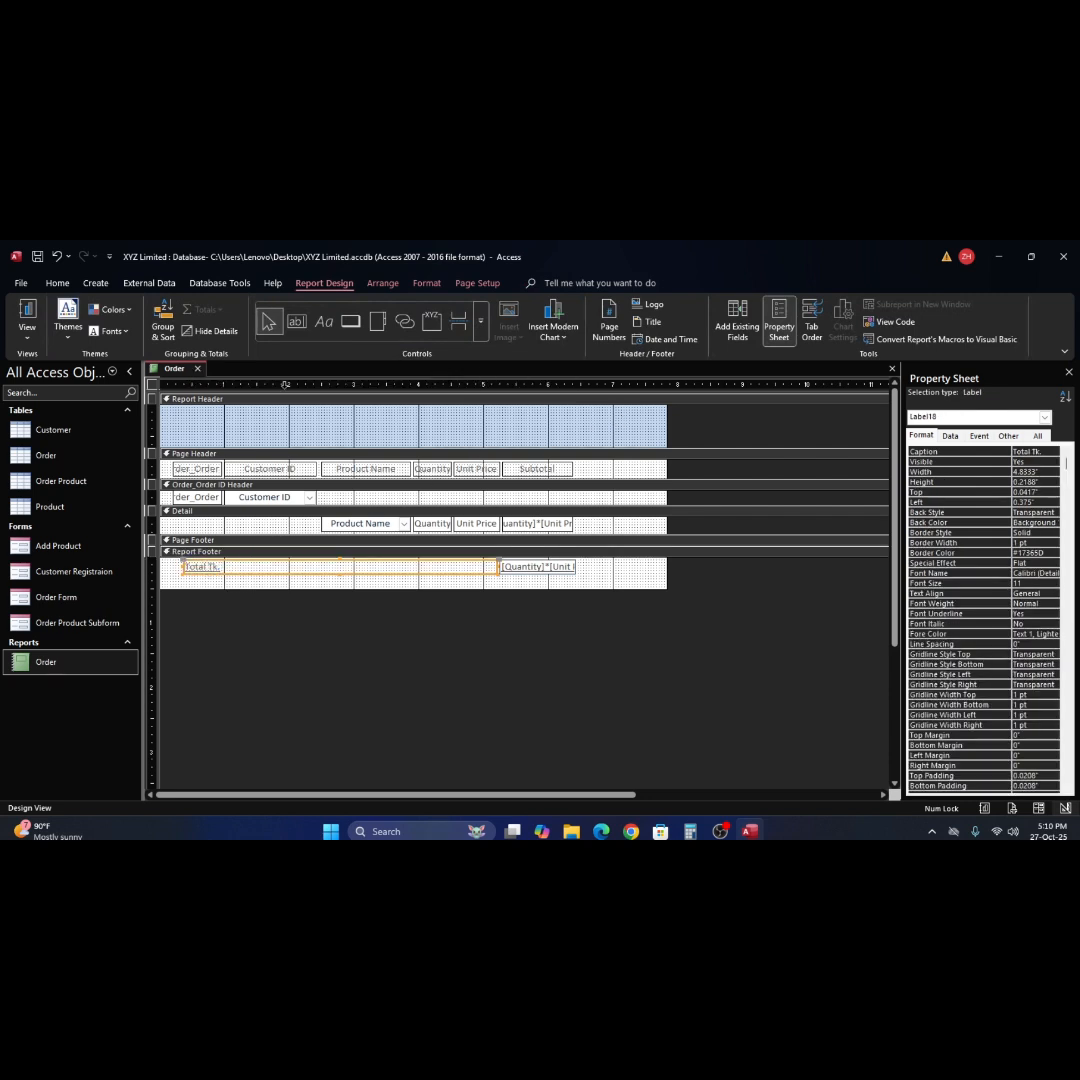
pyautogui.click(64, 285)
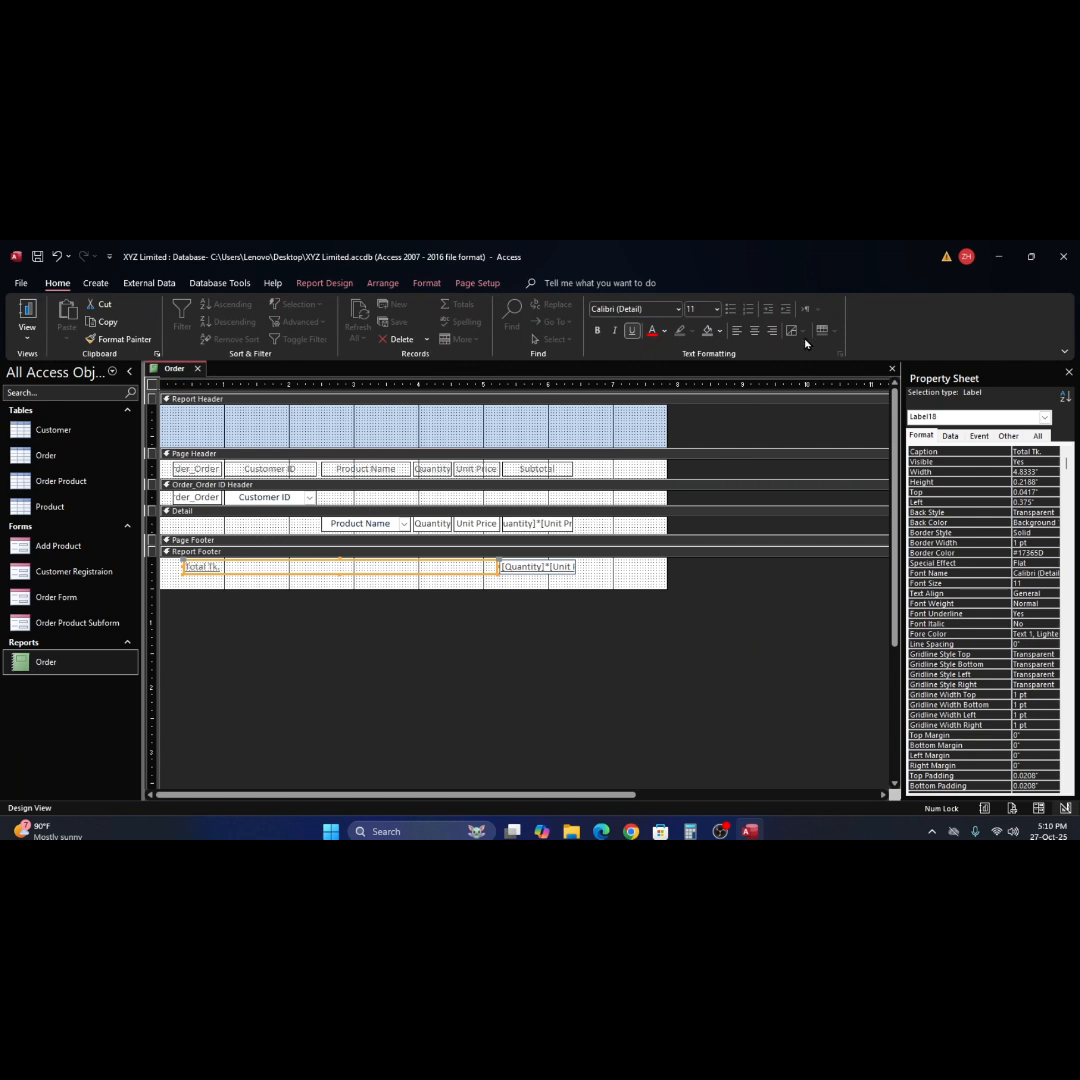
pyautogui.click(634, 334)
pyautogui.click(395, 586)
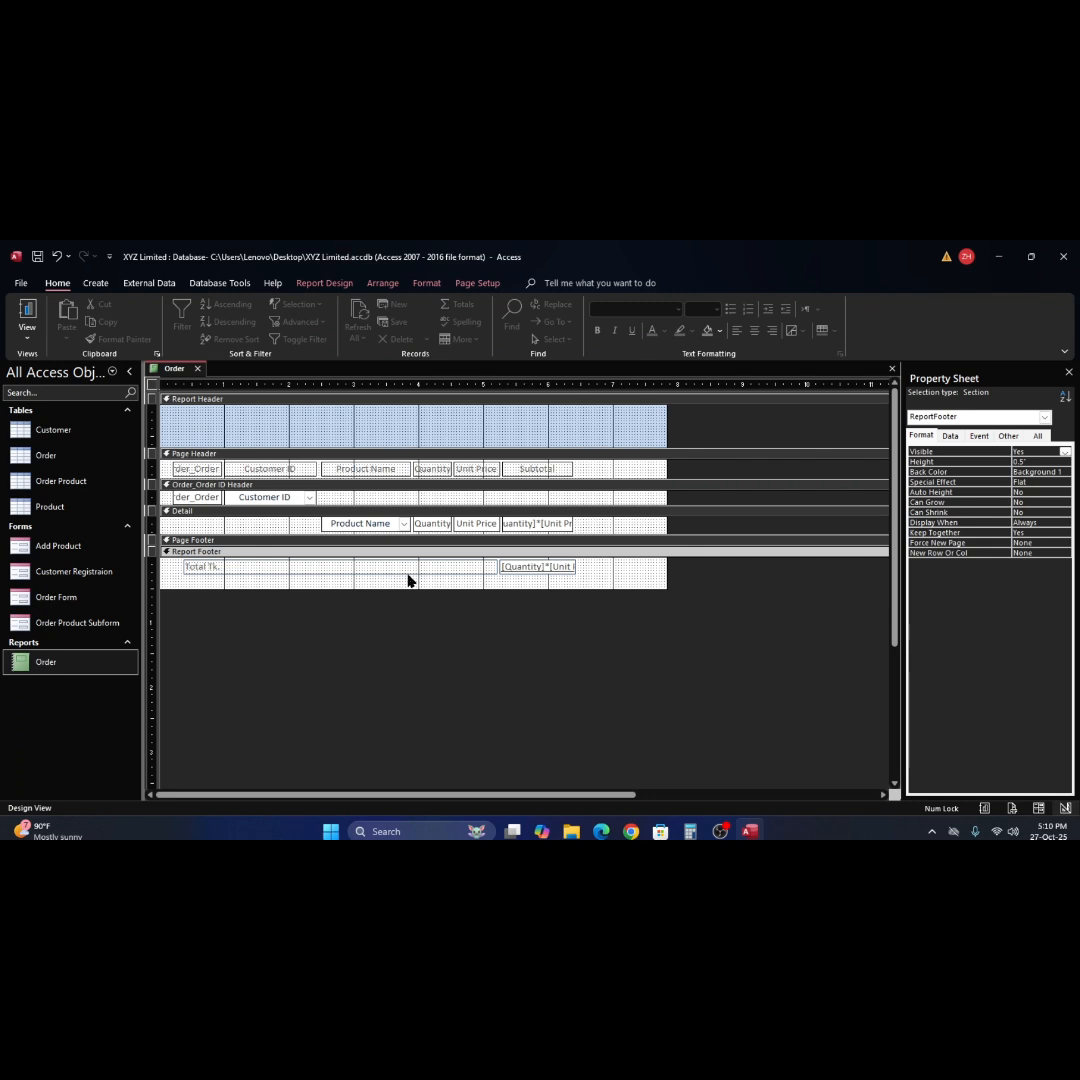
pyautogui.click(435, 432)
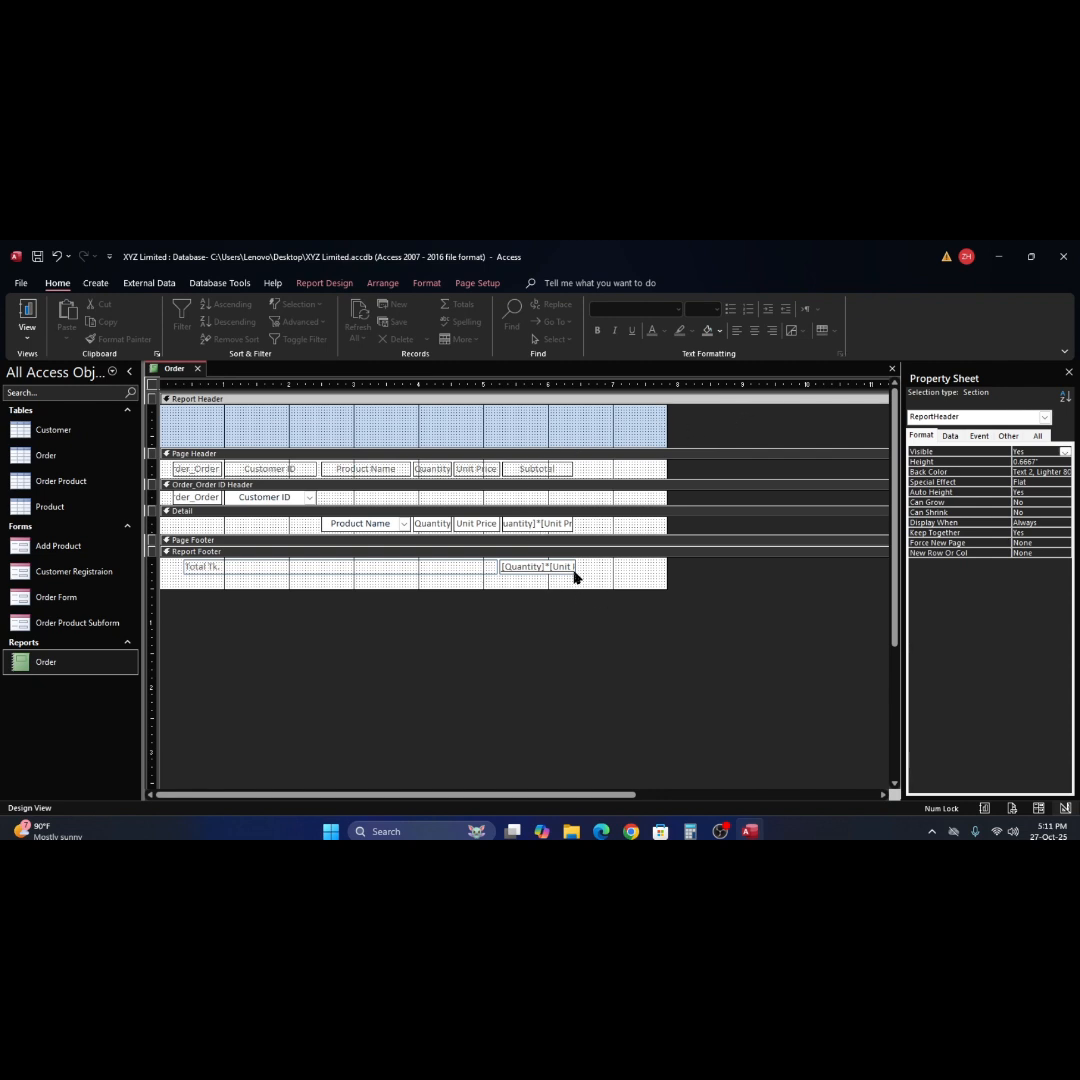
pyautogui.click(96, 284)
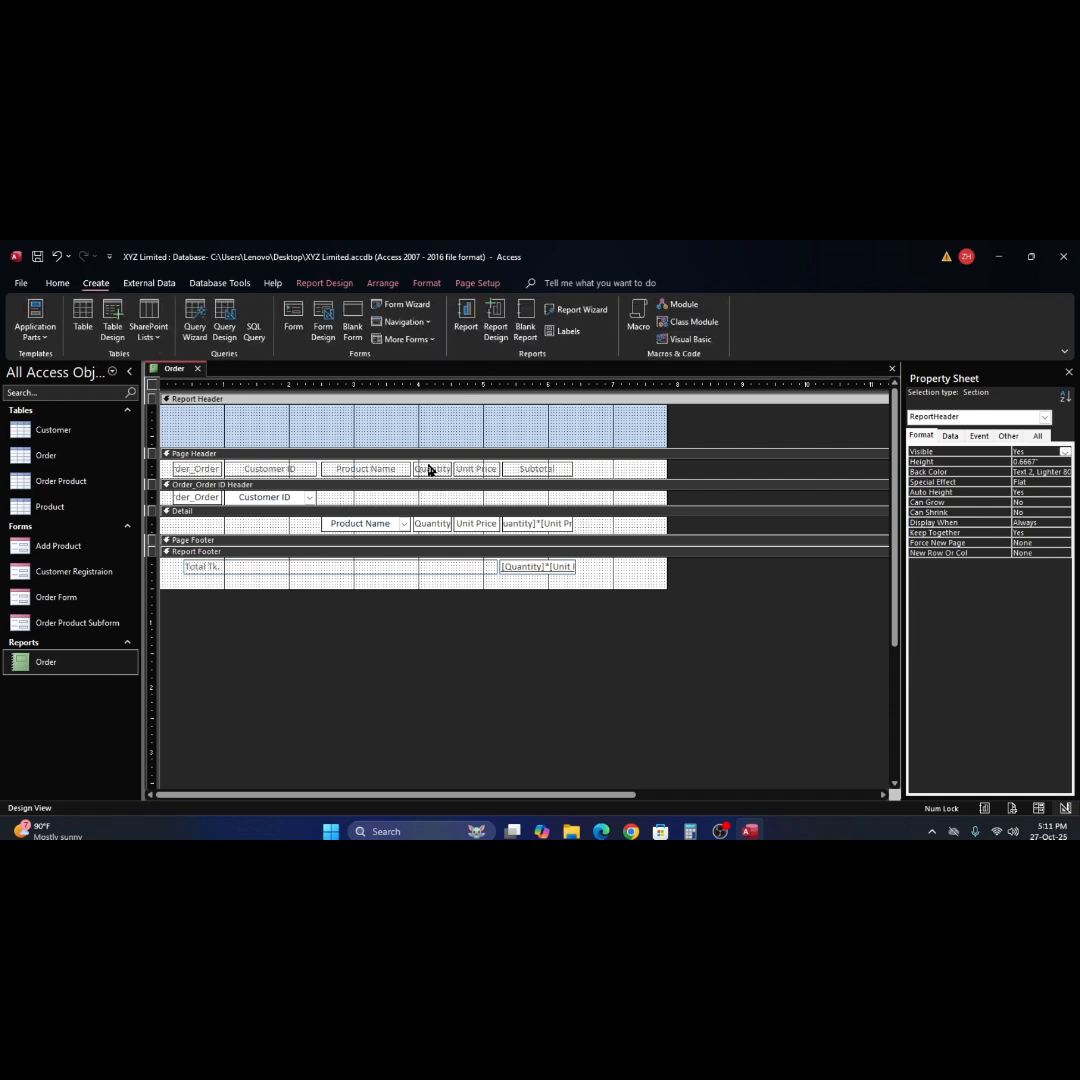
pyautogui.click(552, 567)
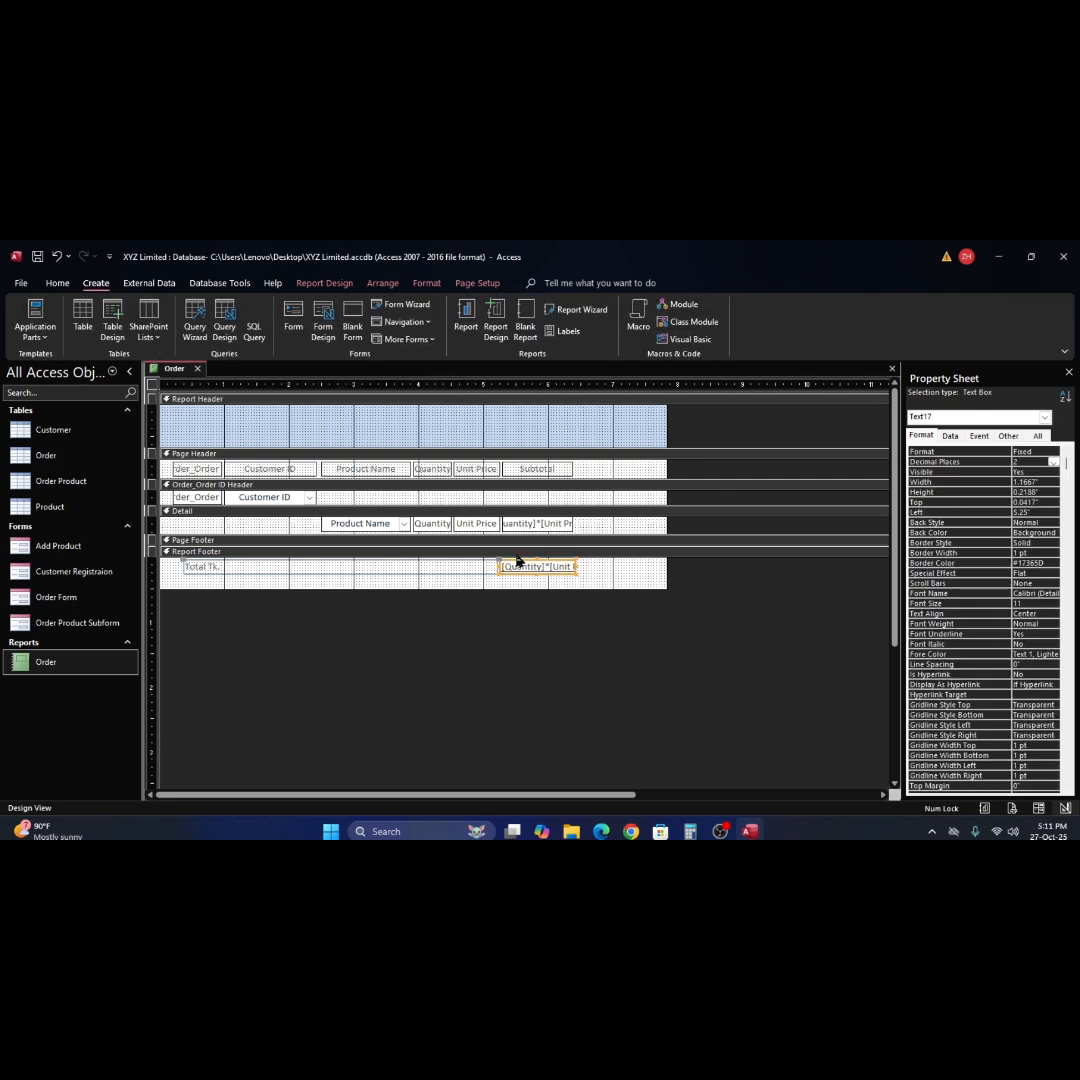
pyautogui.click(335, 284)
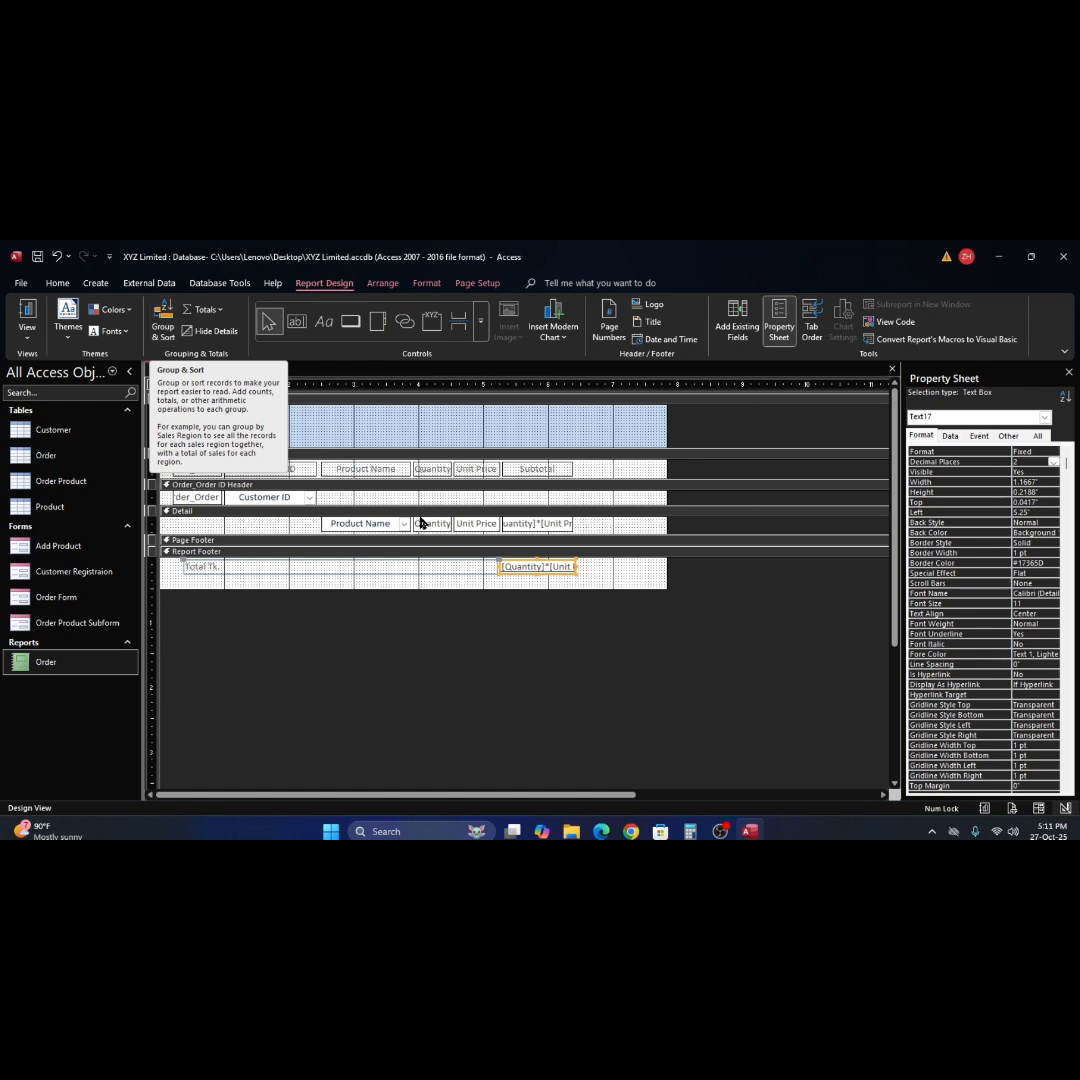
pyautogui.click(624, 577)
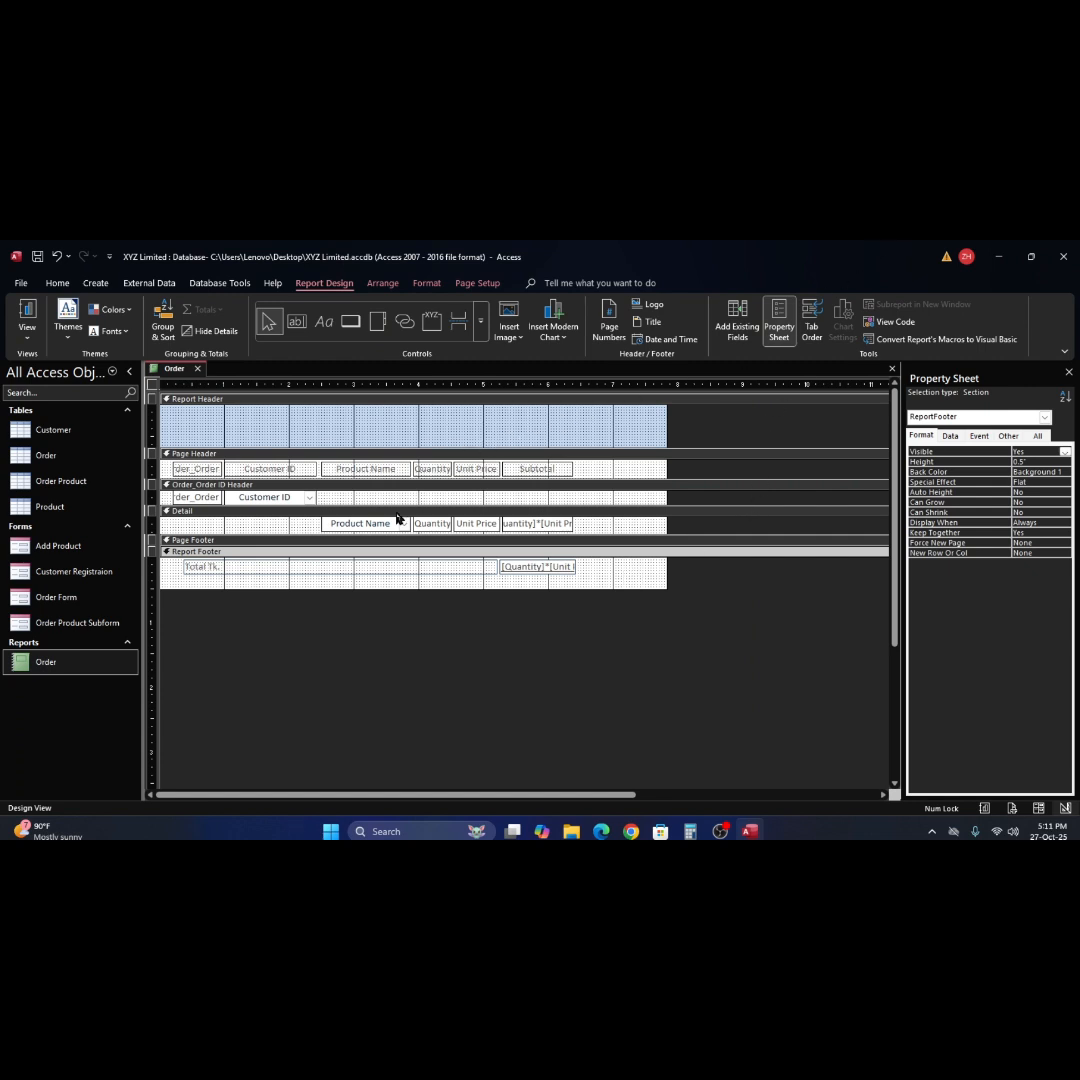
# Enlarge the Report Footer to about 0.67" high and the Report Header to about 0.92" high.
pyautogui.moveTo(377, 589); pyautogui.dragTo(377, 600)
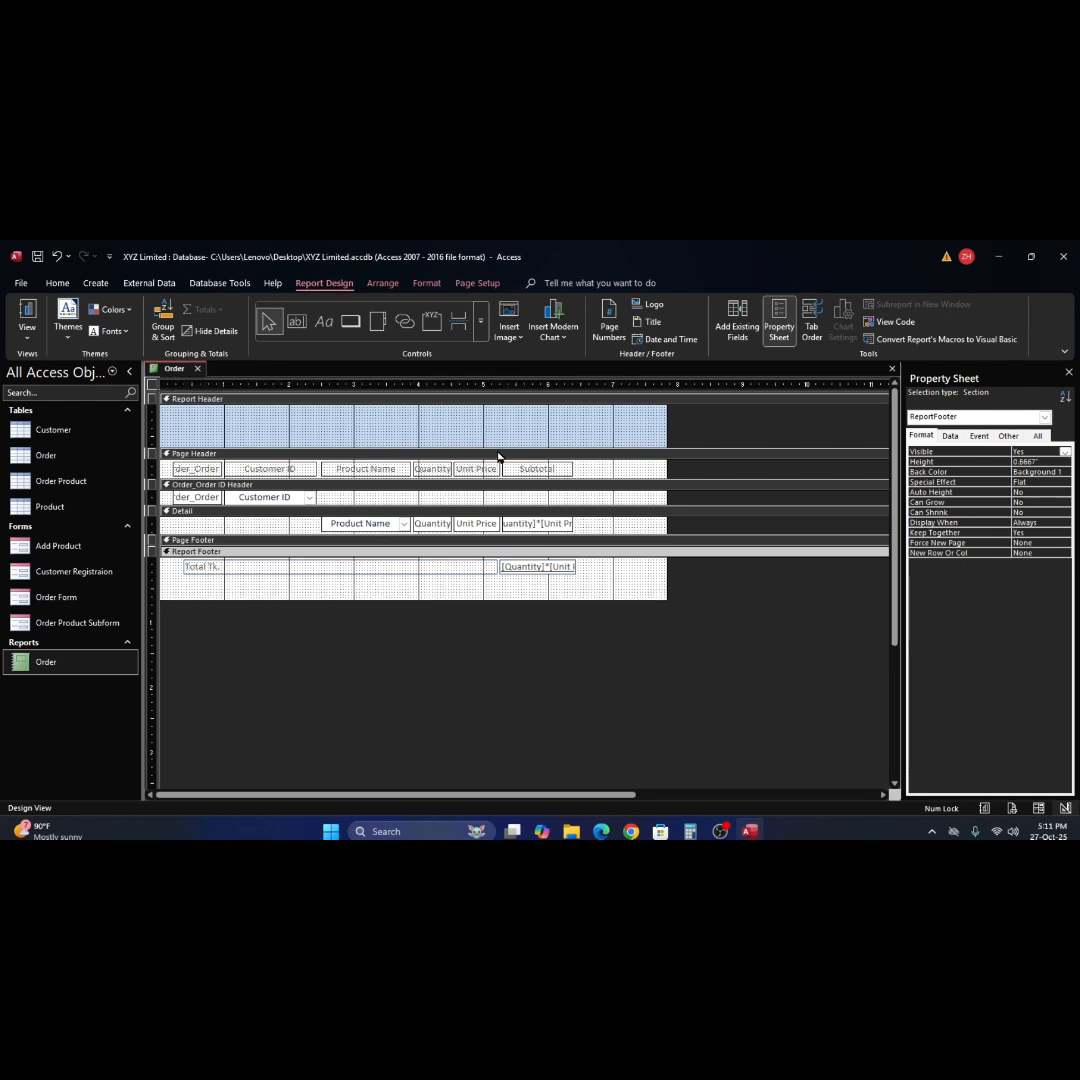
pyautogui.moveTo(499, 452); pyautogui.dragTo(494, 465)
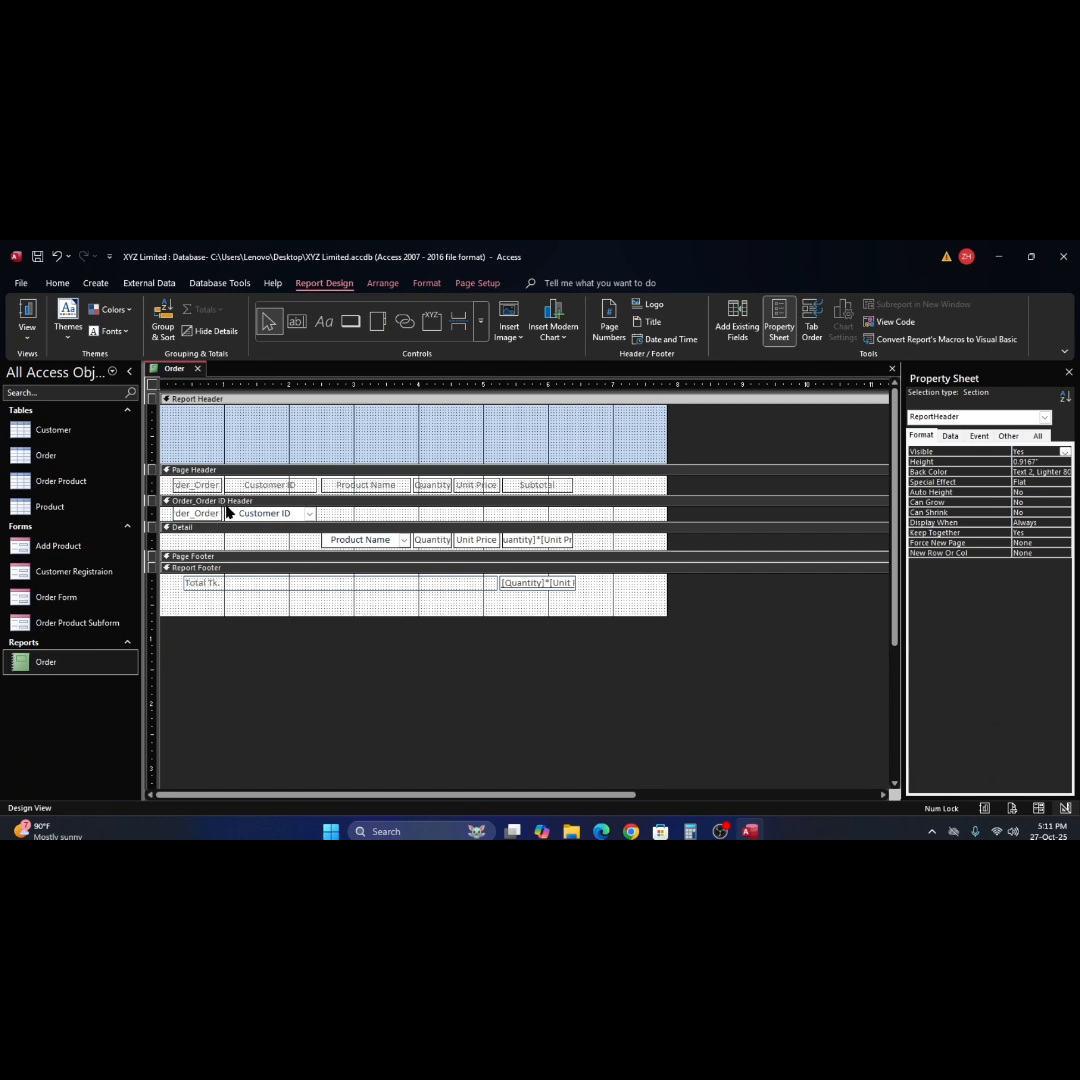
# Close the Order report.
pyautogui.click(243, 604)
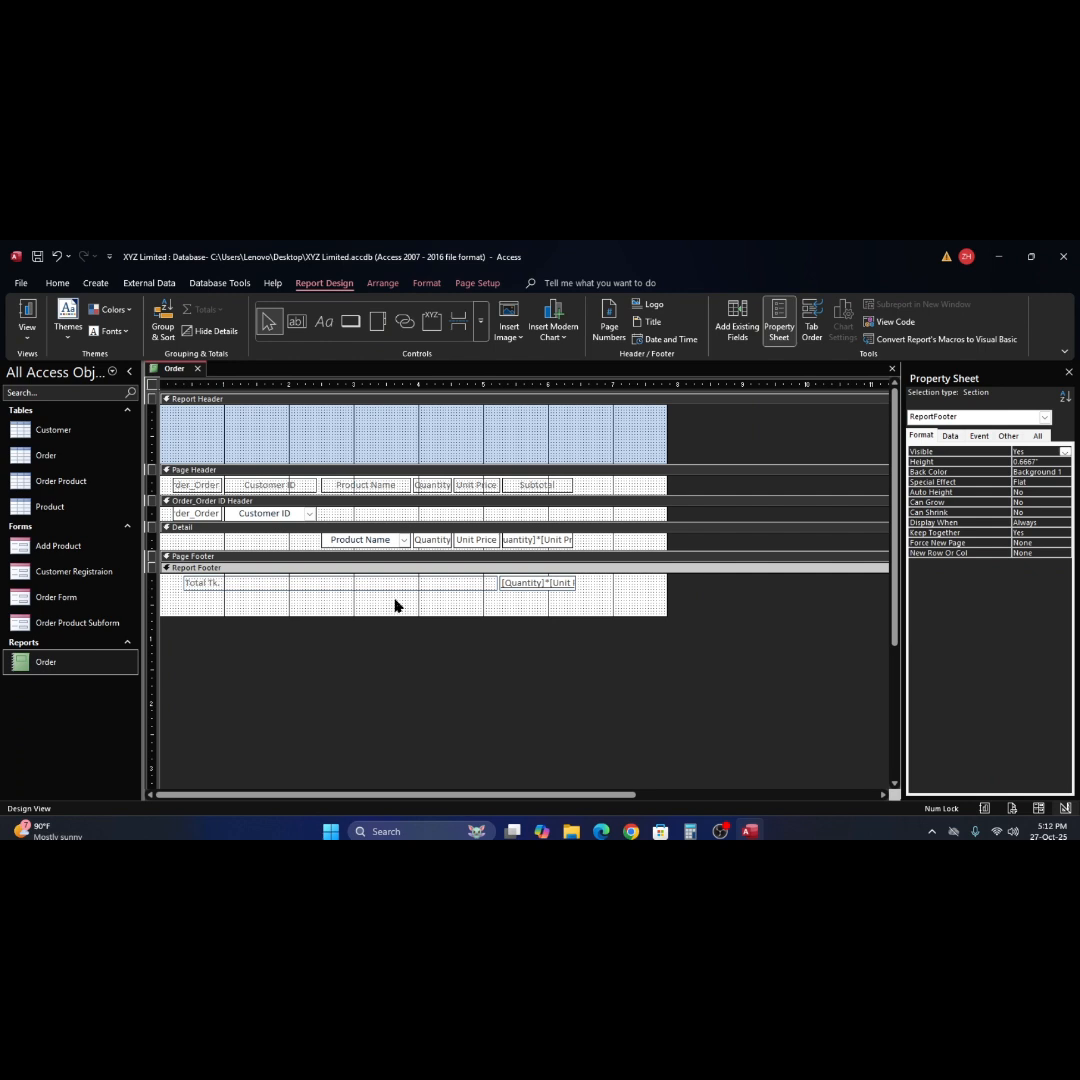
pyautogui.click(894, 369)
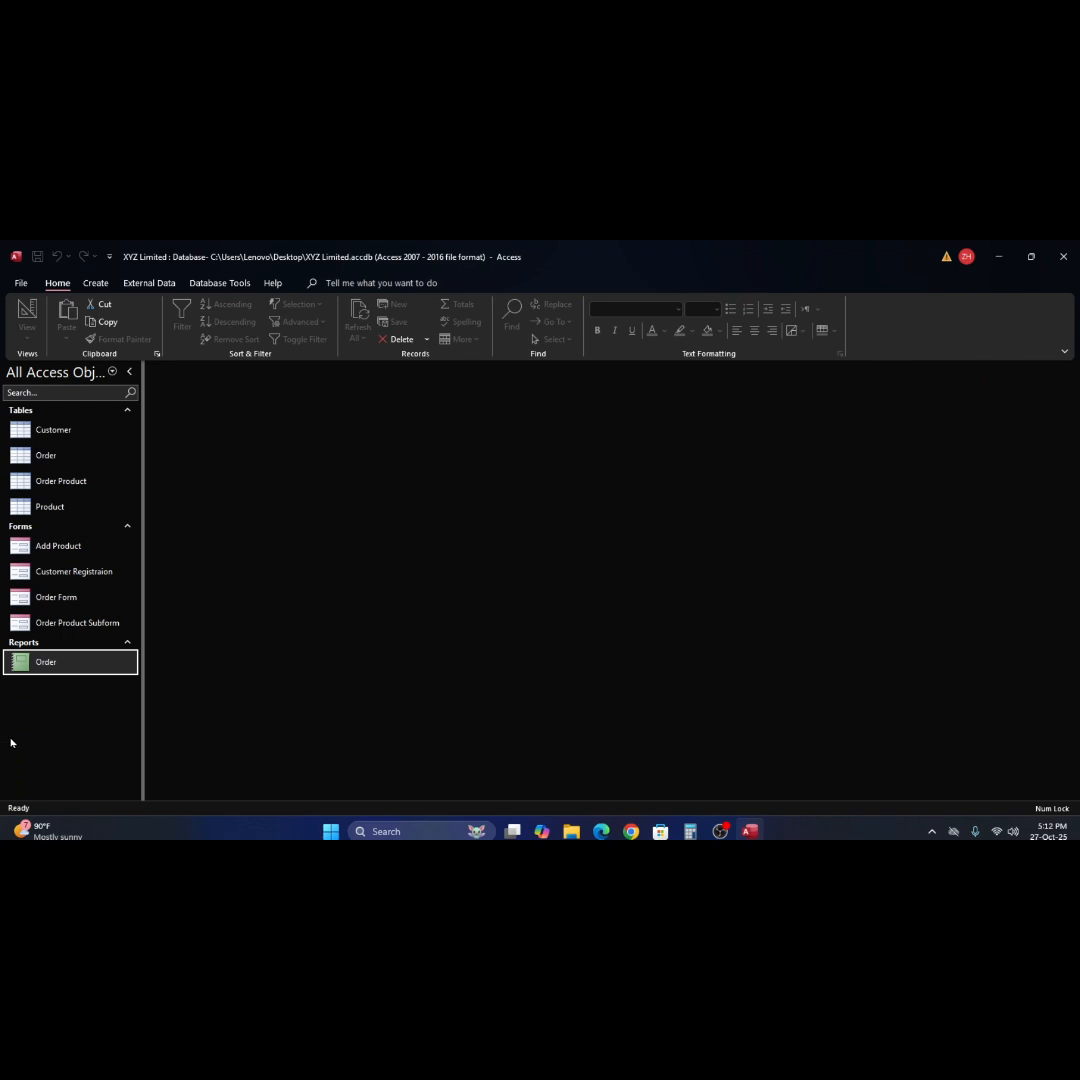
pyautogui.rightClick(30, 672)
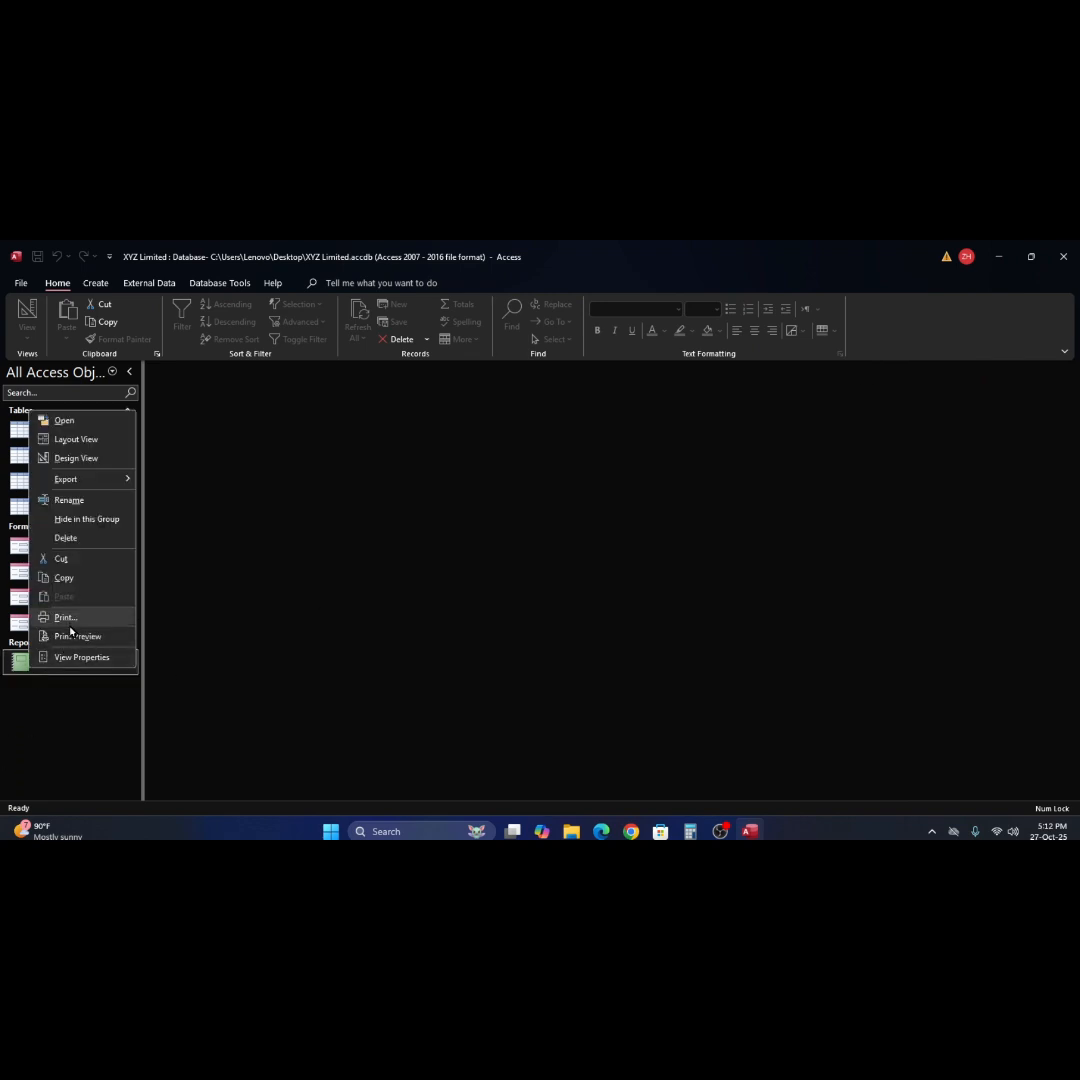
pyautogui.click(455, 735)
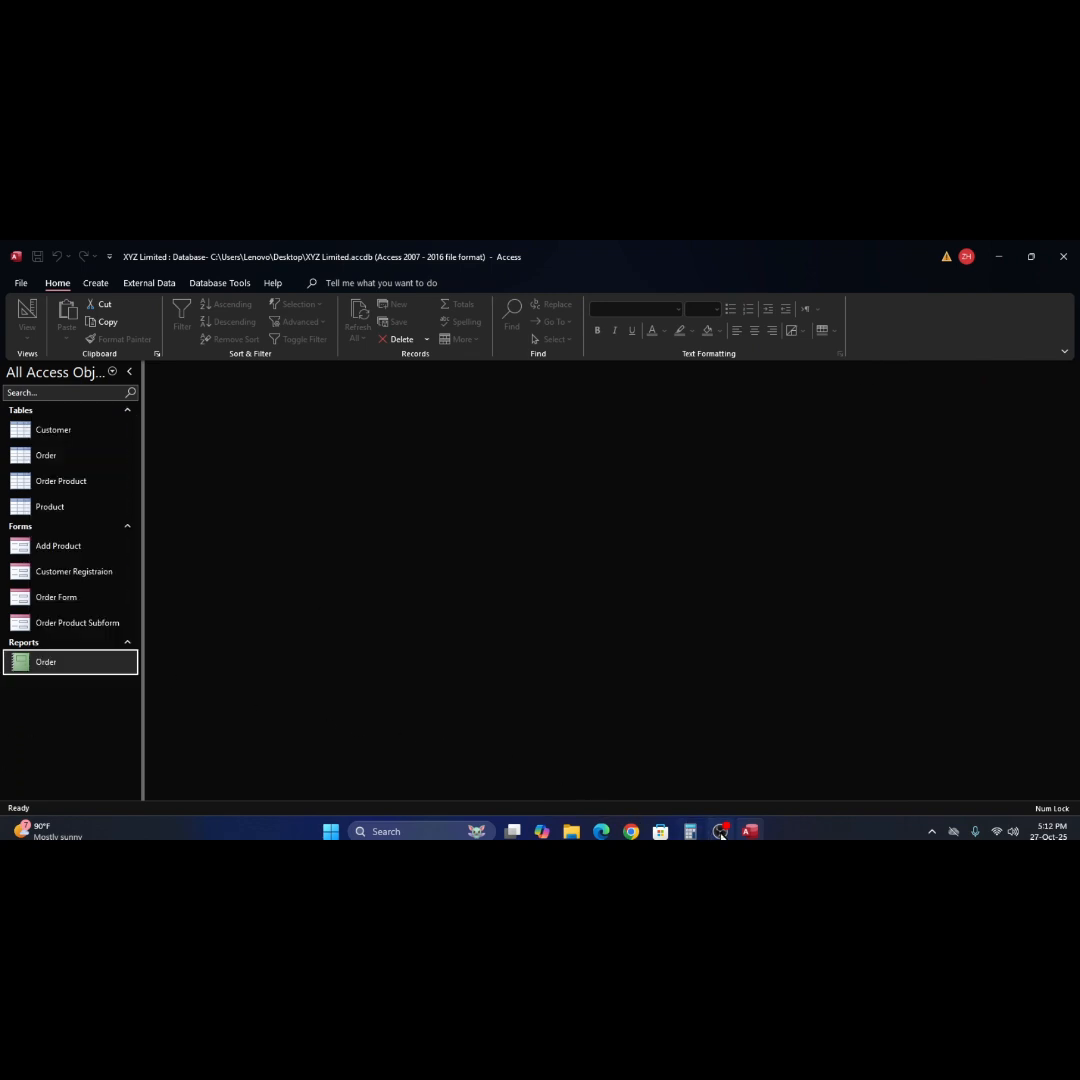